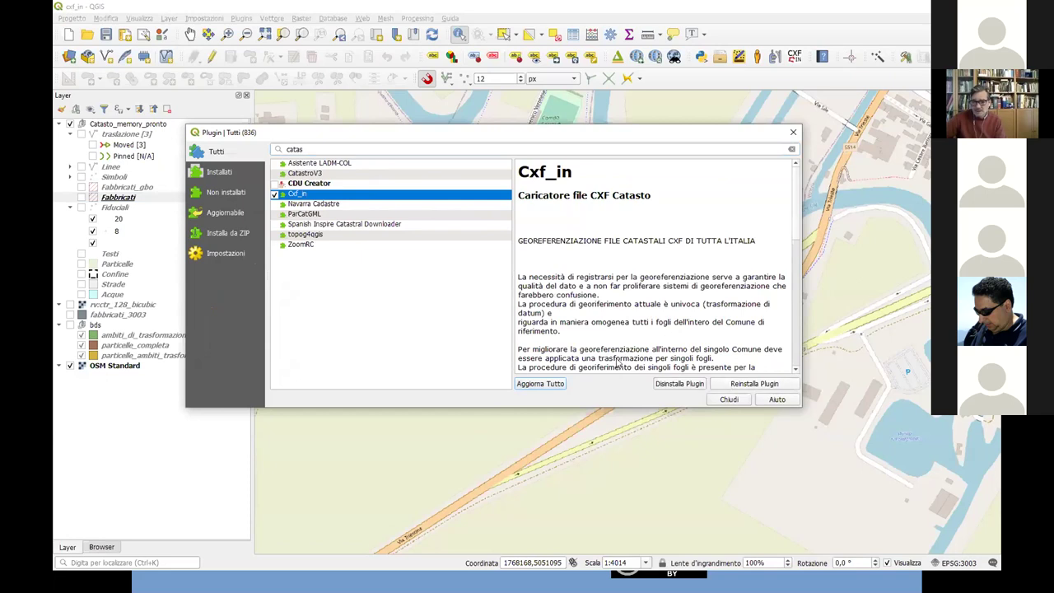
Enable the CDU Creator plugin and open the CXF IN importer panel.
{"action": "left_click", "coordinate": [275, 184]}
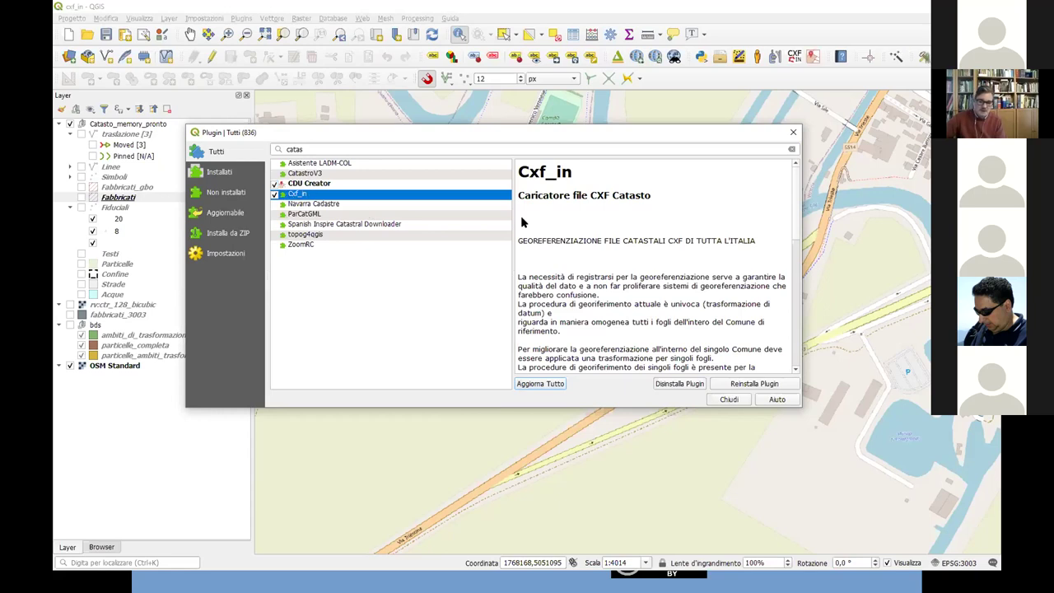
{"action": "left_click", "coordinate": [728, 399]}
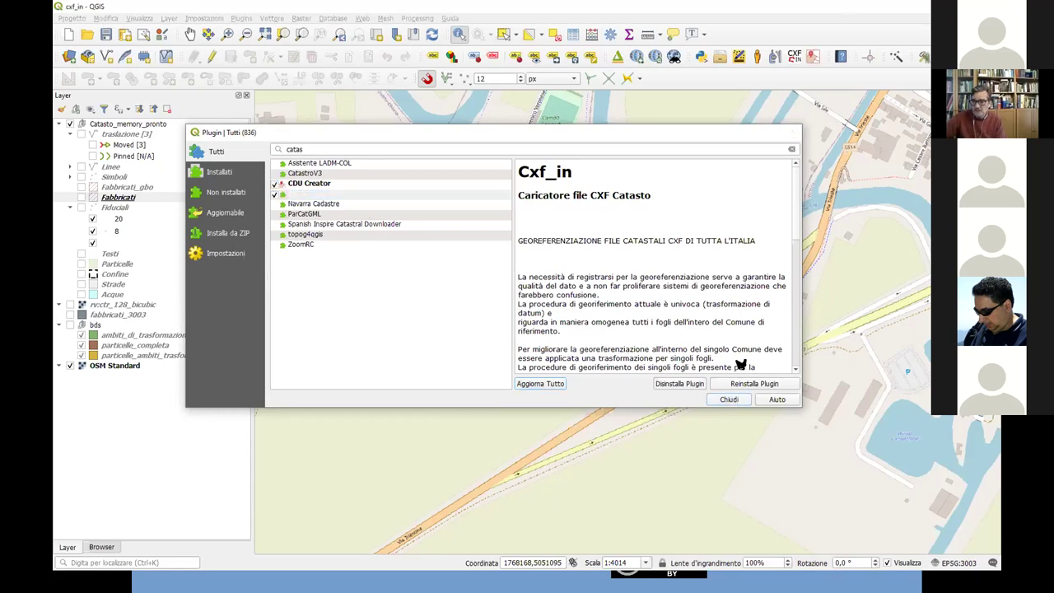
{"action": "left_click", "coordinate": [794, 58]}
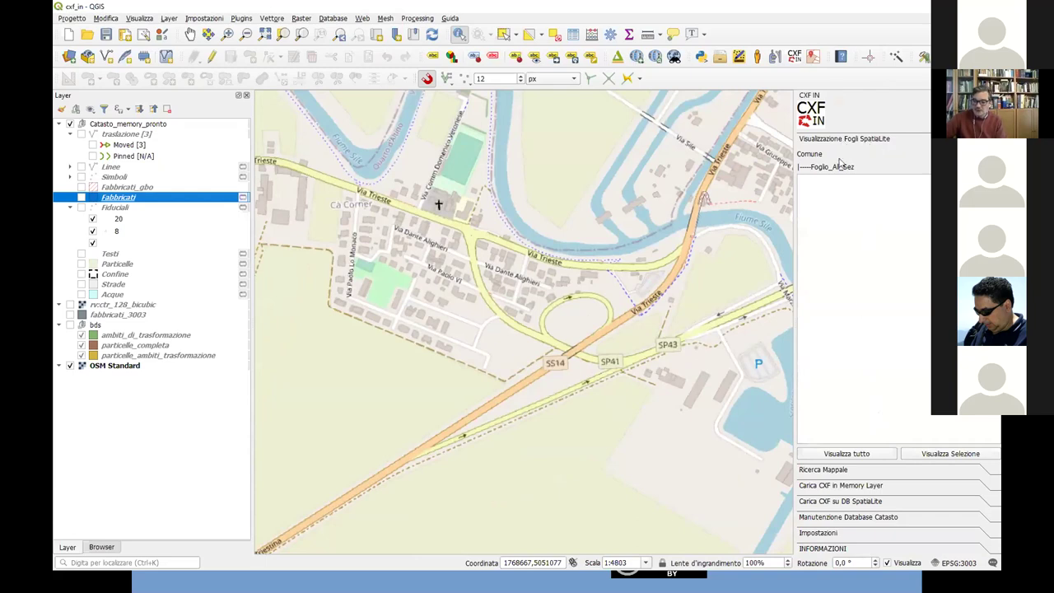
Browse the CXF IN panel sections, ending on Impostazioni with its graphic styles listed.
{"action": "left_click", "coordinate": [955, 471]}
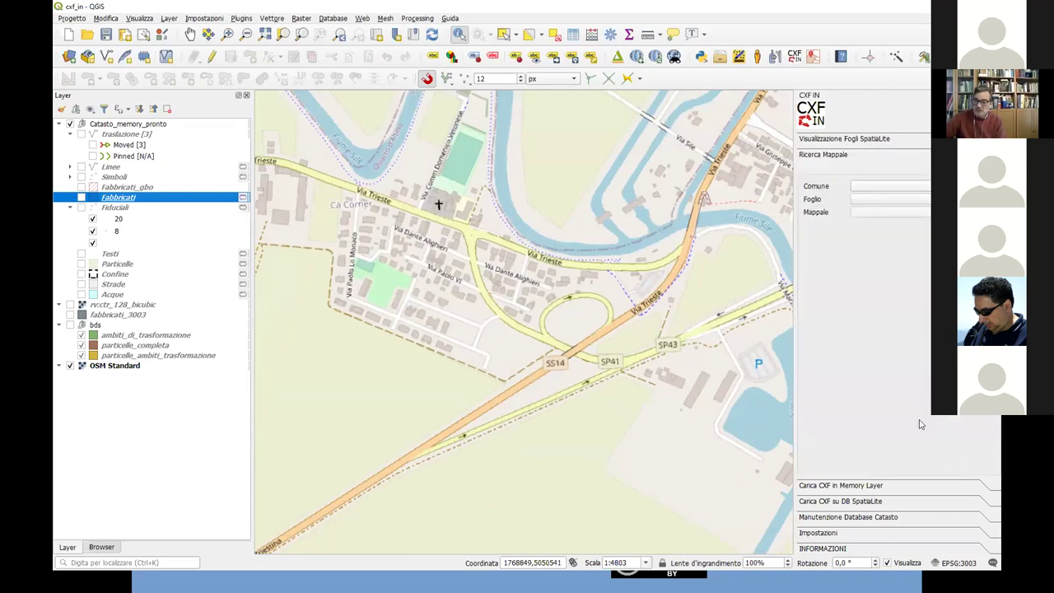
{"action": "left_click", "coordinate": [904, 488]}
{"action": "left_click", "coordinate": [906, 500]}
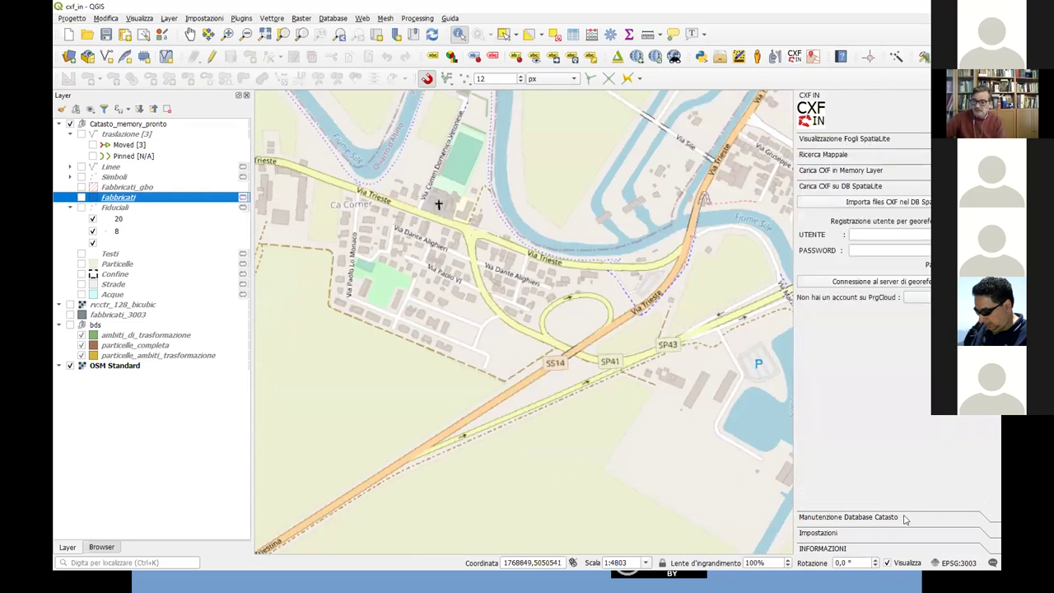
{"action": "left_click", "coordinate": [908, 517]}
{"action": "left_click", "coordinate": [908, 533]}
{"action": "left_click", "coordinate": [911, 548]}
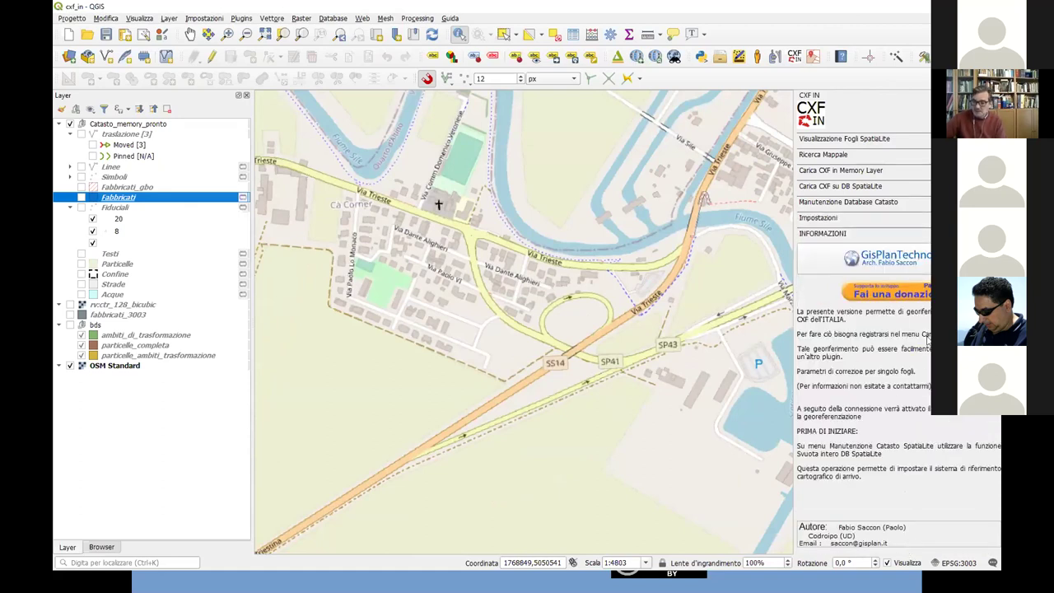
{"action": "left_click", "coordinate": [854, 219]}
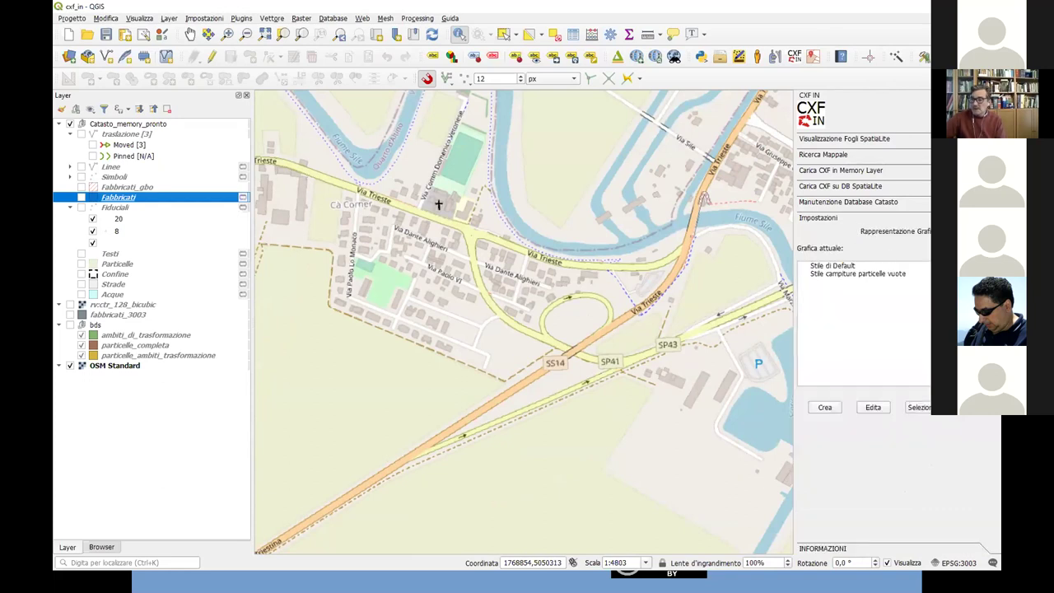
Check the QML path of 'Stile campiture particelle vuote', then show Manutenzione Database Catasto.
{"action": "left_click", "coordinate": [859, 269]}
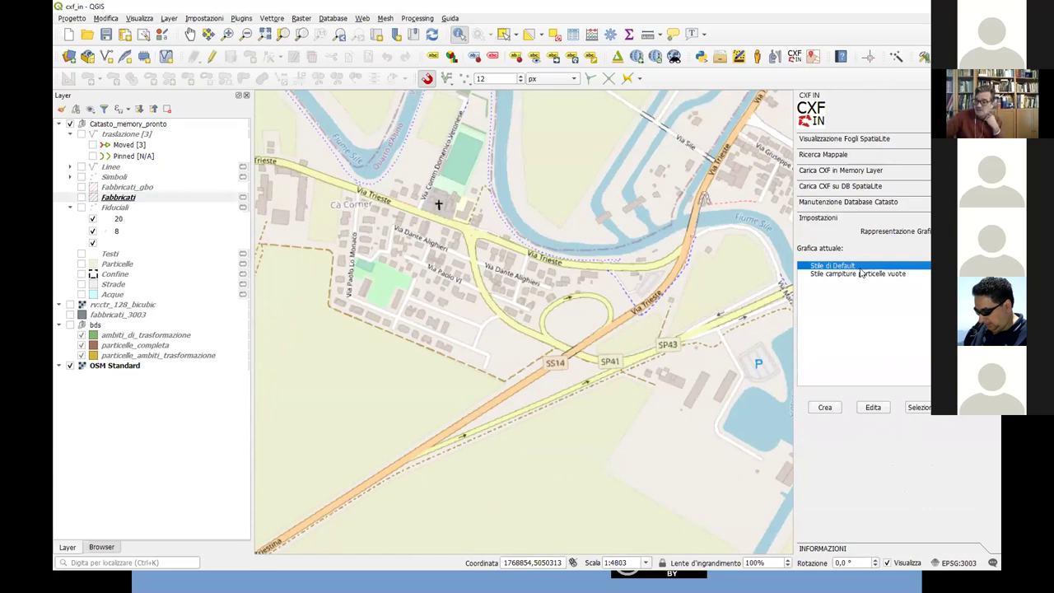
{"action": "left_click", "coordinate": [871, 274]}
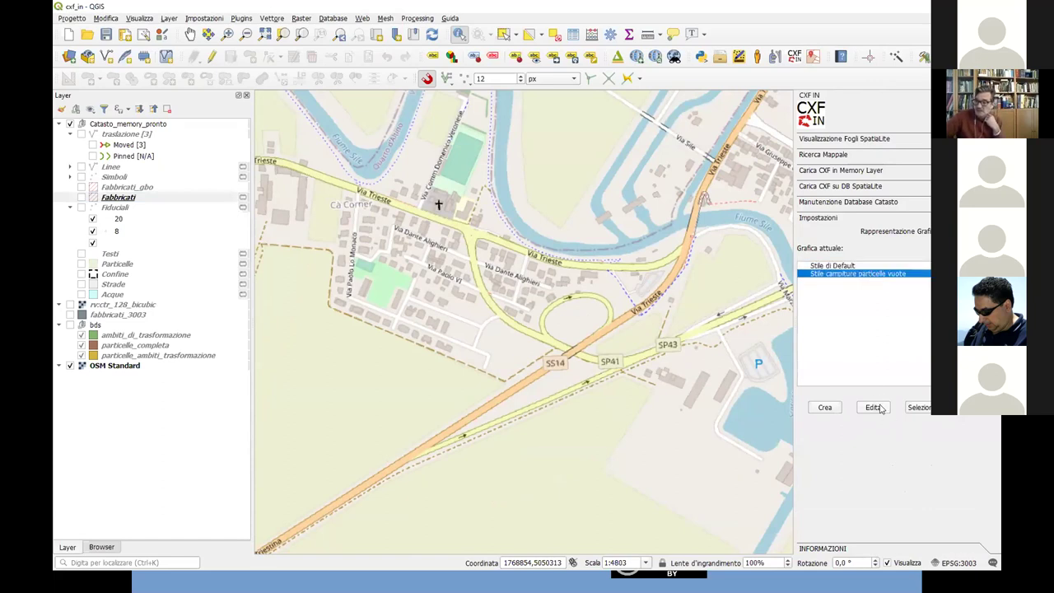
{"action": "left_click", "coordinate": [874, 408]}
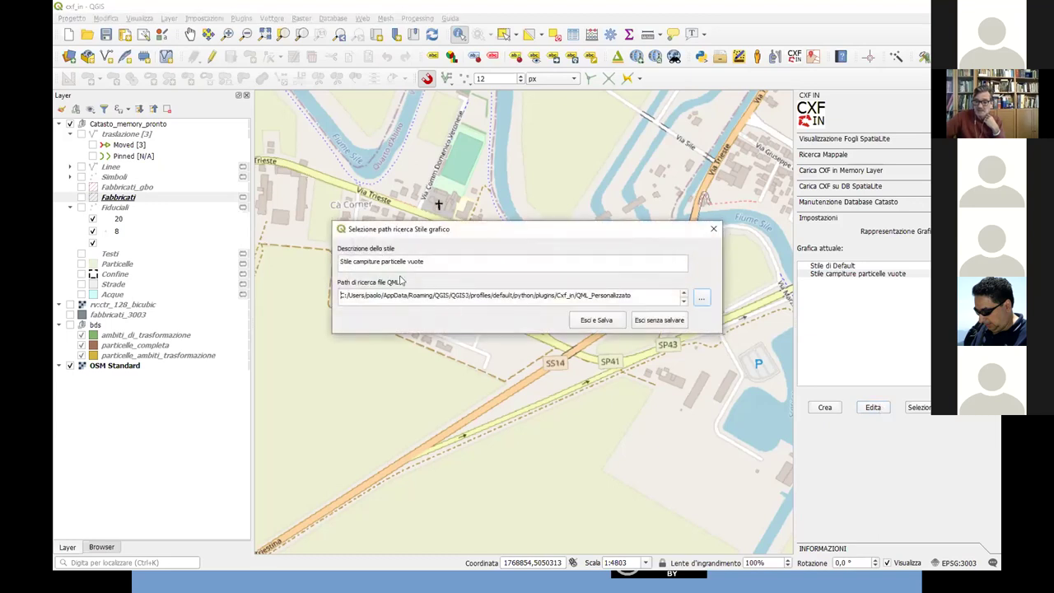
{"action": "left_click", "coordinate": [713, 230]}
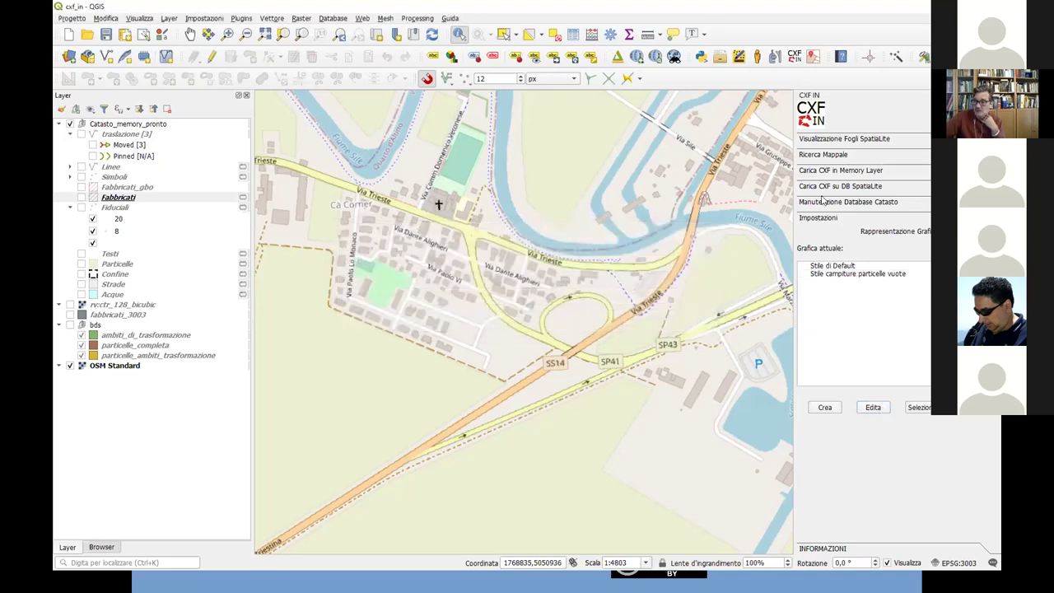
{"action": "left_click", "coordinate": [829, 202]}
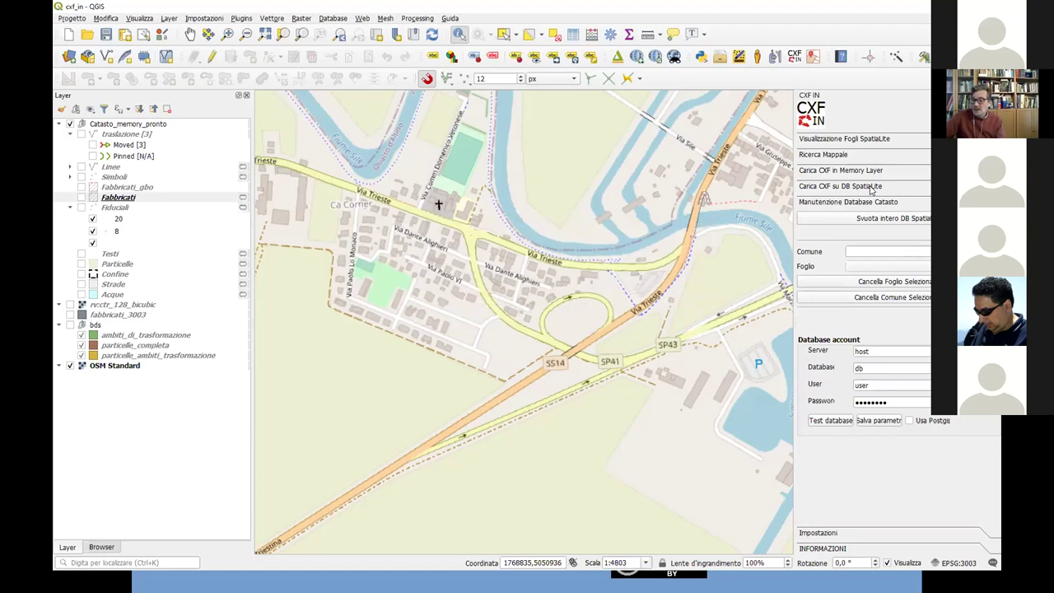
Inspect the SpatiaLite import section's UTENTE and PASSWORD georeferencing login, then go to fiduciali.it.
{"action": "left_click", "coordinate": [871, 189]}
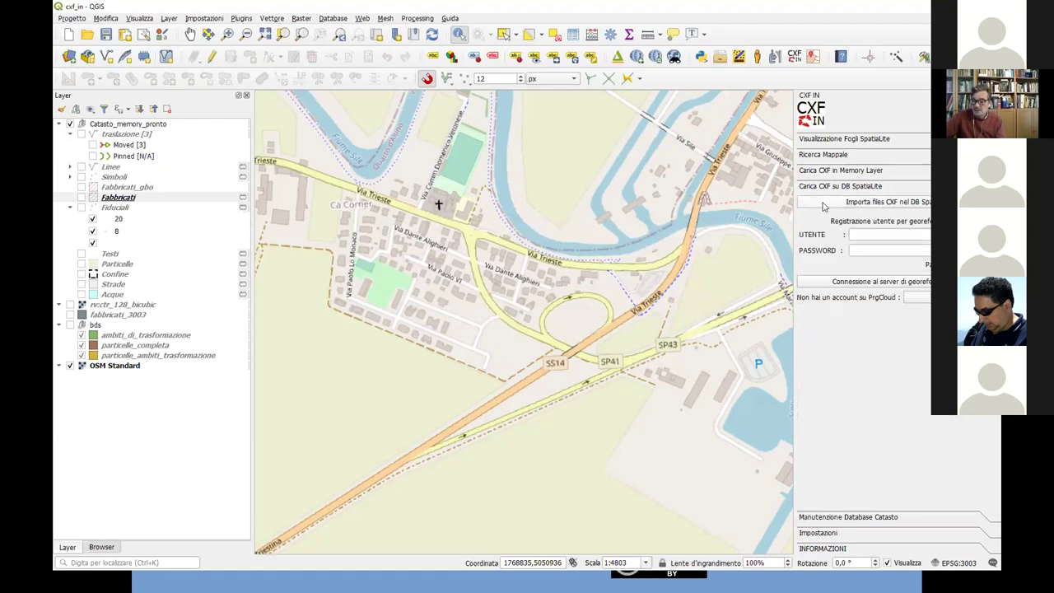
{"action": "left_click", "coordinate": [874, 232]}
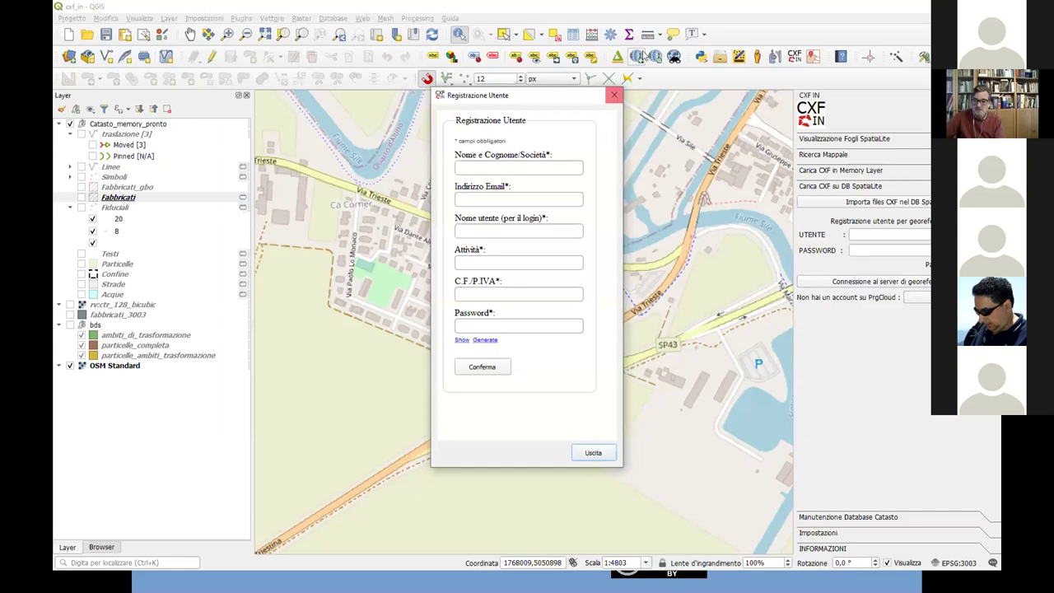
{"action": "left_click", "coordinate": [614, 95]}
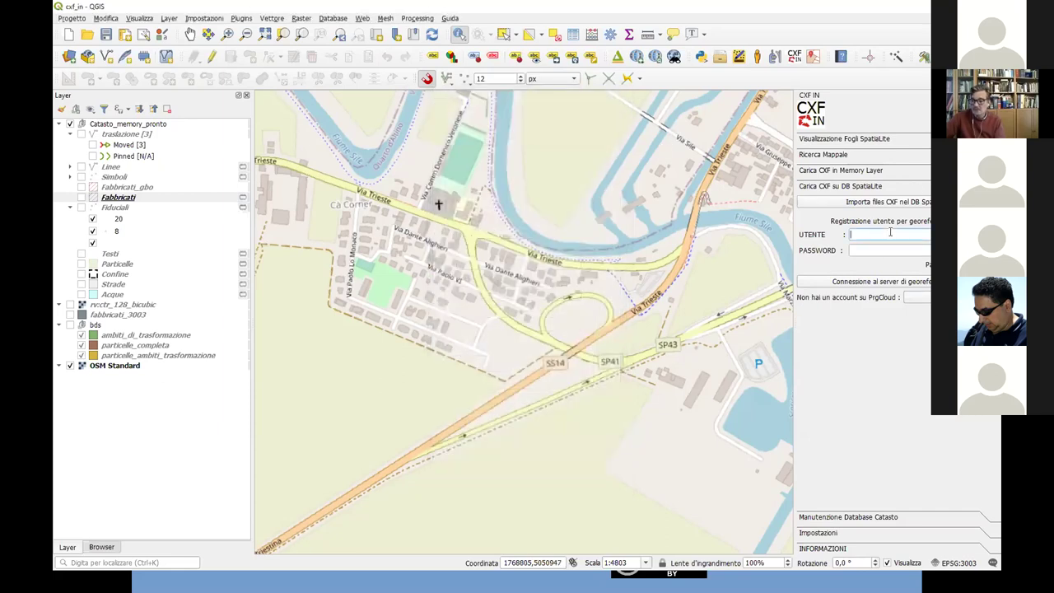
{"action": "left_click", "coordinate": [882, 249]}
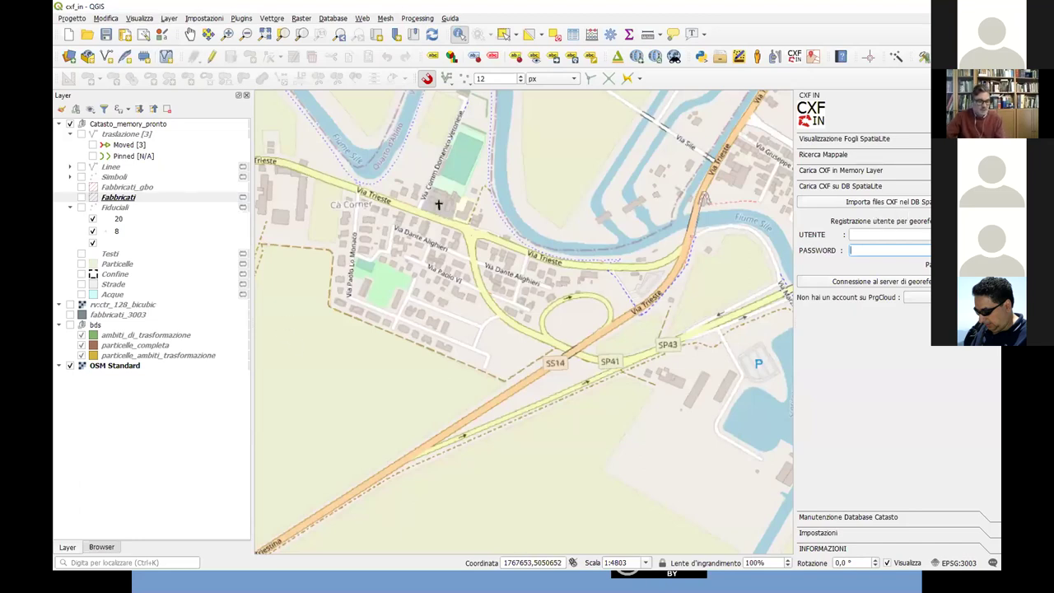
{"action": "key", "text": "alt+Tab"}
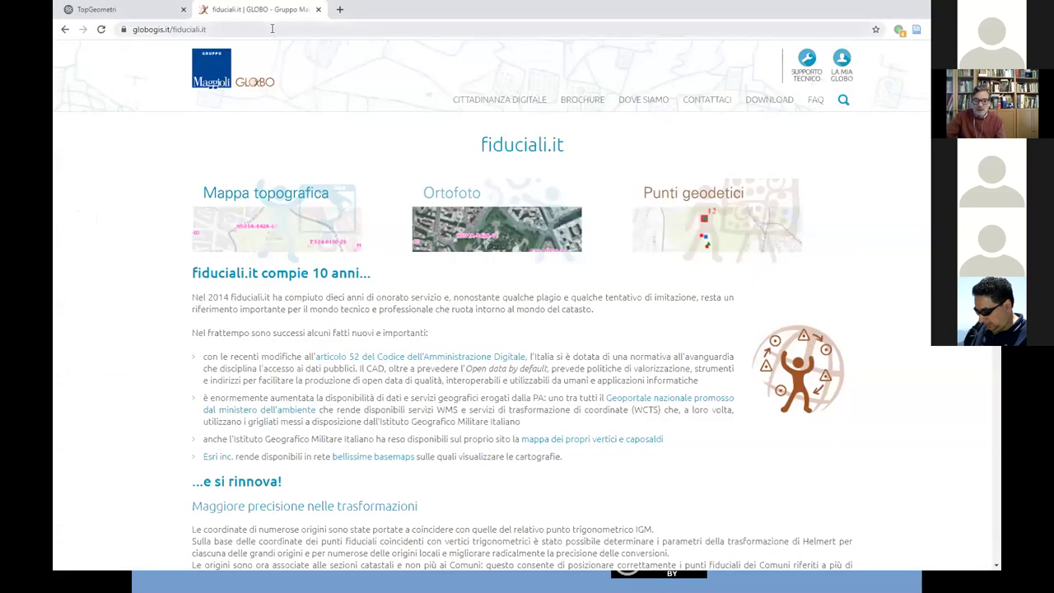
Select the fiduciali.it page address, then return to QGIS.
{"action": "left_click", "coordinate": [271, 29]}
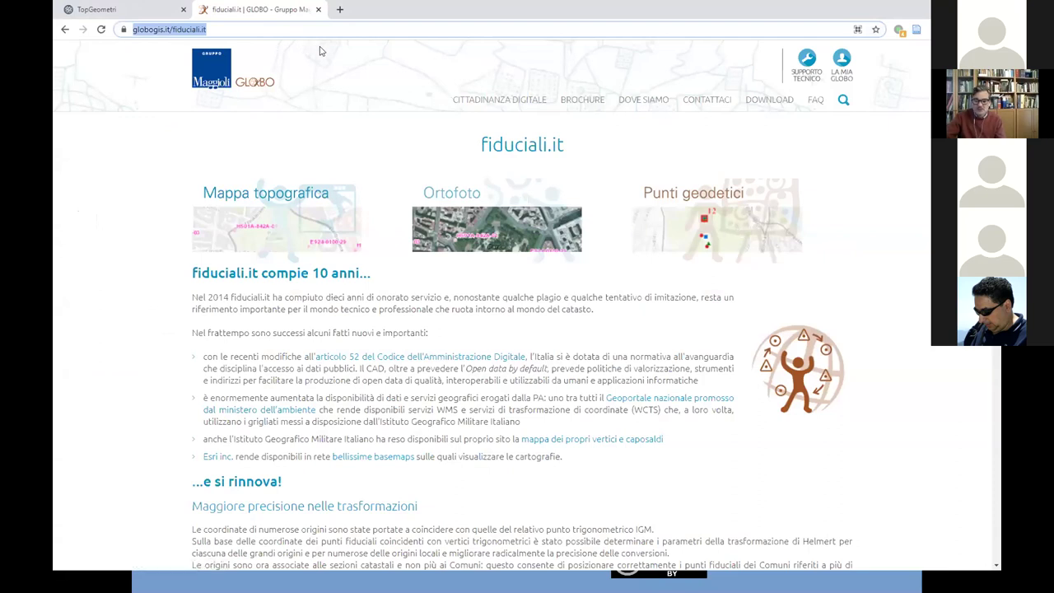
{"action": "key", "text": "alt+Tab"}
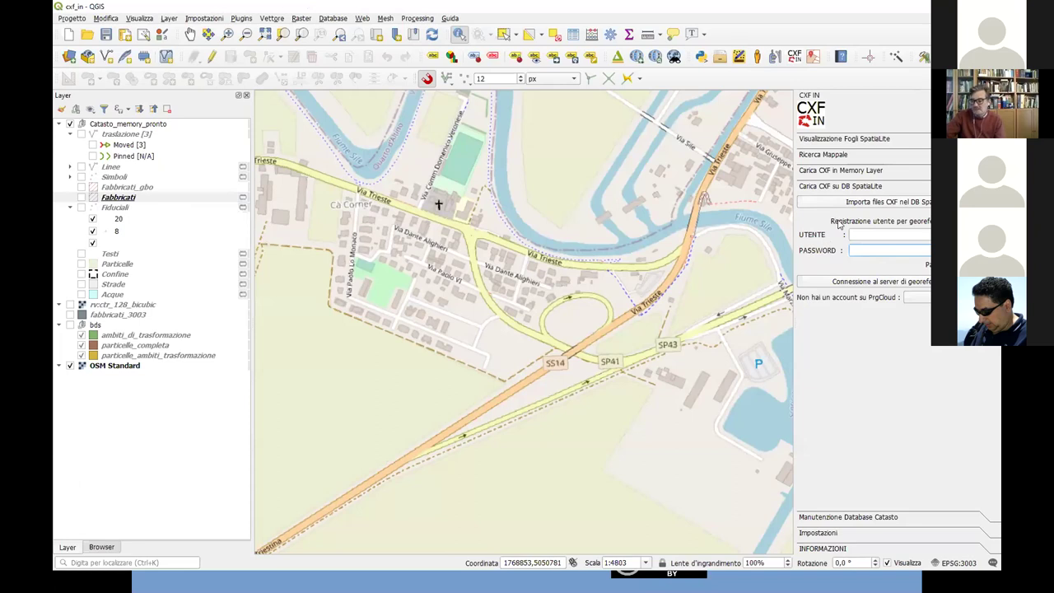
Expand 'Carica CXF in Memory Layer' and start 'Importa files CXF to Memory'.
{"action": "left_click", "coordinate": [854, 171]}
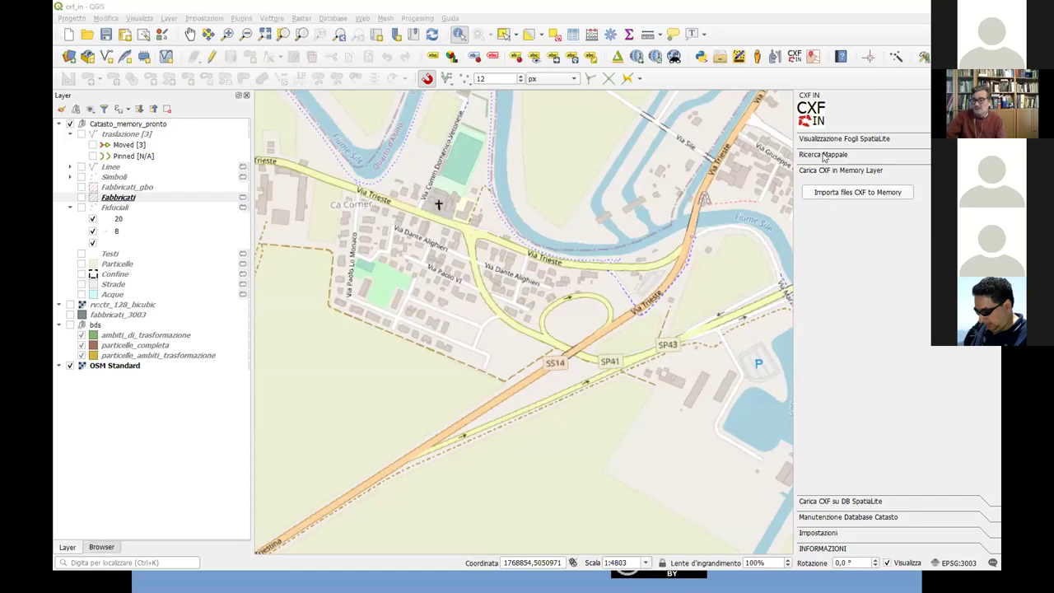
{"action": "left_click", "coordinate": [848, 194]}
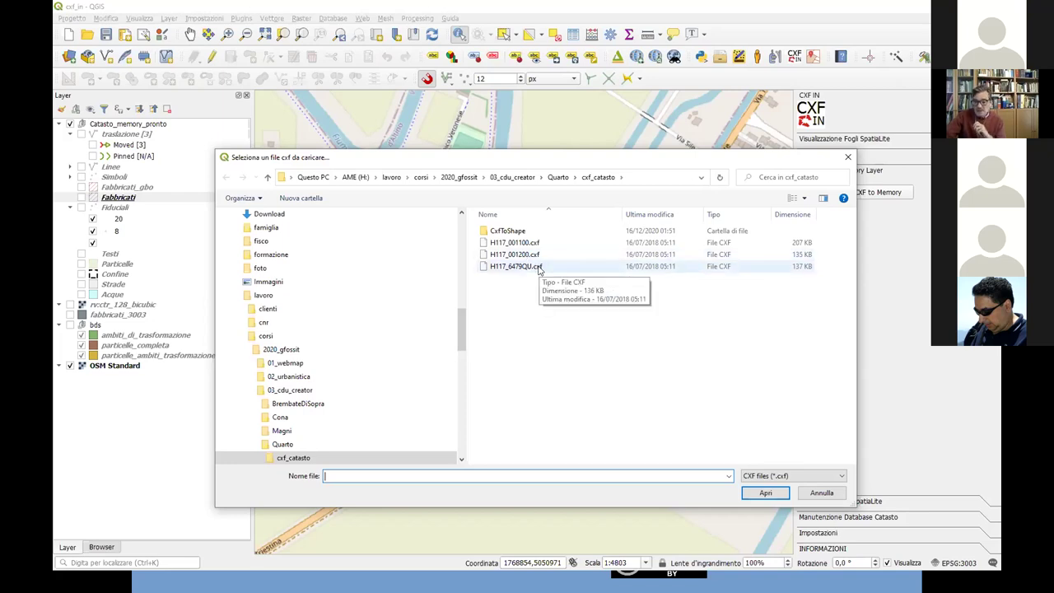
Select the H117_6479QU.cxf sheet in the cxf_catasto folder and open it.
{"action": "left_click", "coordinate": [540, 268]}
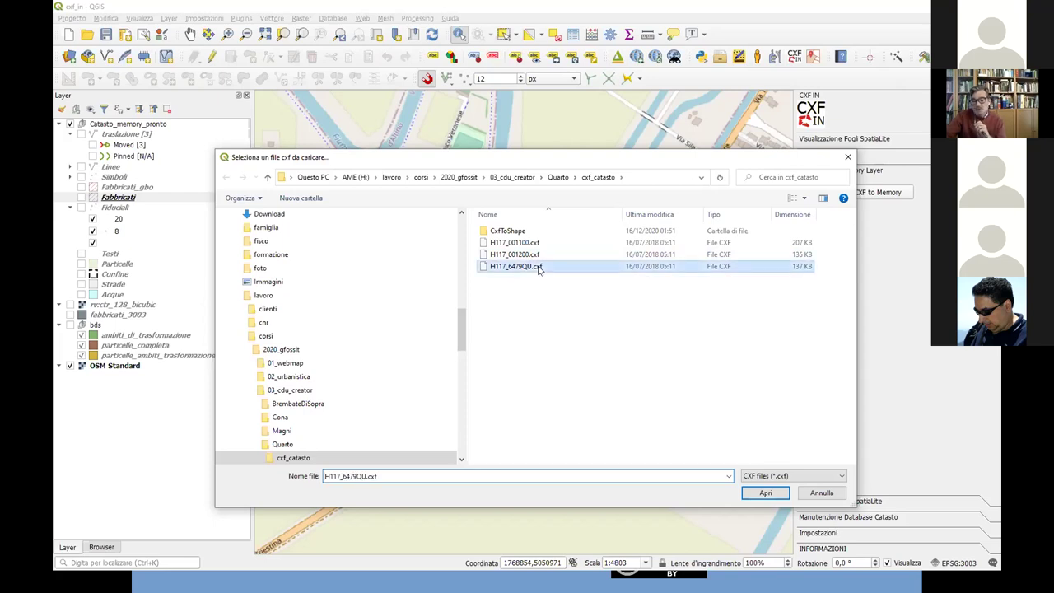
{"action": "left_click", "coordinate": [528, 245]}
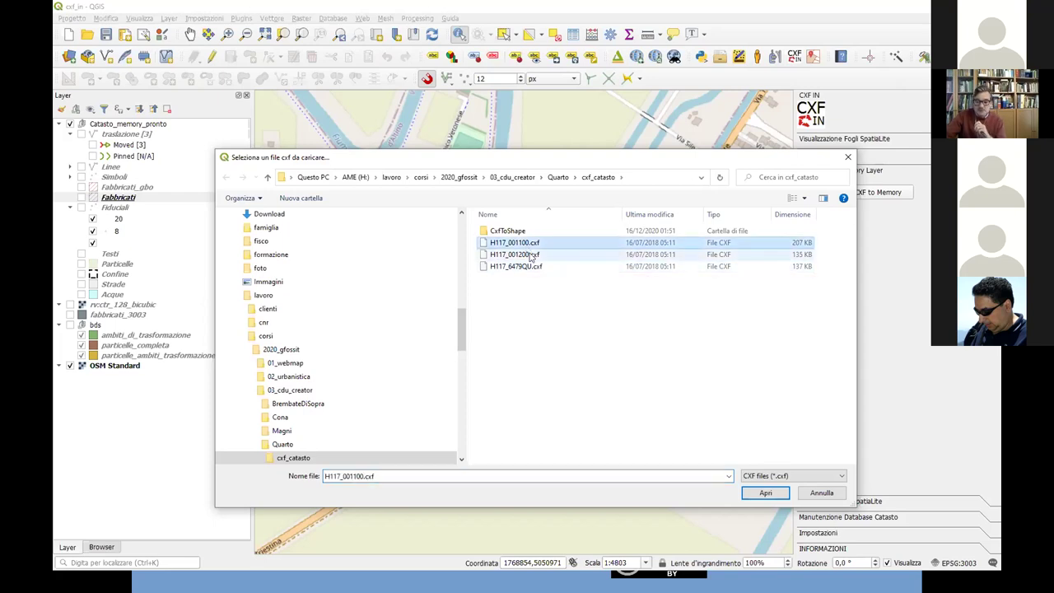
{"action": "left_click", "coordinate": [531, 255]}
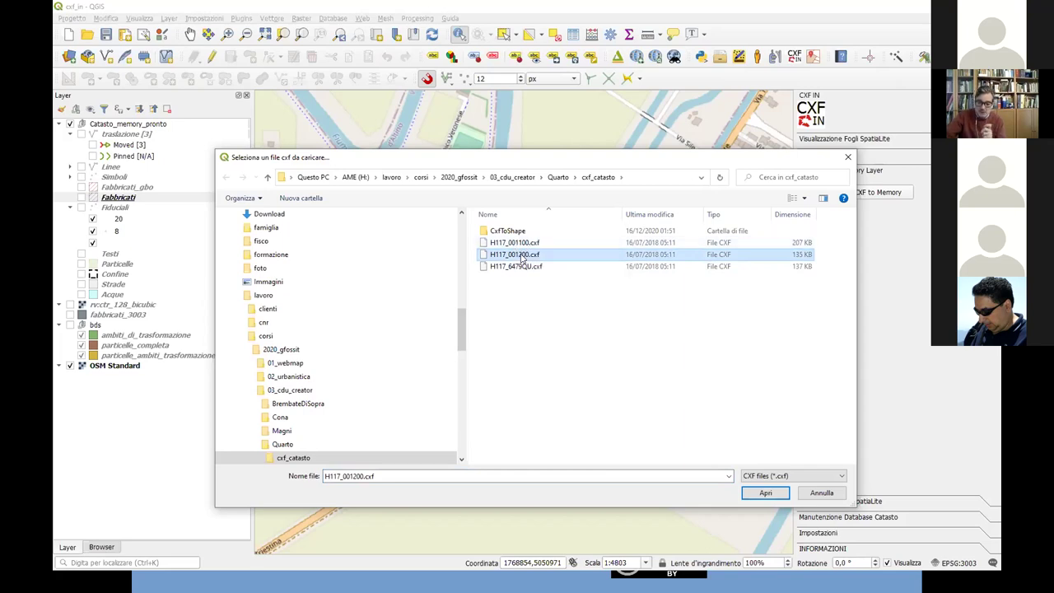
{"action": "left_click", "coordinate": [523, 267]}
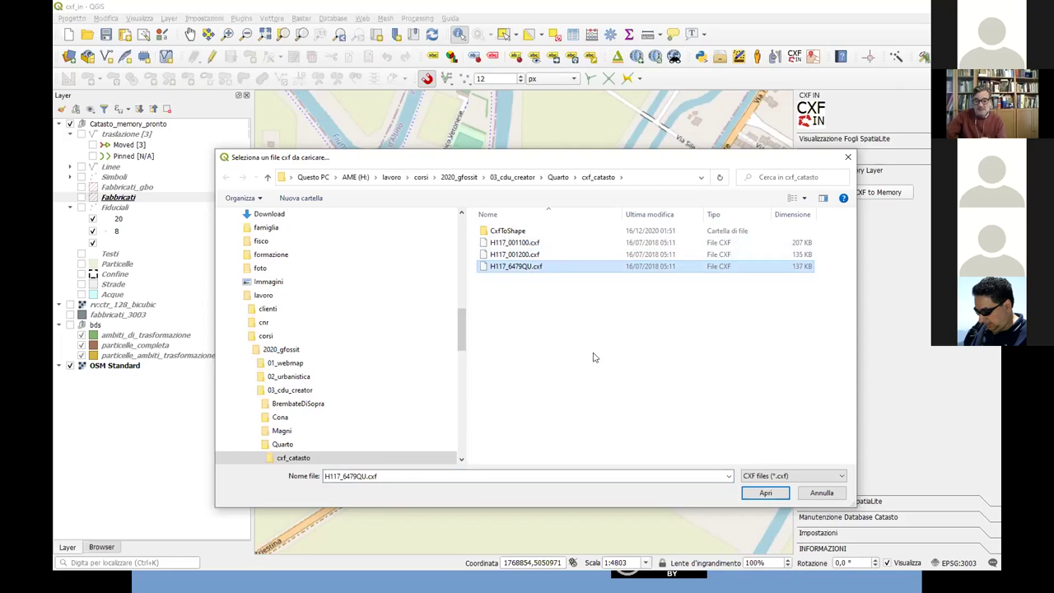
{"action": "left_click", "coordinate": [768, 494]}
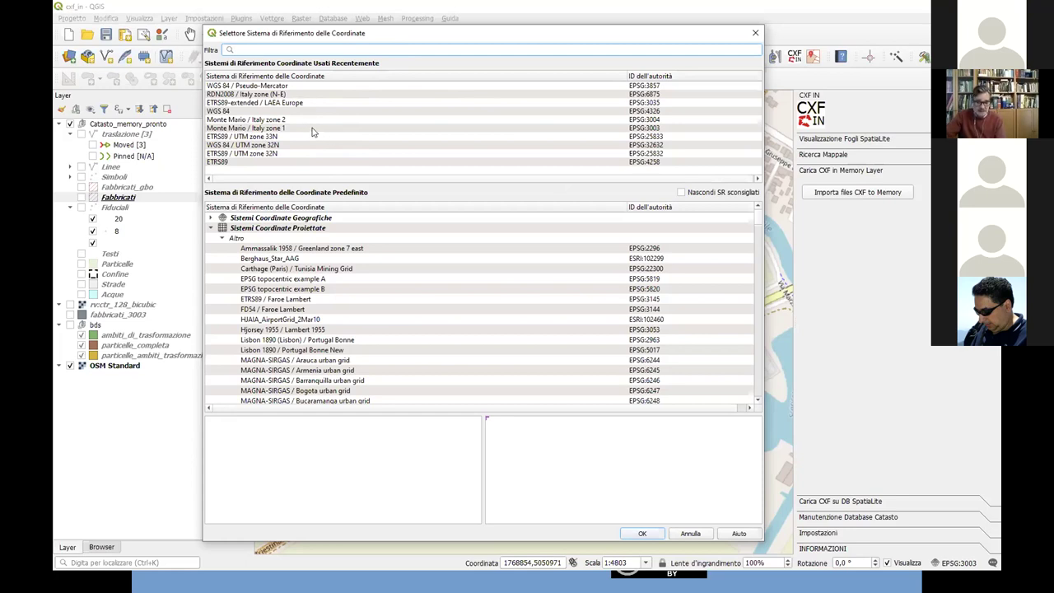
Choose Monte Mario / Italy zone 1 (EPSG:3003) as the sheet's CRS and confirm.
{"action": "left_click", "coordinate": [312, 129]}
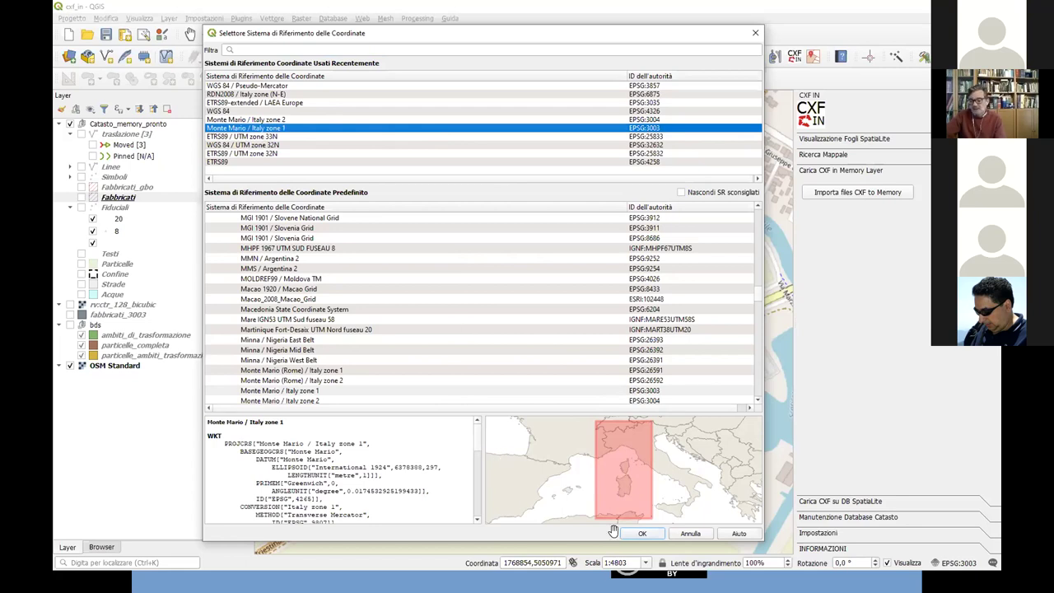
{"action": "left_click", "coordinate": [646, 534]}
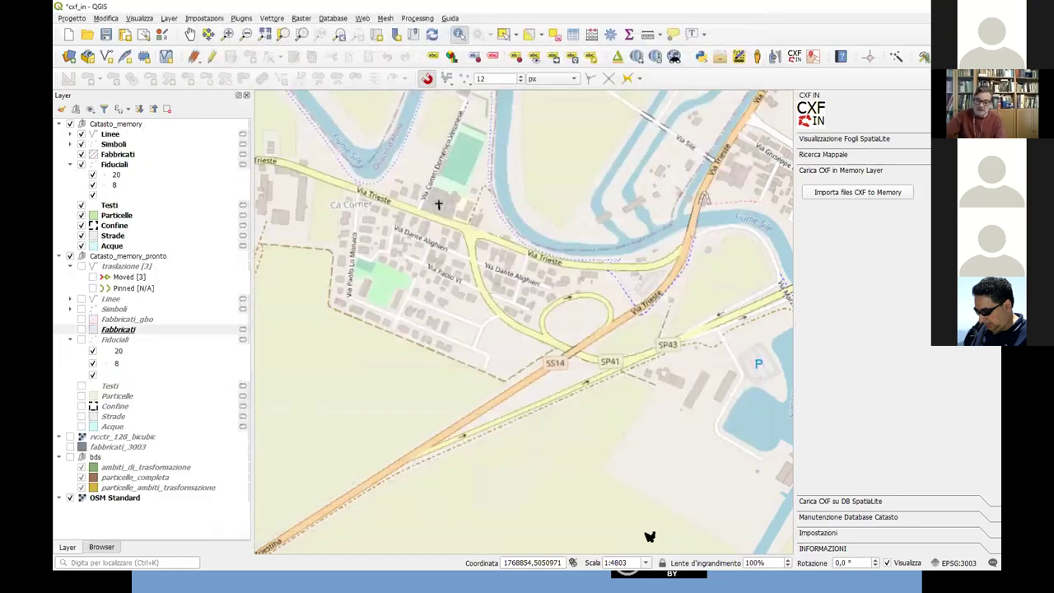
{"action": "scroll", "coordinate": [592, 439], "scroll_direction": "down", "scroll_amount": 2}
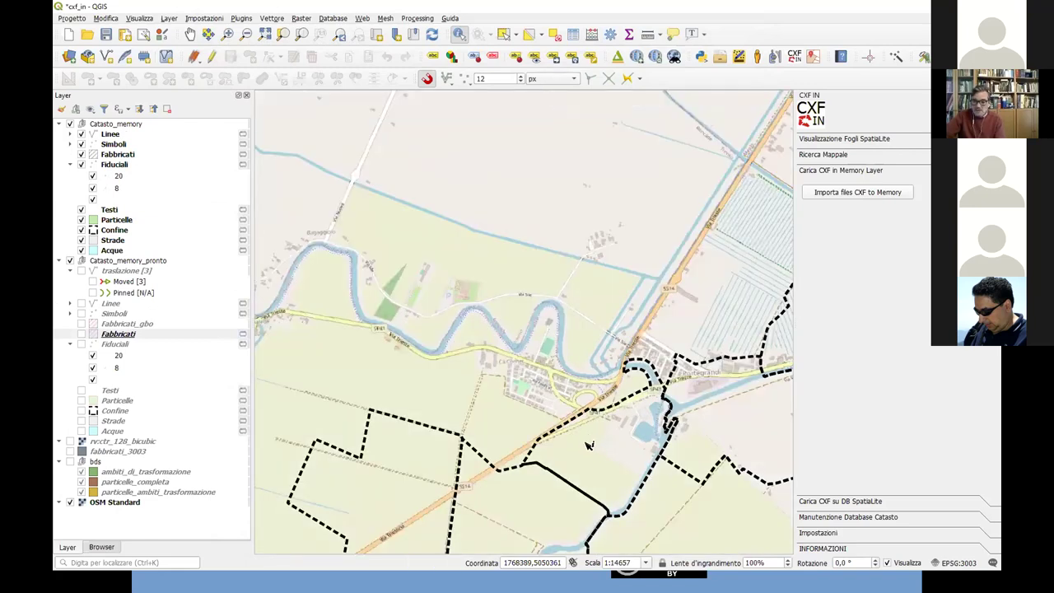
{"action": "scroll", "coordinate": [486, 222], "scroll_direction": "down", "scroll_amount": 1}
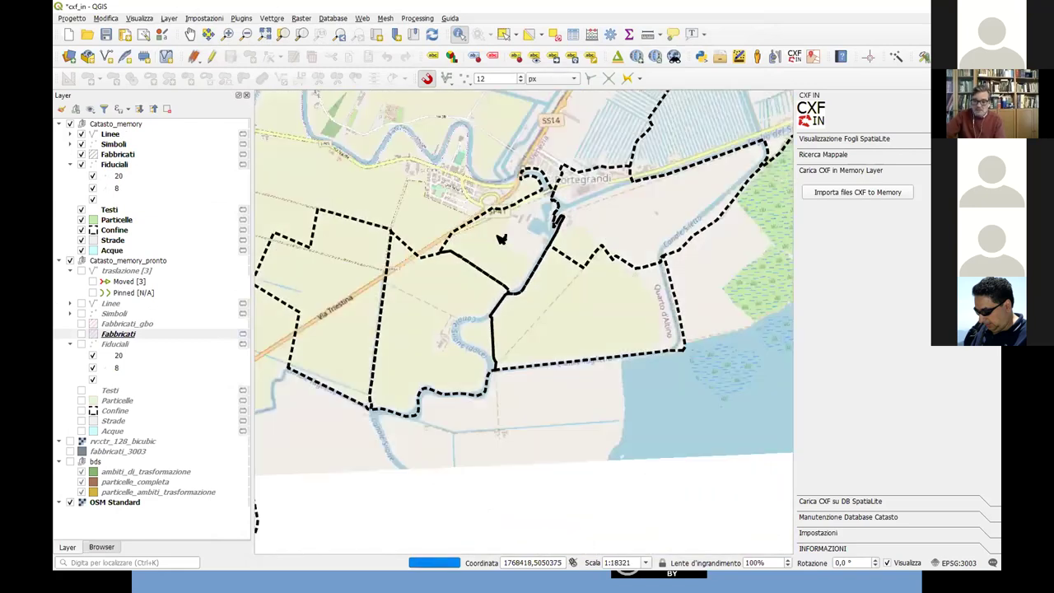
{"action": "scroll", "coordinate": [665, 179], "scroll_direction": "down", "scroll_amount": 1}
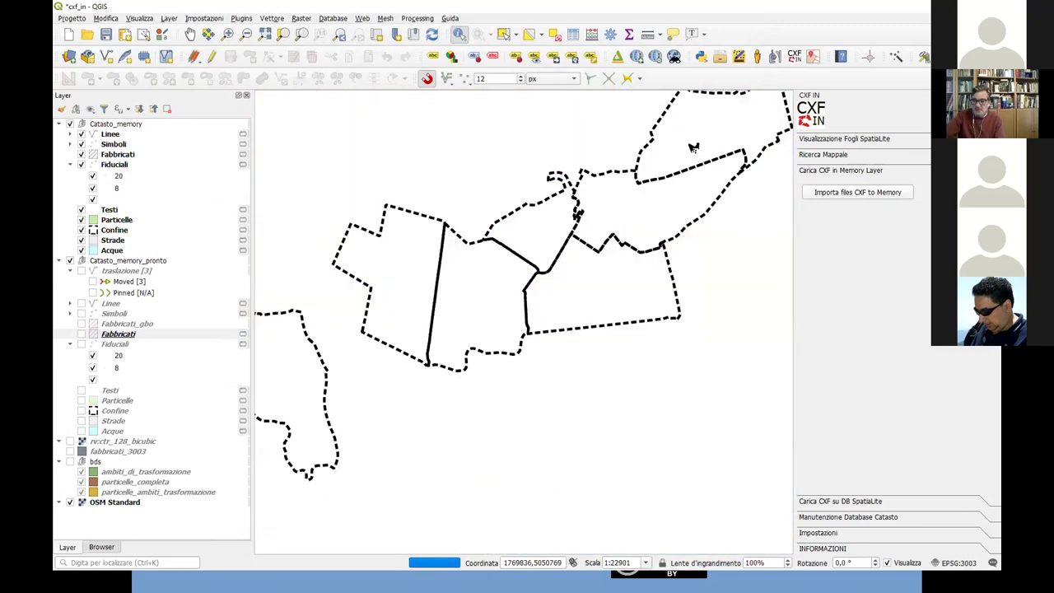
{"action": "scroll", "coordinate": [627, 212], "scroll_direction": "down", "scroll_amount": 3}
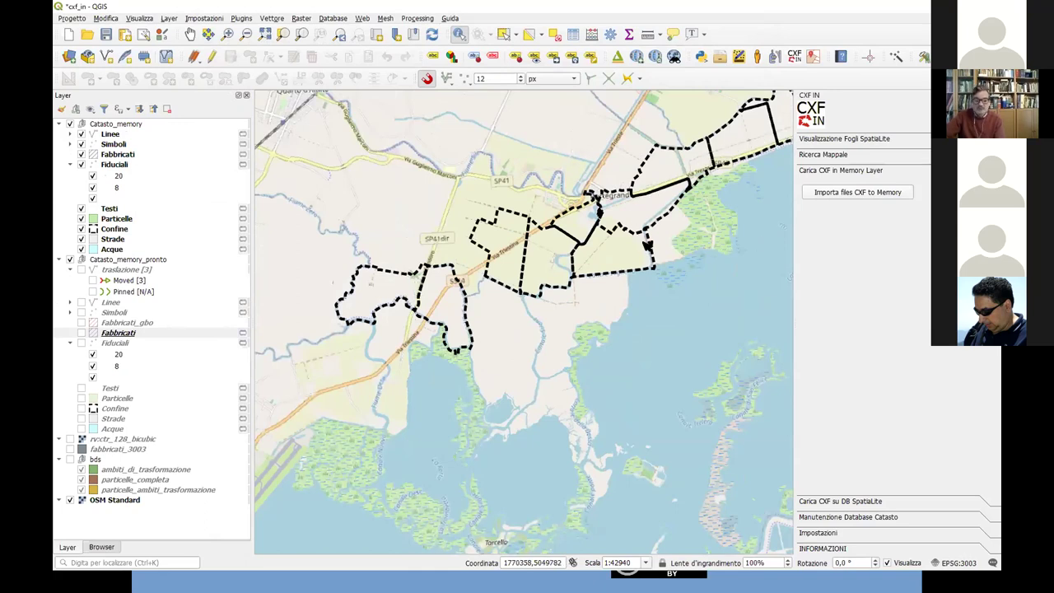
Collapse the Catasto_memory_pronto group in the layer list.
{"action": "right_click", "coordinate": [116, 228]}
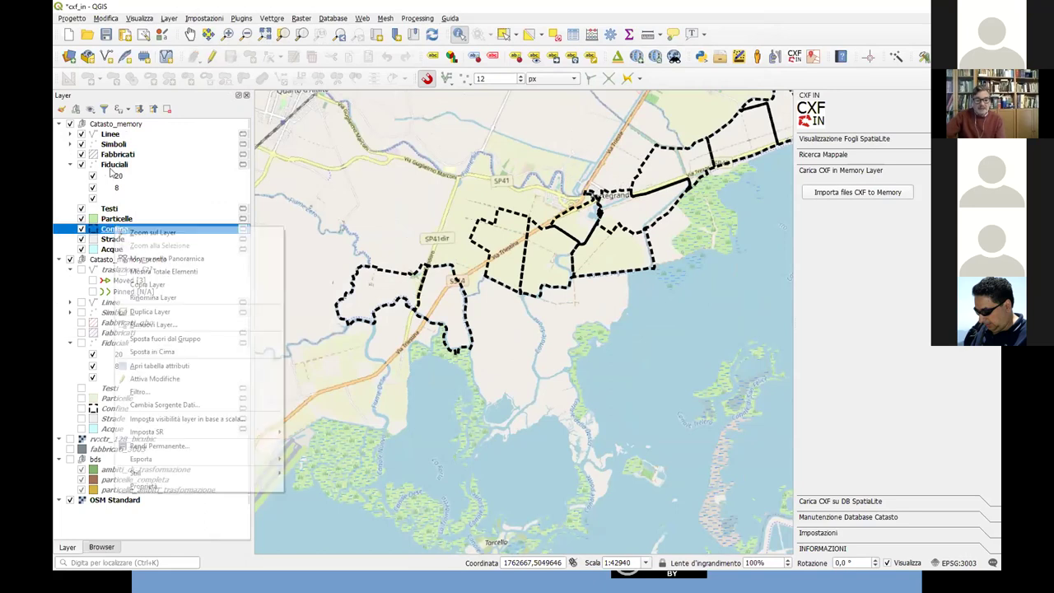
{"action": "left_click", "coordinate": [95, 123]}
{"action": "left_click", "coordinate": [70, 124]}
{"action": "left_click", "coordinate": [70, 124]}
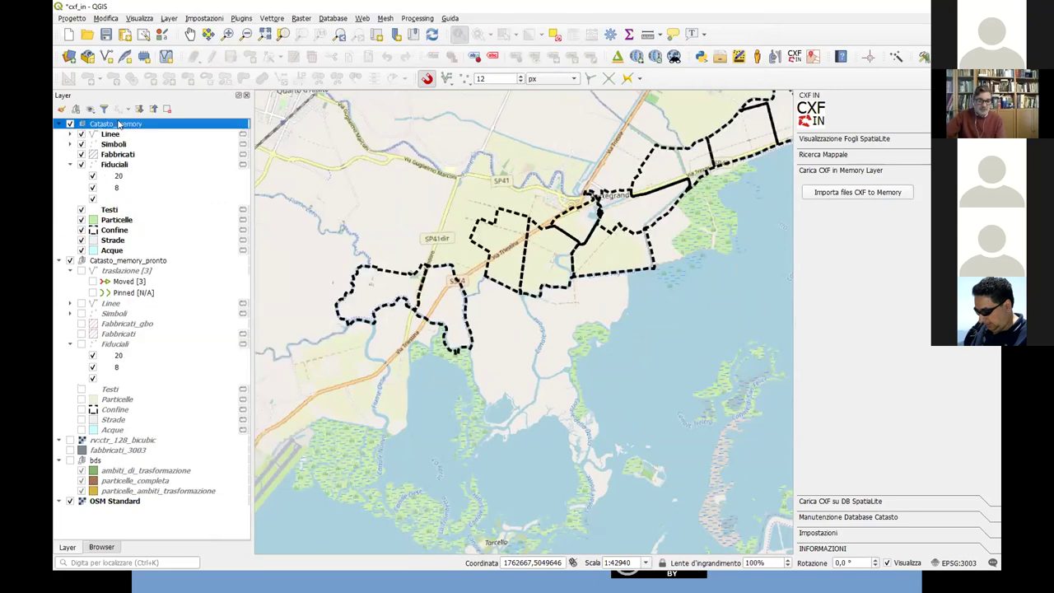
{"action": "left_click", "coordinate": [59, 260]}
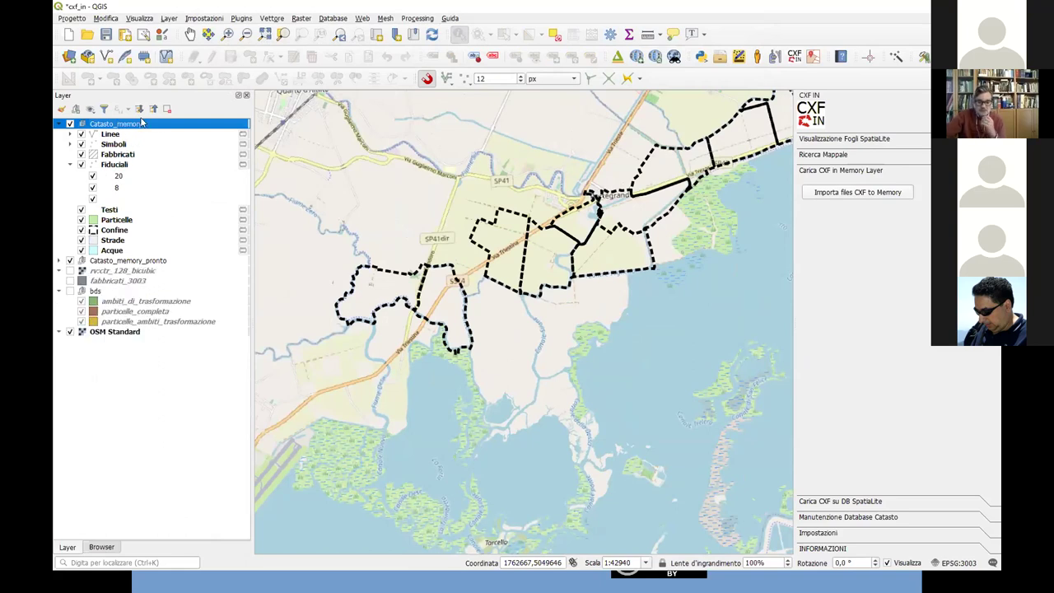
Turn on Mostra Totale Elementi for the Confine and Particelle layers.
{"action": "left_click", "coordinate": [108, 230]}
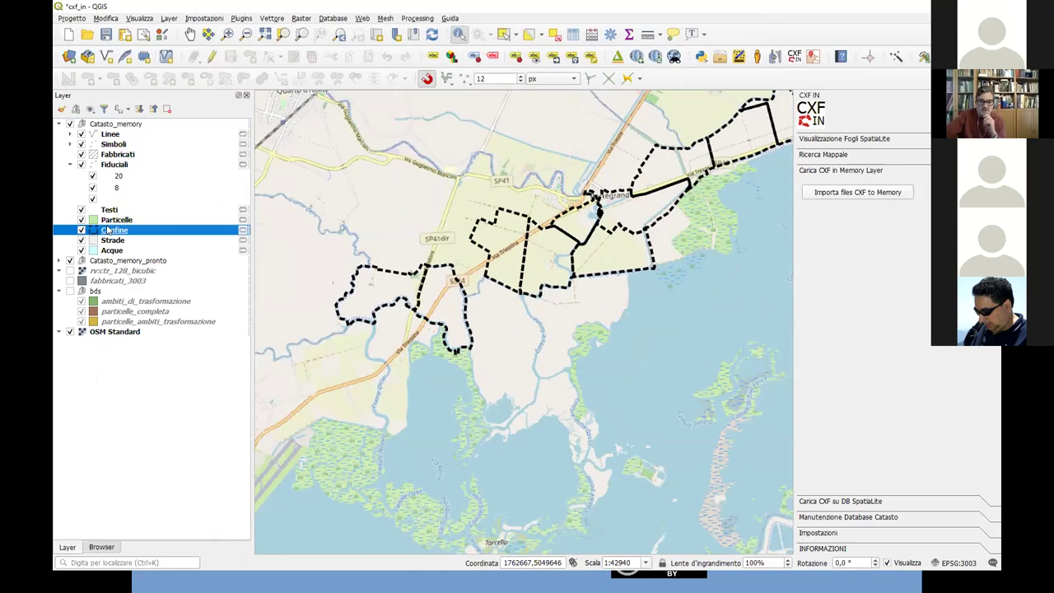
{"action": "right_click", "coordinate": [108, 230]}
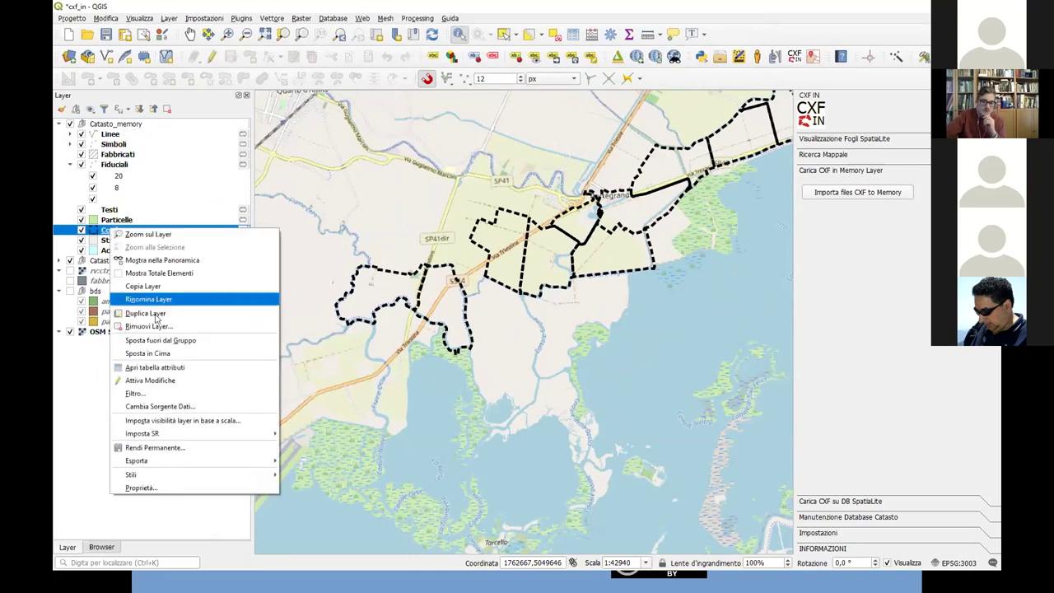
{"action": "mouse_move", "coordinate": [216, 434]}
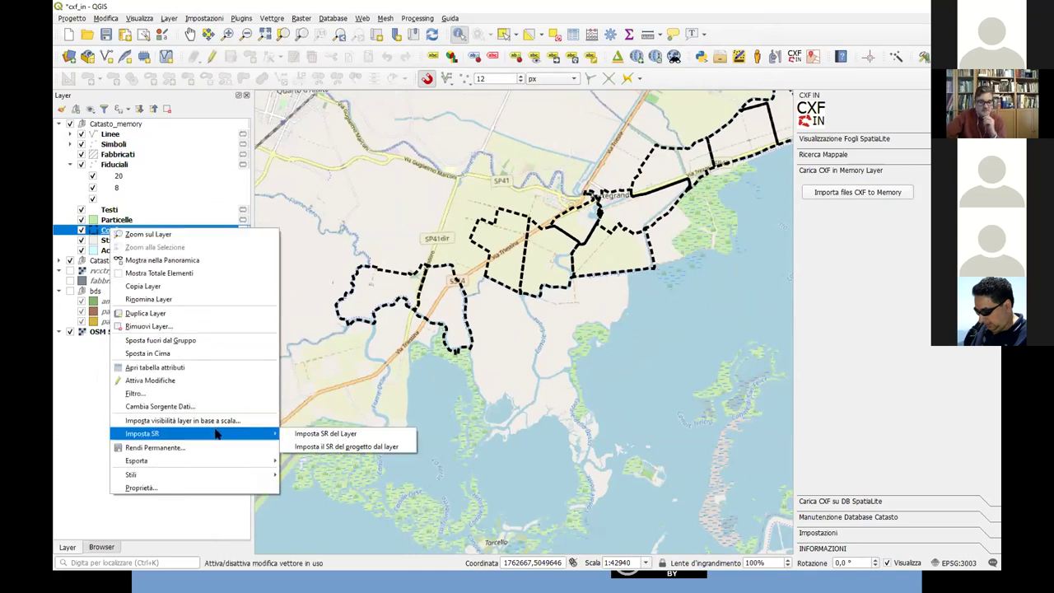
{"action": "left_click", "coordinate": [162, 274]}
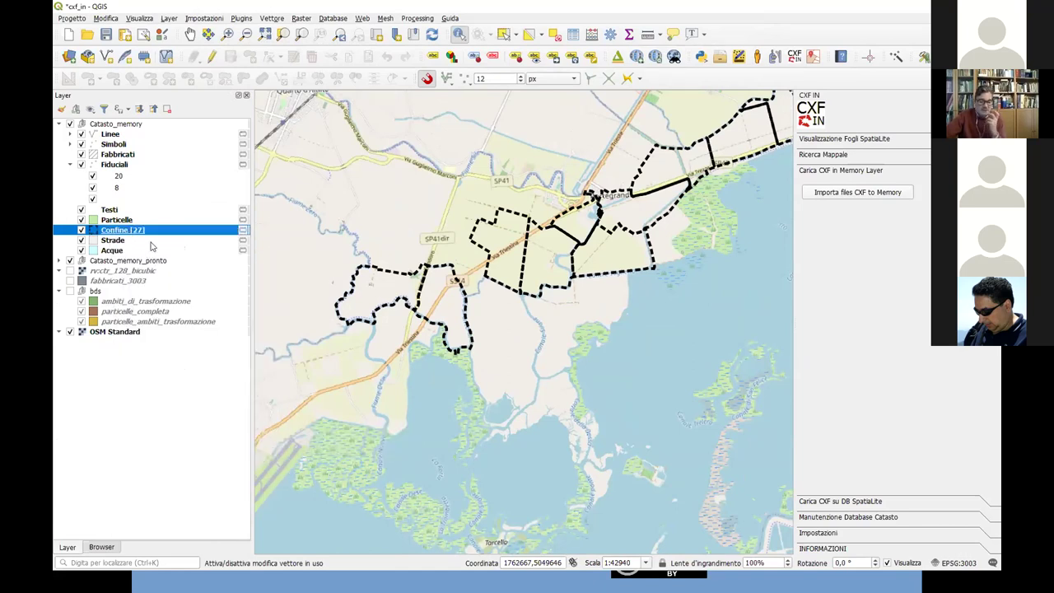
{"action": "right_click", "coordinate": [132, 222]}
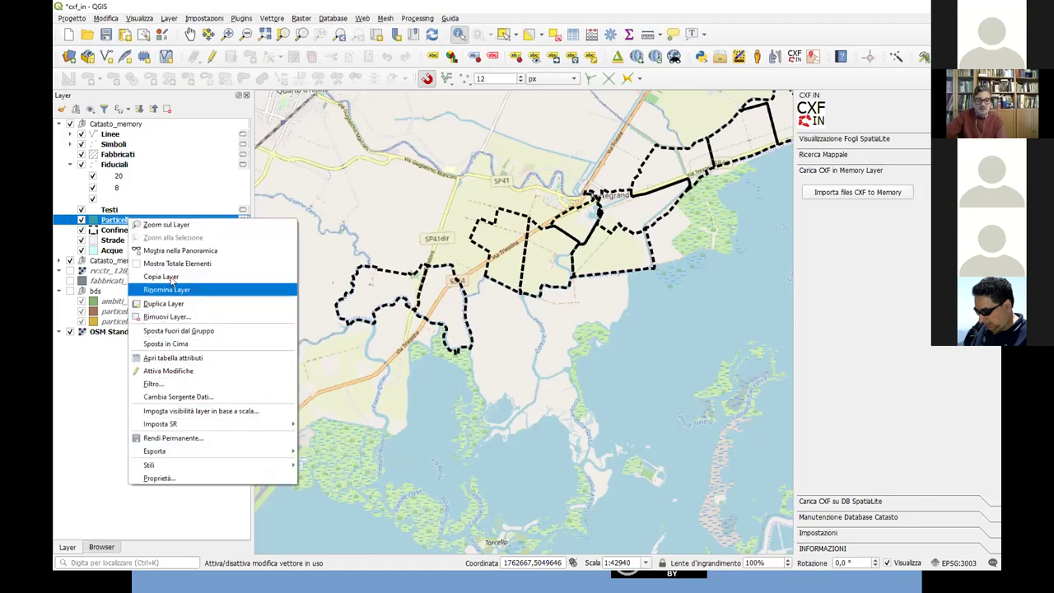
{"action": "left_click", "coordinate": [140, 263]}
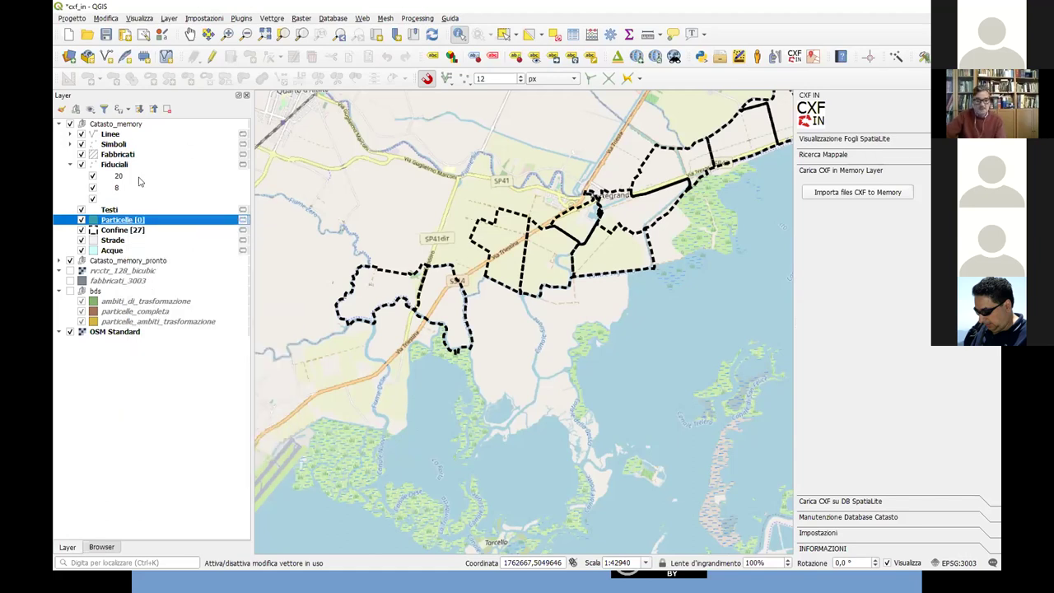
Save the QGIS project with Ctrl+S.
{"action": "left_click", "coordinate": [128, 234]}
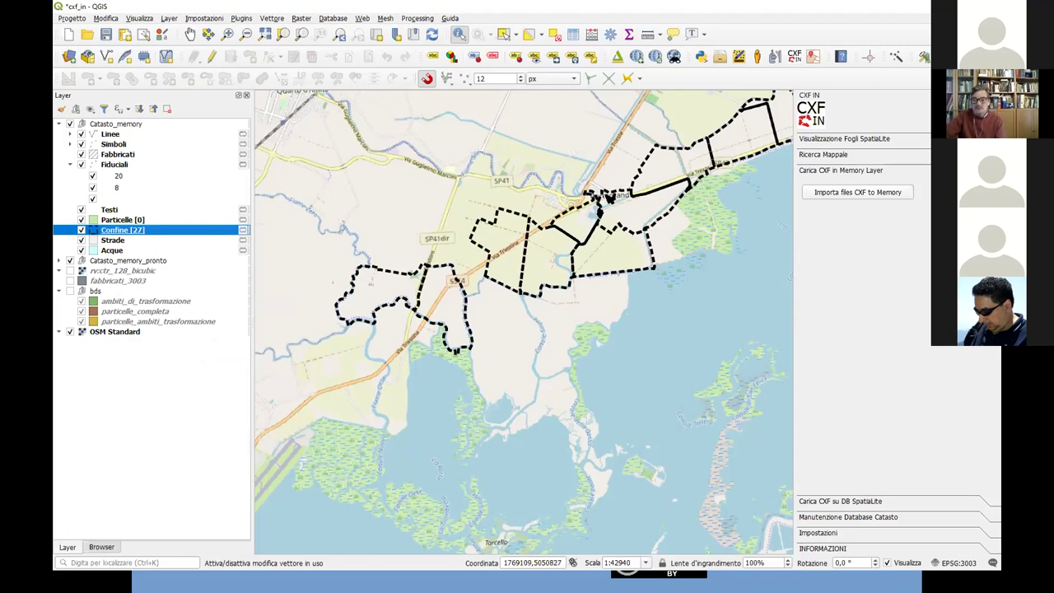
{"action": "scroll", "coordinate": [613, 196], "scroll_direction": "down", "scroll_amount": 1}
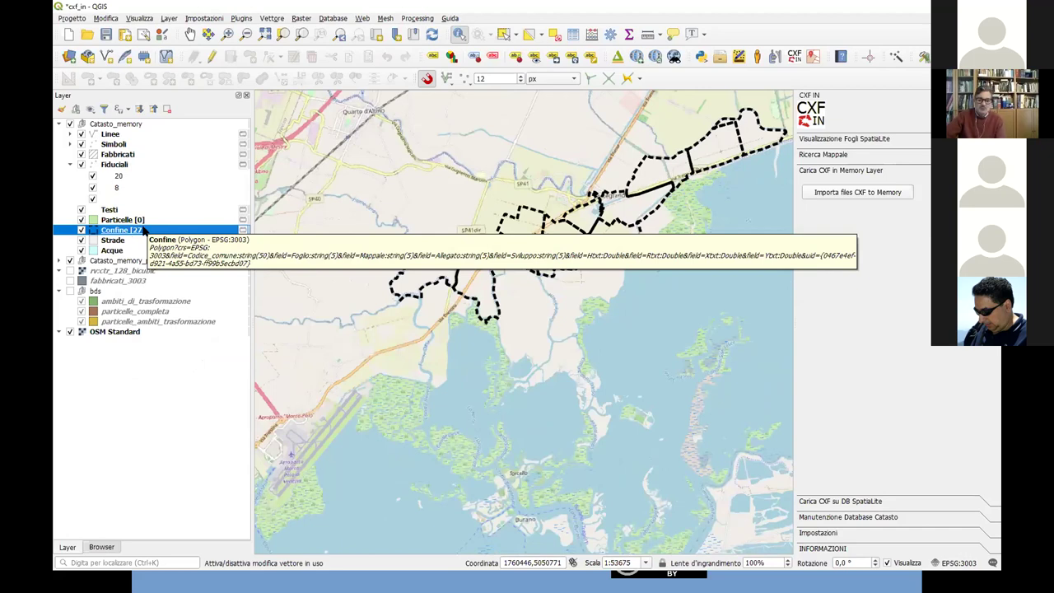
{"action": "right_click", "coordinate": [142, 231]}
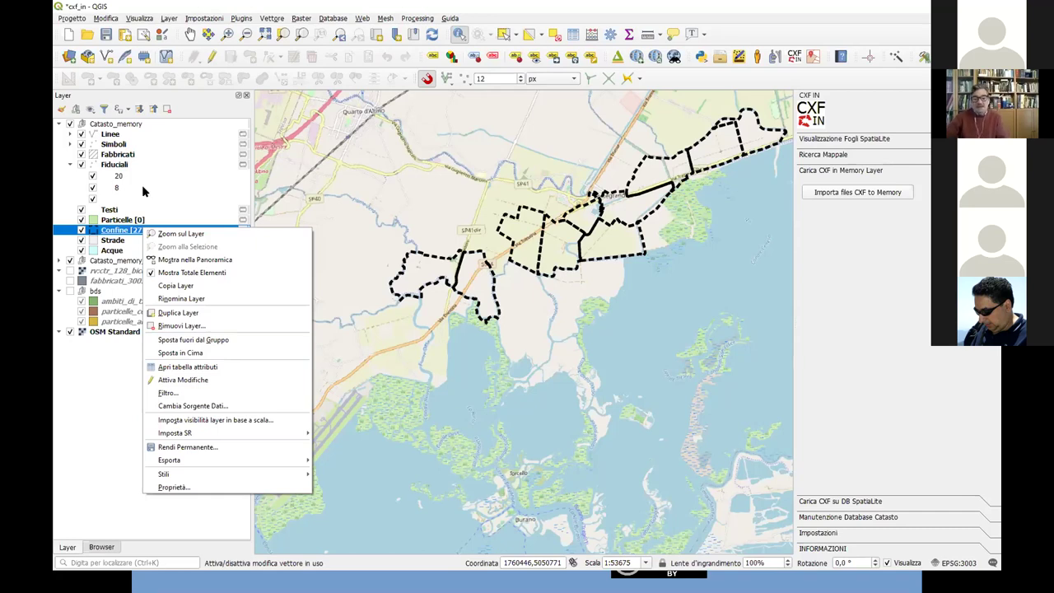
{"action": "key", "text": "Escape"}
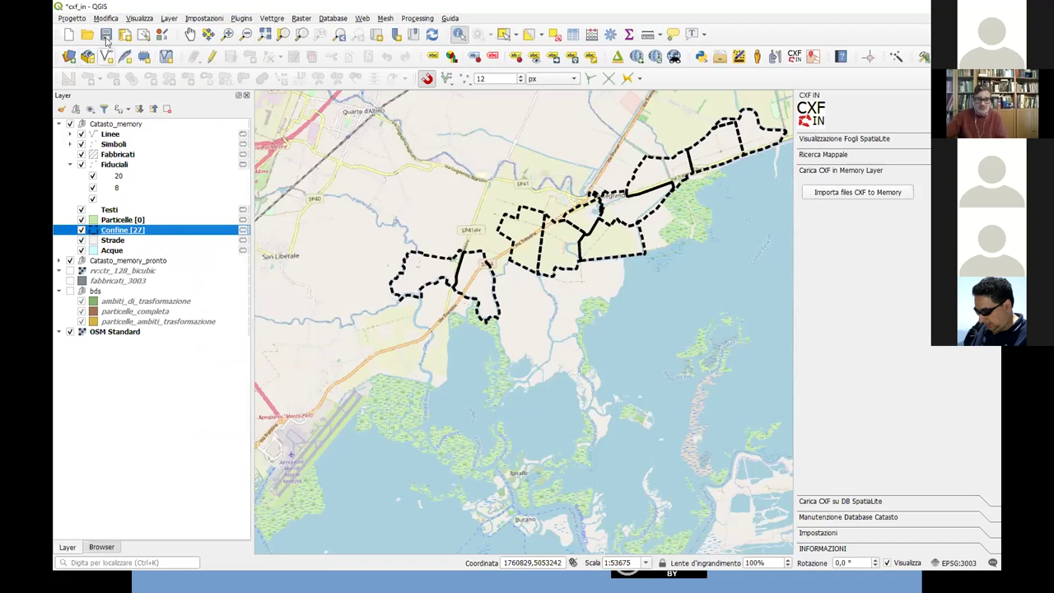
{"action": "key", "text": "ctrl+s"}
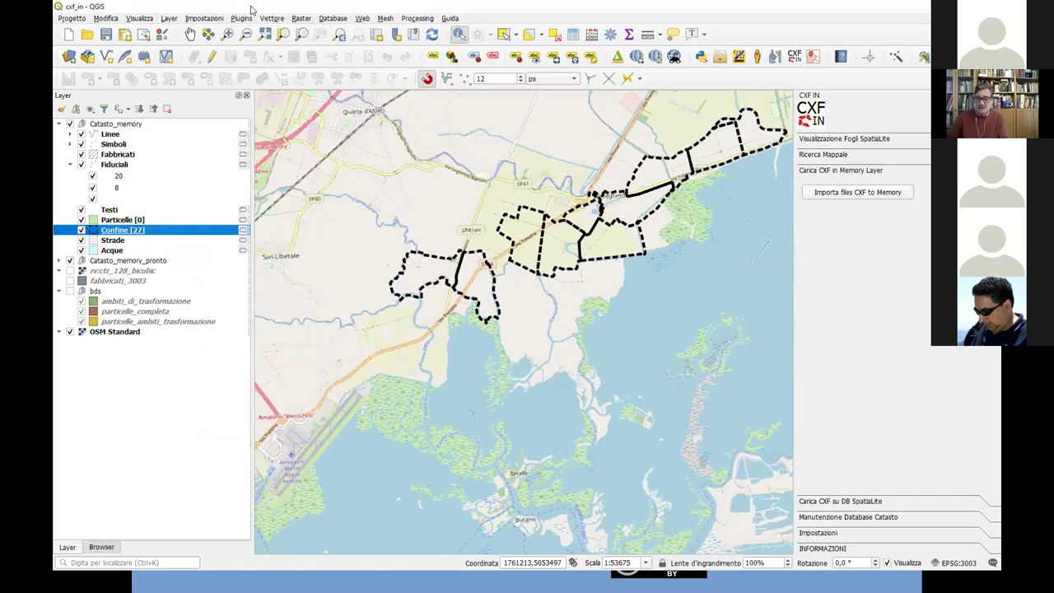
{"action": "right_click", "coordinate": [145, 234]}
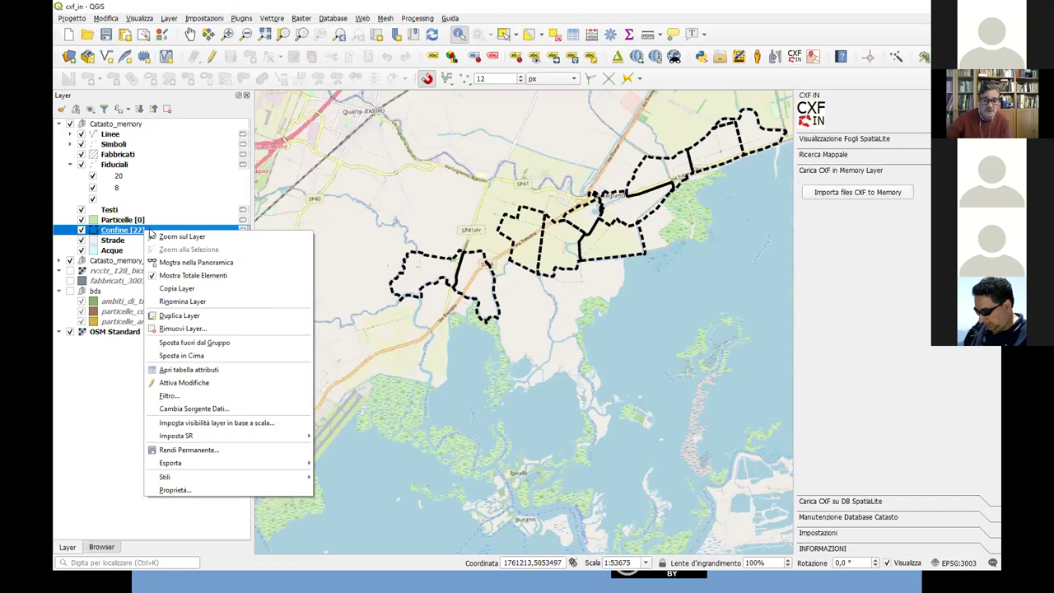
Zoom the map to the Confine layer's extent.
{"action": "left_click", "coordinate": [166, 236]}
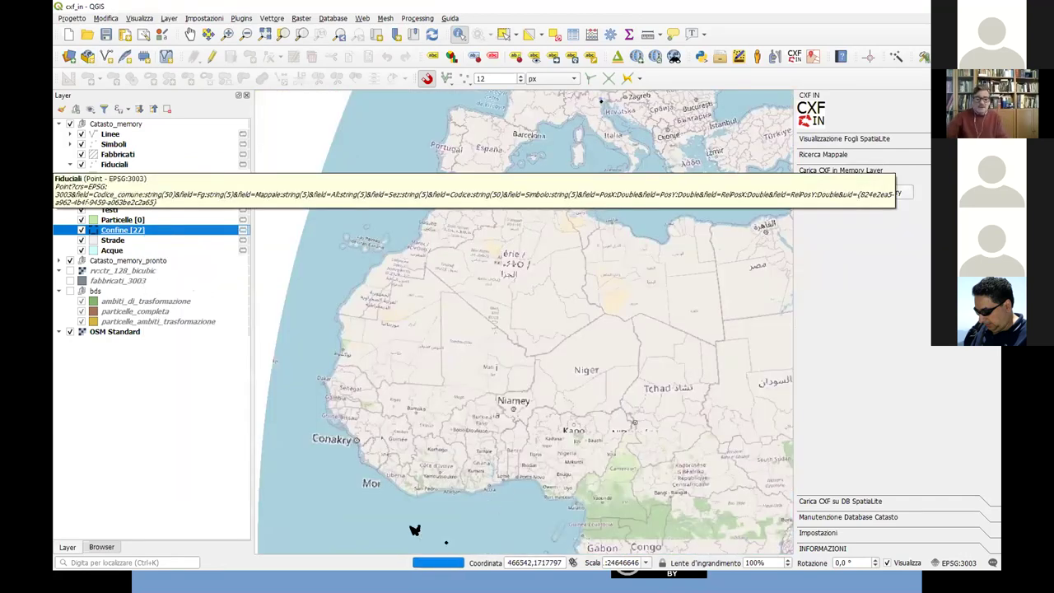
{"action": "scroll", "coordinate": [412, 433], "scroll_direction": "up", "scroll_amount": 2}
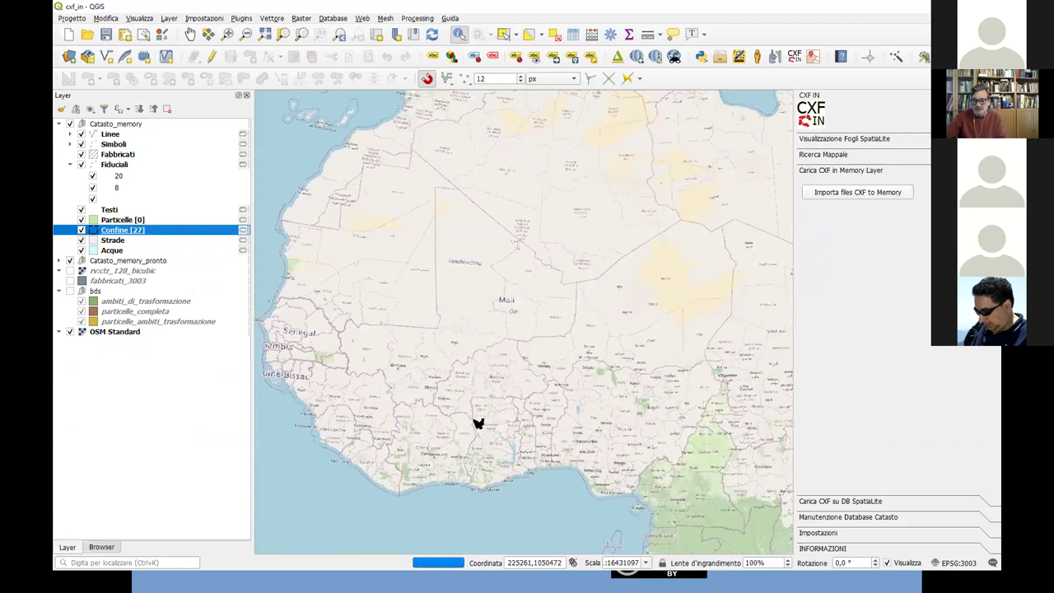
{"action": "scroll", "coordinate": [479, 424], "scroll_direction": "down", "scroll_amount": 2}
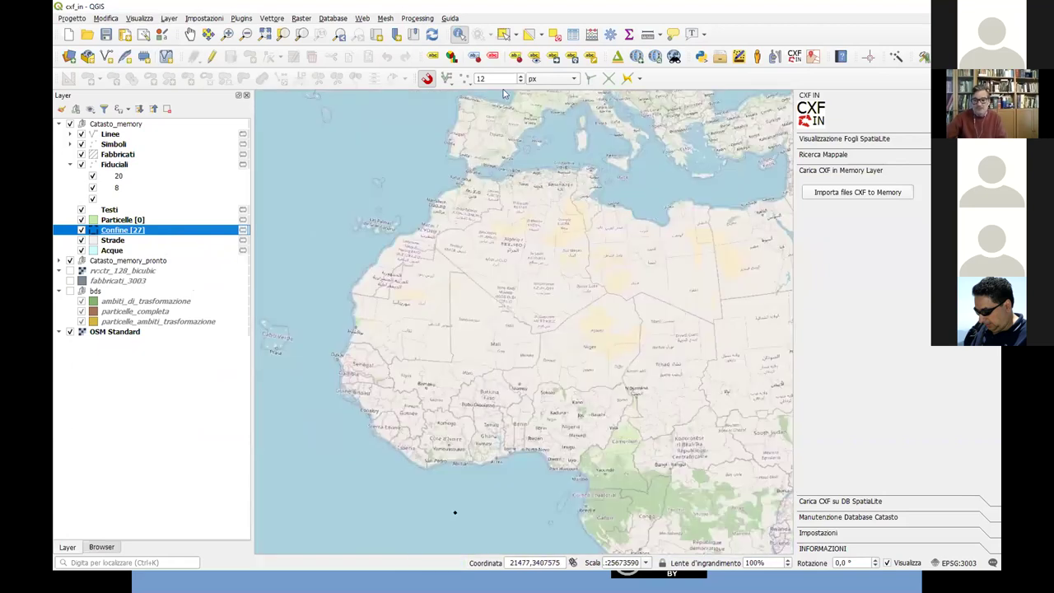
Zoom in on the misplaced boundary outlines off West Africa, then switch to fiduciali.it.
{"action": "left_click", "coordinate": [228, 35]}
{"action": "left_click_drag", "start_coordinate": [434, 502], "coordinate": [483, 523]}
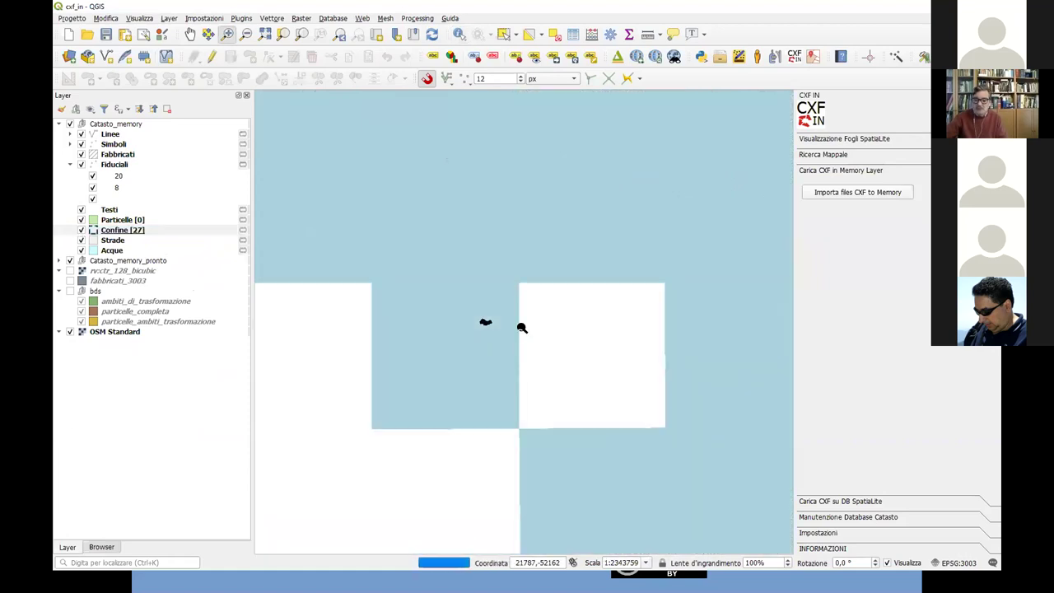
{"action": "left_click_drag", "start_coordinate": [464, 298], "coordinate": [523, 346]}
{"action": "left_click_drag", "start_coordinate": [371, 277], "coordinate": [563, 382]}
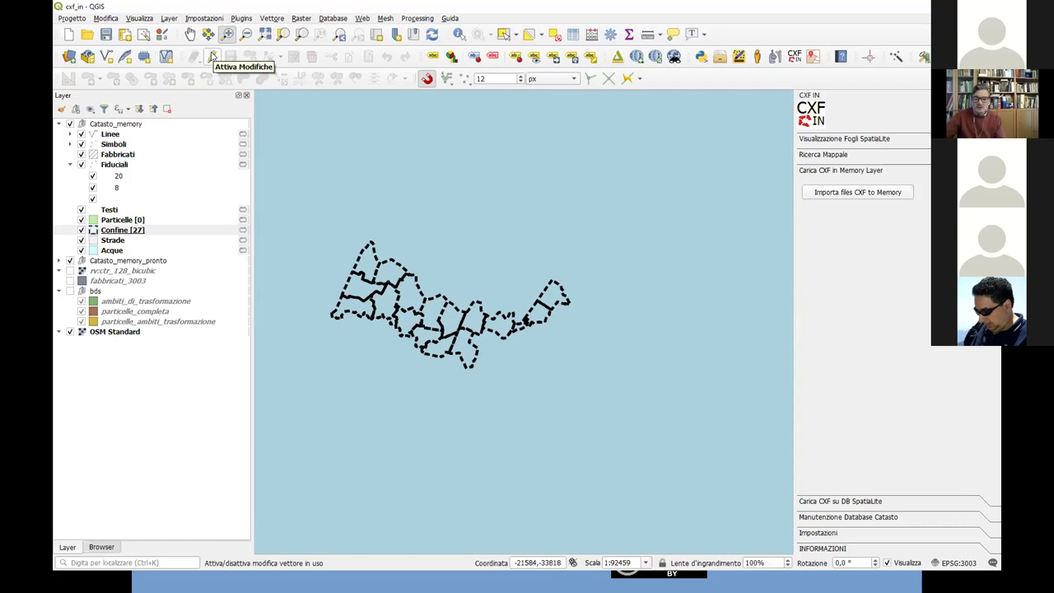
{"action": "key", "text": "alt+Tab"}
{"action": "key", "text": "alt+Tab"}
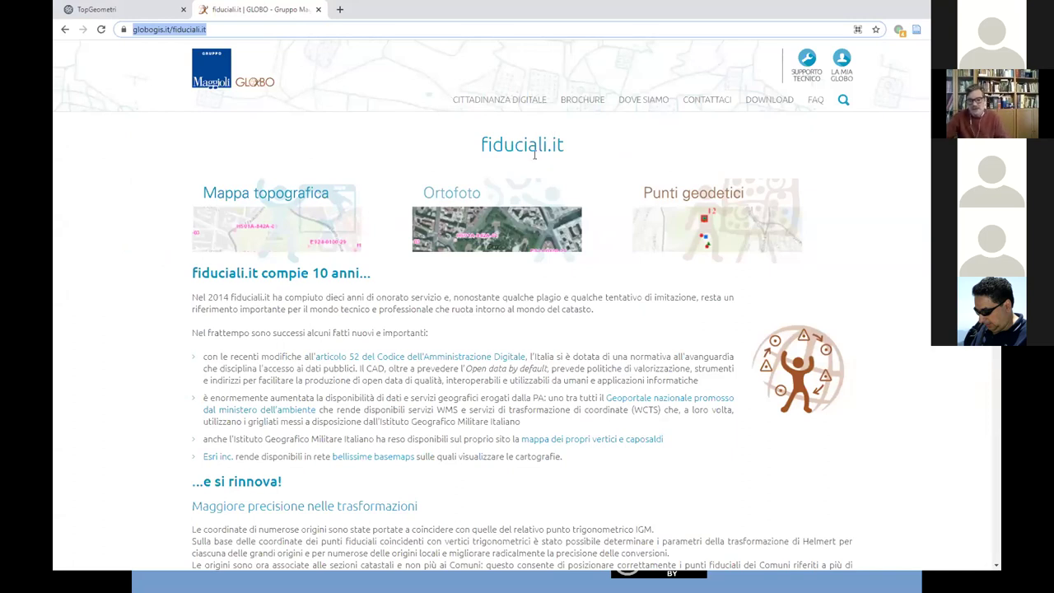
Open Mappa topografica near San Donà di Piave and identify Monastier di Treviso (F332, origin 26045).
{"action": "left_click", "coordinate": [317, 224]}
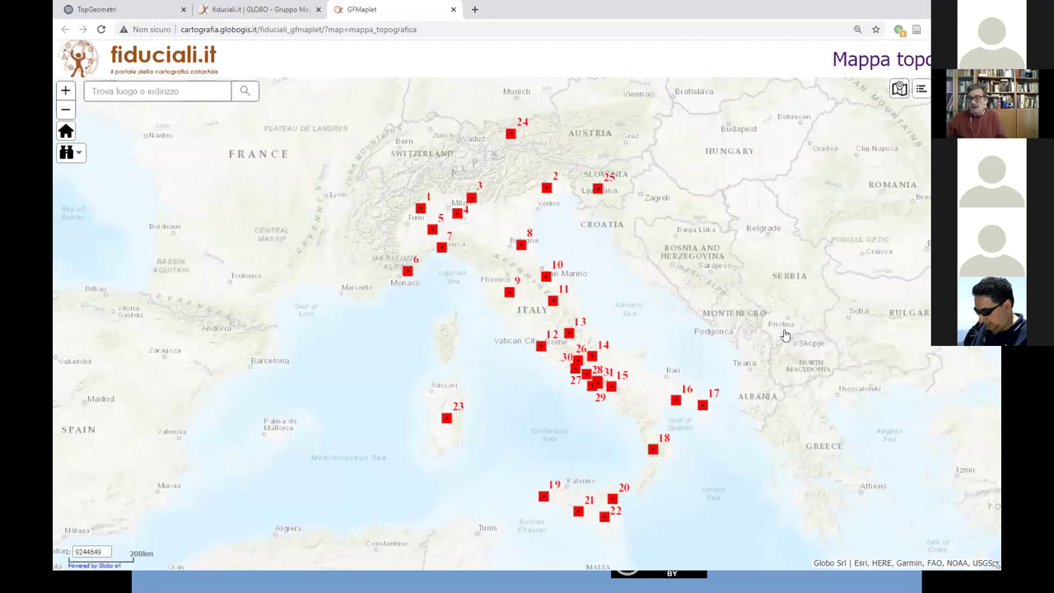
{"action": "scroll", "coordinate": [565, 209], "scroll_direction": "up", "scroll_amount": 3}
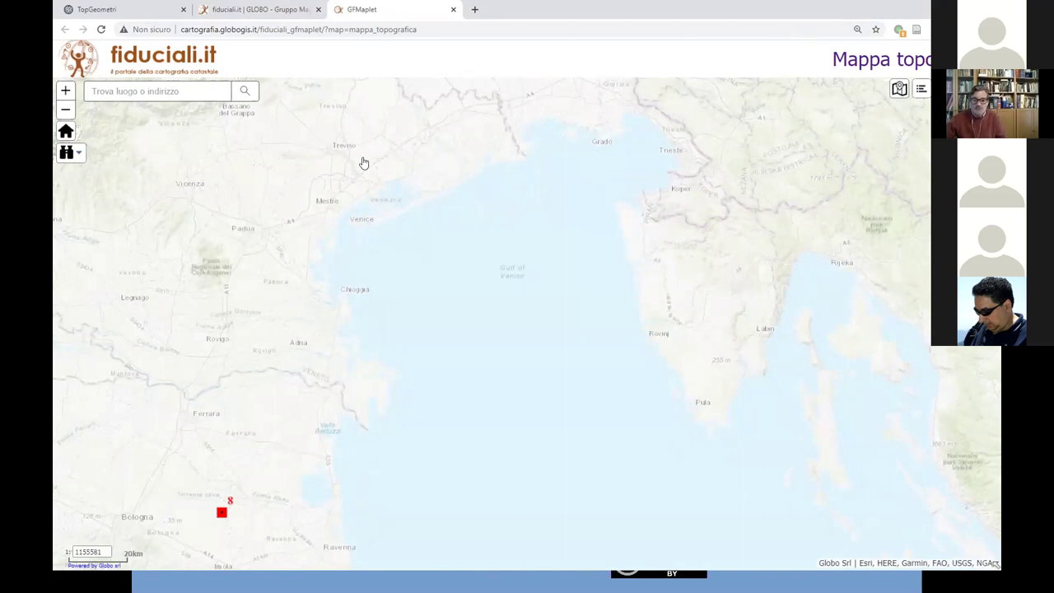
{"action": "left_click_drag", "start_coordinate": [423, 223], "coordinate": [428, 324]}
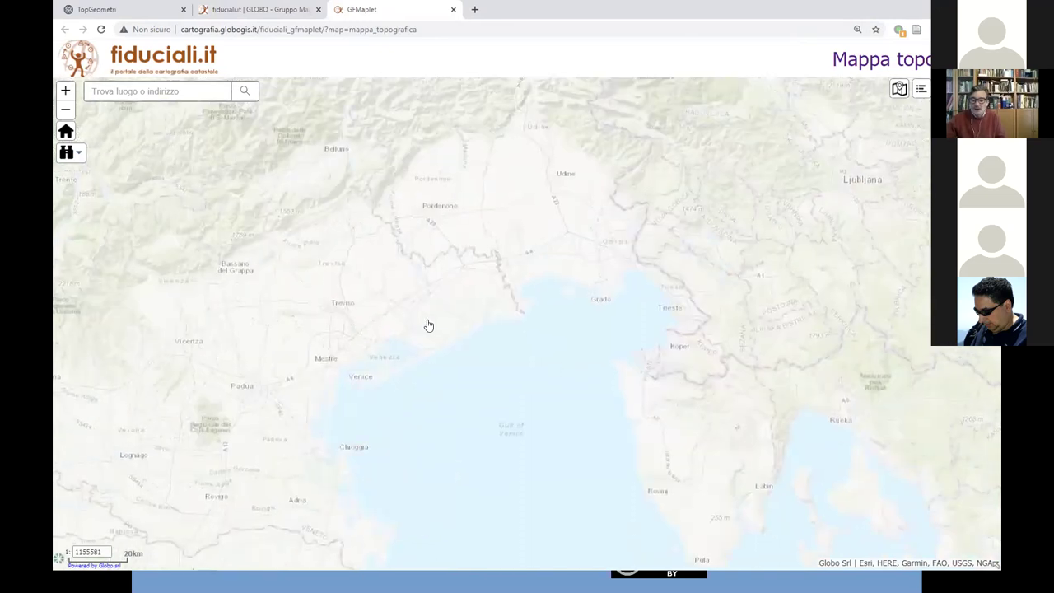
{"action": "scroll", "coordinate": [444, 312], "scroll_direction": "up", "scroll_amount": 2}
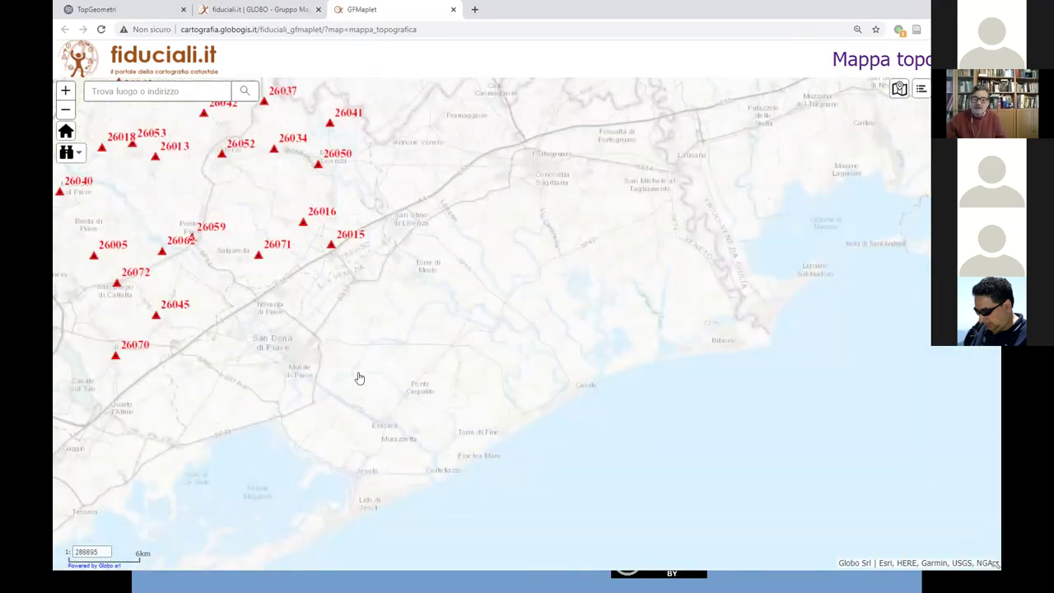
{"action": "scroll", "coordinate": [513, 268], "scroll_direction": "up", "scroll_amount": 1}
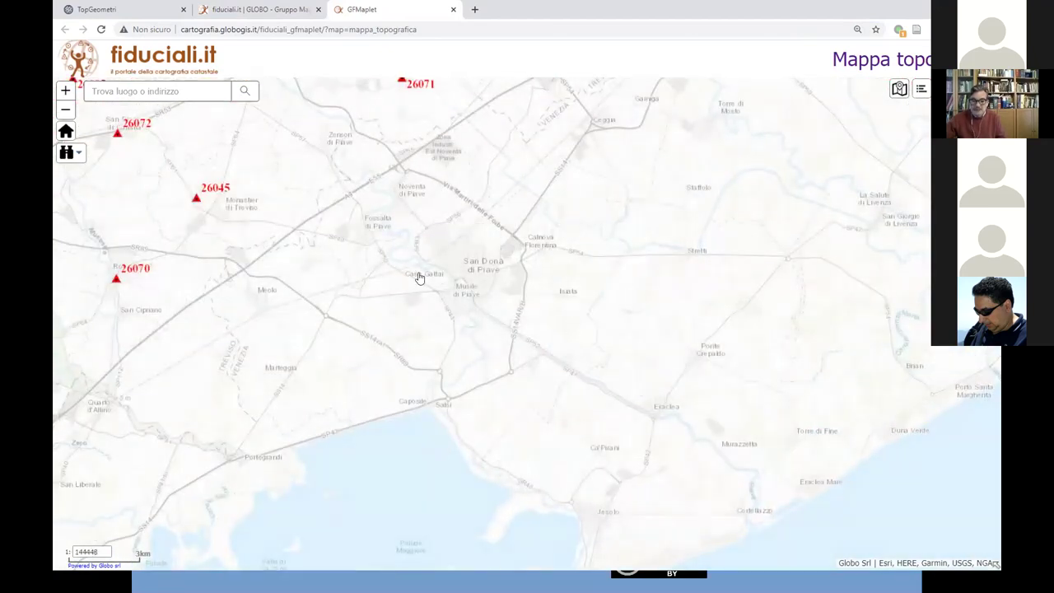
{"action": "left_click", "coordinate": [196, 200]}
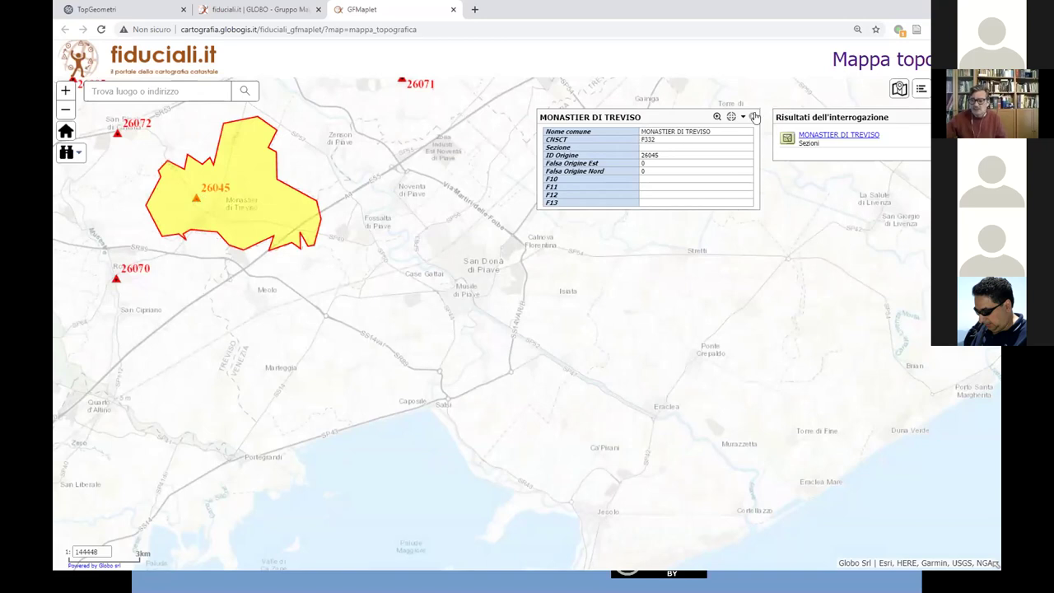
Close the Monastier di Treviso details and look through the details of survey point 26070.
{"action": "left_click", "coordinate": [753, 117]}
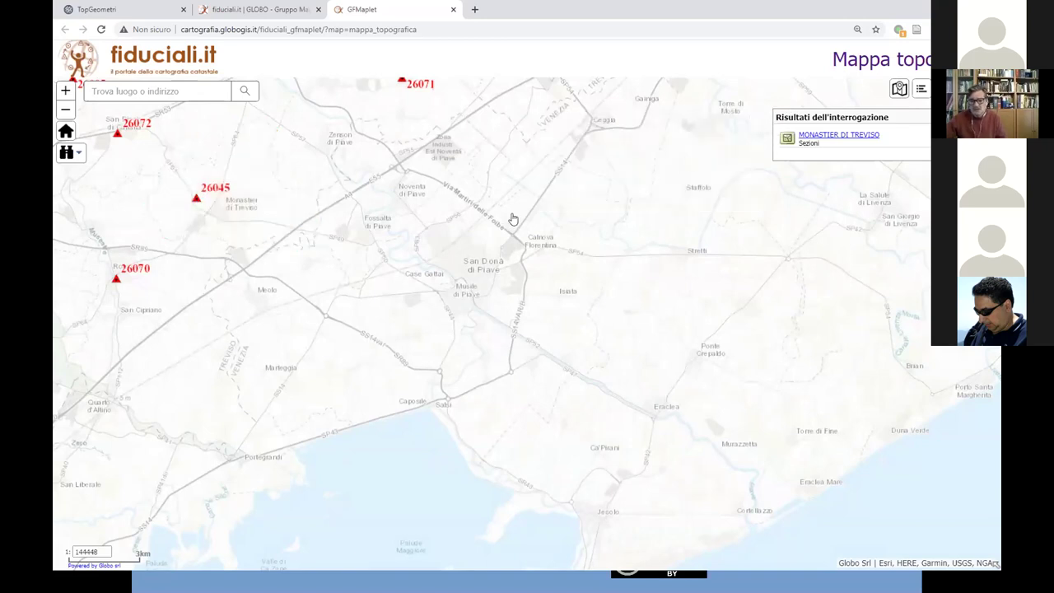
{"action": "left_click", "coordinate": [117, 284]}
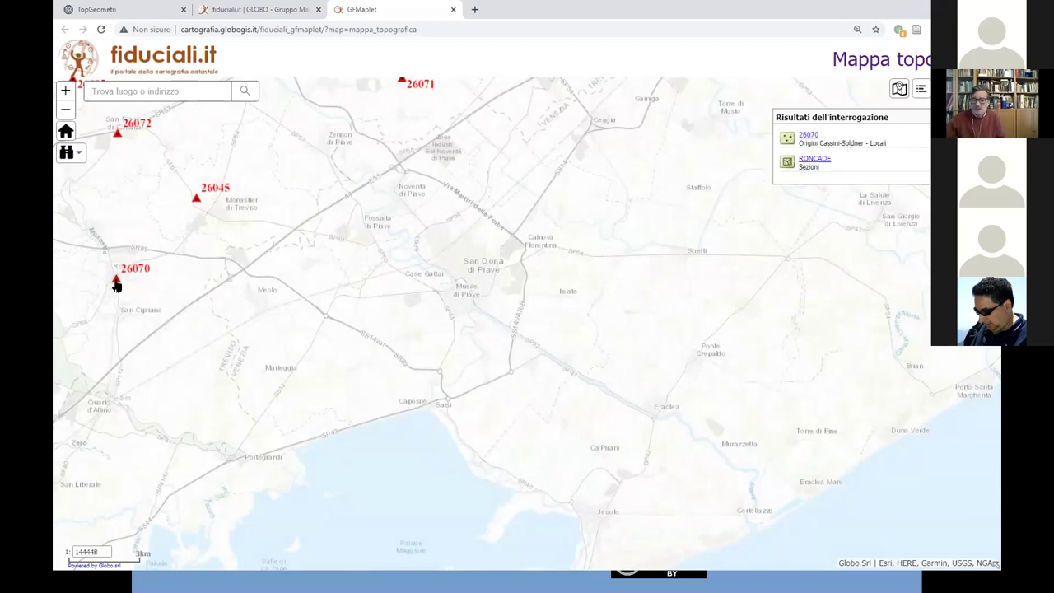
{"action": "left_click", "coordinate": [807, 135]}
{"action": "scroll", "coordinate": [218, 272], "scroll_direction": "down", "scroll_amount": 1}
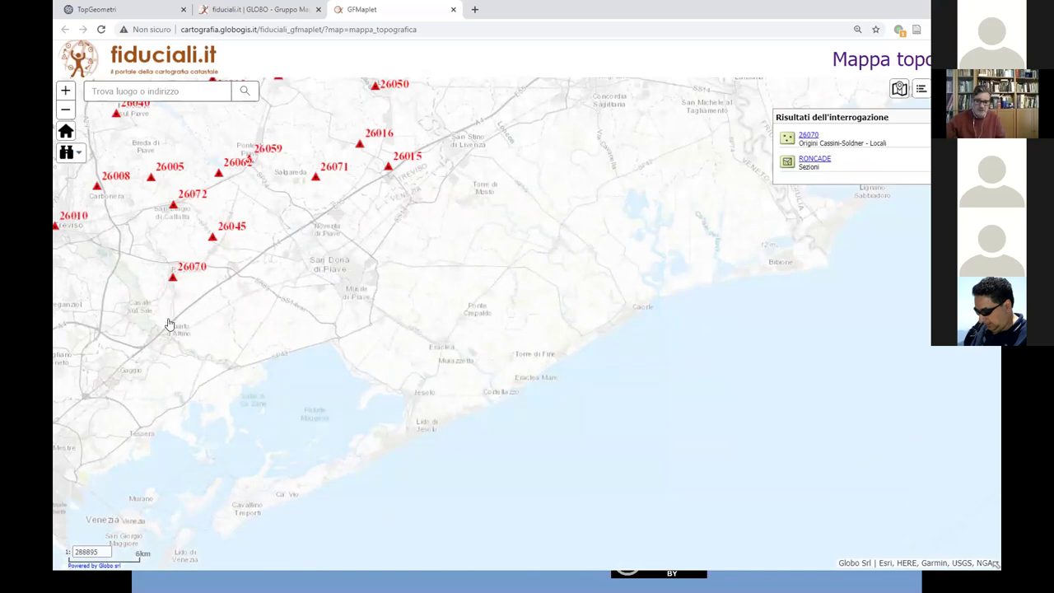
{"action": "scroll", "coordinate": [266, 294], "scroll_direction": "down", "scroll_amount": 1}
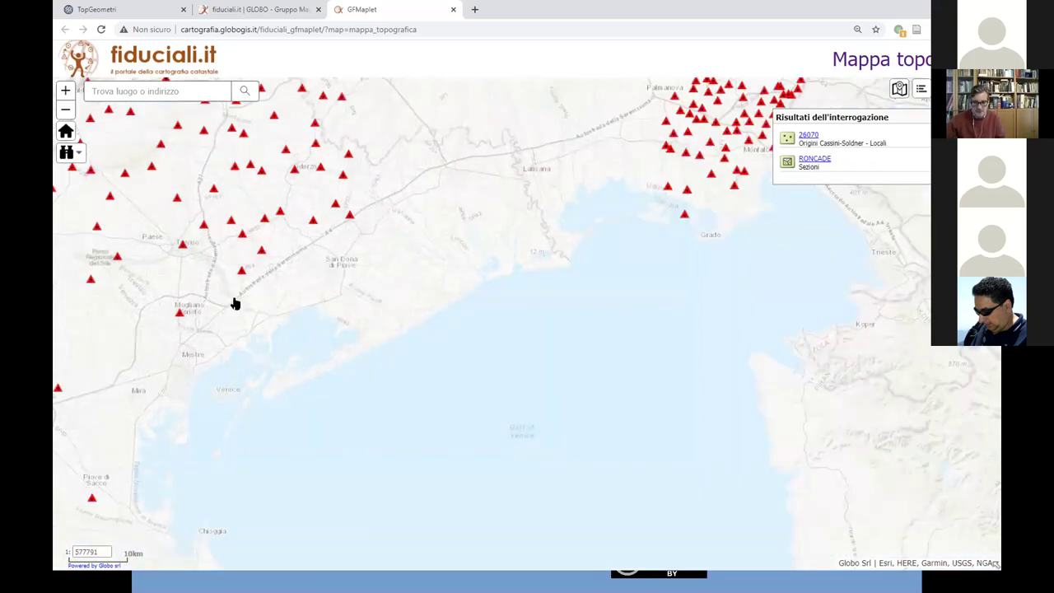
{"action": "scroll", "coordinate": [235, 304], "scroll_direction": "down", "scroll_amount": 2}
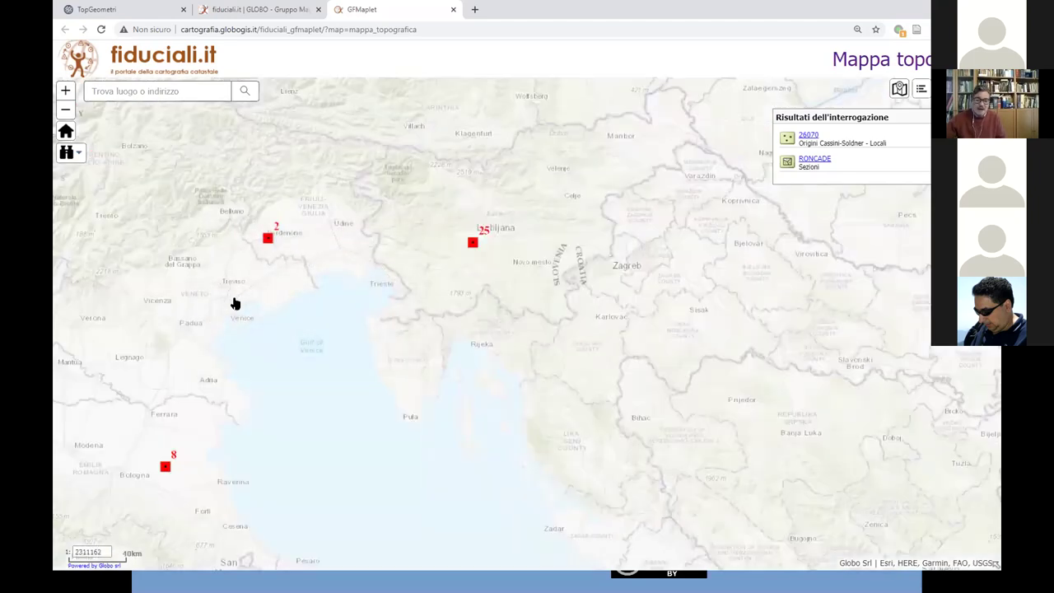
Query marker 2 near Pordenone to list origin 2 with sections Cordenons, Porcia and Pordenone.
{"action": "left_click", "coordinate": [269, 239]}
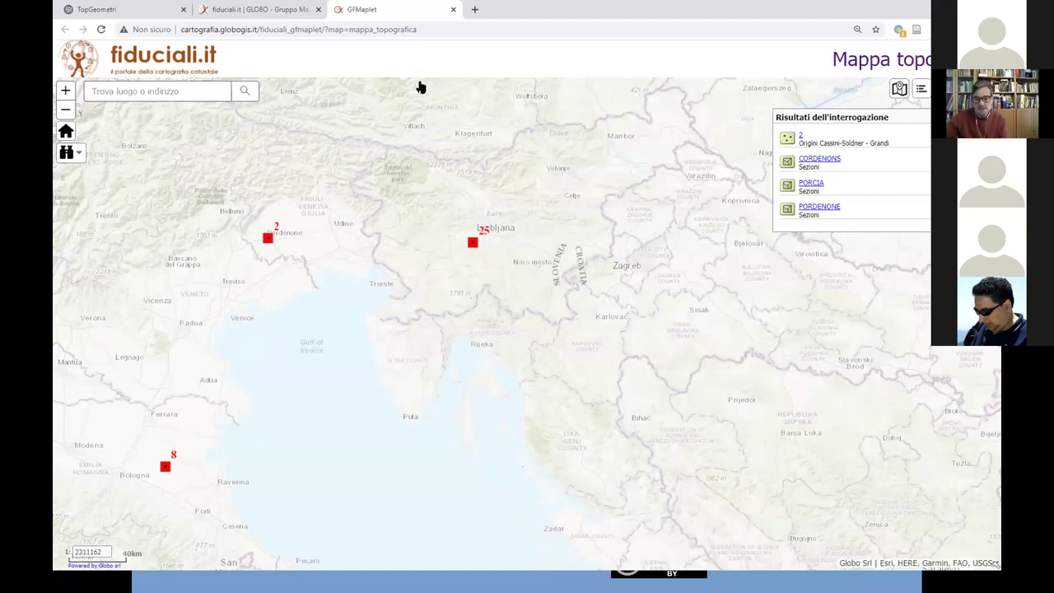
{"action": "key", "text": "alt+Tab"}
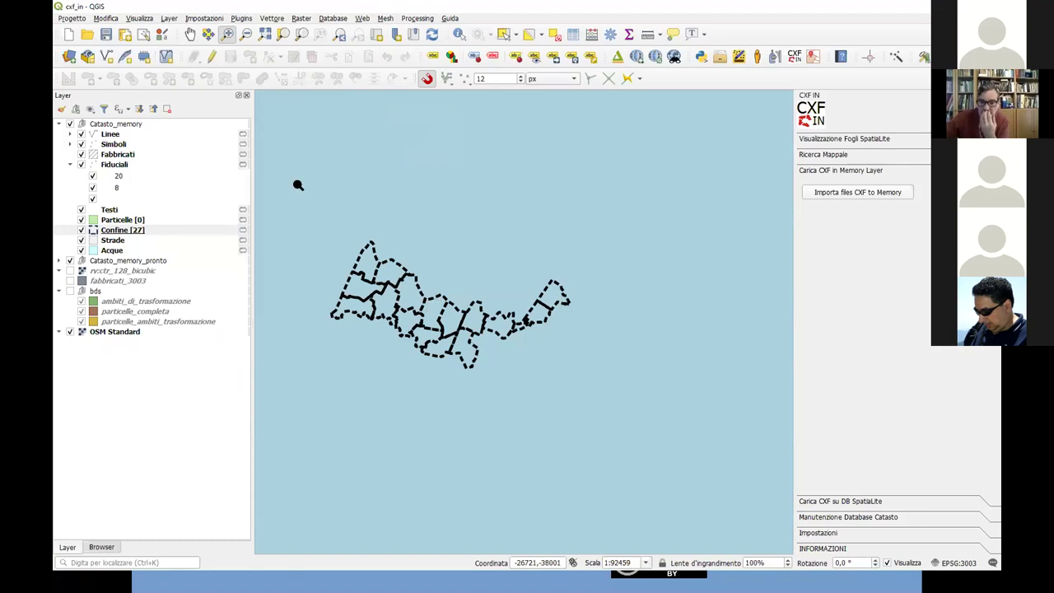
{"action": "key", "text": "alt+Tab"}
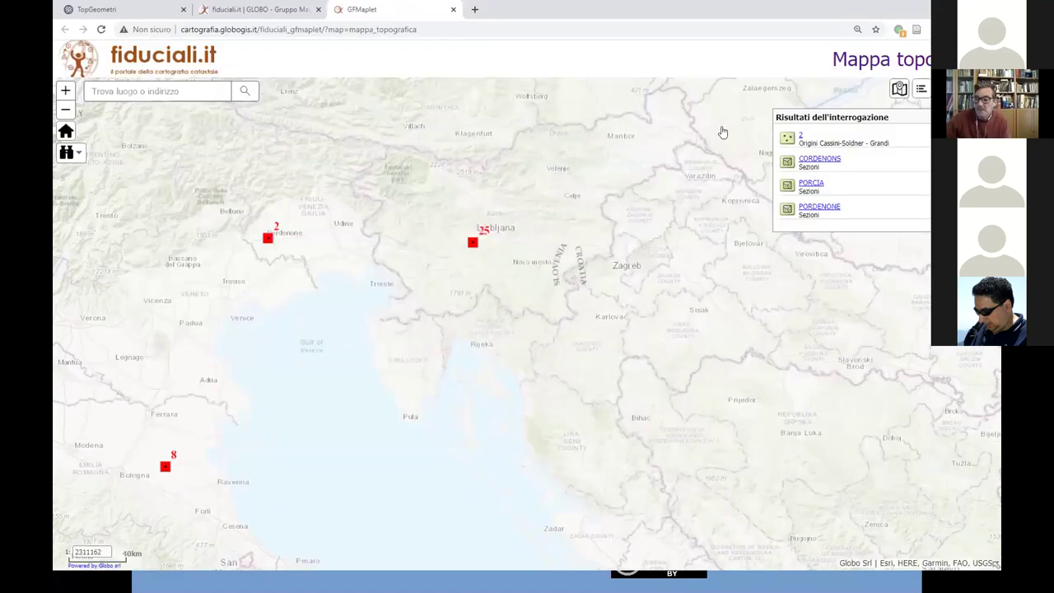
{"action": "left_click", "coordinate": [268, 238]}
Open origin 2 Pordenone's details and select its WGS84 longitude 12.660496 and latitude 45.954557.
{"action": "left_click", "coordinate": [800, 136]}
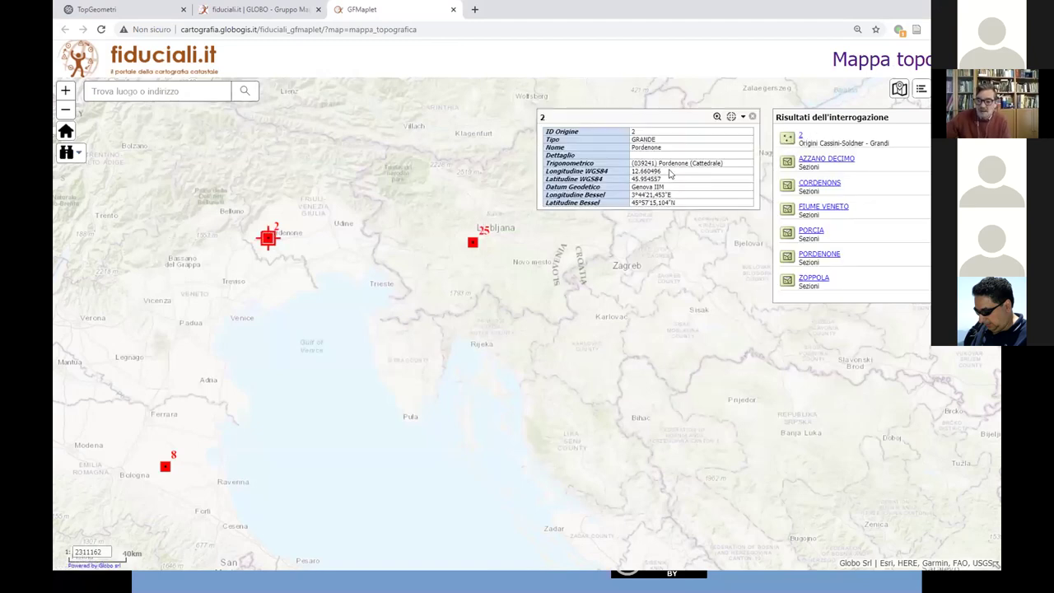
{"action": "double_click", "coordinate": [633, 171]}
{"action": "left_click_drag", "start_coordinate": [668, 180], "coordinate": [604, 185]}
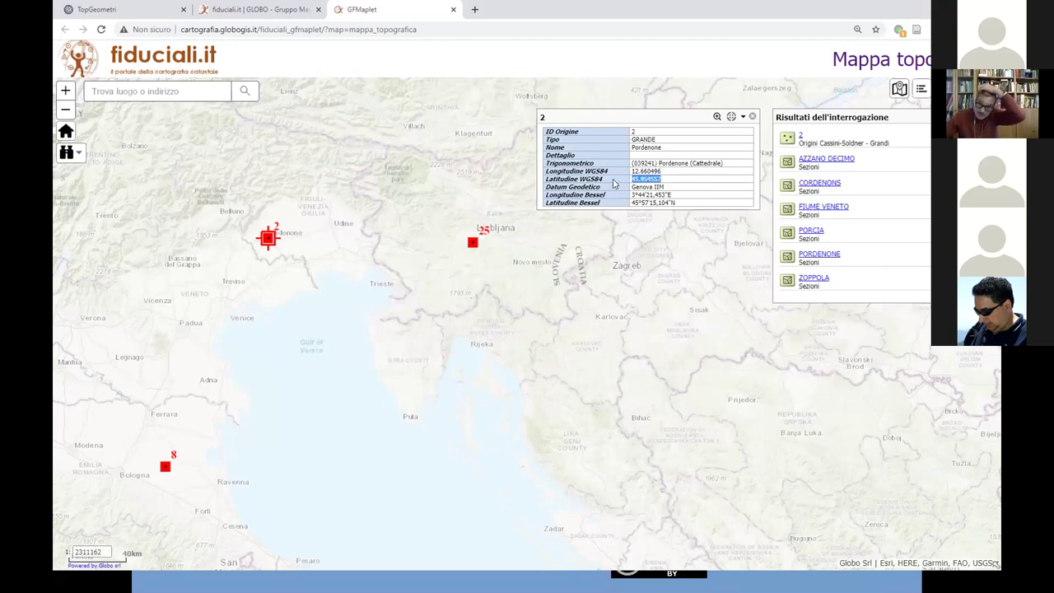
{"action": "left_click", "coordinate": [673, 189]}
Inspect the Genova IIM datum and Bessel coordinates of origin 2, then return to QGIS.
{"action": "left_click_drag", "start_coordinate": [633, 194], "coordinate": [627, 191]}
{"action": "left_click_drag", "start_coordinate": [694, 198], "coordinate": [624, 197]}
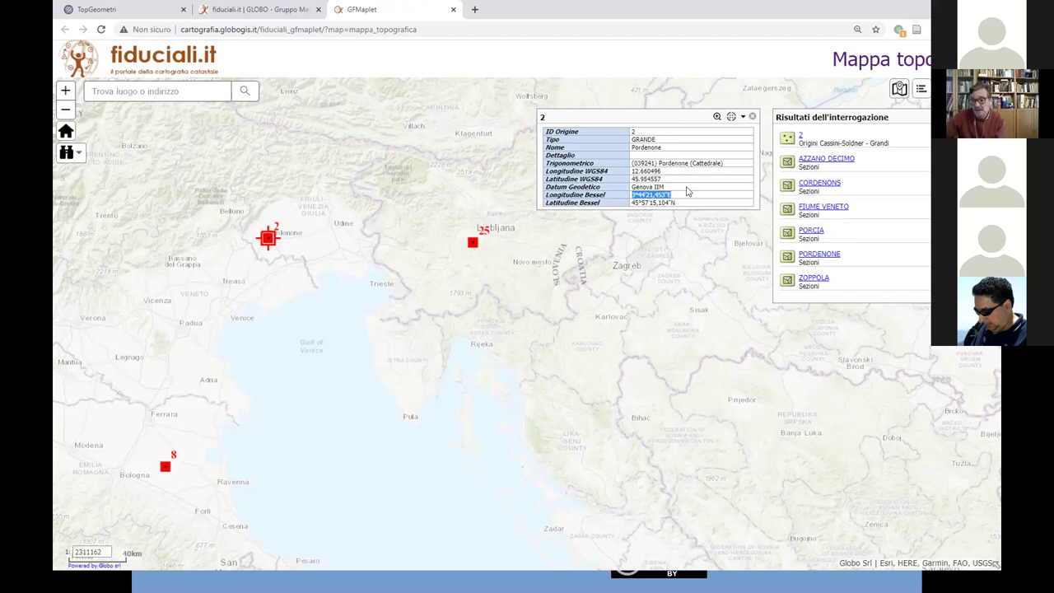
{"action": "left_click_drag", "start_coordinate": [688, 202], "coordinate": [623, 204]}
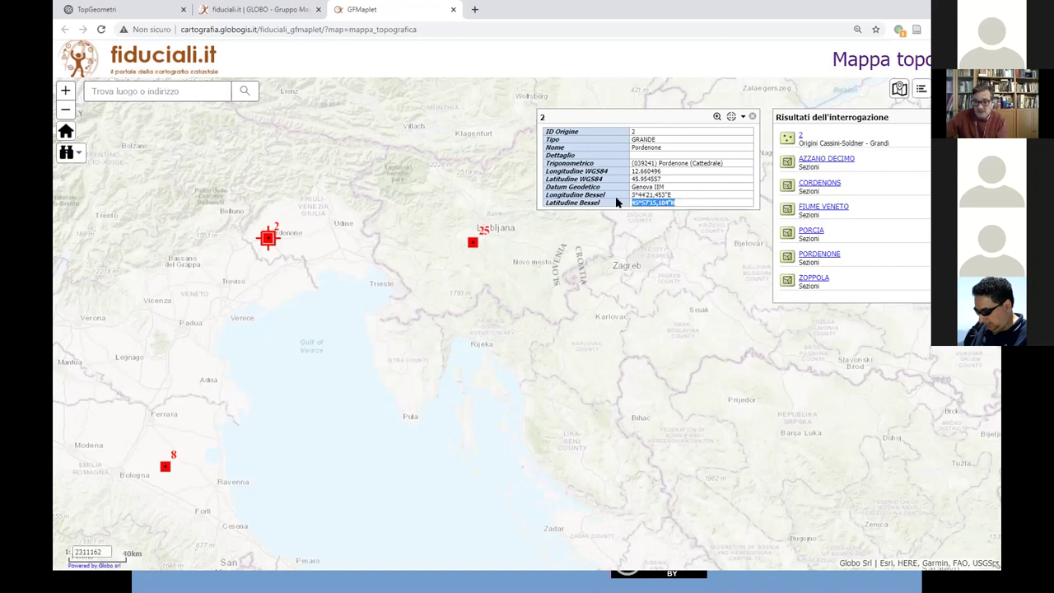
{"action": "triple_click", "coordinate": [616, 202]}
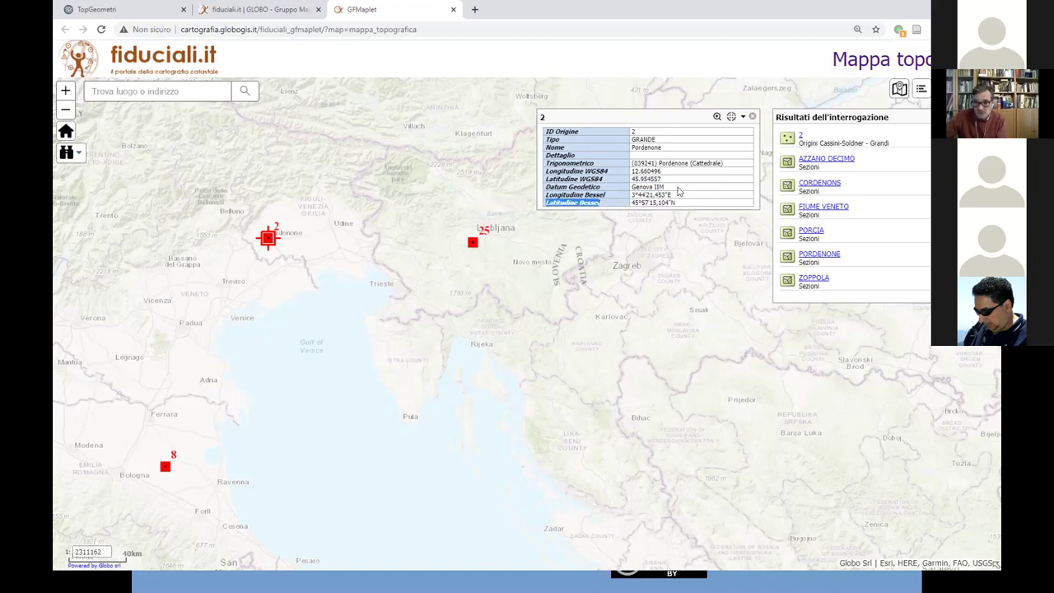
{"action": "left_click", "coordinate": [683, 197]}
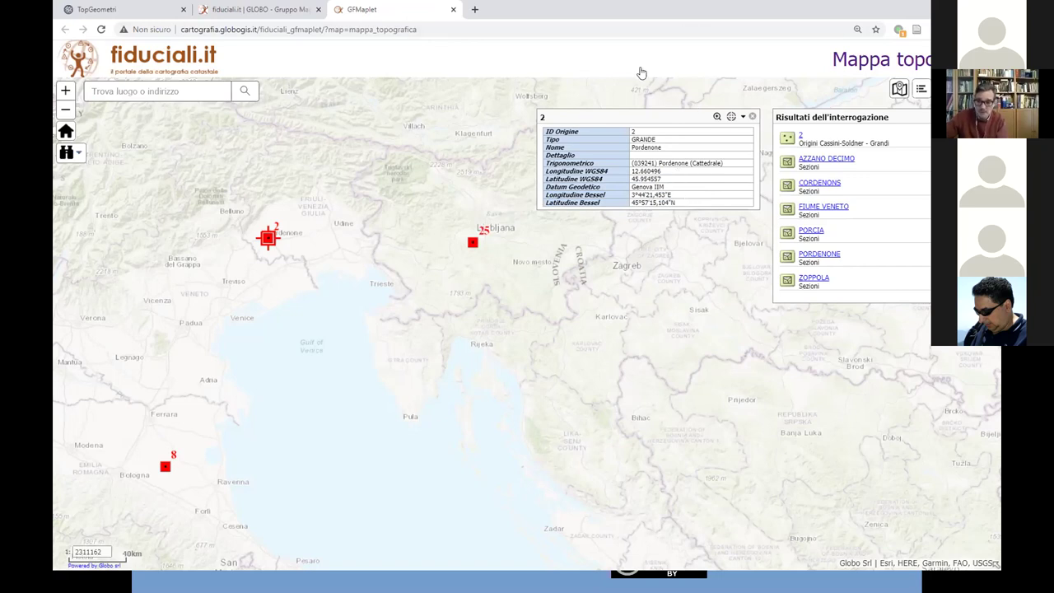
{"action": "left_click_drag", "start_coordinate": [670, 171], "coordinate": [633, 172]}
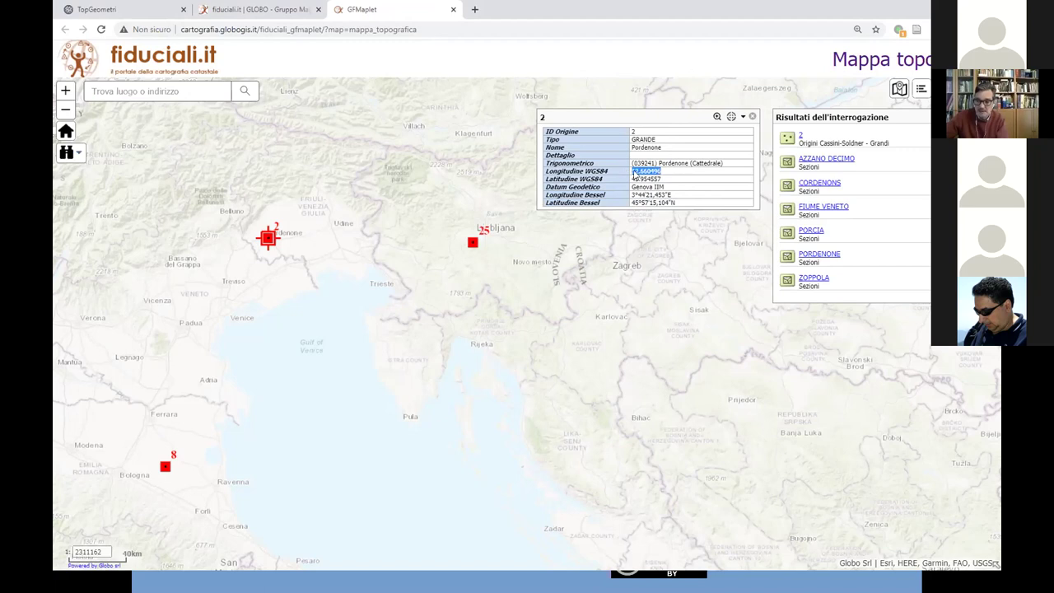
{"action": "triple_click", "coordinate": [618, 187]}
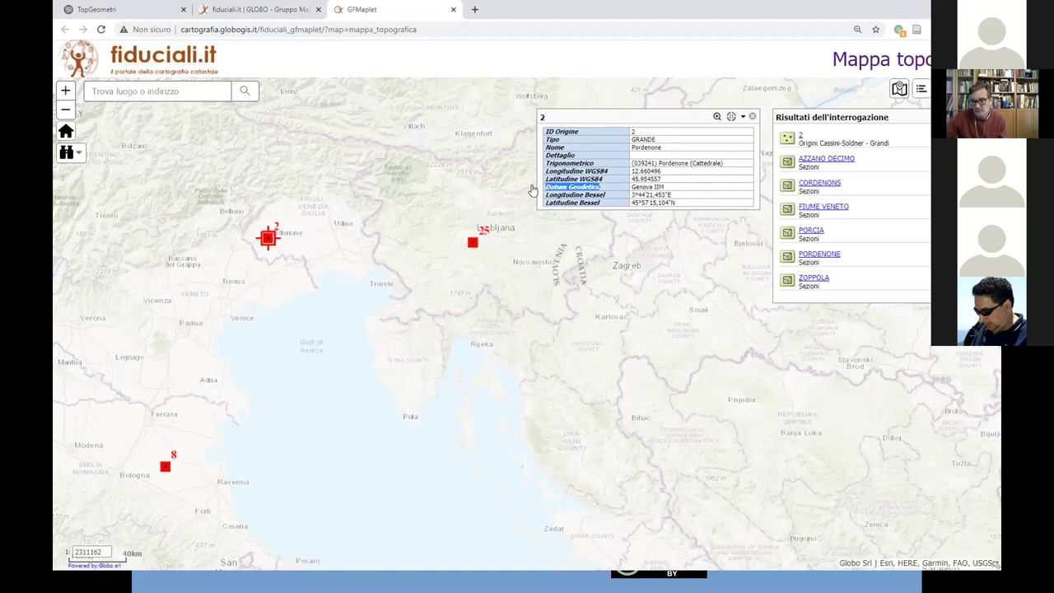
{"action": "key", "text": "alt+Tab"}
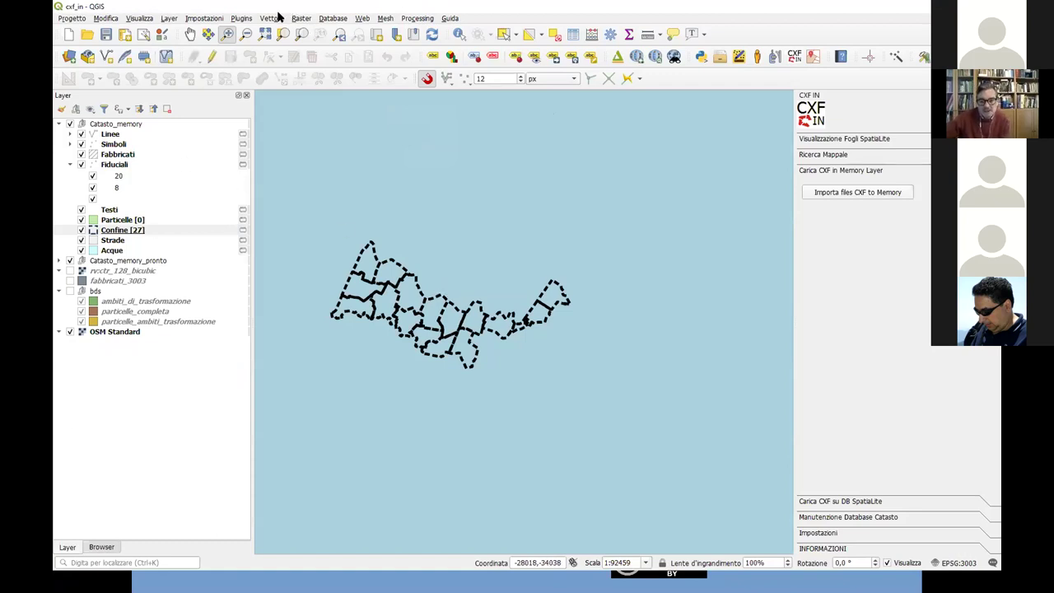
Open Impostazioni > Proiezioni Personalizzate and select the existing 'origine PN' Cassini proj string.
{"action": "left_click", "coordinate": [213, 22]}
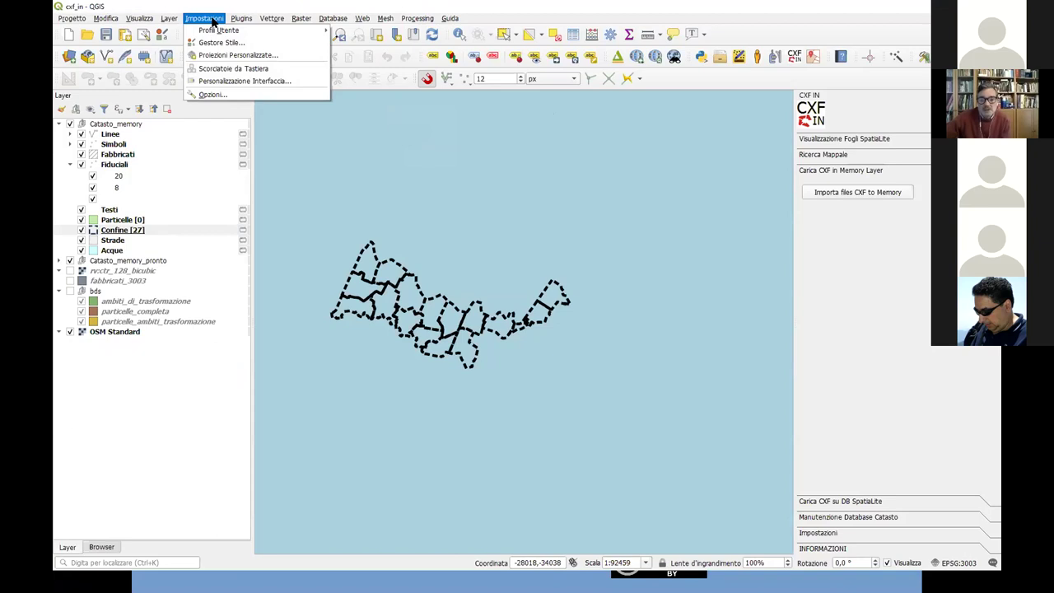
{"action": "left_click", "coordinate": [237, 54]}
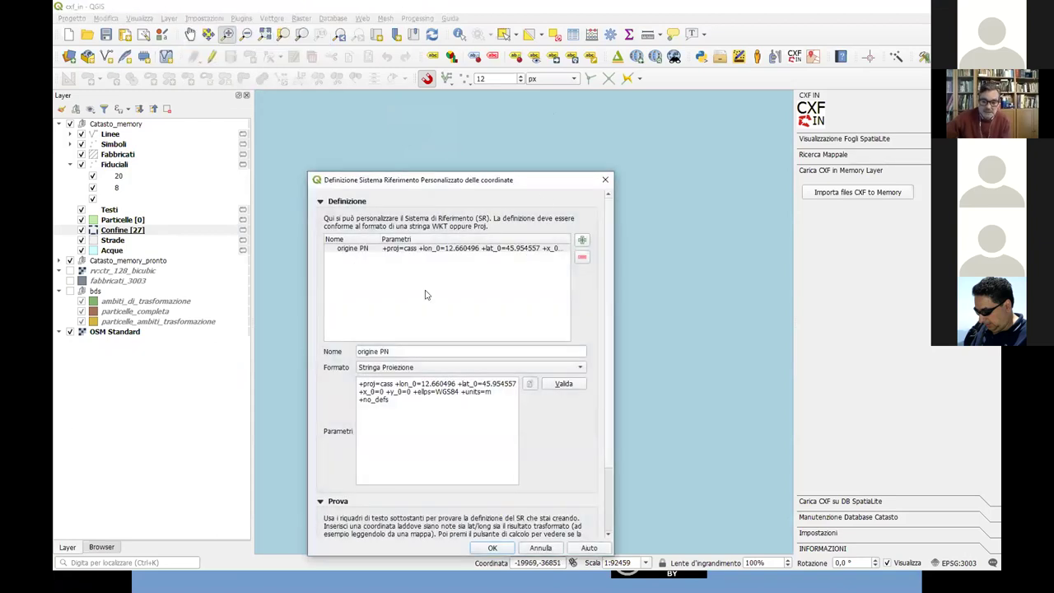
{"action": "left_click", "coordinate": [605, 180]}
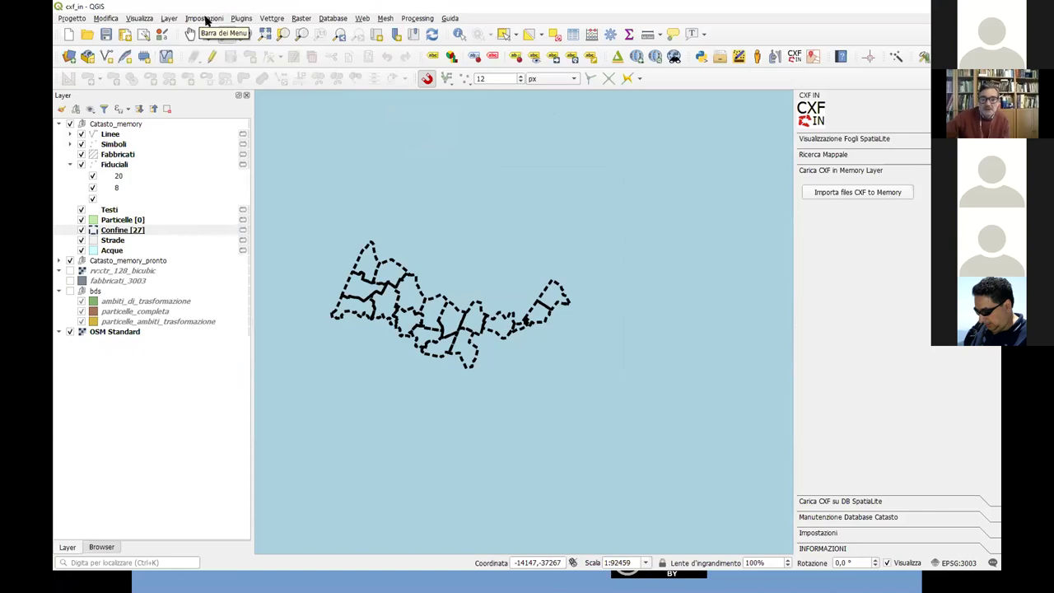
{"action": "left_click", "coordinate": [206, 19]}
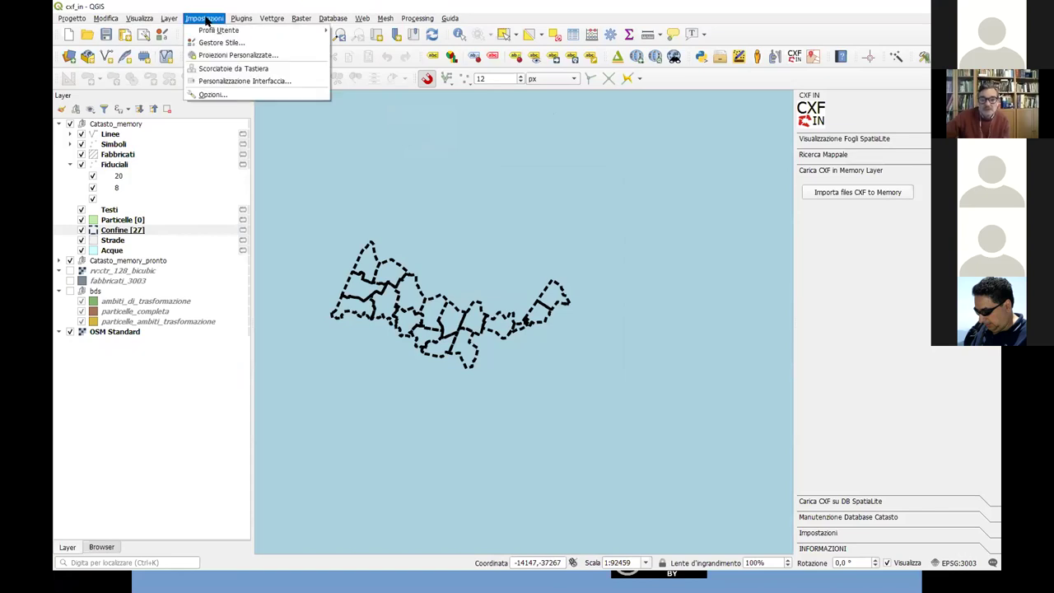
{"action": "left_click", "coordinate": [227, 56]}
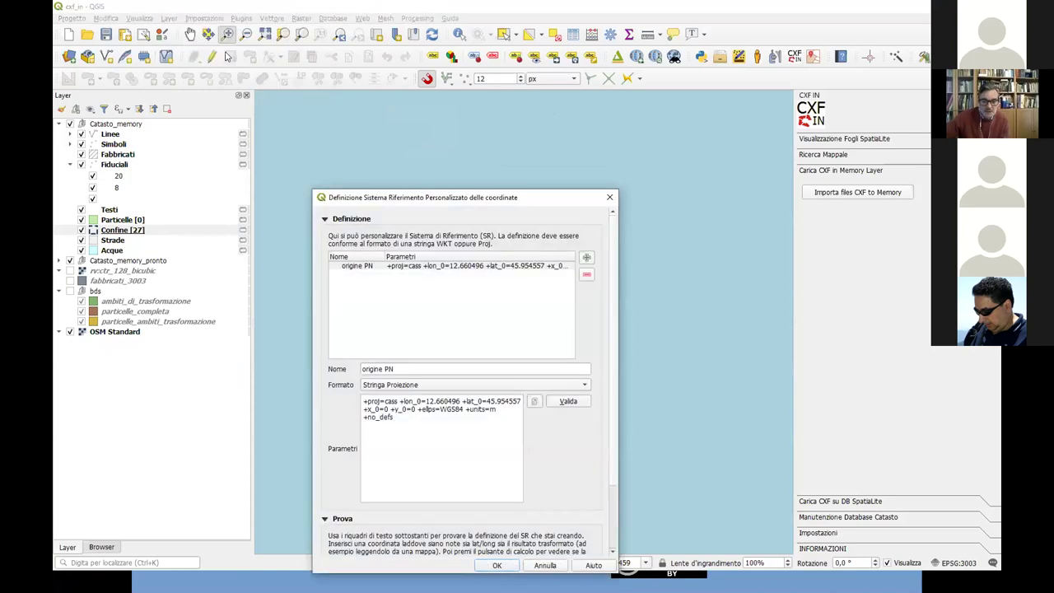
{"action": "left_click_drag", "start_coordinate": [438, 203], "coordinate": [447, 153]}
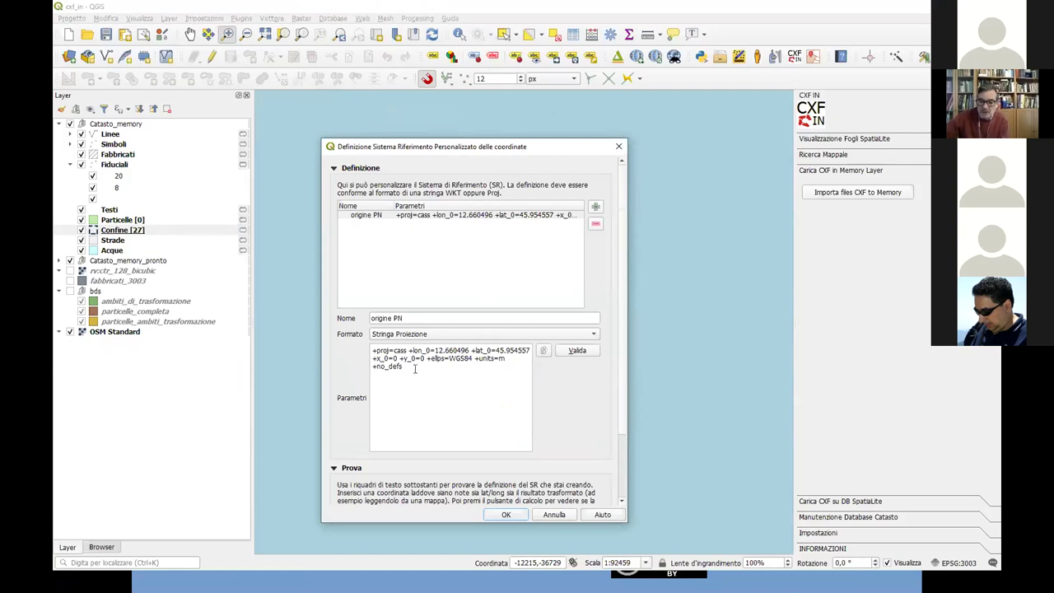
{"action": "left_click_drag", "start_coordinate": [425, 368], "coordinate": [335, 347]}
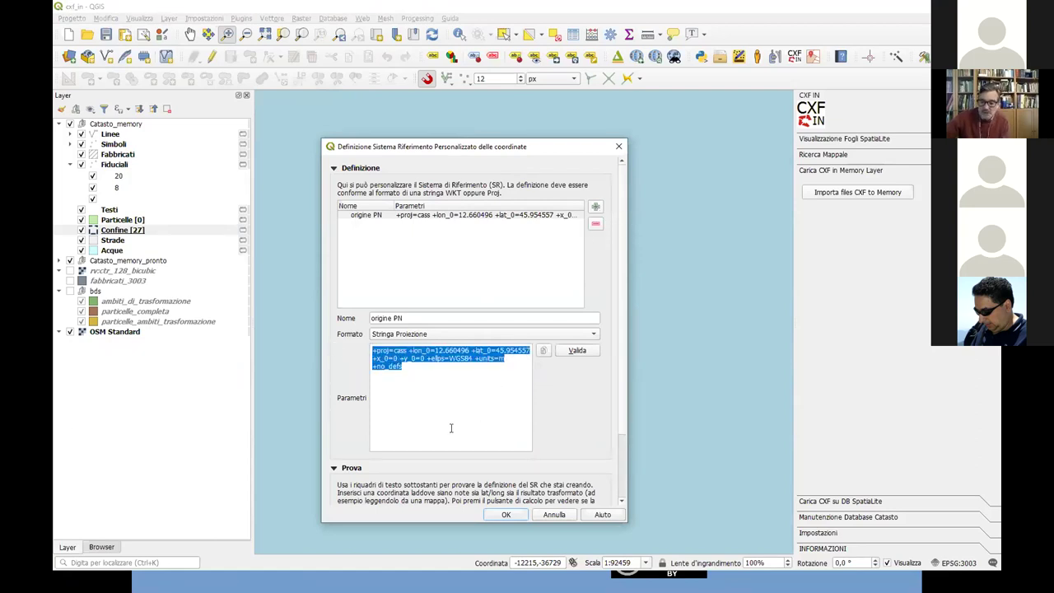
Add custom CRS 'nuovo SR' in Stringa Proiezione format, starting its parameters with +proj=.
{"action": "left_click", "coordinate": [596, 208]}
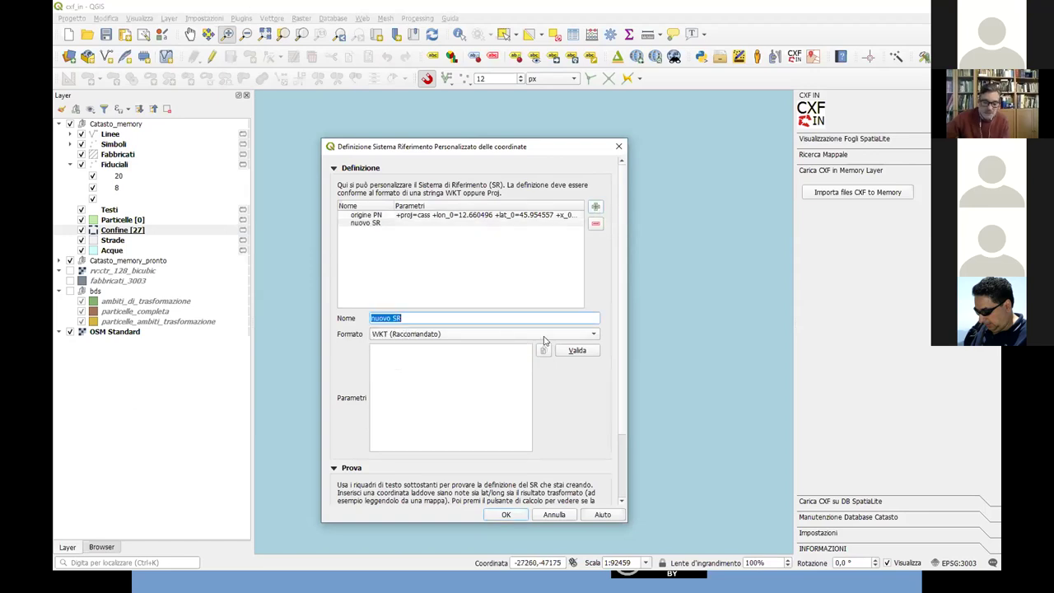
{"action": "left_click", "coordinate": [439, 319]}
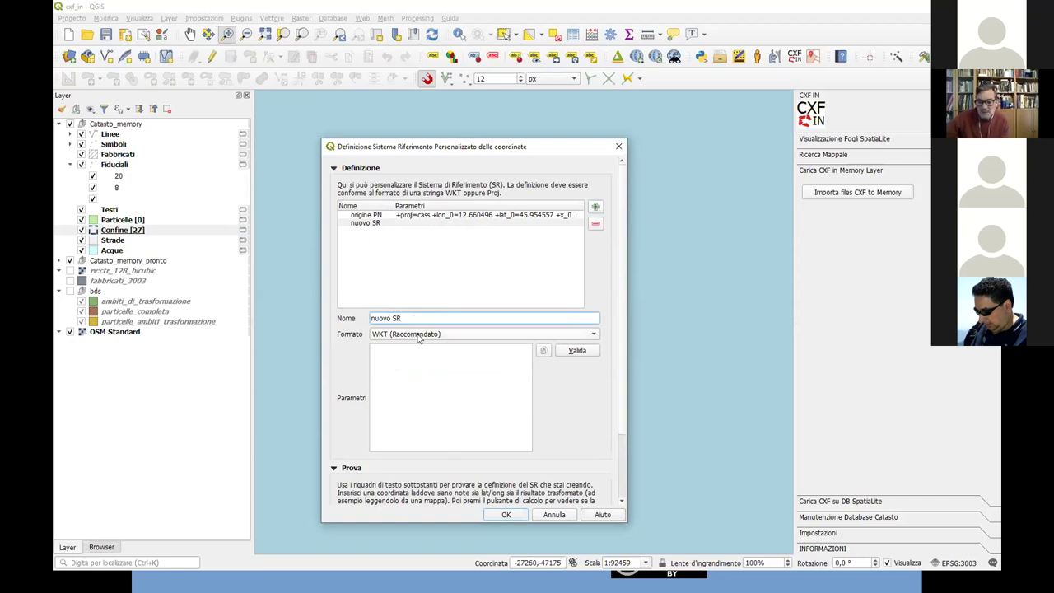
{"action": "left_click", "coordinate": [418, 337]}
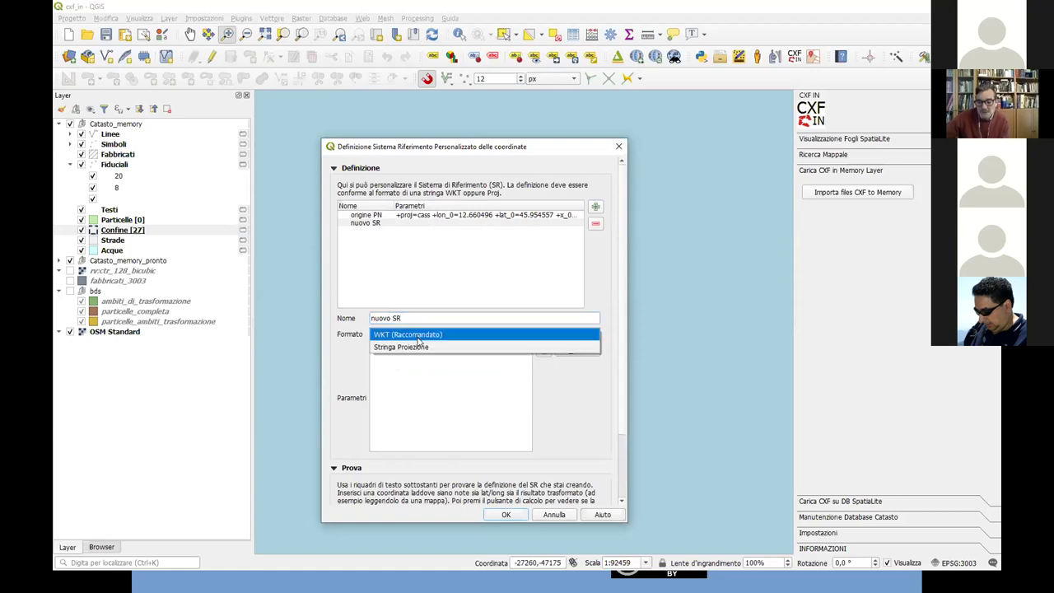
{"action": "left_click", "coordinate": [420, 348]}
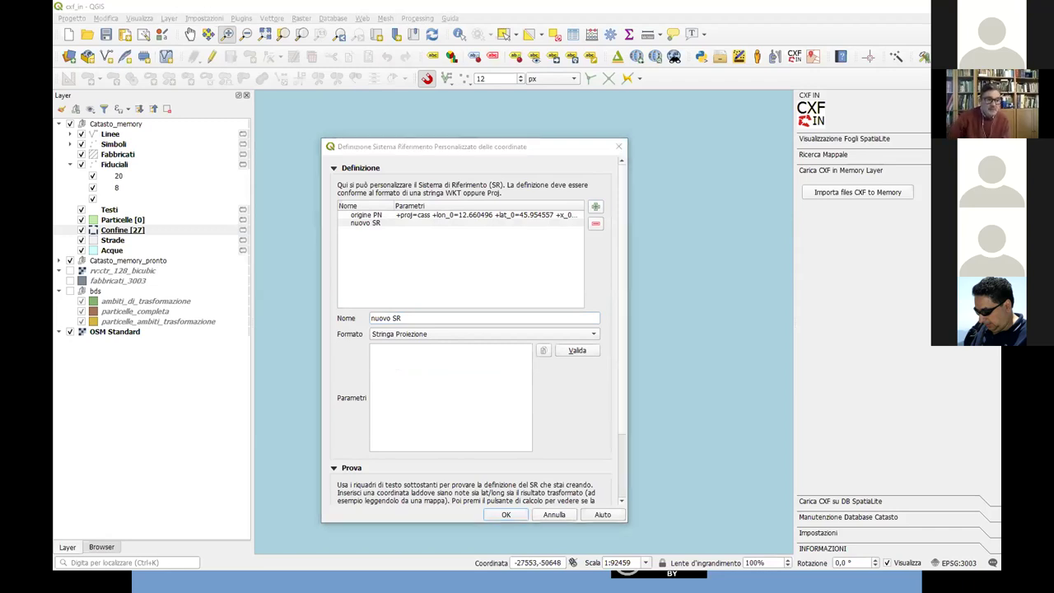
{"action": "left_click", "coordinate": [472, 336]}
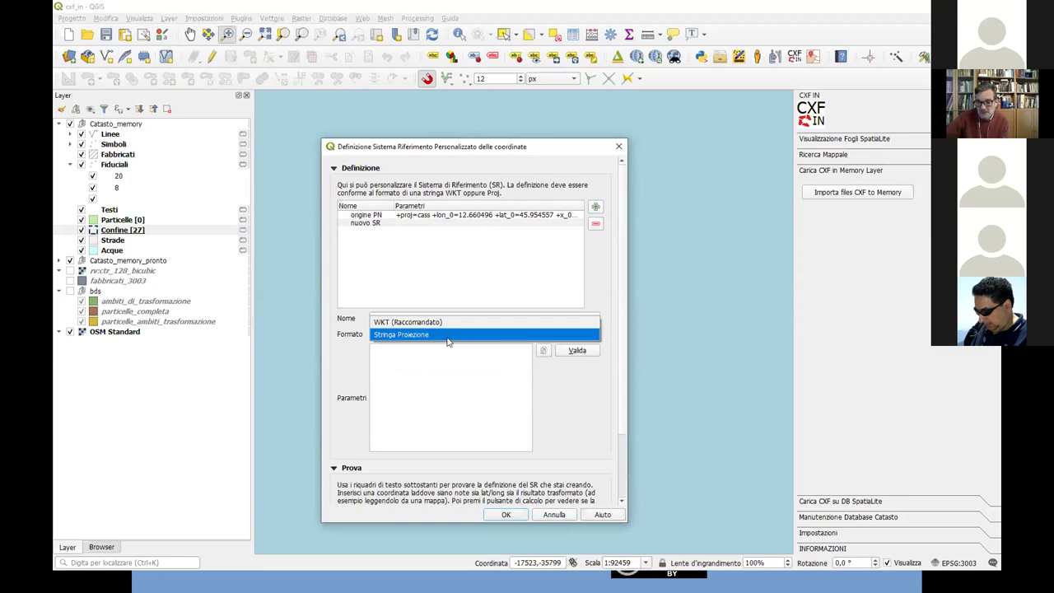
{"action": "left_click", "coordinate": [449, 336]}
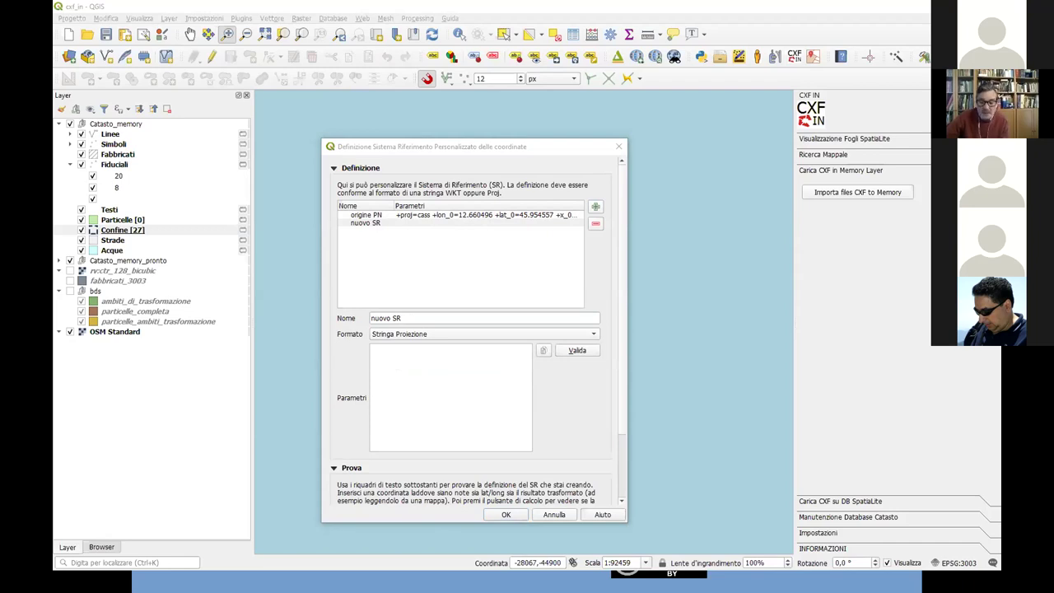
{"action": "left_click", "coordinate": [383, 354]}
{"action": "type", "text": "+proj="}
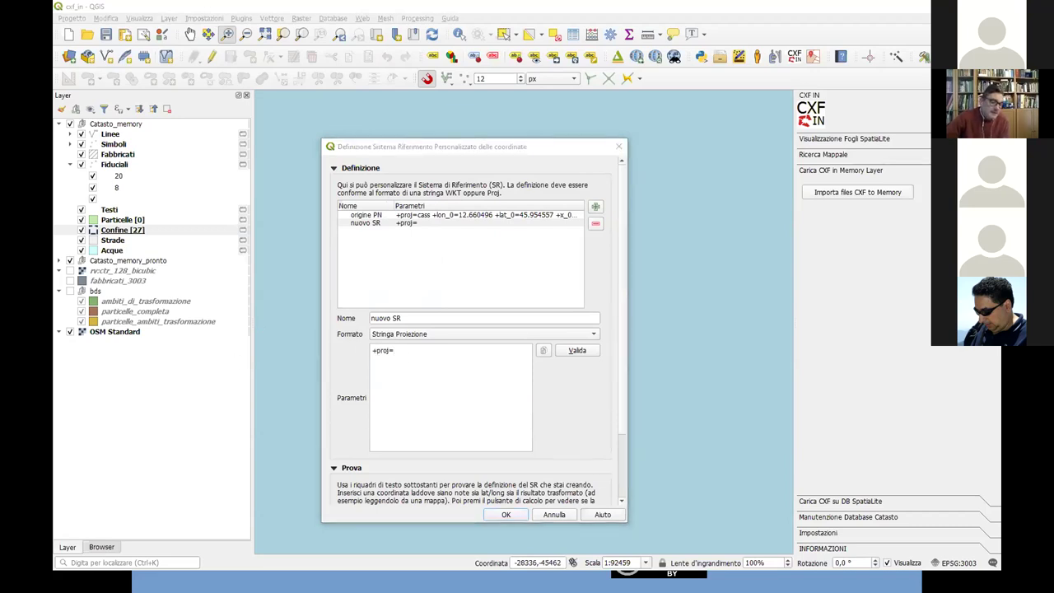
Extend the nuovo SR parameters to '+proj=cass +lon_0=' and switch to the fiduciali.it map.
{"action": "left_click", "coordinate": [440, 349]}
{"action": "type", "text": "cass"}
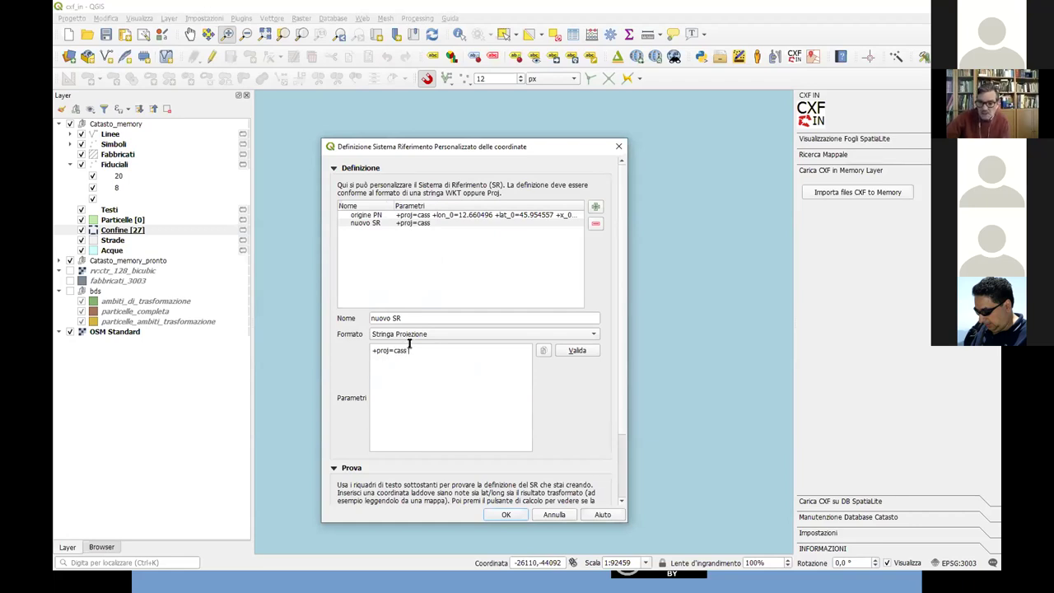
{"action": "left_click", "coordinate": [410, 347]}
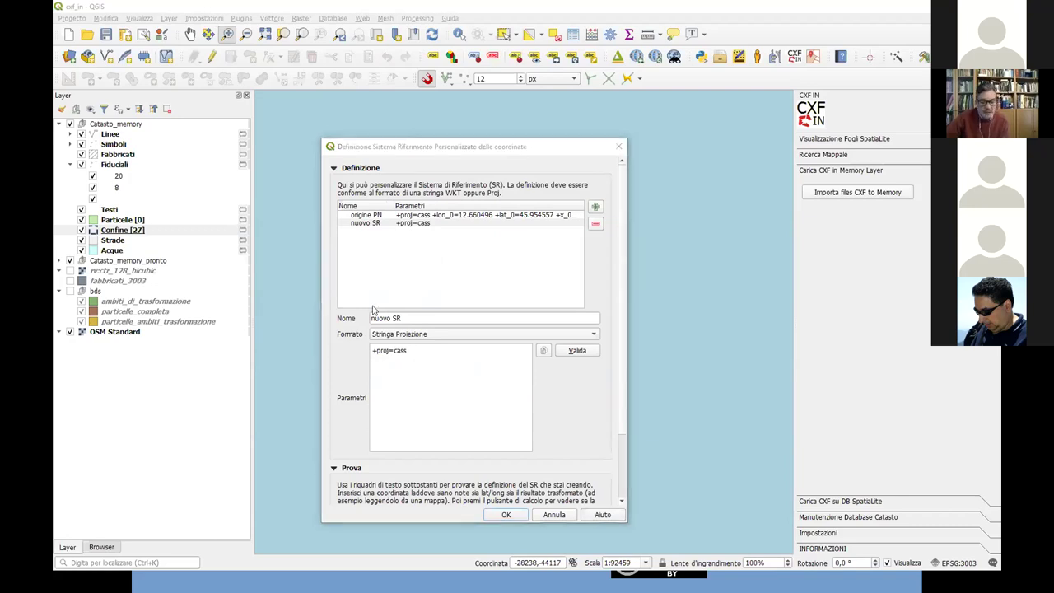
{"action": "left_click", "coordinate": [444, 353]}
{"action": "type", "text": "+lon_0="}
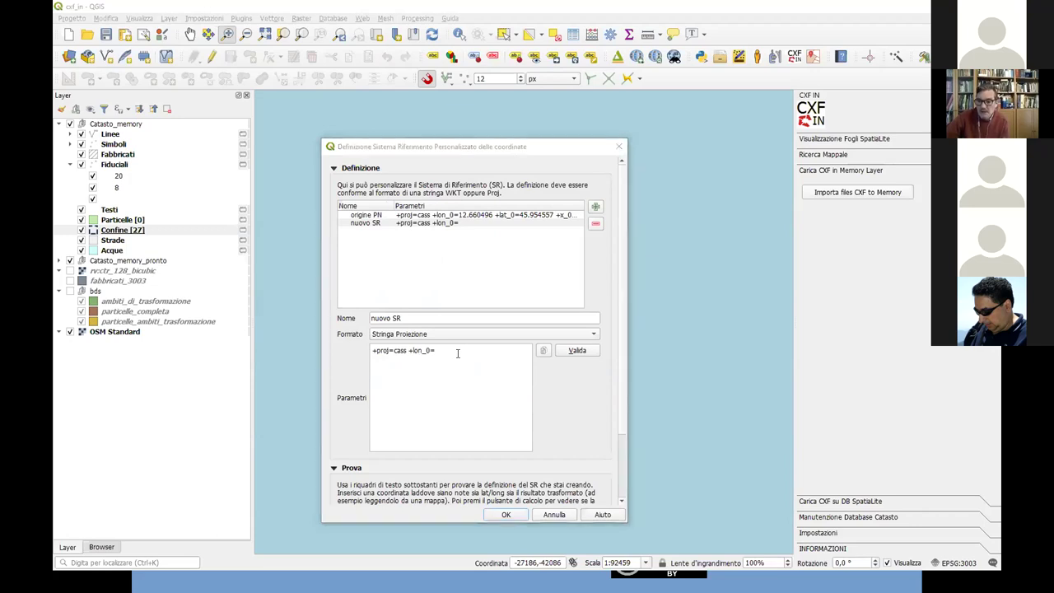
{"action": "key", "text": "alt+Tab"}
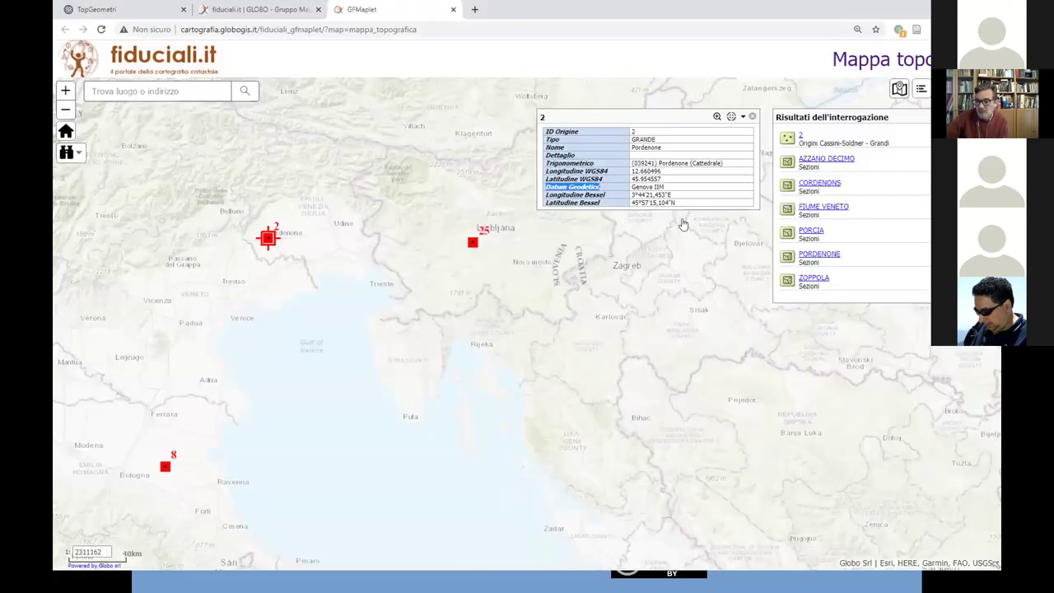
Copy origin 2's WGS84 longitude 12.660496 into the nuovo SR string after +lon_0=.
{"action": "left_click_drag", "start_coordinate": [671, 170], "coordinate": [631, 174]}
{"action": "key", "text": "ctrl+c"}
{"action": "key", "text": "alt+Tab"}
{"action": "key", "text": "alt+Tab"}
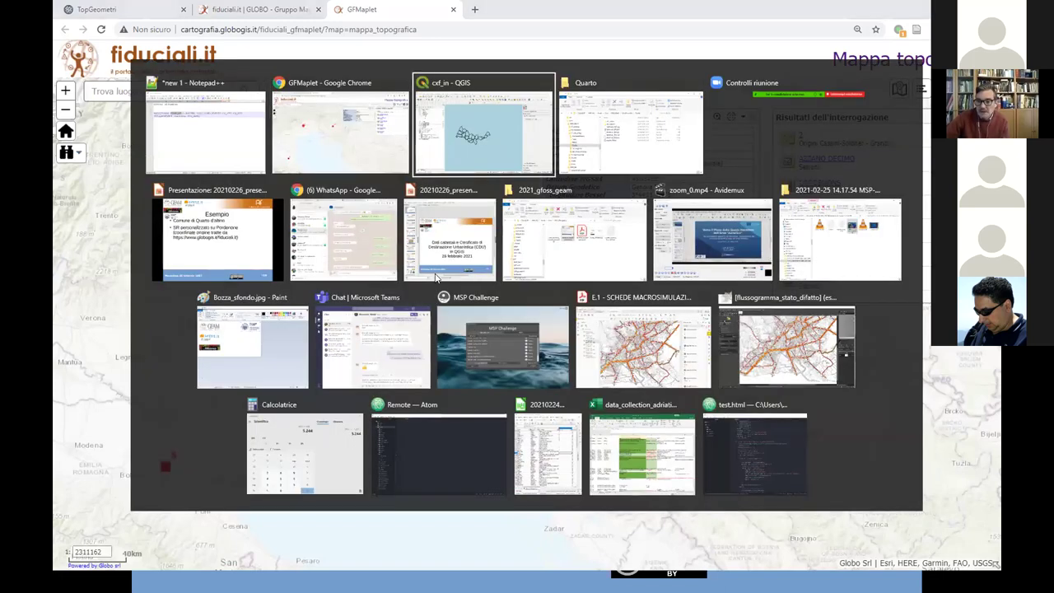
{"action": "key", "text": "alt+Tab"}
{"action": "key", "text": "ctrl+v"}
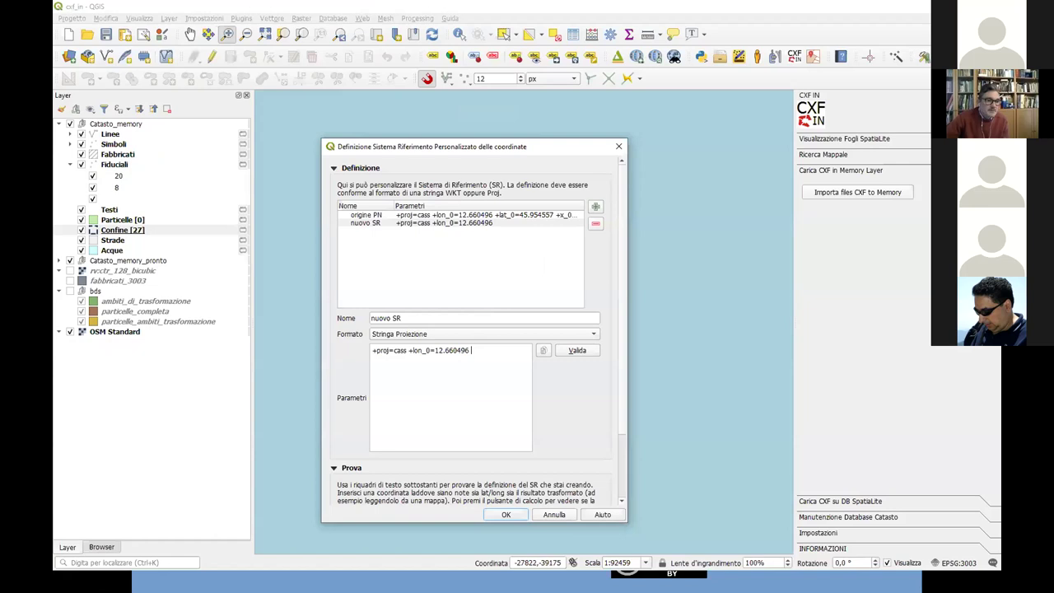
Add +lat_0= with origin 2's WGS84 latitude 45.954557 on the same line.
{"action": "key", "text": "alt+Tab"}
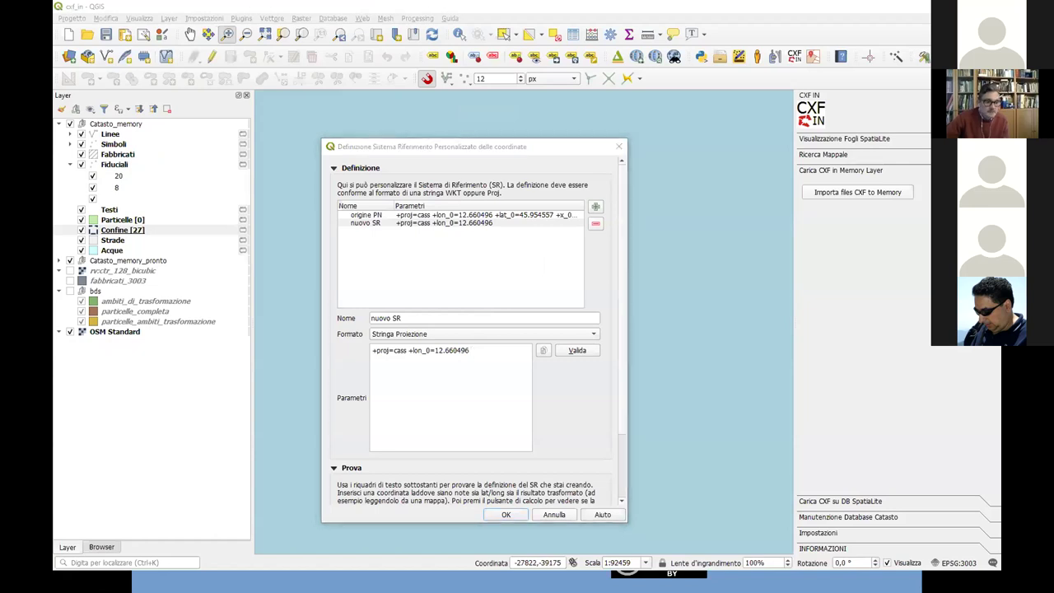
{"action": "key", "text": "alt+Tab"}
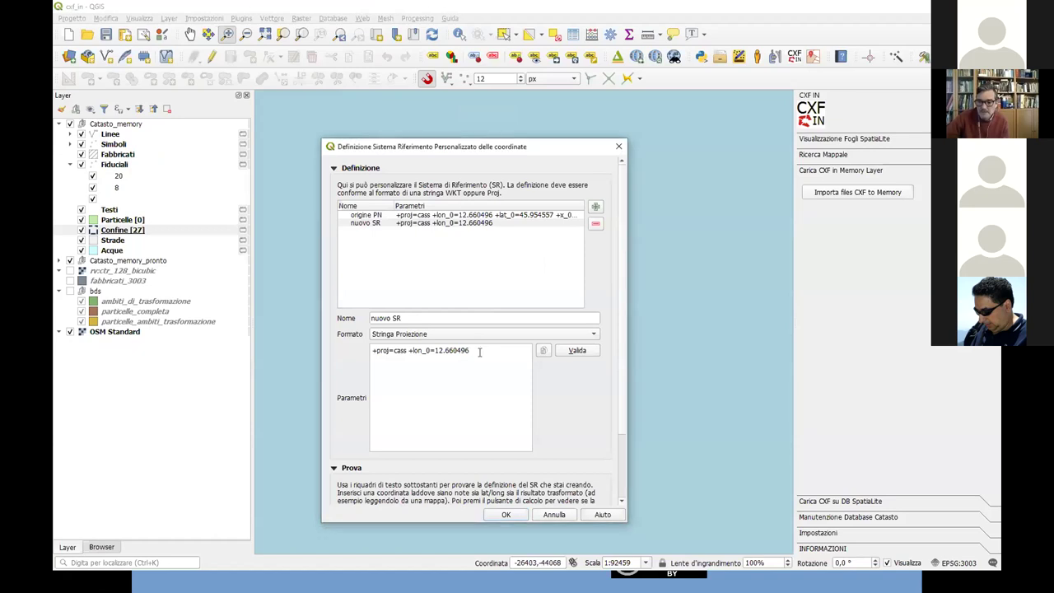
{"action": "type", "text": "+lat_0="}
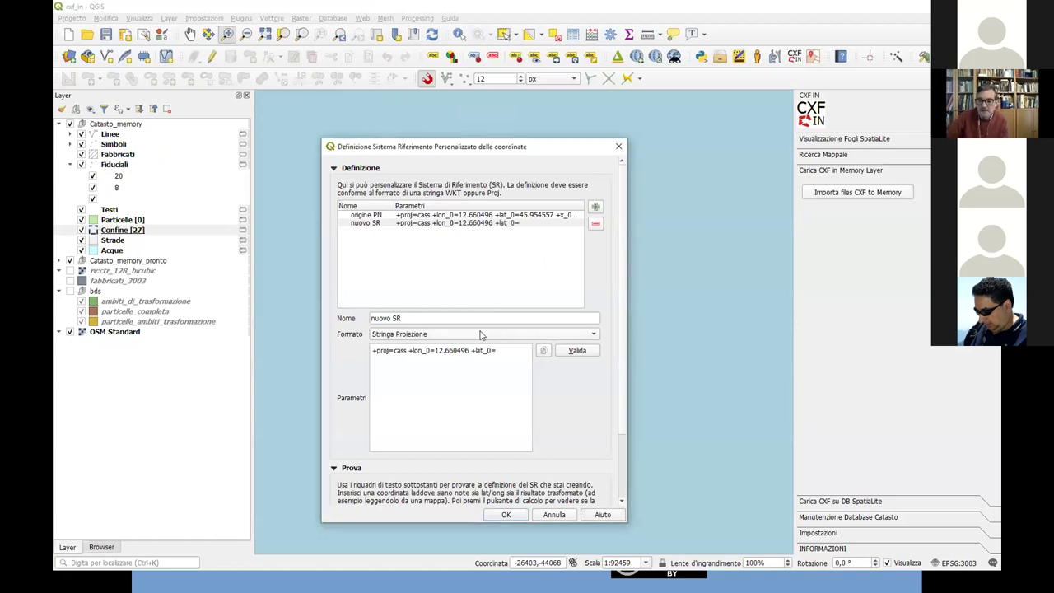
{"action": "key", "text": "alt+Tab"}
{"action": "key", "text": "alt+Tab"}
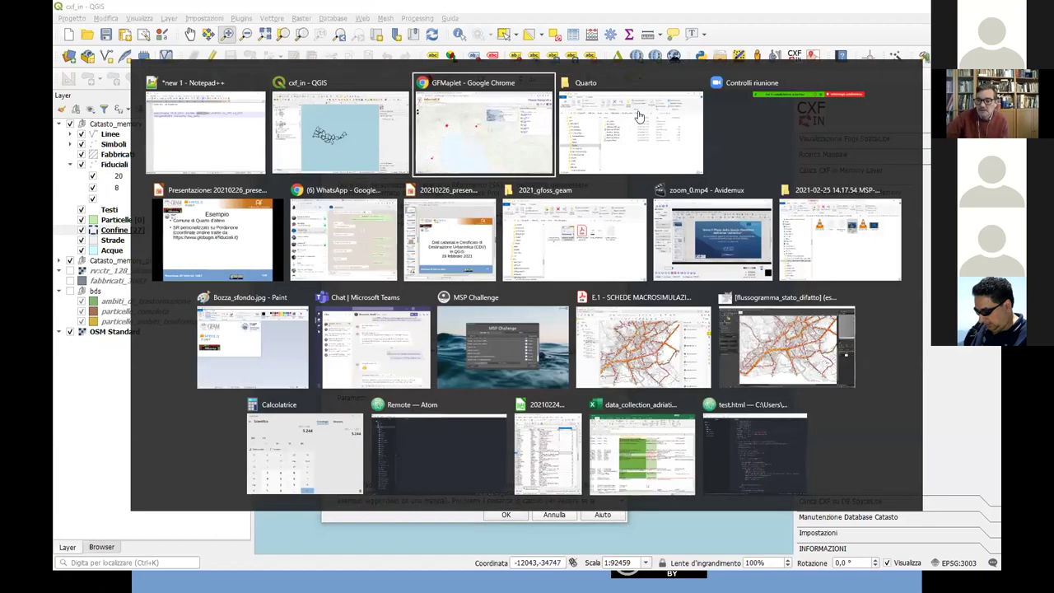
{"action": "left_click_drag", "start_coordinate": [673, 182], "coordinate": [626, 182]}
{"action": "key", "text": "ctrl+c"}
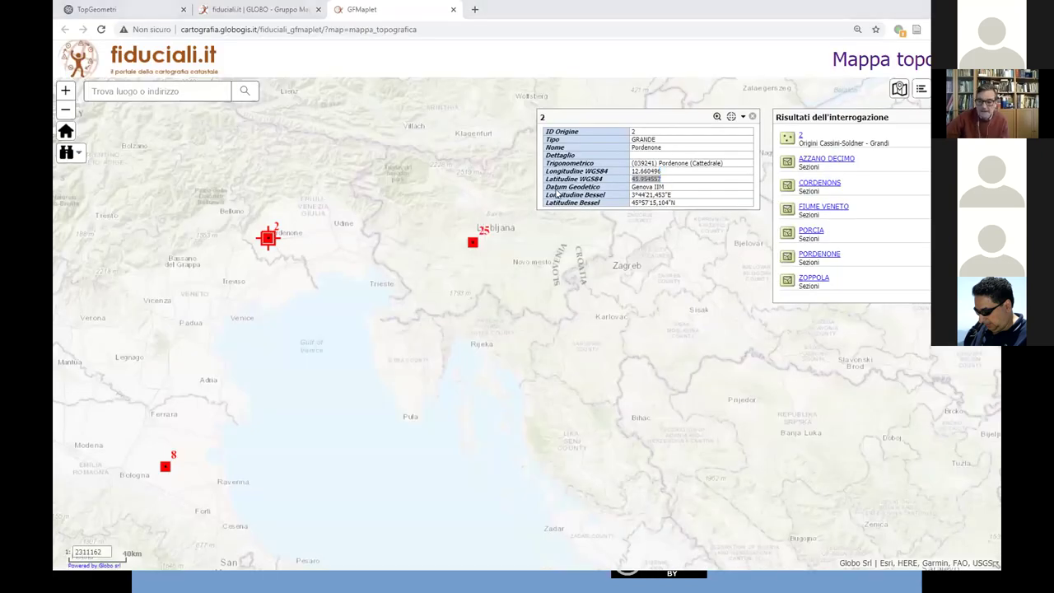
{"action": "key", "text": "alt+Tab"}
{"action": "key", "text": "ctrl+v"}
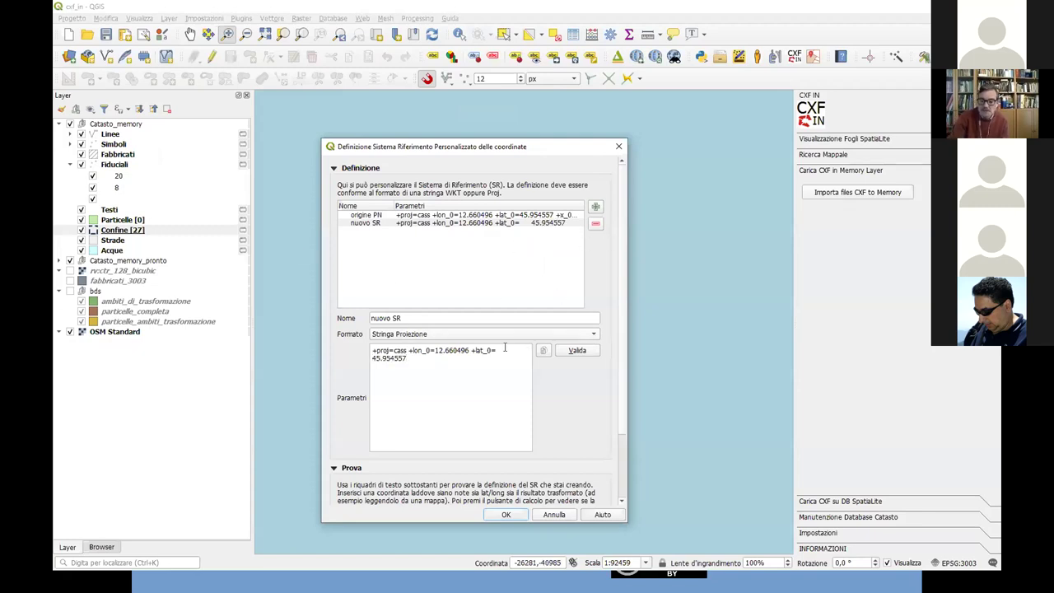
{"action": "key", "text": "BackSpace"}
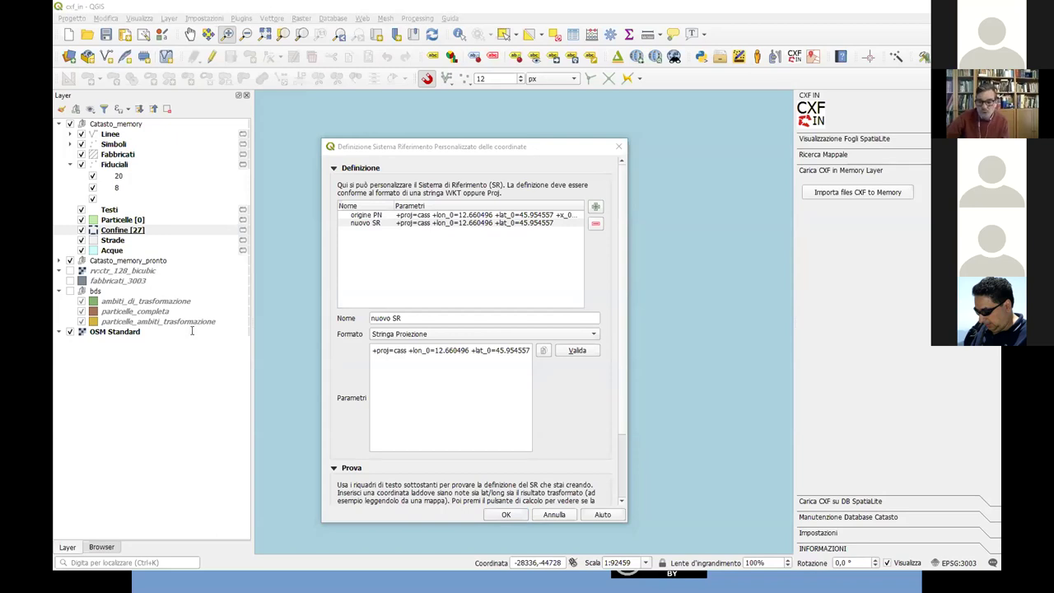
Append ' +x_0=0 +y_0=0' to the nuovo SR proj string.
{"action": "left_click", "coordinate": [467, 370]}
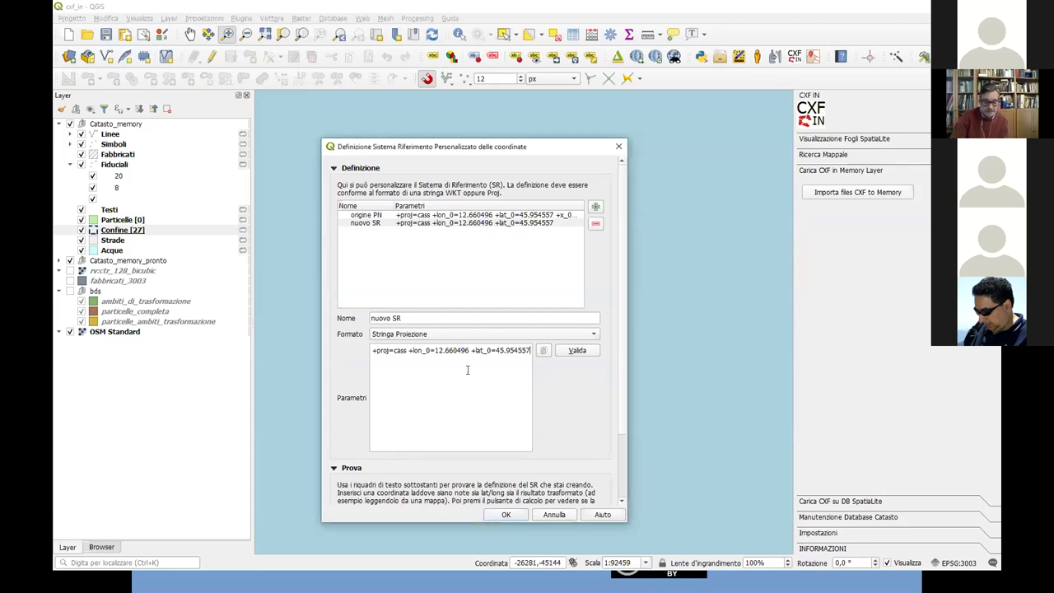
{"action": "type", "text": "+x_0=0 +y_0=0"}
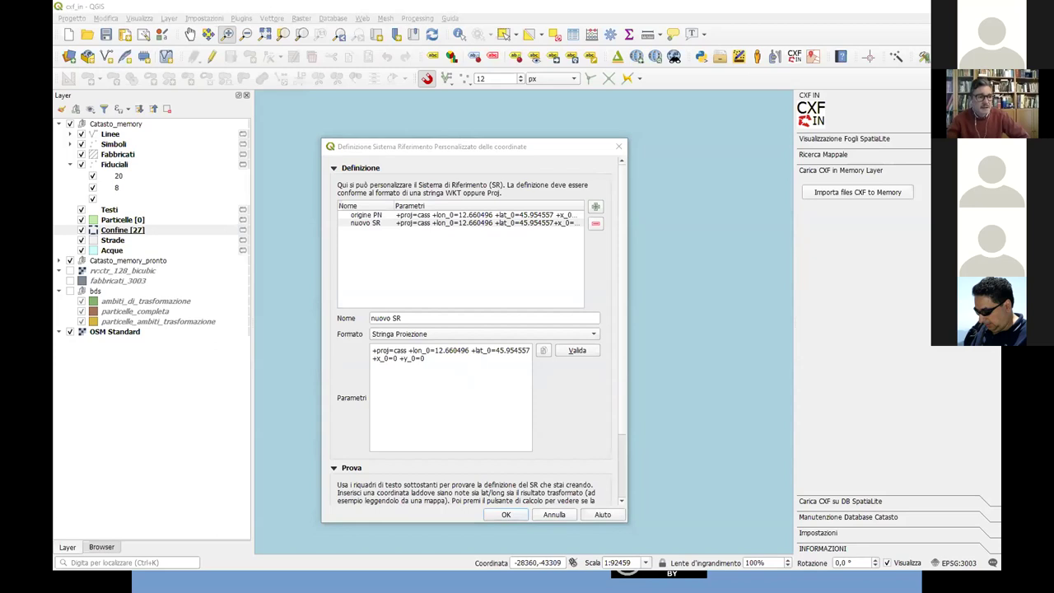
Append ' +ellps=WGS84' and ' +units=m +no_defs' to the nuovo SR proj string.
{"action": "left_click", "coordinate": [477, 363]}
{"action": "type", "text": "+ellps=WGS84"}
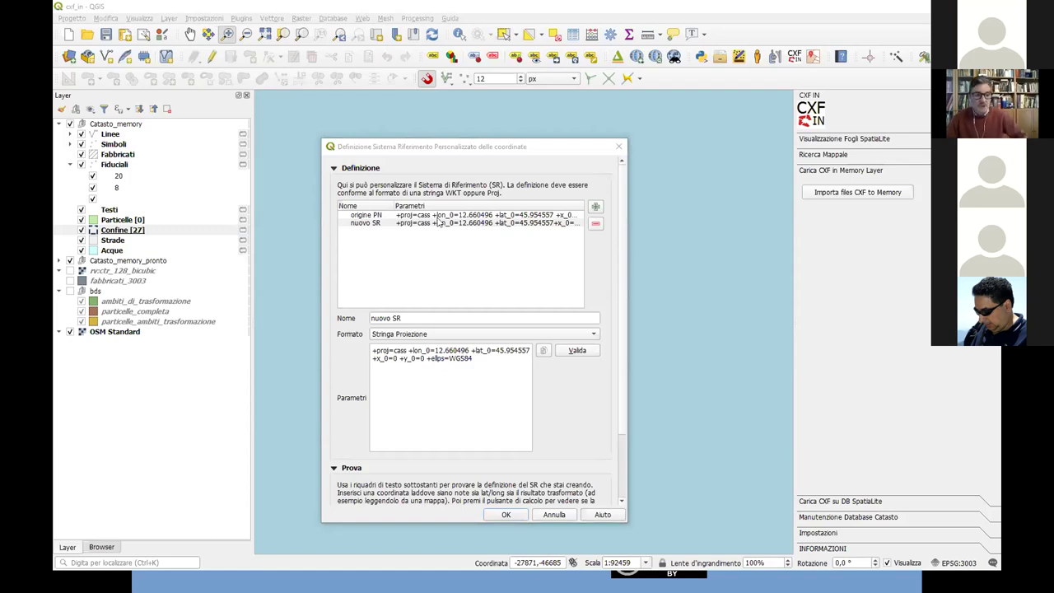
{"action": "left_click", "coordinate": [491, 355]}
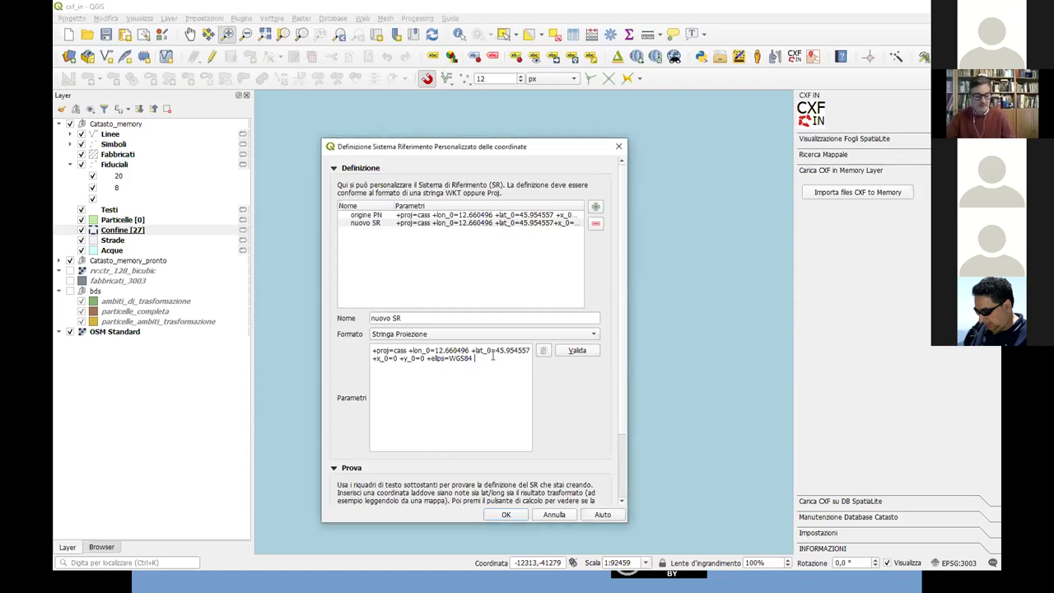
{"action": "type", "text": "+units=m +no_defs"}
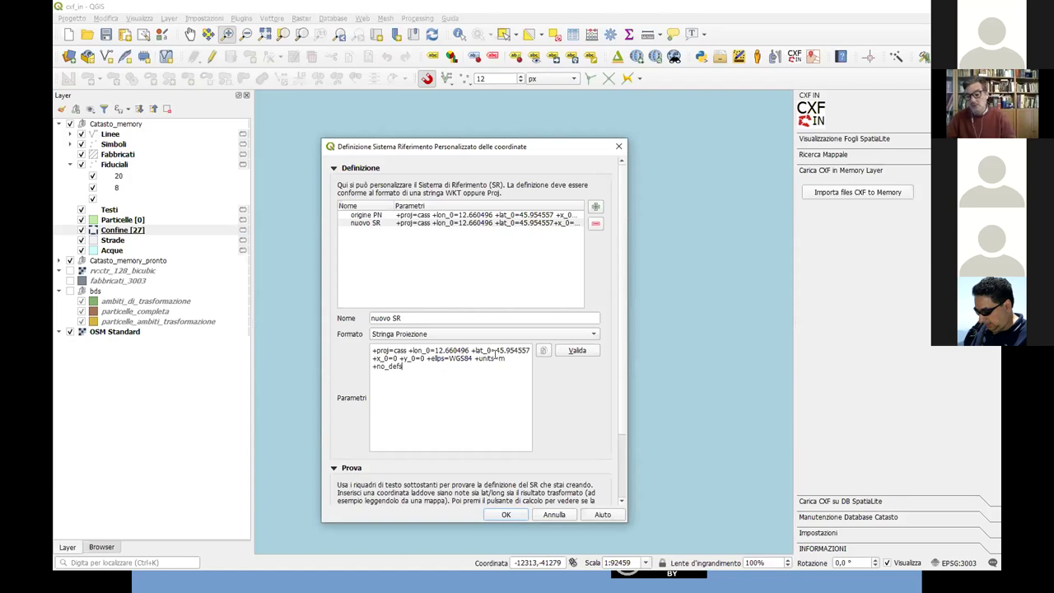
{"action": "left_click_drag", "start_coordinate": [538, 159], "coordinate": [508, 137]}
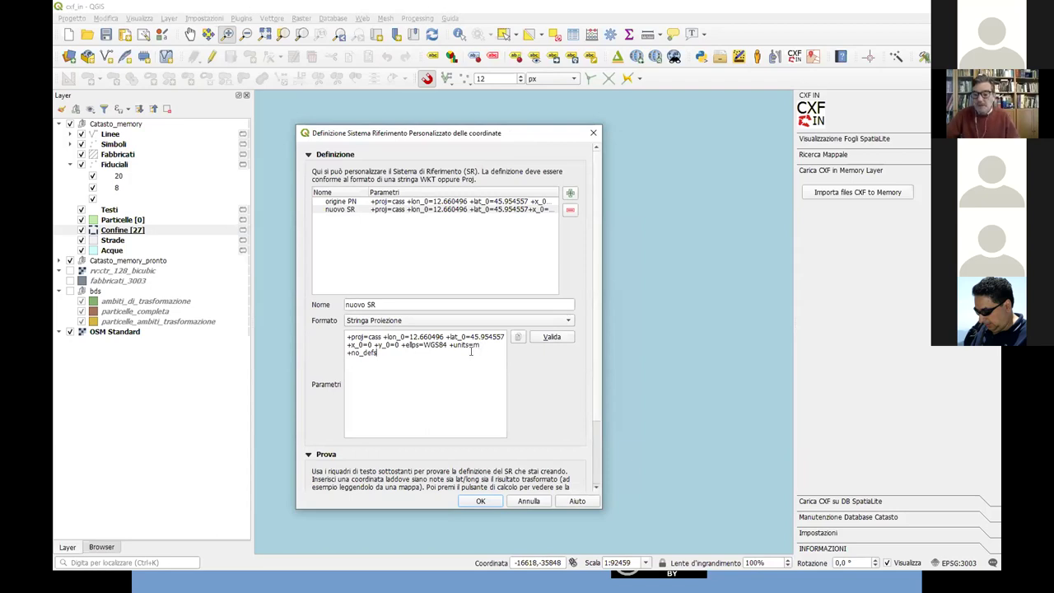
{"action": "left_click_drag", "start_coordinate": [449, 345], "coordinate": [479, 351]}
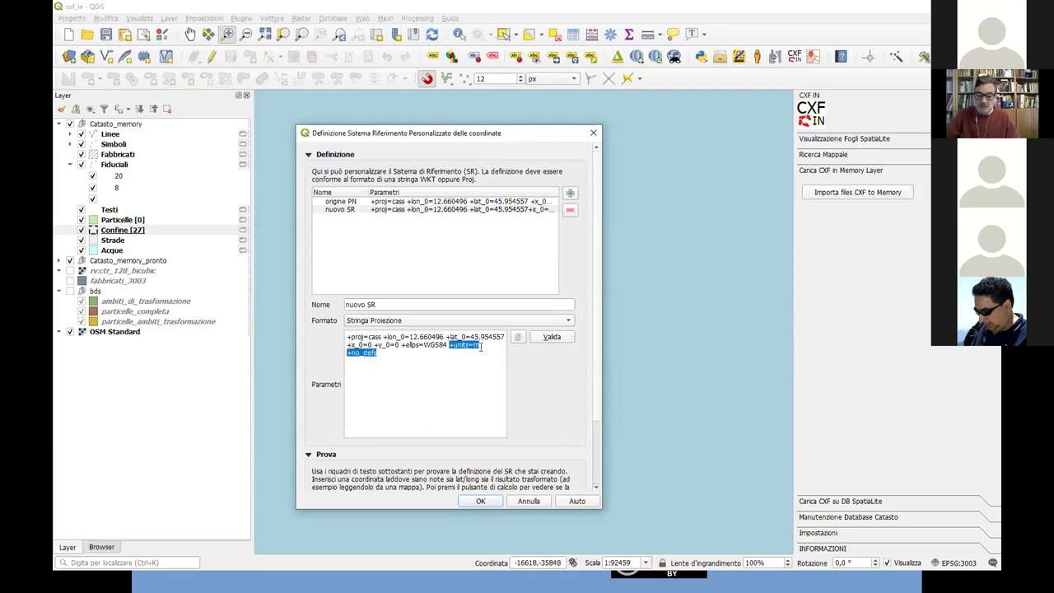
{"action": "left_click", "coordinate": [480, 346]}
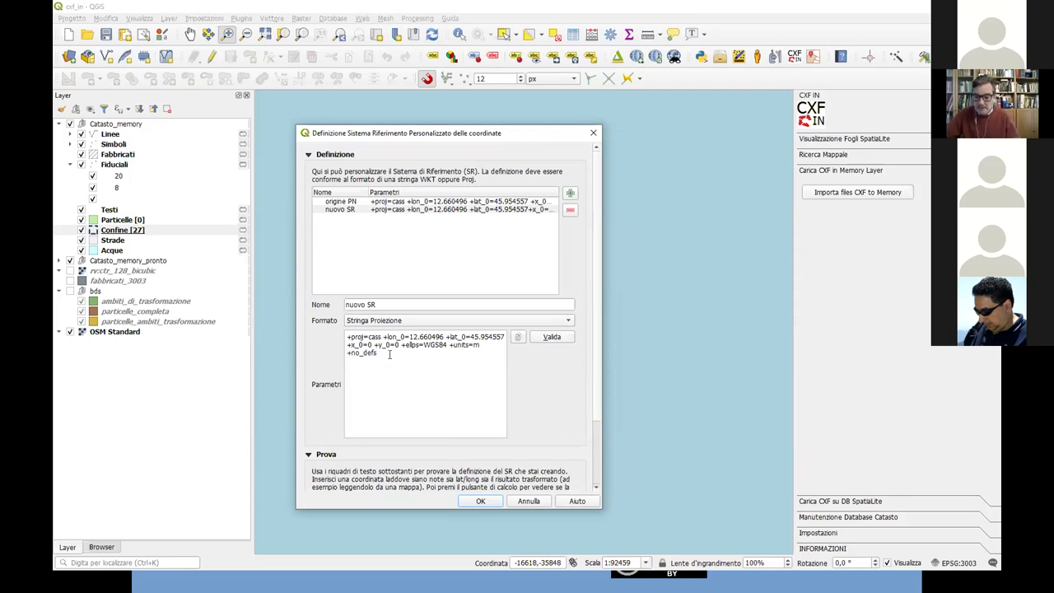
{"action": "left_click_drag", "start_coordinate": [378, 354], "coordinate": [322, 358]}
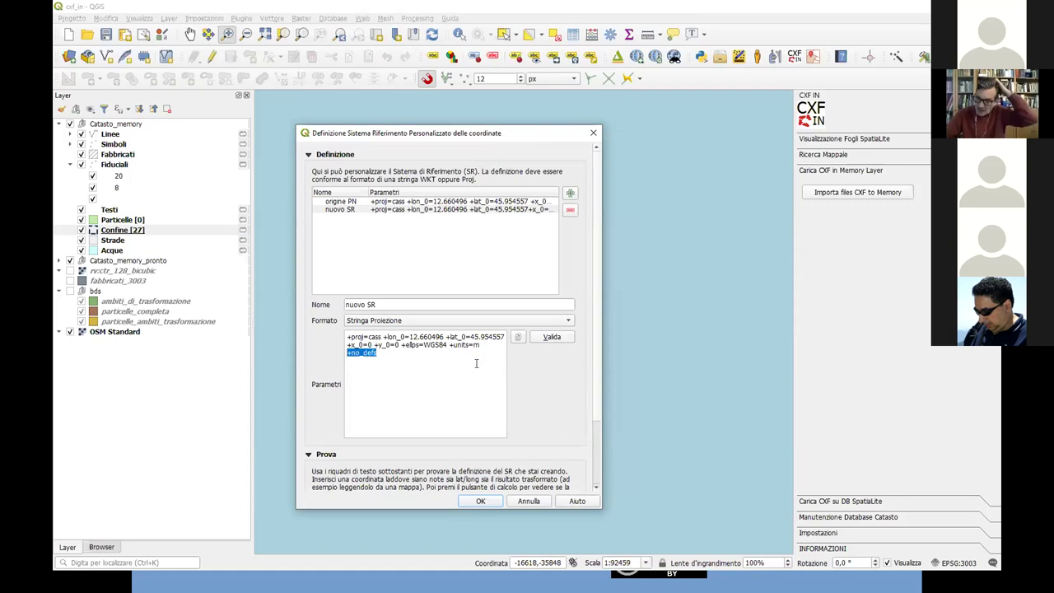
{"action": "left_click", "coordinate": [410, 305]}
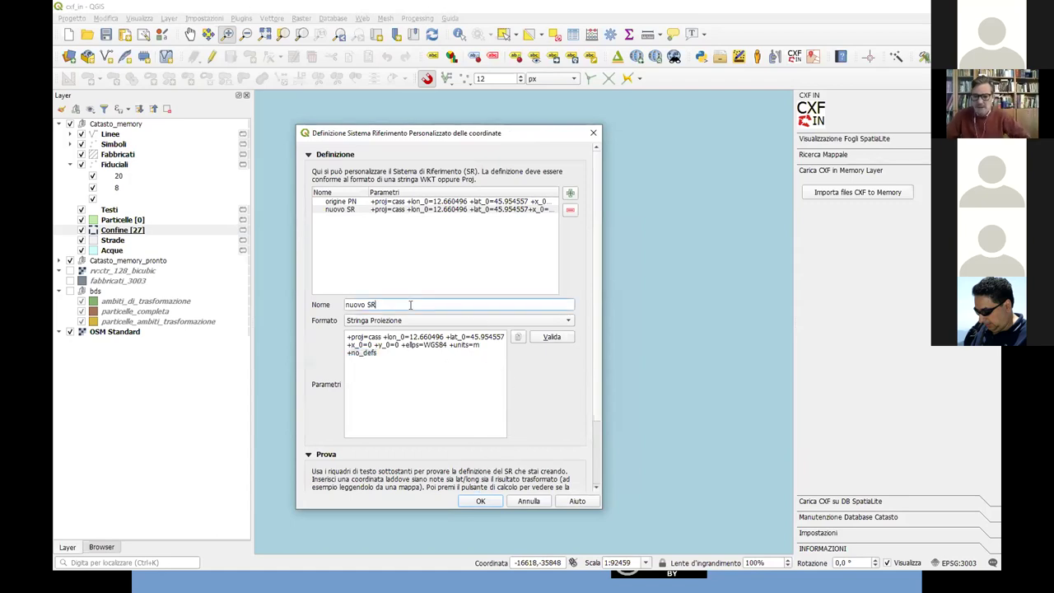
Validate the nuovo SR definition and remove the +no_defs parameter.
{"action": "left_click", "coordinate": [557, 338]}
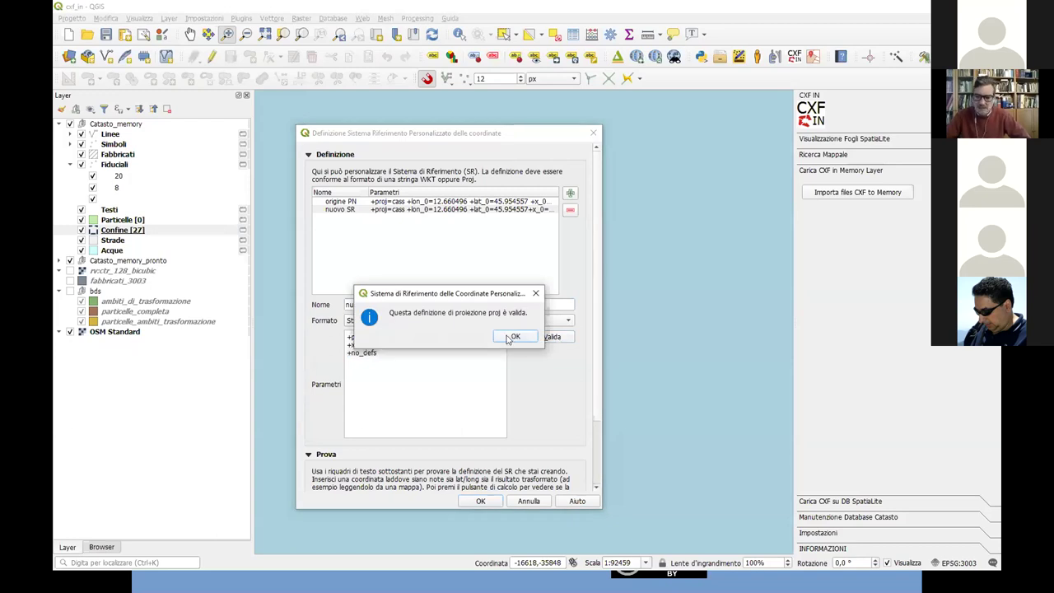
{"action": "left_click", "coordinate": [512, 337]}
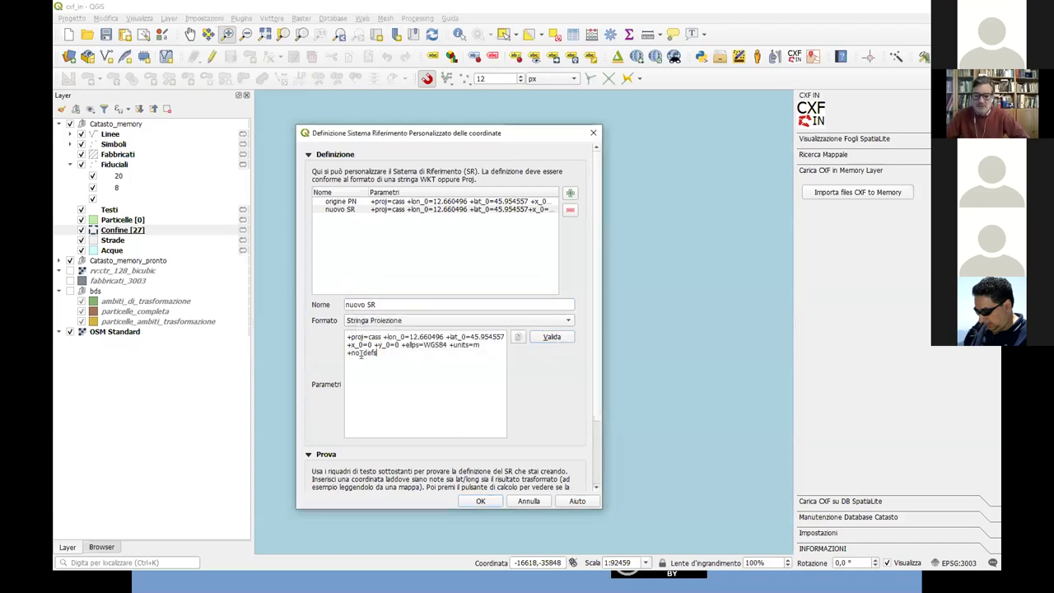
{"action": "key", "text": "BackSpace"}
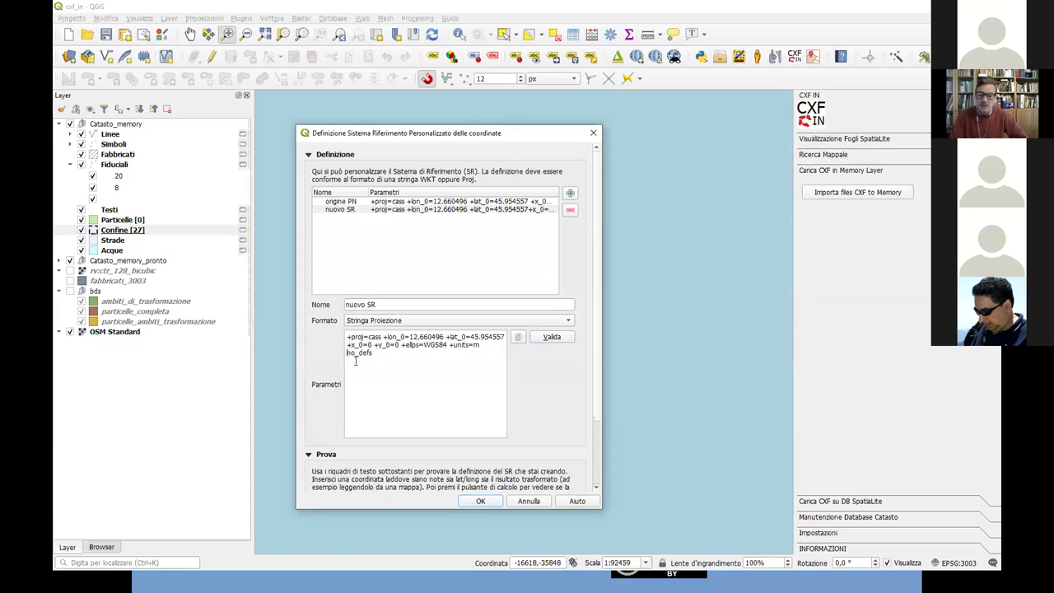
{"action": "left_click", "coordinate": [546, 338]}
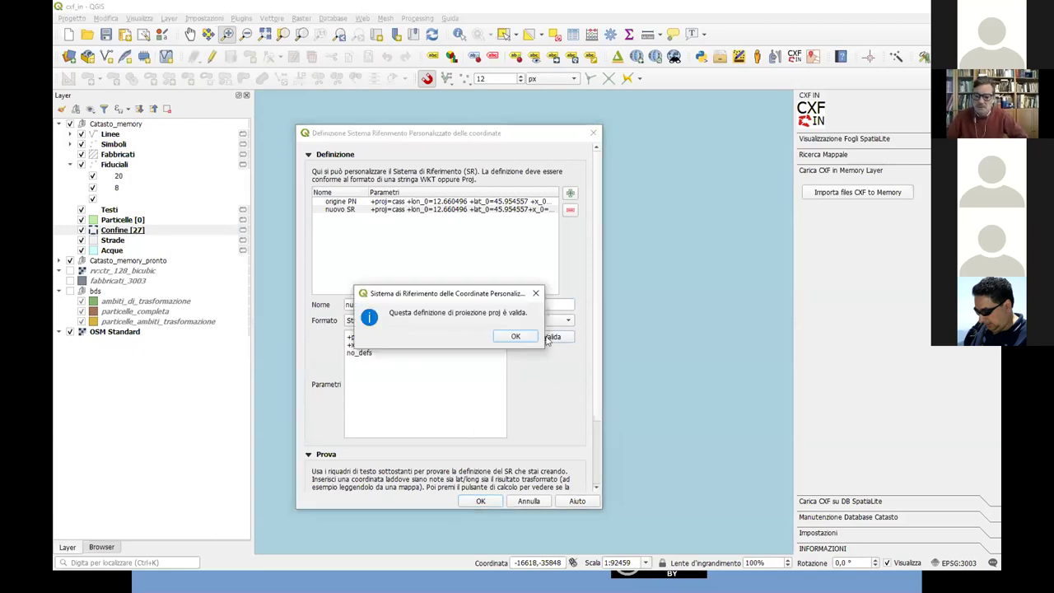
{"action": "left_click", "coordinate": [527, 336]}
{"action": "left_click_drag", "start_coordinate": [373, 353], "coordinate": [321, 359]}
{"action": "key", "text": "BackSpace"}
Test the string without +units=m, restore it, revalidate, and save the custom CRS.
{"action": "left_click_drag", "start_coordinate": [447, 345], "coordinate": [484, 345]}
{"action": "key", "text": "BackSpace"}
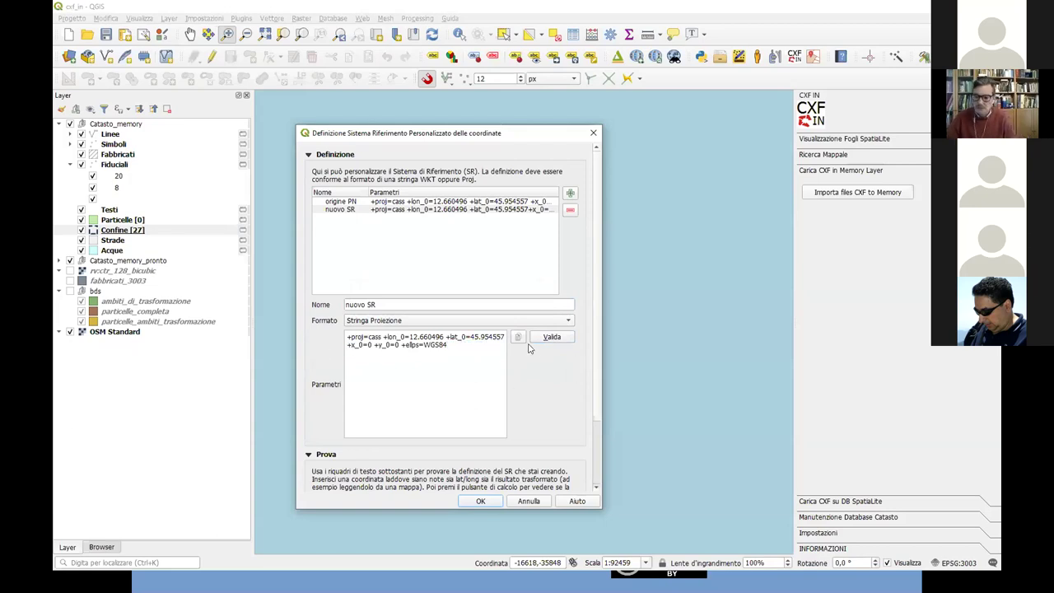
{"action": "left_click", "coordinate": [545, 338]}
{"action": "left_click", "coordinate": [516, 337]}
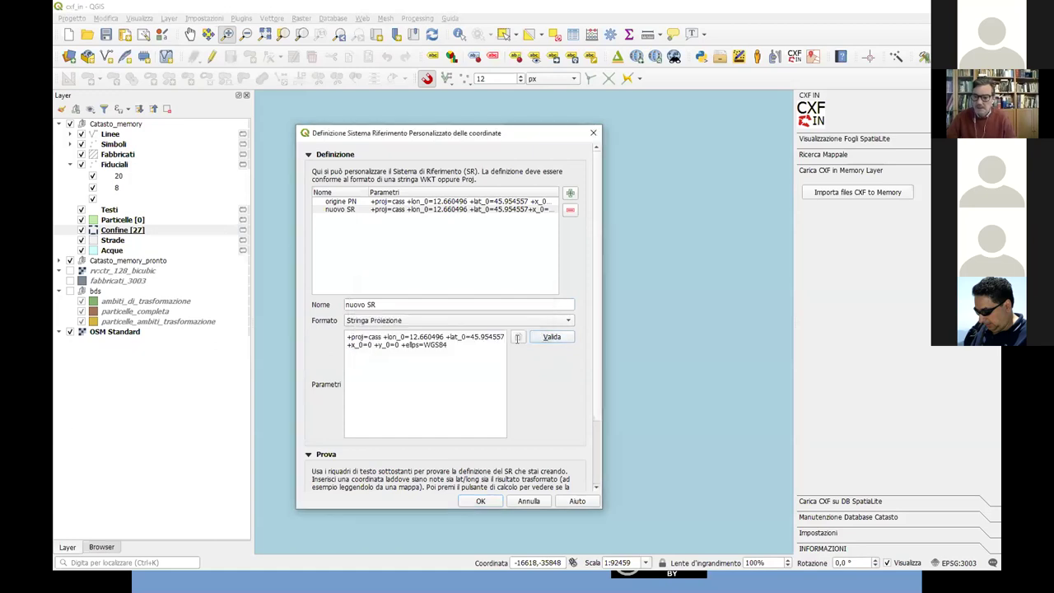
{"action": "key", "text": "ctrl+z"}
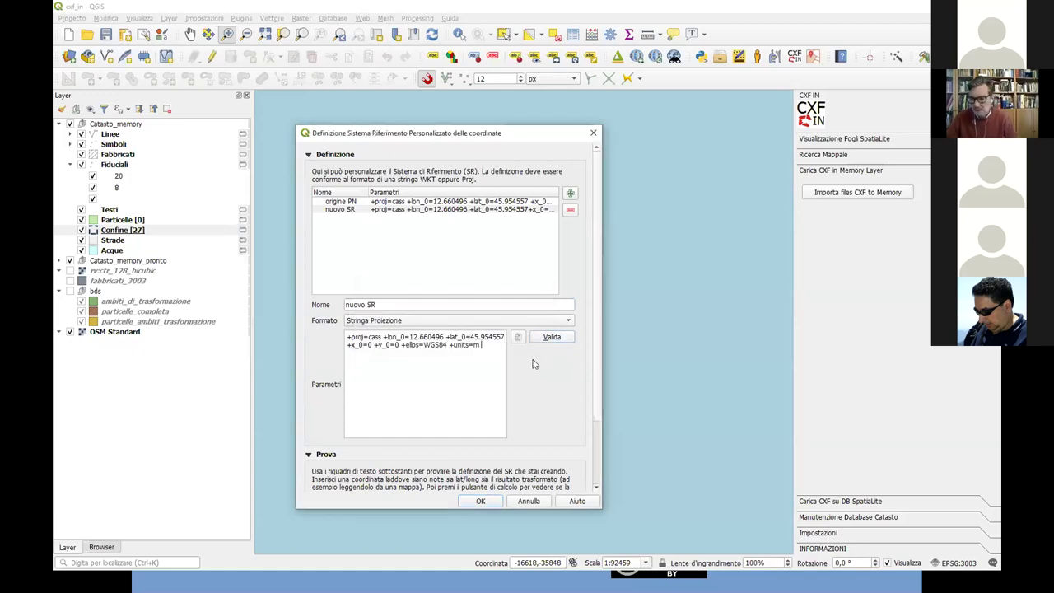
{"action": "left_click", "coordinate": [557, 344]}
{"action": "left_click", "coordinate": [508, 334]}
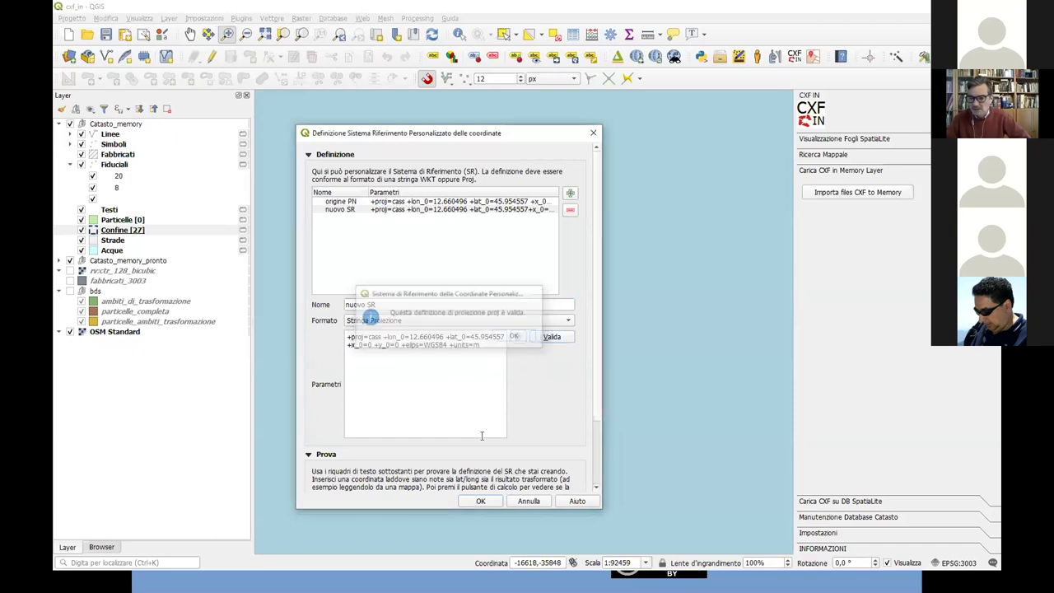
{"action": "left_click", "coordinate": [482, 502]}
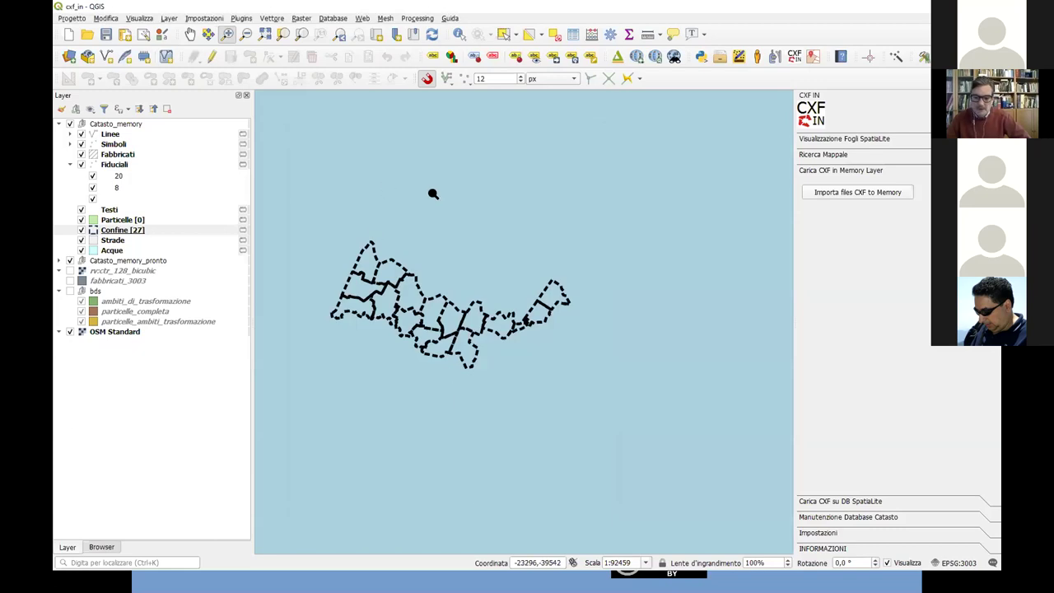
Open the Confine layer's properties and browse the source CRS selector's user-defined systems.
{"action": "right_click", "coordinate": [118, 232]}
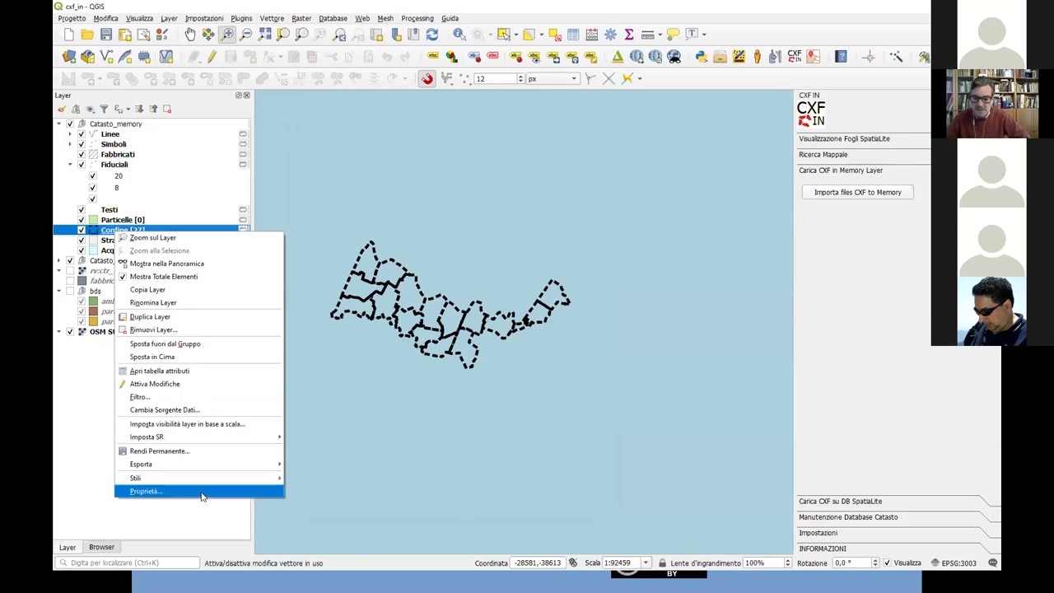
{"action": "left_click", "coordinate": [145, 492]}
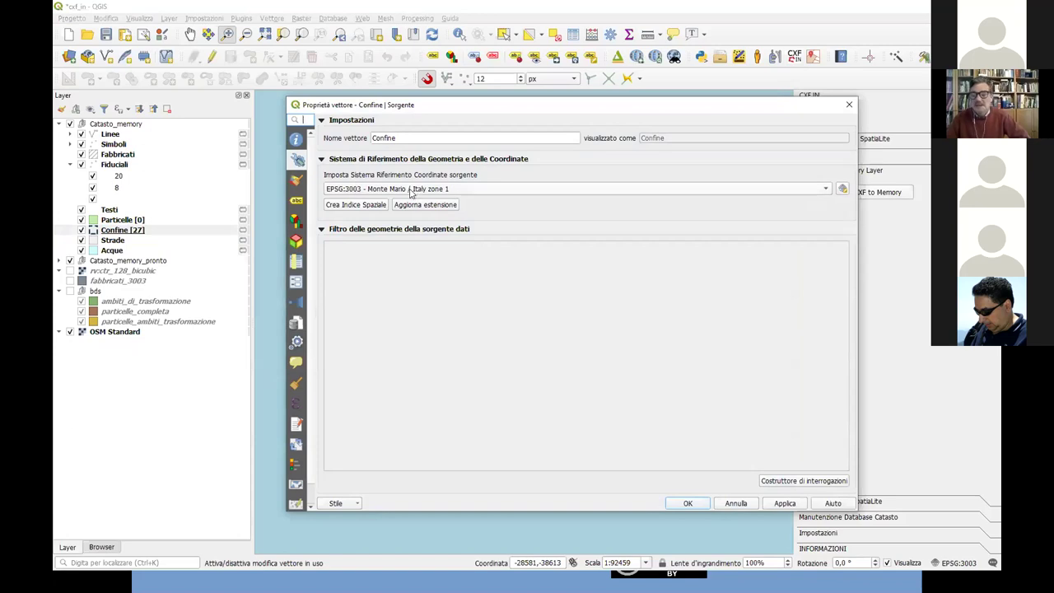
{"action": "mouse_move", "coordinate": [410, 191]}
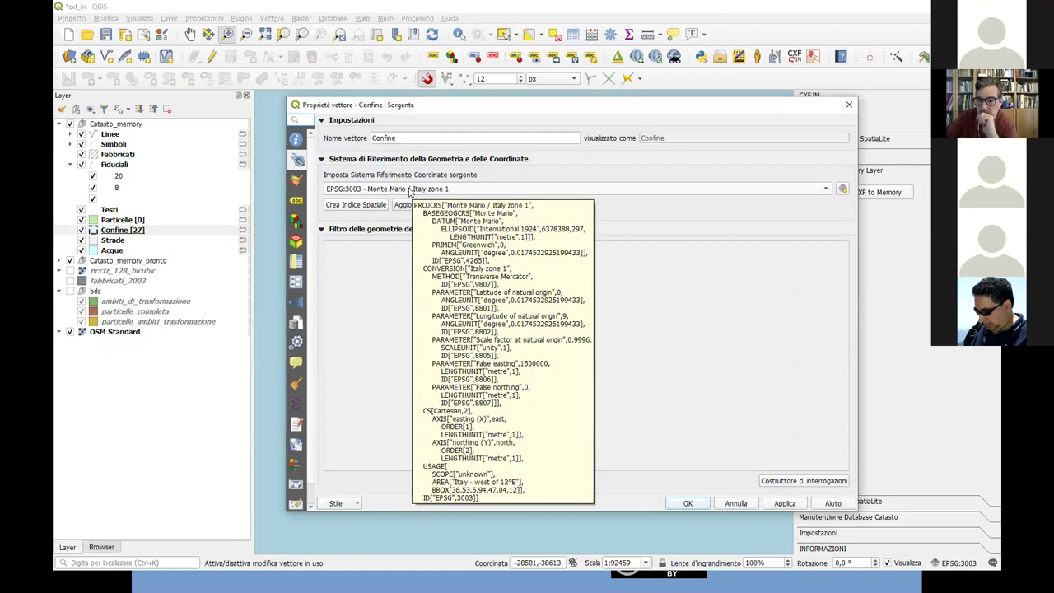
{"action": "left_click", "coordinate": [410, 190]}
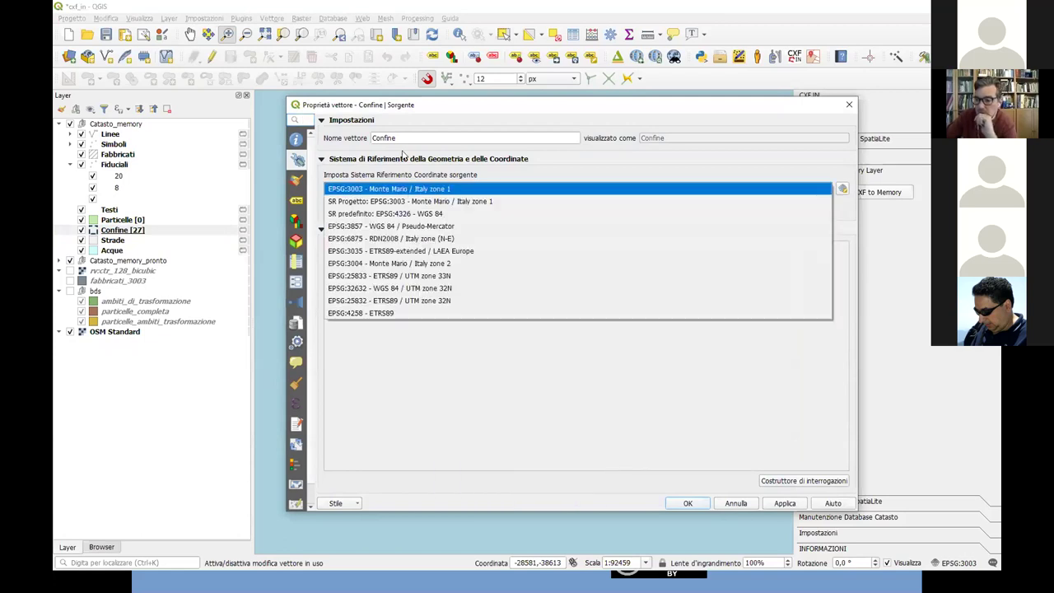
{"action": "left_click", "coordinate": [841, 189]}
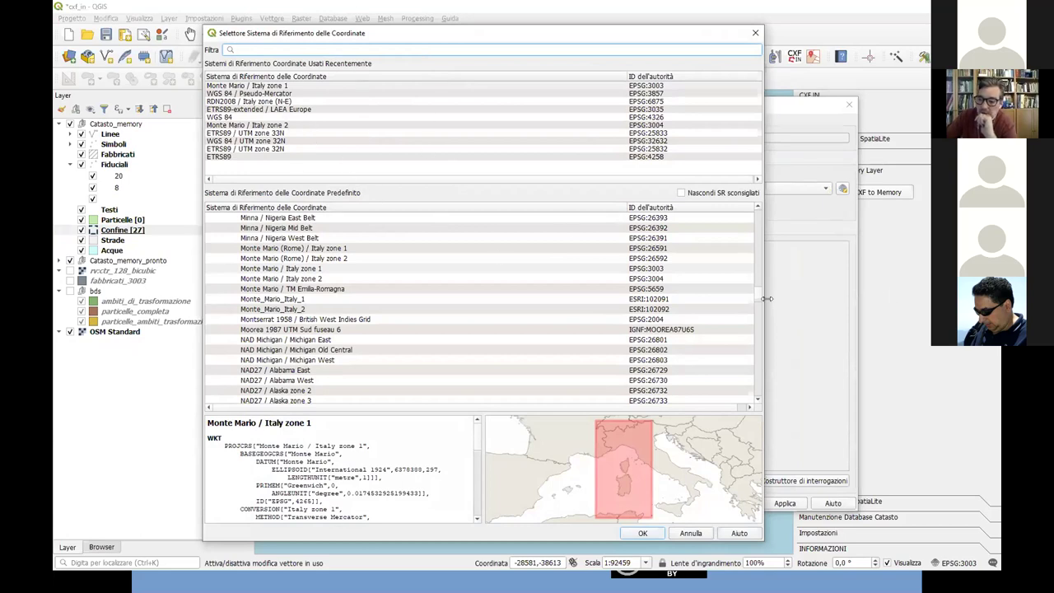
{"action": "left_click_drag", "start_coordinate": [761, 301], "coordinate": [753, 401]}
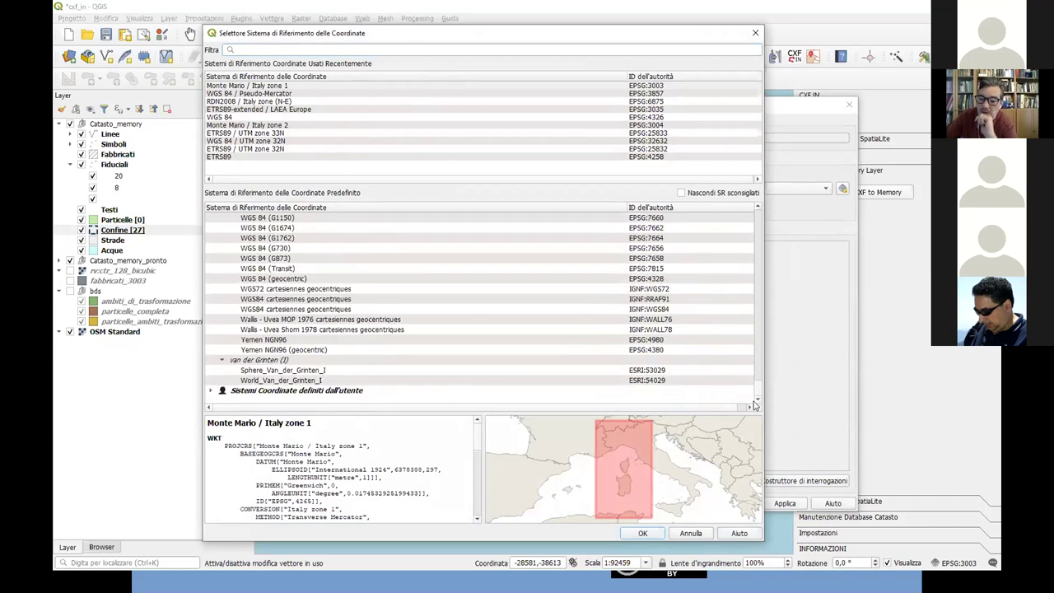
{"action": "left_click", "coordinate": [212, 391]}
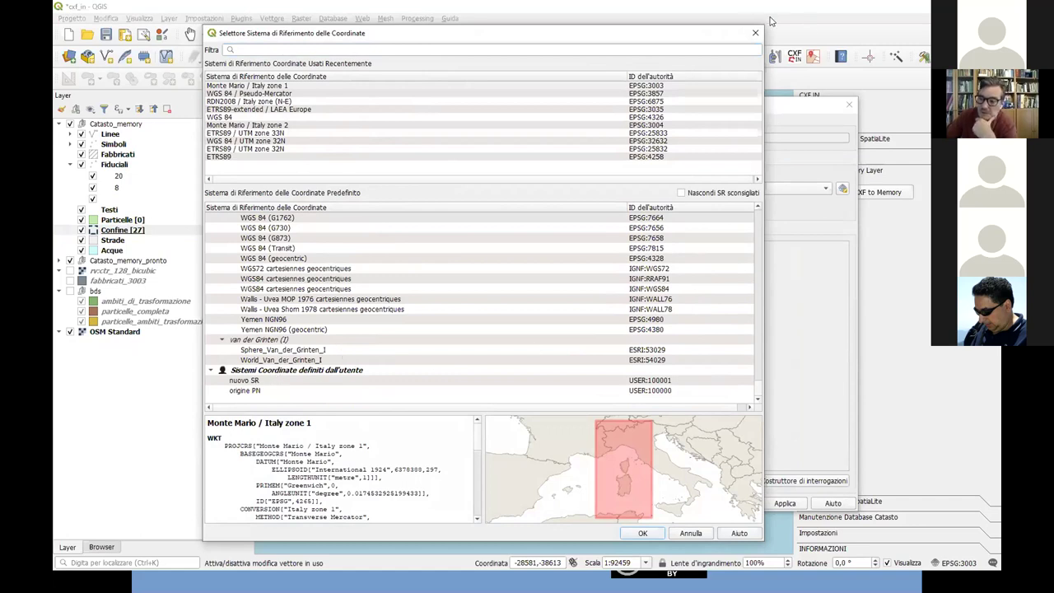
{"action": "left_click", "coordinate": [752, 35]}
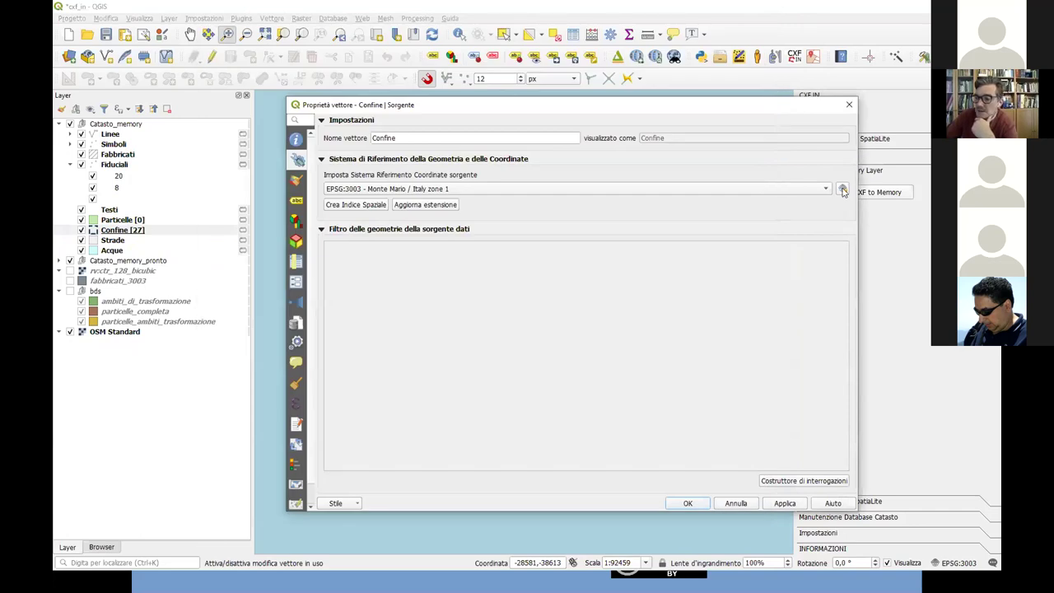
Choose user-defined 'nuovo SR' (USER:100001) as the Confine layer's source CRS.
{"action": "left_click", "coordinate": [843, 191]}
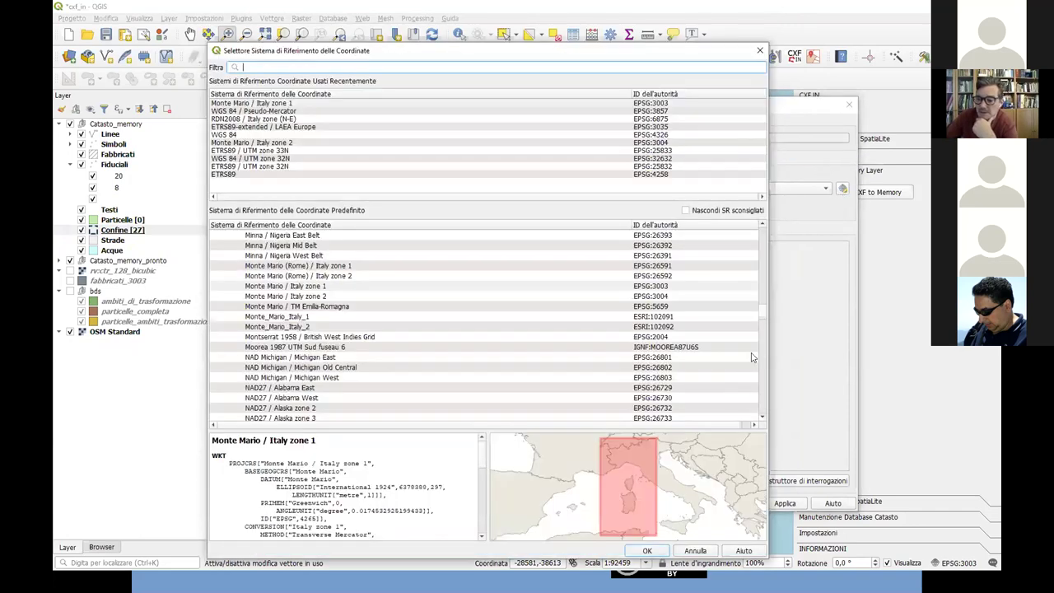
{"action": "left_click_drag", "start_coordinate": [762, 319], "coordinate": [764, 220]}
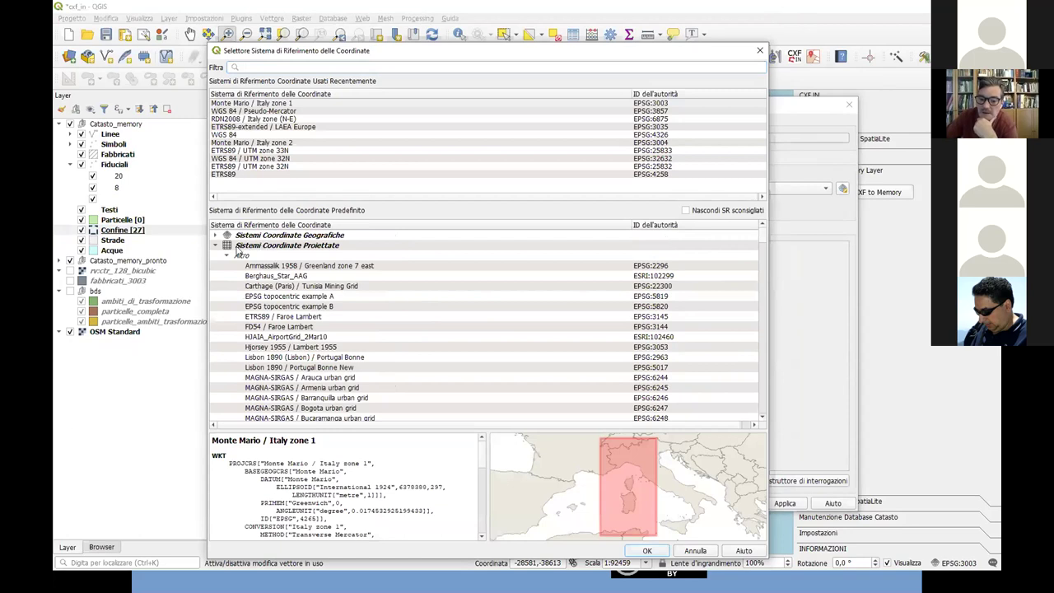
{"action": "left_click", "coordinate": [215, 244]}
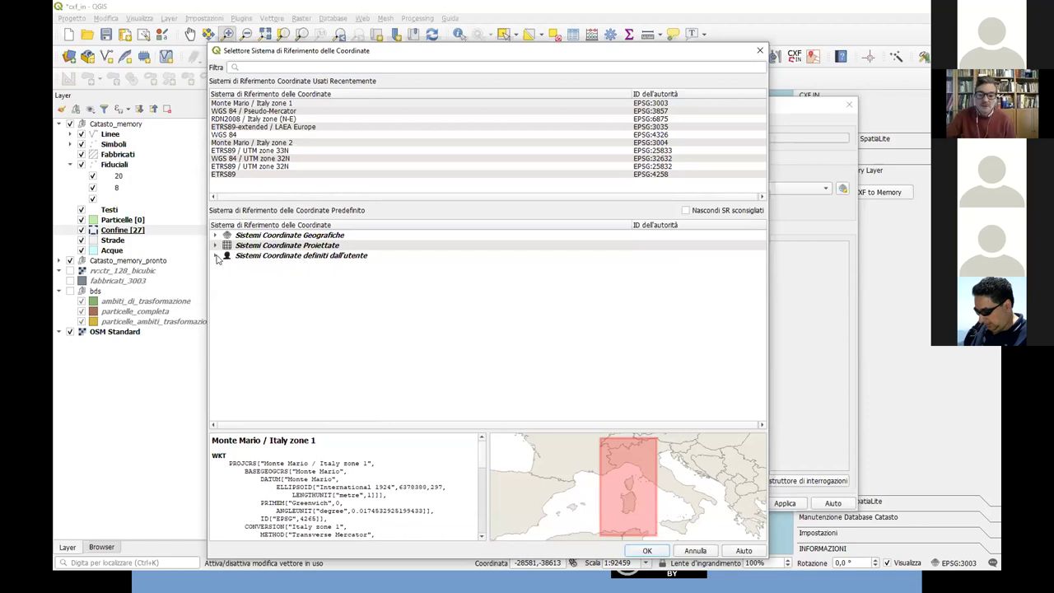
{"action": "left_click", "coordinate": [215, 256]}
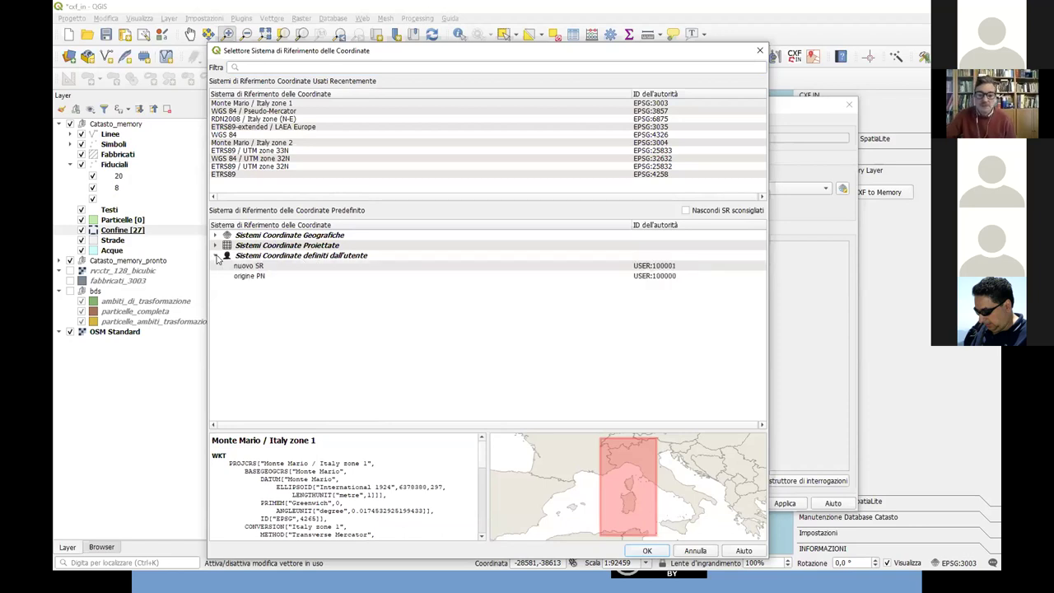
{"action": "left_click", "coordinate": [258, 267]}
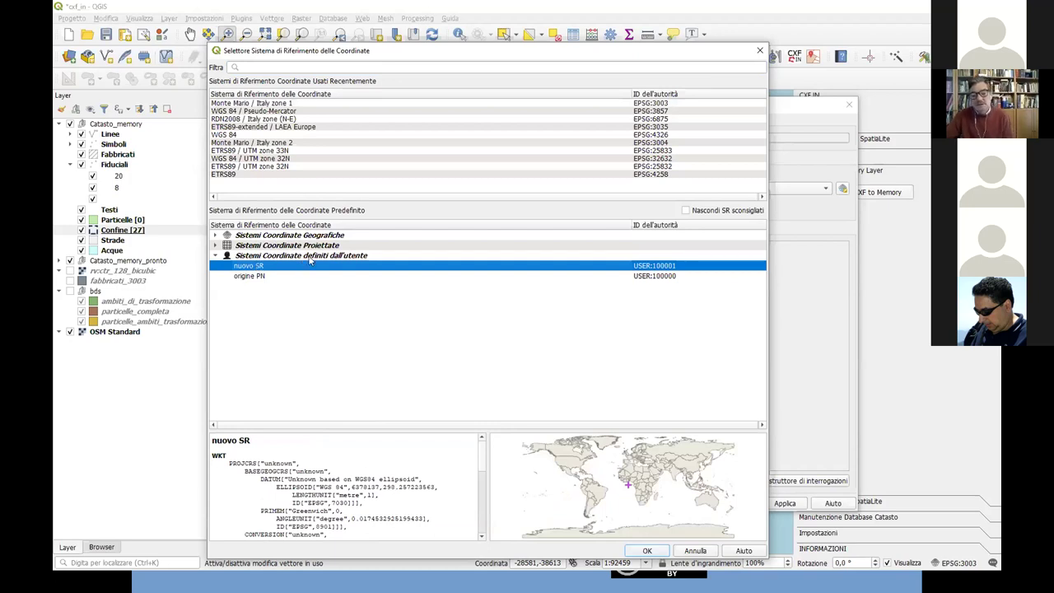
{"action": "left_click", "coordinate": [648, 550]}
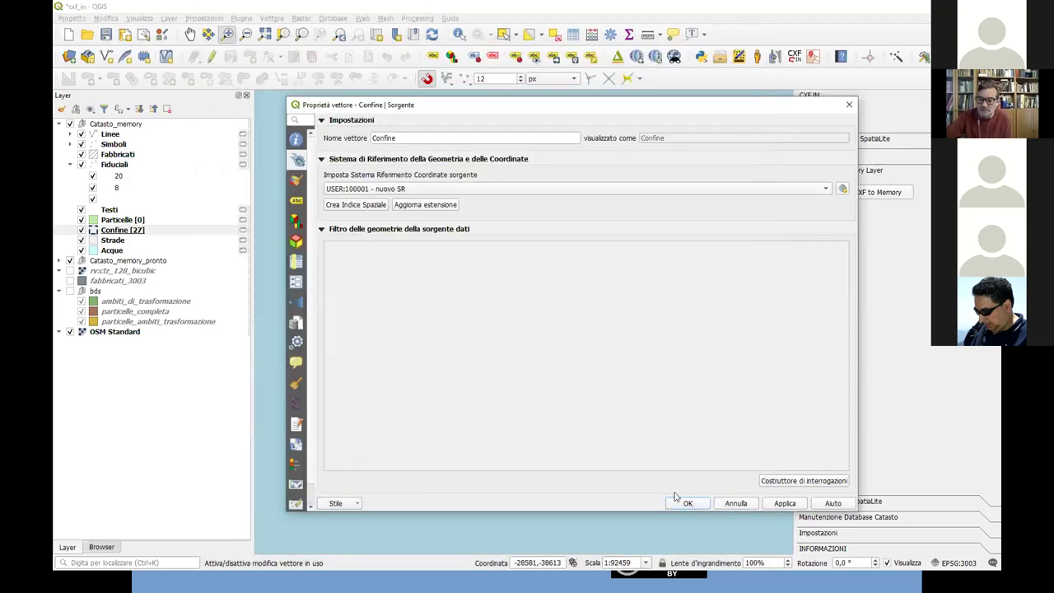
Apply the custom CRS and zoom the map to the Fabbricati layer's extent.
{"action": "left_click", "coordinate": [685, 503]}
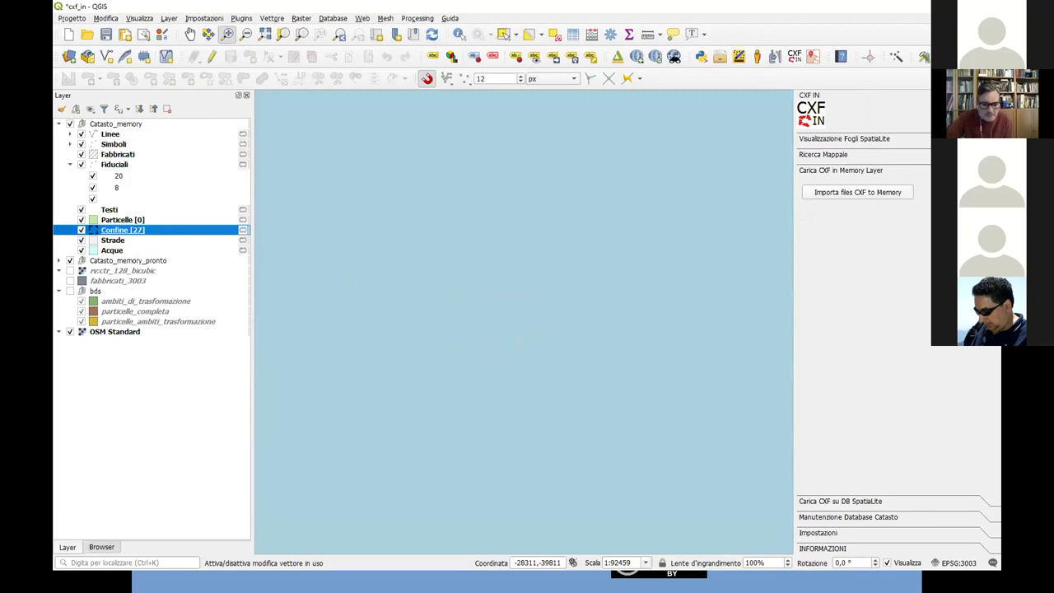
{"action": "left_click", "coordinate": [58, 261]}
{"action": "right_click", "coordinate": [119, 326]}
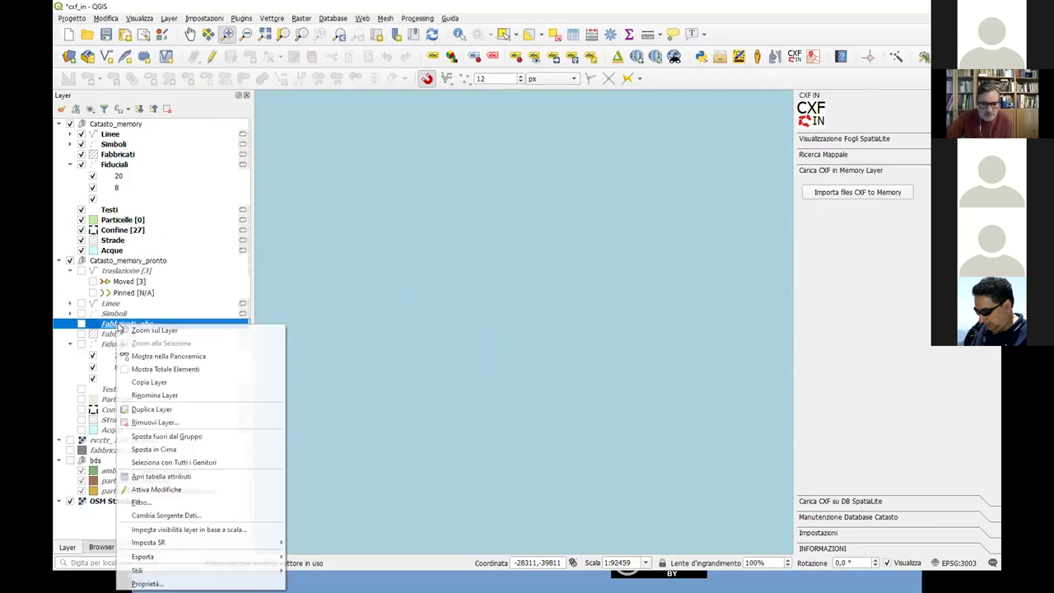
{"action": "left_click", "coordinate": [153, 330]}
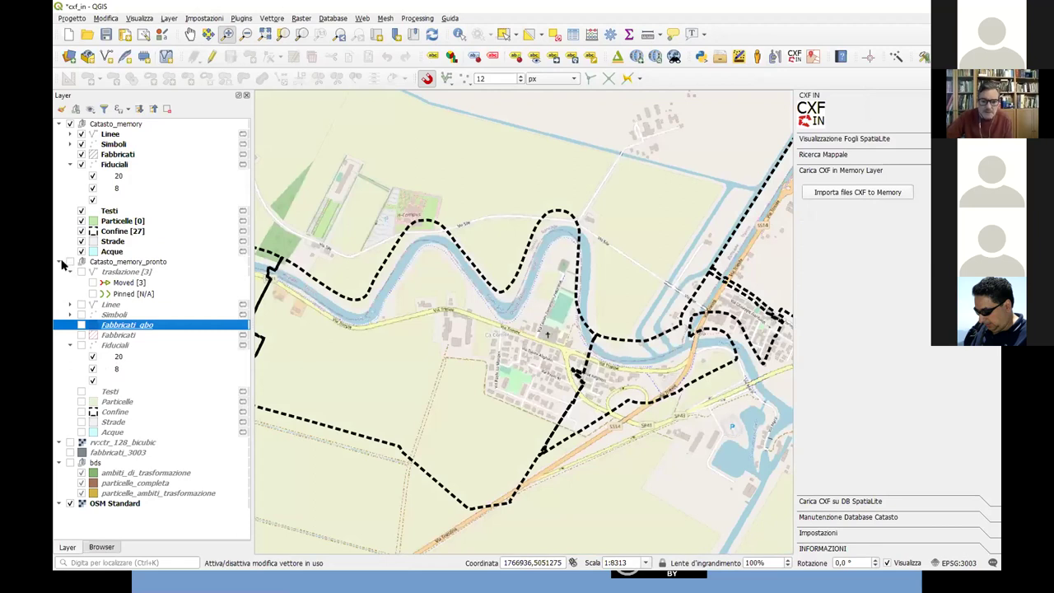
{"action": "left_click", "coordinate": [60, 262]}
{"action": "scroll", "coordinate": [565, 288], "scroll_direction": "down", "scroll_amount": 1}
{"action": "scroll", "coordinate": [565, 286], "scroll_direction": "up", "scroll_amount": 1}
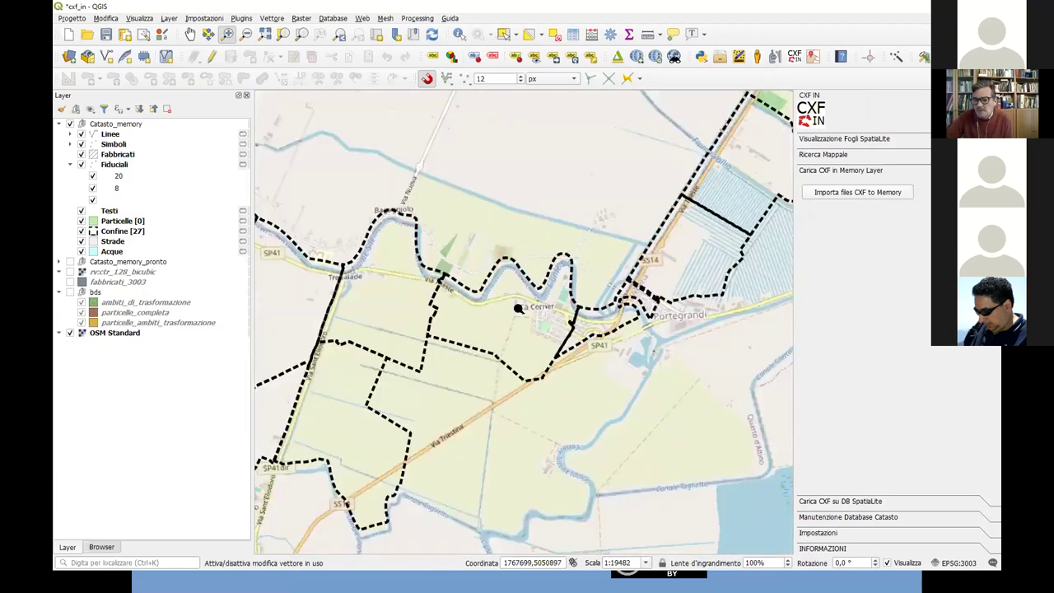
Review the Confine layer's attribute table, then close it.
{"action": "right_click", "coordinate": [132, 231]}
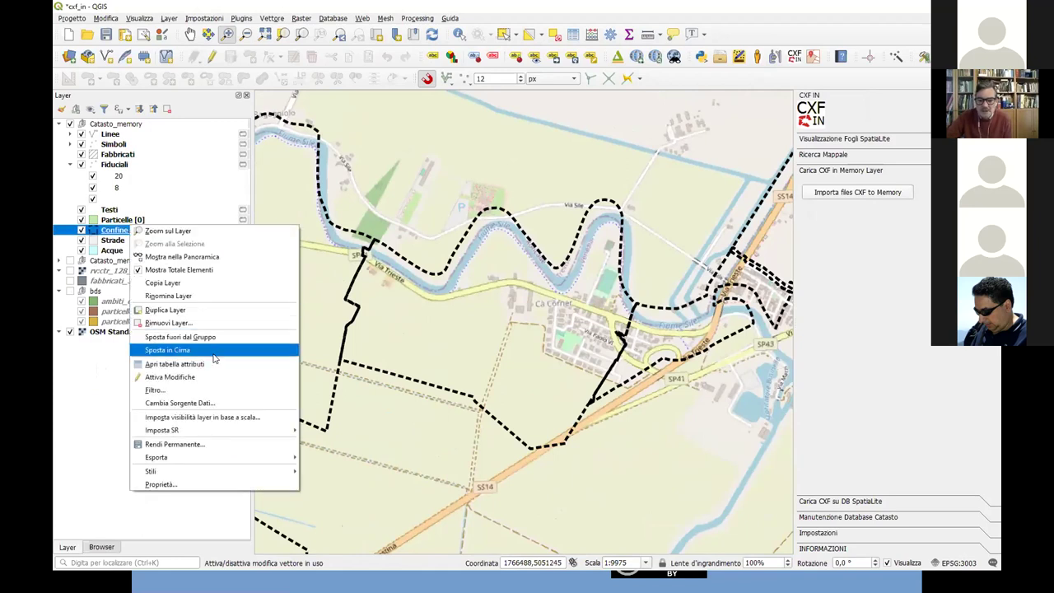
{"action": "left_click", "coordinate": [175, 363]}
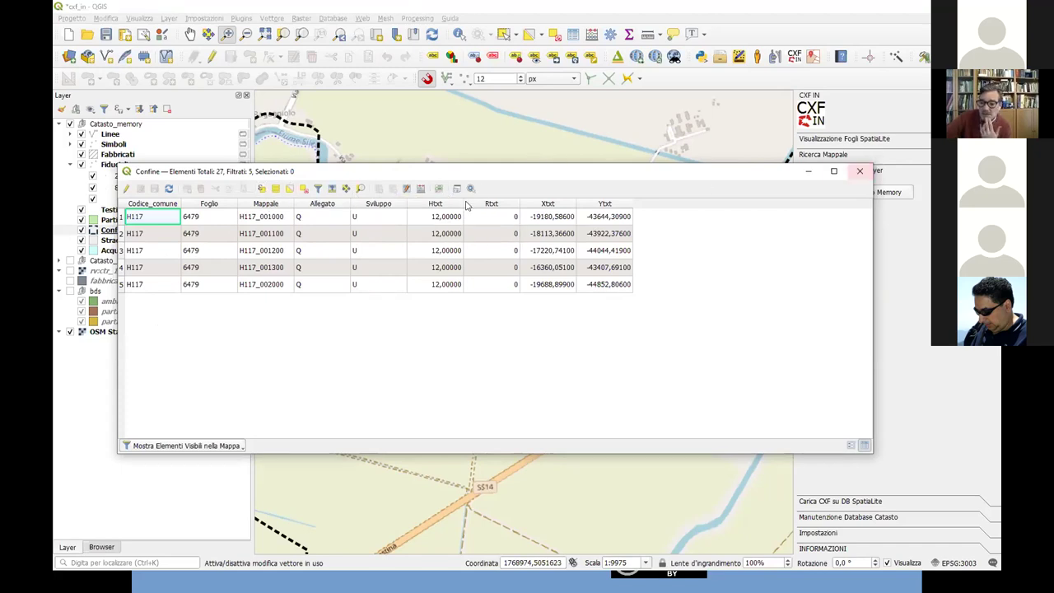
{"action": "left_click", "coordinate": [860, 172]}
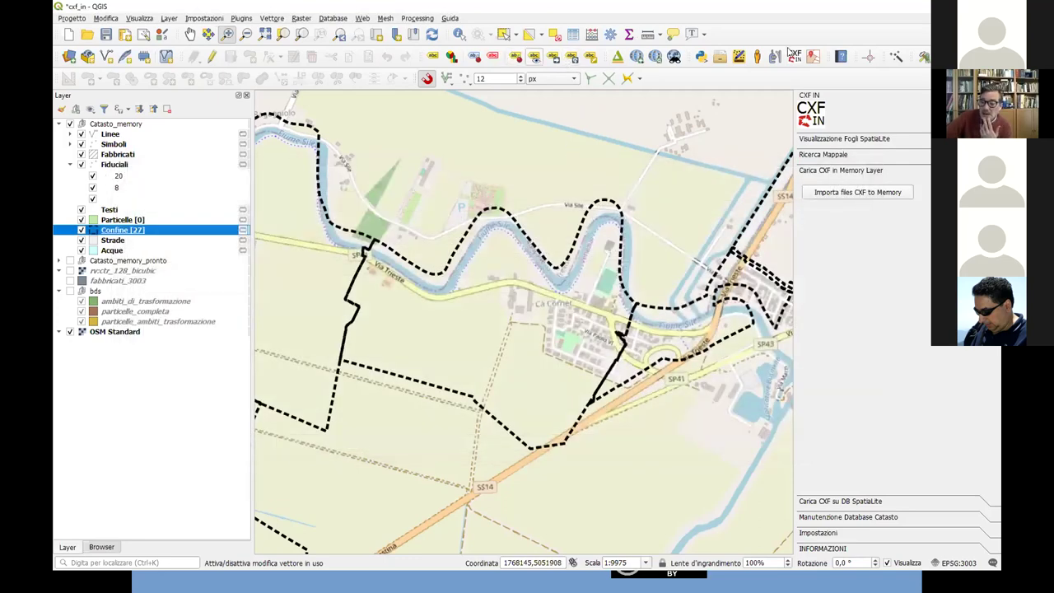
Turn on single labels for Confine, labelling the boundaries by the Foglio field.
{"action": "left_click", "coordinate": [436, 57]}
{"action": "left_click", "coordinate": [866, 126]}
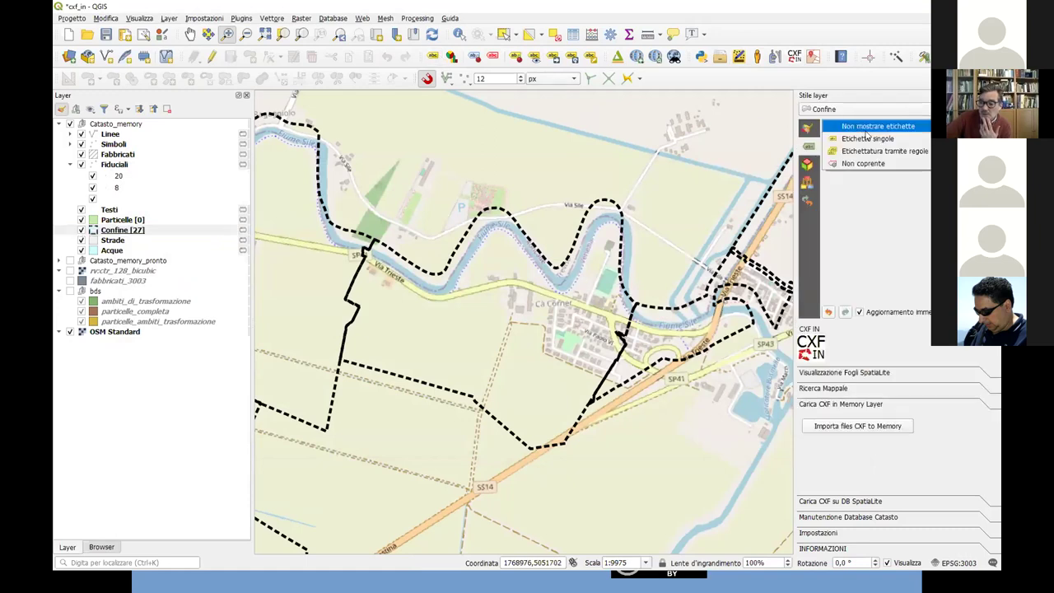
{"action": "left_click", "coordinate": [867, 138]}
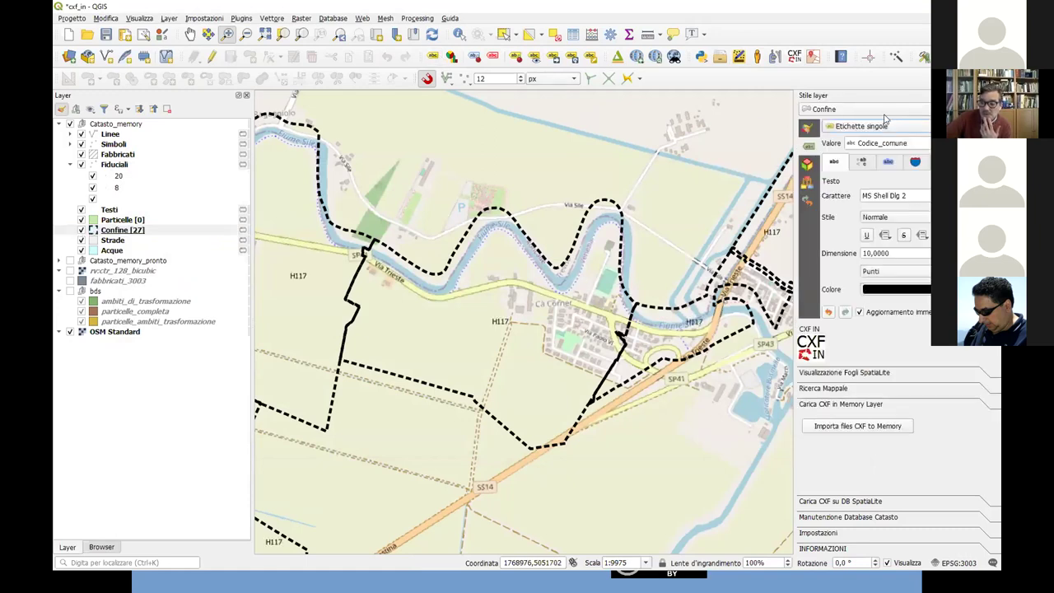
{"action": "left_click", "coordinate": [894, 144]}
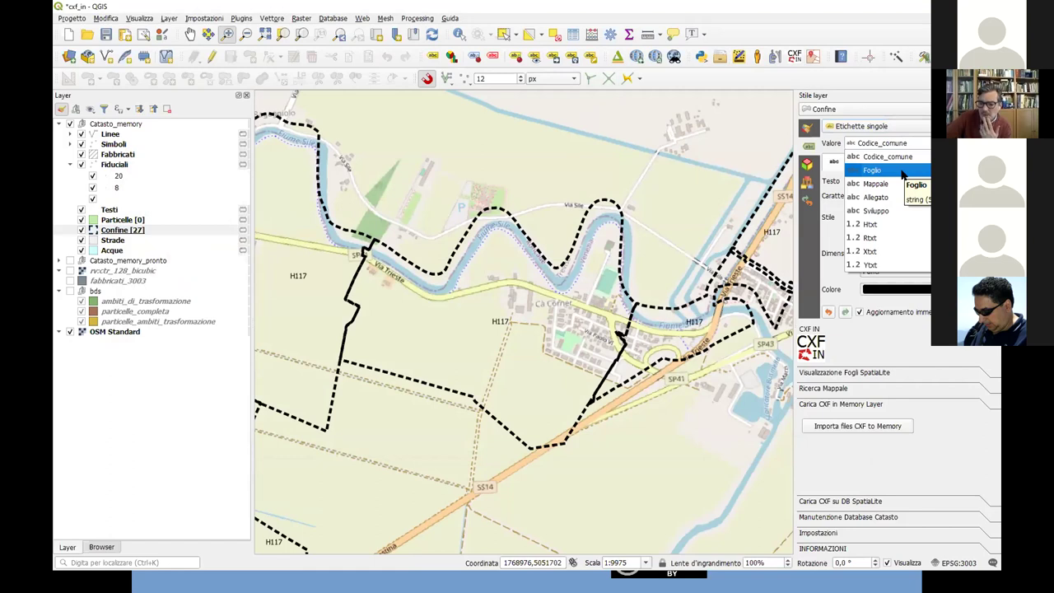
{"action": "left_click", "coordinate": [902, 171]}
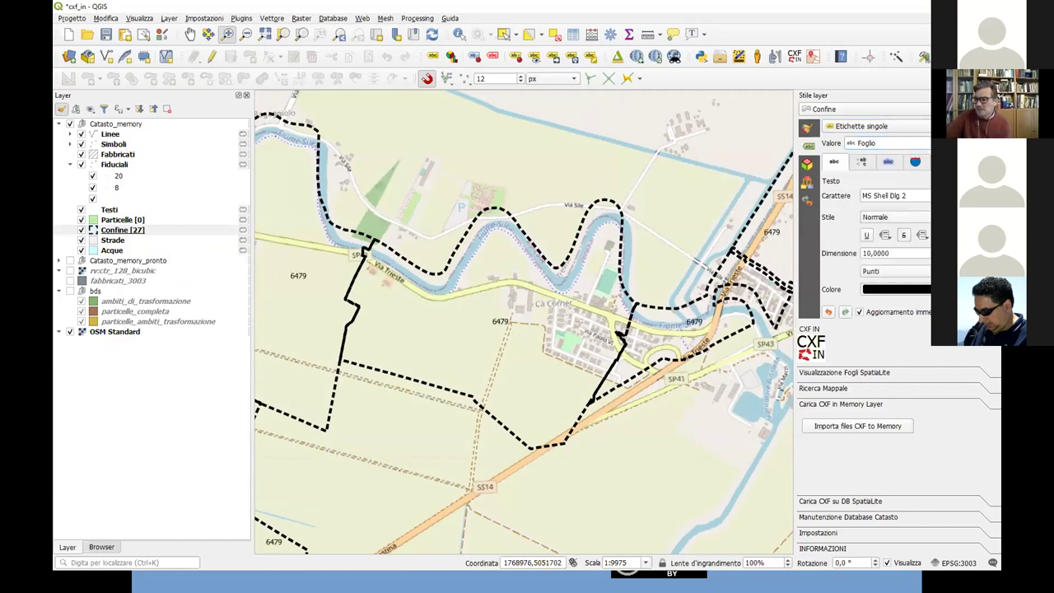
{"action": "left_click", "coordinate": [894, 143]}
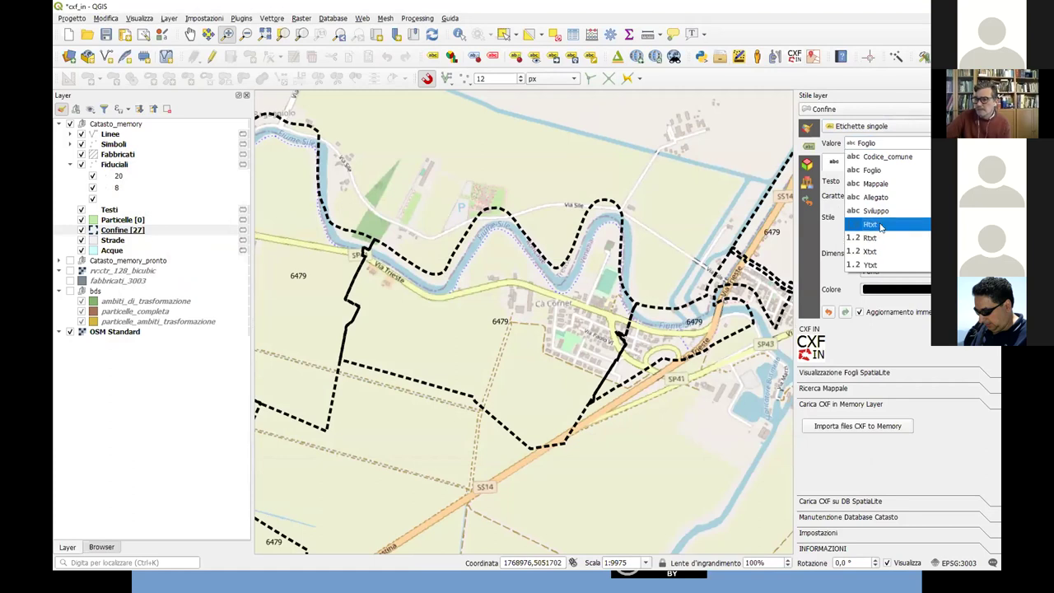
{"action": "key", "text": "Escape"}
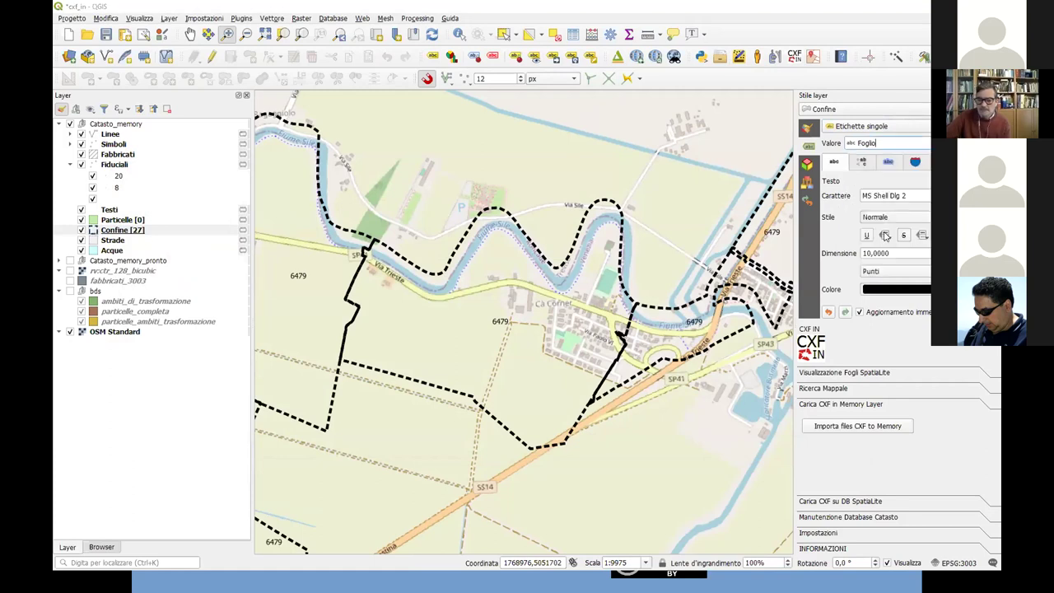
Check the Confine attribute table's fields, then close it.
{"action": "key", "text": "alt+Tab"}
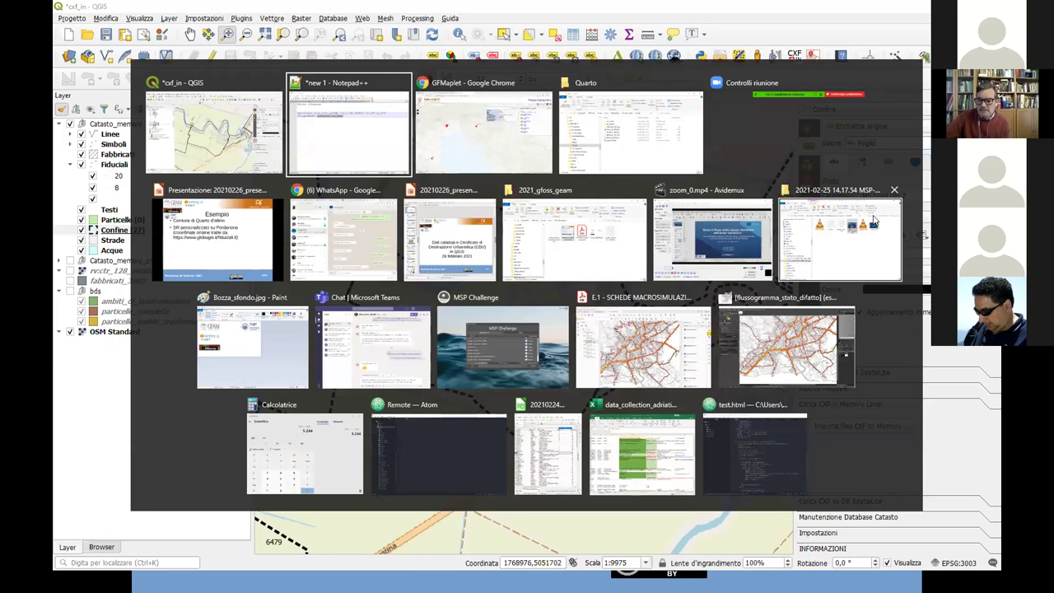
{"action": "key", "text": "Escape"}
{"action": "right_click", "coordinate": [136, 237]}
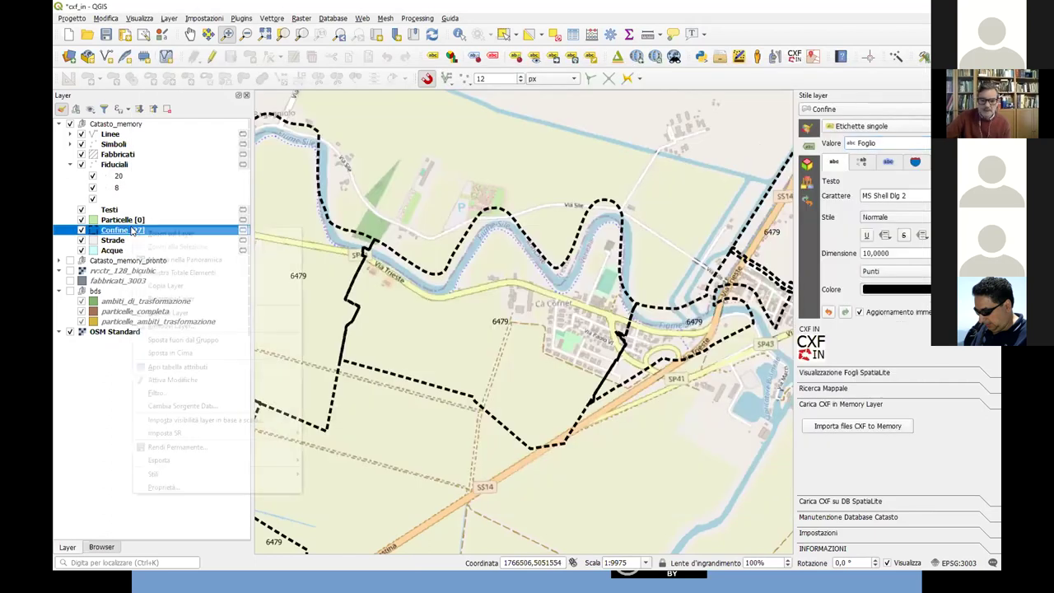
{"action": "left_click", "coordinate": [206, 368]}
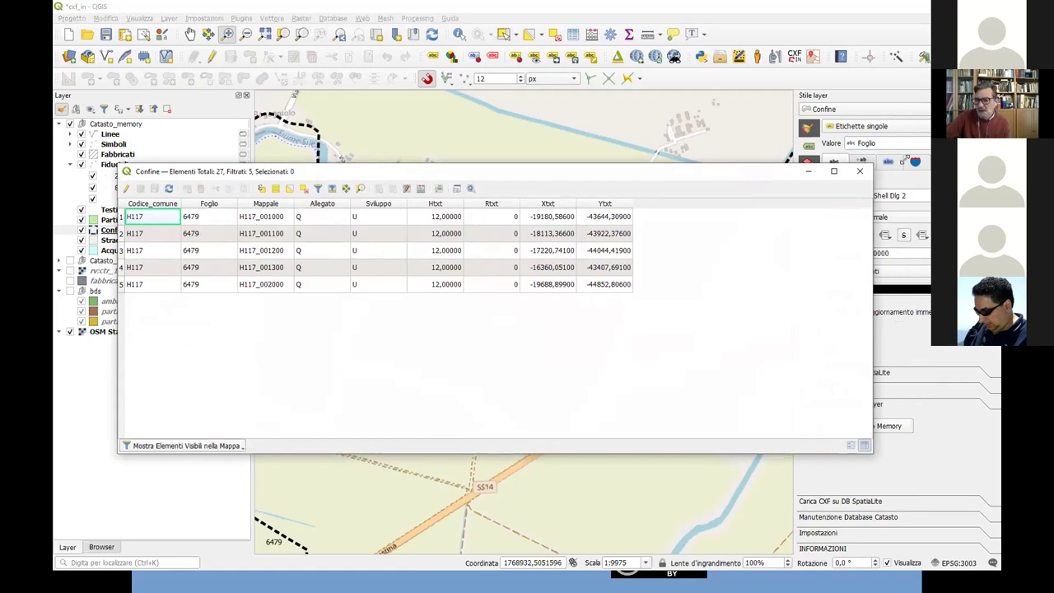
{"action": "left_click", "coordinate": [860, 170]}
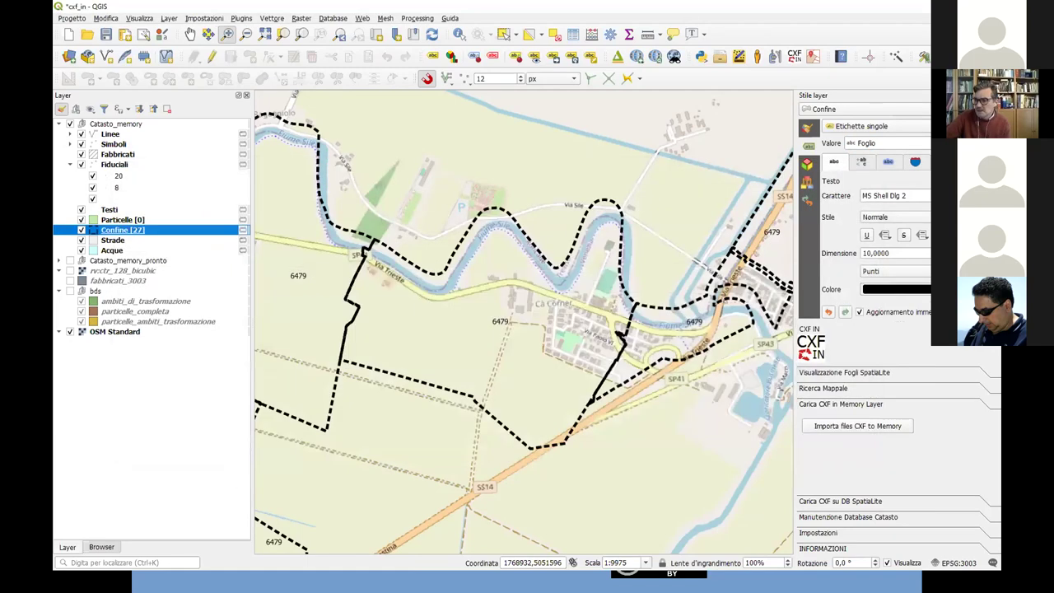
Try the Htxt field, then settle on labelling Confine boundaries by the Mappale field.
{"action": "left_click", "coordinate": [889, 143]}
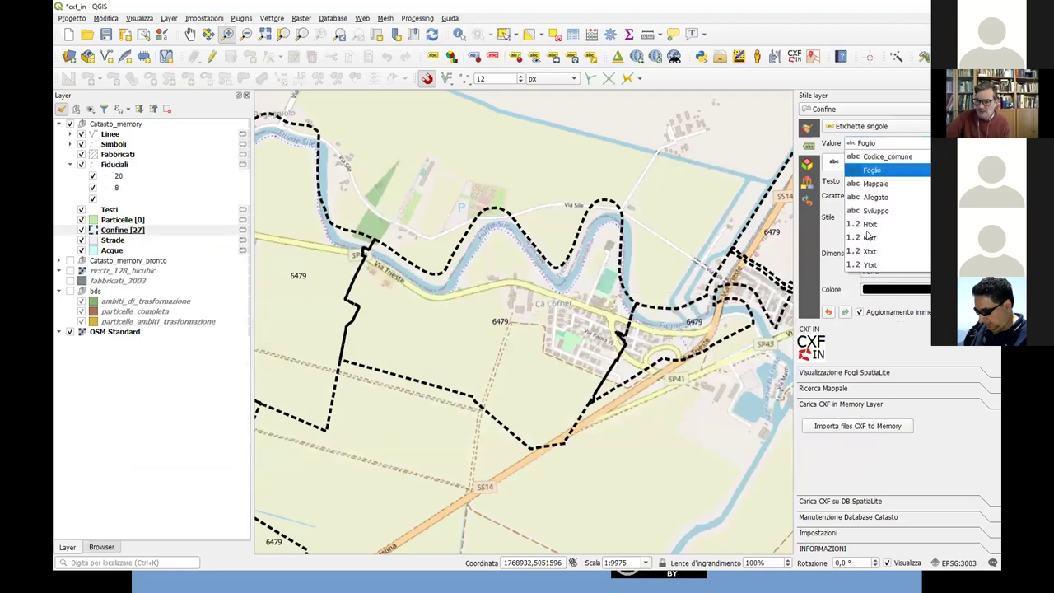
{"action": "left_click", "coordinate": [872, 226]}
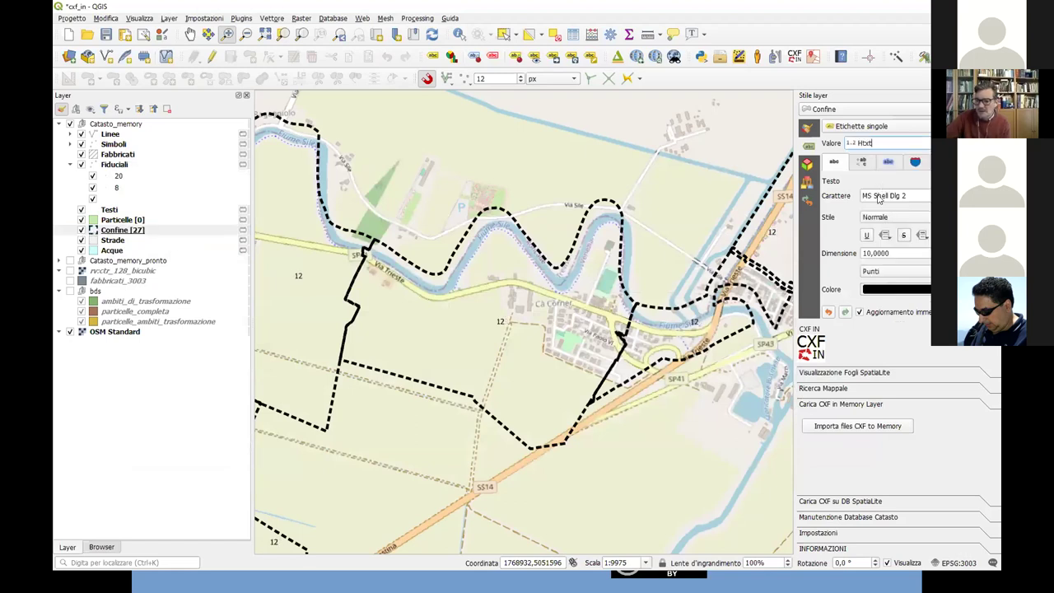
{"action": "left_click", "coordinate": [898, 144]}
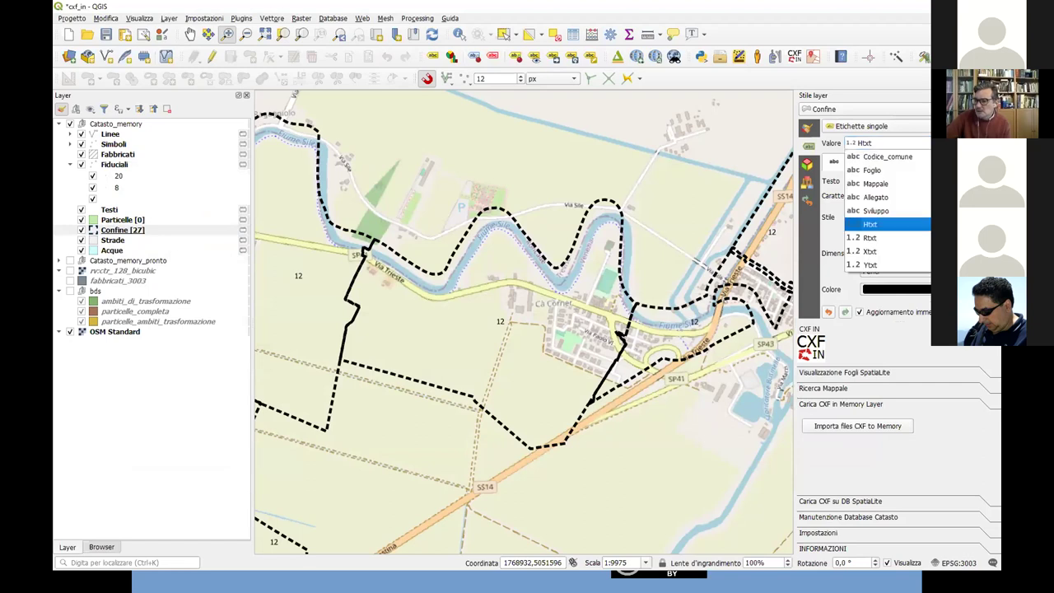
{"action": "key", "text": "F6"}
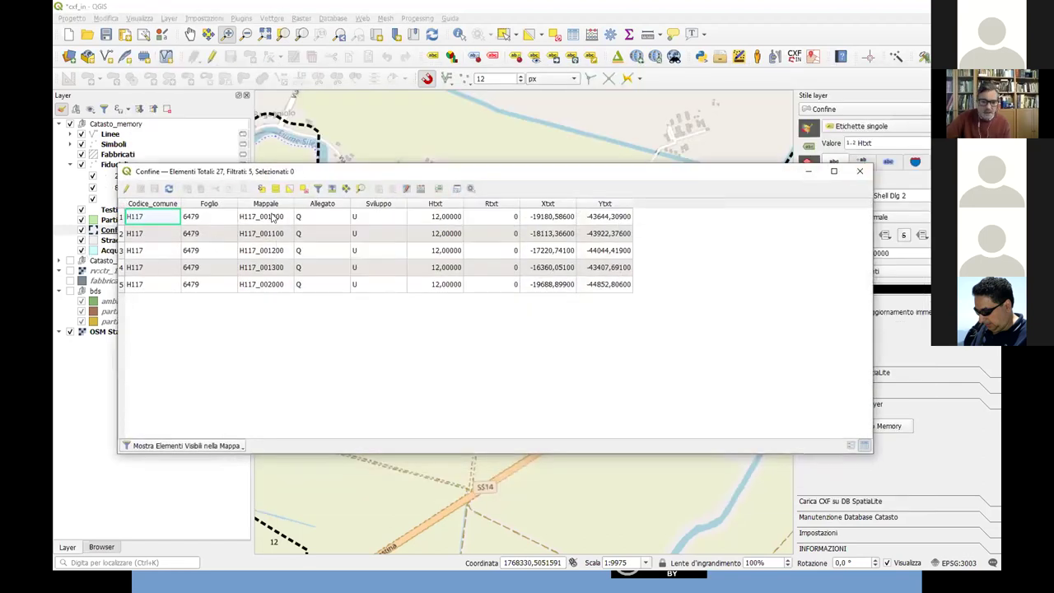
{"action": "key", "text": "Escape"}
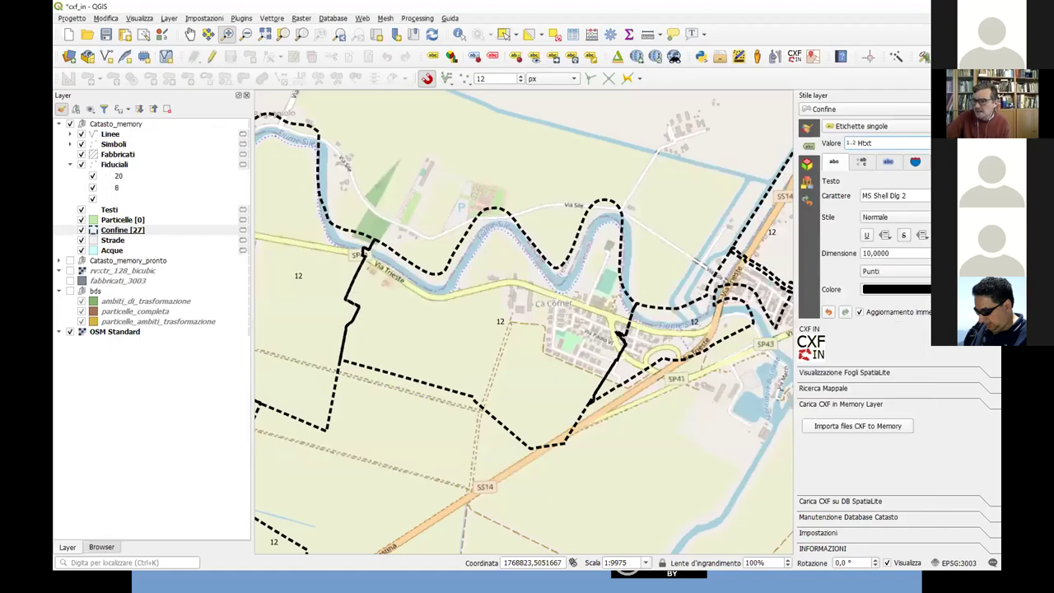
{"action": "left_click", "coordinate": [898, 143]}
{"action": "left_click", "coordinate": [885, 180]}
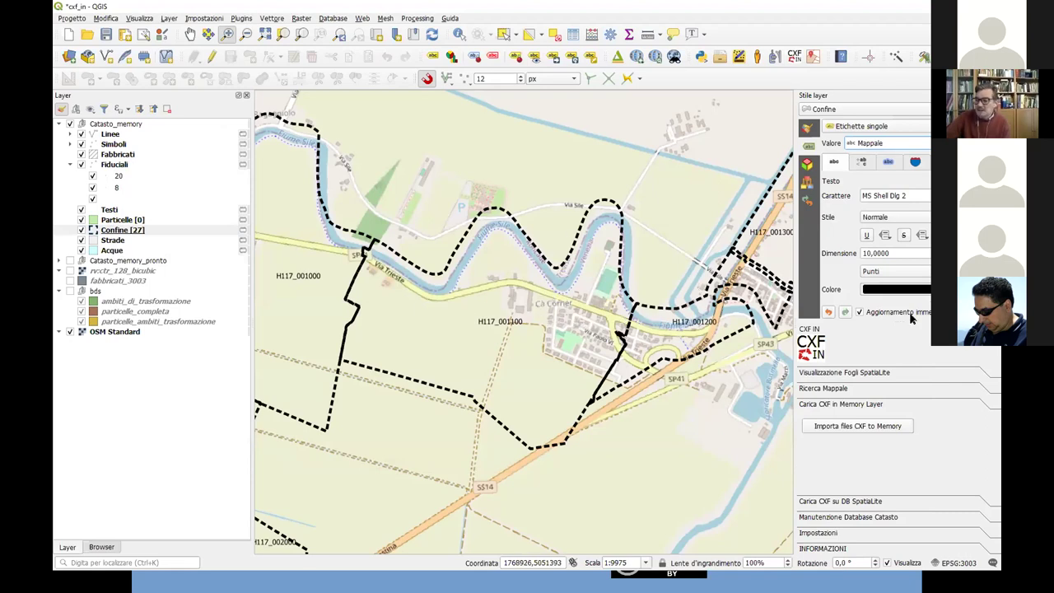
{"action": "left_click_drag", "start_coordinate": [813, 95], "coordinate": [874, 218]}
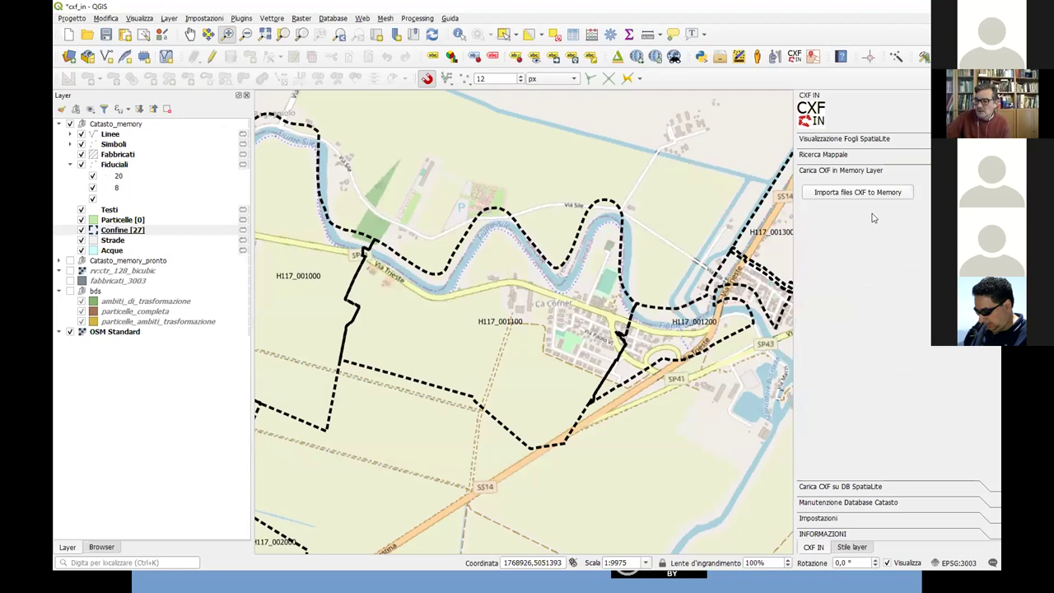
Remove the old Catasto_memory group and its layers.
{"action": "right_click", "coordinate": [107, 125]}
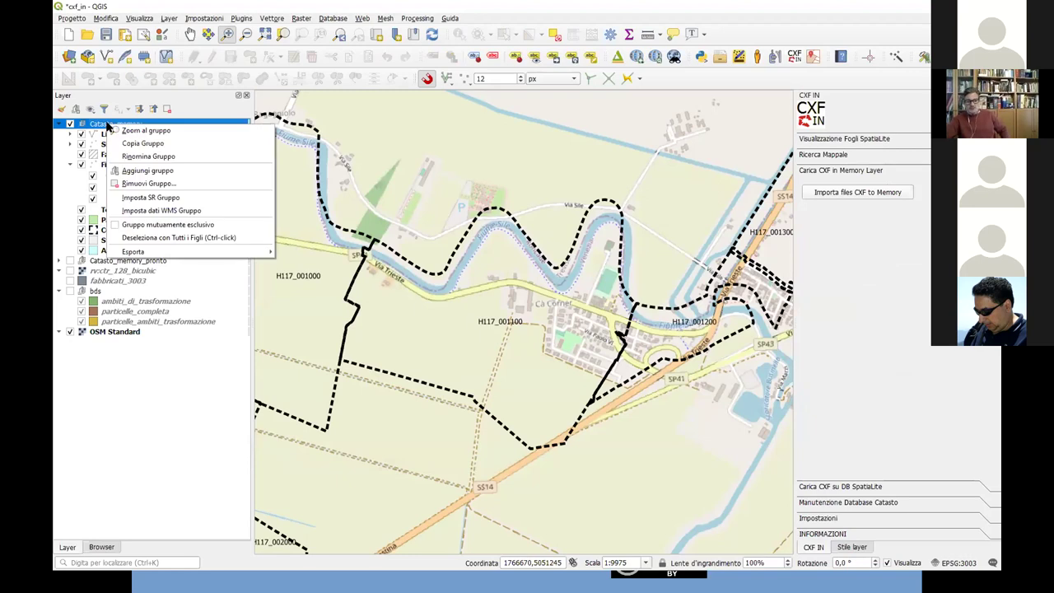
{"action": "left_click", "coordinate": [149, 183]}
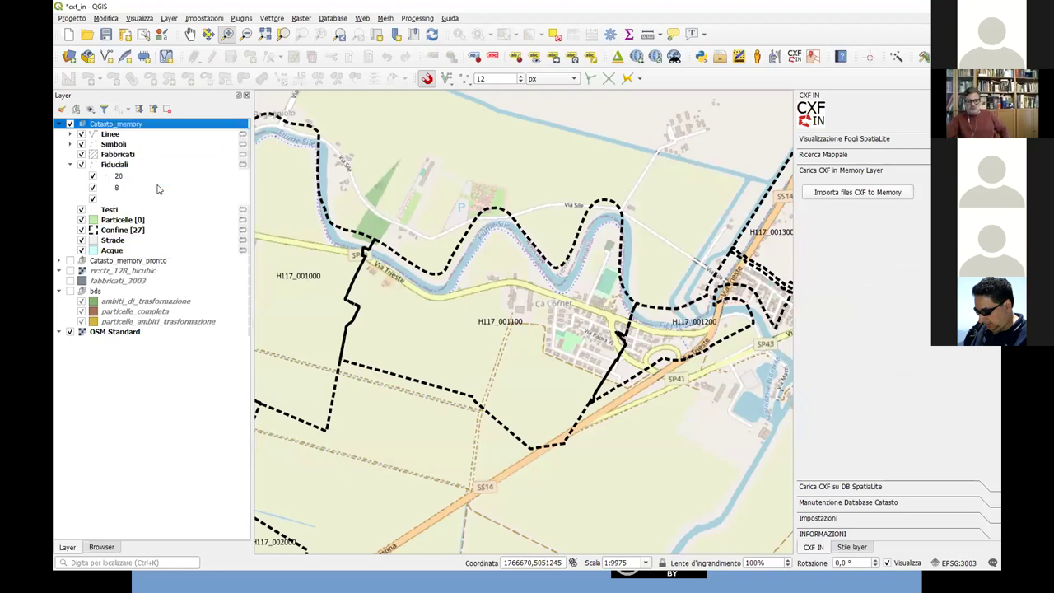
{"action": "left_click", "coordinate": [515, 305]}
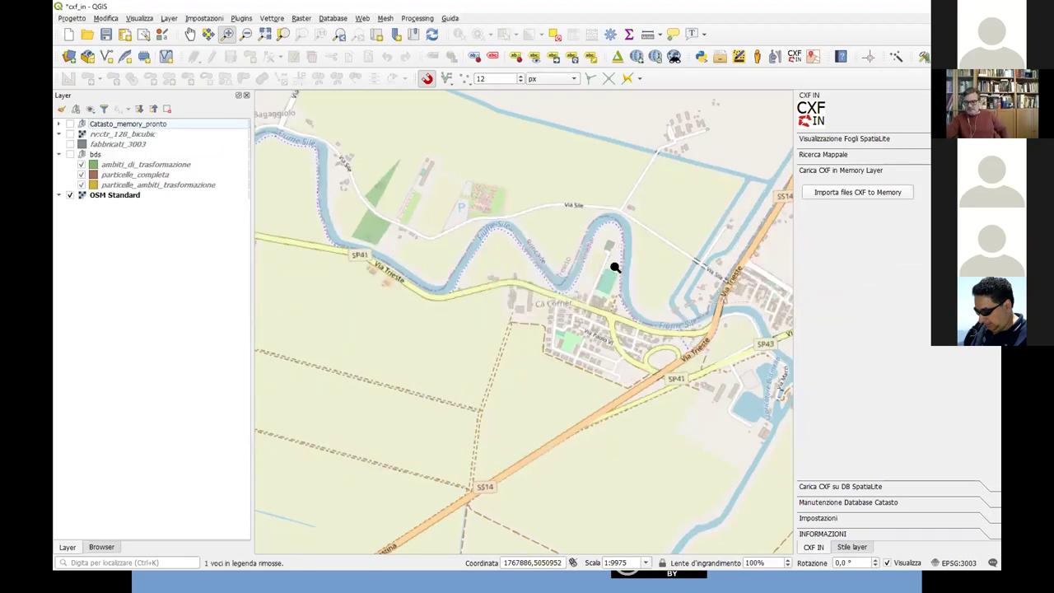
Import H117_001100.cxf and H117_001200.cxf into memory using the user-defined nuovo SR system.
{"action": "left_click", "coordinate": [857, 195]}
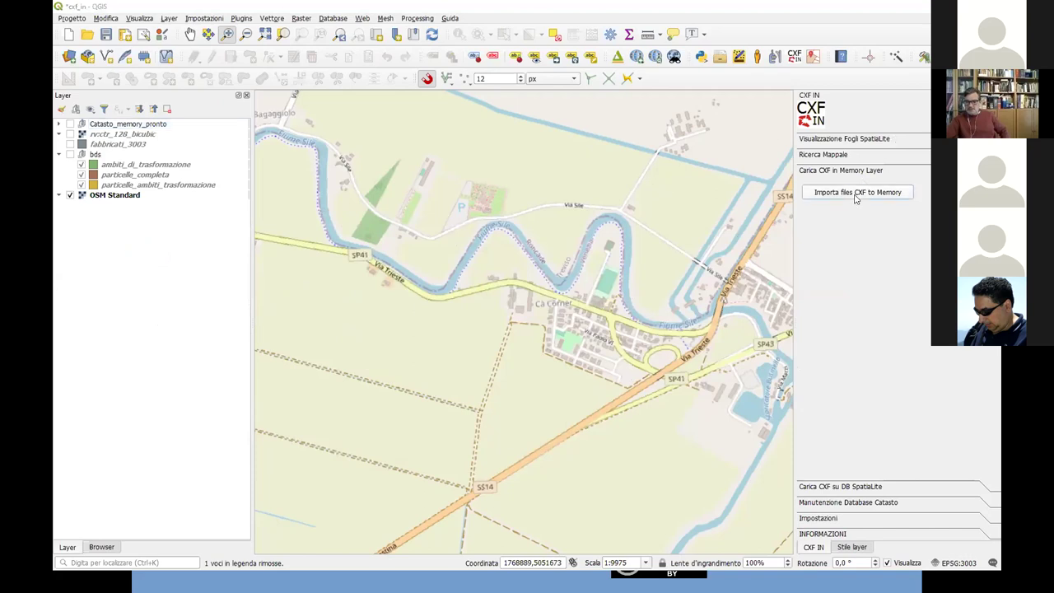
{"action": "left_click", "coordinate": [507, 242]}
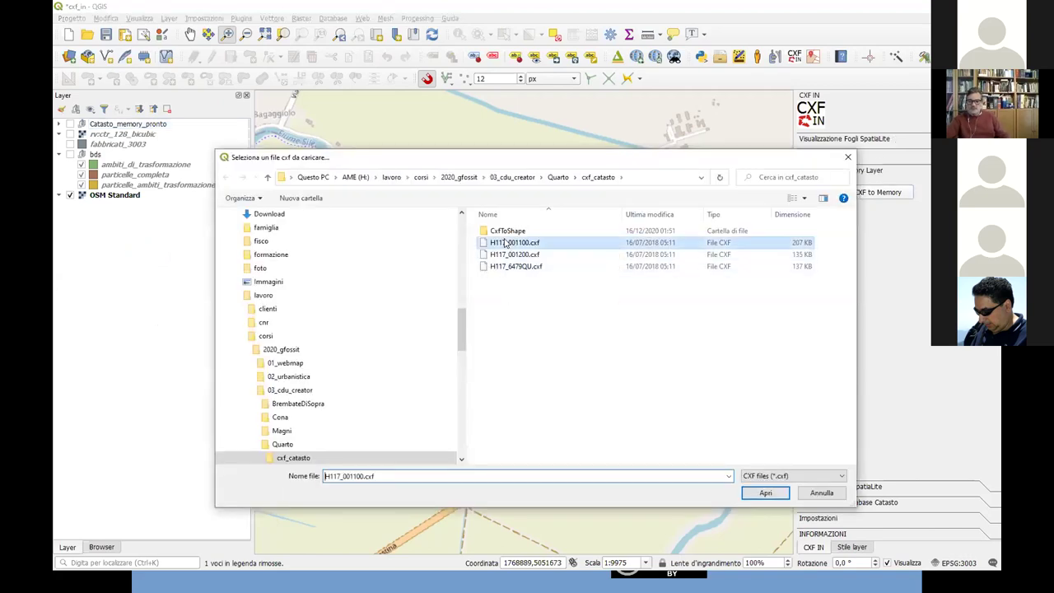
{"action": "left_click", "coordinate": [523, 255], "text": "ctrl"}
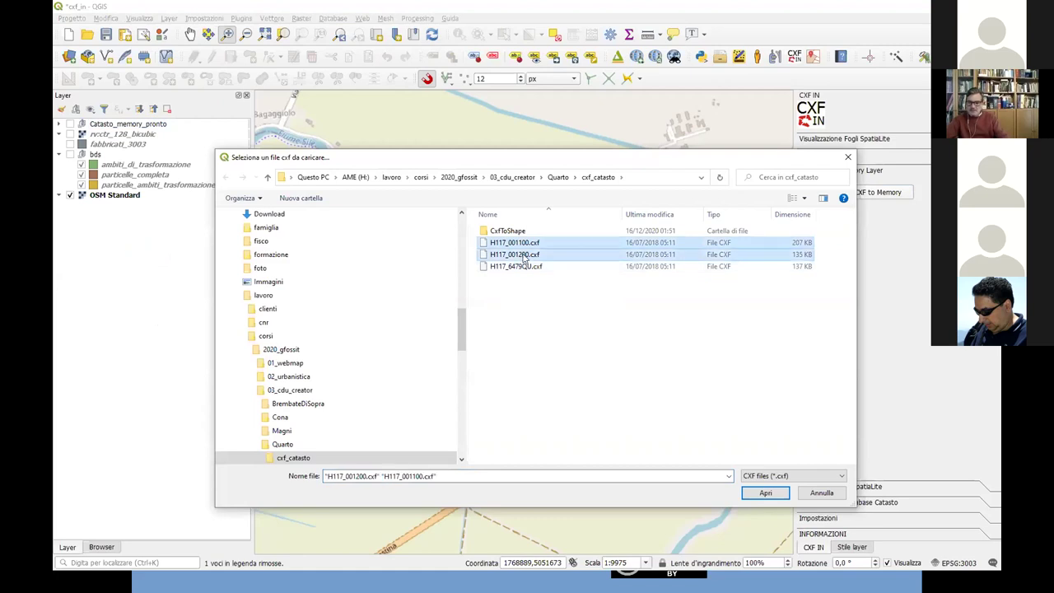
{"action": "left_click", "coordinate": [779, 492]}
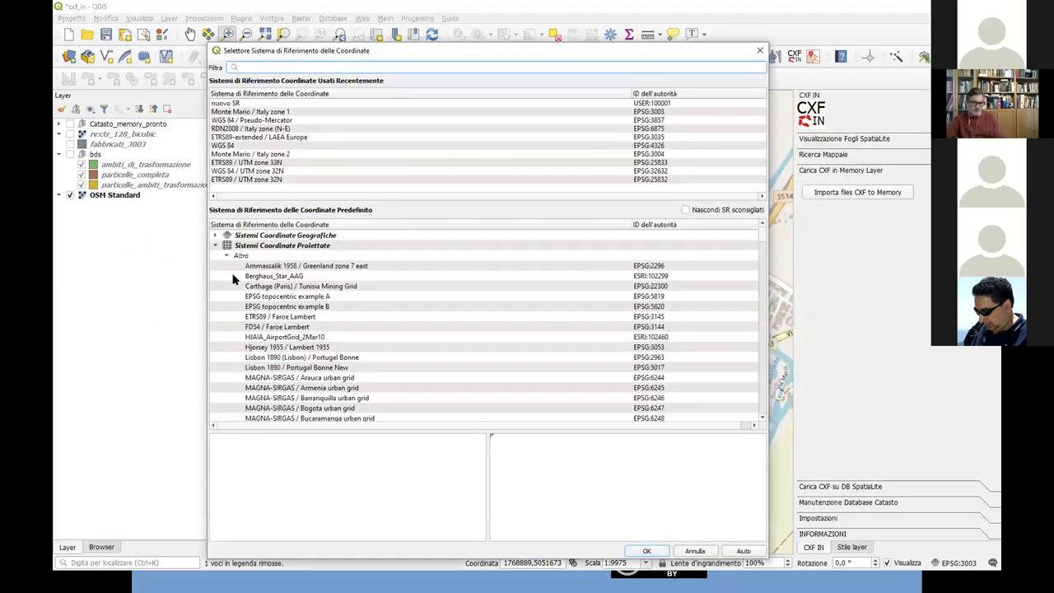
{"action": "left_click", "coordinate": [215, 247]}
{"action": "left_click", "coordinate": [215, 256]}
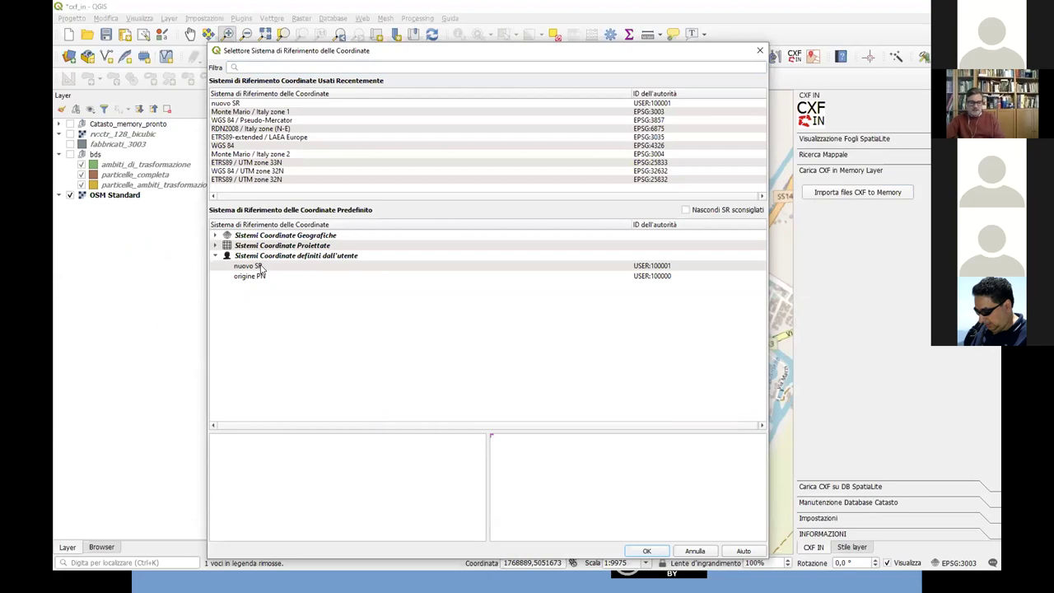
{"action": "left_click", "coordinate": [260, 267]}
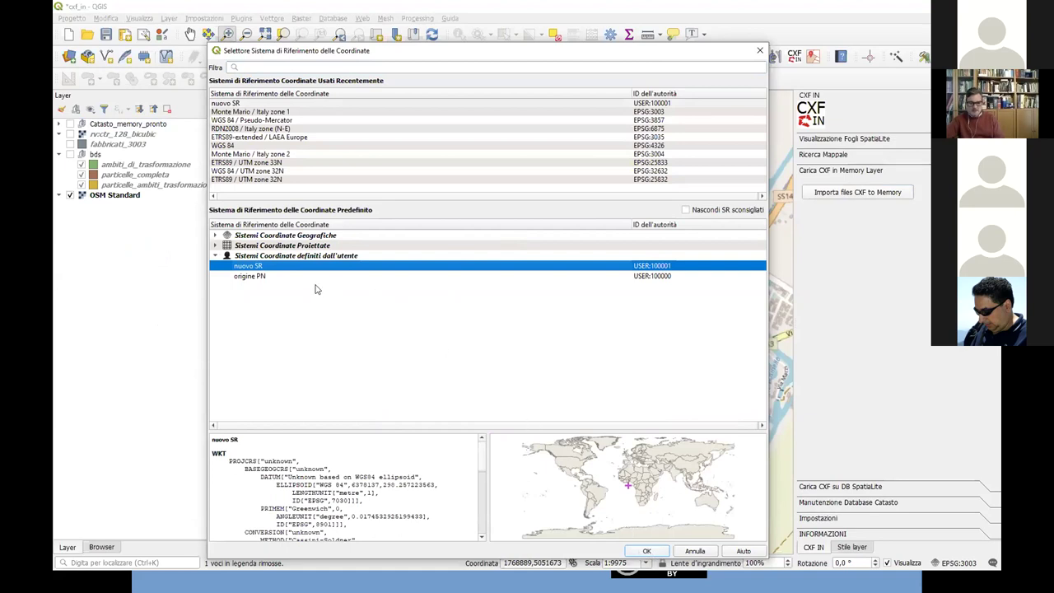
{"action": "scroll", "coordinate": [385, 500], "scroll_direction": "down", "scroll_amount": 10}
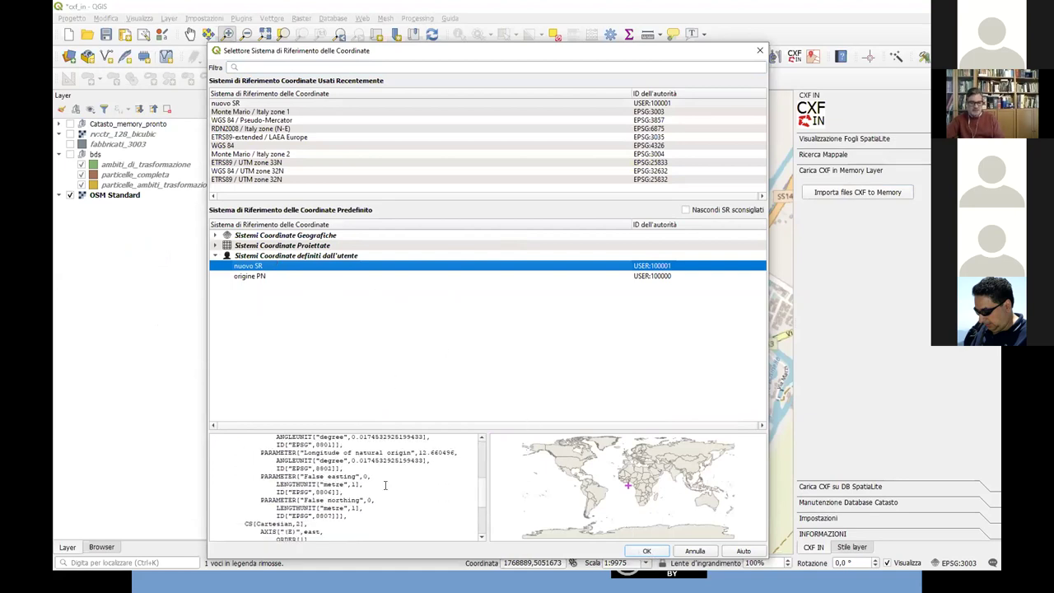
{"action": "scroll", "coordinate": [313, 491], "scroll_direction": "up", "scroll_amount": 1}
{"action": "scroll", "coordinate": [311, 490], "scroll_direction": "down", "scroll_amount": 1}
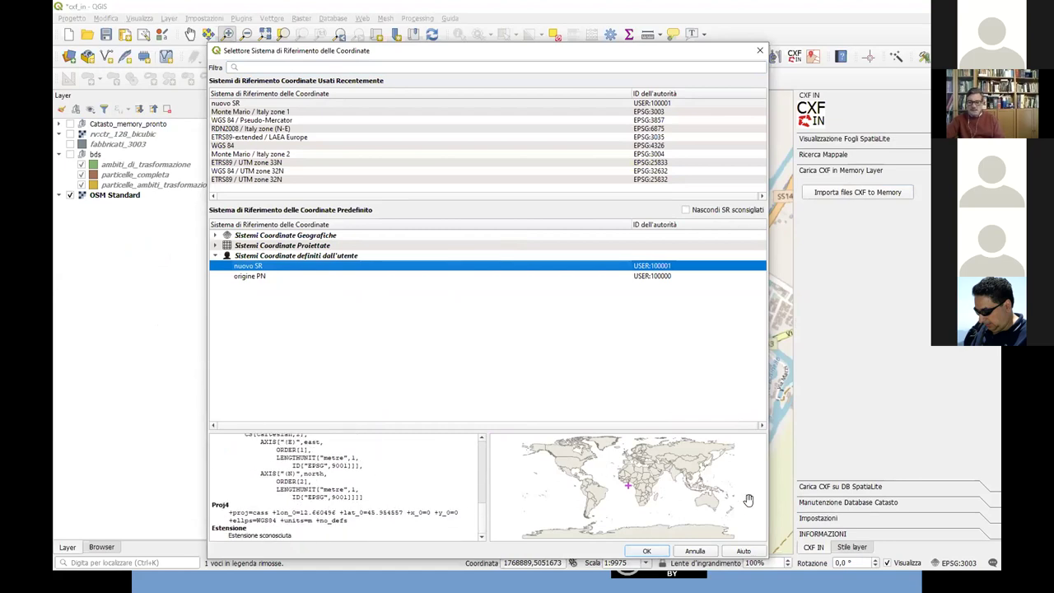
{"action": "left_click", "coordinate": [647, 551]}
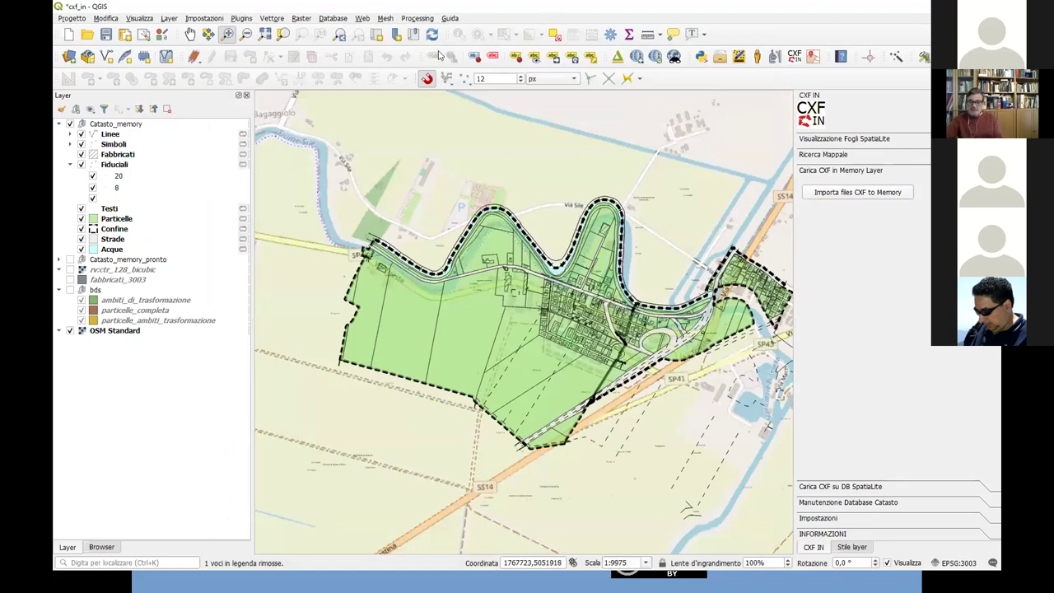
Zoom in on the village around Ca Corner and glance at the panels and toolbars list.
{"action": "left_click", "coordinate": [230, 34]}
{"action": "left_click", "coordinate": [524, 298]}
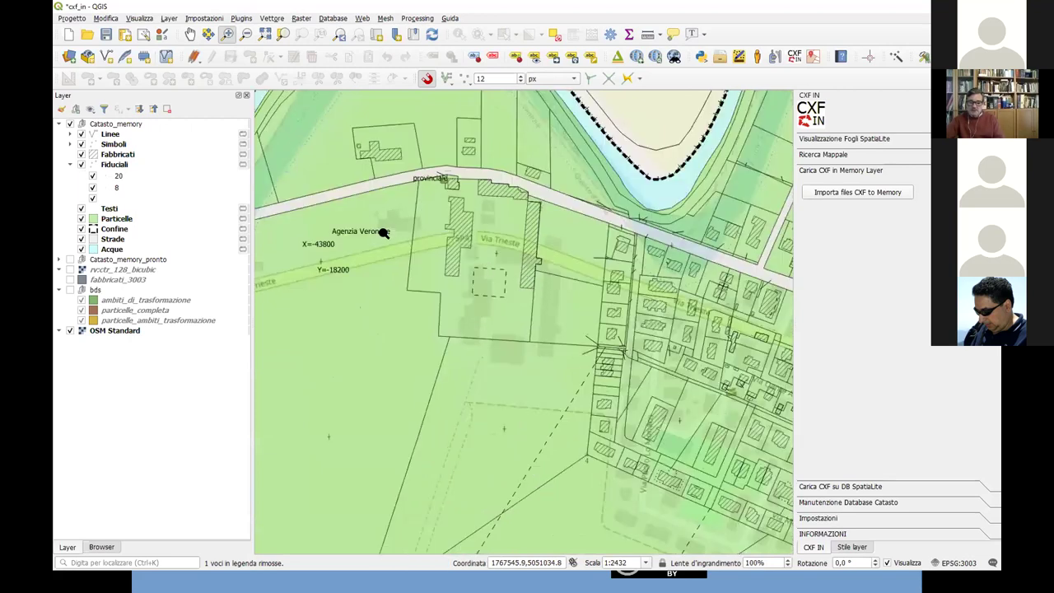
{"action": "scroll", "coordinate": [384, 233], "scroll_direction": "down", "scroll_amount": 1}
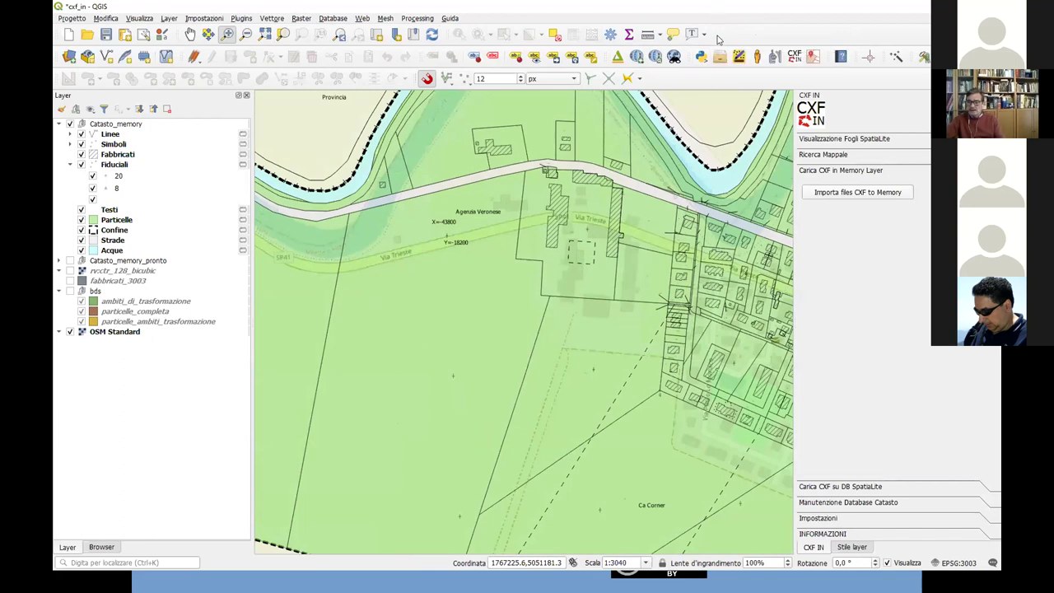
{"action": "right_click", "coordinate": [716, 36]}
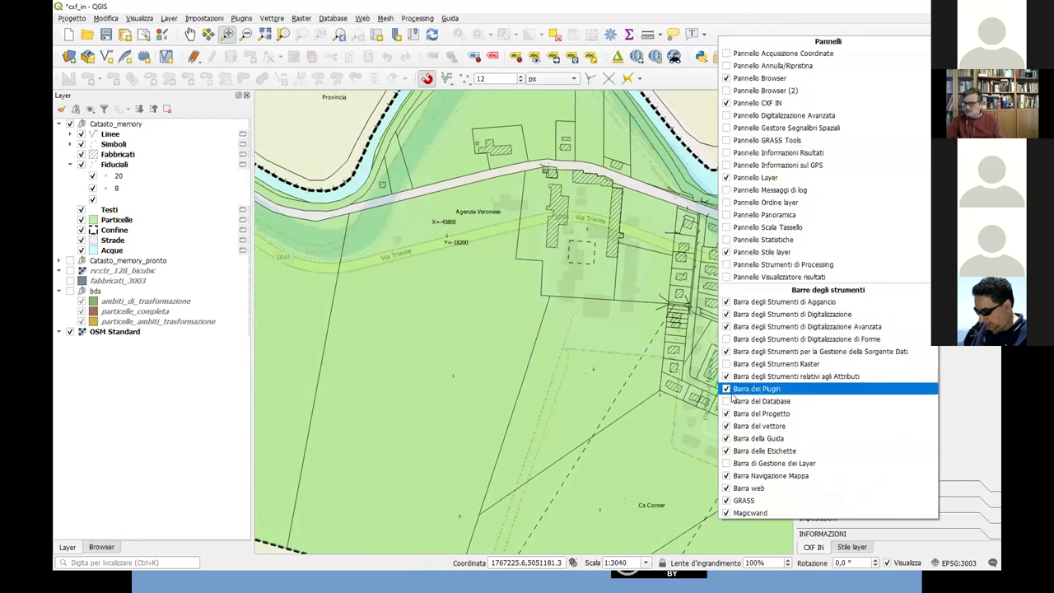
{"action": "key", "text": "Escape"}
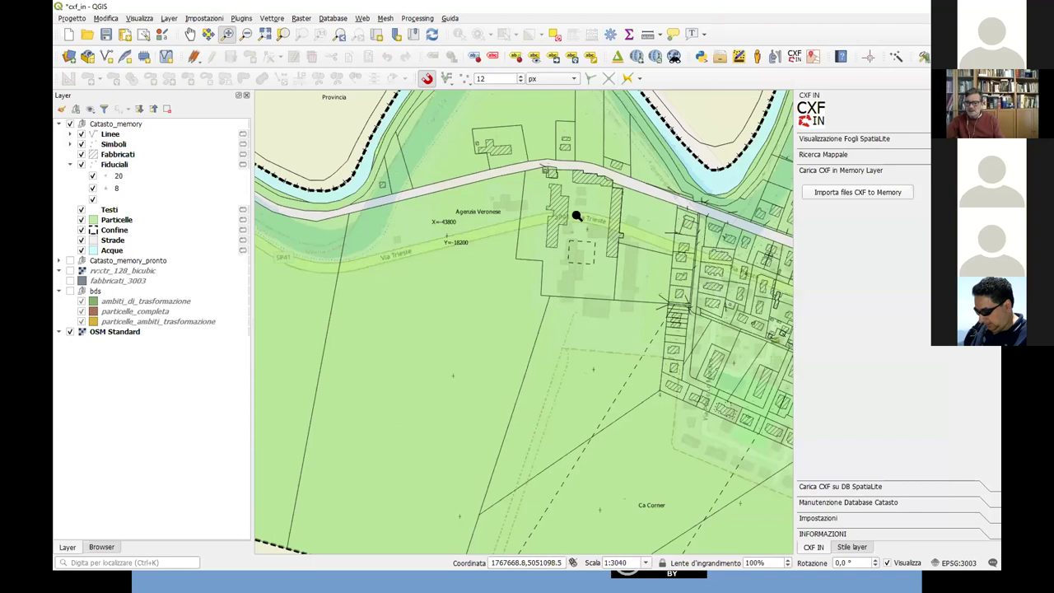
Identify the Particelle parcel south of Via Trieste (Foglio 0011, Mappale 36), then zoom back out.
{"action": "left_click", "coordinate": [146, 221]}
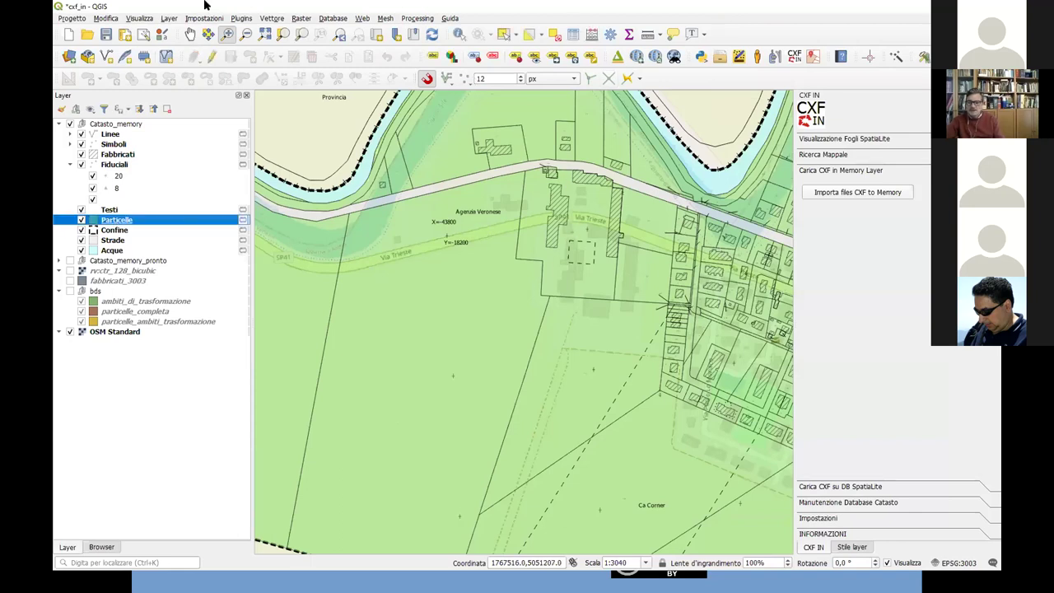
{"action": "key", "text": "ctrl+shift+i"}
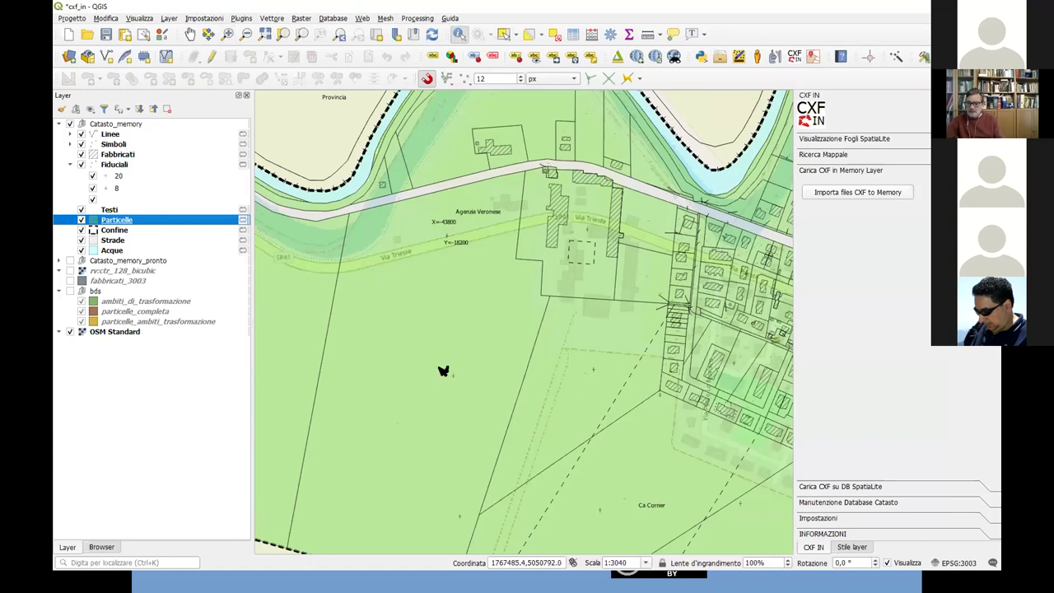
{"action": "left_click", "coordinate": [440, 350]}
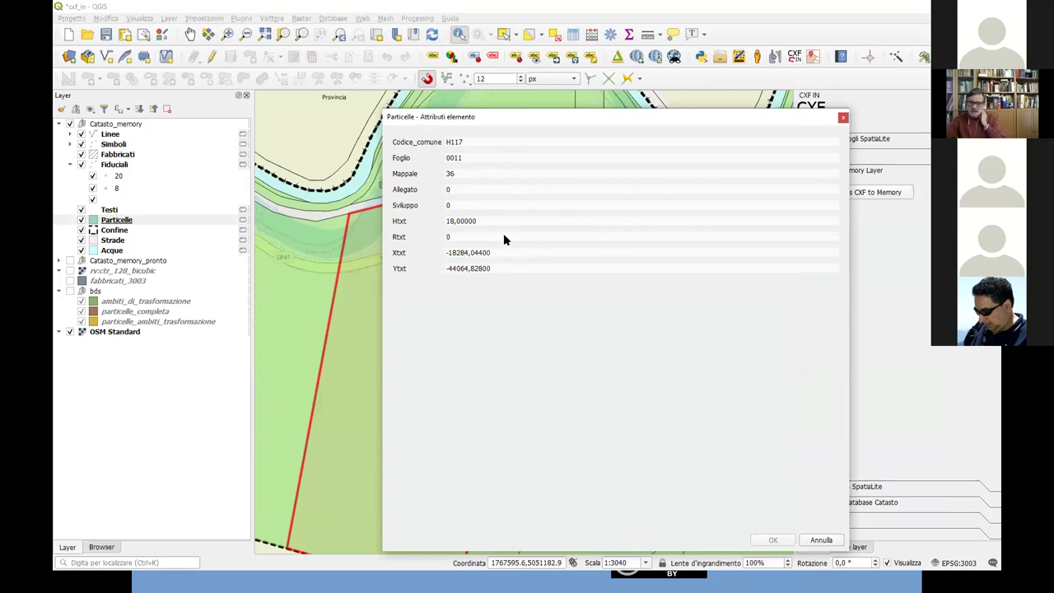
{"action": "left_click", "coordinate": [843, 120]}
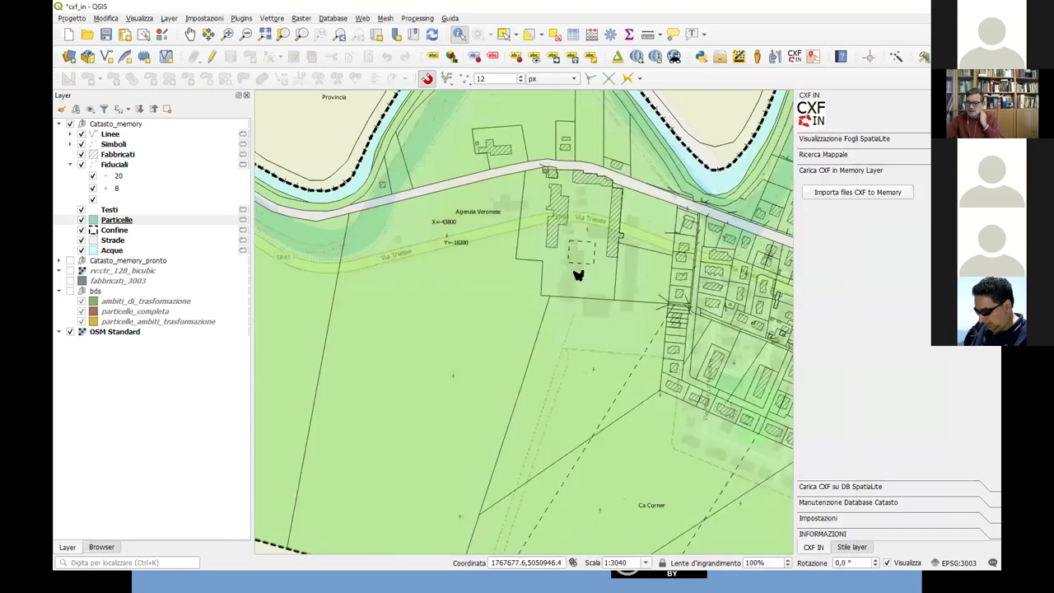
{"action": "scroll", "coordinate": [577, 284], "scroll_direction": "down", "scroll_amount": 2}
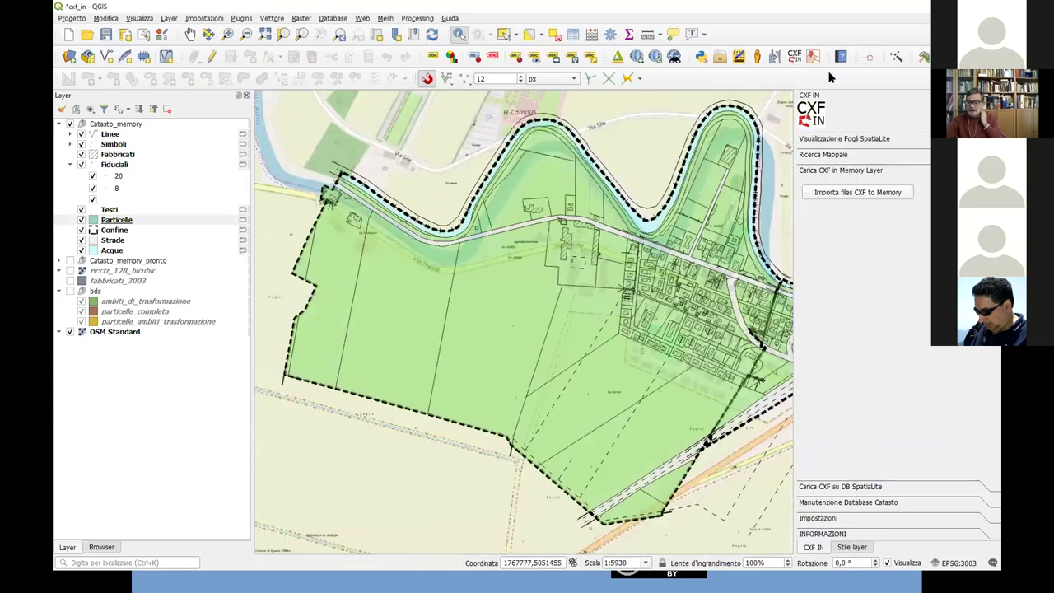
{"action": "left_click", "coordinate": [774, 56]}
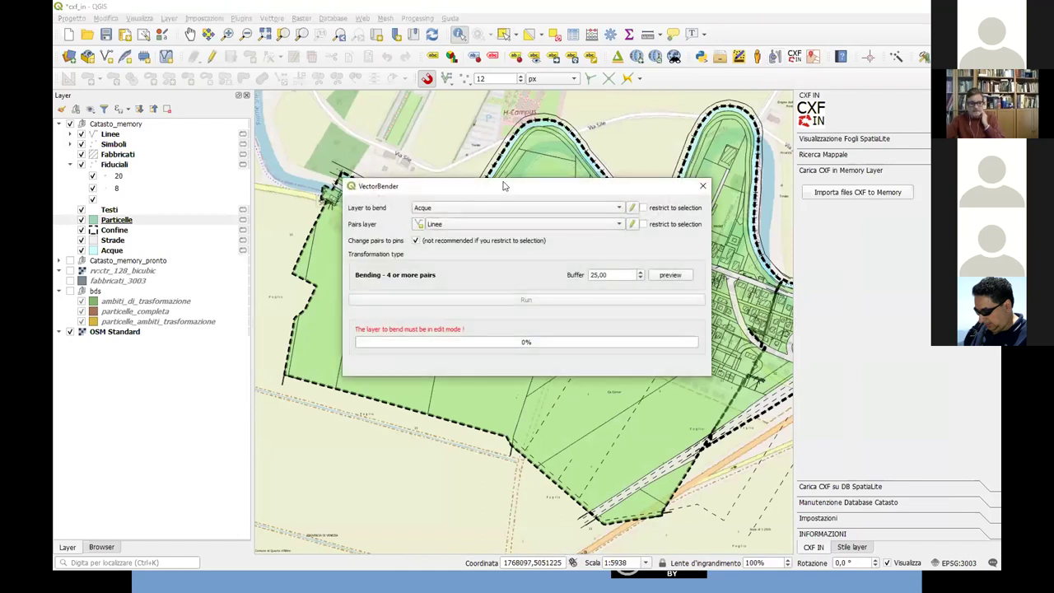
{"action": "left_click_drag", "start_coordinate": [505, 186], "coordinate": [651, 179]}
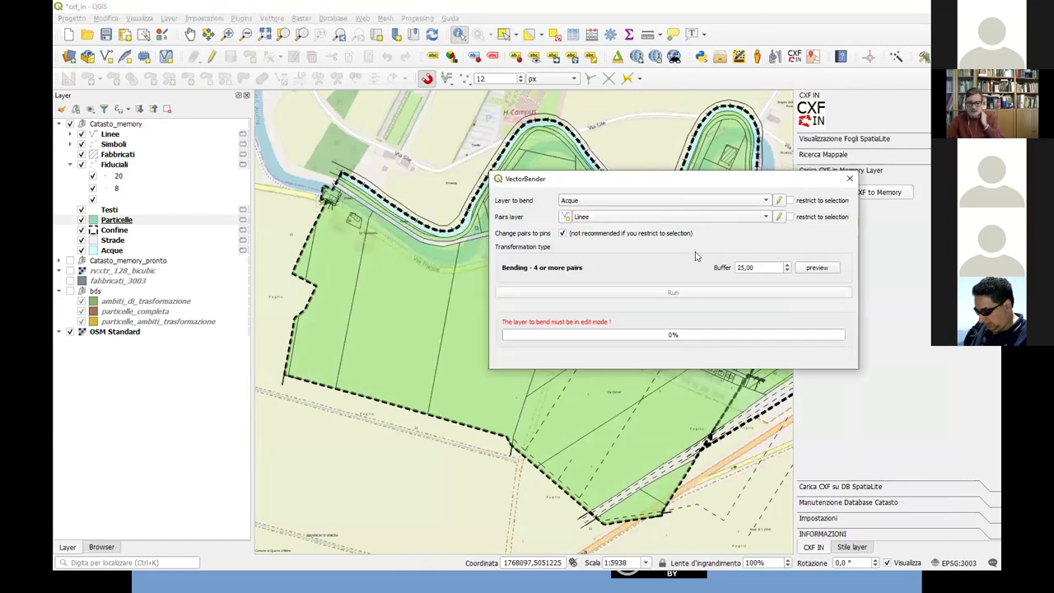
{"action": "left_click", "coordinate": [850, 178]}
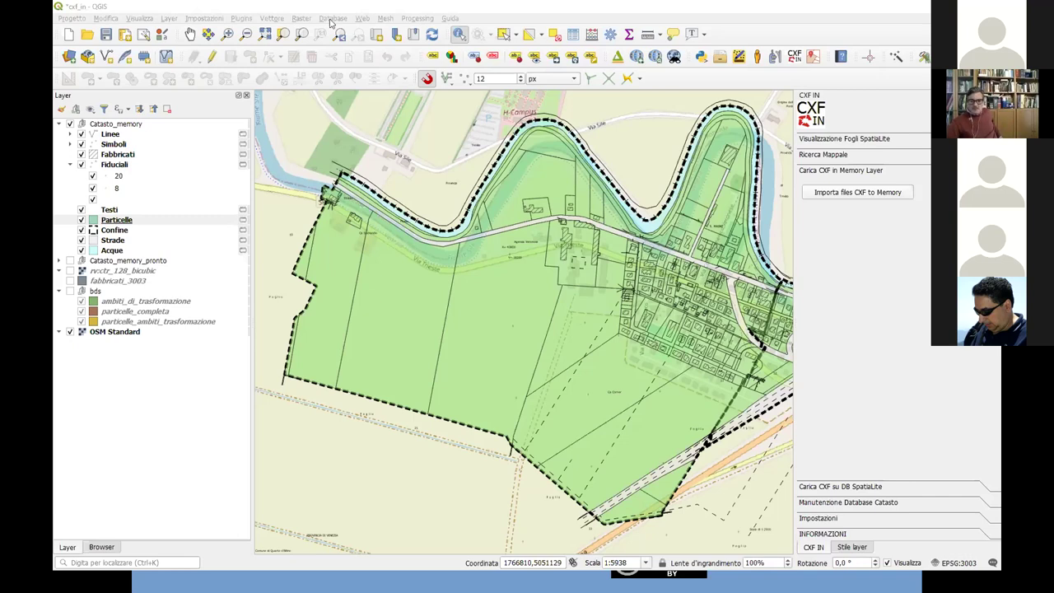
Open Proiezioni Personalizzate and widen it to inspect nuovo SR's false easting and northing parameters.
{"action": "left_click", "coordinate": [272, 18]}
{"action": "mouse_move", "coordinate": [241, 19]}
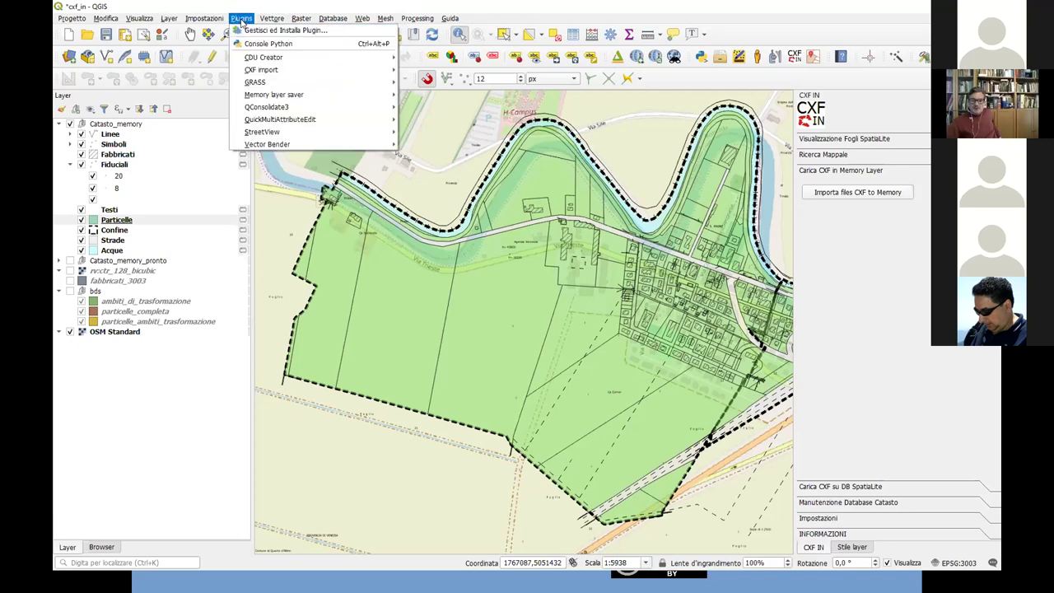
{"action": "mouse_move", "coordinate": [206, 18]}
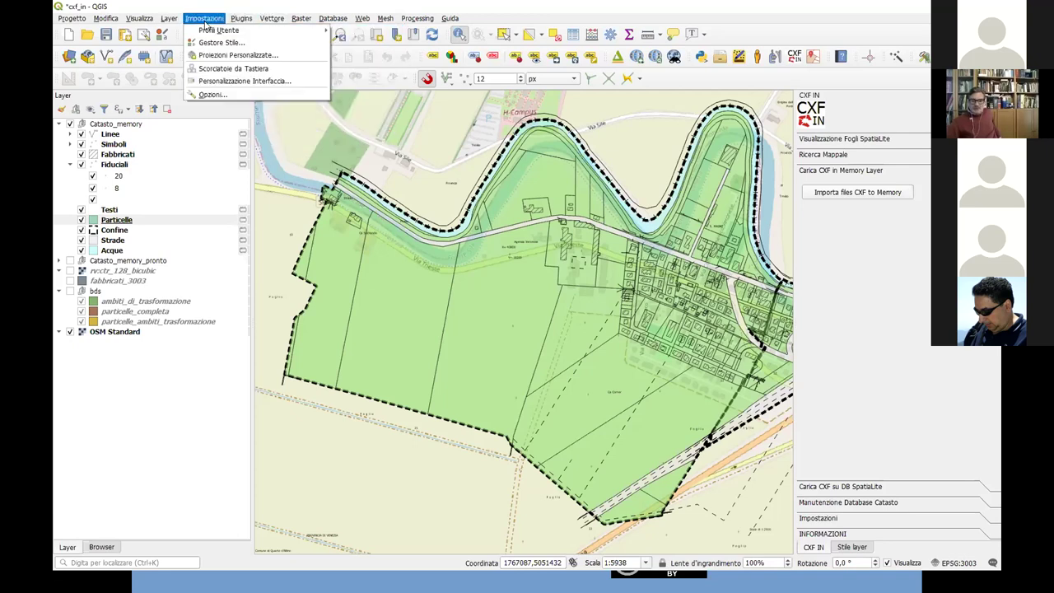
{"action": "left_click", "coordinate": [222, 55]}
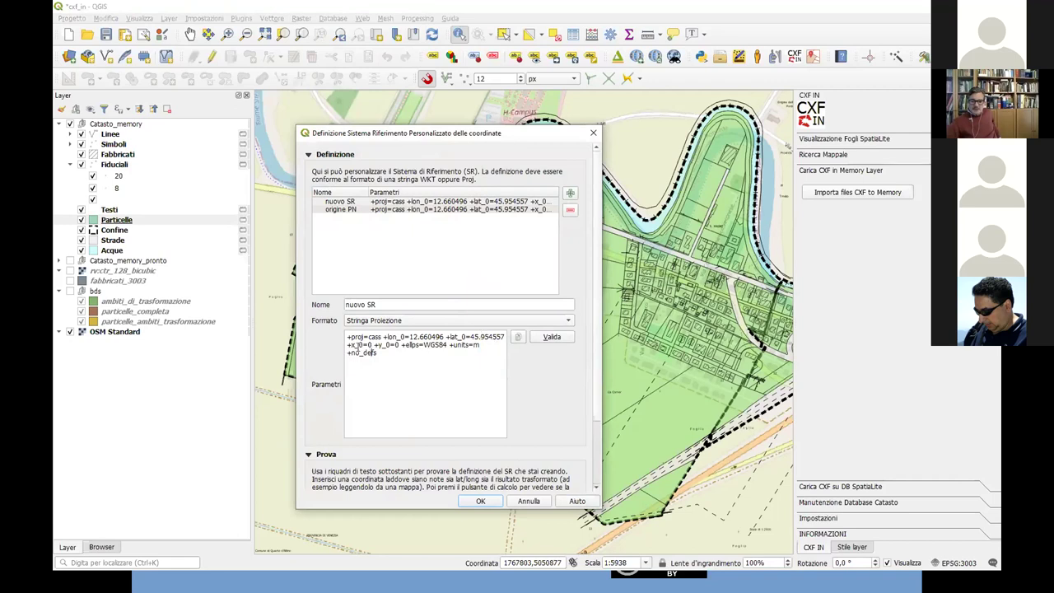
{"action": "left_click_drag", "start_coordinate": [353, 345], "coordinate": [399, 345]}
{"action": "left_click", "coordinate": [399, 345]}
{"action": "left_click_drag", "start_coordinate": [601, 453], "coordinate": [737, 453]}
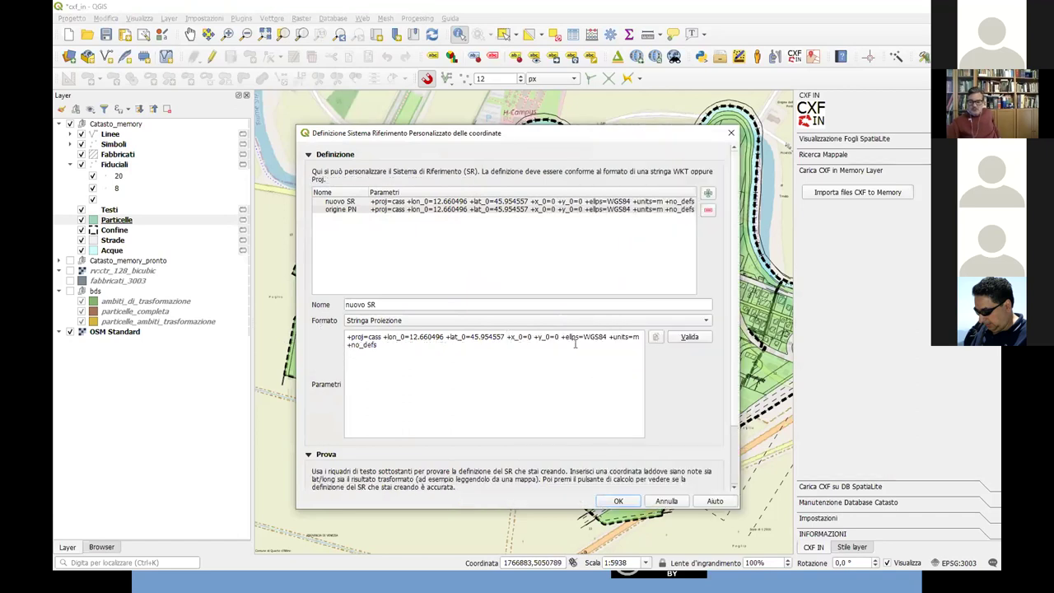
{"action": "left_click", "coordinate": [518, 339]}
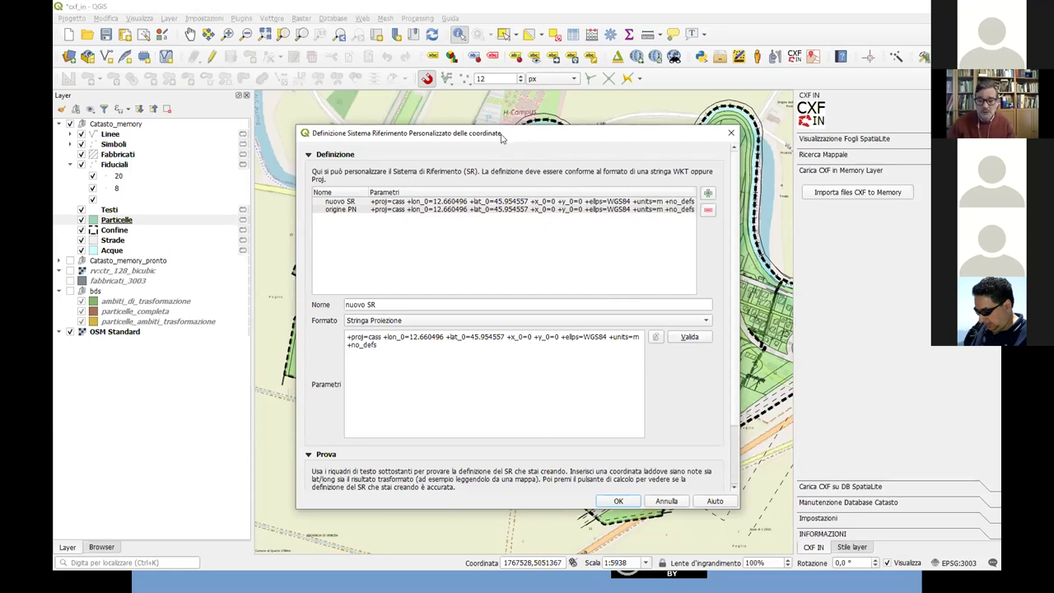
Check lon_0 12.660496 and lat_0 45.954557 in the proj string, then switch to TopGeometri.
{"action": "left_click_drag", "start_coordinate": [507, 136], "coordinate": [455, 123]}
{"action": "left_click", "coordinate": [454, 325]}
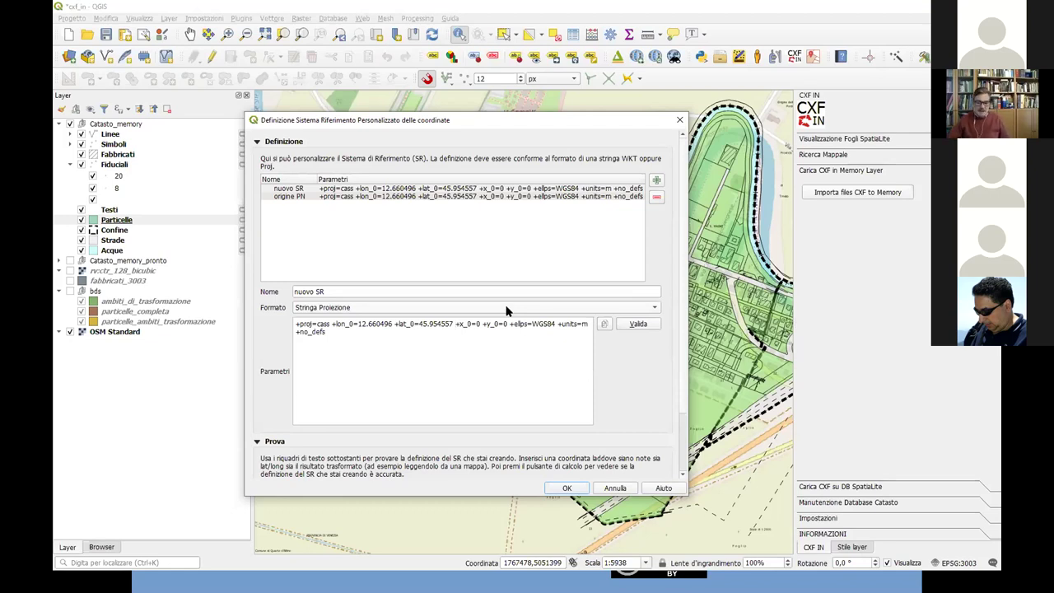
{"action": "left_click_drag", "start_coordinate": [357, 323], "coordinate": [392, 325]}
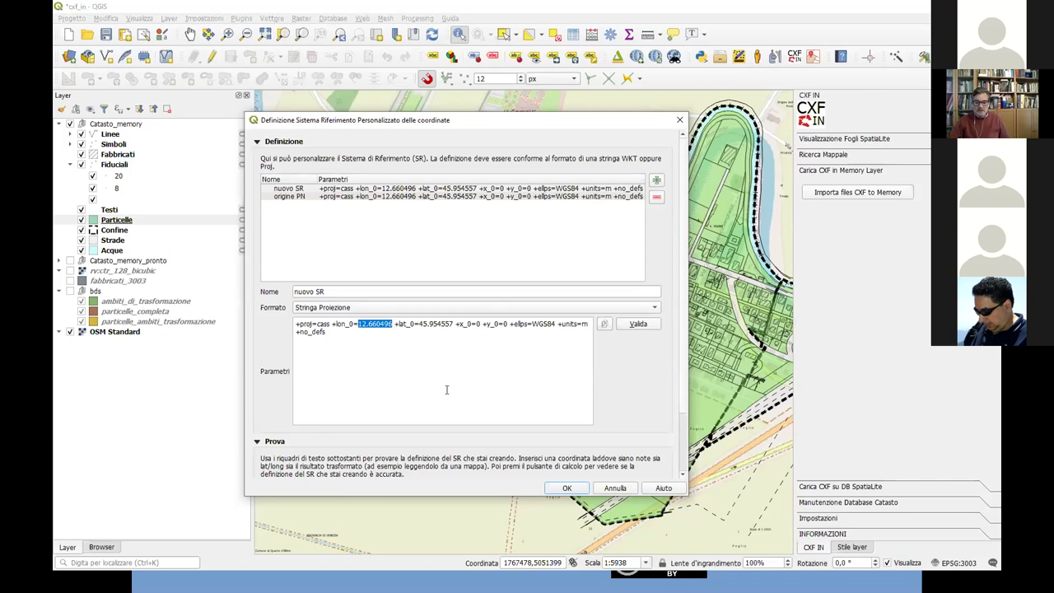
{"action": "left_click", "coordinate": [421, 323]}
{"action": "left_click_drag", "start_coordinate": [418, 323], "coordinate": [455, 324]}
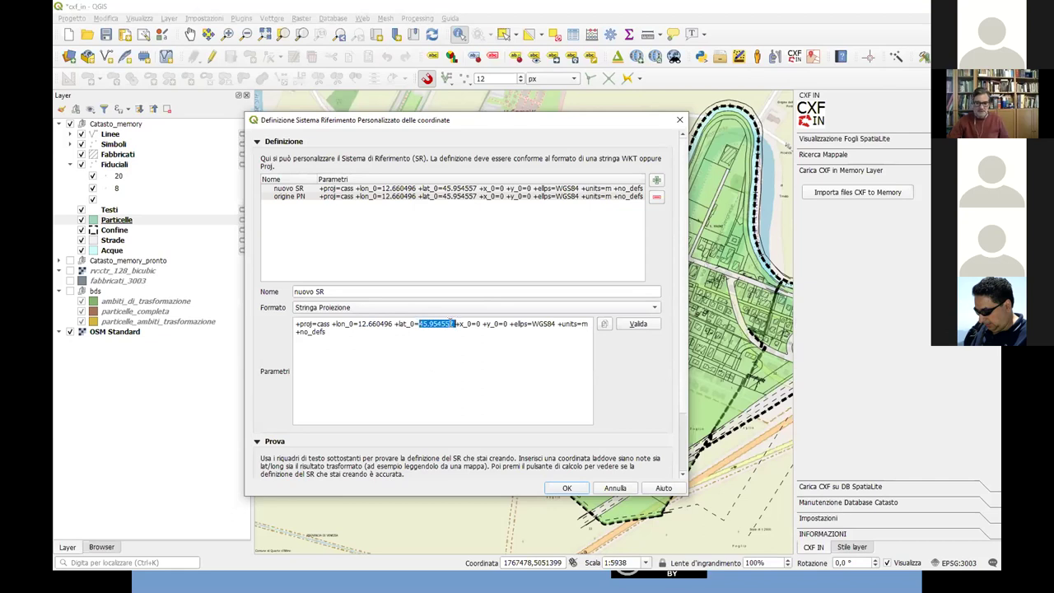
{"action": "left_click", "coordinate": [360, 324]}
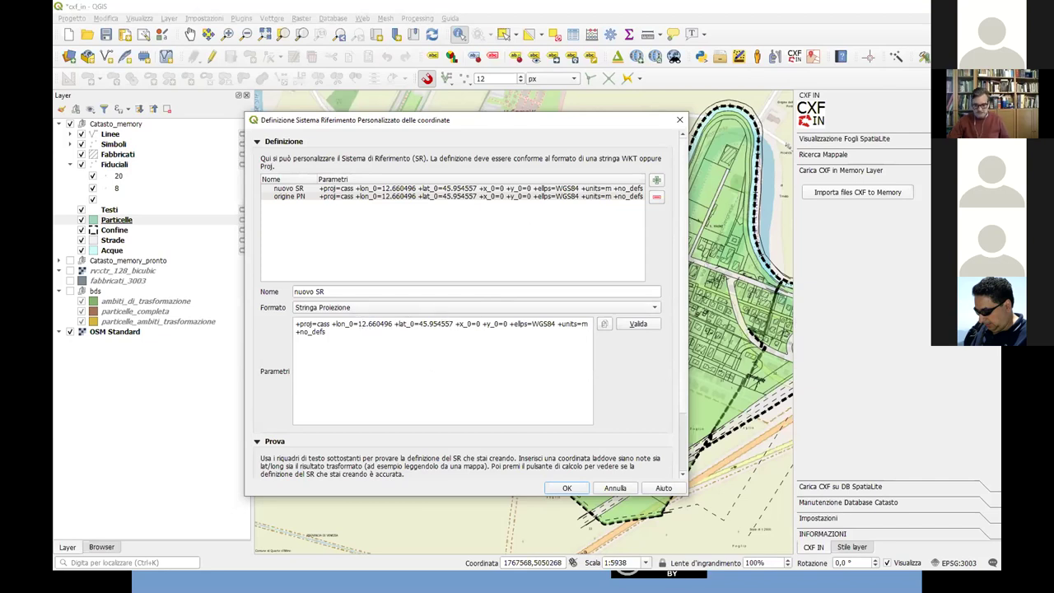
{"action": "key", "text": "alt+Tab"}
{"action": "key", "text": "alt+Tab"}
{"action": "key", "text": "alt+Tab"}
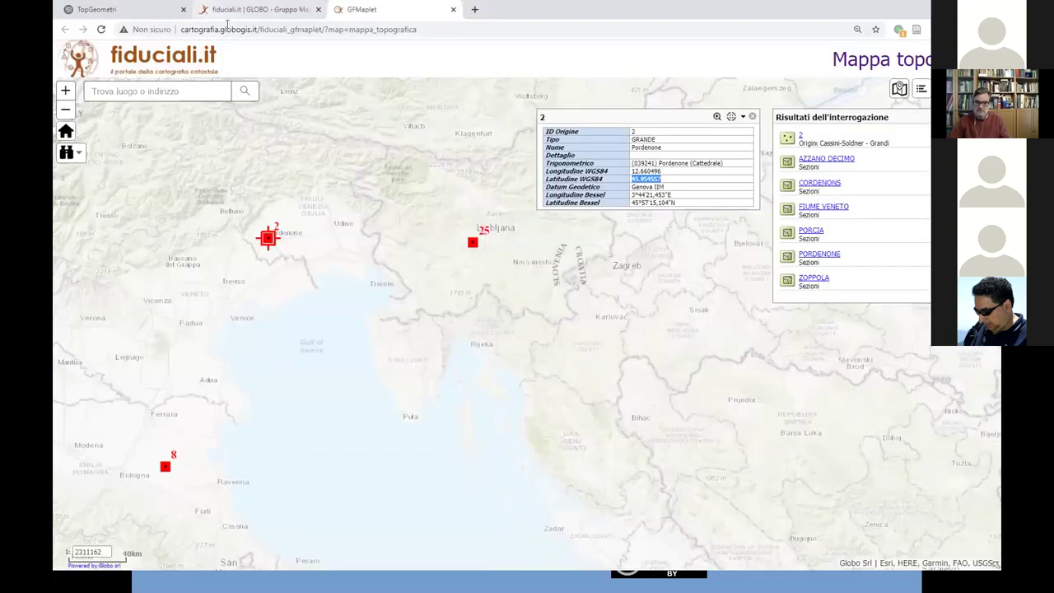
{"action": "left_click", "coordinate": [151, 11]}
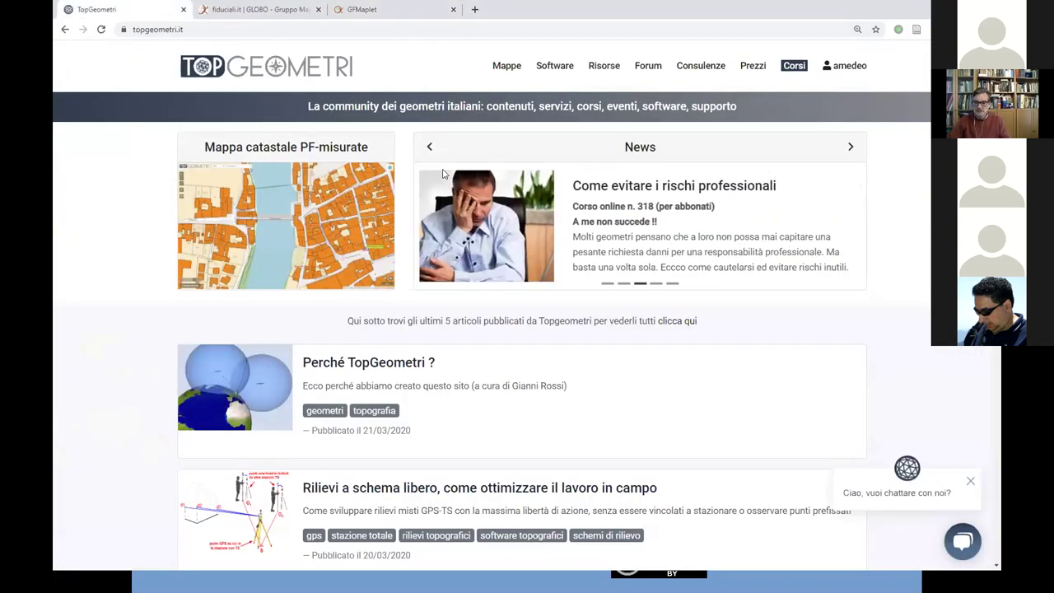
Open the TopGeometri cadastral map viewer and zoom east of Venice onto fiducials PF03 and PF02.
{"action": "left_click", "coordinate": [356, 189]}
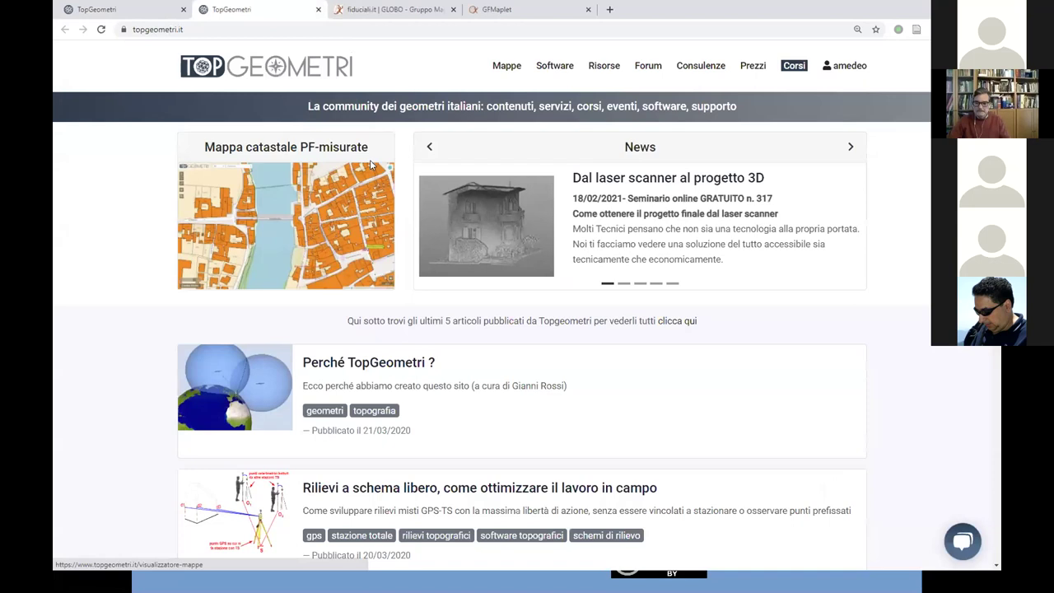
{"action": "left_click", "coordinate": [347, 189]}
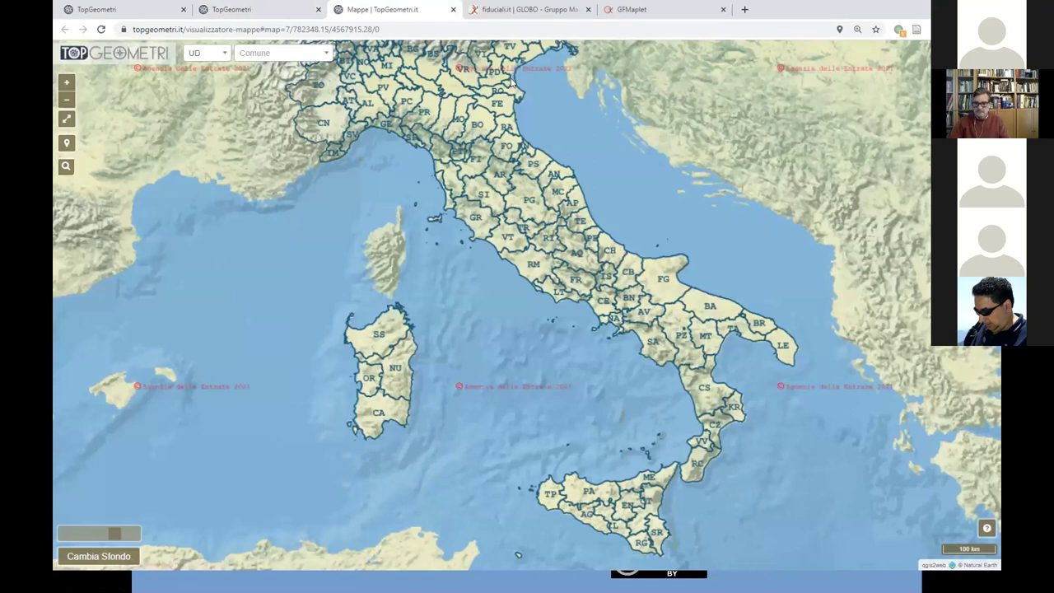
{"action": "left_click_drag", "start_coordinate": [510, 82], "coordinate": [508, 256]}
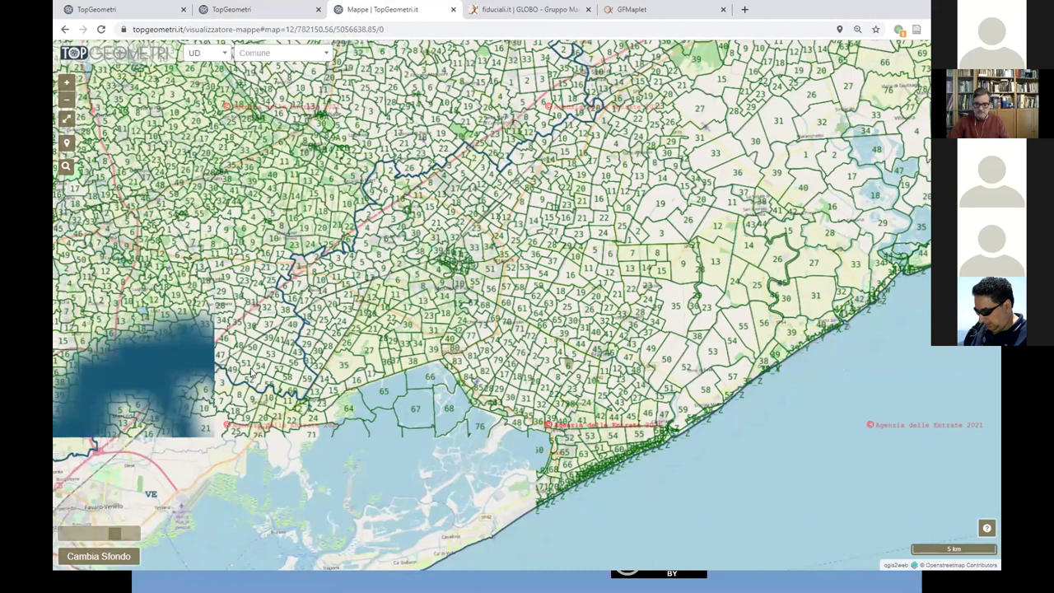
{"action": "left_click_drag", "start_coordinate": [246, 368], "coordinate": [379, 418]}
{"action": "left_click_drag", "start_coordinate": [373, 422], "coordinate": [374, 421]}
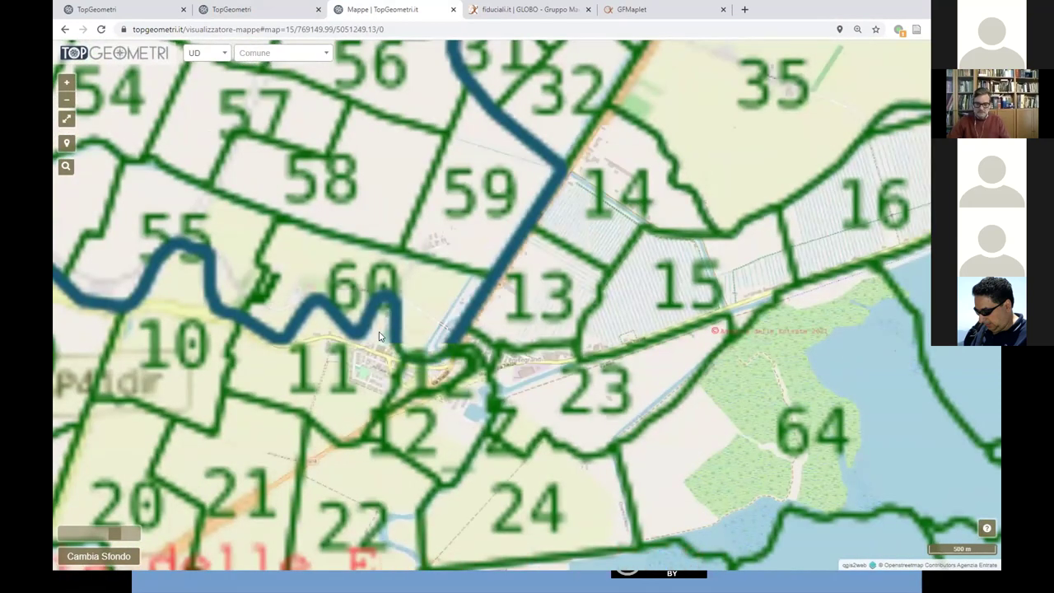
{"action": "scroll", "coordinate": [381, 338], "scroll_direction": "up", "scroll_amount": 3}
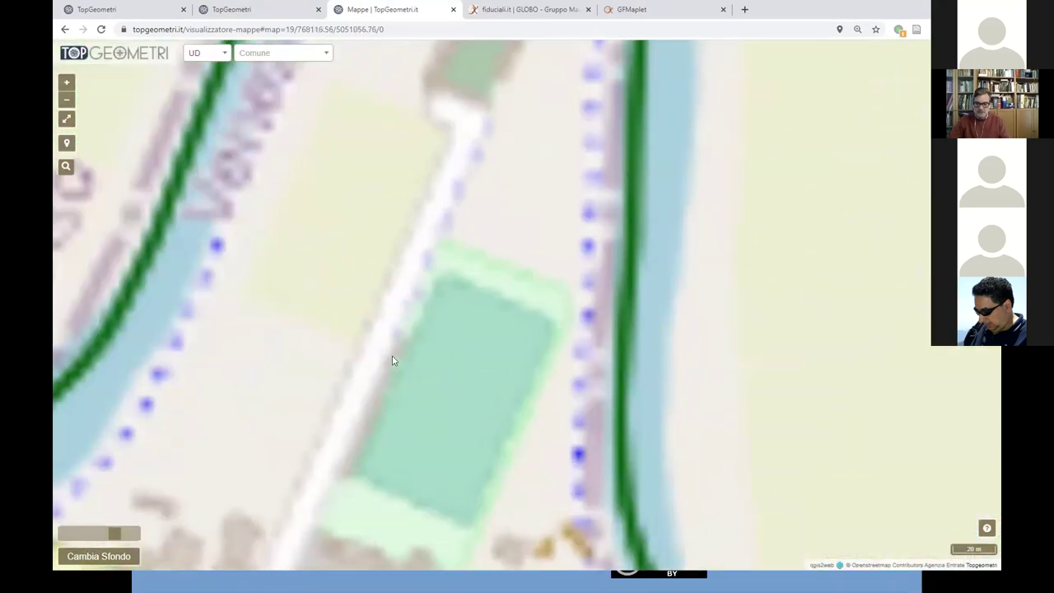
{"action": "scroll", "coordinate": [391, 360], "scroll_direction": "down", "scroll_amount": 1}
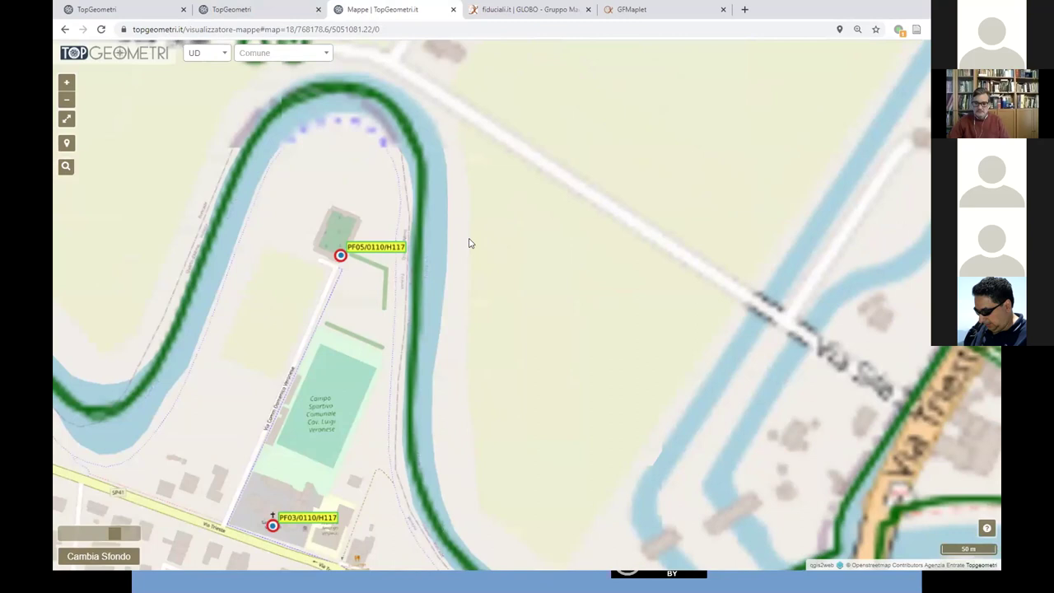
{"action": "left_click_drag", "start_coordinate": [469, 243], "coordinate": [595, 184]}
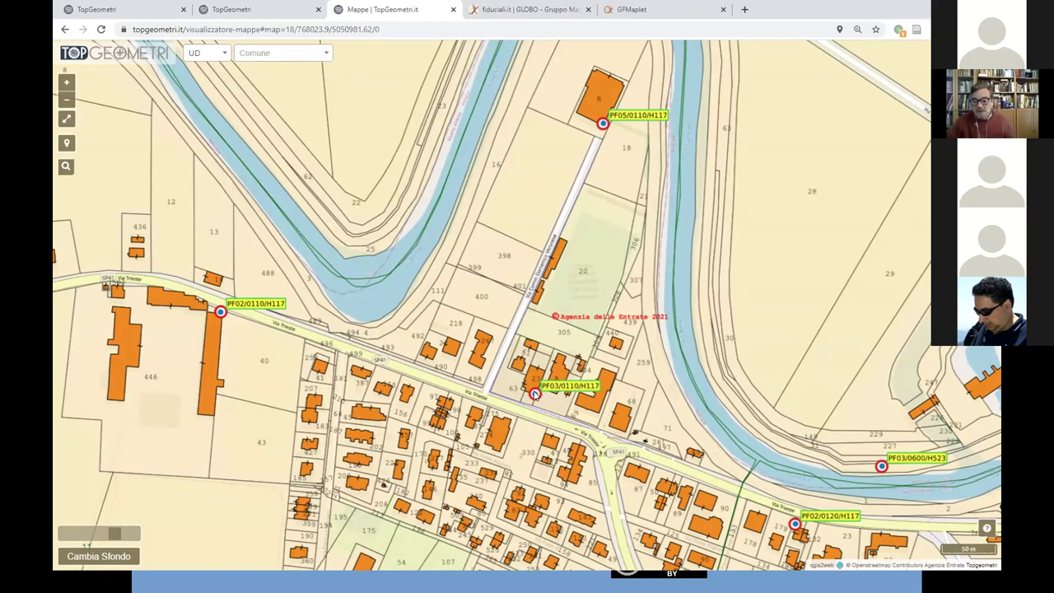
Open fiducial PF03/0110/H117's details and select its Lon/Lat and Gauss-Boaga coordinates.
{"action": "left_click", "coordinate": [535, 395]}
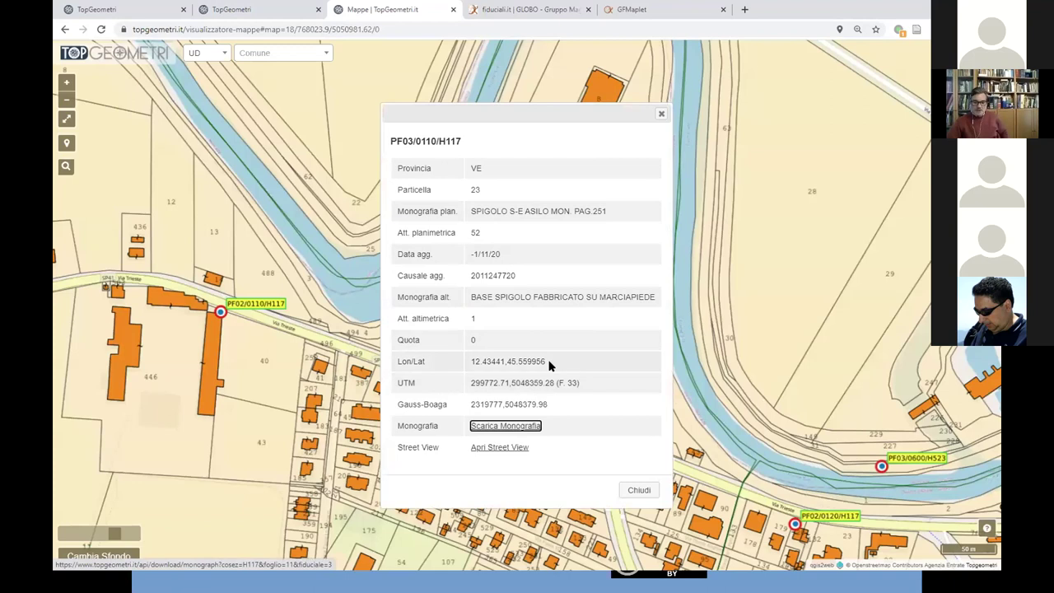
{"action": "left_click_drag", "start_coordinate": [550, 365], "coordinate": [470, 362]}
{"action": "left_click_drag", "start_coordinate": [529, 113], "coordinate": [330, 73]}
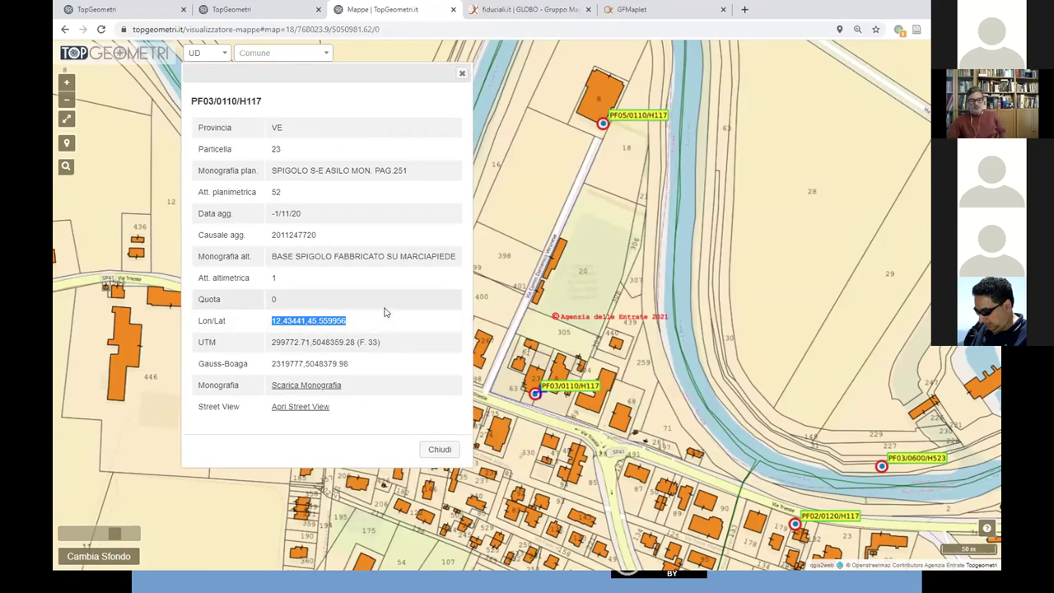
{"action": "left_click_drag", "start_coordinate": [352, 368], "coordinate": [263, 360]}
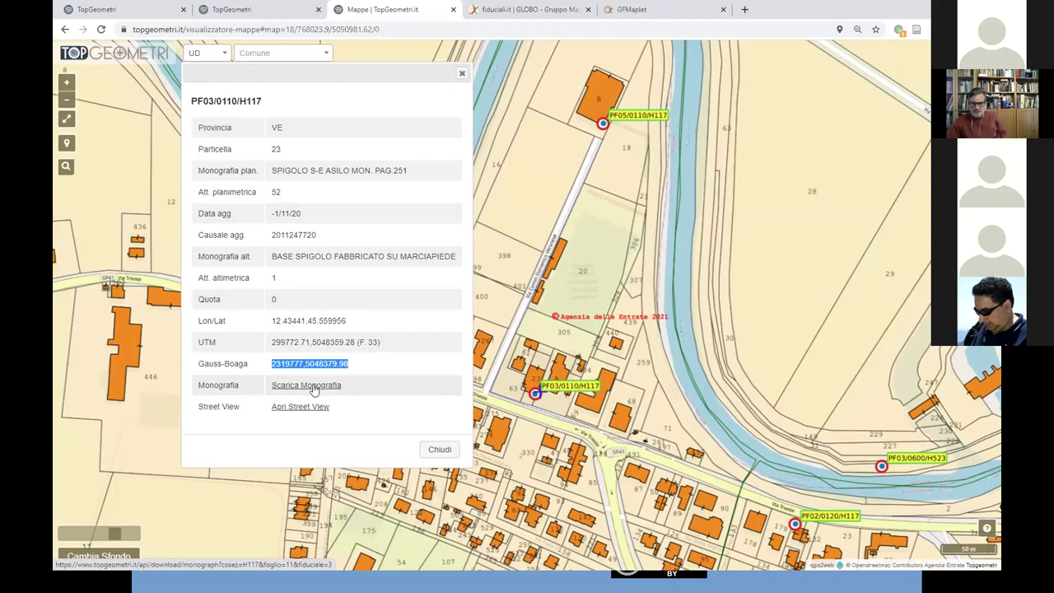
Download monograph H117-0110-03.pdf, close the details box and return to QGIS.
{"action": "left_click", "coordinate": [313, 387]}
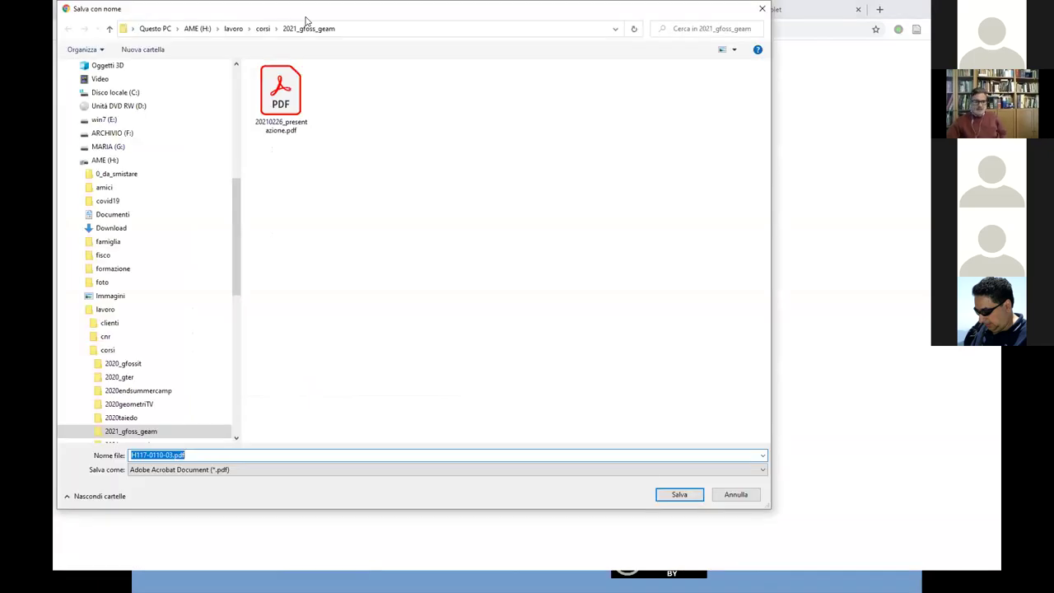
{"action": "key", "text": "Escape"}
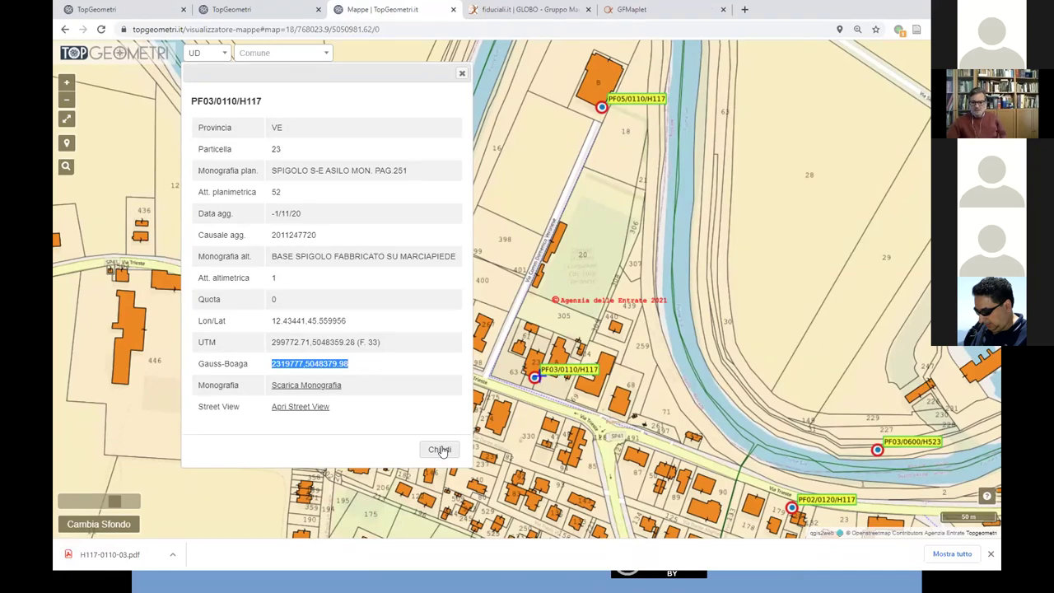
{"action": "left_click", "coordinate": [439, 450]}
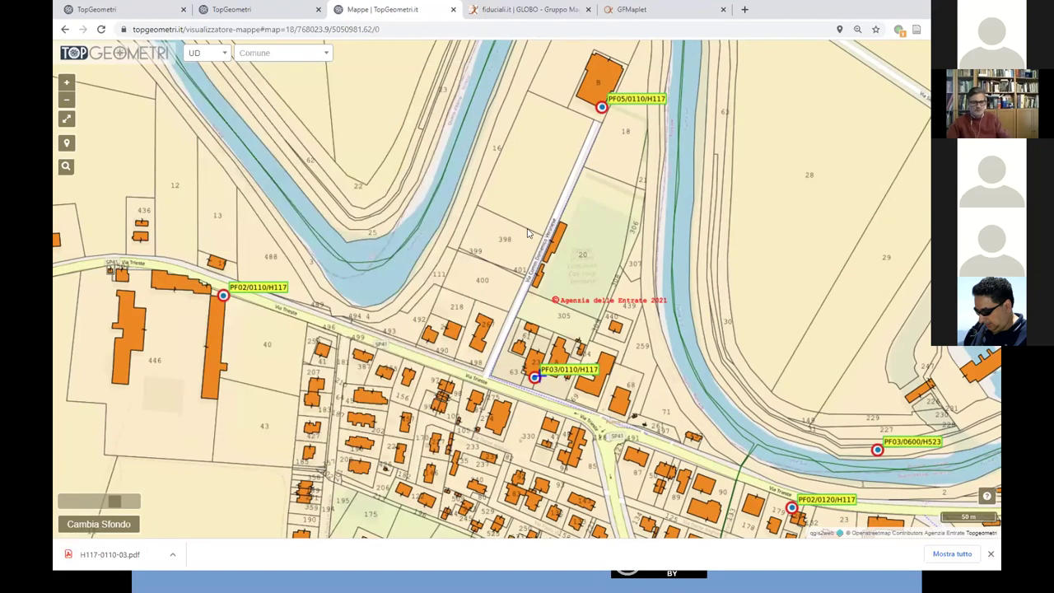
{"action": "key", "text": "alt+Tab"}
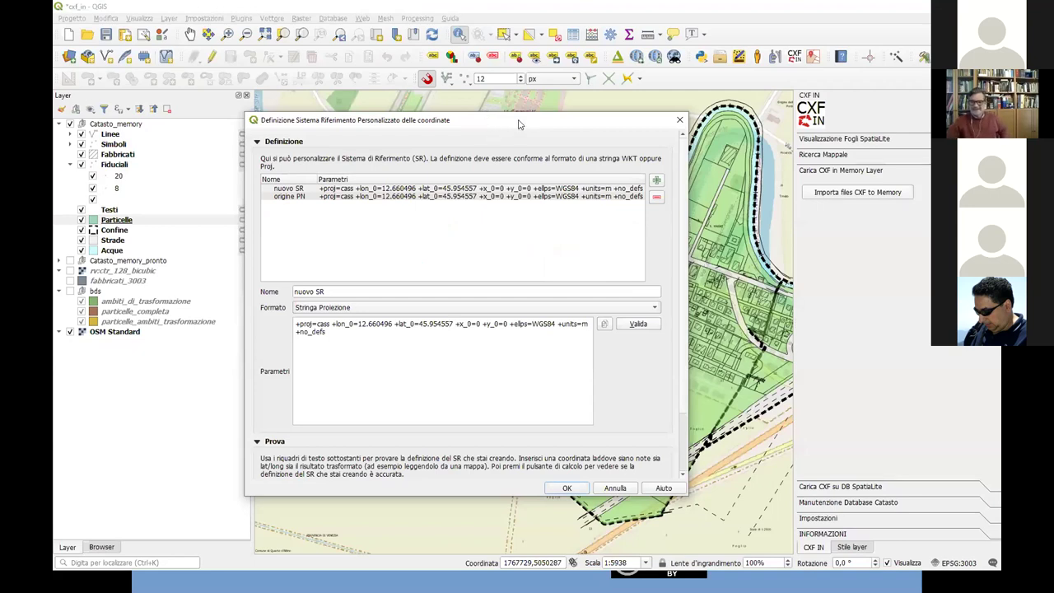
Reposition and resize the Definizione SR Personalizzato dialog to reveal the Prova Nord/Est fields.
{"action": "left_click_drag", "start_coordinate": [519, 124], "coordinate": [512, 121]}
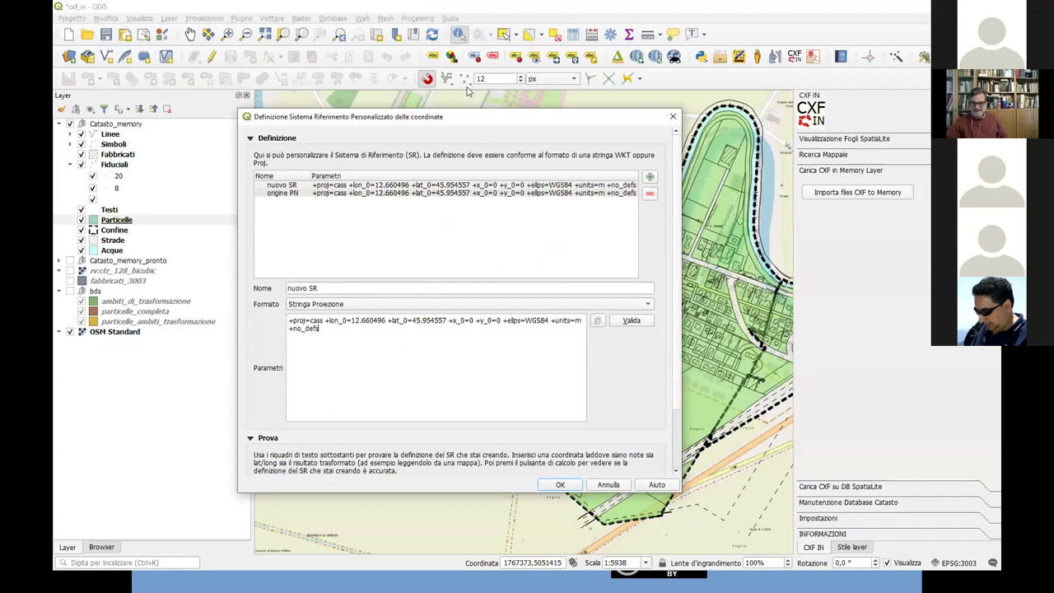
{"action": "left_click_drag", "start_coordinate": [540, 122], "coordinate": [508, 120]}
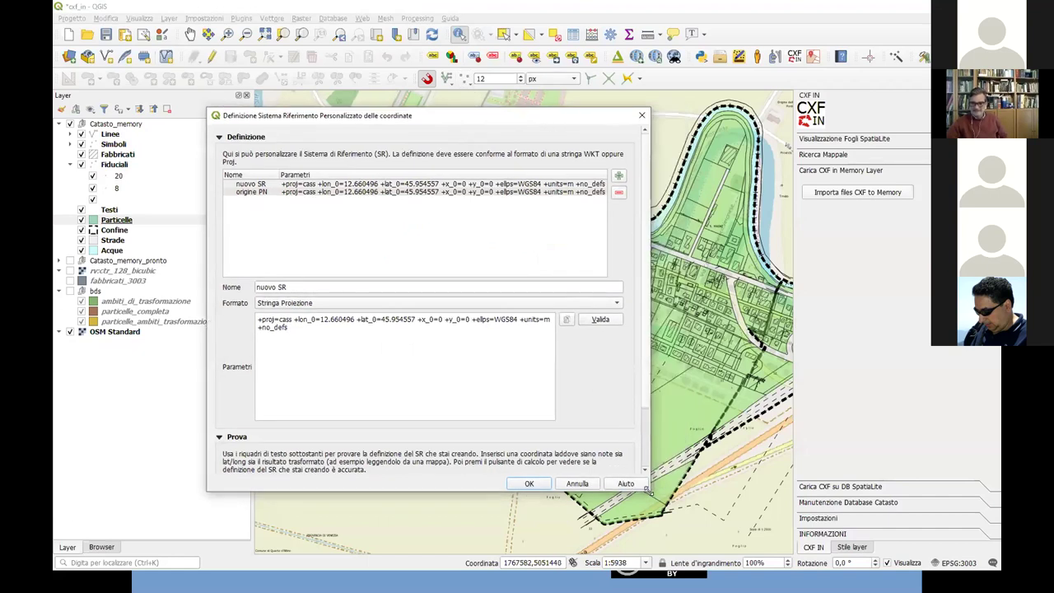
{"action": "left_click_drag", "start_coordinate": [647, 488], "coordinate": [707, 445]}
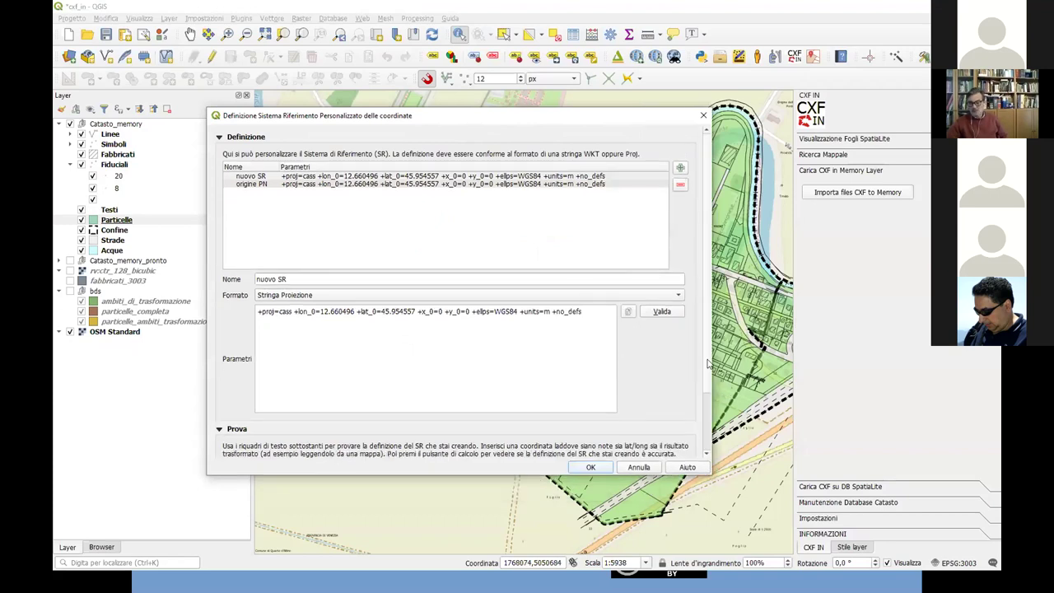
{"action": "scroll", "coordinate": [705, 259], "scroll_direction": "up", "scroll_amount": 2}
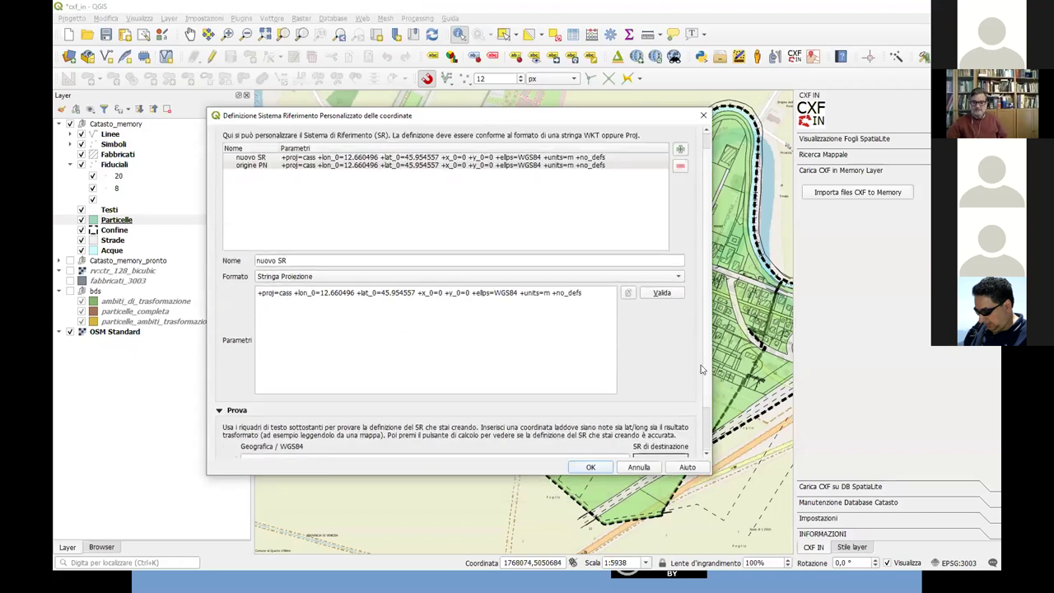
{"action": "left_click_drag", "start_coordinate": [536, 121], "coordinate": [514, 121]}
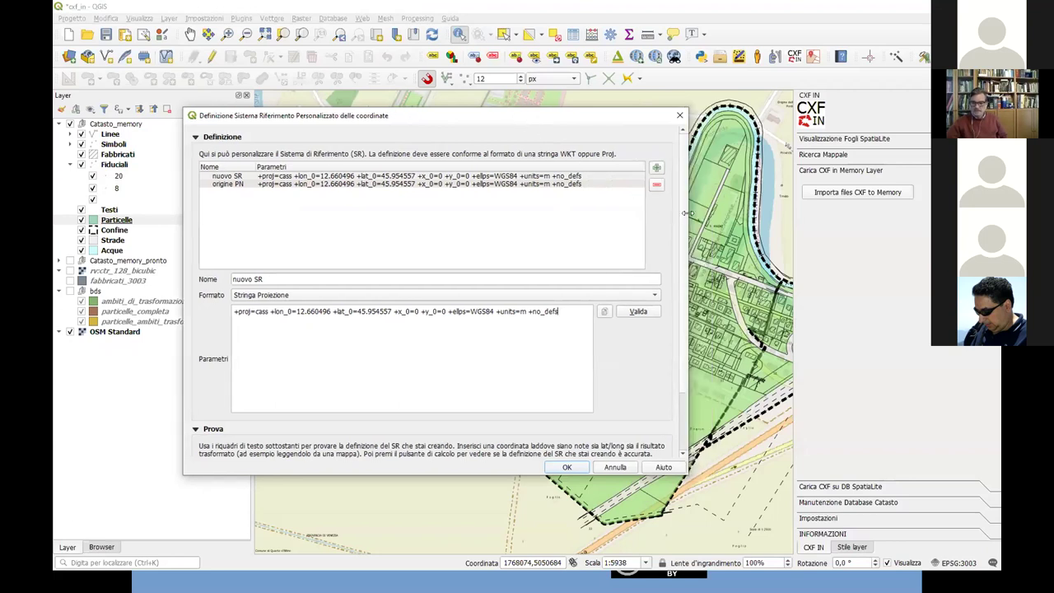
{"action": "left_click_drag", "start_coordinate": [685, 214], "coordinate": [716, 215]}
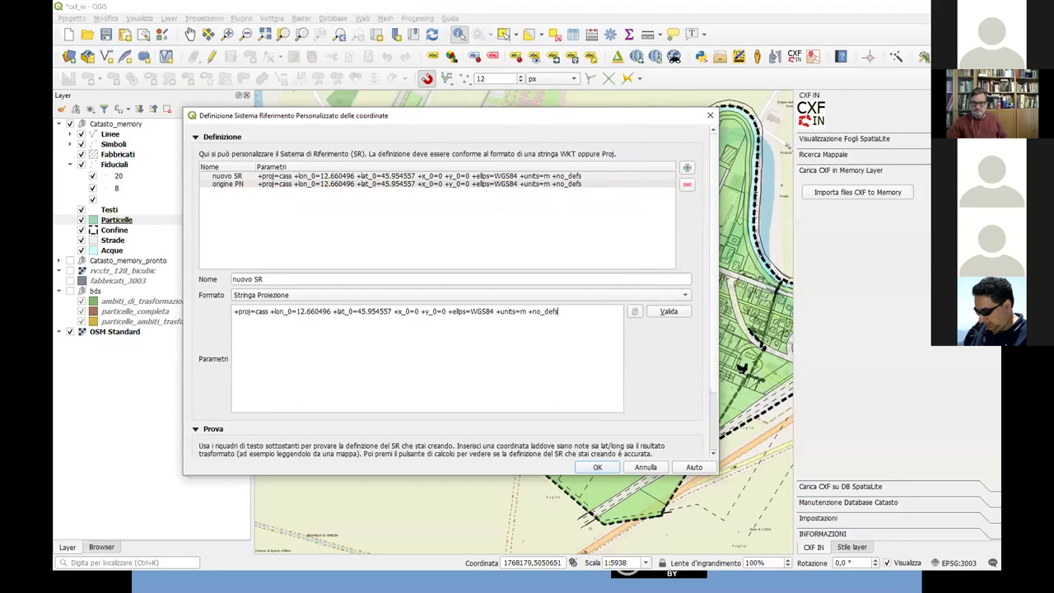
{"action": "left_click_drag", "start_coordinate": [713, 374], "coordinate": [716, 436]}
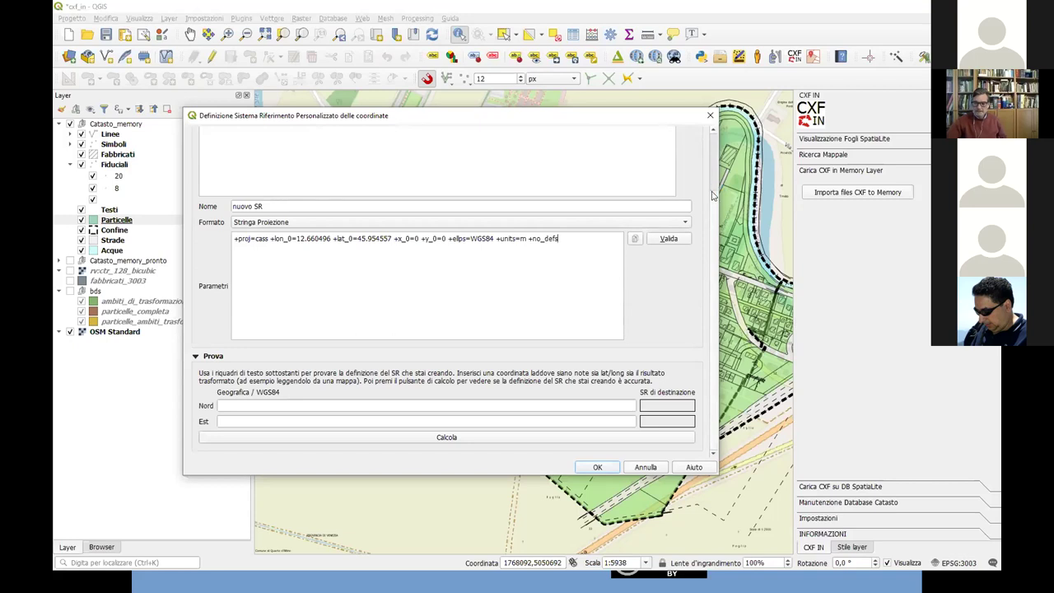
{"action": "left_click_drag", "start_coordinate": [713, 195], "coordinate": [700, 220]}
{"action": "left_click_drag", "start_coordinate": [570, 124], "coordinate": [537, 133]}
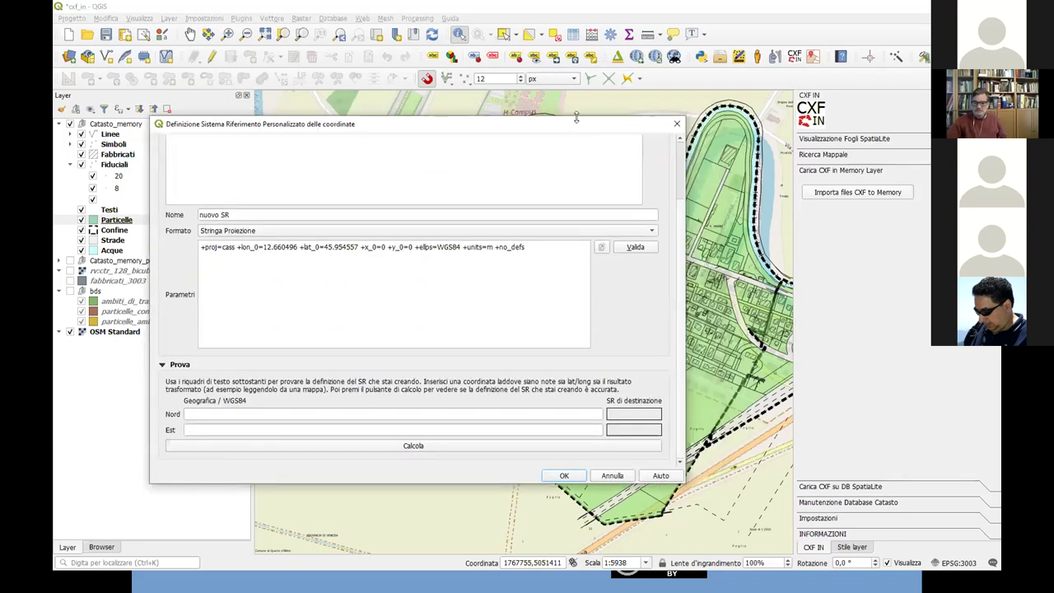
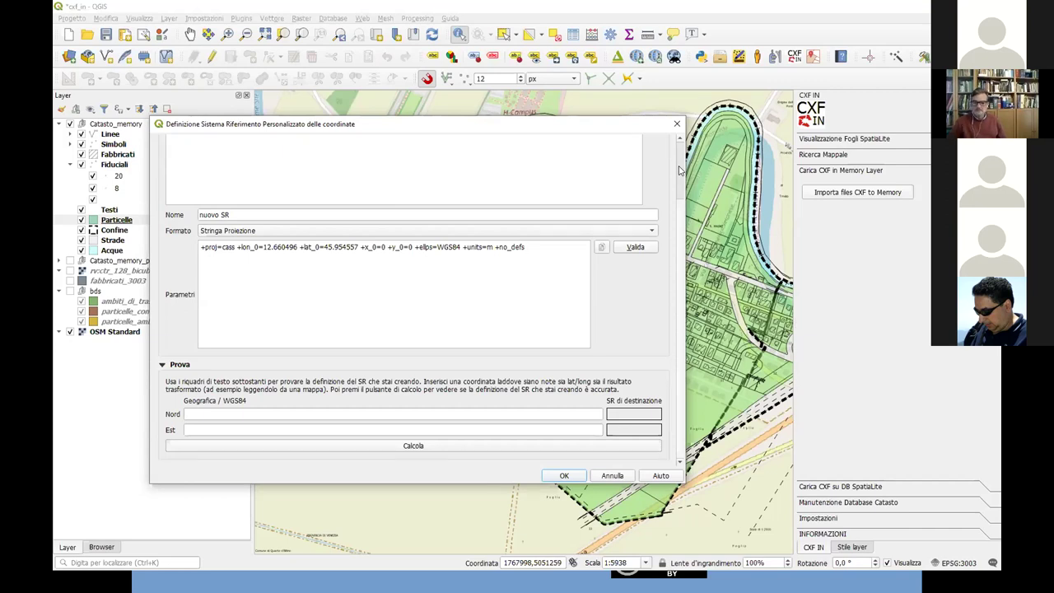
Close the custom coordinate system definition and open the Processing Toolbox.
{"action": "left_click", "coordinate": [675, 122]}
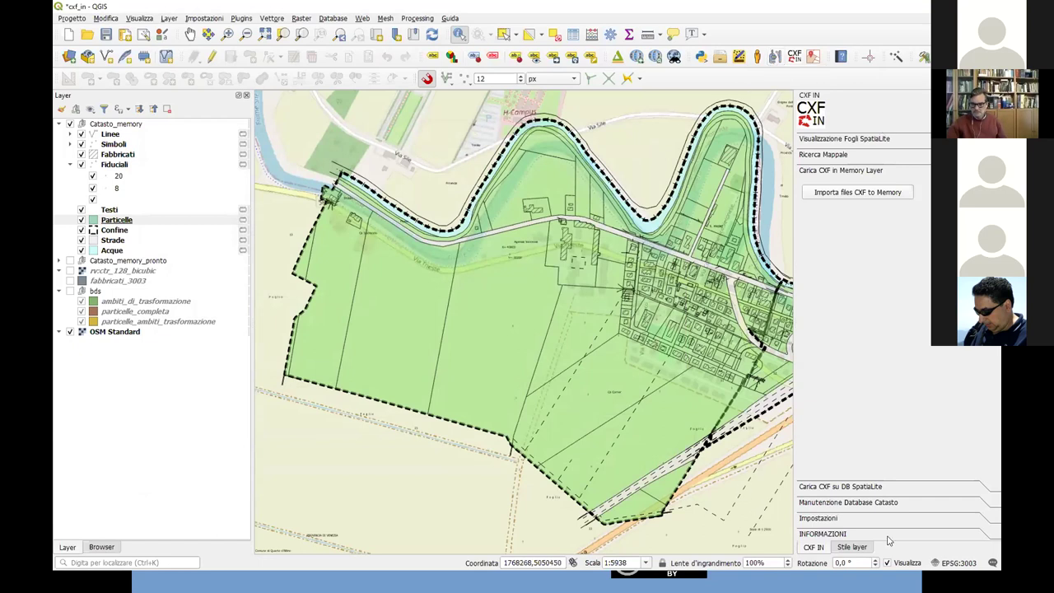
{"action": "left_click", "coordinate": [855, 548]}
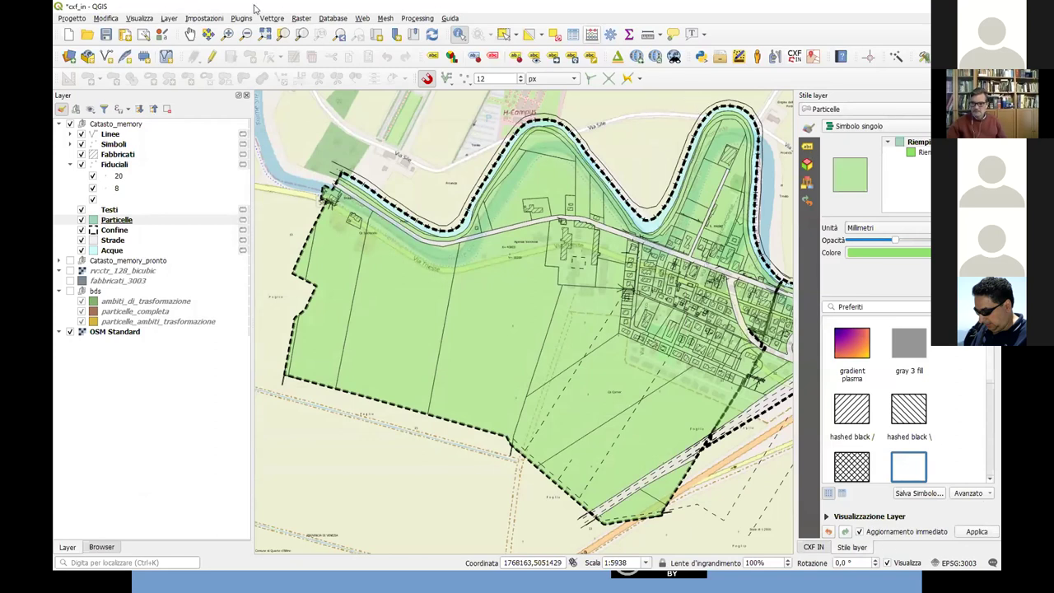
{"action": "left_click", "coordinate": [418, 18]}
{"action": "left_click", "coordinate": [441, 28]}
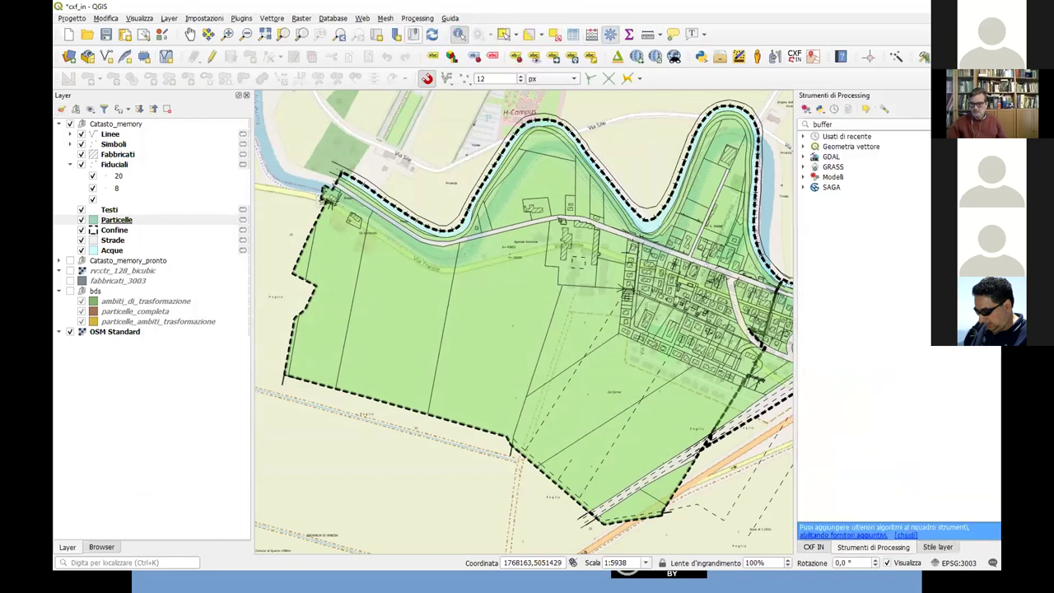
Search the toolbox for 'ripro' and open the Riproietta vettore algorithm.
{"action": "double_click", "coordinate": [904, 122]}
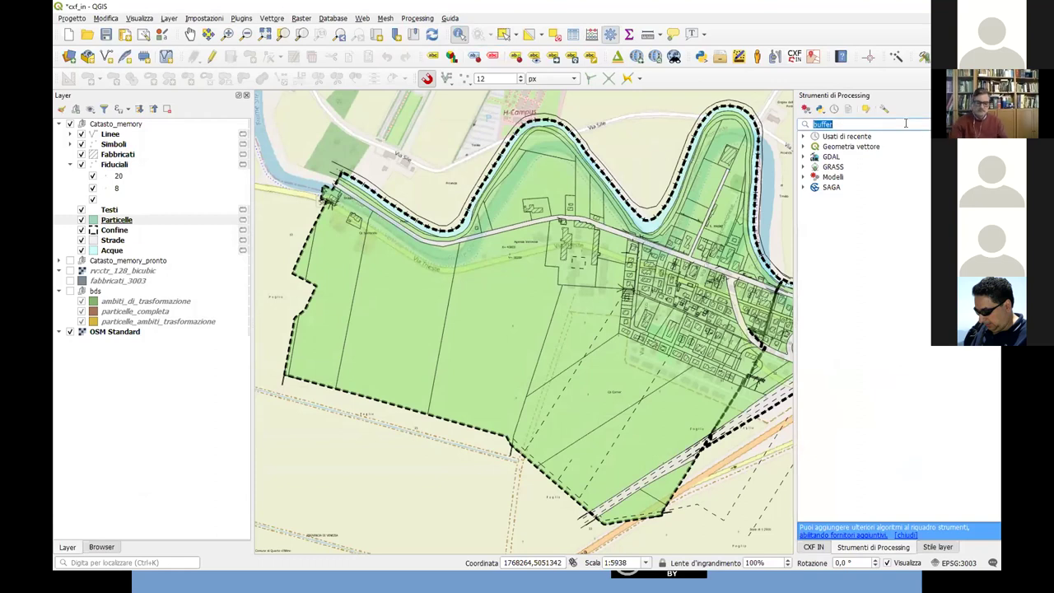
{"action": "type", "text": "ripro"}
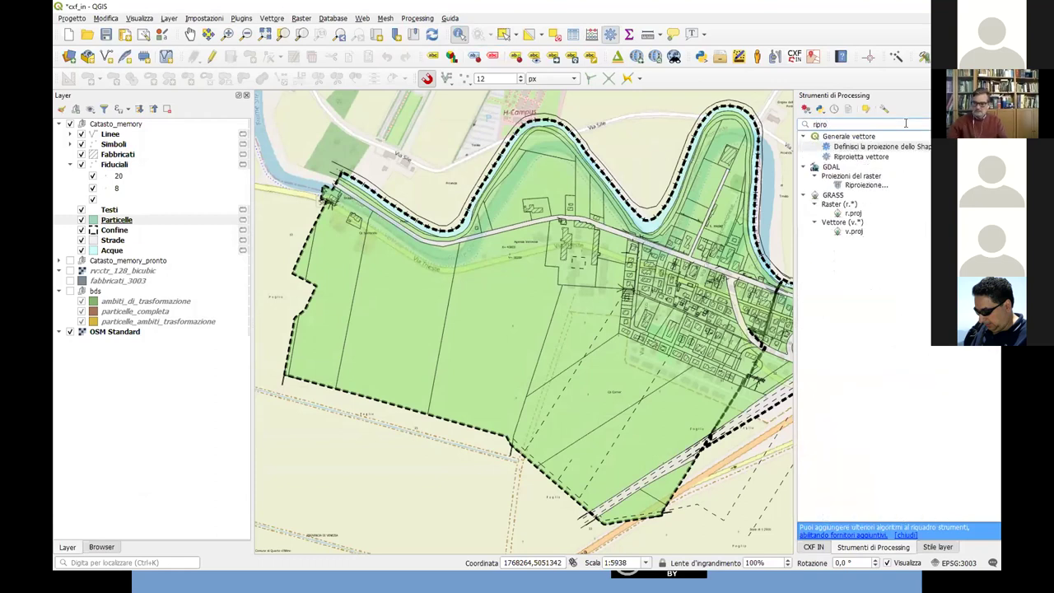
{"action": "left_click", "coordinate": [860, 157]}
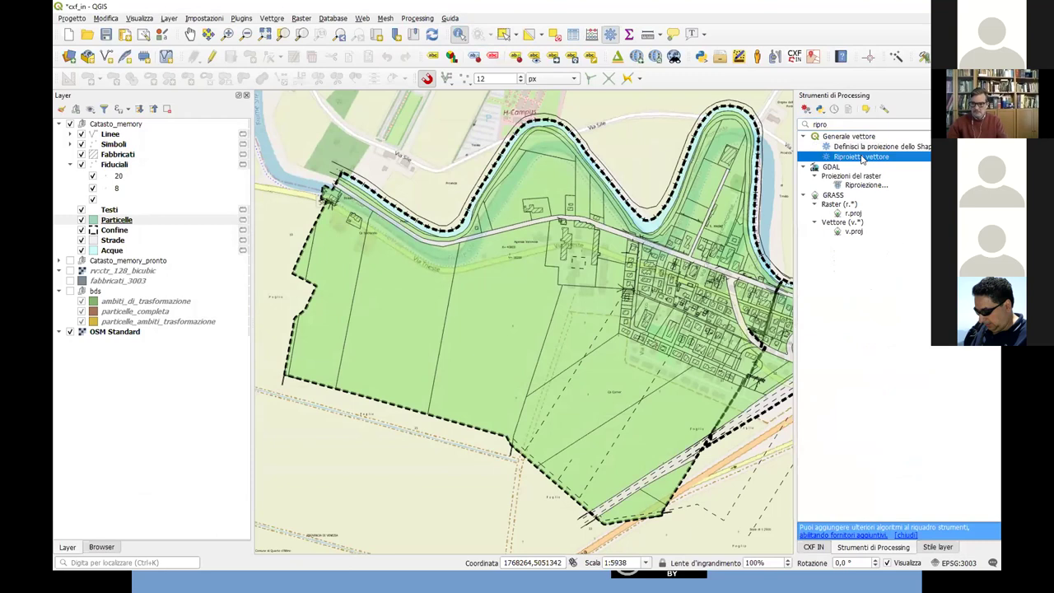
{"action": "double_click", "coordinate": [862, 157]}
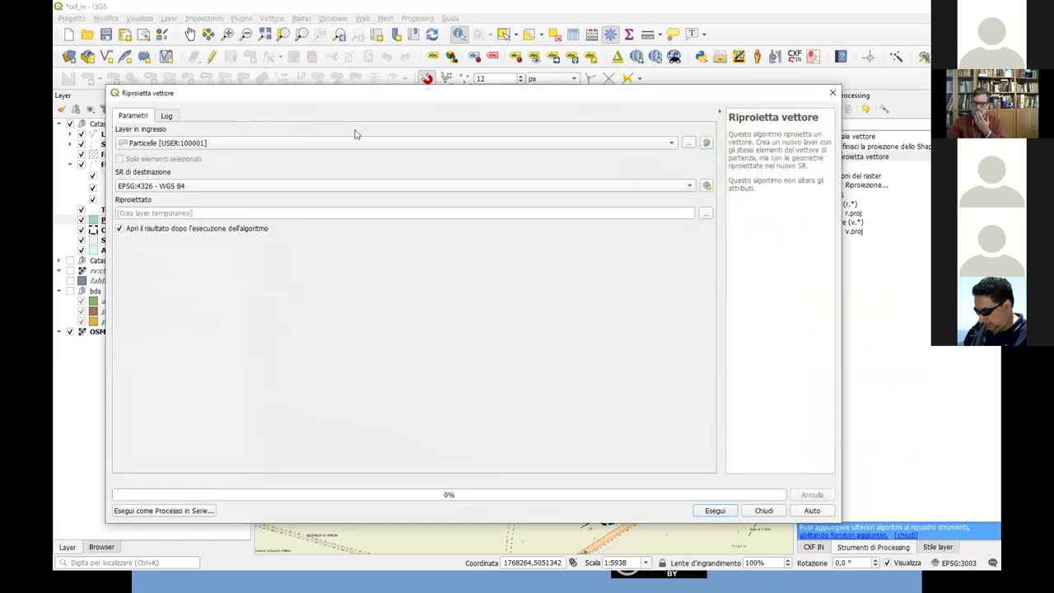
Reproject Particelle with target CRS EPSG:3003 Monte Mario / Italy zone 1.
{"action": "left_click_drag", "start_coordinate": [325, 89], "coordinate": [518, 93]}
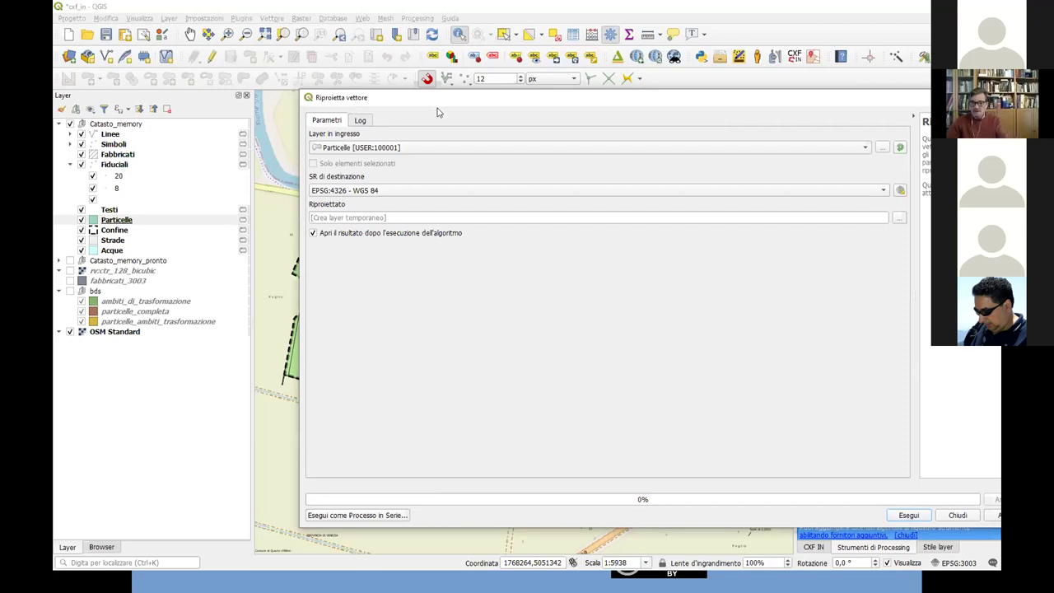
{"action": "left_click_drag", "start_coordinate": [345, 92], "coordinate": [372, 85]}
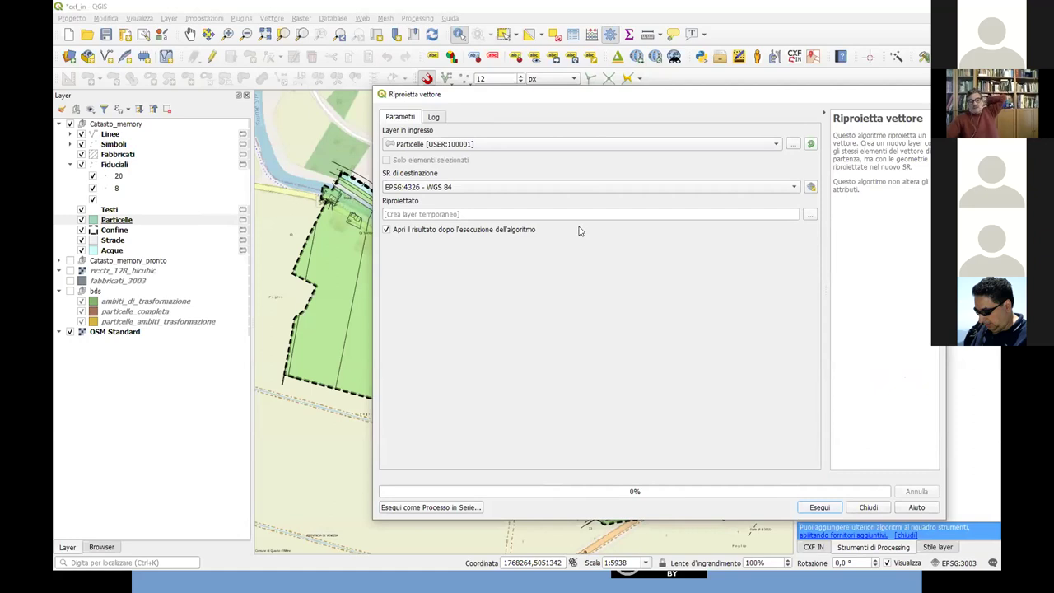
{"action": "left_click", "coordinate": [531, 189]}
{"action": "left_click", "coordinate": [534, 199]}
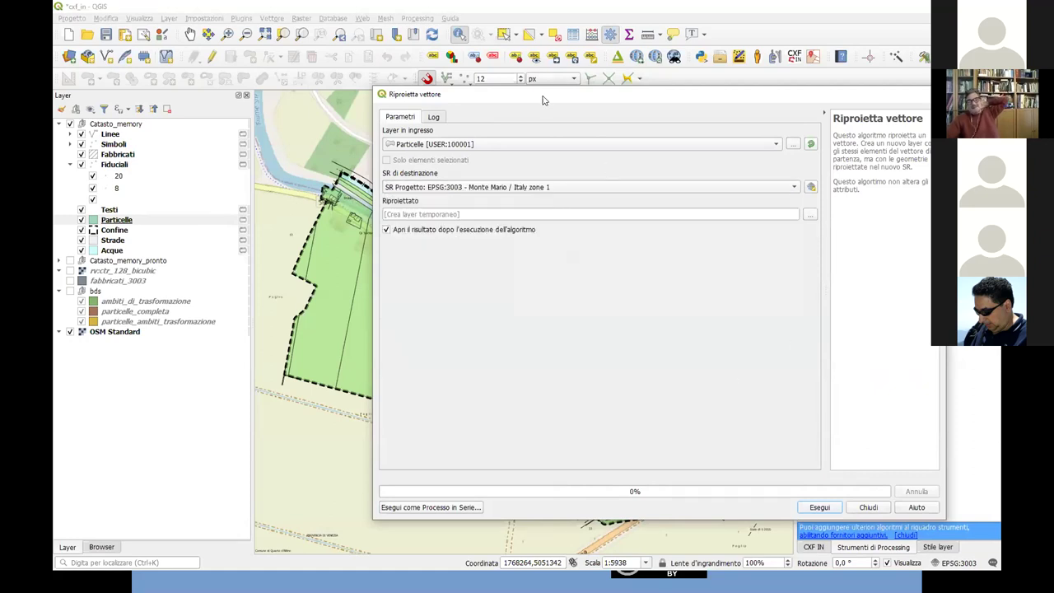
{"action": "left_click_drag", "start_coordinate": [543, 100], "coordinate": [464, 99]}
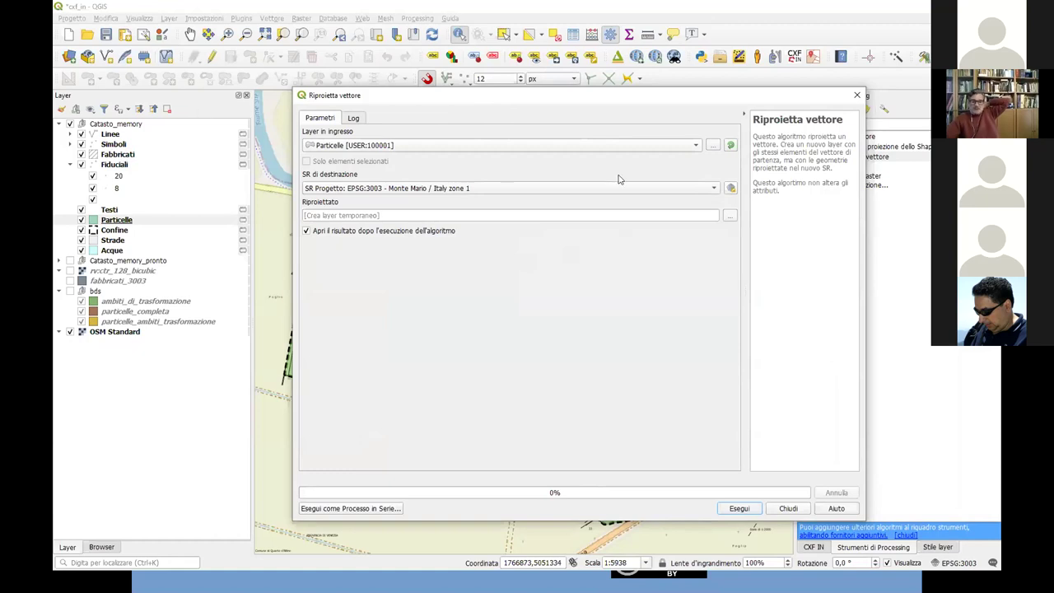
{"action": "left_click", "coordinate": [739, 508]}
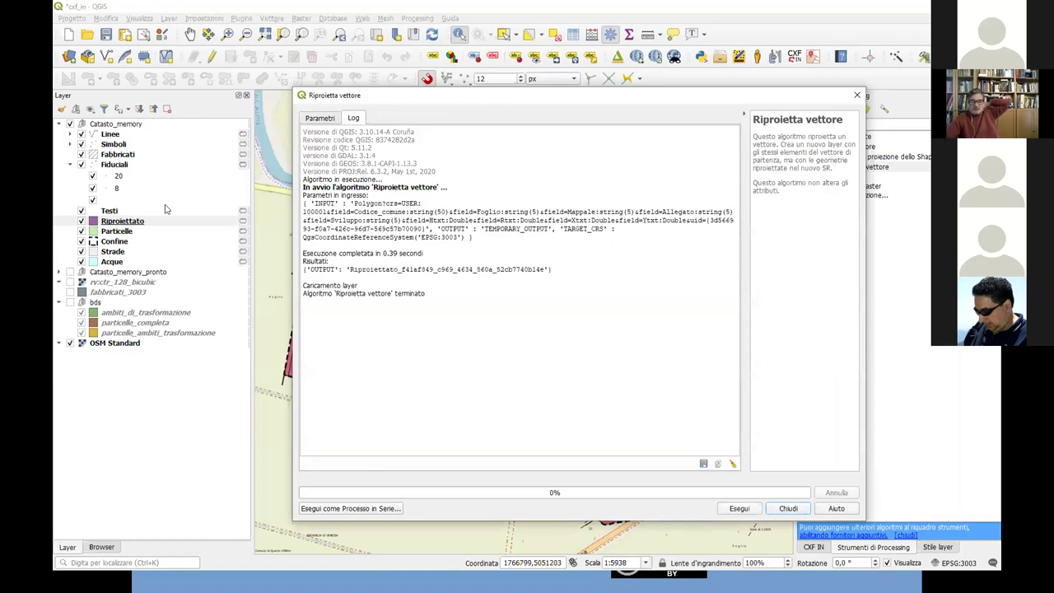
Rename the resulting Riproiettato layer to Particelle3003.
{"action": "left_click", "coordinate": [163, 222]}
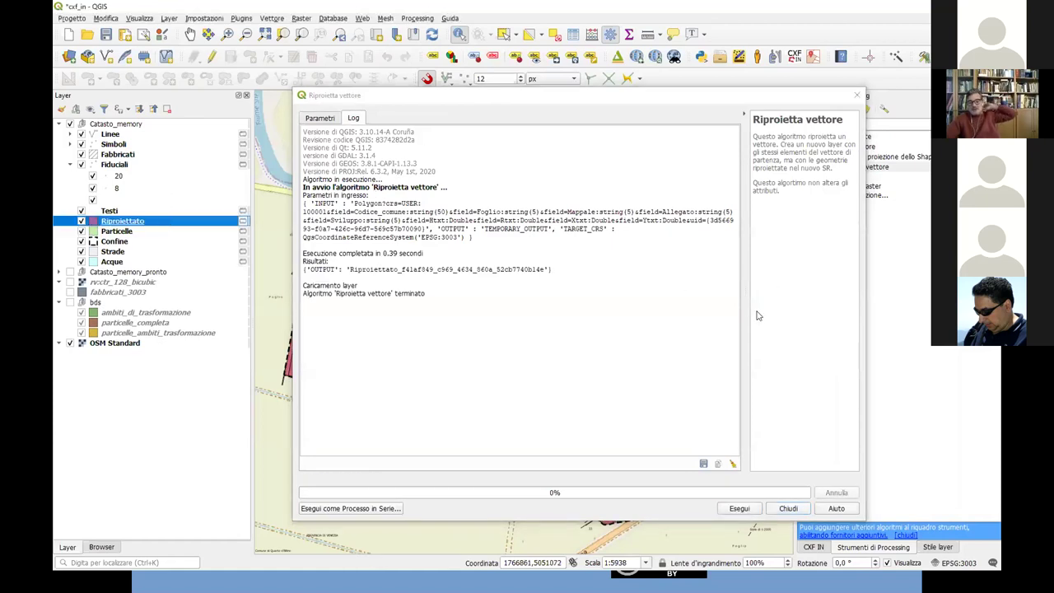
{"action": "left_click", "coordinate": [210, 219]}
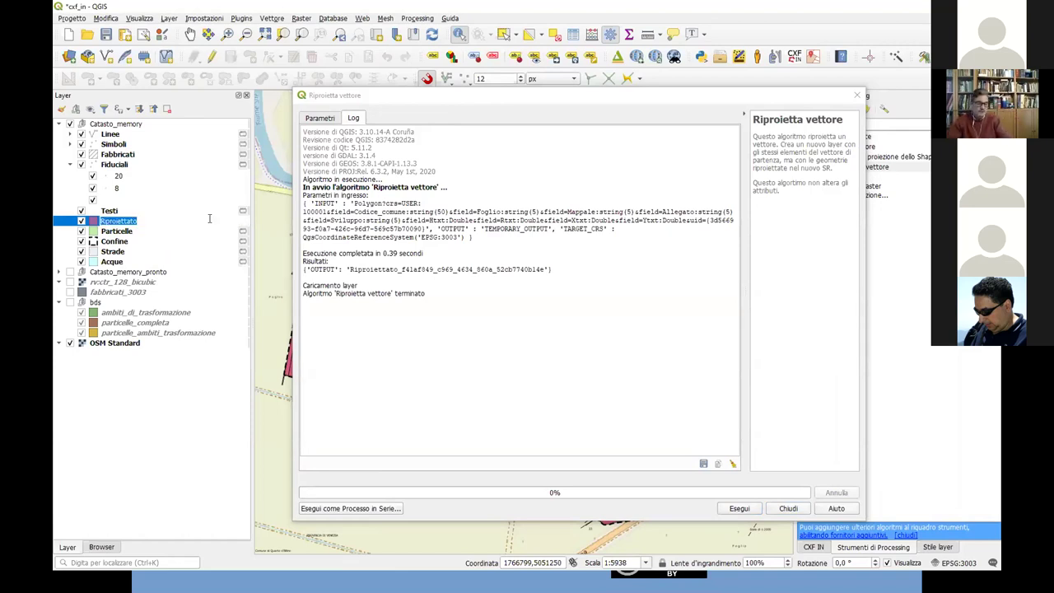
{"action": "type", "text": "Par"}
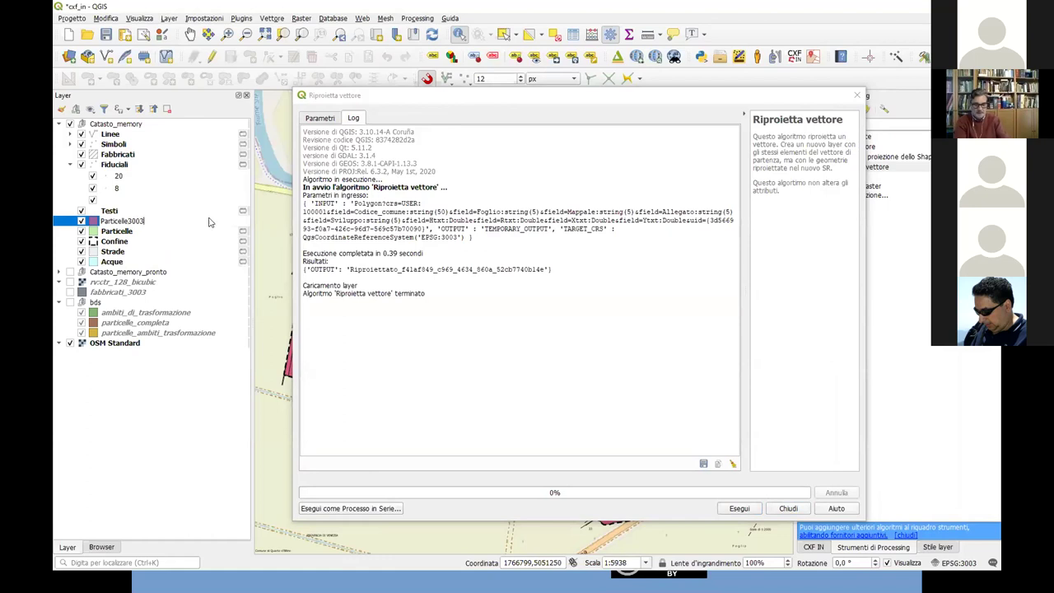
{"action": "type", "text": "ticelle3003"}
{"action": "key", "text": "Return"}
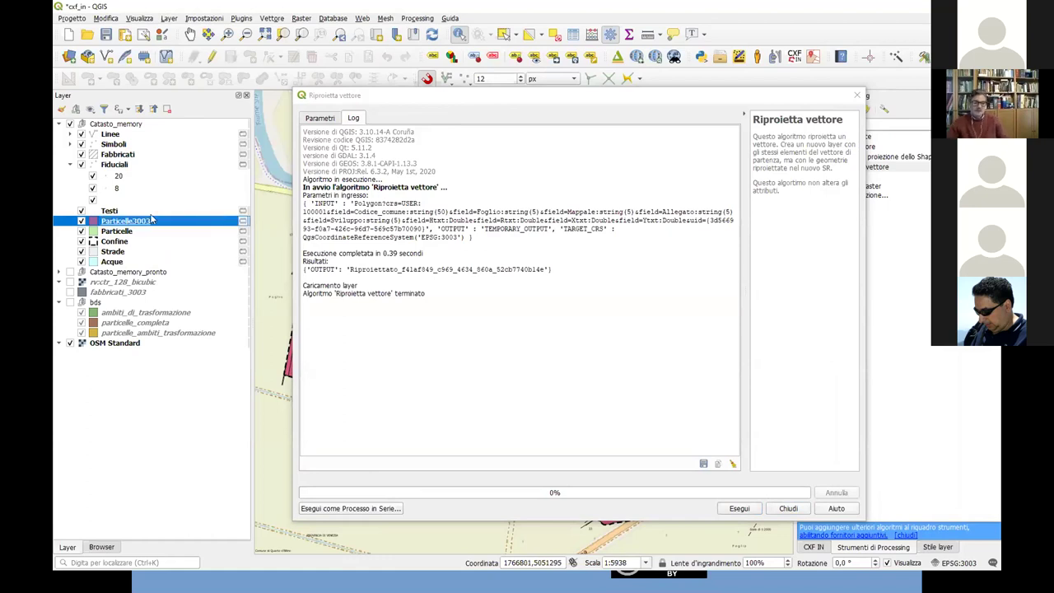
{"action": "left_click", "coordinate": [321, 118]}
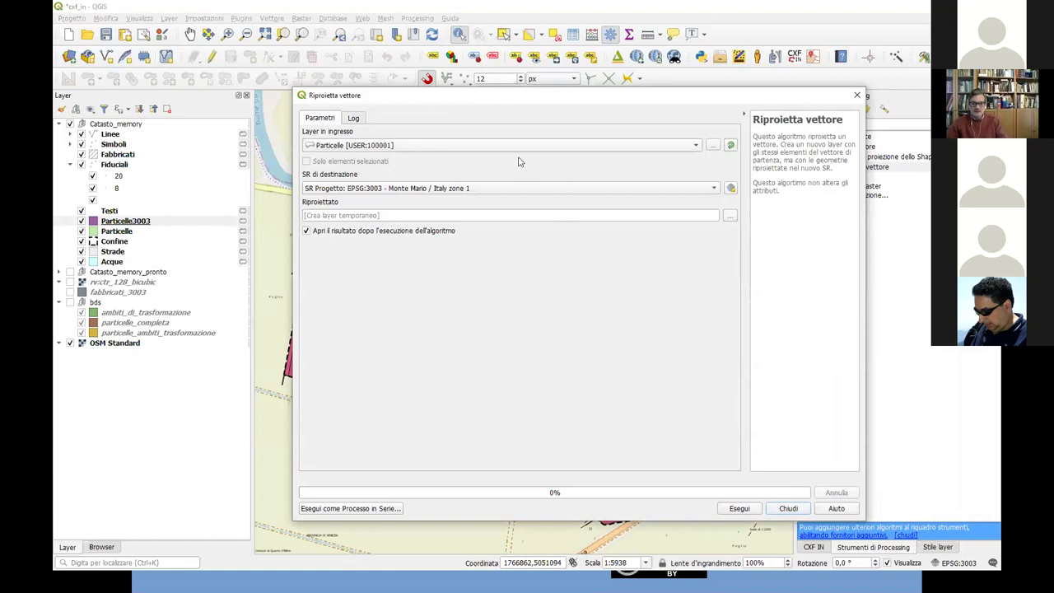
Reproject the Fabbricati layer to EPSG:3003 with Riproietta vettore.
{"action": "left_click", "coordinate": [398, 150]}
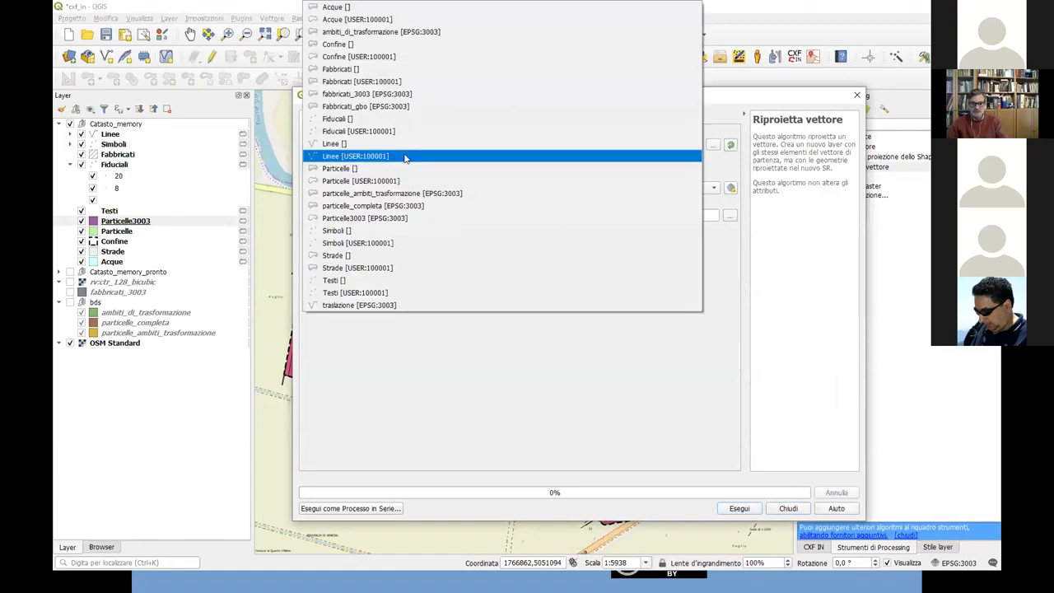
{"action": "left_click", "coordinate": [393, 71]}
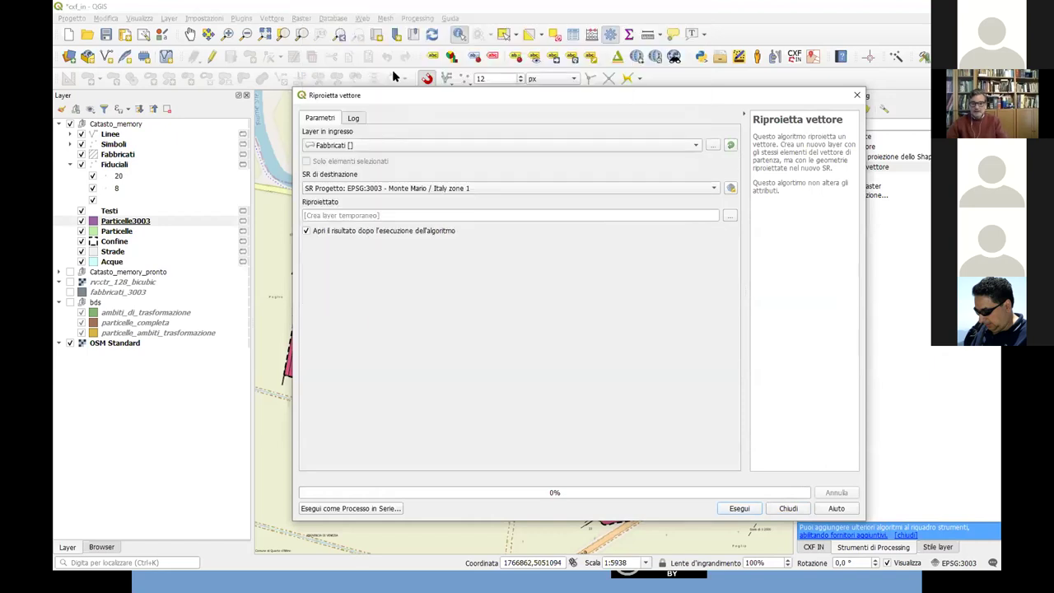
{"action": "left_click", "coordinate": [418, 189]}
{"action": "left_click", "coordinate": [400, 146]}
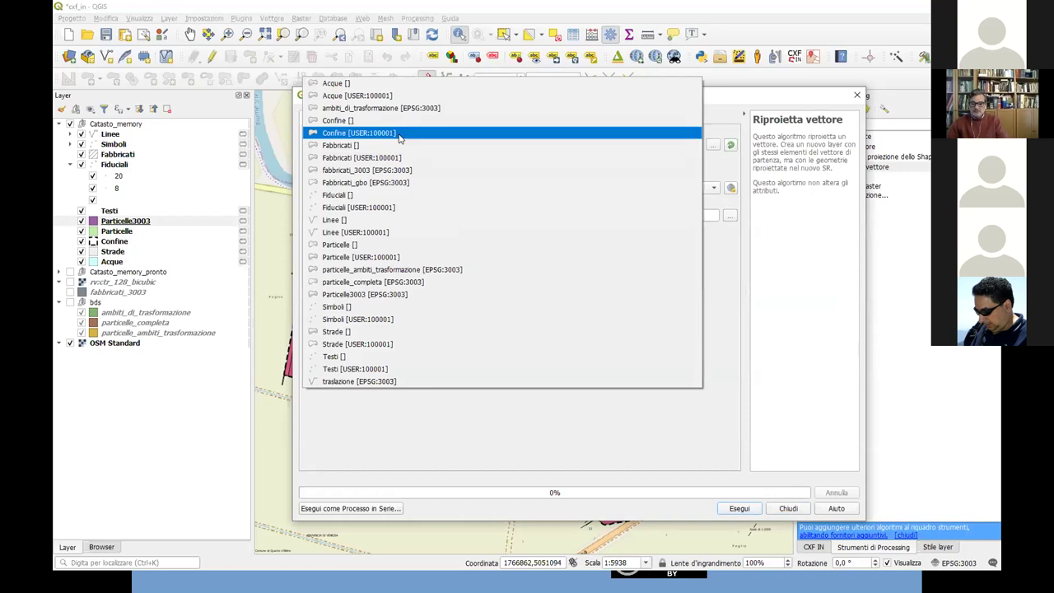
{"action": "left_click", "coordinate": [401, 157]}
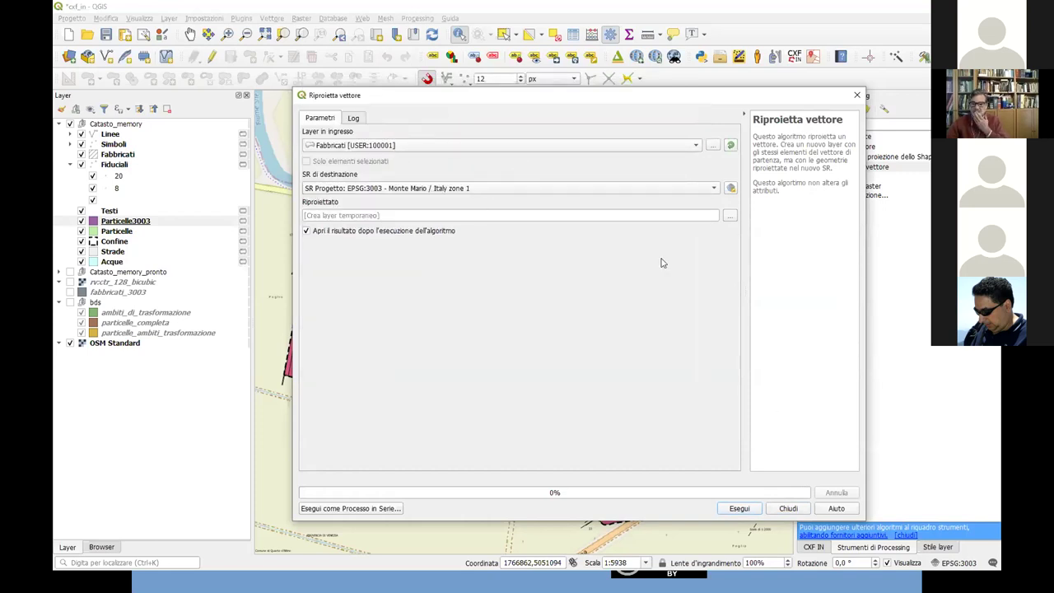
{"action": "left_click", "coordinate": [748, 510]}
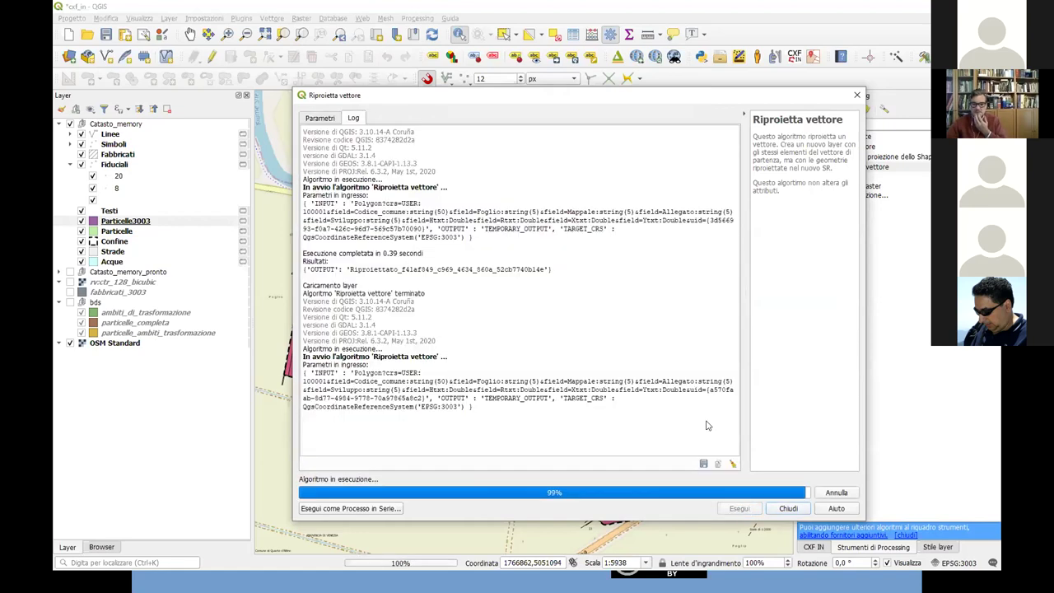
{"action": "left_click", "coordinate": [788, 508]}
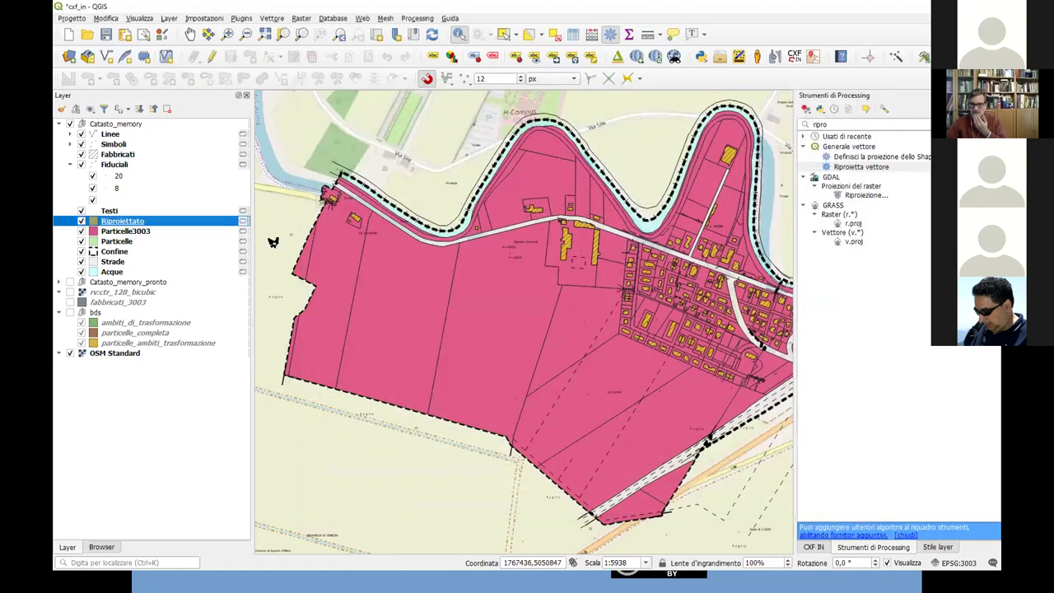
Rename the new reprojected buildings layer to Fabbricati3003.
{"action": "double_click", "coordinate": [117, 222]}
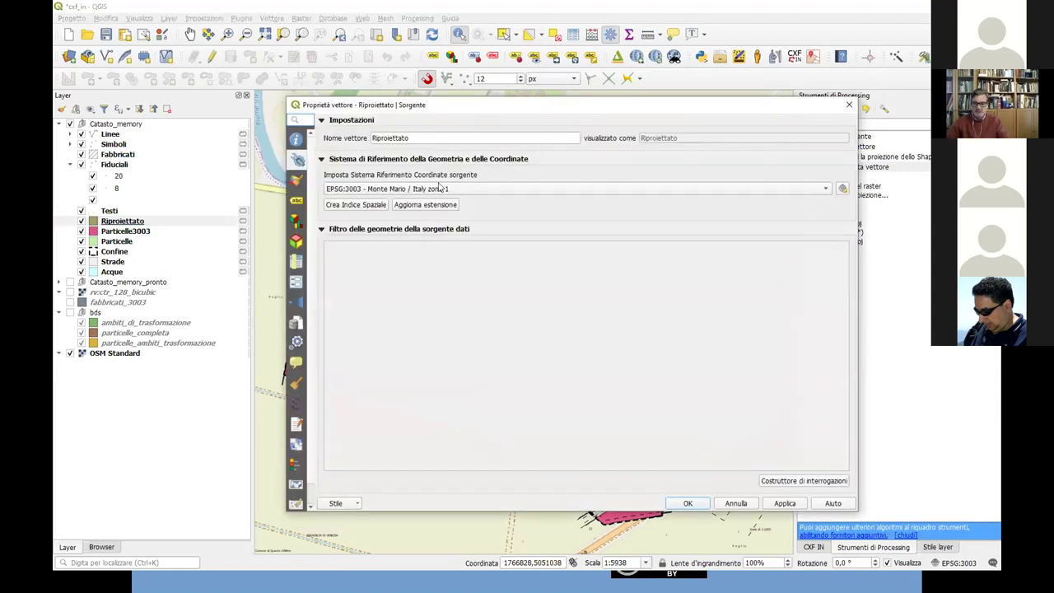
{"action": "type", "text": "Fa"}
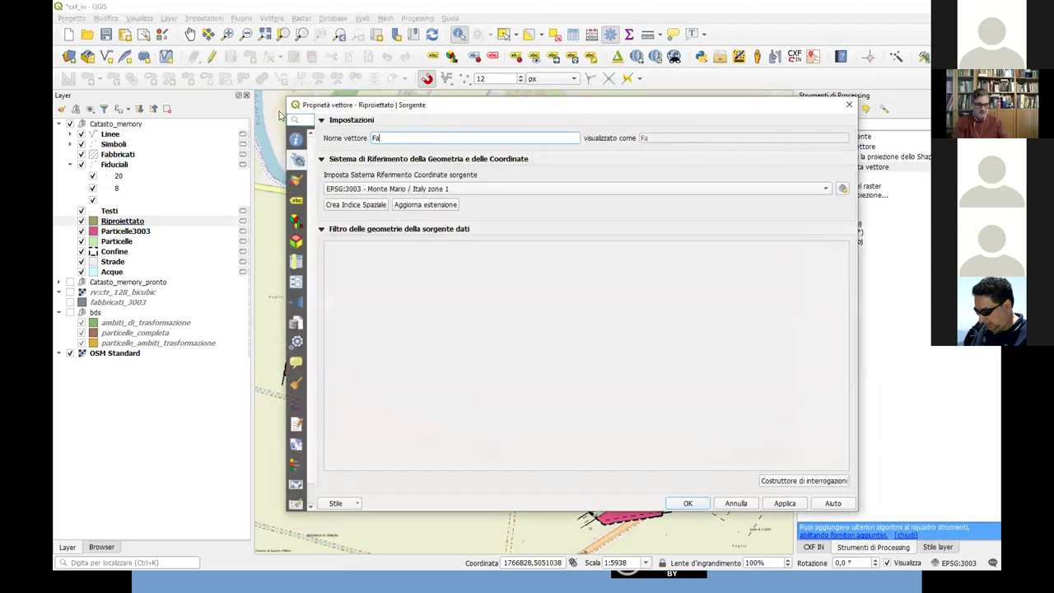
{"action": "type", "text": "bbricati3003"}
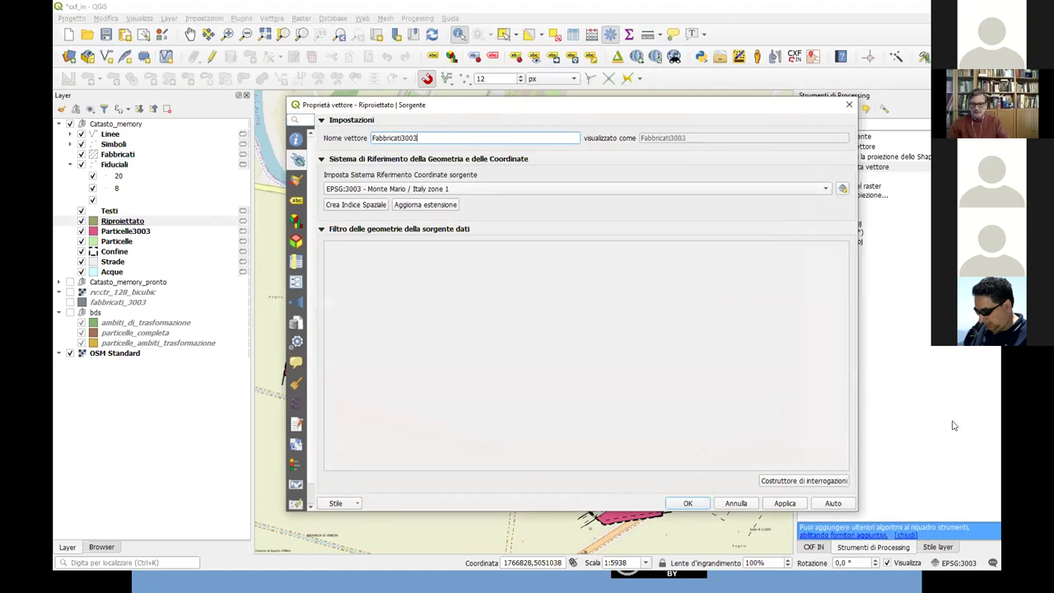
{"action": "left_click", "coordinate": [687, 503]}
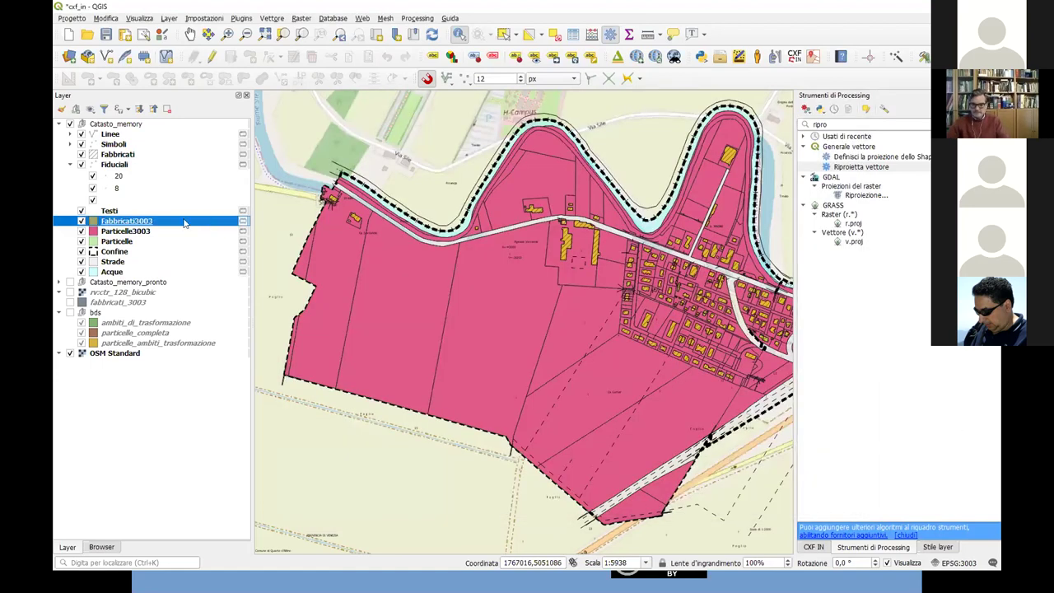
Move Fabbricati3003 and Particelle3003 to the top, hide Catasto_memory, and save the project.
{"action": "left_click", "coordinate": [136, 234], "text": "ctrl"}
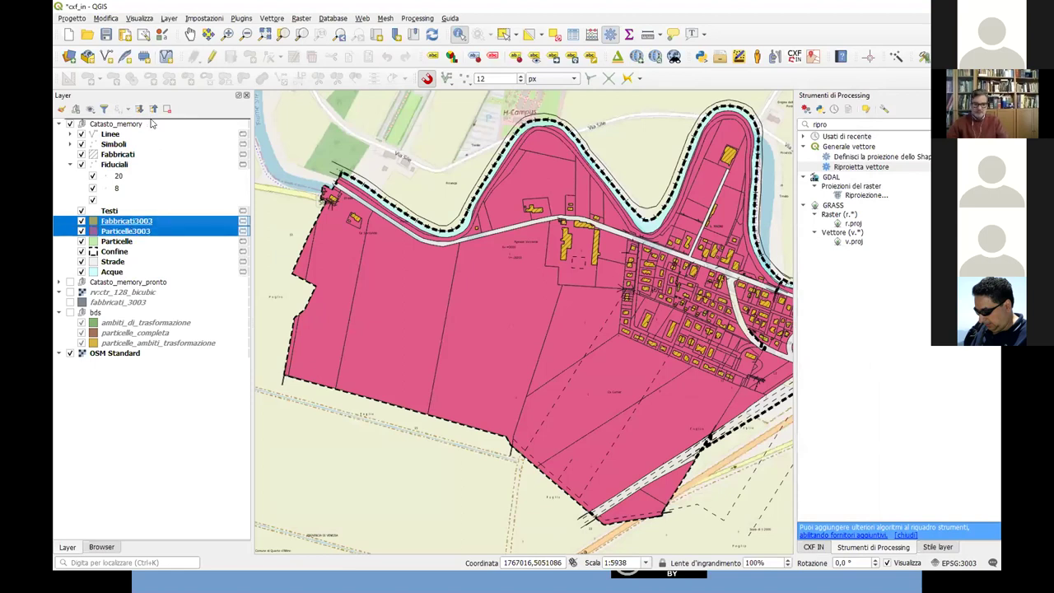
{"action": "left_click_drag", "start_coordinate": [81, 126], "coordinate": [79, 122]}
{"action": "left_click", "coordinate": [70, 145]}
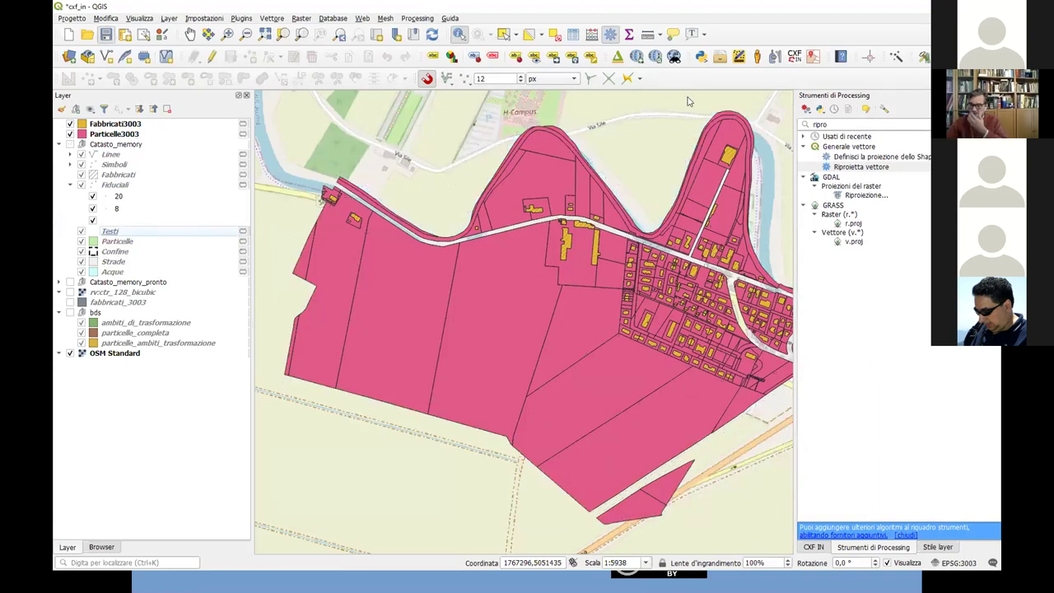
{"action": "key", "text": "ctrl+s"}
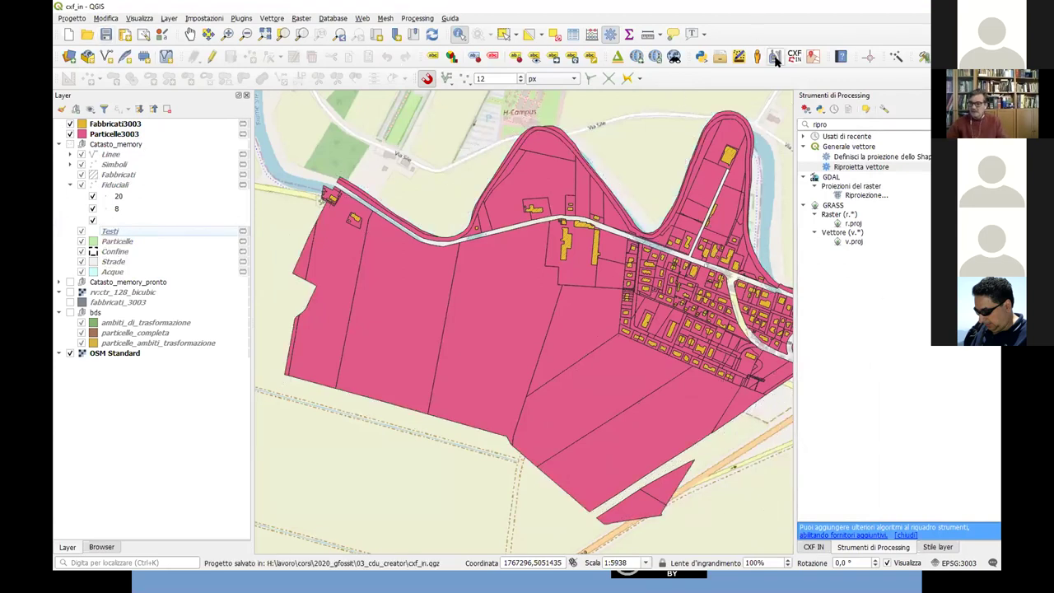
In VectorBender, choose Fabbricati3003 as the layer to bend.
{"action": "left_click", "coordinate": [760, 57]}
{"action": "left_click_drag", "start_coordinate": [477, 173], "coordinate": [481, 172]}
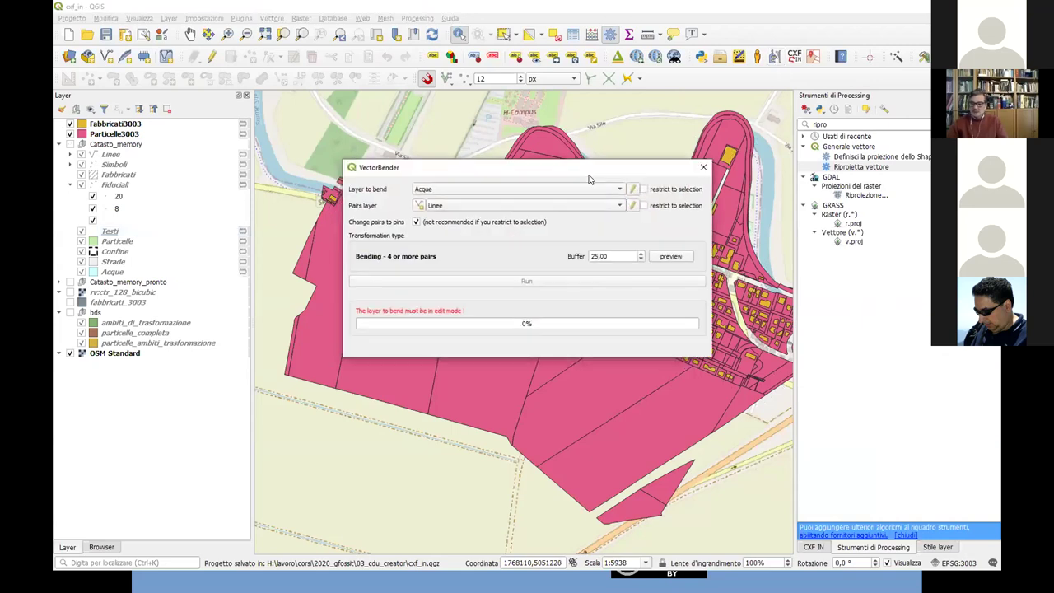
{"action": "left_click_drag", "start_coordinate": [589, 179], "coordinate": [741, 297]}
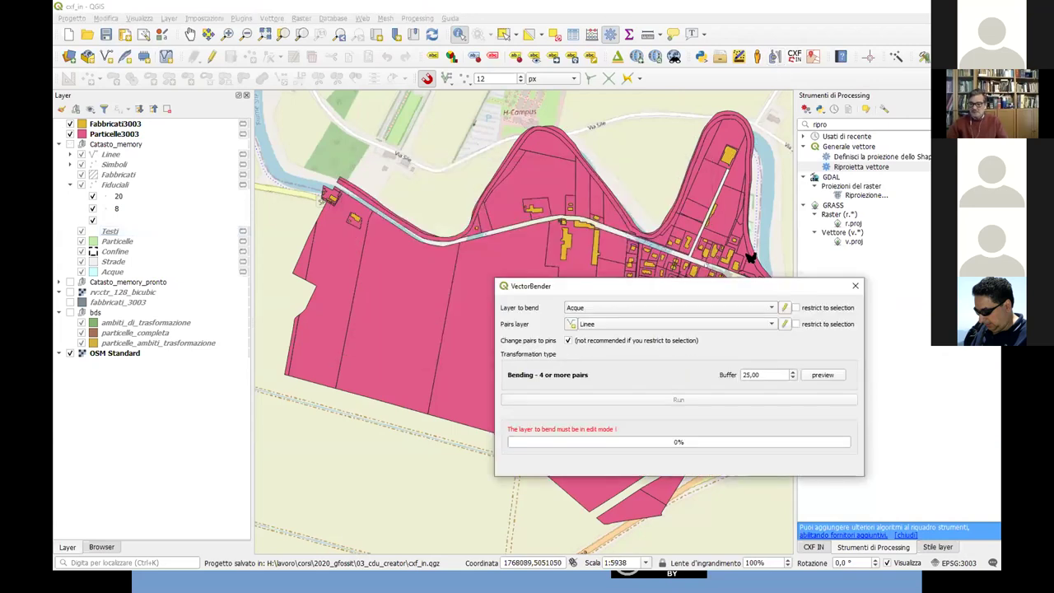
{"action": "left_click", "coordinate": [774, 308]}
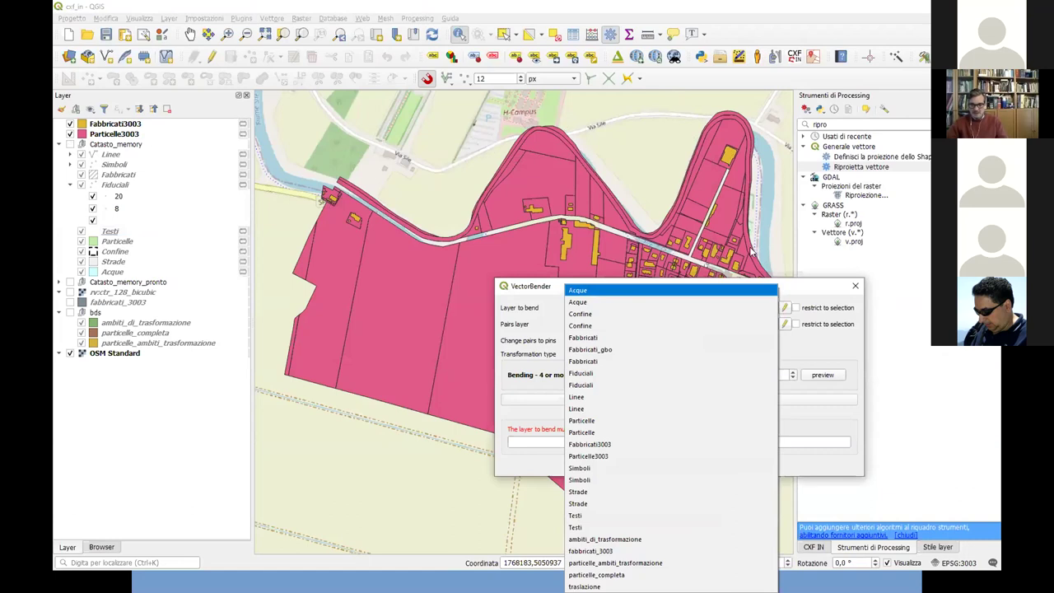
{"action": "left_click", "coordinate": [691, 449]}
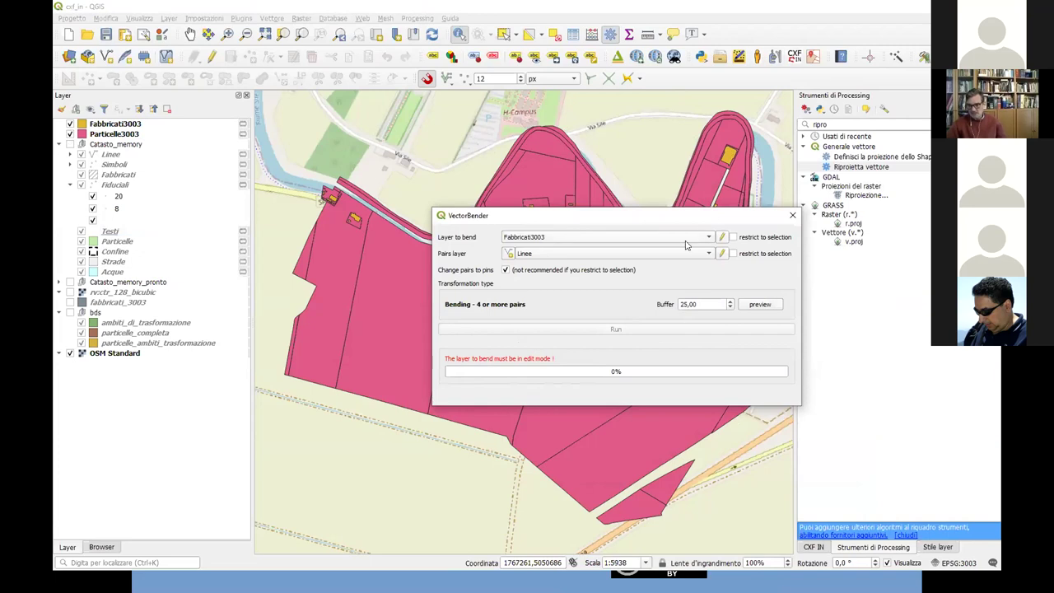
Toggle editing on Fabbricati3003 and create a new Vector Bender pairs layer.
{"action": "left_click", "coordinate": [136, 125]}
{"action": "left_click", "coordinate": [212, 56]}
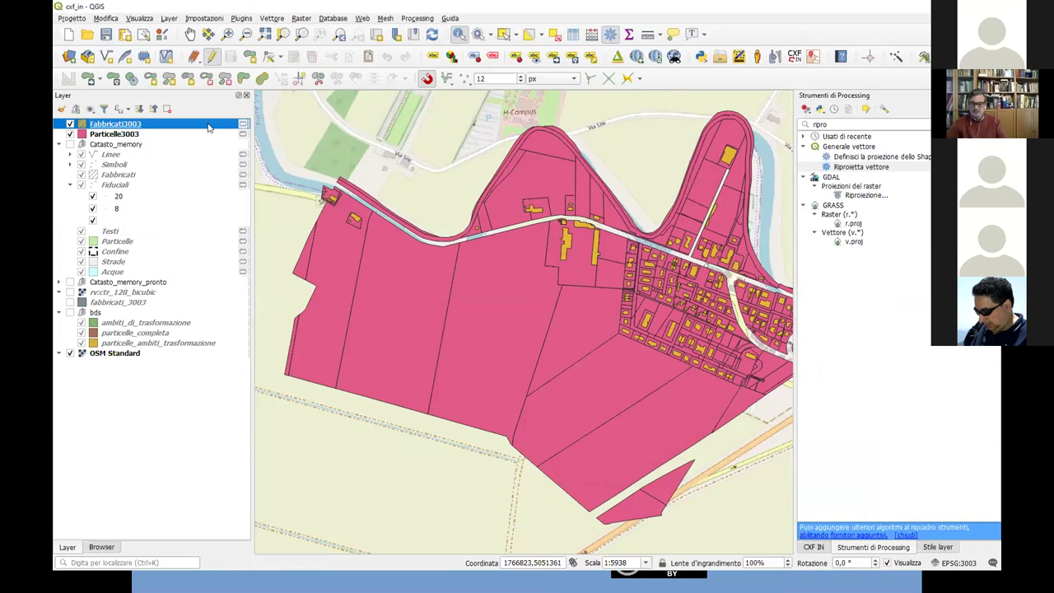
{"action": "key", "text": "alt+Tab"}
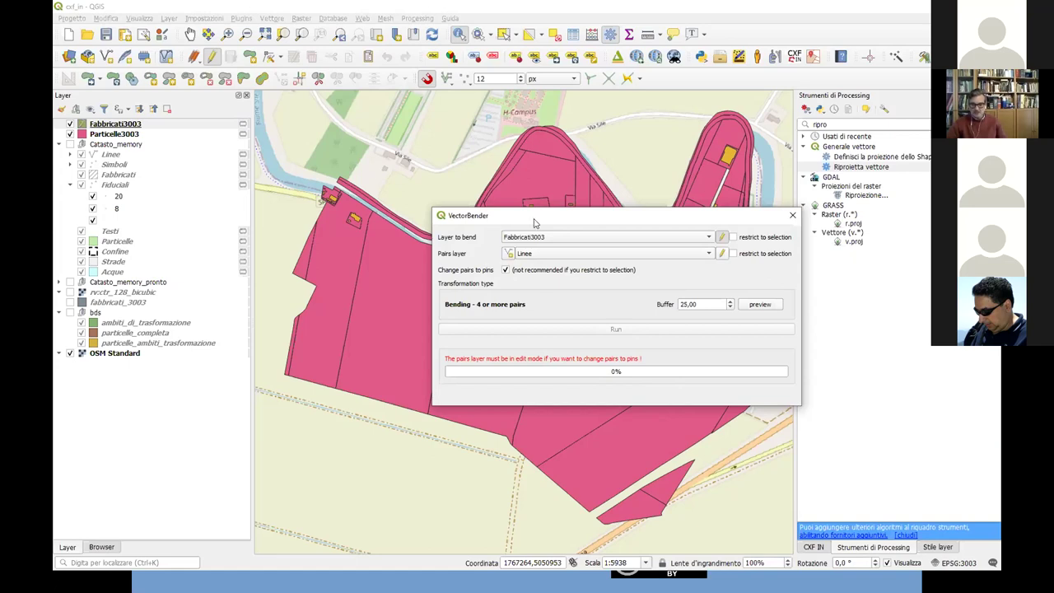
{"action": "left_click_drag", "start_coordinate": [533, 222], "coordinate": [494, 236]}
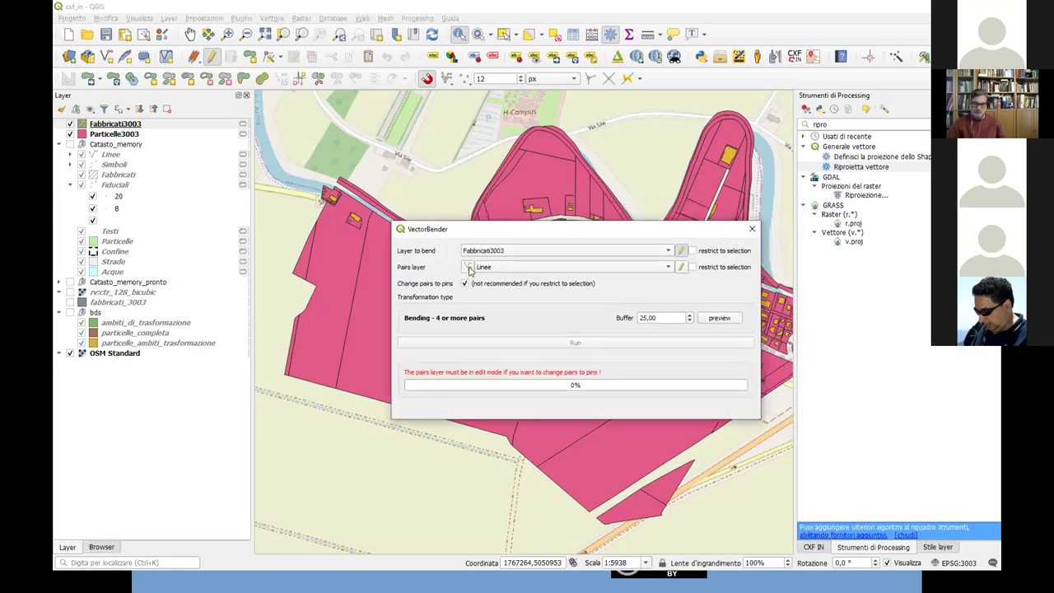
{"action": "left_click", "coordinate": [469, 271]}
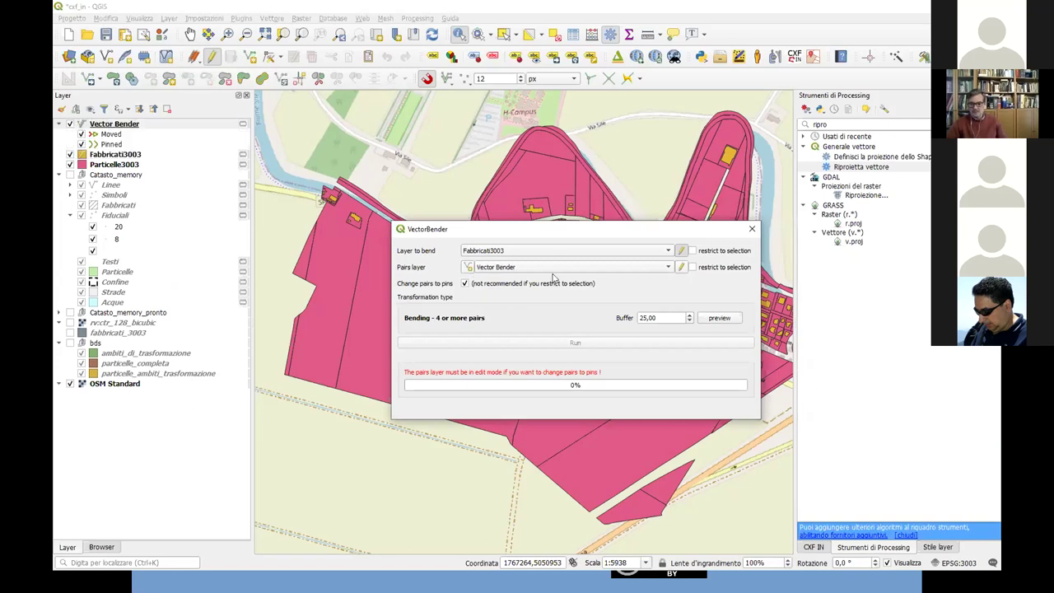
{"action": "left_click_drag", "start_coordinate": [557, 231], "coordinate": [358, 367]}
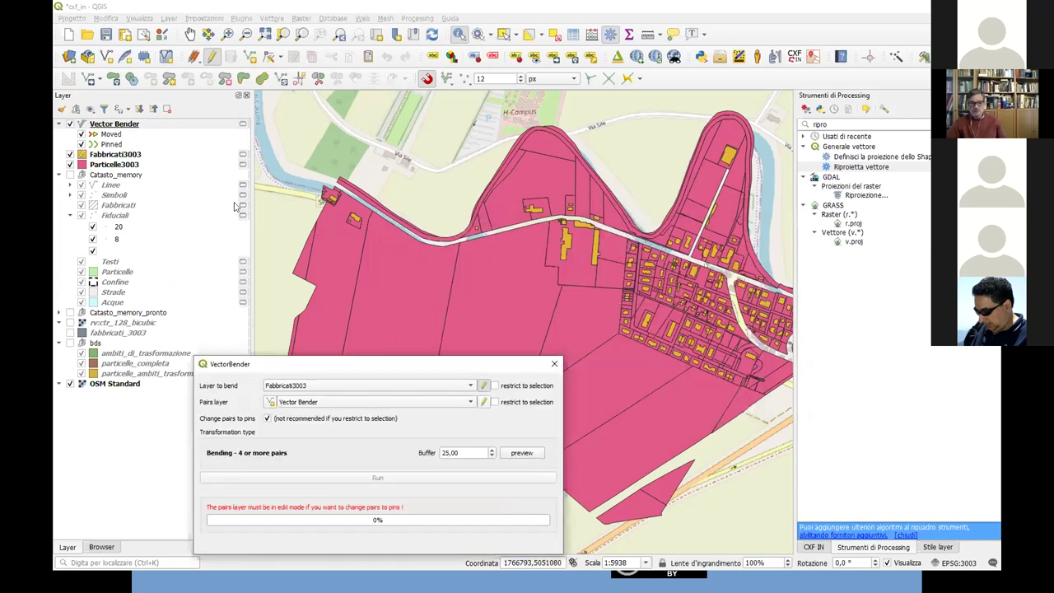
Hide Particelle3003 and zoom into the town to see Fabbricati3003 over OSM.
{"action": "left_click", "coordinate": [70, 164]}
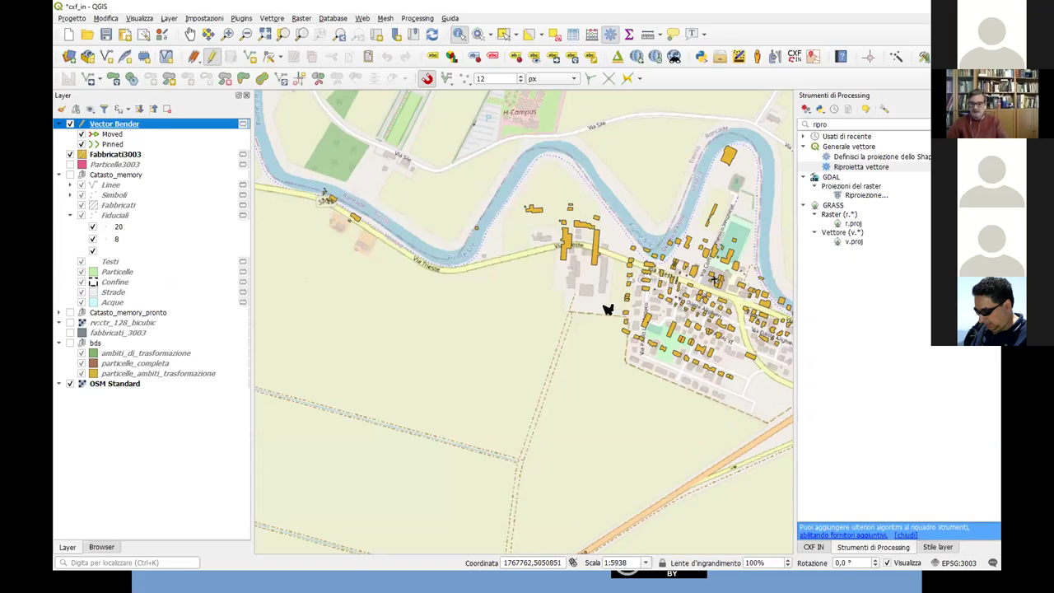
{"action": "scroll", "coordinate": [608, 301], "scroll_direction": "up", "scroll_amount": 1}
{"action": "scroll", "coordinate": [499, 284], "scroll_direction": "down", "scroll_amount": 1}
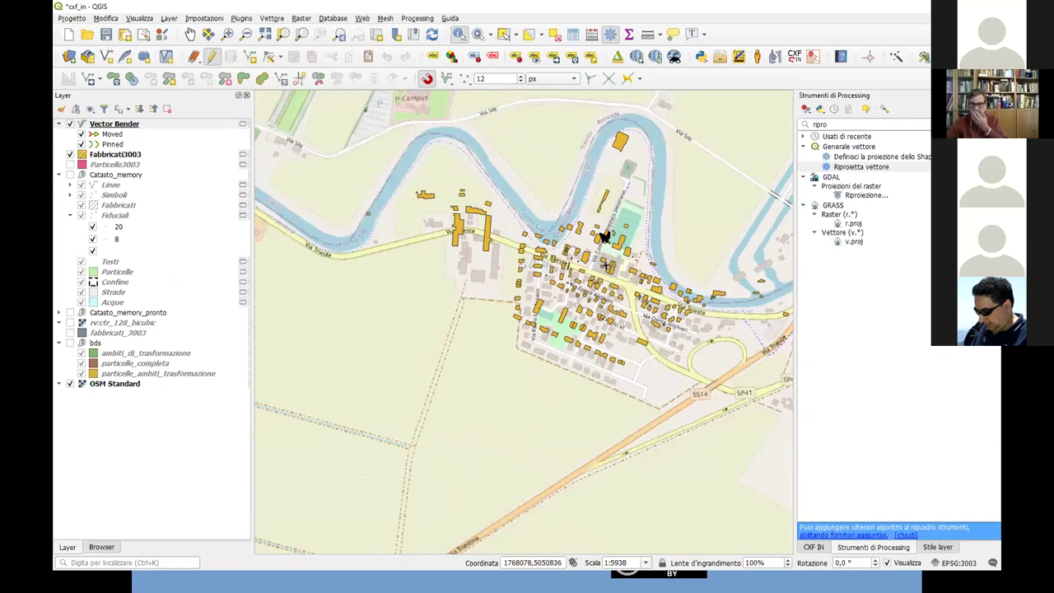
{"action": "scroll", "coordinate": [537, 302], "scroll_direction": "up", "scroll_amount": 2}
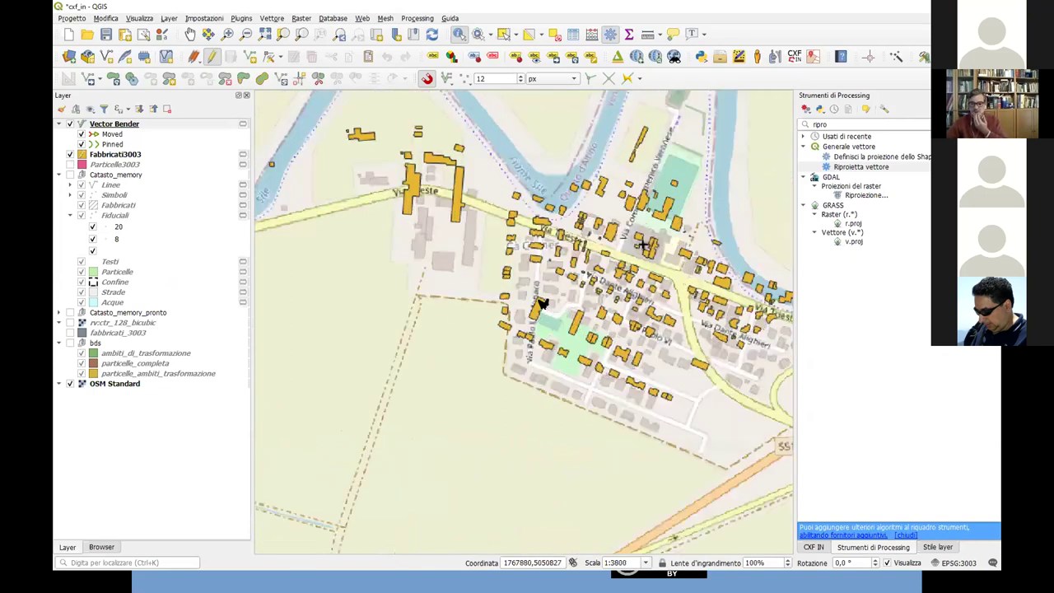
{"action": "scroll", "coordinate": [458, 214], "scroll_direction": "up", "scroll_amount": 2}
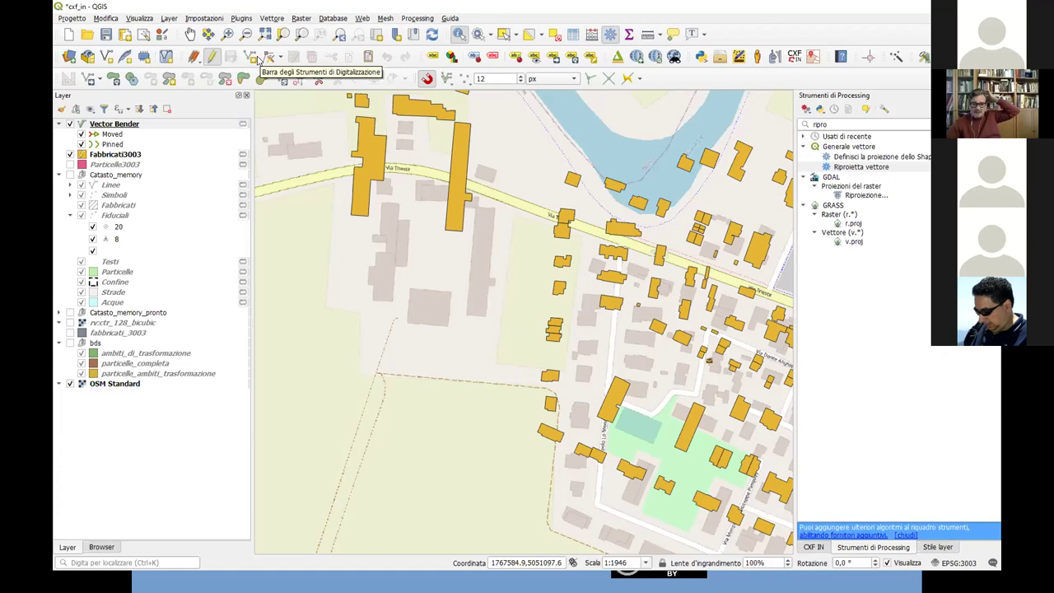
Draw a displacement line from a building corner to its OSM basemap position.
{"action": "left_click", "coordinate": [252, 58]}
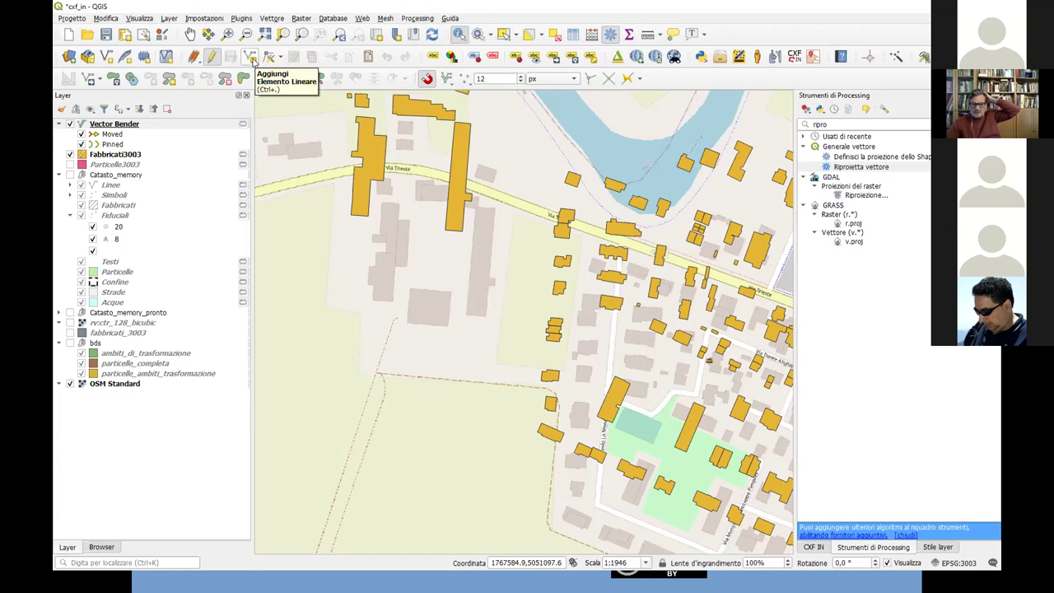
{"action": "left_click", "coordinate": [251, 59]}
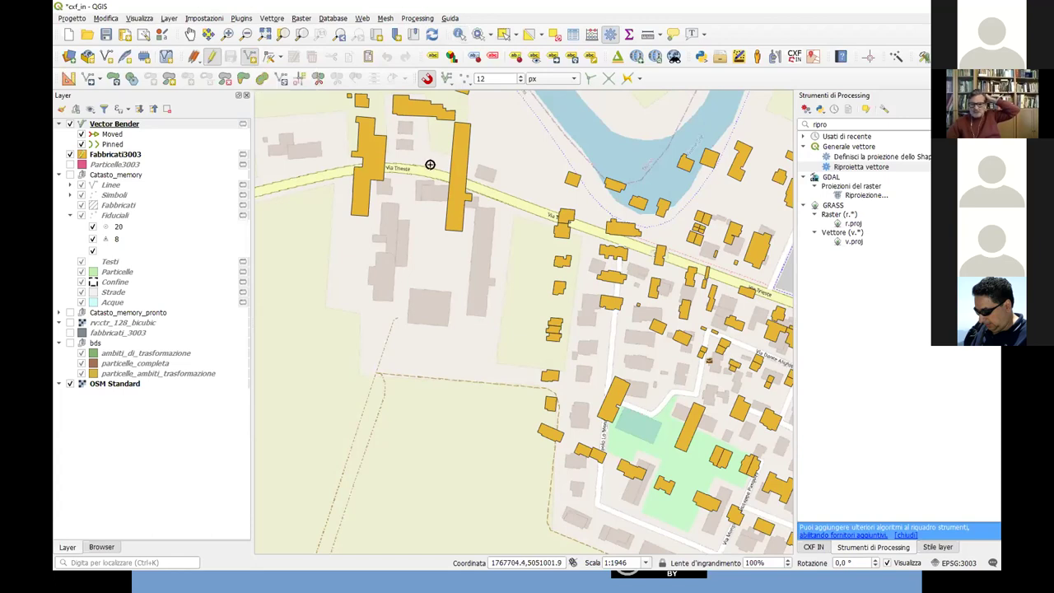
{"action": "left_click", "coordinate": [464, 232]}
{"action": "left_click", "coordinate": [485, 317]}
{"action": "right_click", "coordinate": [485, 316]}
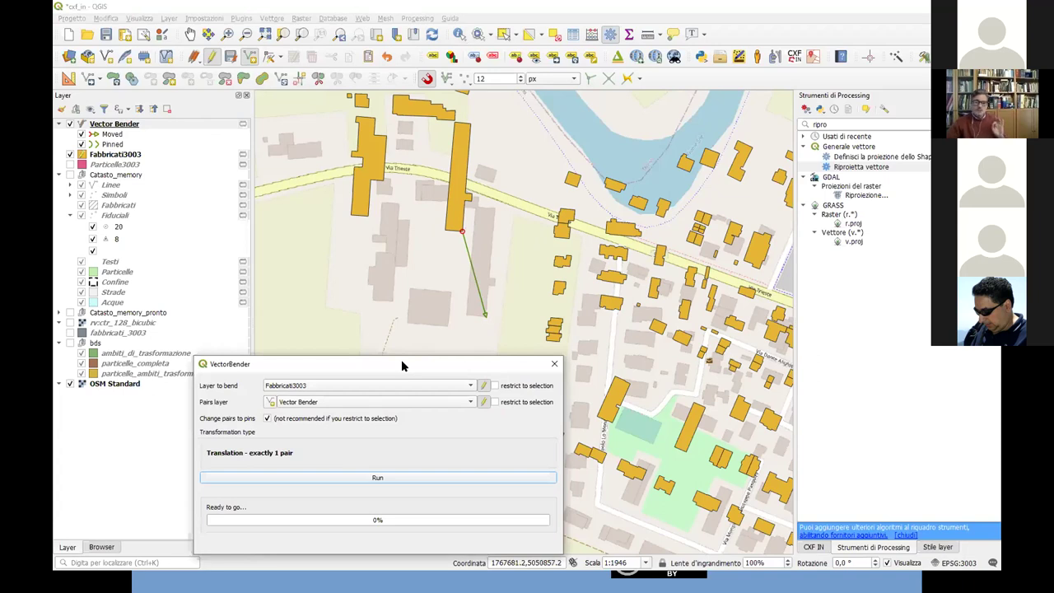
{"action": "left_click_drag", "start_coordinate": [401, 365], "coordinate": [750, 258]}
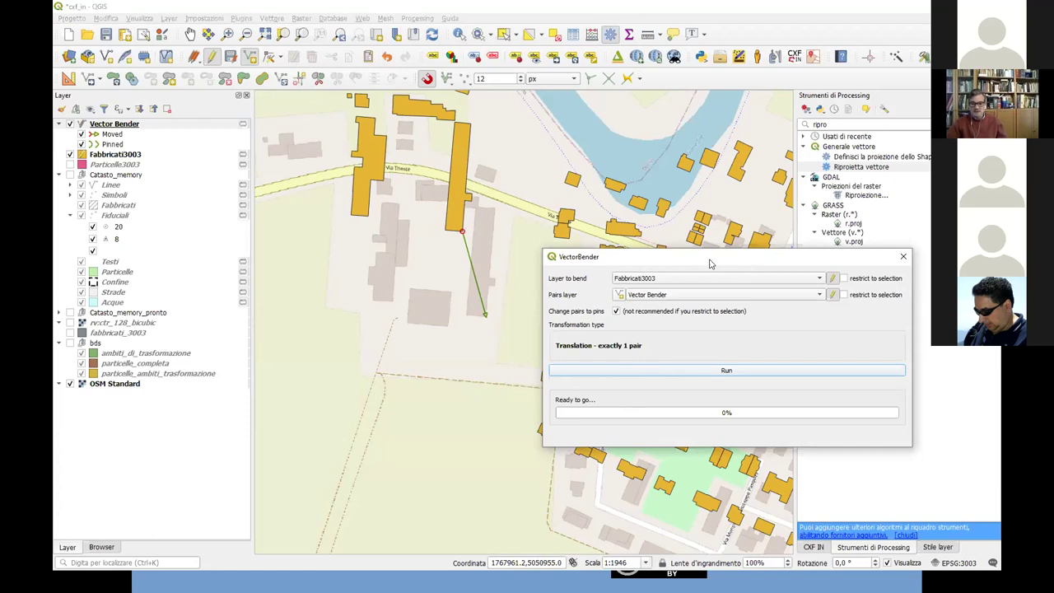
Zoom in and start a second pair at a riverside building corner.
{"action": "left_click_drag", "start_coordinate": [711, 263], "coordinate": [143, 324]}
{"action": "scroll", "coordinate": [458, 292], "scroll_direction": "down", "scroll_amount": 2}
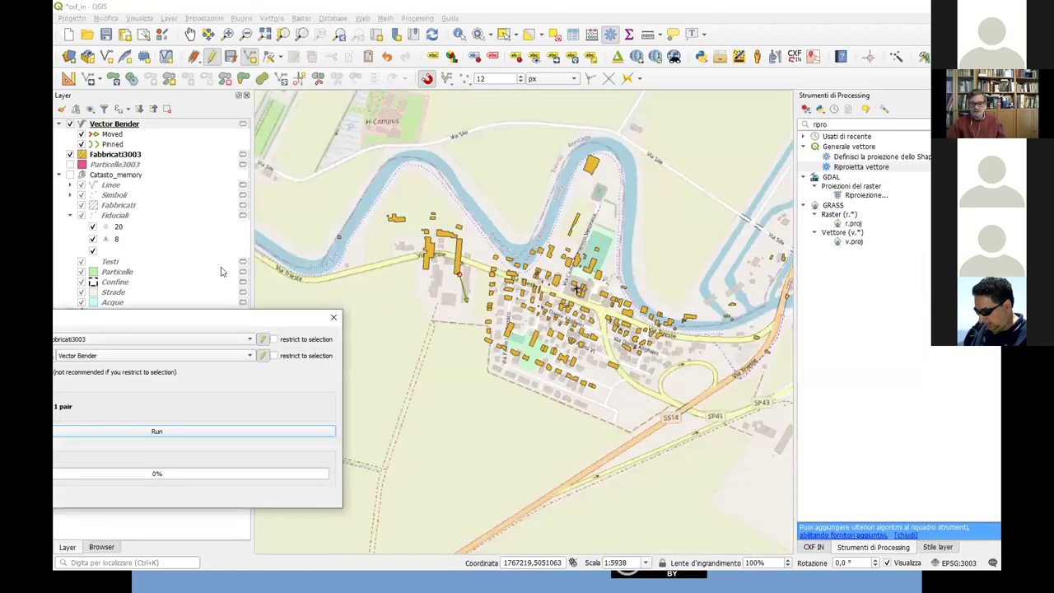
{"action": "left_click_drag", "start_coordinate": [482, 312], "coordinate": [410, 301]}
{"action": "scroll", "coordinate": [524, 300], "scroll_direction": "up", "scroll_amount": 3}
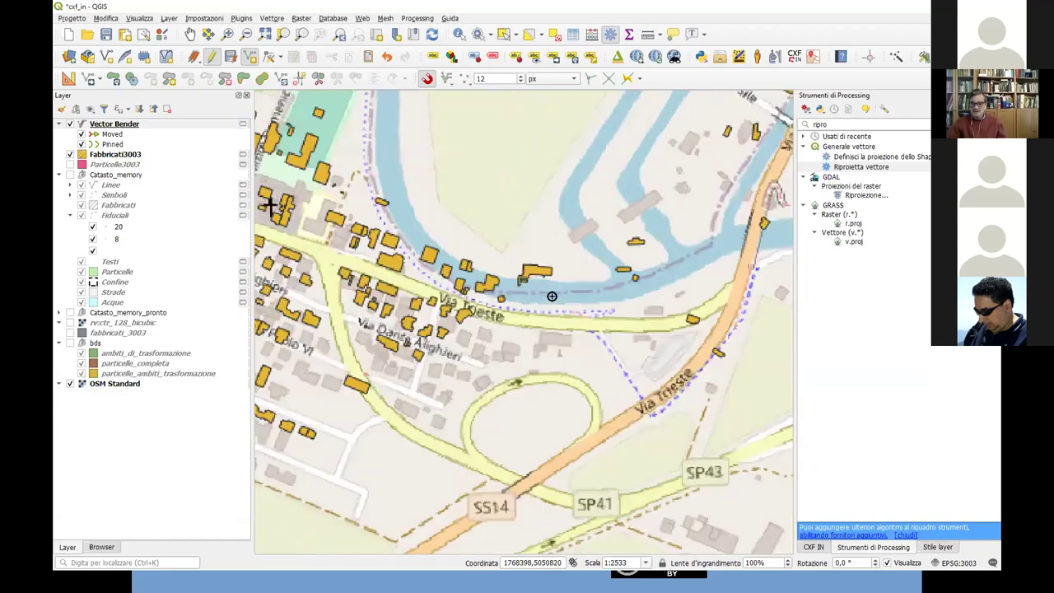
{"action": "scroll", "coordinate": [551, 296], "scroll_direction": "up", "scroll_amount": 3}
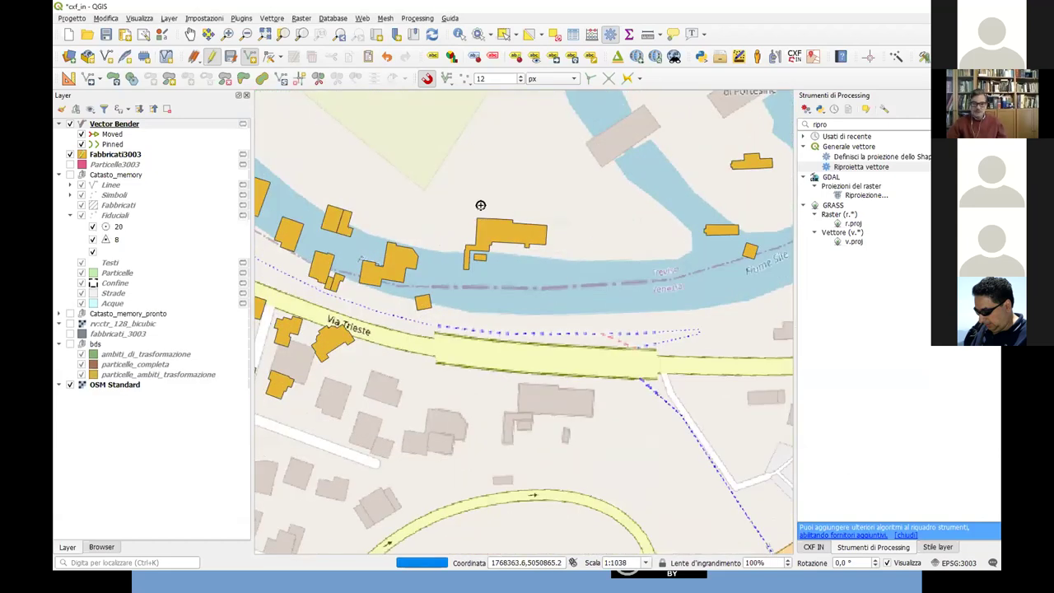
{"action": "left_click", "coordinate": [593, 415]}
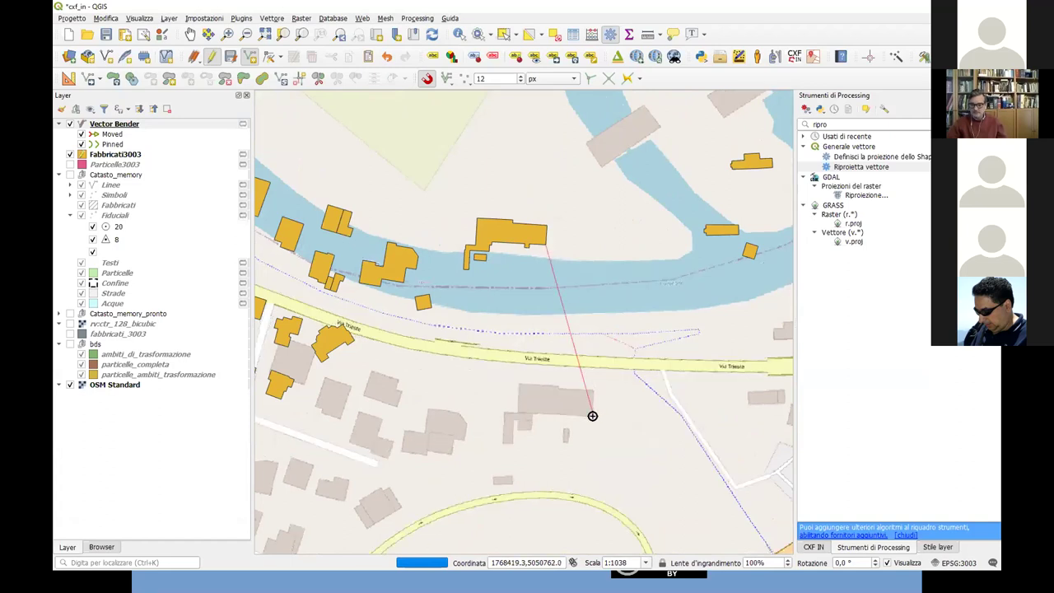
{"action": "left_click", "coordinate": [593, 415]}
{"action": "scroll", "coordinate": [576, 325], "scroll_direction": "down", "scroll_amount": 4}
{"action": "scroll", "coordinate": [577, 327], "scroll_direction": "down", "scroll_amount": 3}
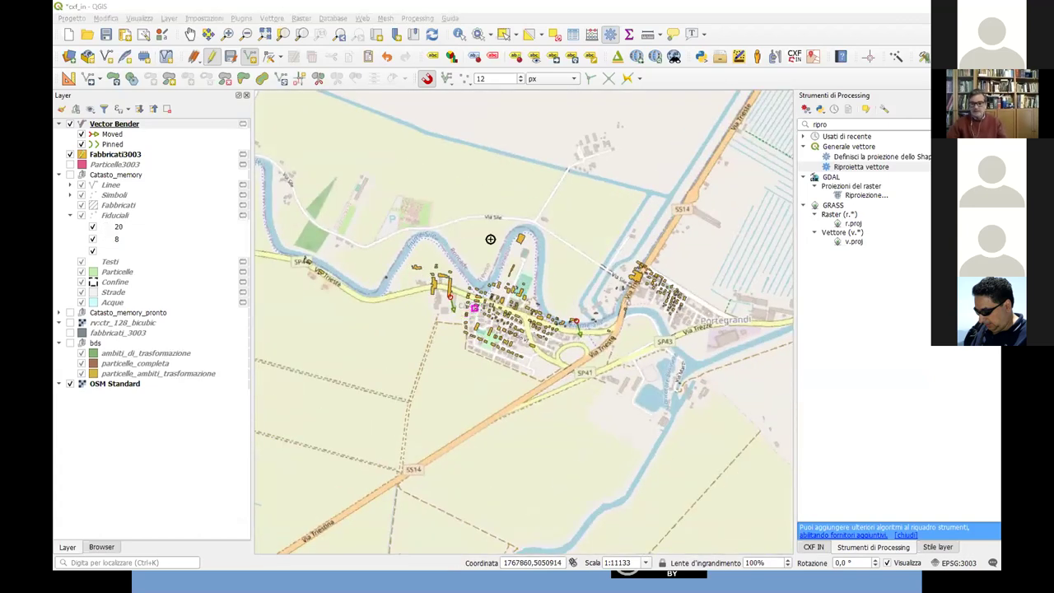
Uncheck 'Change pairs to pins' in VectorBender.
{"action": "key", "text": "alt+Tab"}
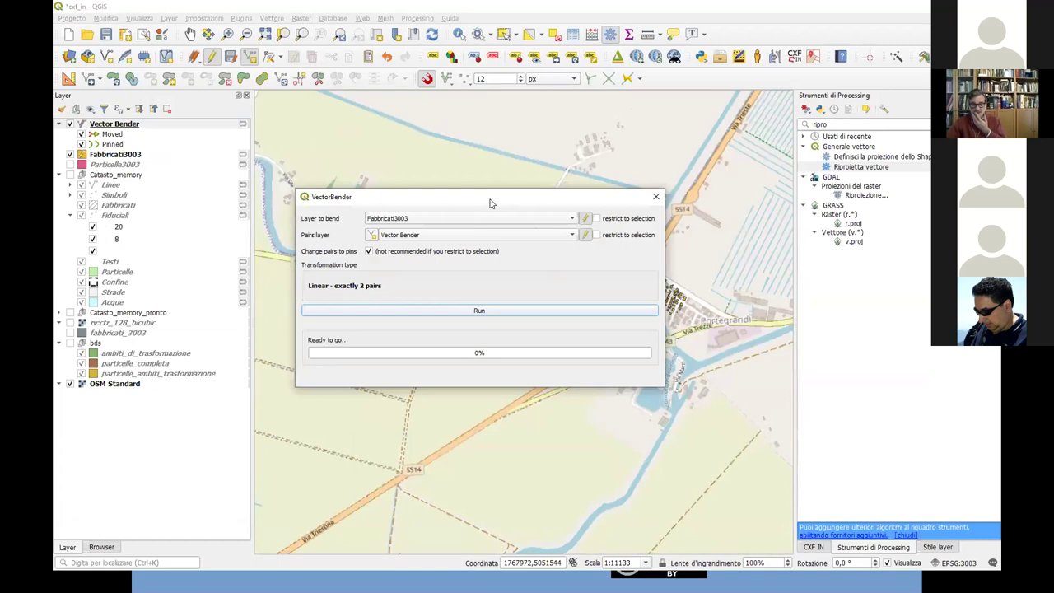
{"action": "left_click_drag", "start_coordinate": [489, 202], "coordinate": [416, 256]}
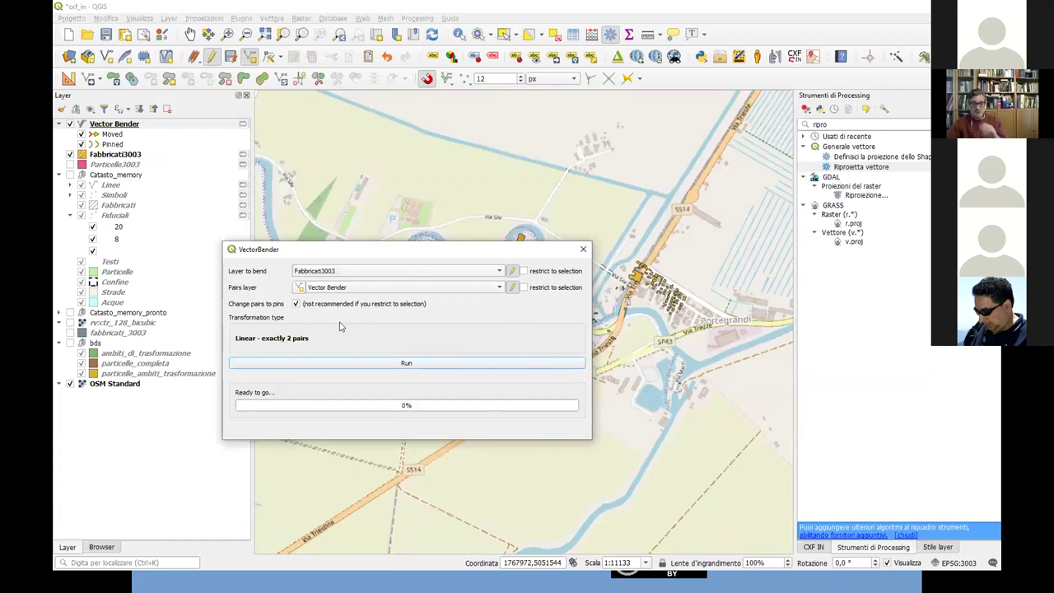
{"action": "left_click", "coordinate": [298, 304]}
{"action": "left_click_drag", "start_coordinate": [418, 255], "coordinate": [27, 288]}
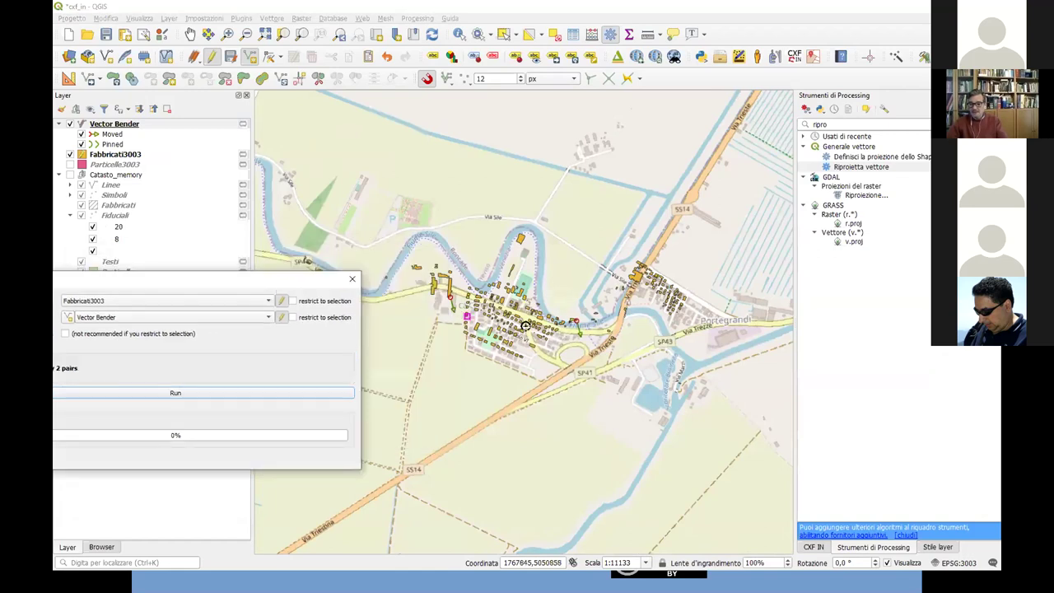
Finish the new pair at its target south of Via Monsignor Giuseppe Pasquini.
{"action": "scroll", "coordinate": [492, 271], "scroll_direction": "up", "scroll_amount": 2}
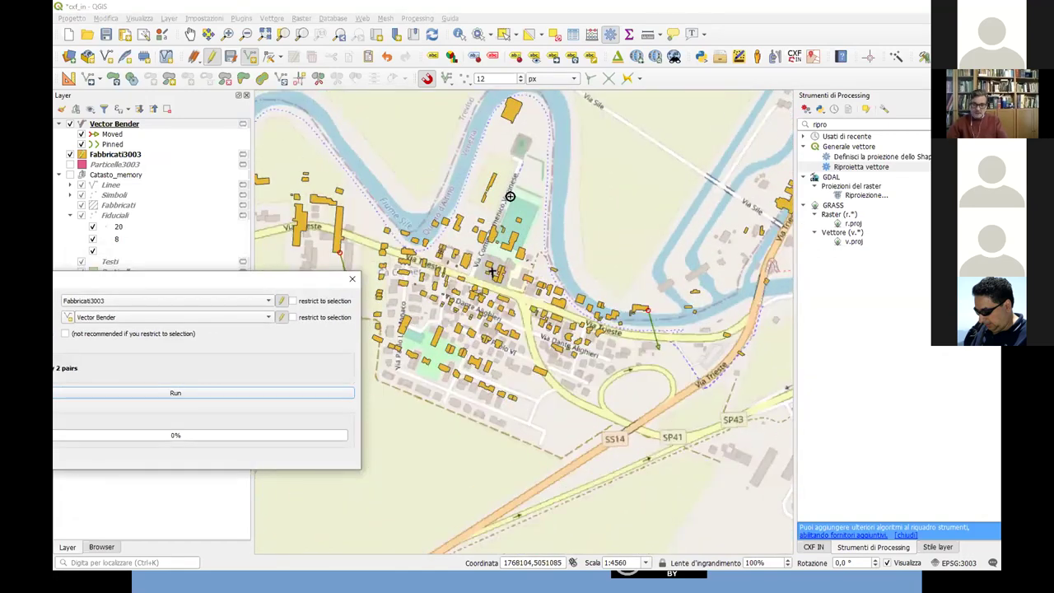
{"action": "scroll", "coordinate": [503, 191], "scroll_direction": "up", "scroll_amount": 2}
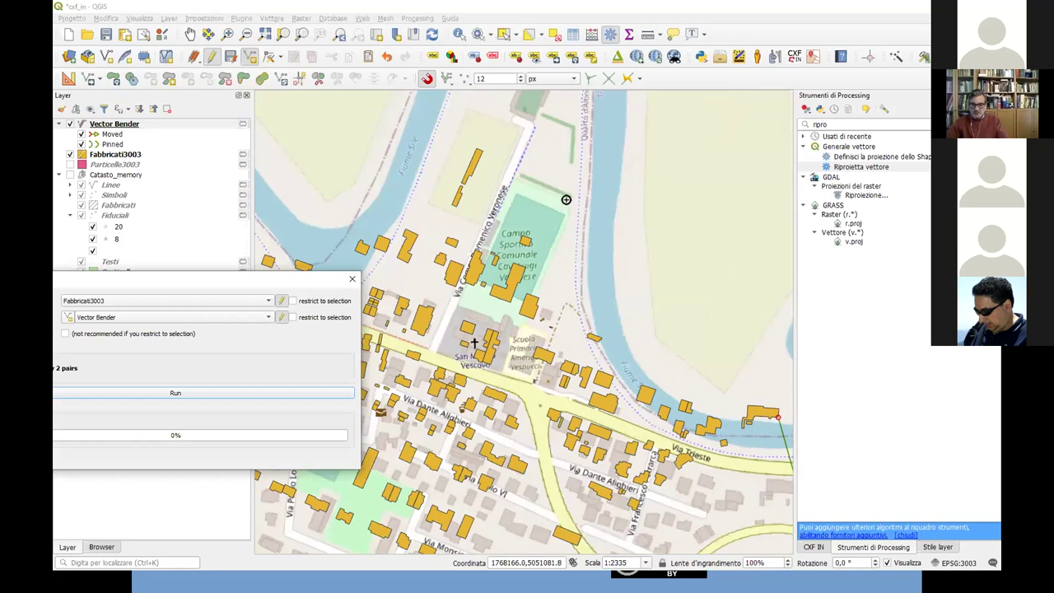
{"action": "scroll", "coordinate": [531, 229], "scroll_direction": "down", "scroll_amount": 2}
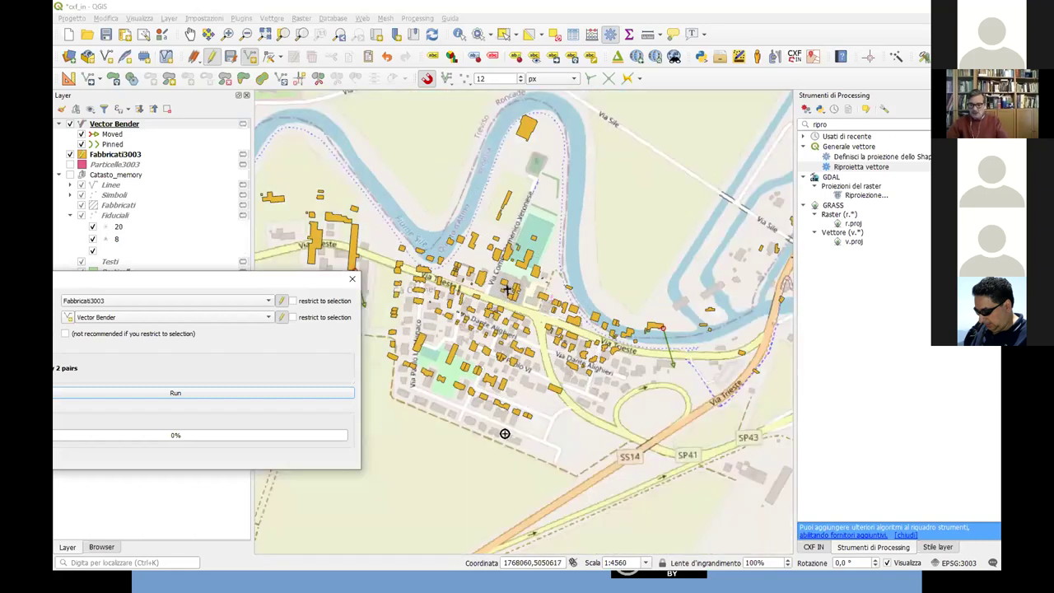
{"action": "scroll", "coordinate": [505, 432], "scroll_direction": "up", "scroll_amount": 3}
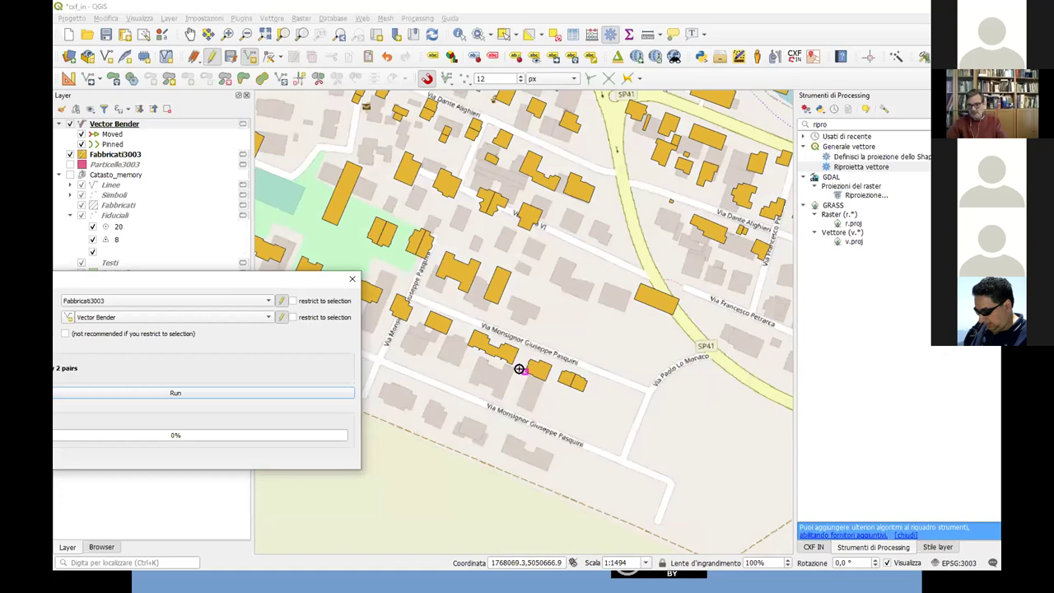
{"action": "key", "text": "Escape"}
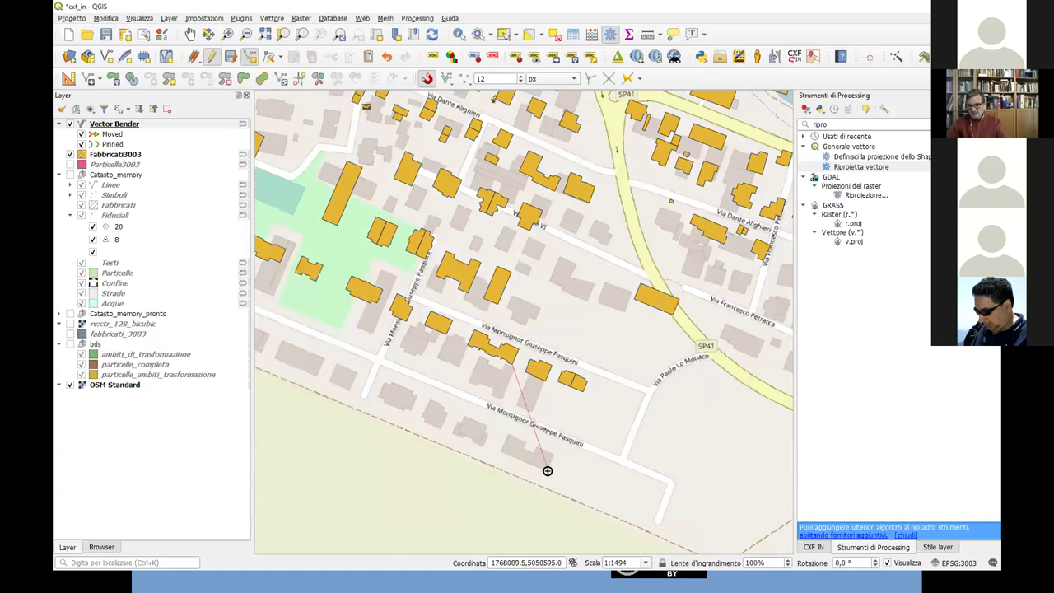
{"action": "left_click", "coordinate": [547, 470]}
{"action": "scroll", "coordinate": [587, 262], "scroll_direction": "down", "scroll_amount": 2}
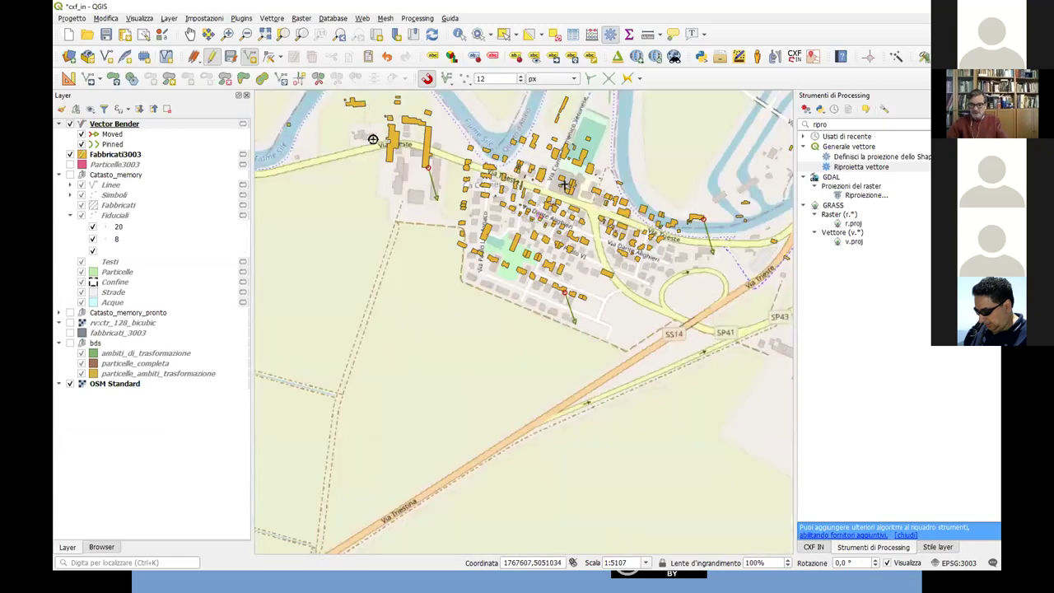
{"action": "scroll", "coordinate": [372, 140], "scroll_direction": "up", "scroll_amount": 1}
Run the 4+ pair bending with buffer 25 on Fabbricati3003, then close VectorBender.
{"action": "scroll", "coordinate": [380, 131], "scroll_direction": "up", "scroll_amount": 2}
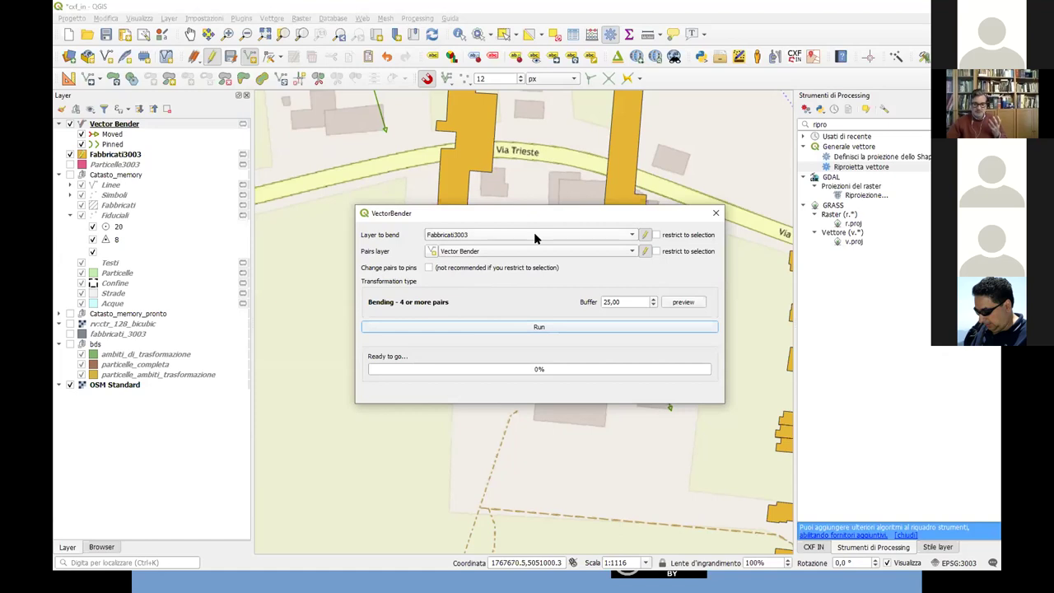
{"action": "left_click", "coordinate": [562, 329]}
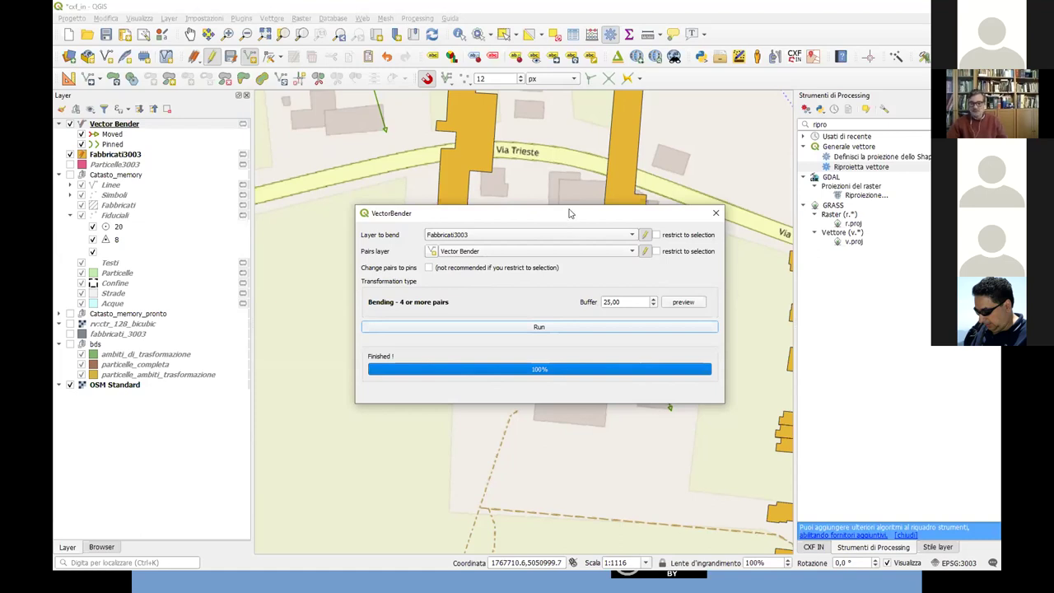
{"action": "scroll", "coordinate": [591, 198], "scroll_direction": "up", "scroll_amount": 1}
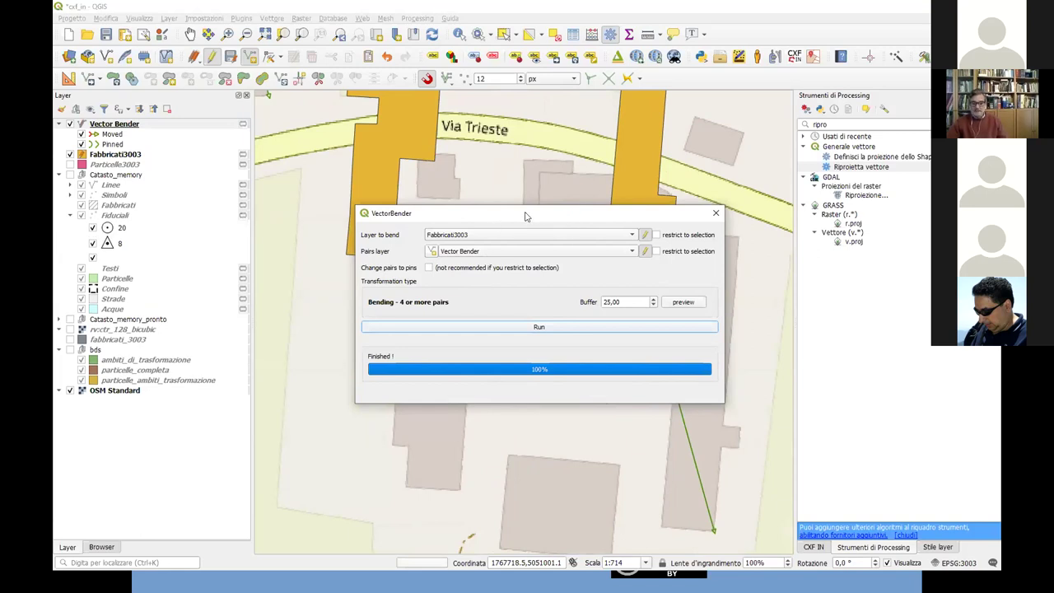
{"action": "left_click_drag", "start_coordinate": [526, 216], "coordinate": [54, 228]}
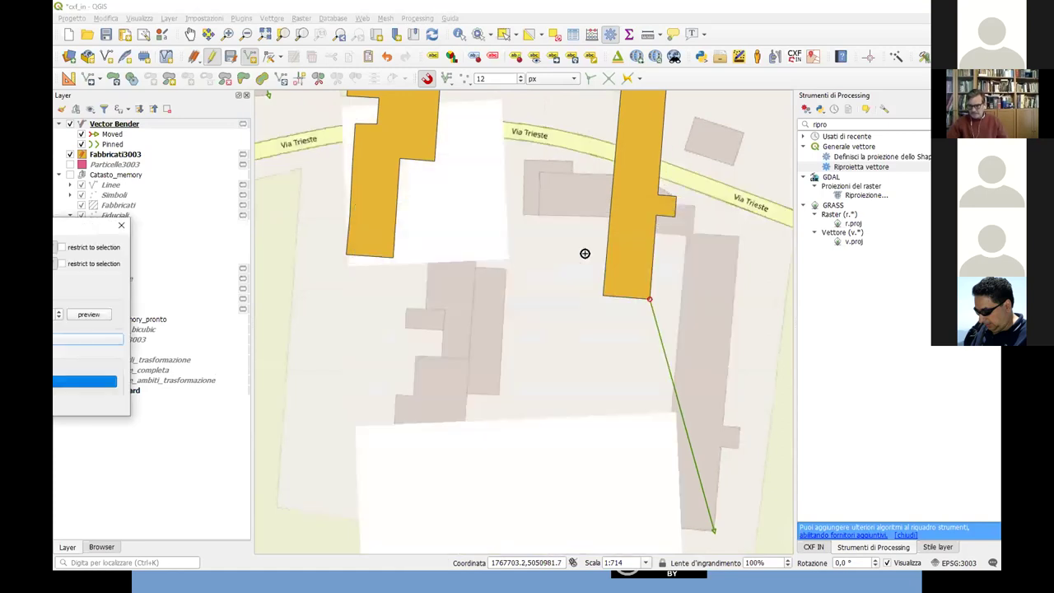
{"action": "scroll", "coordinate": [544, 247], "scroll_direction": "down", "scroll_amount": 2}
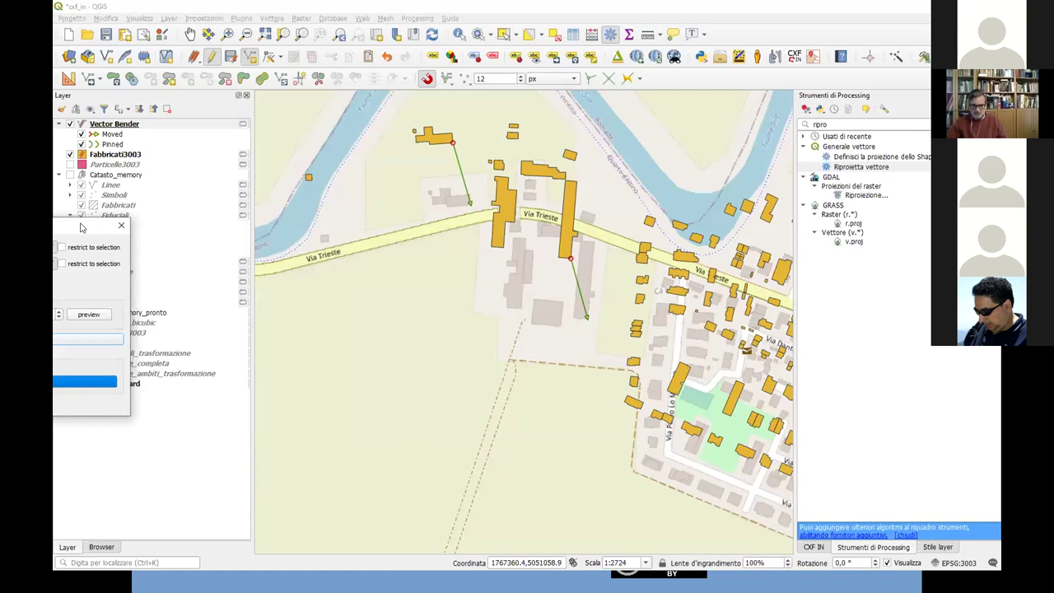
{"action": "left_click_drag", "start_coordinate": [80, 227], "coordinate": [626, 283]}
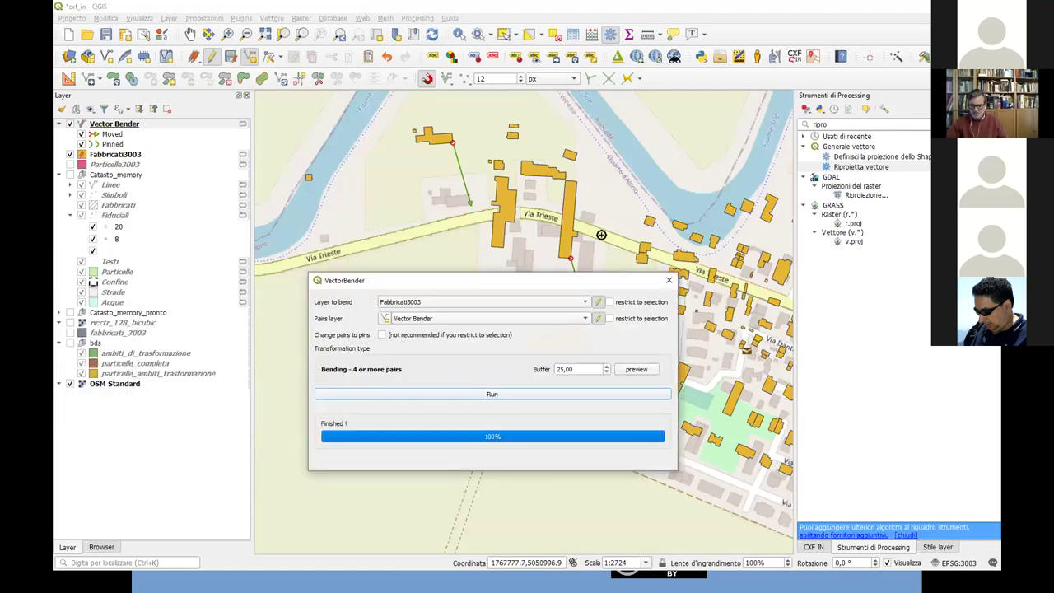
{"action": "left_click", "coordinate": [130, 155]}
{"action": "left_click", "coordinate": [130, 155]}
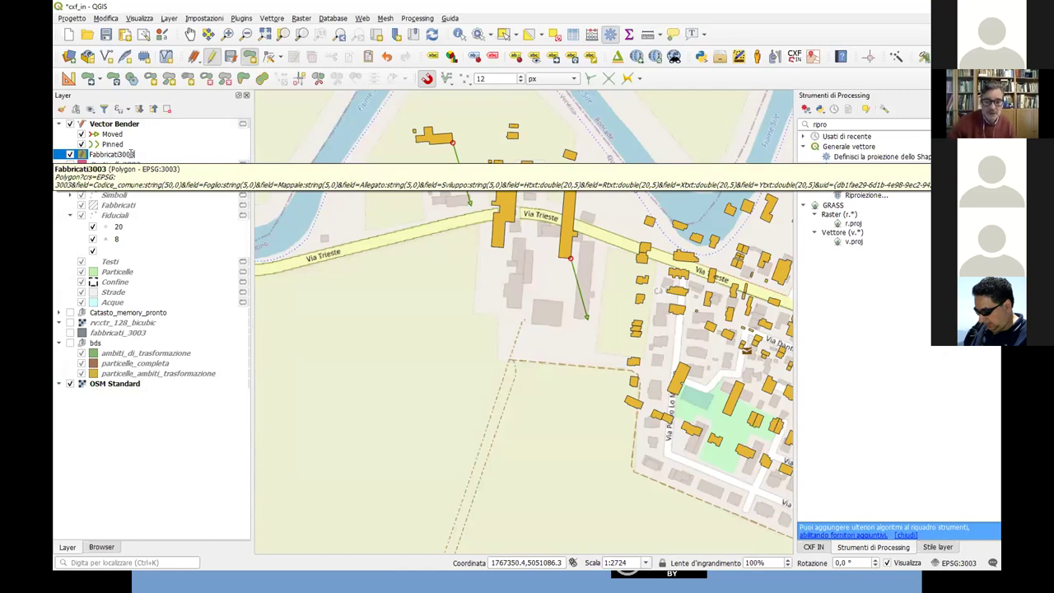
Rename the layers to Fabbricati3003new and Particelle3003new.
{"action": "left_click", "coordinate": [294, 146]}
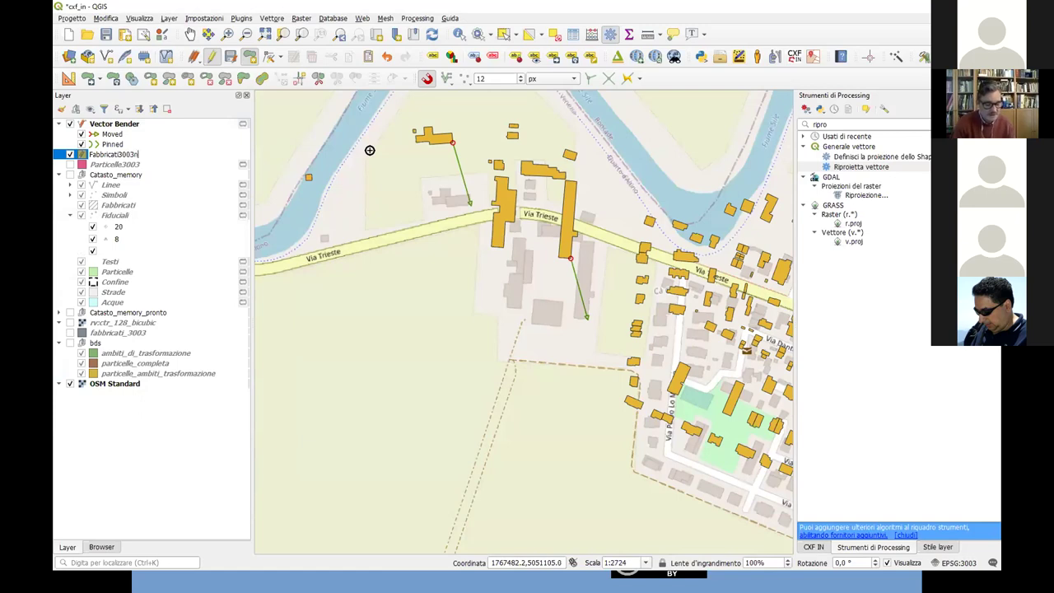
{"action": "type", "text": "w"}
{"action": "key", "text": "Return"}
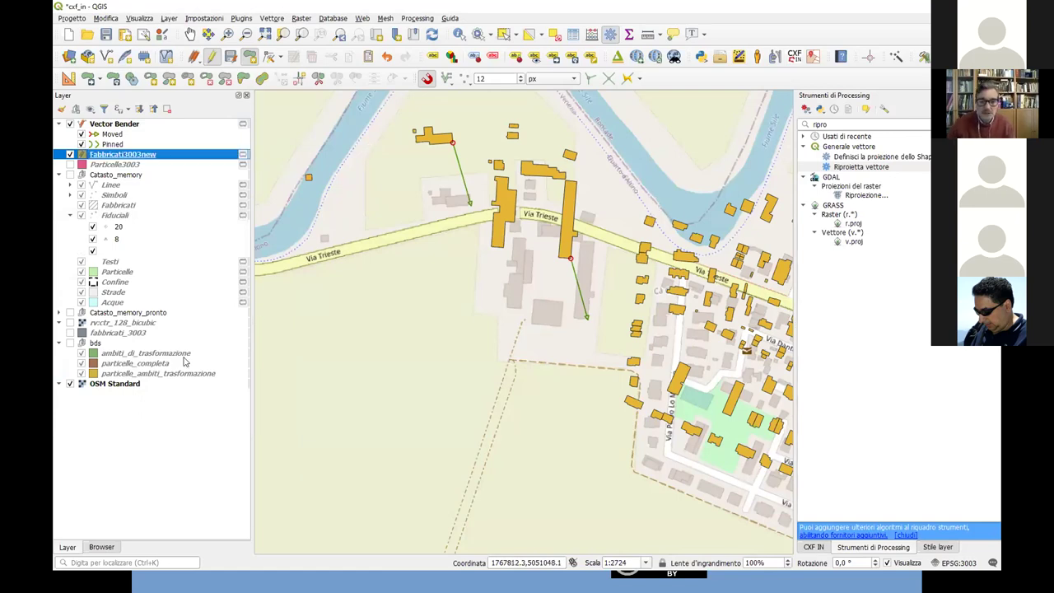
{"action": "left_click", "coordinate": [121, 165]}
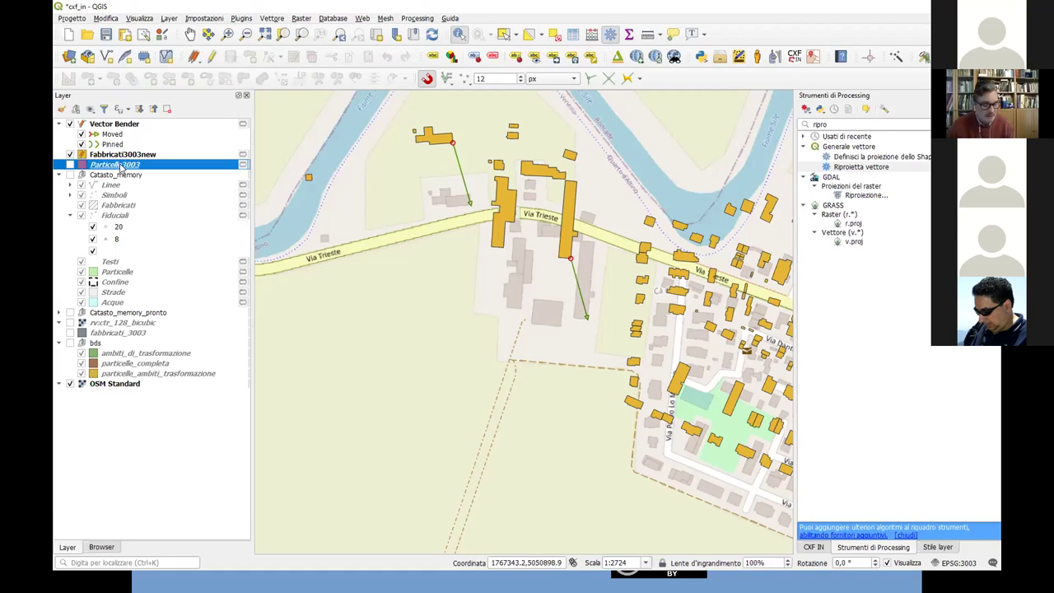
{"action": "left_click", "coordinate": [121, 165]}
{"action": "key", "text": "End"}
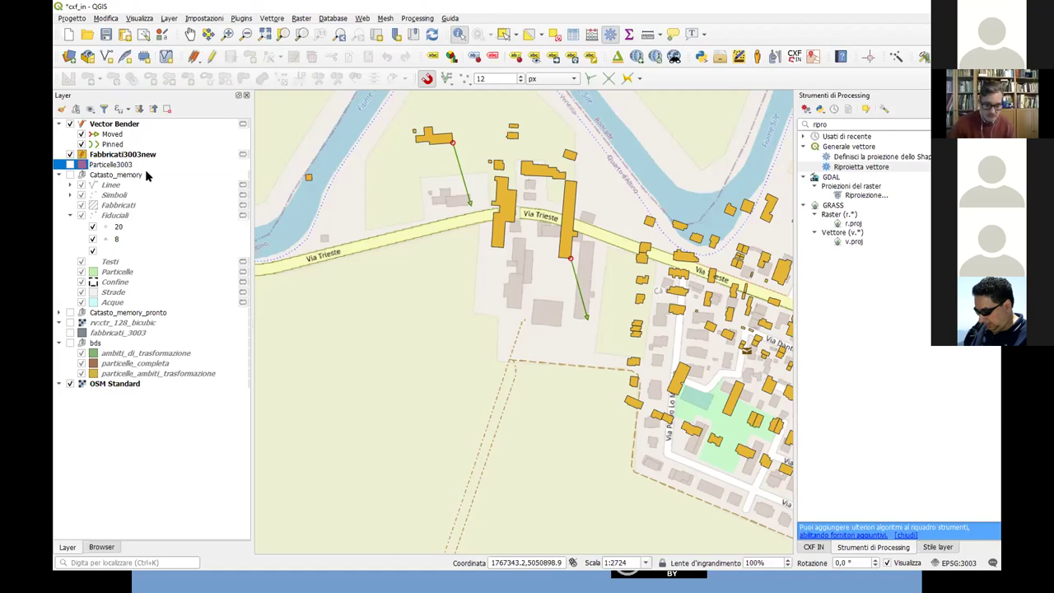
{"action": "type", "text": "new"}
{"action": "key", "text": "Return"}
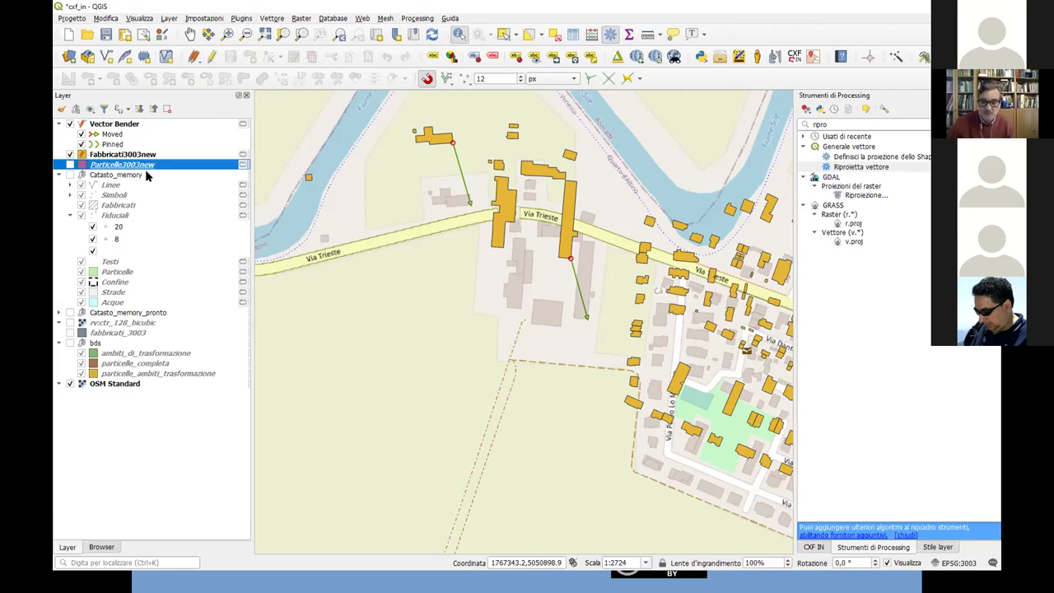
{"action": "key", "text": "alt+Tab"}
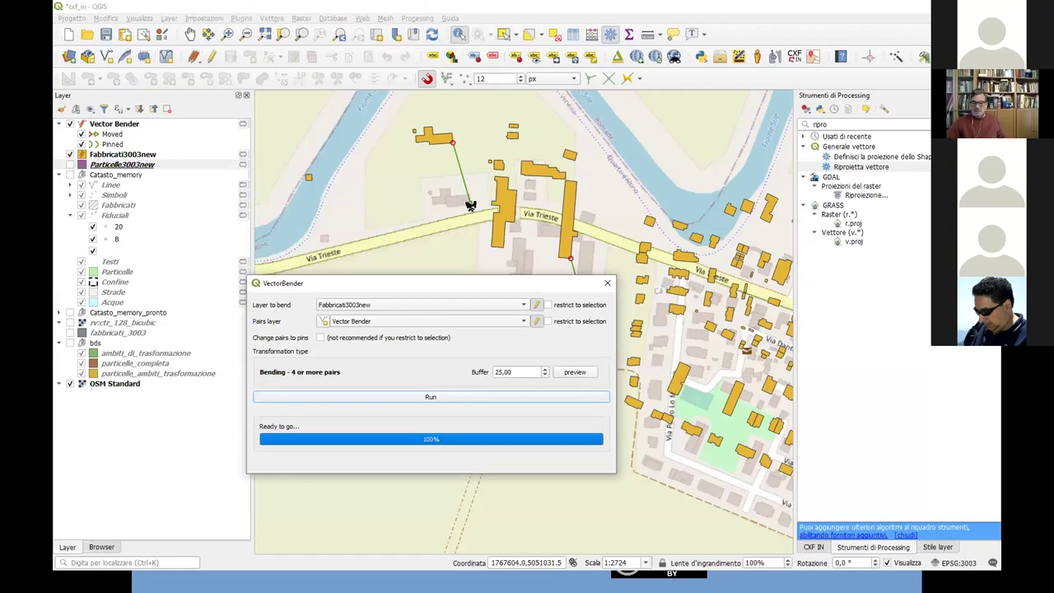
Delete the northwest displacement pair and run an affine bend on Fabbricati3003new with three pairs.
{"action": "left_click", "coordinate": [147, 127]}
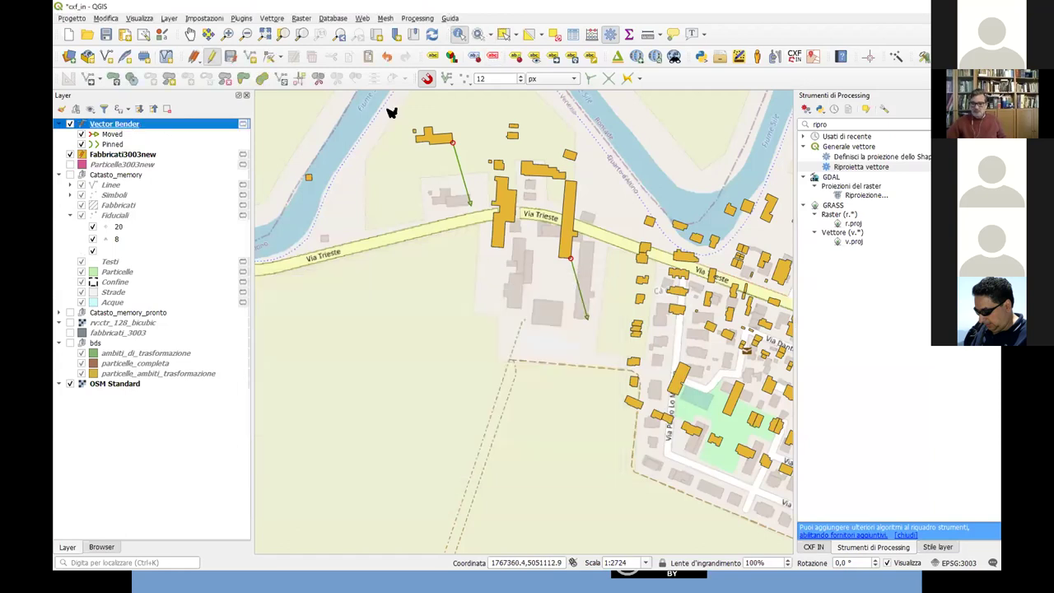
{"action": "left_click", "coordinate": [504, 34]}
{"action": "left_click_drag", "start_coordinate": [438, 168], "coordinate": [481, 177]}
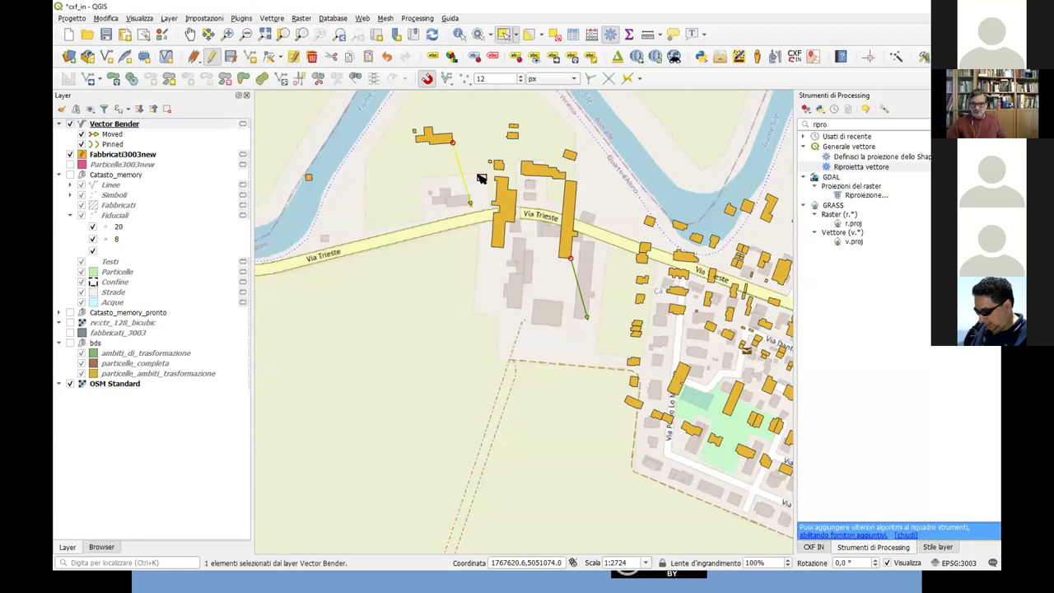
{"action": "key", "text": "Delete"}
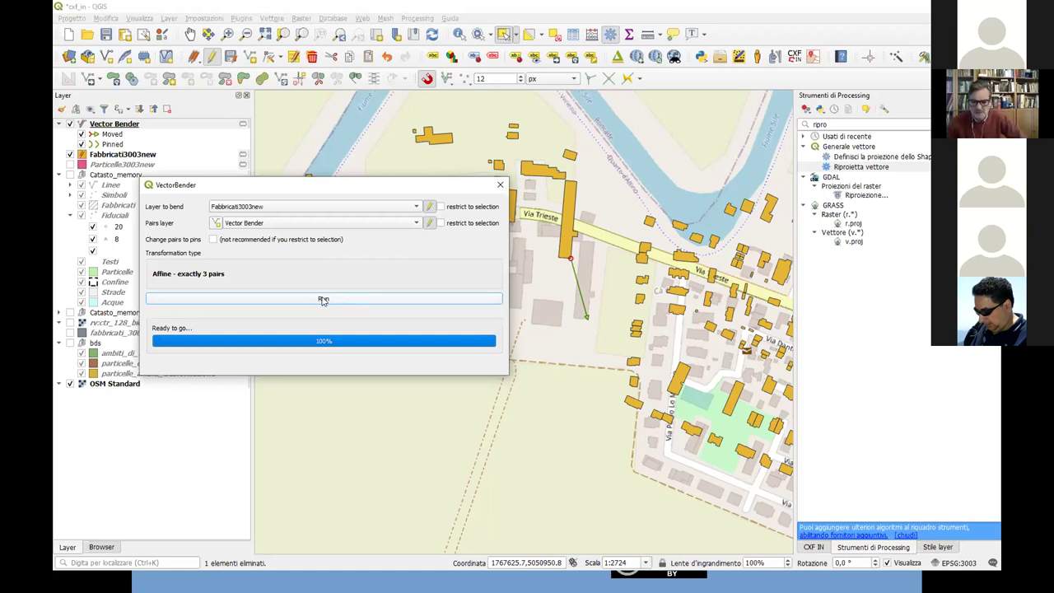
{"action": "left_click", "coordinate": [323, 300]}
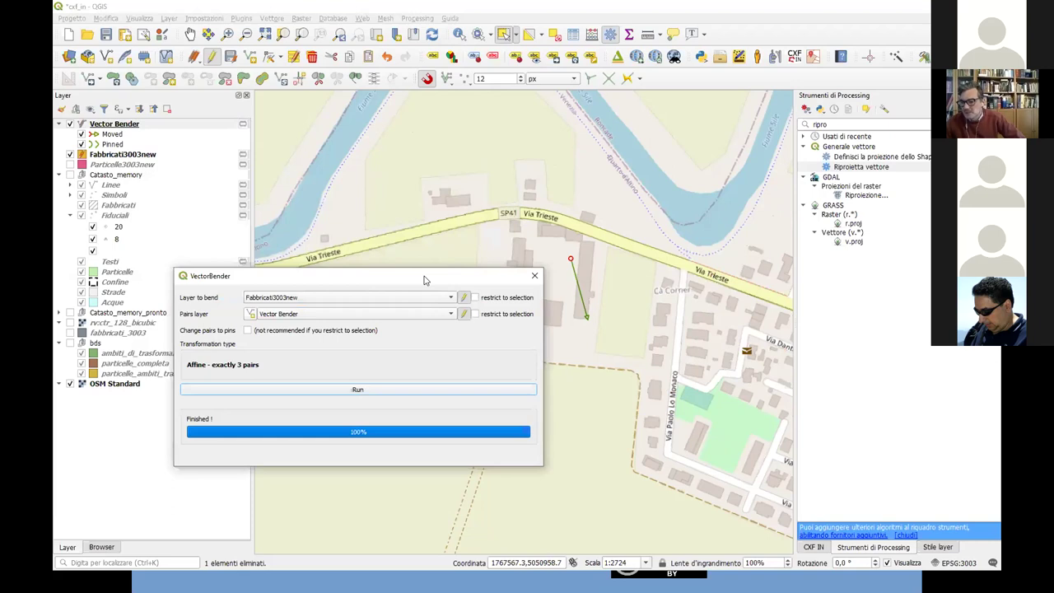
{"action": "left_click_drag", "start_coordinate": [424, 281], "coordinate": [419, 249]}
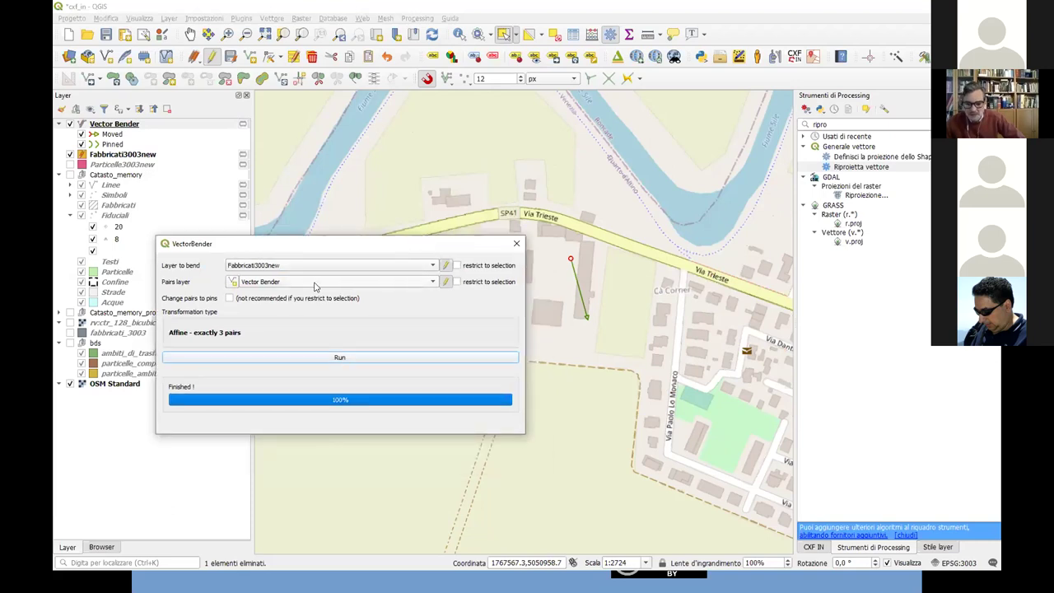
Stop editing the Fabbricati3003new layer and save the bent building edits.
{"action": "left_click", "coordinate": [128, 154]}
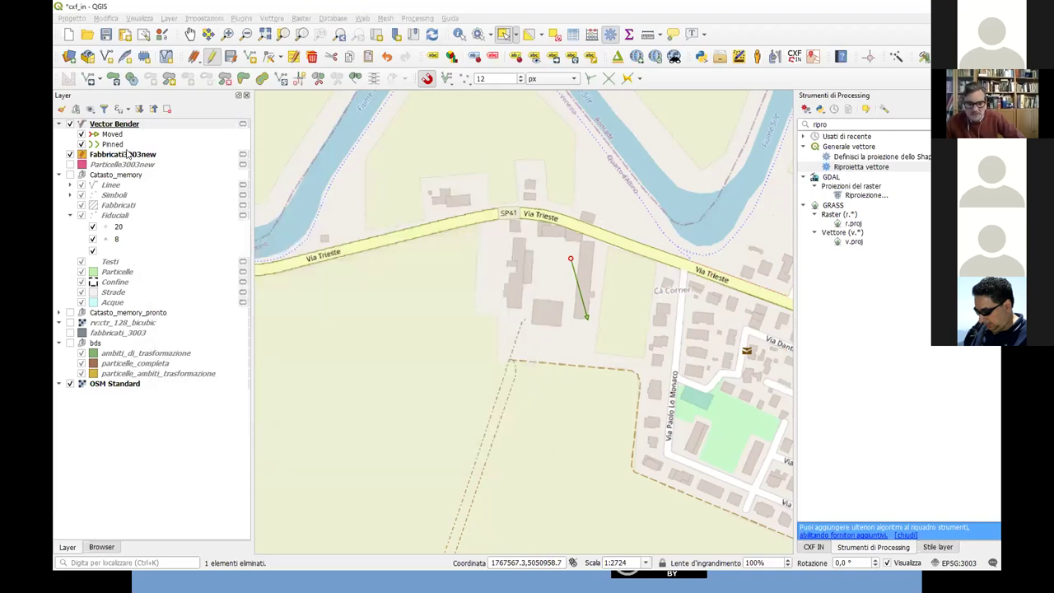
{"action": "right_click", "coordinate": [128, 154]}
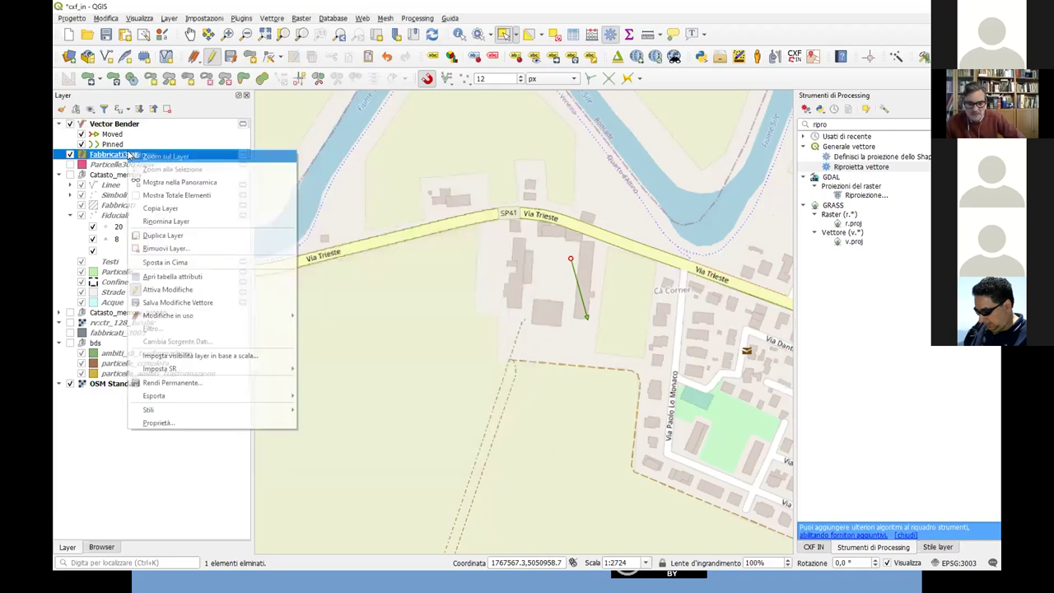
{"action": "left_click", "coordinate": [183, 289]}
{"action": "left_click", "coordinate": [519, 297]}
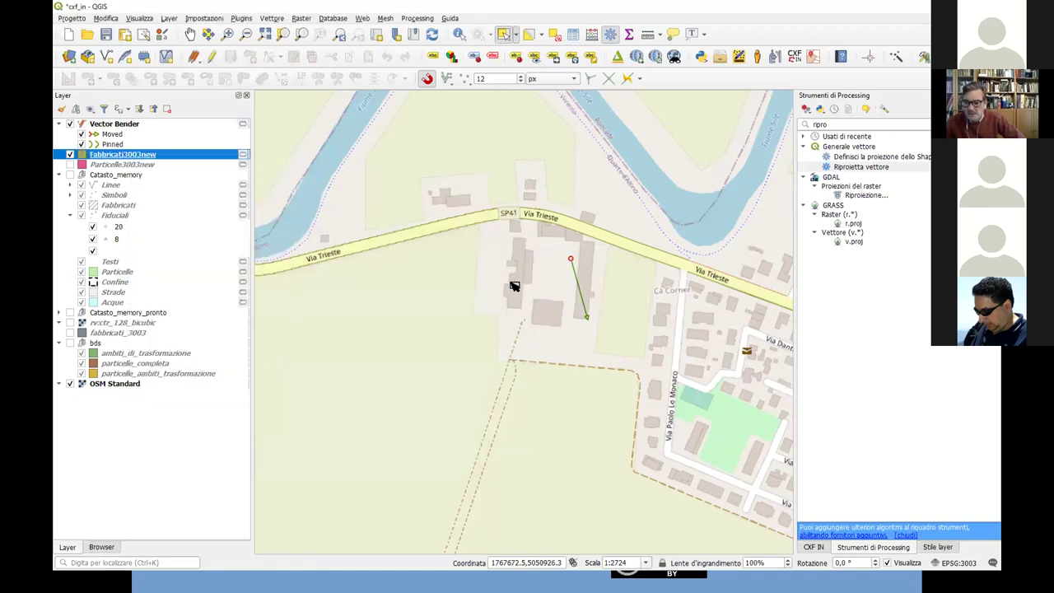
Zoom to the bent Fabbricati3003new buildings, then remove that layer from the project.
{"action": "scroll", "coordinate": [527, 259], "scroll_direction": "down", "scroll_amount": 4}
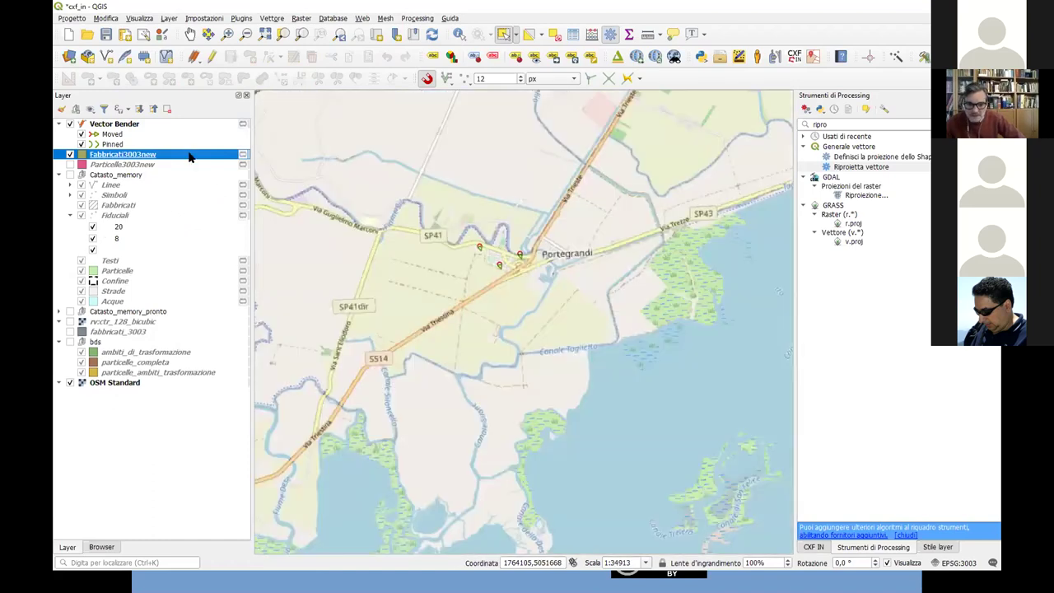
{"action": "right_click", "coordinate": [187, 156]}
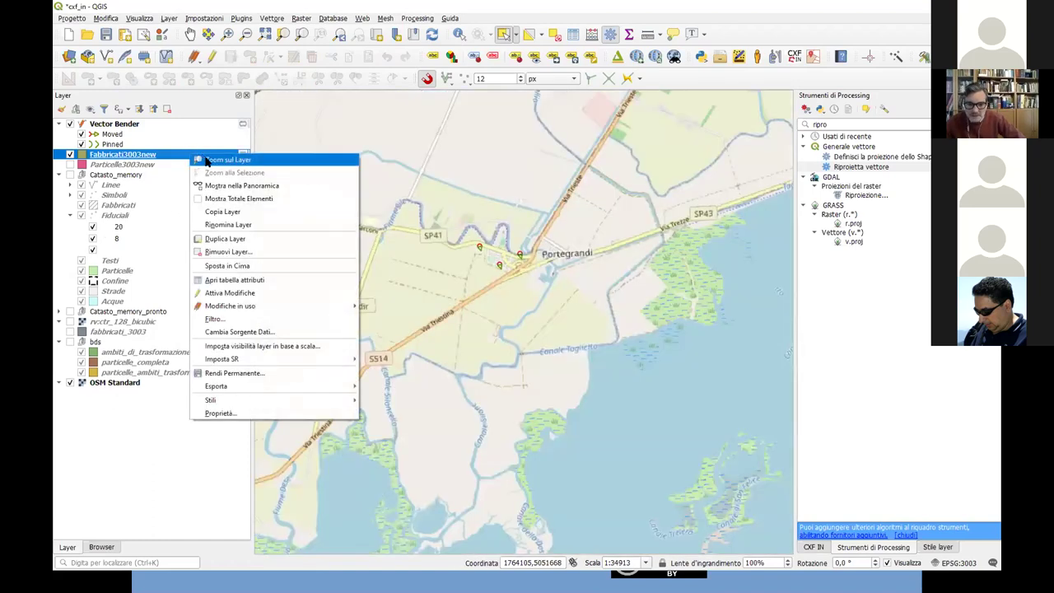
{"action": "left_click", "coordinate": [205, 162]}
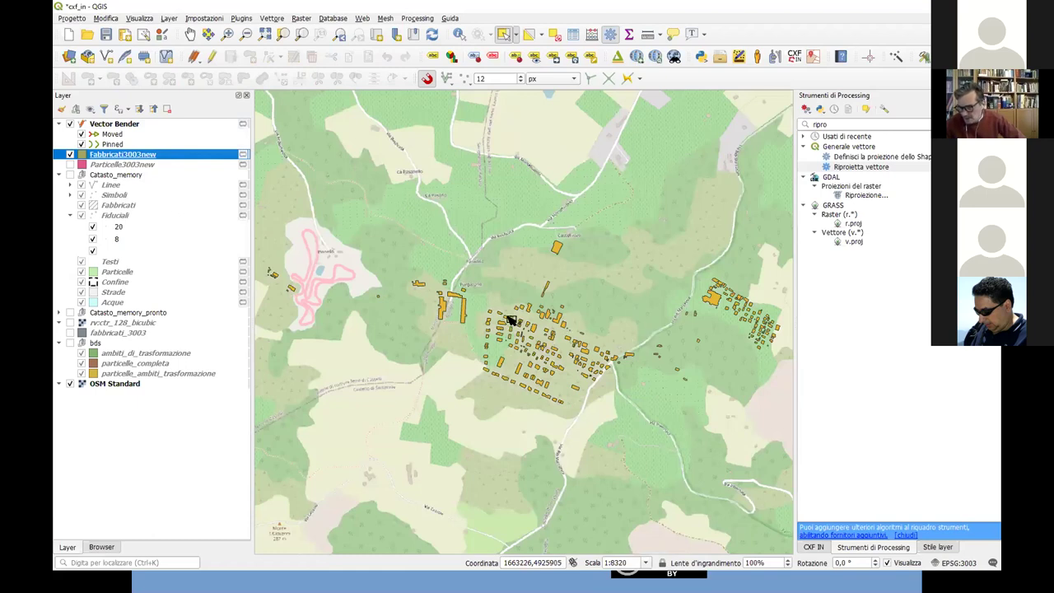
{"action": "right_click", "coordinate": [147, 154]}
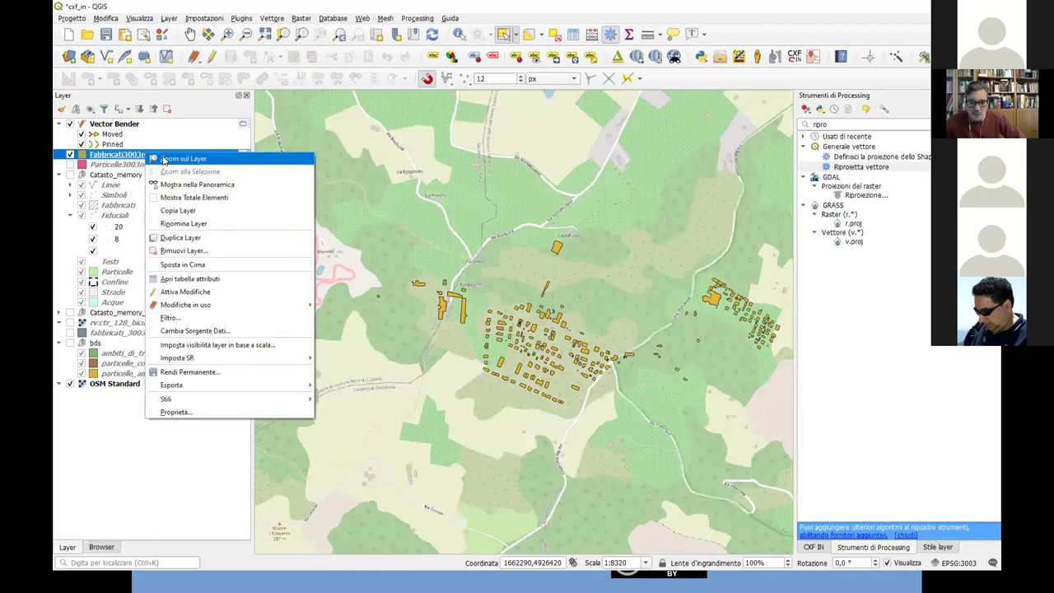
{"action": "left_click", "coordinate": [122, 156]}
{"action": "right_click", "coordinate": [123, 154]}
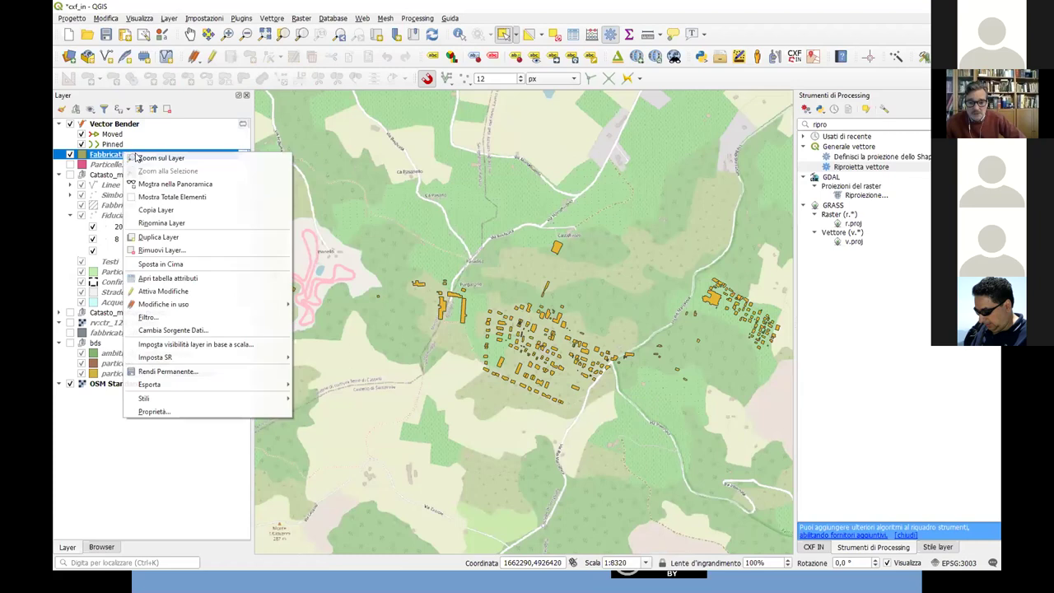
{"action": "left_click", "coordinate": [160, 249]}
{"action": "left_click", "coordinate": [512, 301]}
Zoom the map to Particelle3003new and make its parcels visible.
{"action": "left_click", "coordinate": [107, 157]}
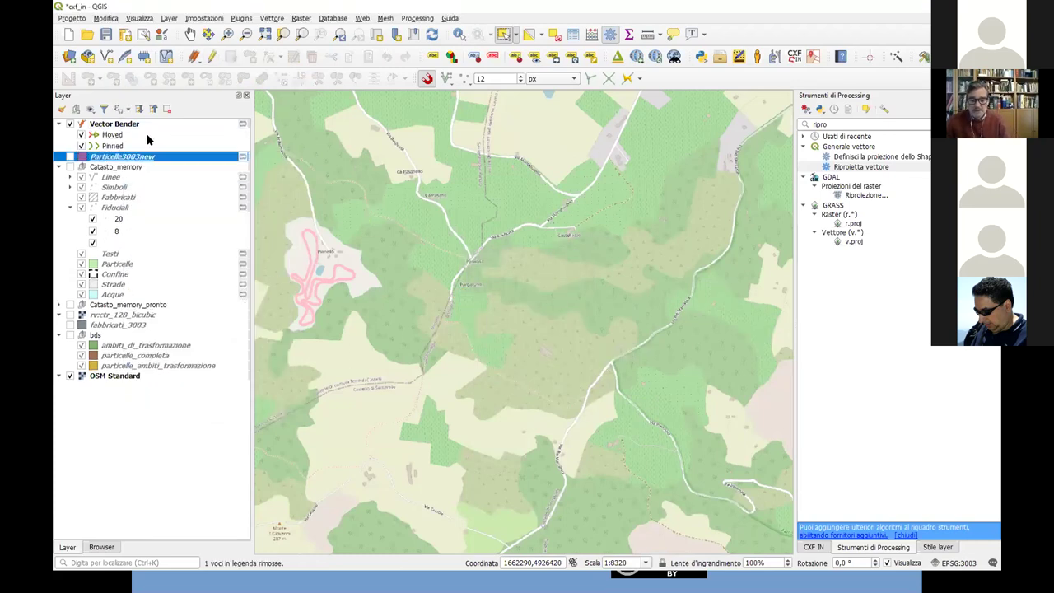
{"action": "right_click", "coordinate": [107, 159]}
{"action": "left_click", "coordinate": [132, 169]}
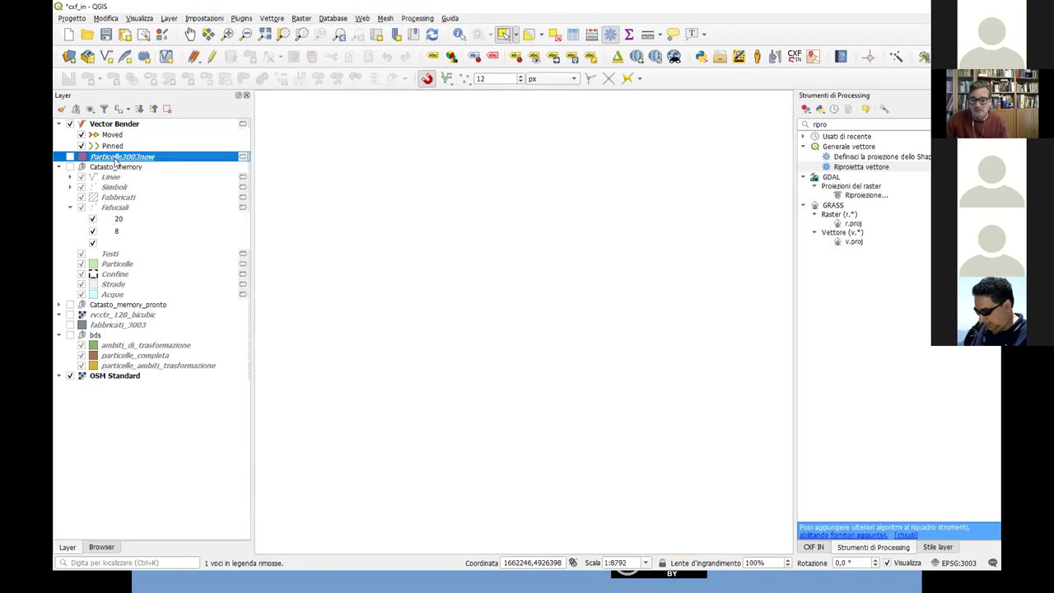
{"action": "left_click", "coordinate": [70, 157]}
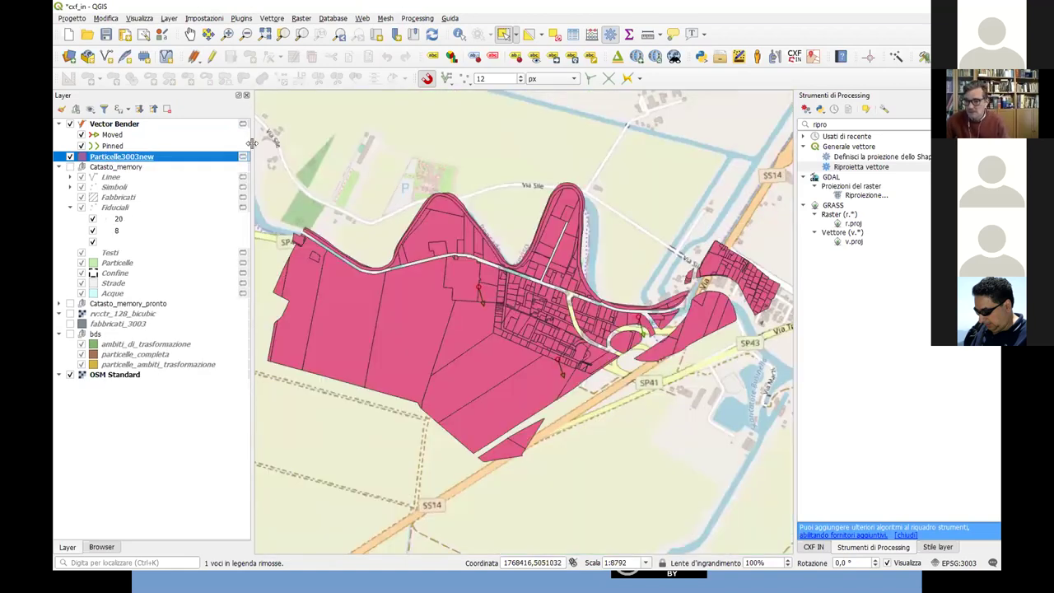
Check the Vector Bender layer's properties, which show its CRS is EPSG:4326 - WGS 84.
{"action": "right_click", "coordinate": [99, 124]}
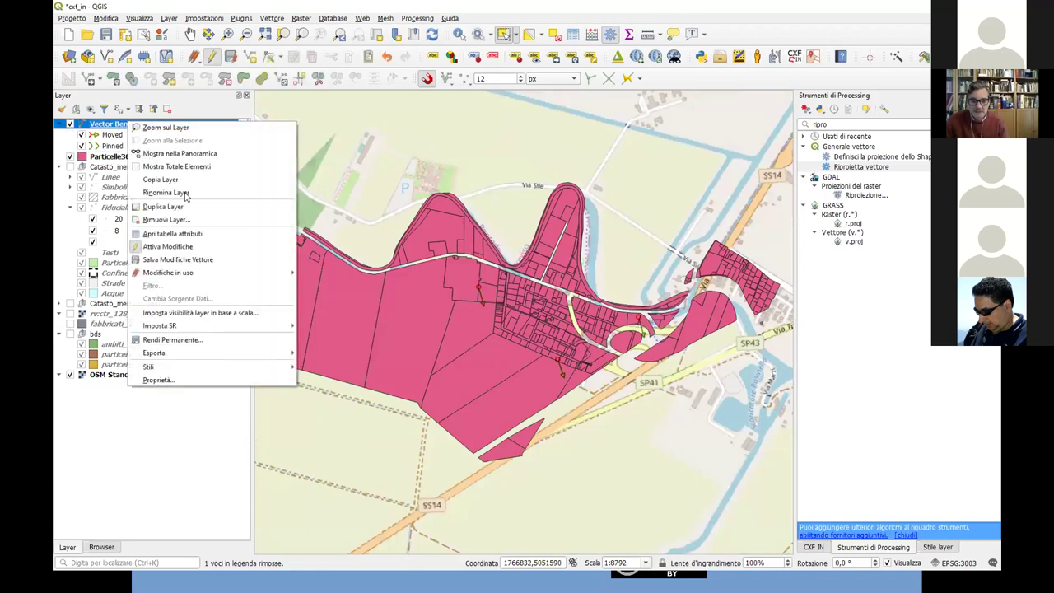
{"action": "left_click", "coordinate": [208, 381]}
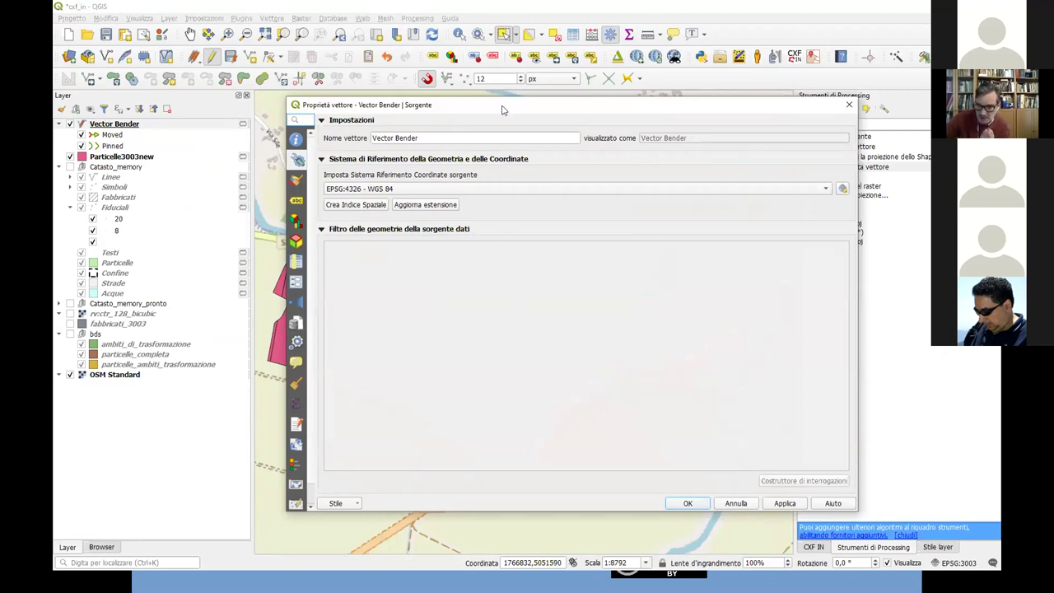
{"action": "left_click_drag", "start_coordinate": [500, 109], "coordinate": [441, 87]}
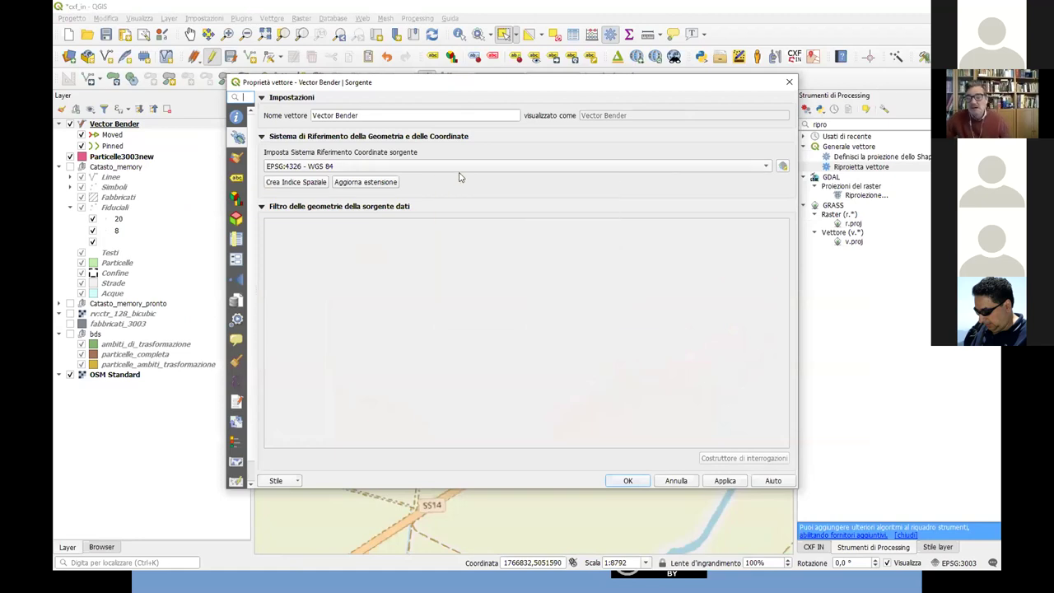
Close the properties, save the Vector Bender pair edits and remove the pairs layer.
{"action": "left_click", "coordinate": [789, 82]}
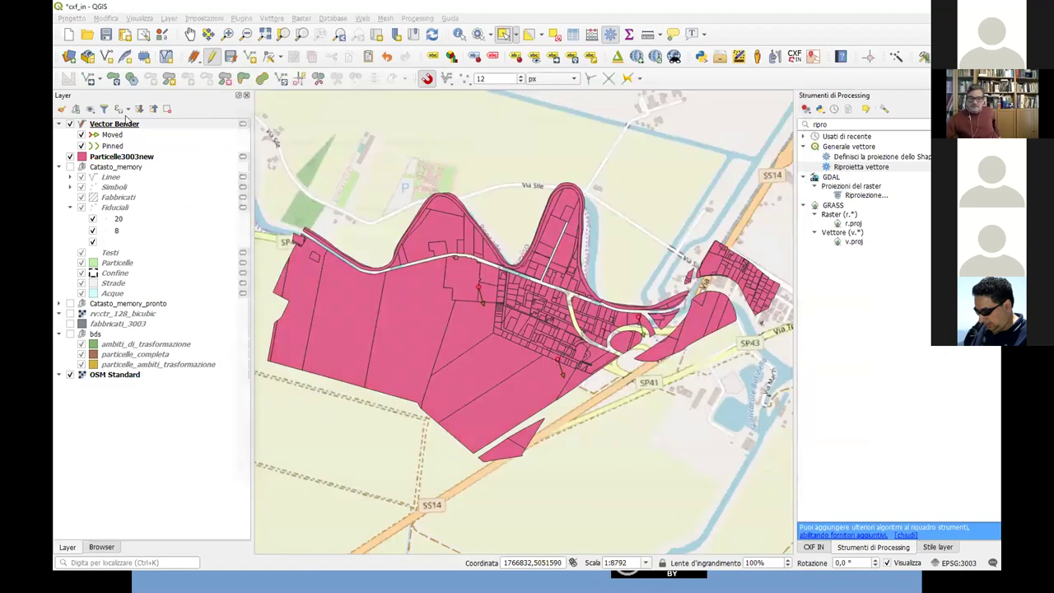
{"action": "right_click", "coordinate": [142, 126]}
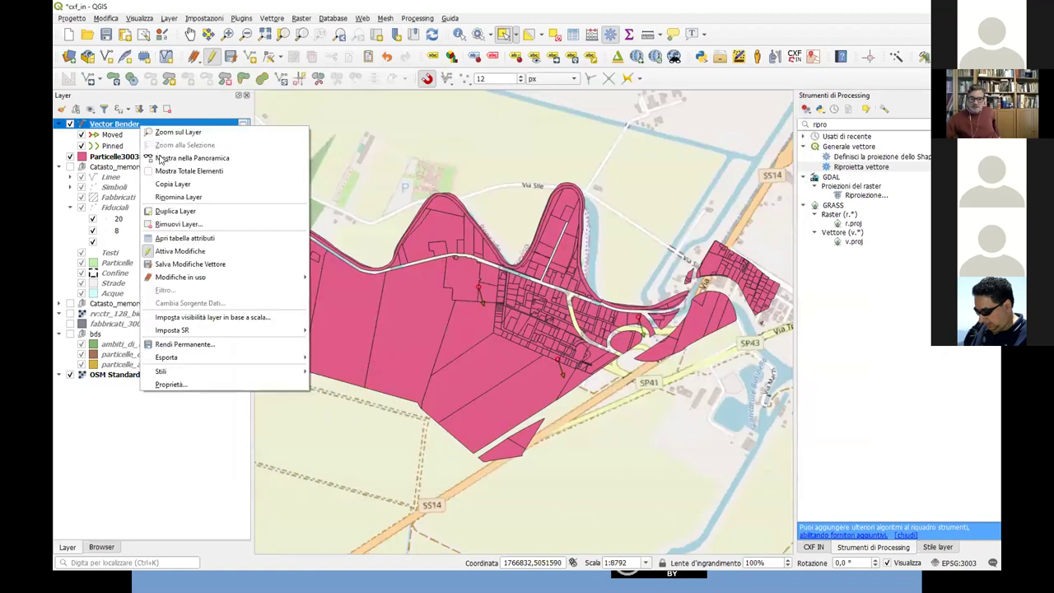
{"action": "left_click", "coordinate": [176, 225]}
{"action": "left_click", "coordinate": [513, 296]}
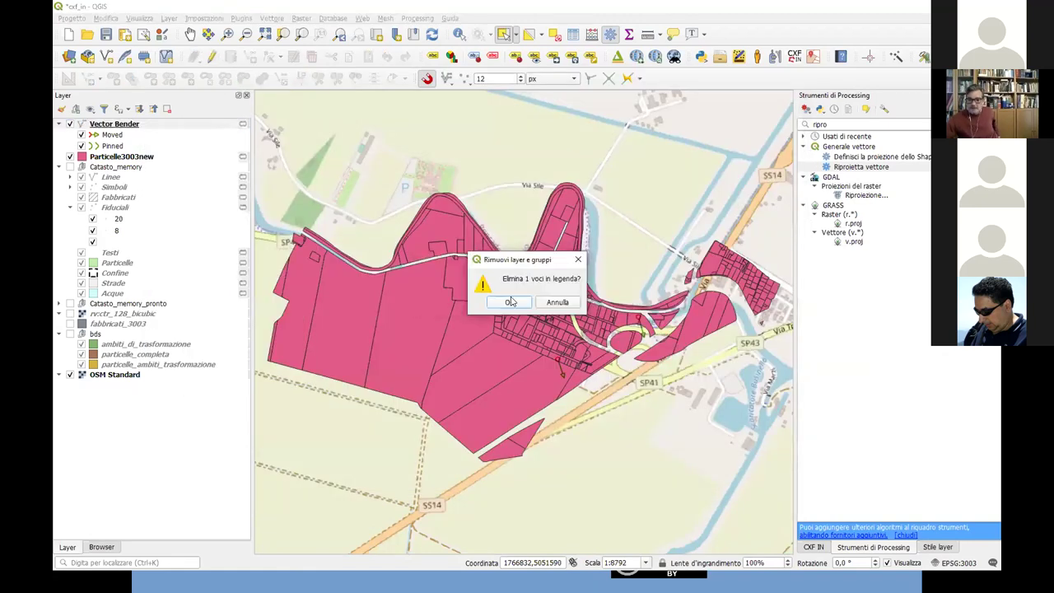
{"action": "left_click", "coordinate": [512, 302]}
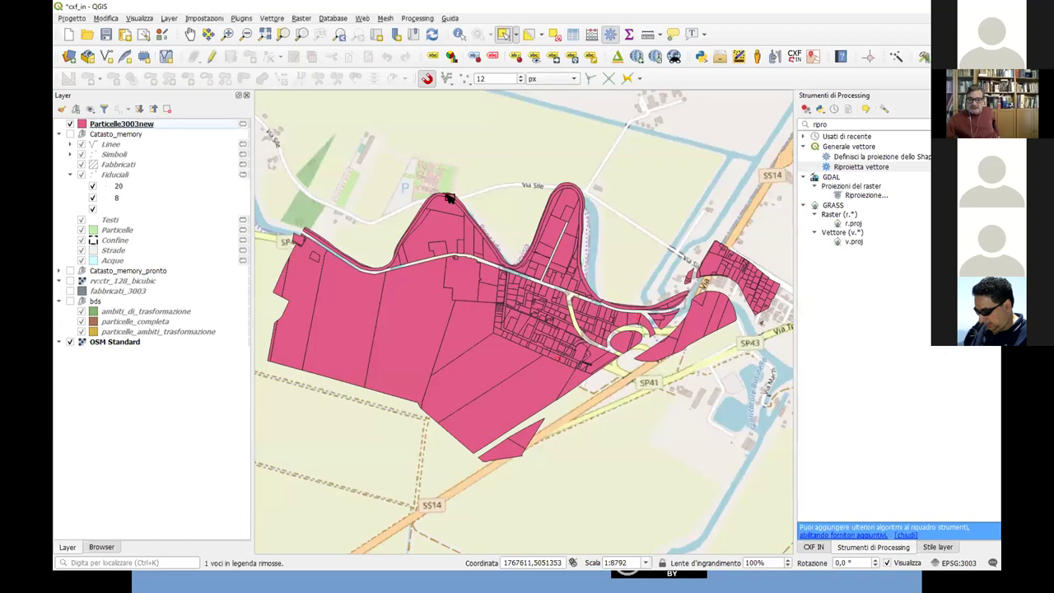
Reproject the Fabbricati layer to EPSG:4326 - WGS 84 with the vector reprojection tool.
{"action": "left_click", "coordinate": [118, 231]}
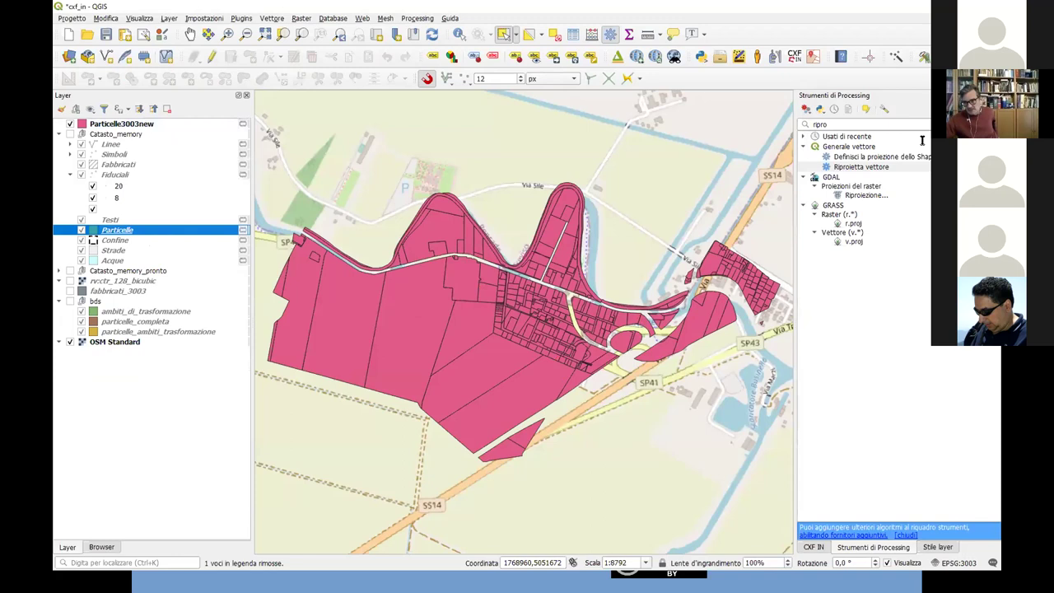
{"action": "left_click", "coordinate": [884, 126]}
{"action": "double_click", "coordinate": [857, 167]}
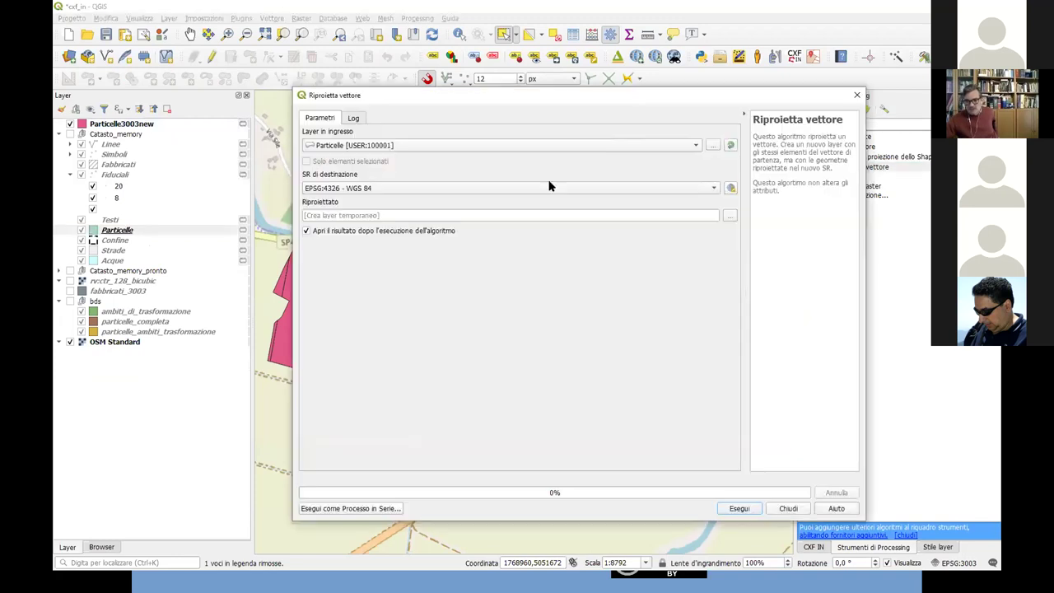
{"action": "left_click", "coordinate": [397, 146]}
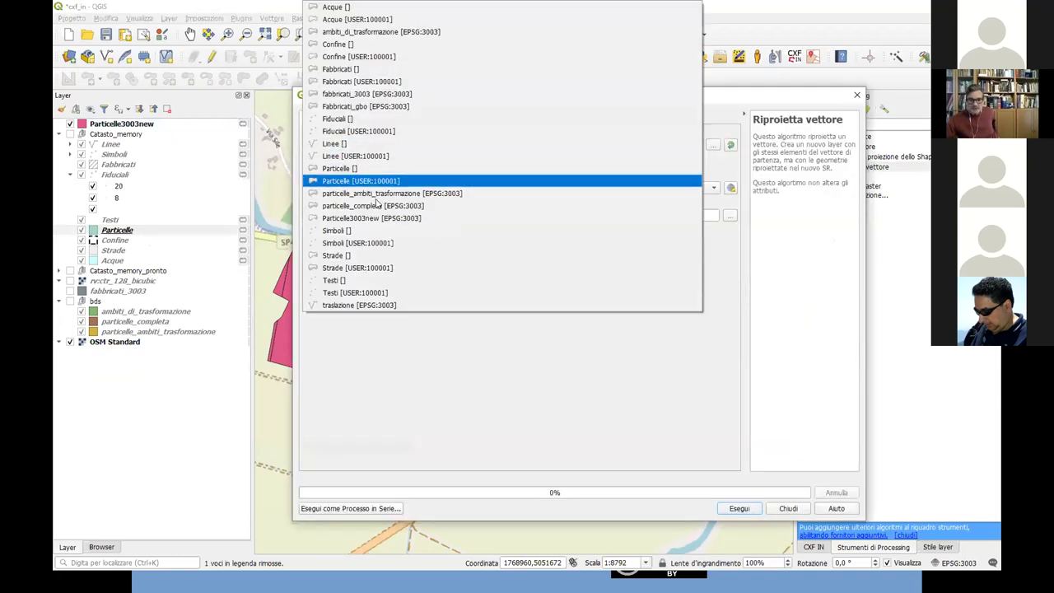
{"action": "left_click", "coordinate": [384, 82]}
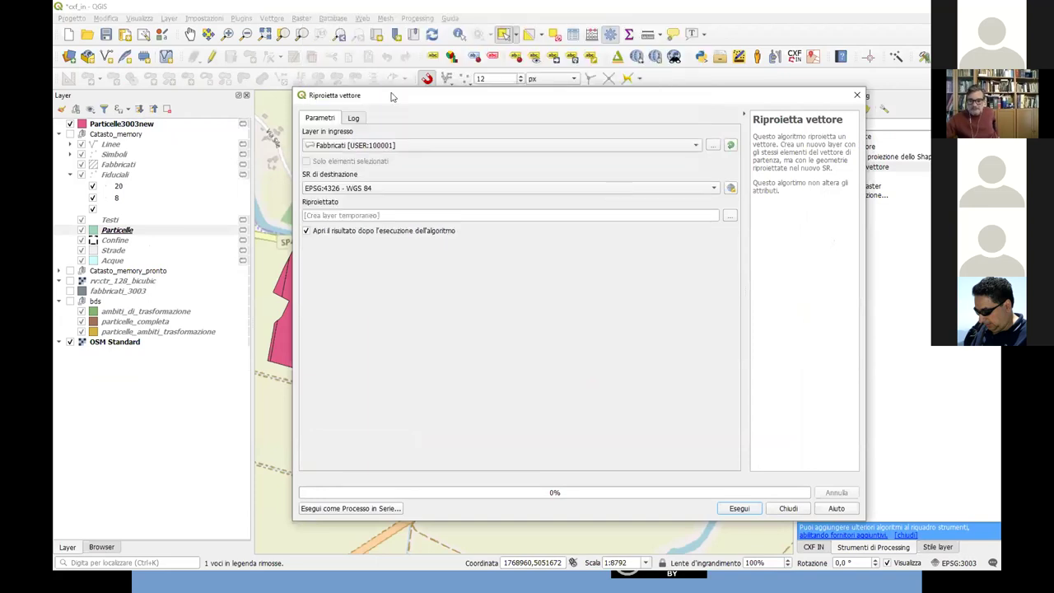
{"action": "left_click", "coordinate": [750, 509]}
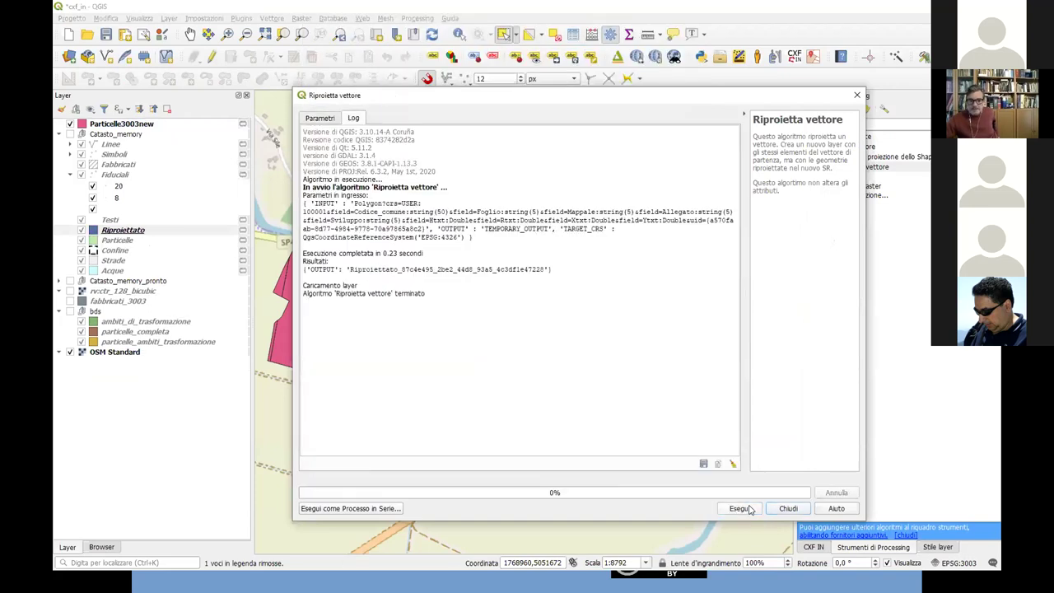
{"action": "left_click", "coordinate": [788, 509]}
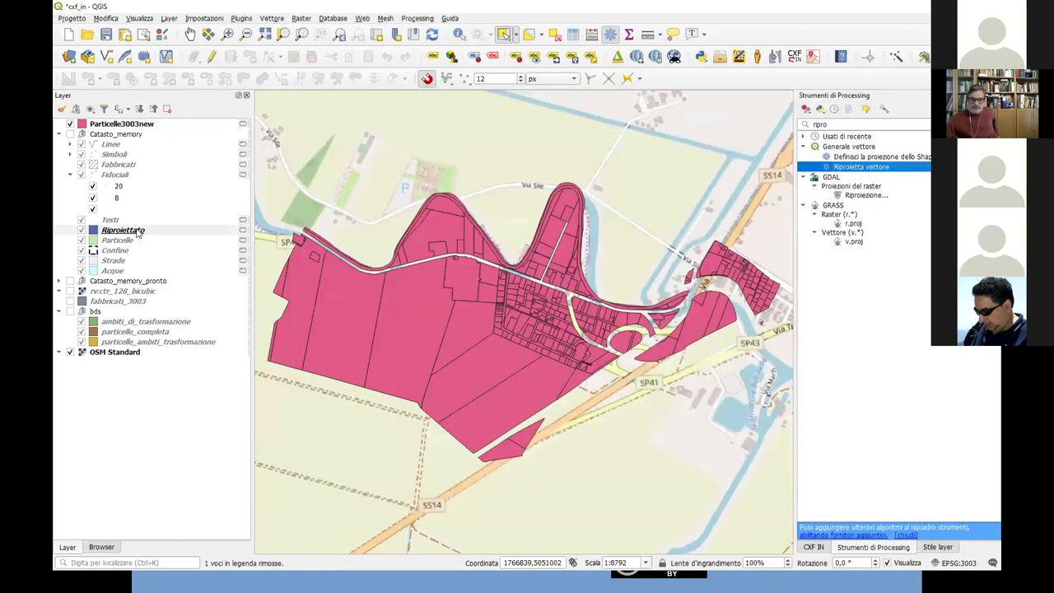
Move the new Riproiettato layer to the top and rename it Riproiettato3003new.
{"action": "left_click", "coordinate": [137, 233]}
{"action": "left_click_drag", "start_coordinate": [158, 122], "coordinate": [116, 128]}
{"action": "left_click", "coordinate": [119, 127]}
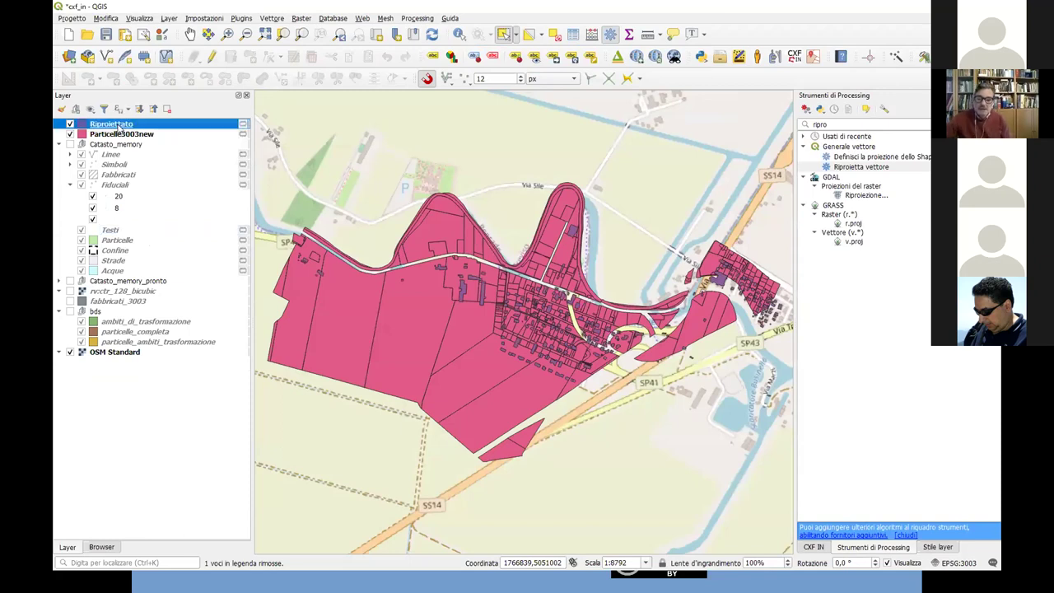
{"action": "left_click", "coordinate": [120, 127]}
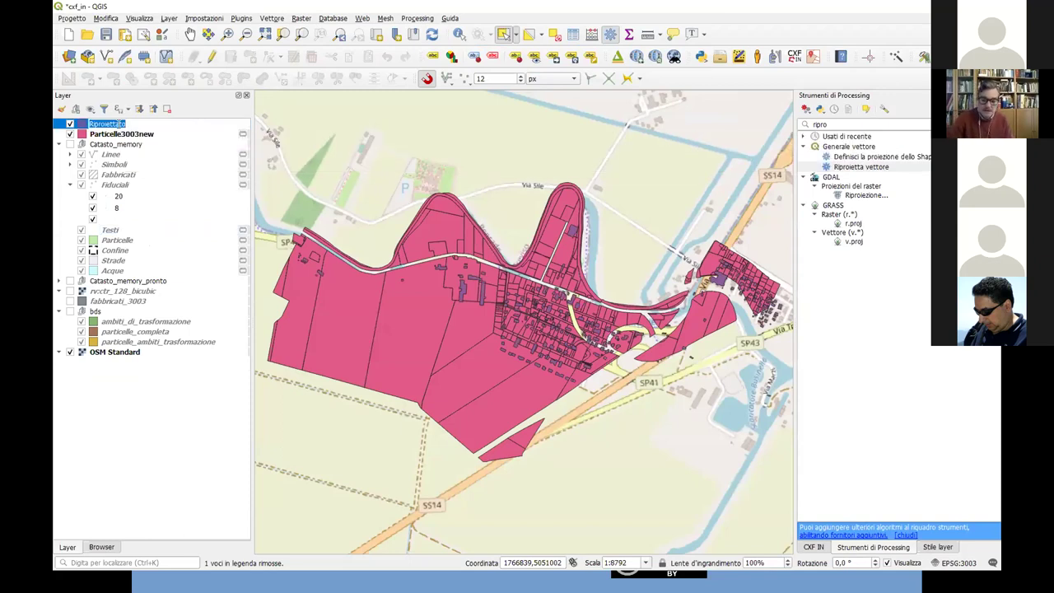
{"action": "key", "text": "End"}
{"action": "type", "text": "3"}
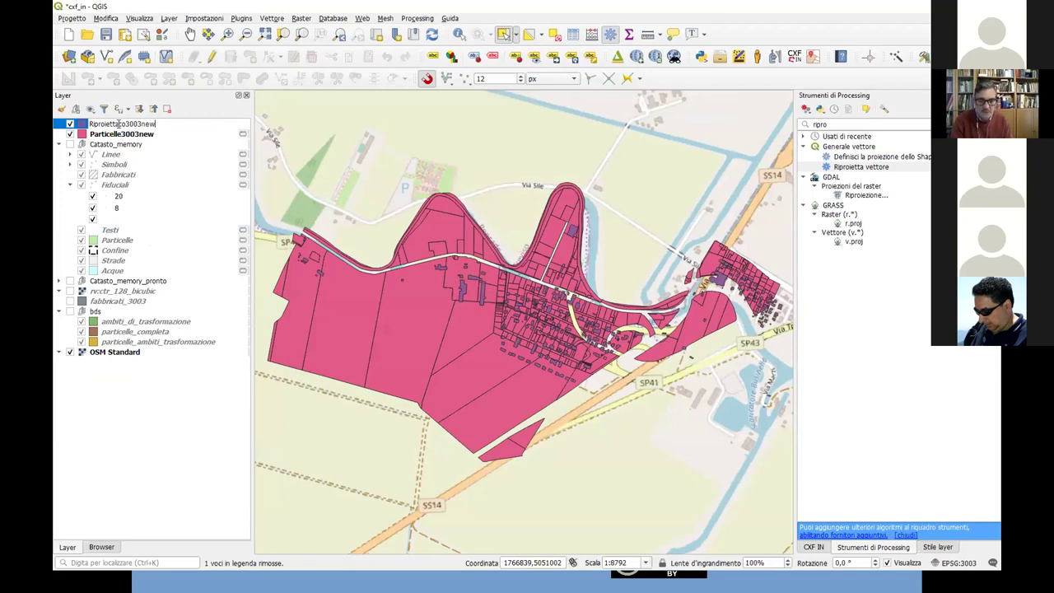
{"action": "key", "text": "Return"}
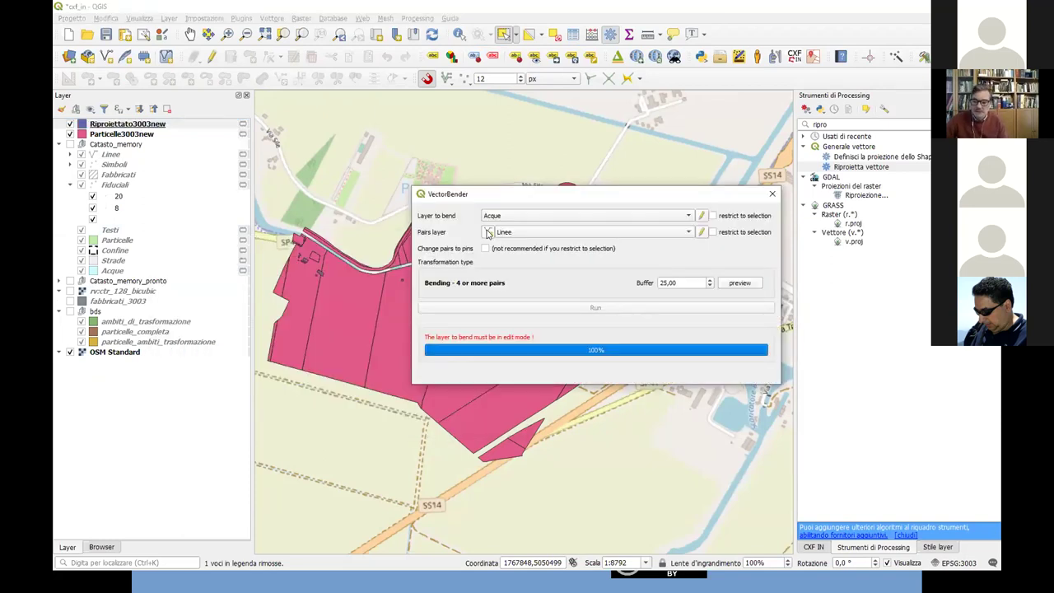
Create a new Vector Bender pairs layer and set its source CRS to EPSG:3003 Monte Mario.
{"action": "left_click", "coordinate": [487, 232]}
{"action": "left_click", "coordinate": [121, 129]}
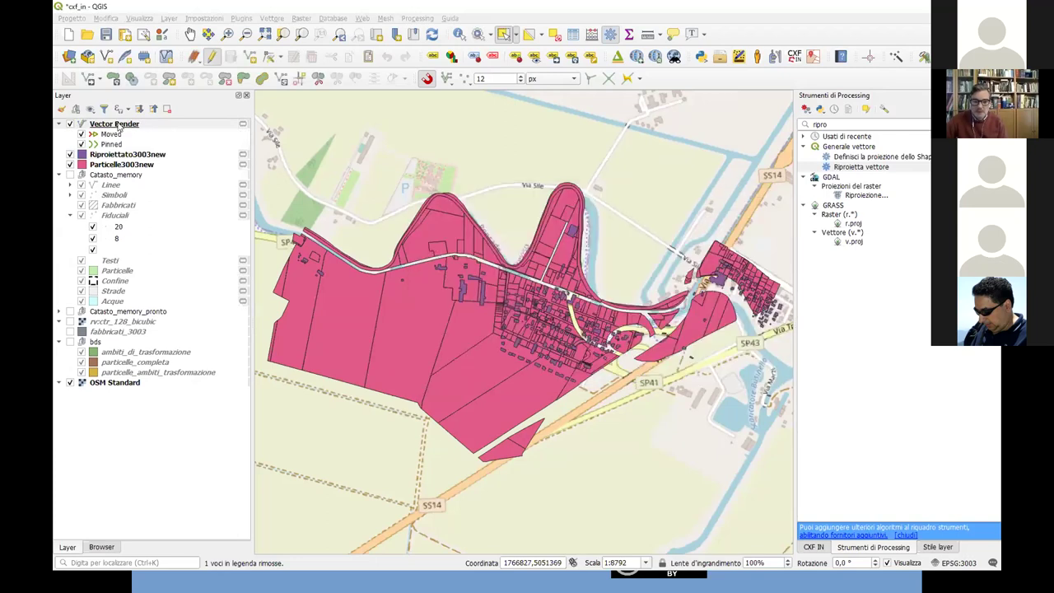
{"action": "right_click", "coordinate": [121, 126]}
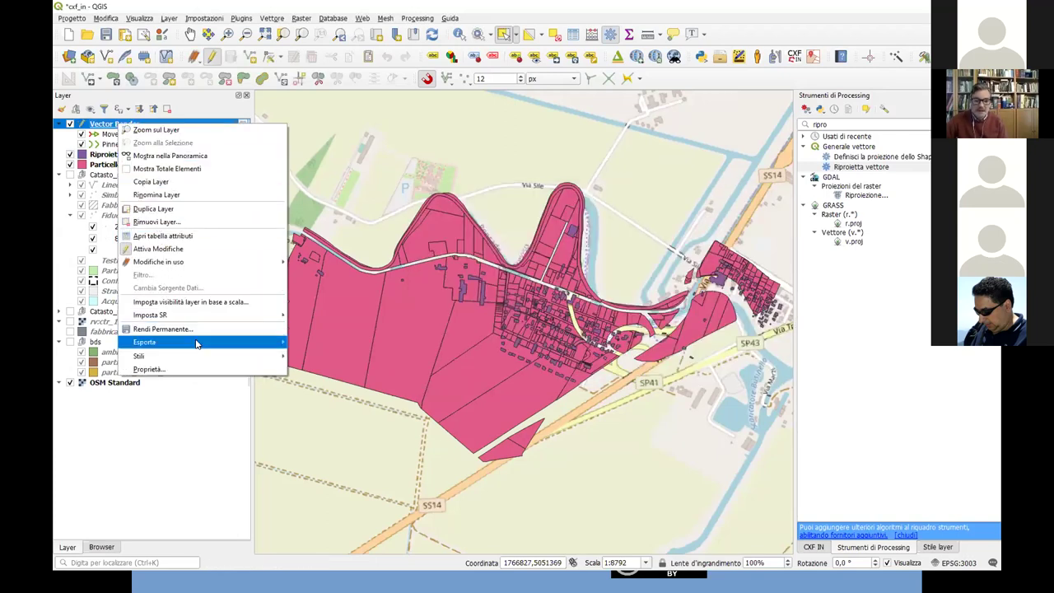
{"action": "left_click", "coordinate": [177, 370]}
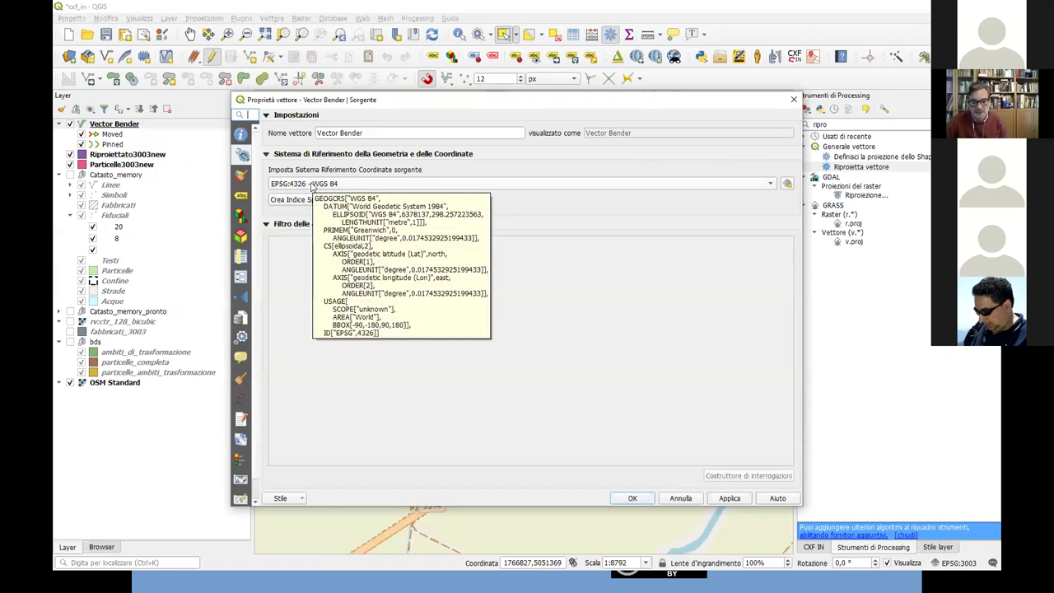
{"action": "left_click", "coordinate": [312, 185]}
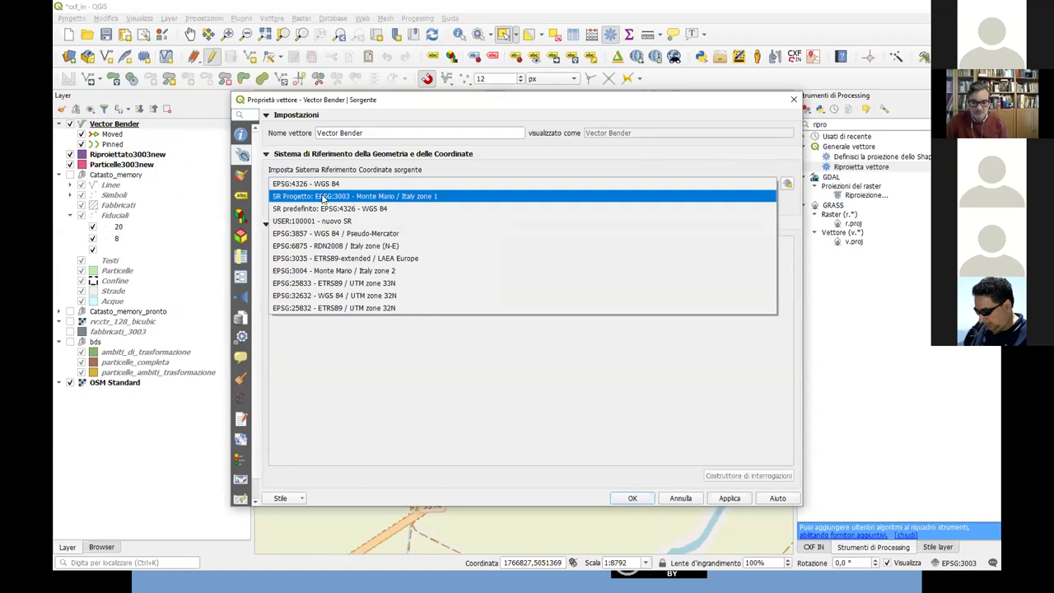
{"action": "left_click", "coordinate": [323, 197]}
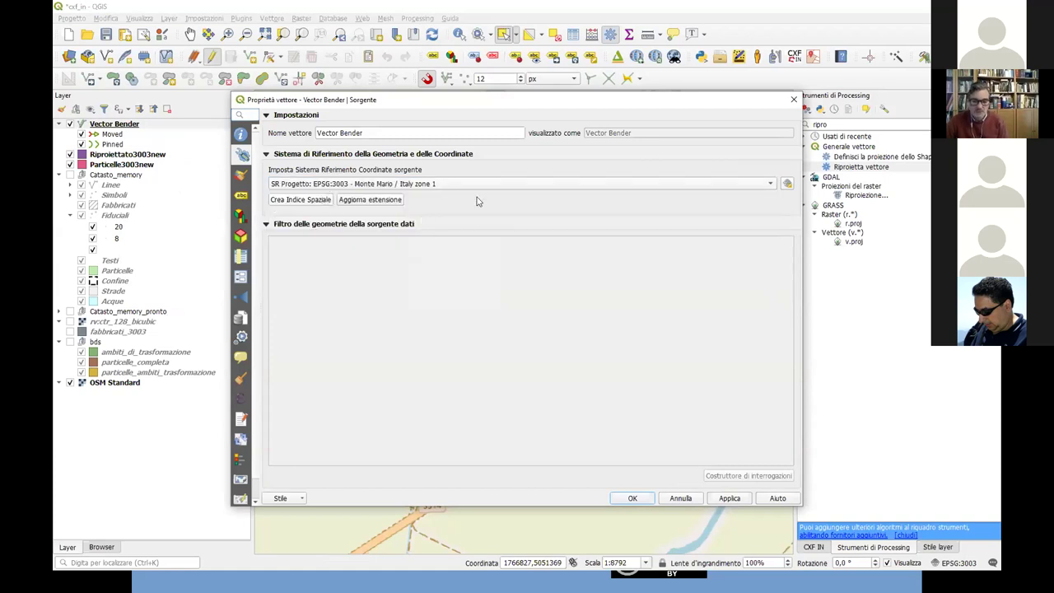
{"action": "left_click", "coordinate": [632, 498]}
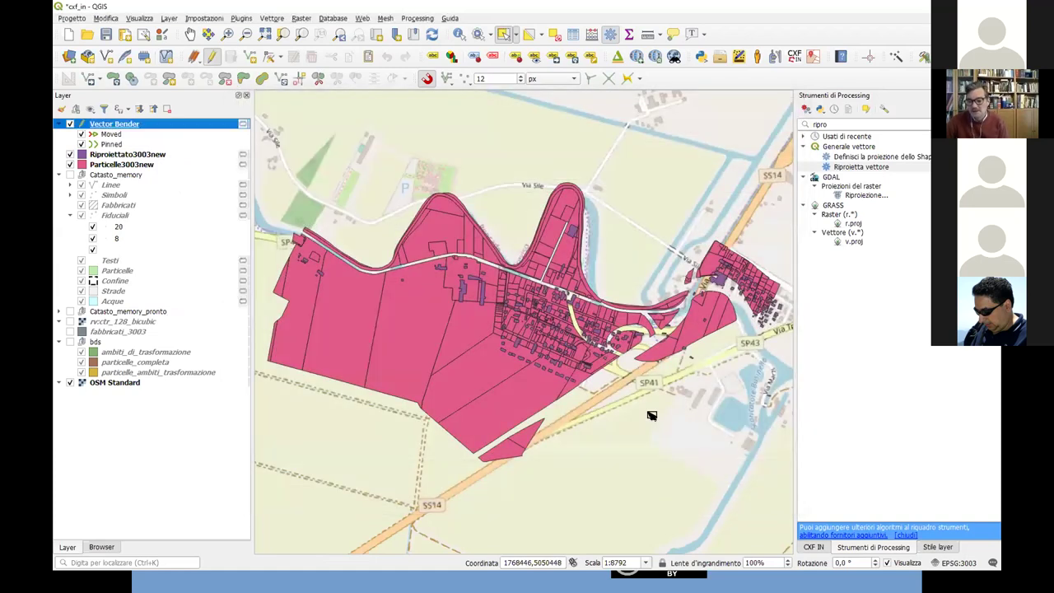
Turn on editing for Riproiettato3003new and choose it as the layer to bend.
{"action": "left_click", "coordinate": [136, 124]}
{"action": "right_click", "coordinate": [130, 158]}
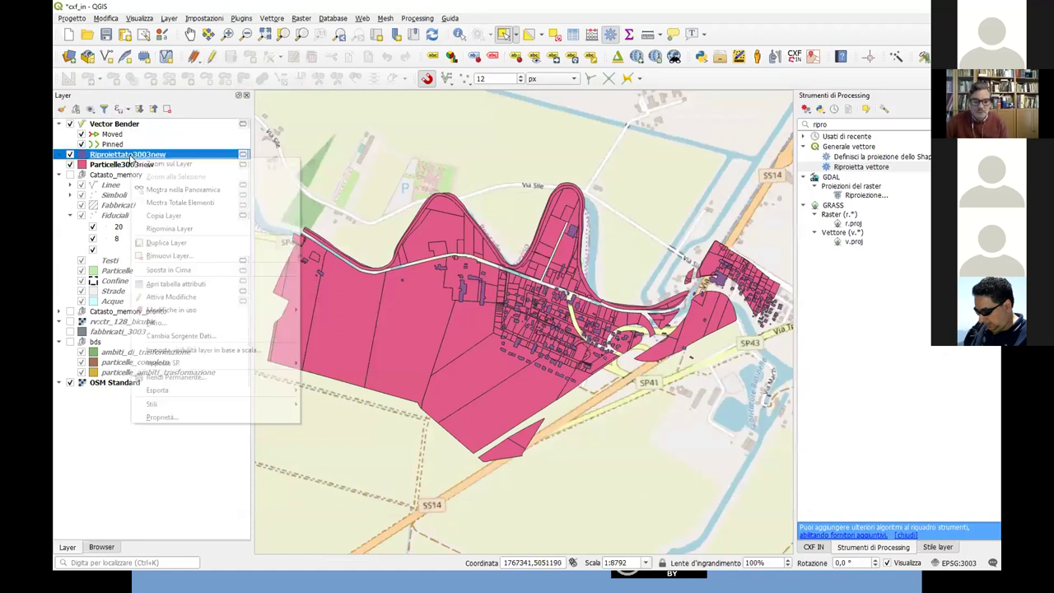
{"action": "left_click", "coordinate": [185, 301]}
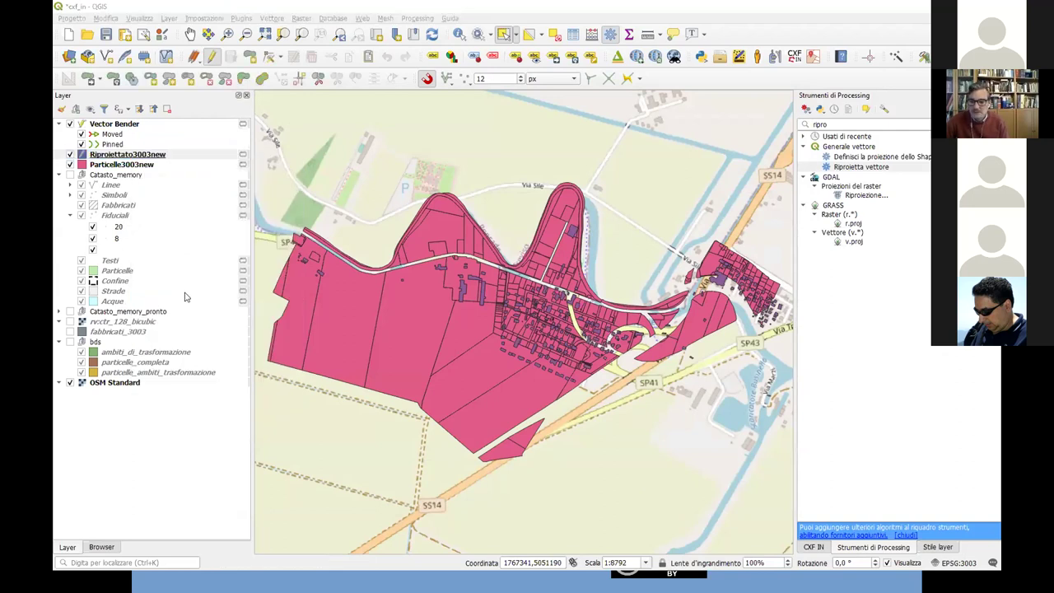
{"action": "left_click", "coordinate": [590, 218]}
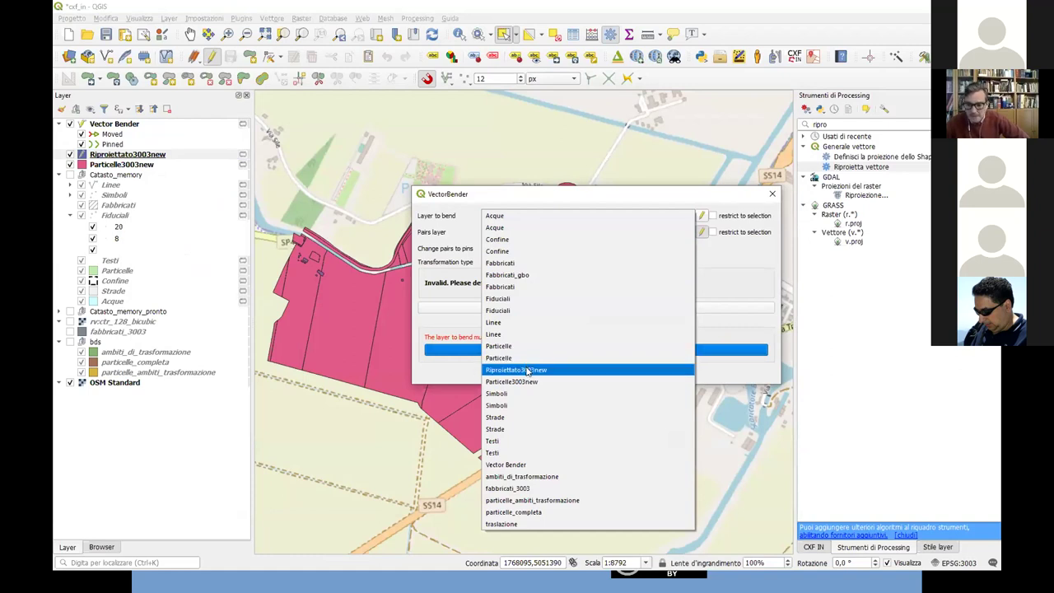
{"action": "left_click", "coordinate": [529, 369]}
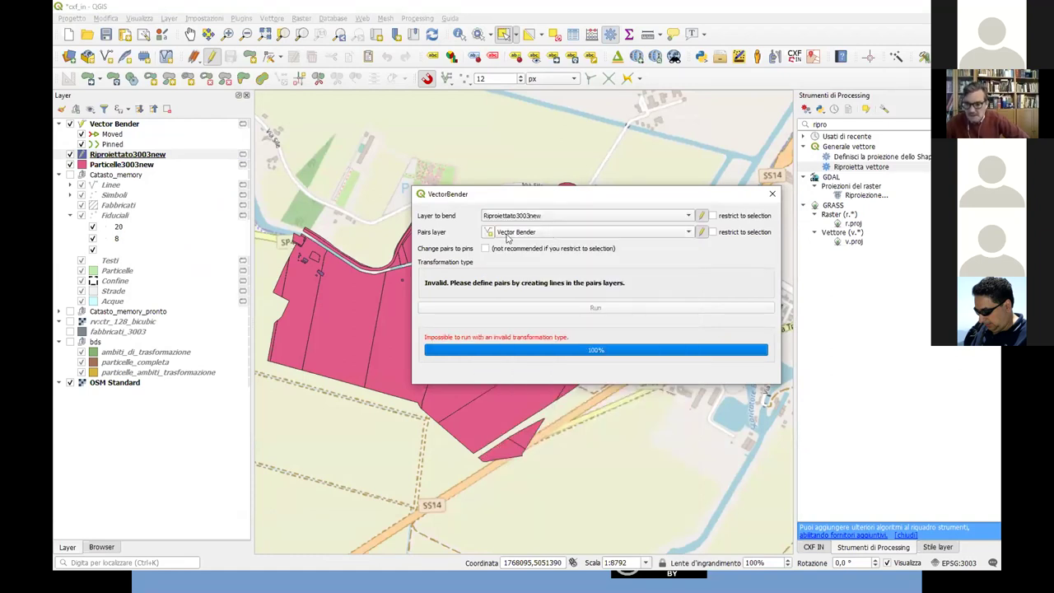
Activate pair drawing on the Vector Bender layer, zoom in, and hide Particelle3003new.
{"action": "left_click_drag", "start_coordinate": [476, 206], "coordinate": [139, 290]}
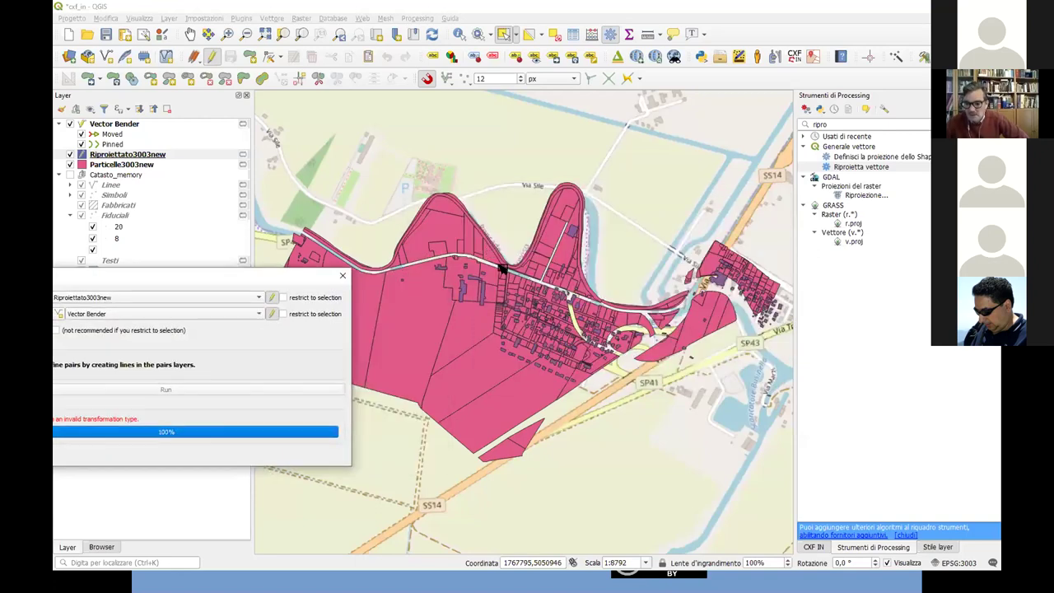
{"action": "left_click", "coordinate": [177, 155]}
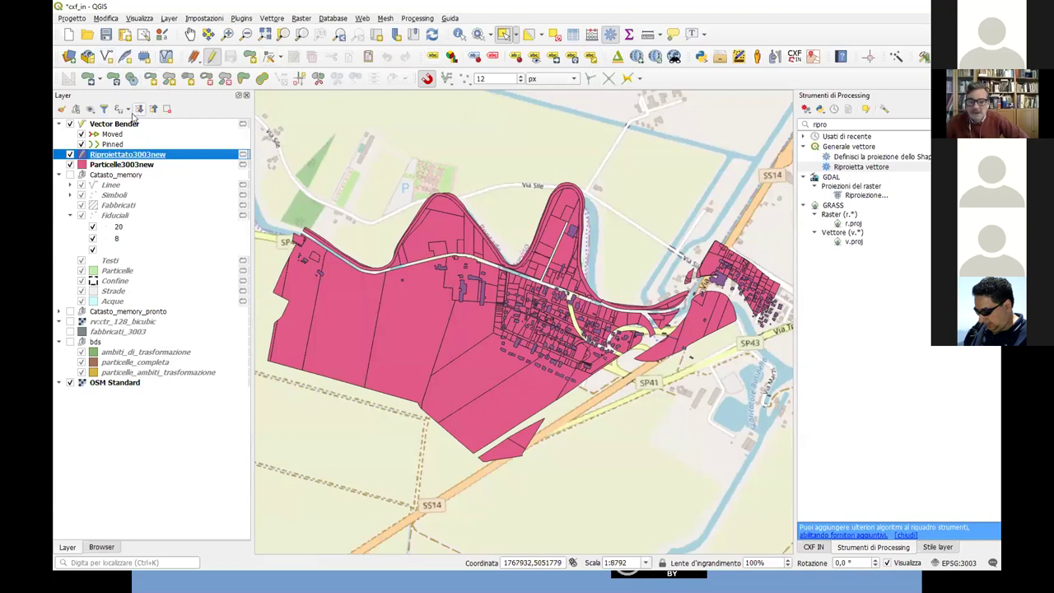
{"action": "left_click", "coordinate": [114, 124]}
{"action": "left_click", "coordinate": [249, 56]}
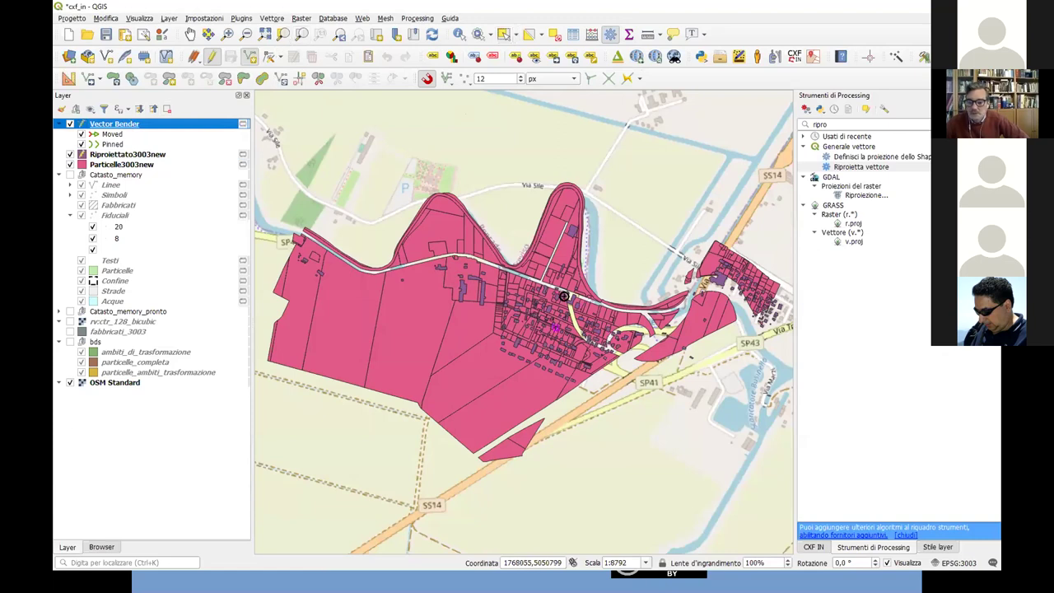
{"action": "scroll", "coordinate": [507, 325], "scroll_direction": "up", "scroll_amount": 3}
{"action": "left_click", "coordinate": [71, 165]}
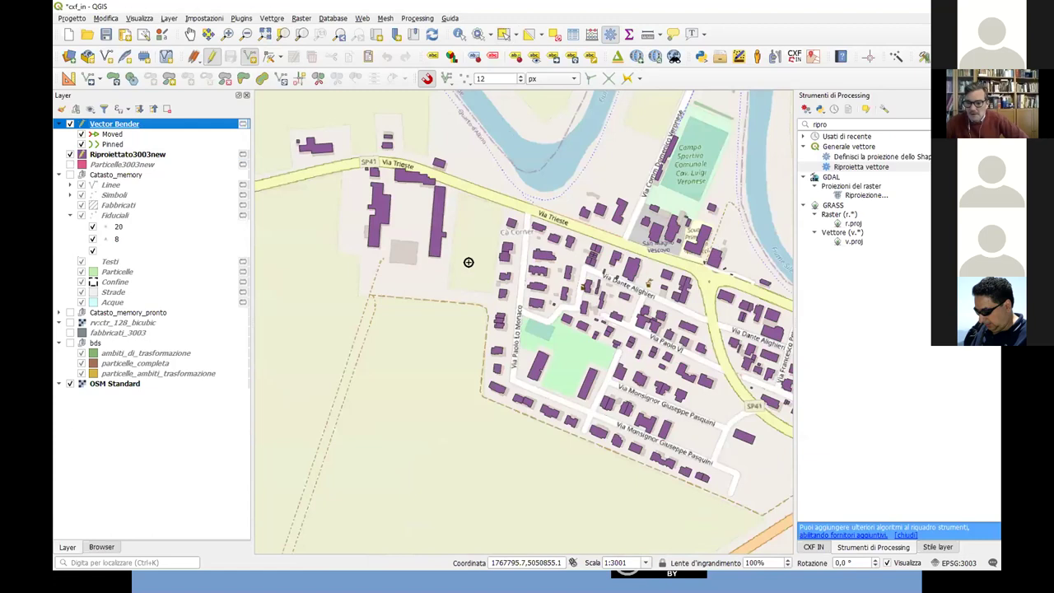
Remove the Riproiettato3003new layer from the project.
{"action": "left_click", "coordinate": [130, 155]}
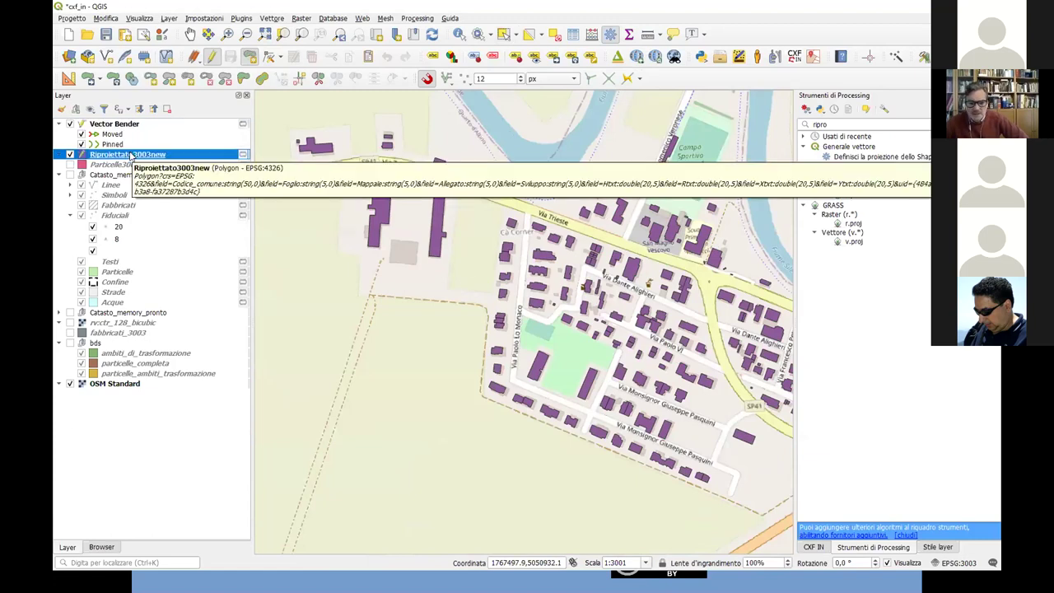
{"action": "right_click", "coordinate": [130, 155]}
{"action": "left_click", "coordinate": [198, 250]}
{"action": "left_click", "coordinate": [509, 302]}
Show Particelle3003new again and restyle its fill as a Cornice: Linea semplice outline.
{"action": "left_click", "coordinate": [71, 158]}
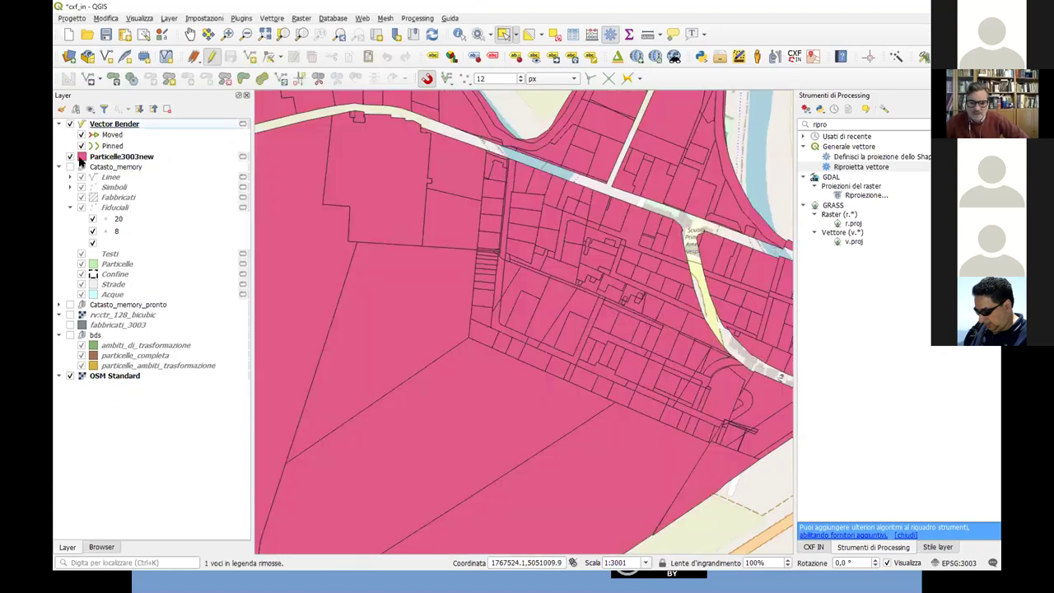
{"action": "left_click", "coordinate": [80, 159]}
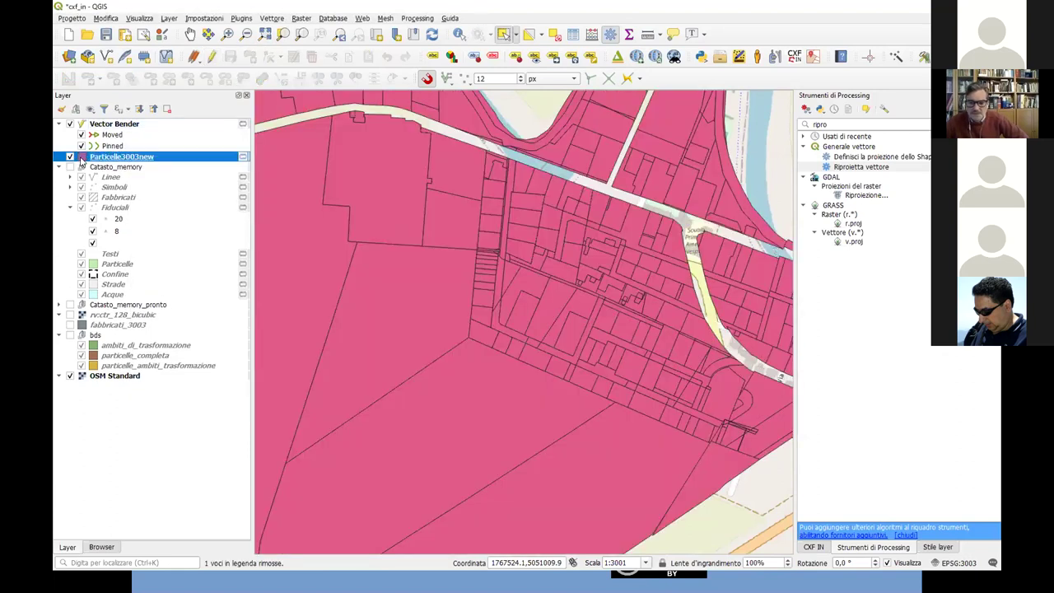
{"action": "double_click", "coordinate": [81, 161]}
{"action": "left_click", "coordinate": [240, 177]}
{"action": "left_click", "coordinate": [435, 142]}
{"action": "left_click", "coordinate": [461, 219]}
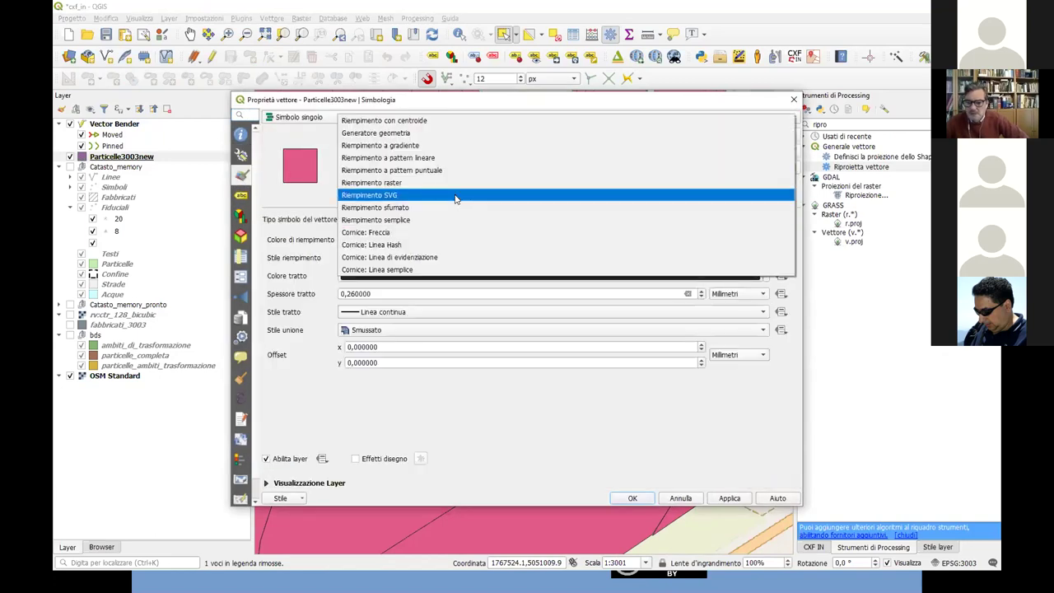
{"action": "left_click", "coordinate": [435, 267]}
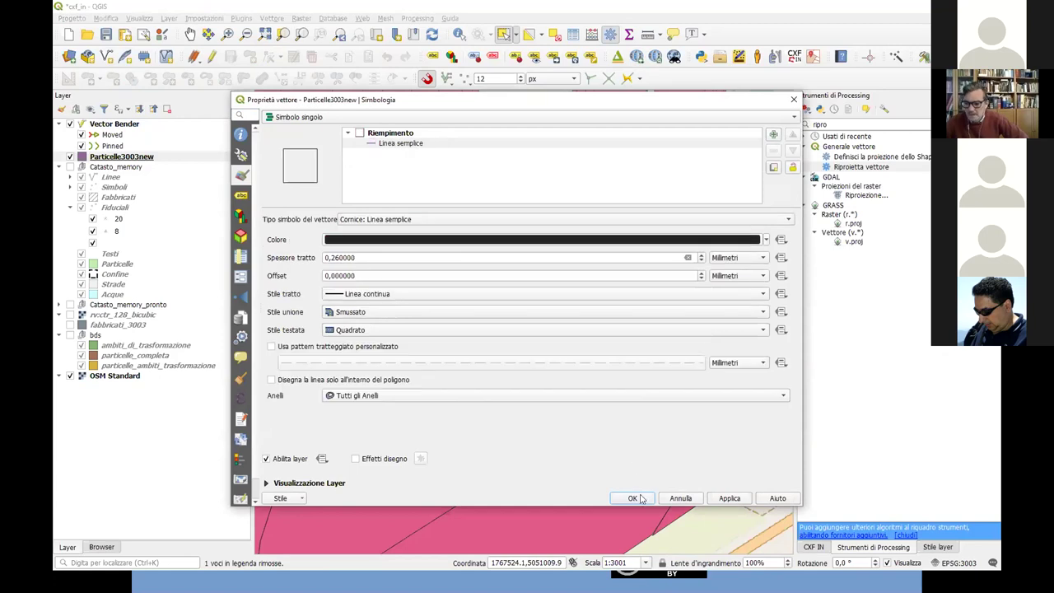
{"action": "left_click", "coordinate": [634, 498]}
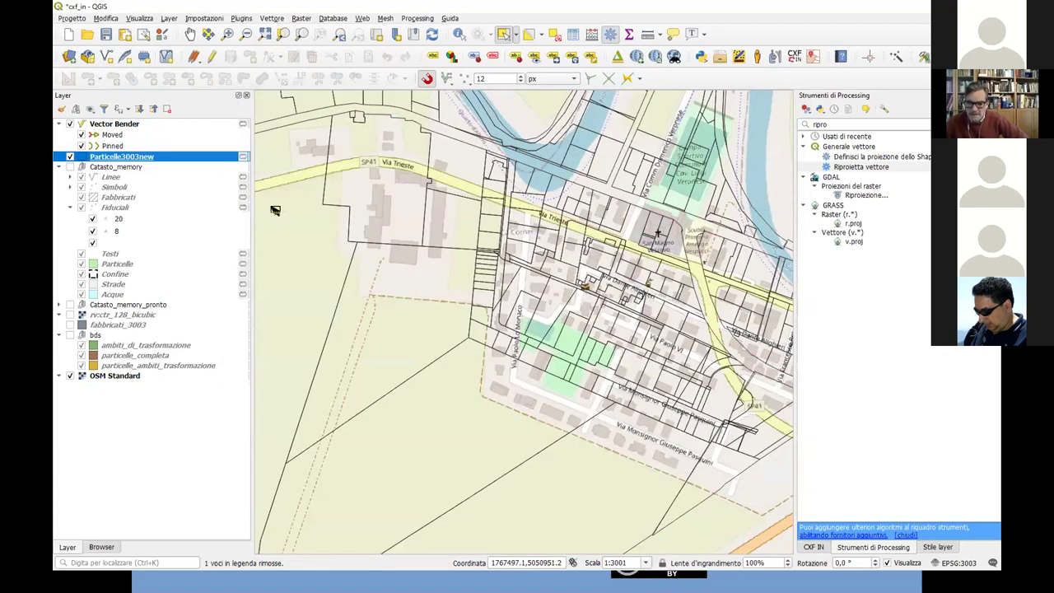
Draw a second Vector Bender pair from a lower-right parcel corner to its matching basemap spot.
{"action": "left_click", "coordinate": [99, 125]}
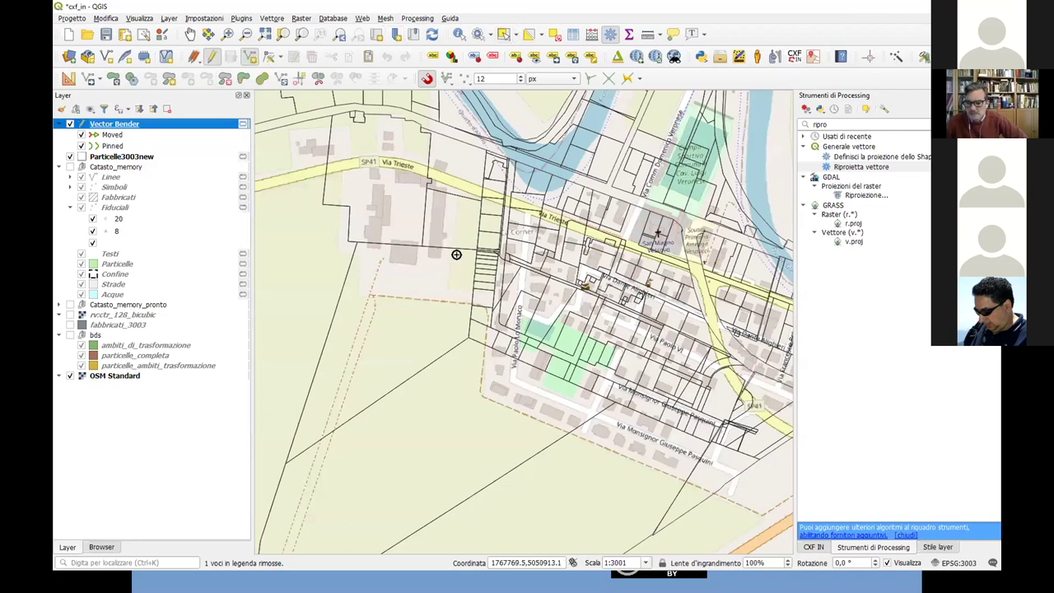
{"action": "left_click", "coordinate": [467, 340]}
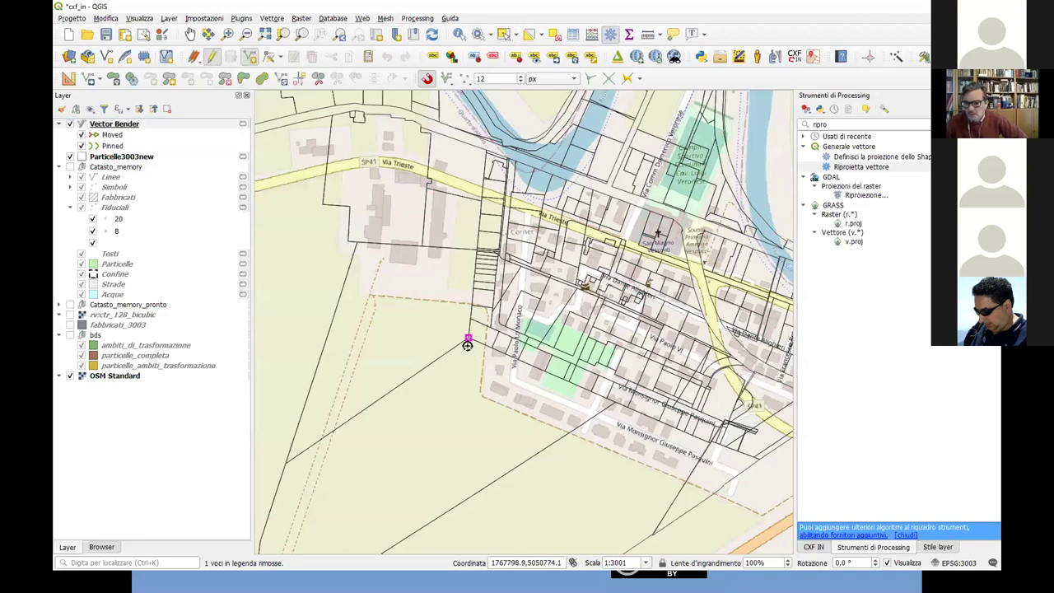
{"action": "left_click", "coordinate": [481, 393]}
{"action": "scroll", "coordinate": [363, 216], "scroll_direction": "down", "scroll_amount": 1}
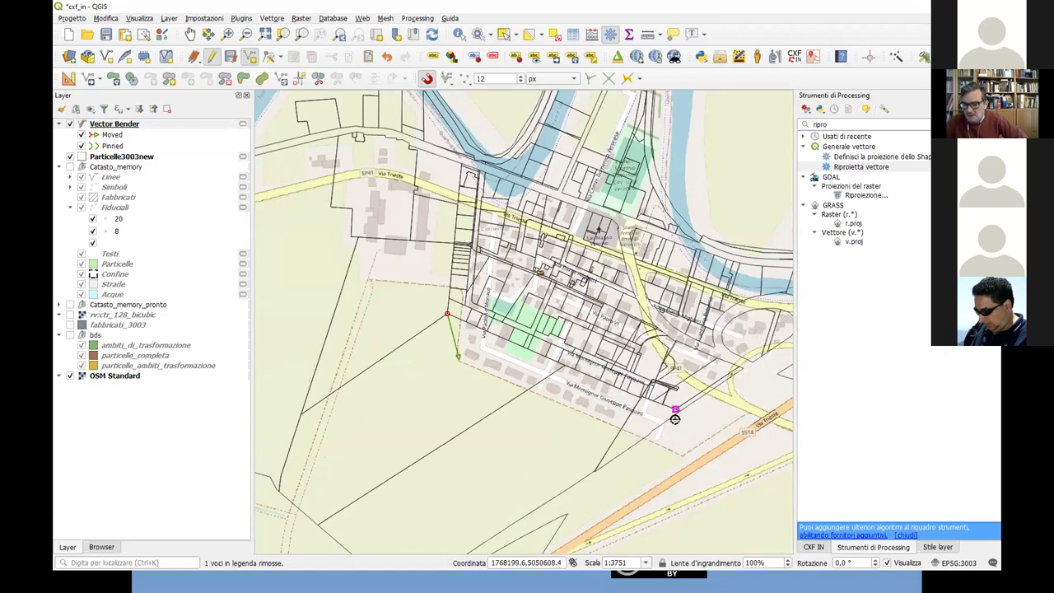
{"action": "left_click", "coordinate": [679, 451]}
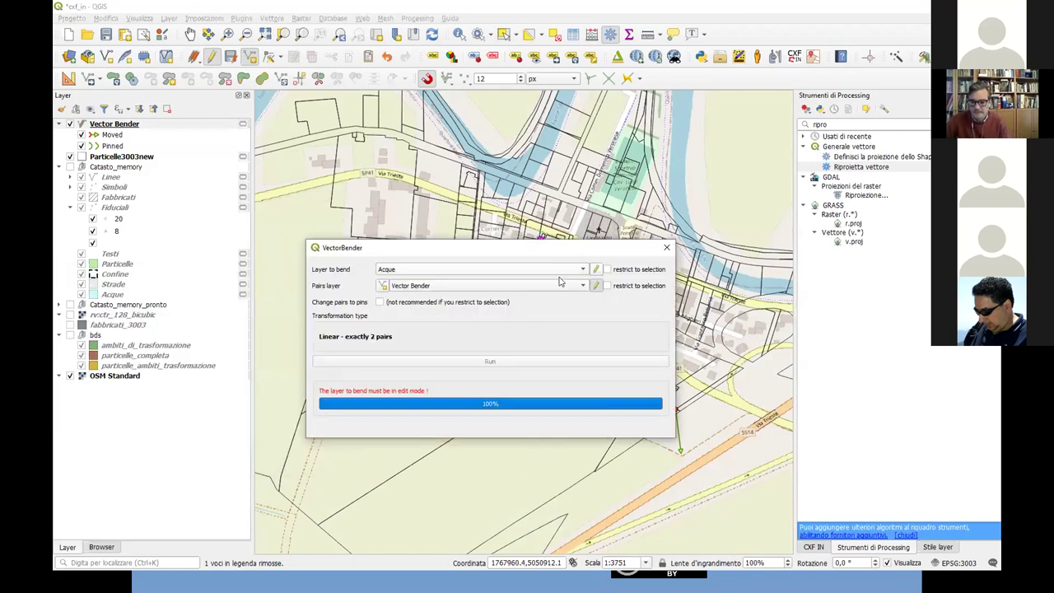
Choose Particelle3003new as the layer to bend, save the pairs layer, and make Particelle3003new editable.
{"action": "left_click", "coordinate": [560, 270]}
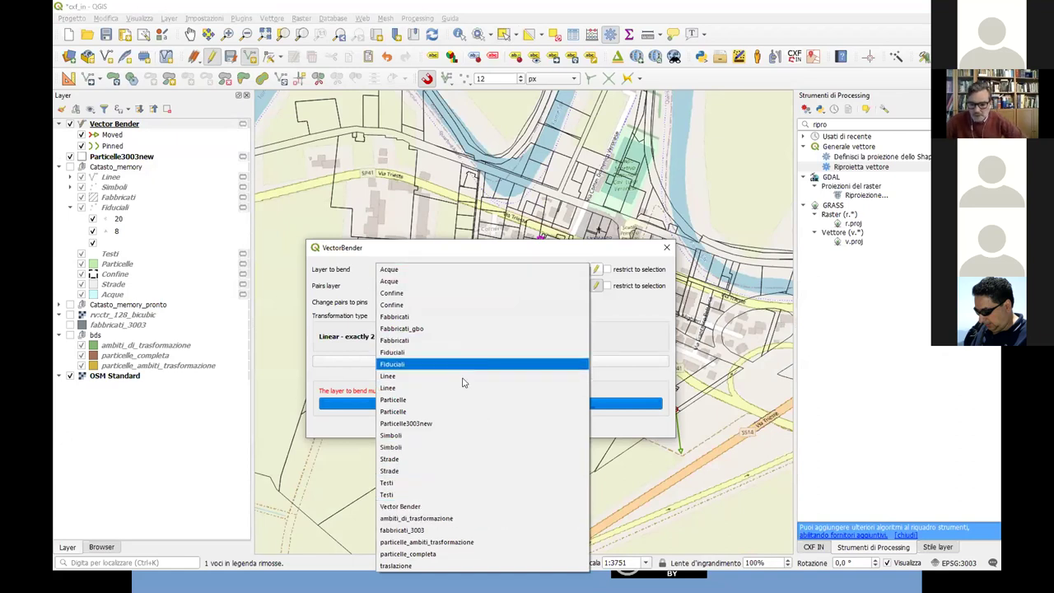
{"action": "left_click", "coordinate": [438, 429]}
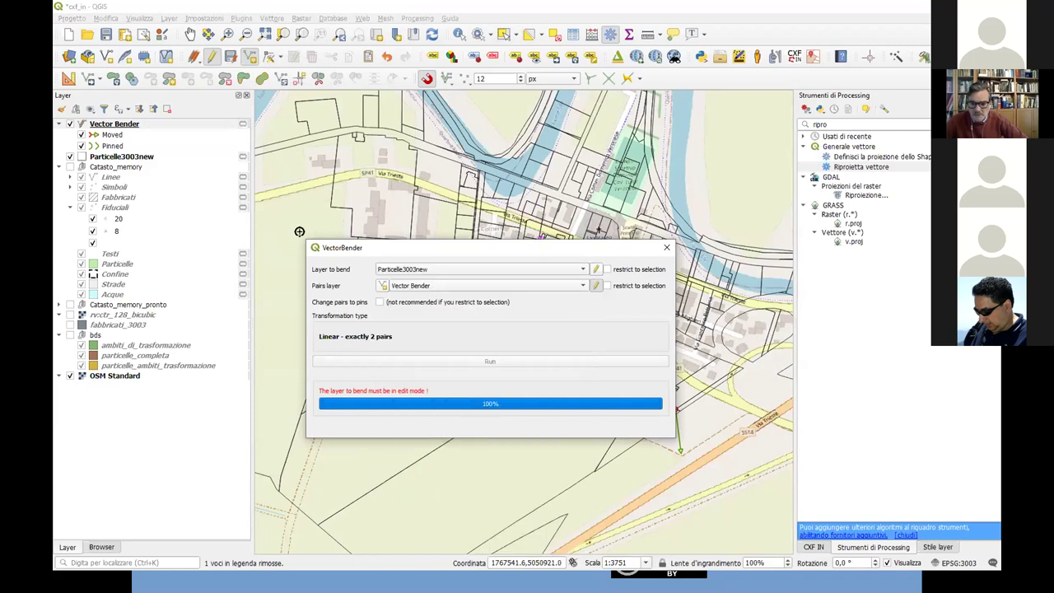
{"action": "left_click", "coordinate": [596, 286]}
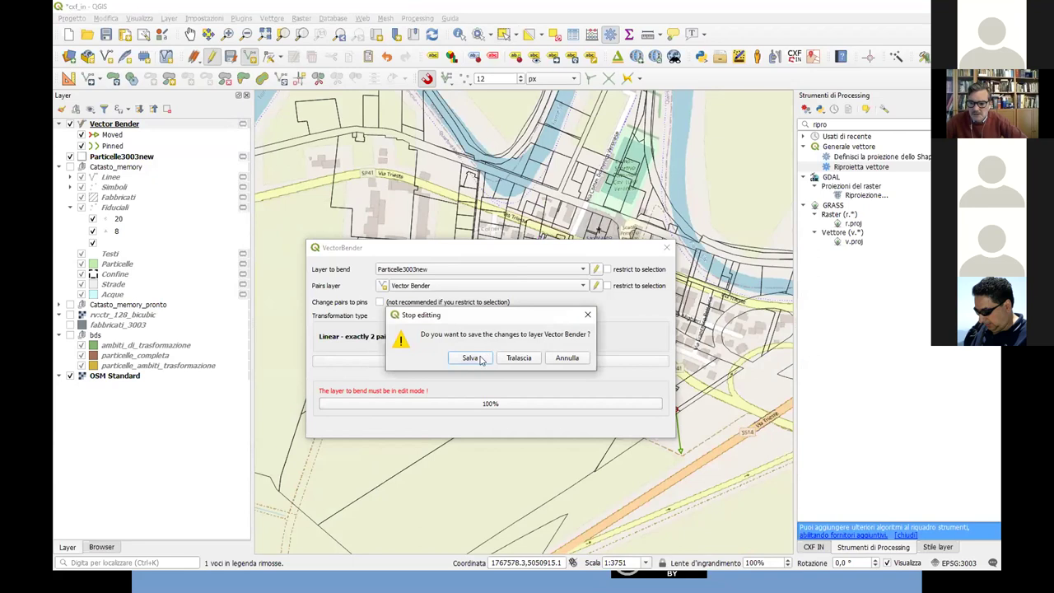
{"action": "left_click", "coordinate": [471, 357]}
{"action": "left_click", "coordinate": [594, 272]}
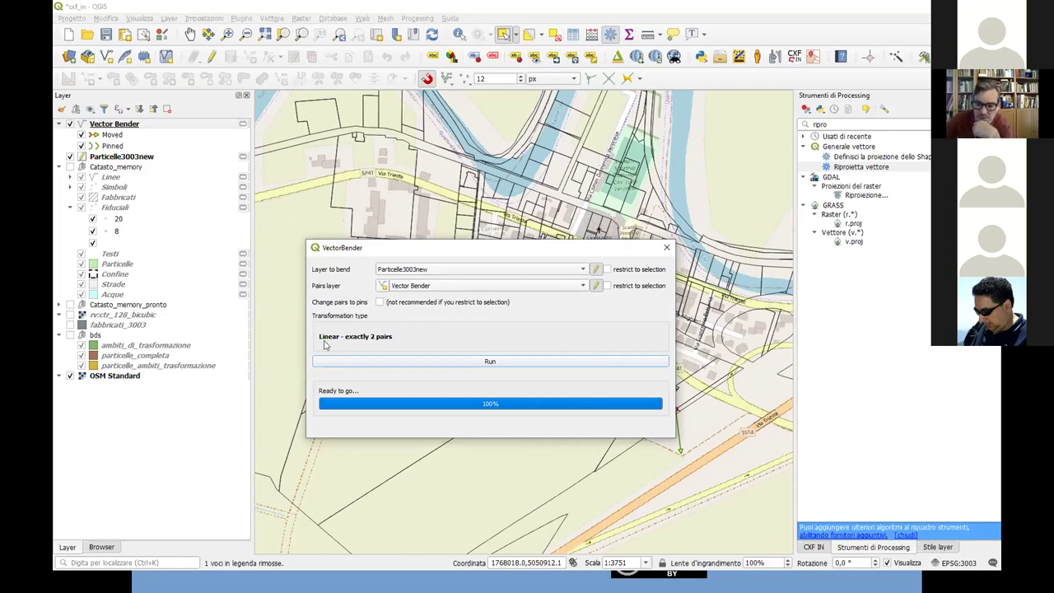
{"action": "left_click", "coordinate": [380, 302]}
{"action": "left_click", "coordinate": [380, 302]}
{"action": "left_click", "coordinate": [381, 302]}
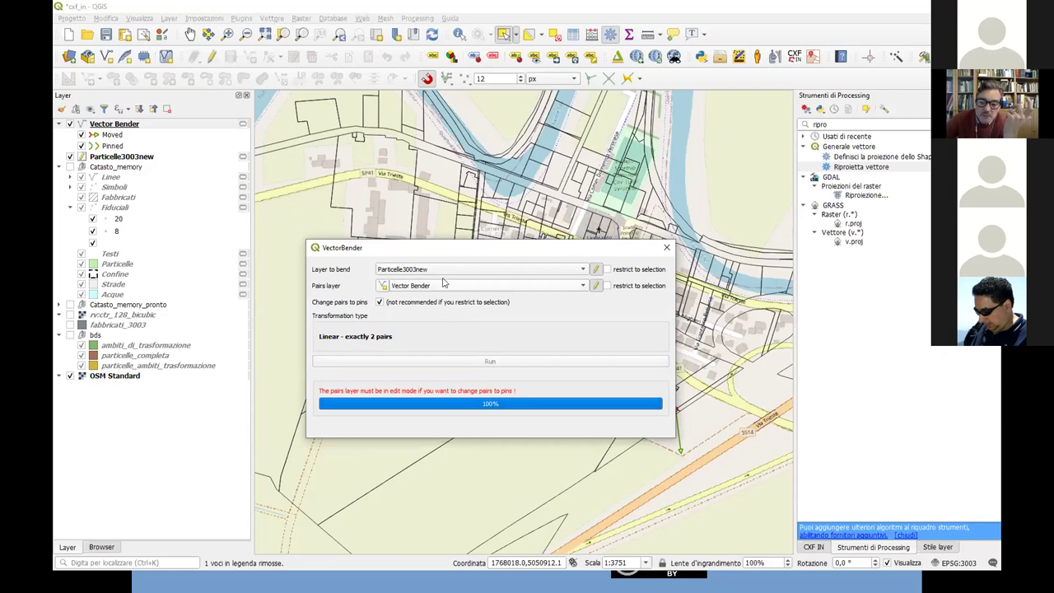
{"action": "left_click", "coordinate": [379, 303]}
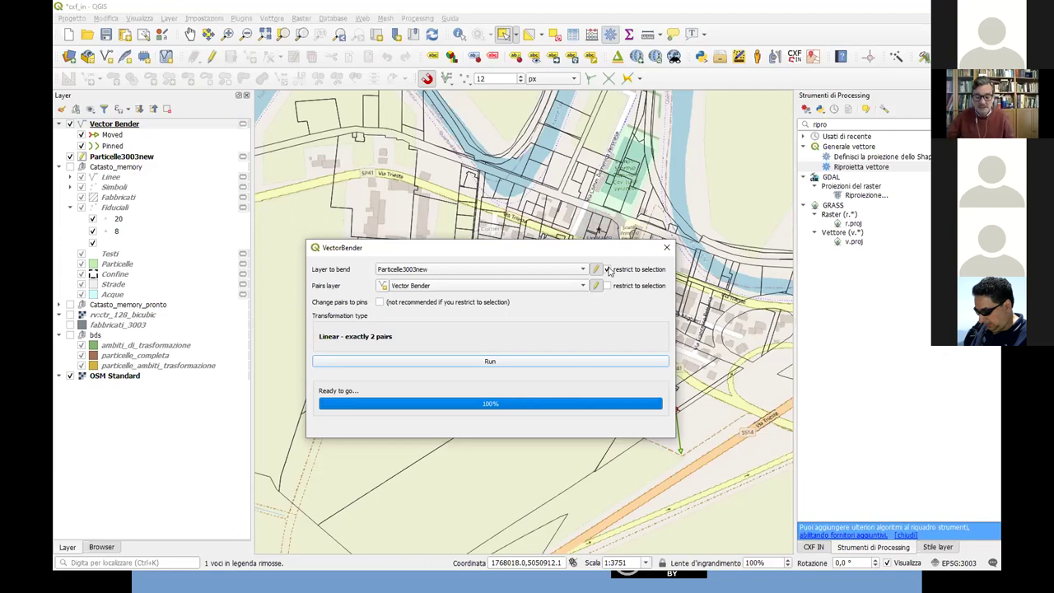
{"action": "left_click", "coordinate": [607, 286]}
{"action": "left_click", "coordinate": [607, 270]}
{"action": "left_click", "coordinate": [610, 287]}
{"action": "left_click", "coordinate": [607, 270]}
{"action": "left_click", "coordinate": [607, 285]}
{"action": "left_click", "coordinate": [607, 286]}
{"action": "left_click", "coordinate": [607, 269]}
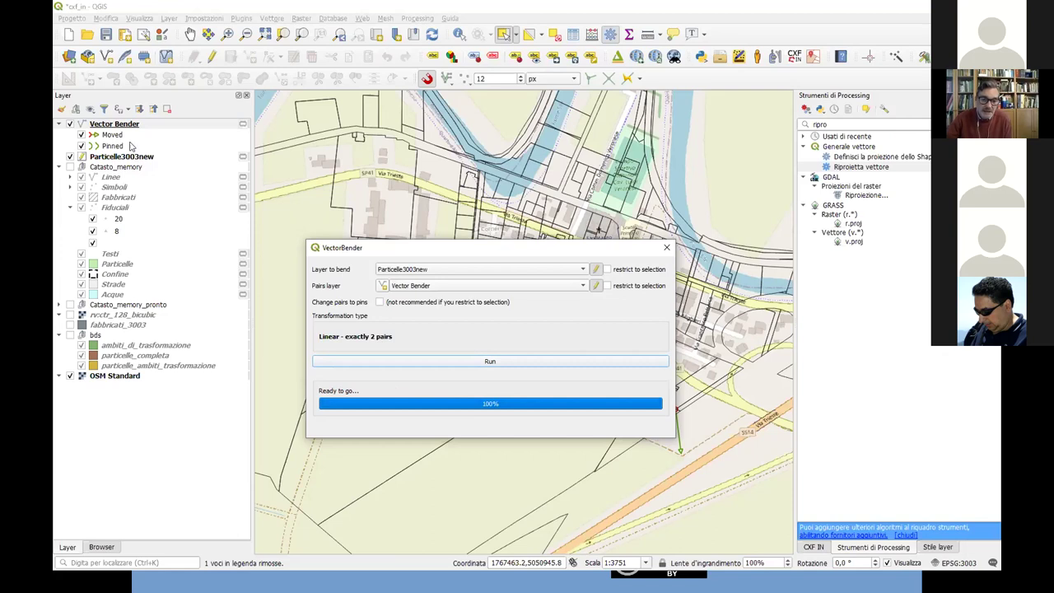
{"action": "left_click_drag", "start_coordinate": [507, 256], "coordinate": [471, 225]}
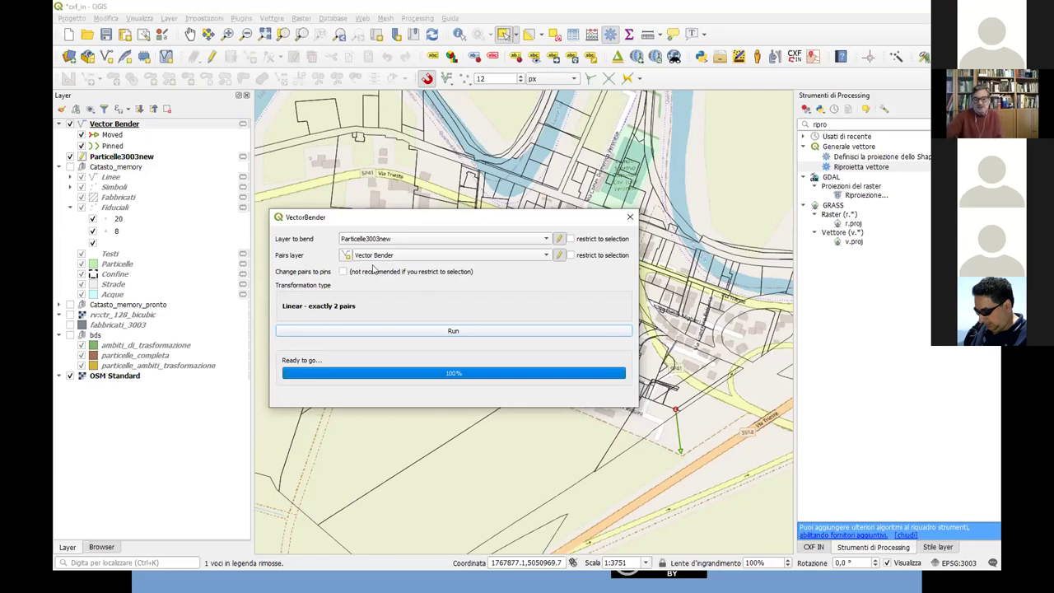
Run VectorBender to bend Particelle3003new with the two pairs, then close it.
{"action": "left_click", "coordinate": [453, 331]}
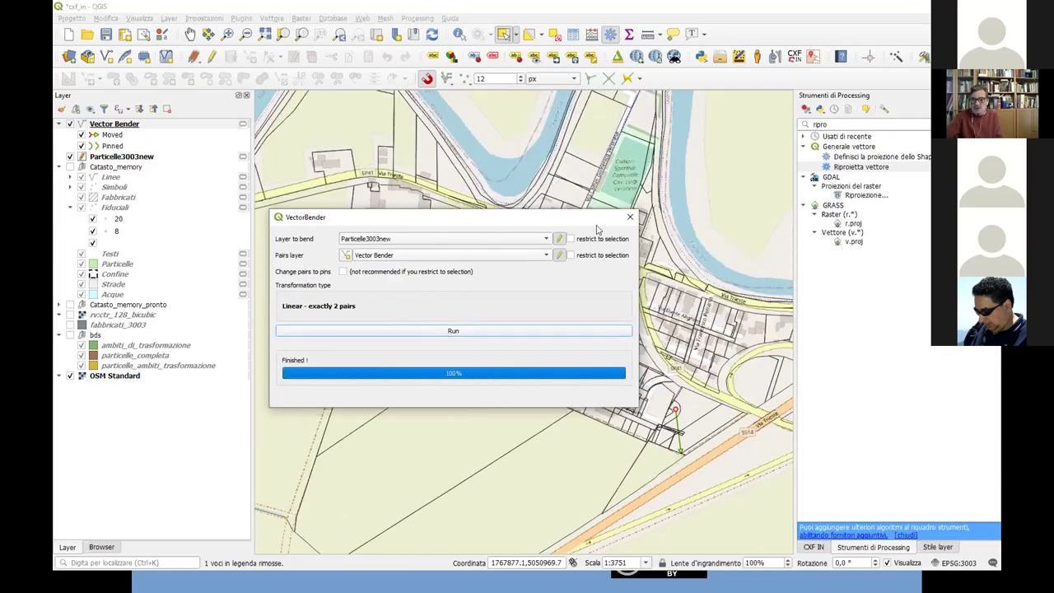
{"action": "left_click", "coordinate": [630, 217]}
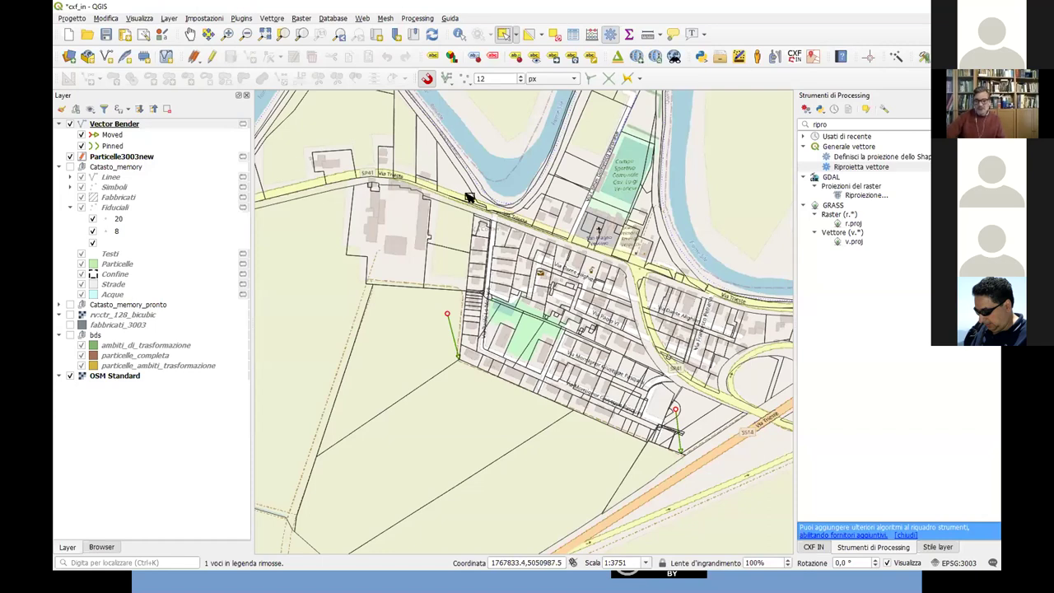
Cancel Particelle3003new's properties, then show the Catasto_memory group and select its Particelle layer.
{"action": "left_click", "coordinate": [126, 159]}
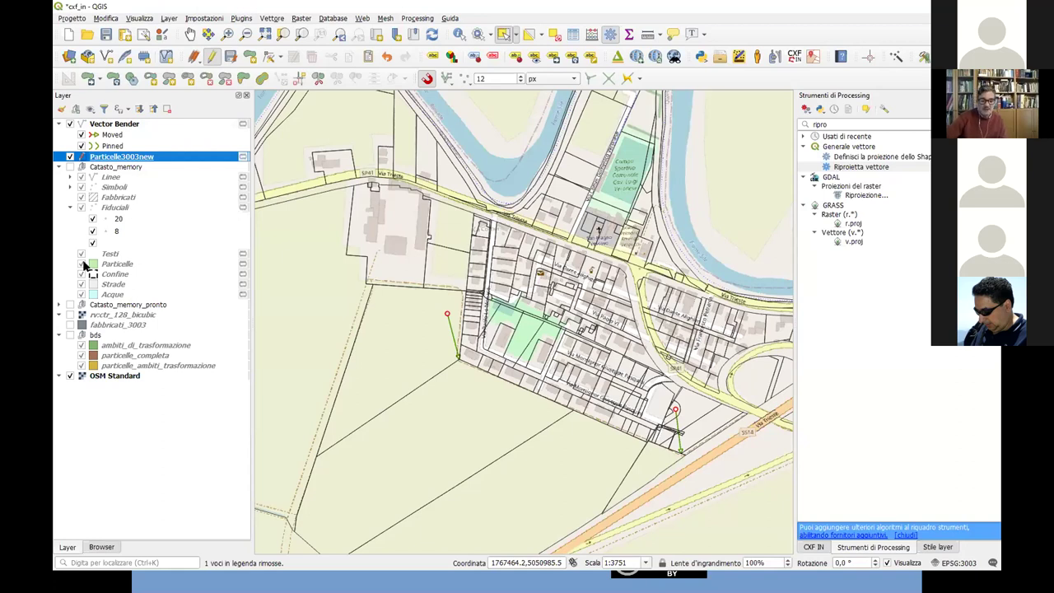
{"action": "double_click", "coordinate": [83, 157]}
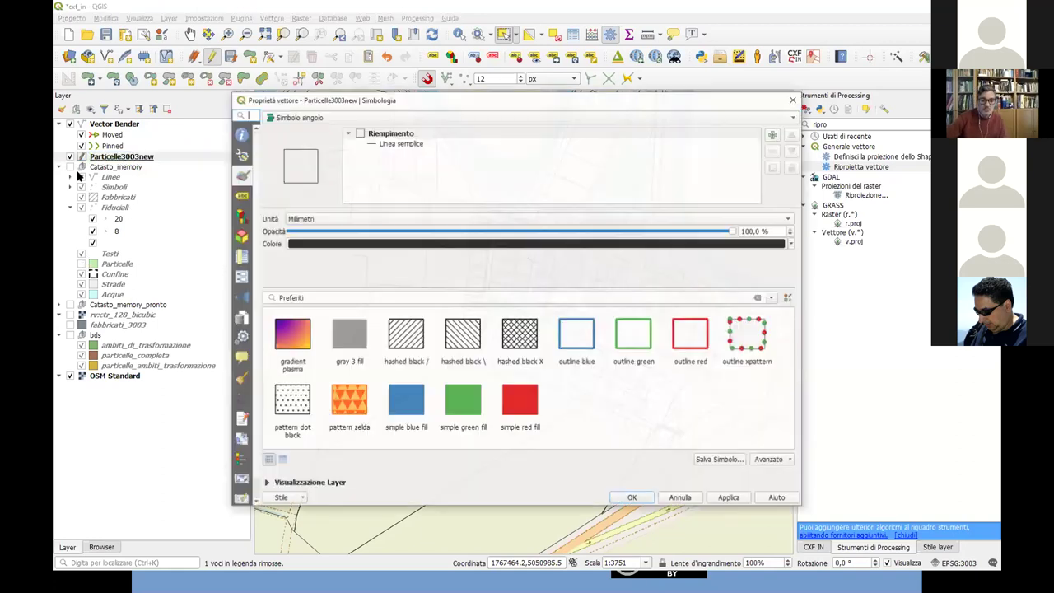
{"action": "left_click", "coordinate": [682, 497]}
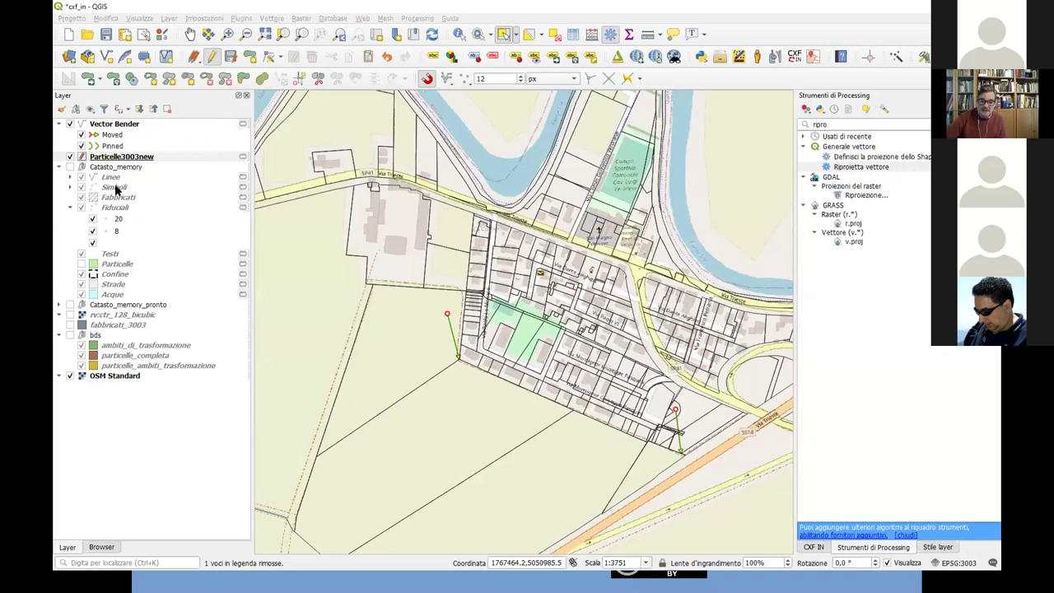
{"action": "left_click", "coordinate": [70, 166]}
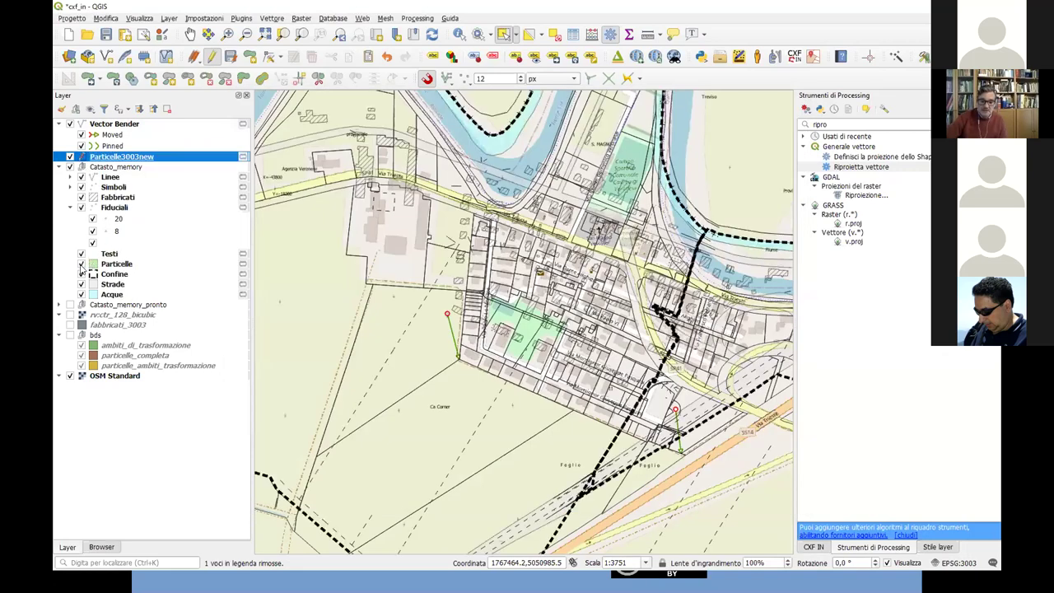
{"action": "left_click", "coordinate": [117, 265]}
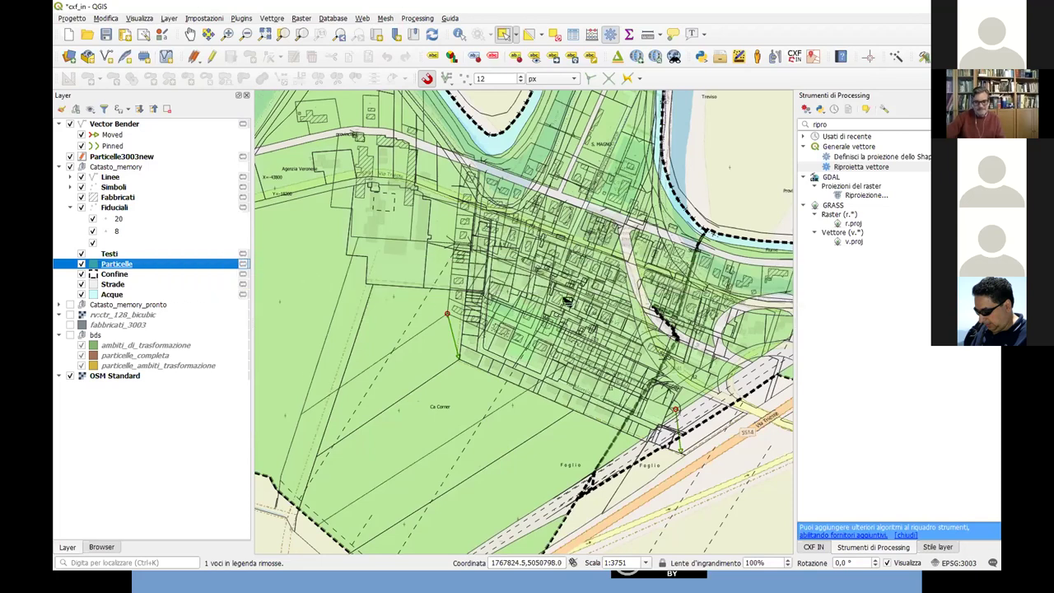
Save the bent Particelle3003new geometry, hide the original parcels' fill, and switch to TopGeometri.
{"action": "left_click", "coordinate": [137, 156]}
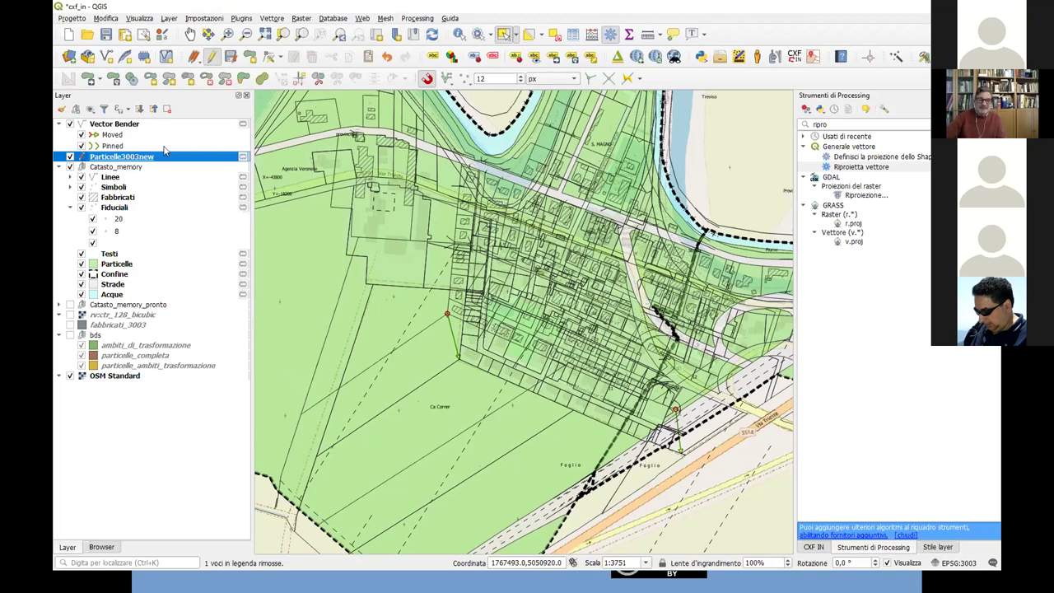
{"action": "left_click", "coordinate": [212, 56]}
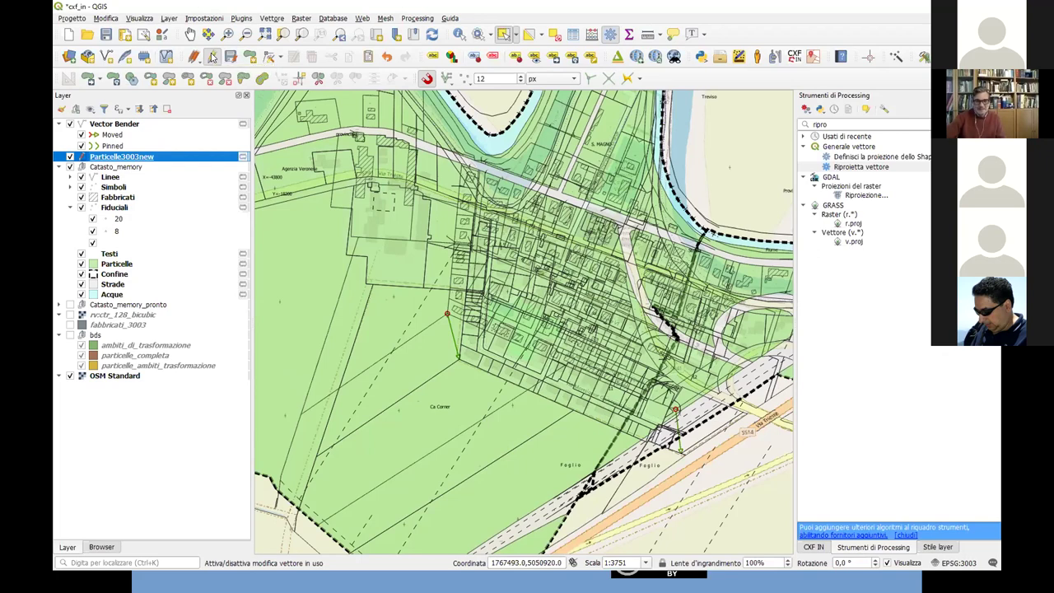
{"action": "left_click", "coordinate": [517, 296]}
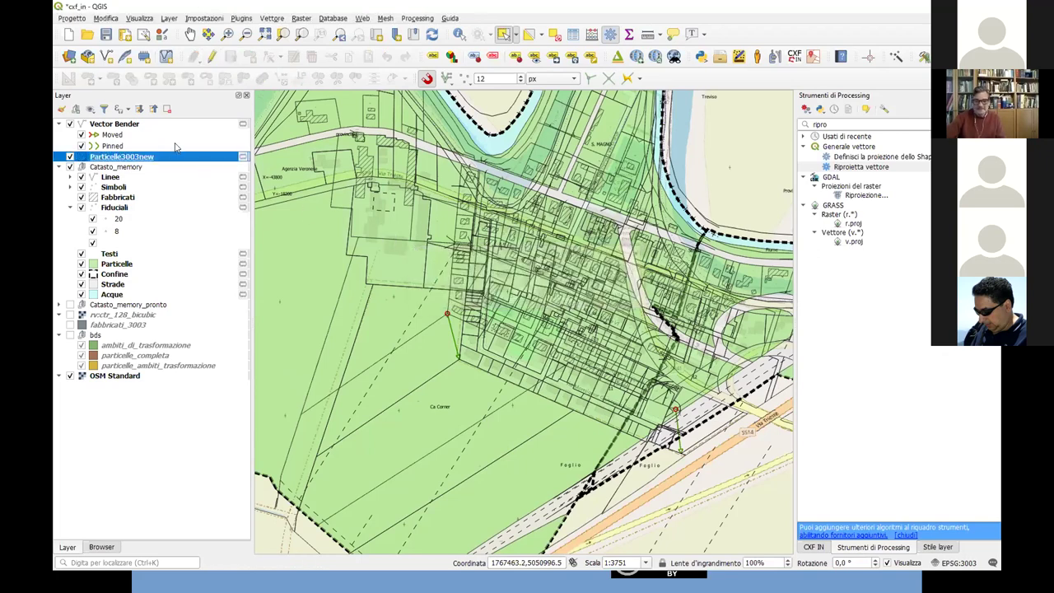
{"action": "left_click", "coordinate": [81, 264]}
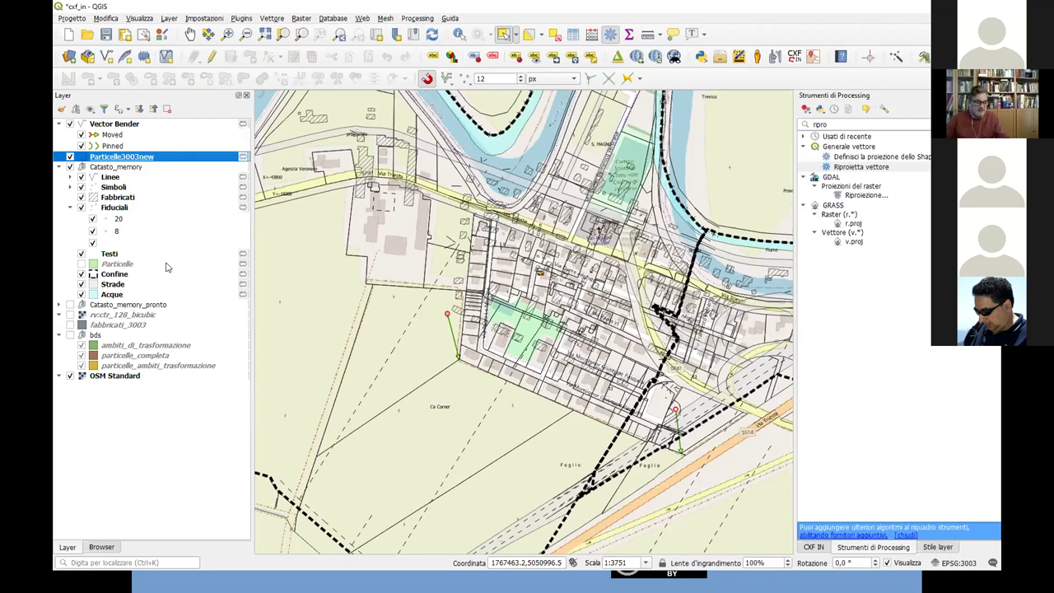
{"action": "key", "text": "alt+Tab"}
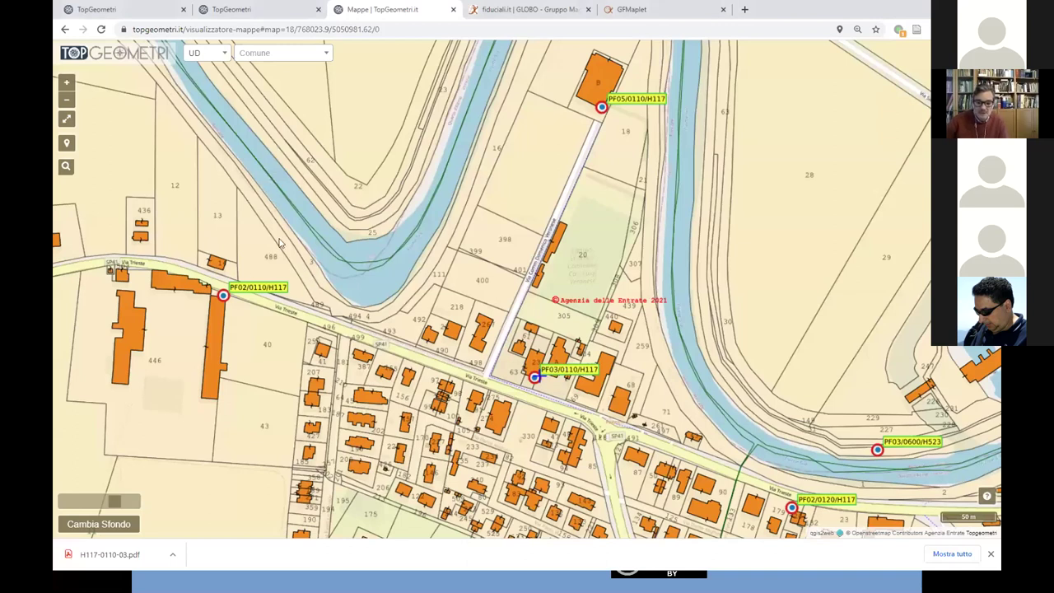
{"action": "left_click", "coordinate": [224, 296]}
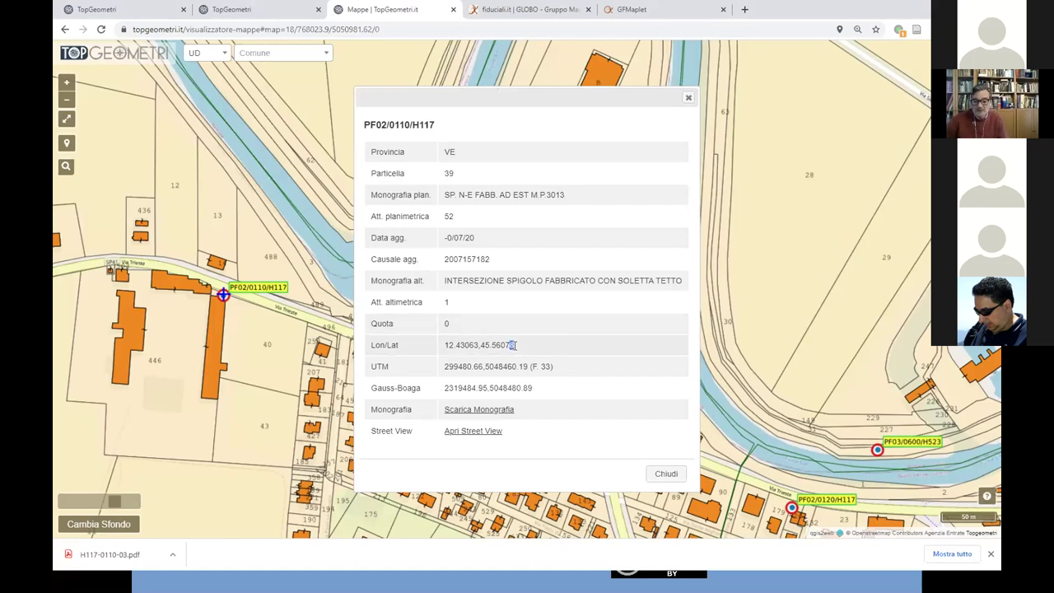
{"action": "left_click_drag", "start_coordinate": [515, 345], "coordinate": [443, 345]}
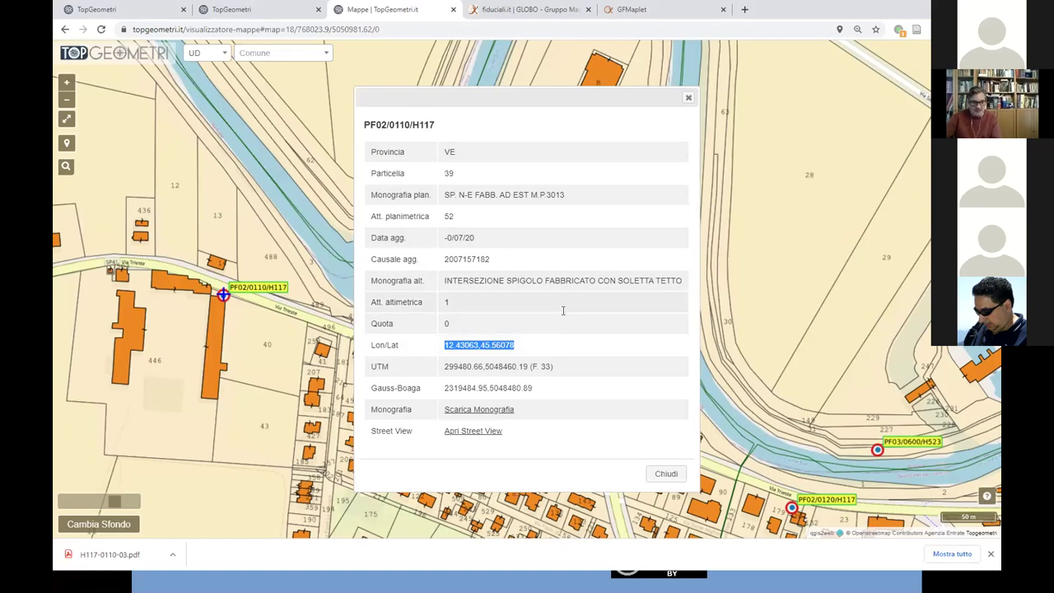
{"action": "left_click", "coordinate": [692, 99]}
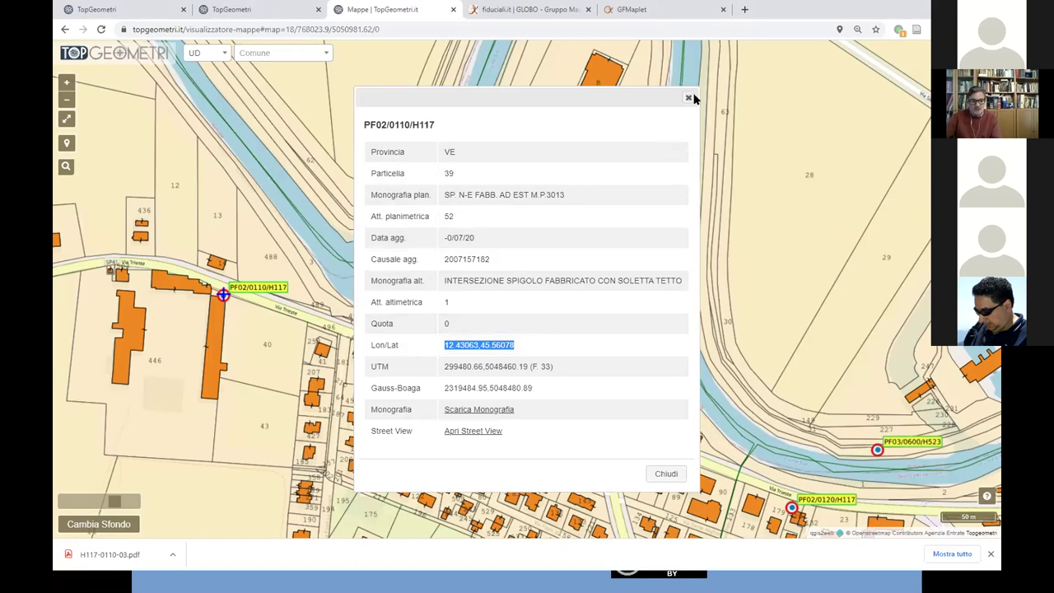
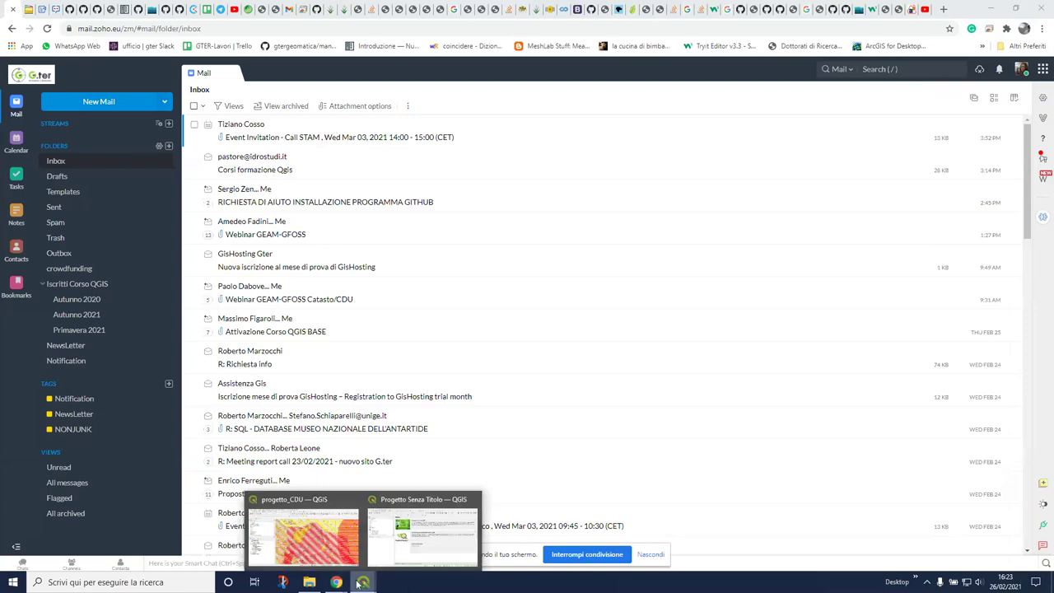
Bring the untitled QGIS project window to the front via the progetto_CDU taskbar entry.
{"action": "left_click", "coordinate": [363, 583]}
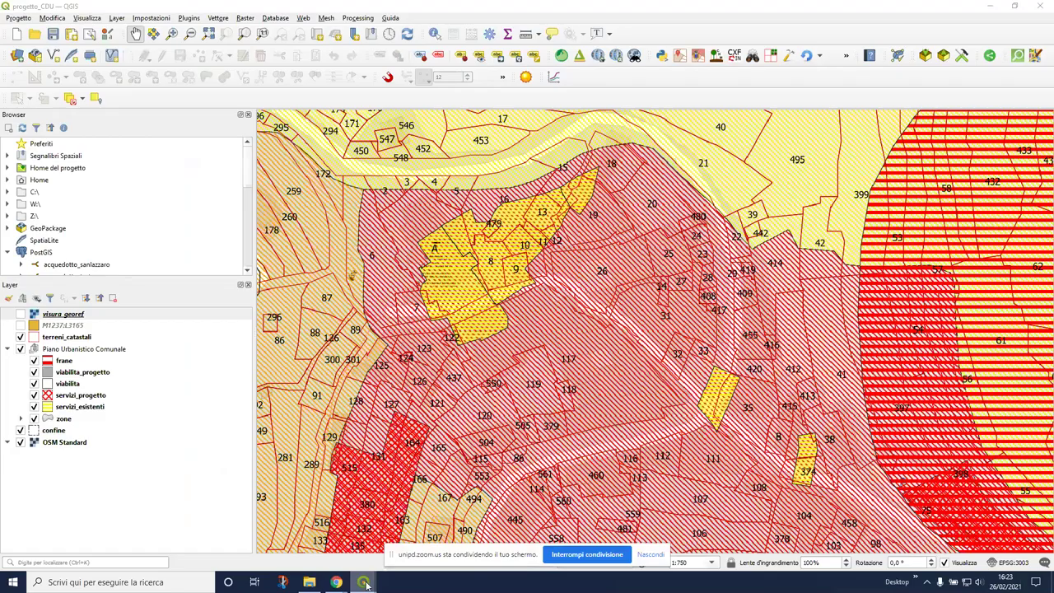
{"action": "left_click", "coordinate": [367, 582]}
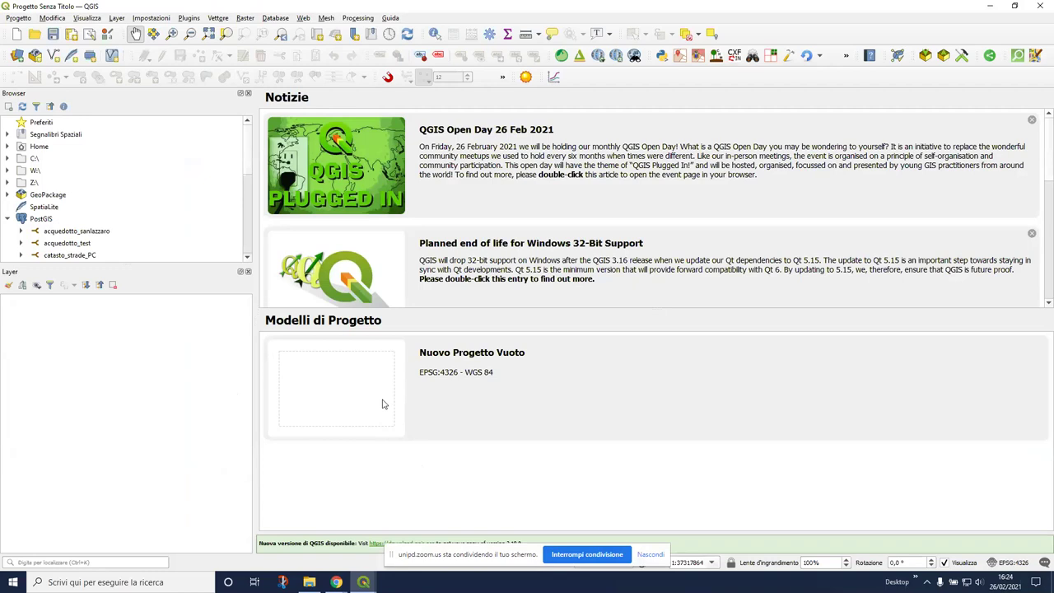
{"action": "left_click", "coordinate": [190, 18]}
{"action": "left_click", "coordinate": [214, 31]}
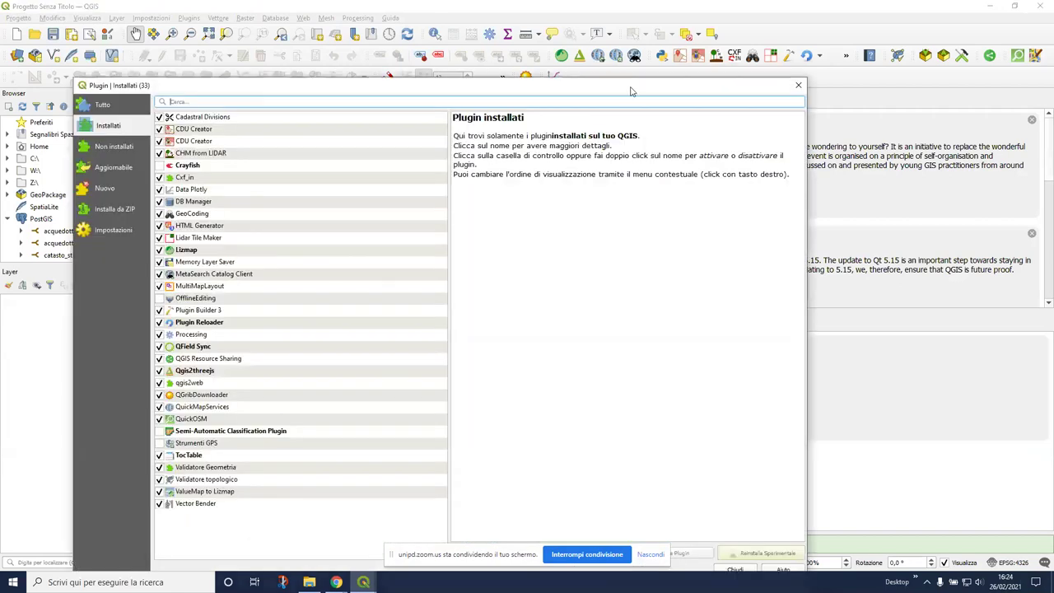
{"action": "left_click_drag", "start_coordinate": [638, 79], "coordinate": [703, 44]}
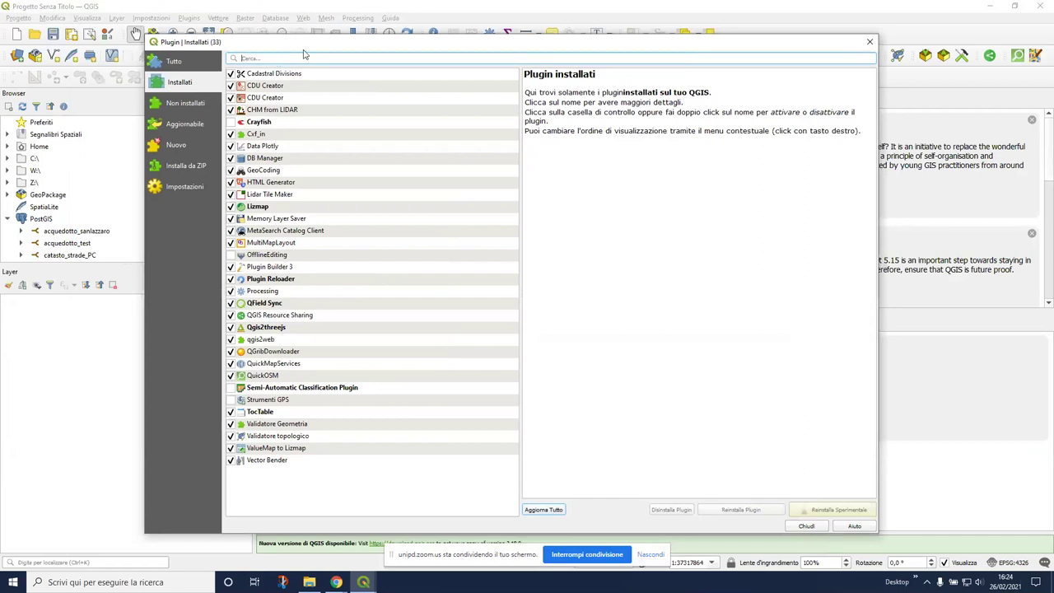
{"action": "left_click", "coordinate": [175, 61]}
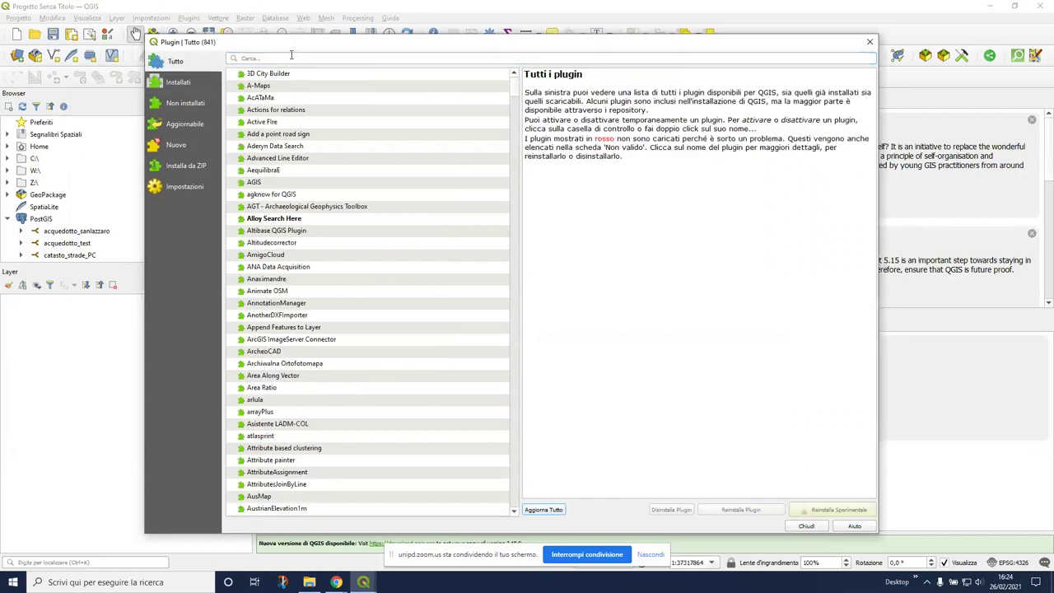
{"action": "type", "text": "cdu"}
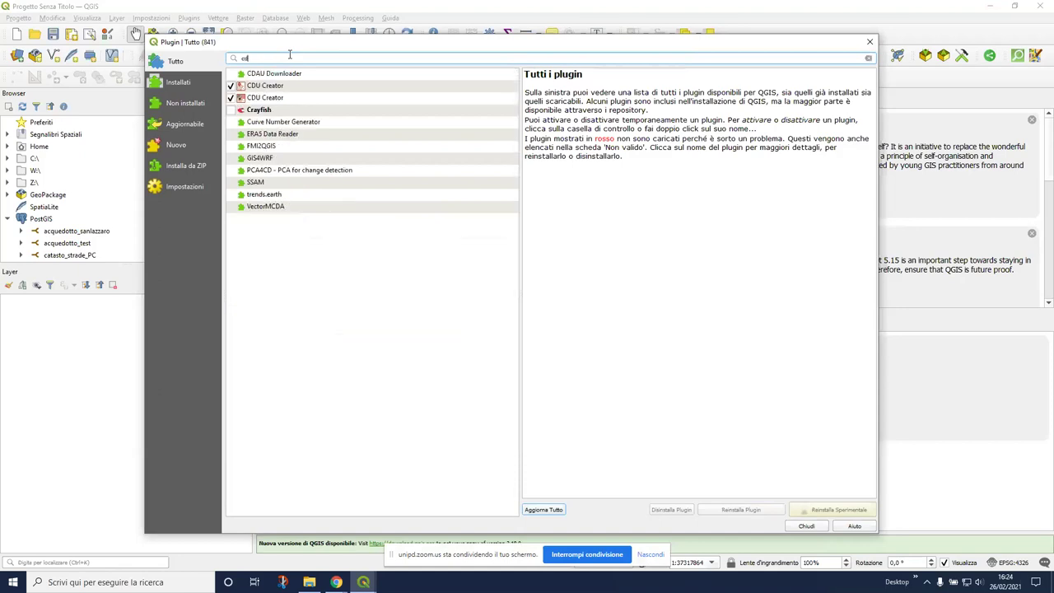
{"action": "key", "text": "BackSpace"}
{"action": "key", "text": "BackSpace"}
{"action": "key", "text": "BackSpace"}
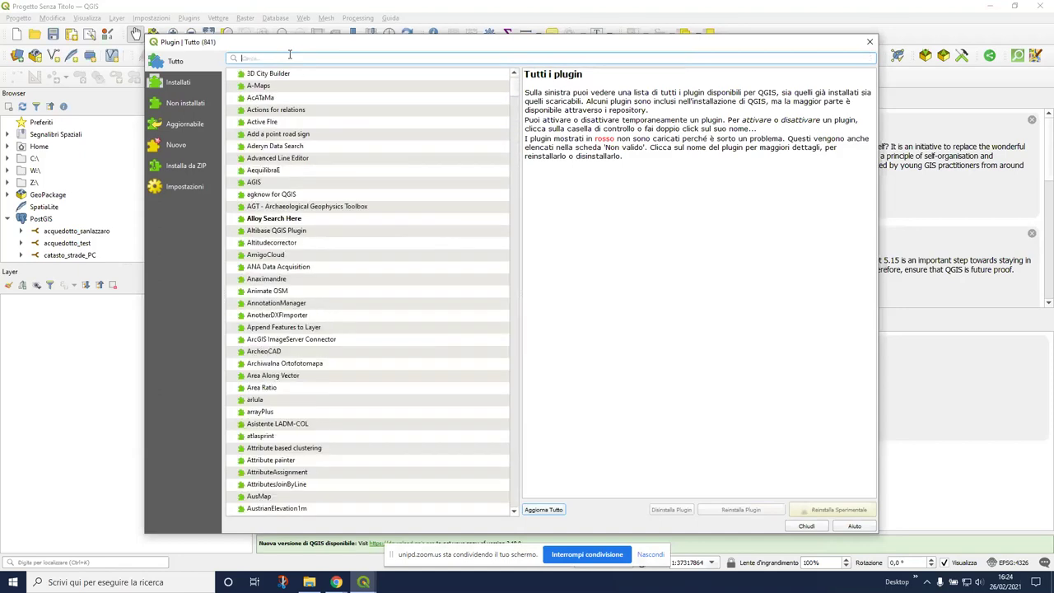
{"action": "type", "text": "cata"}
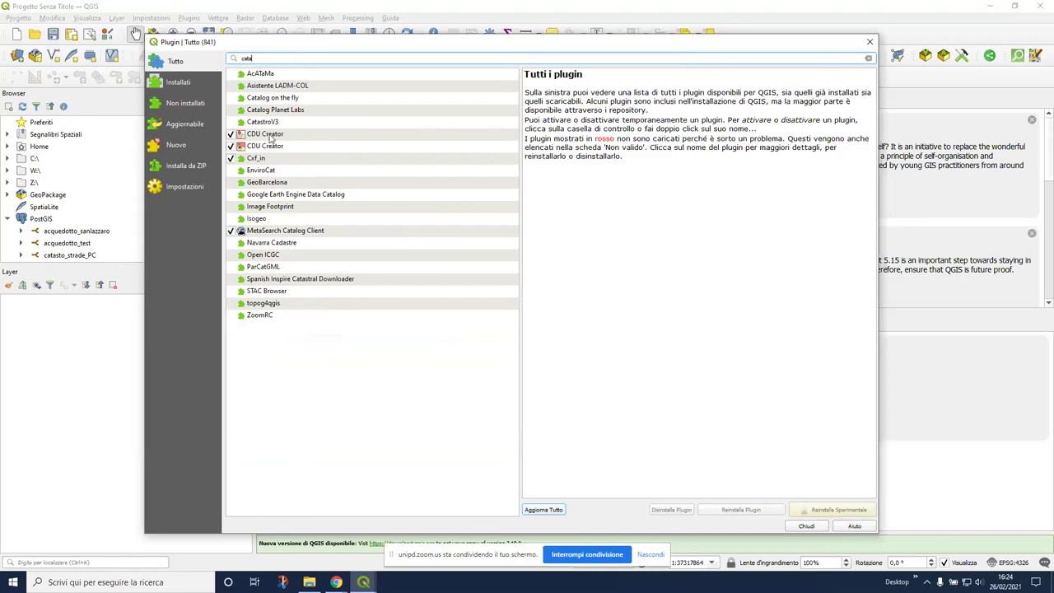
{"action": "left_click", "coordinate": [270, 136]}
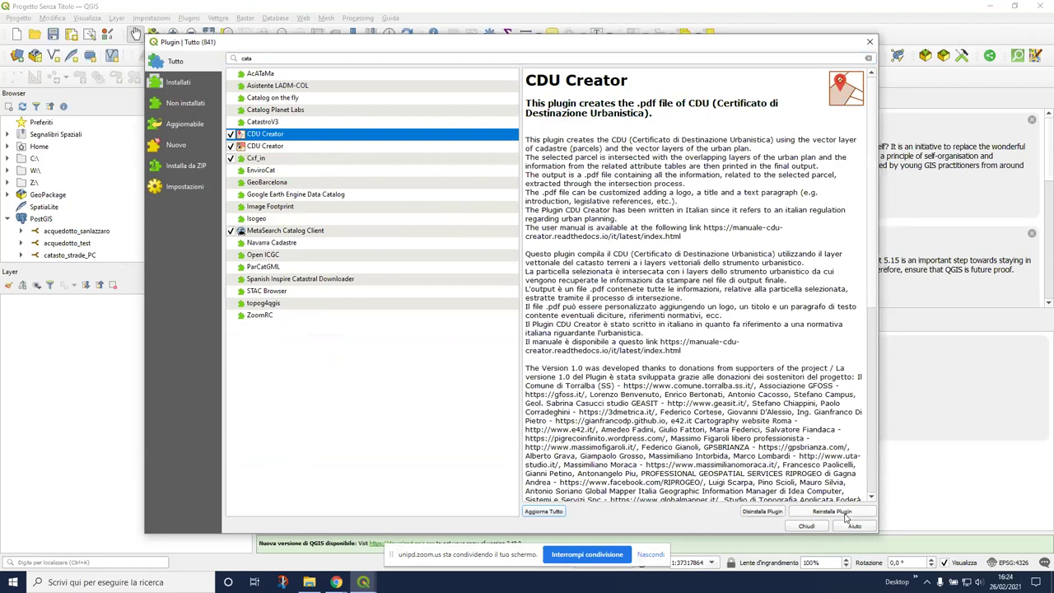
{"action": "scroll", "coordinate": [791, 317], "scroll_direction": "down", "scroll_amount": 3}
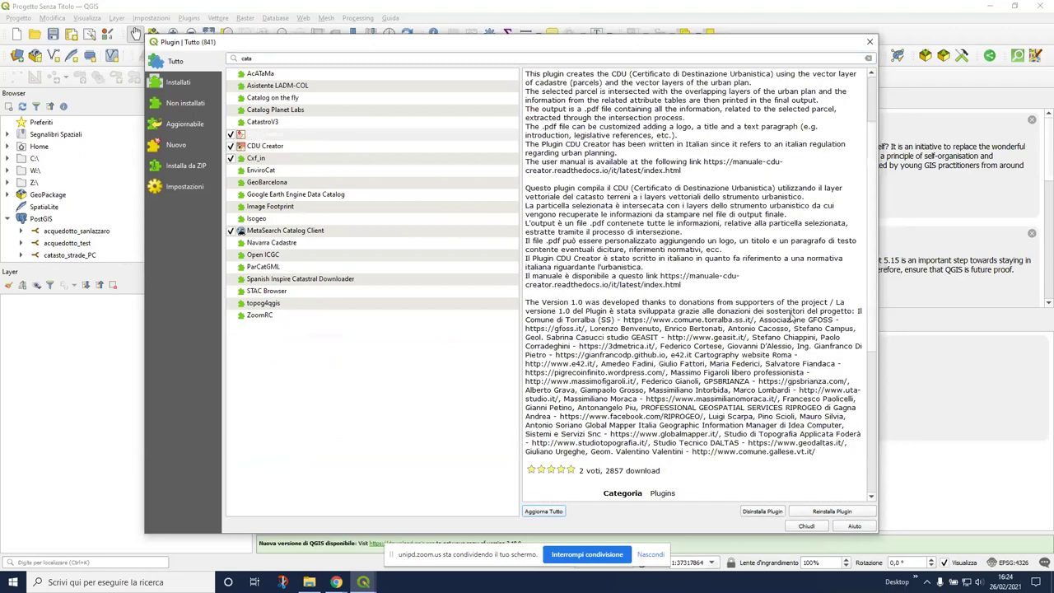
{"action": "scroll", "coordinate": [790, 317], "scroll_direction": "down", "scroll_amount": 9}
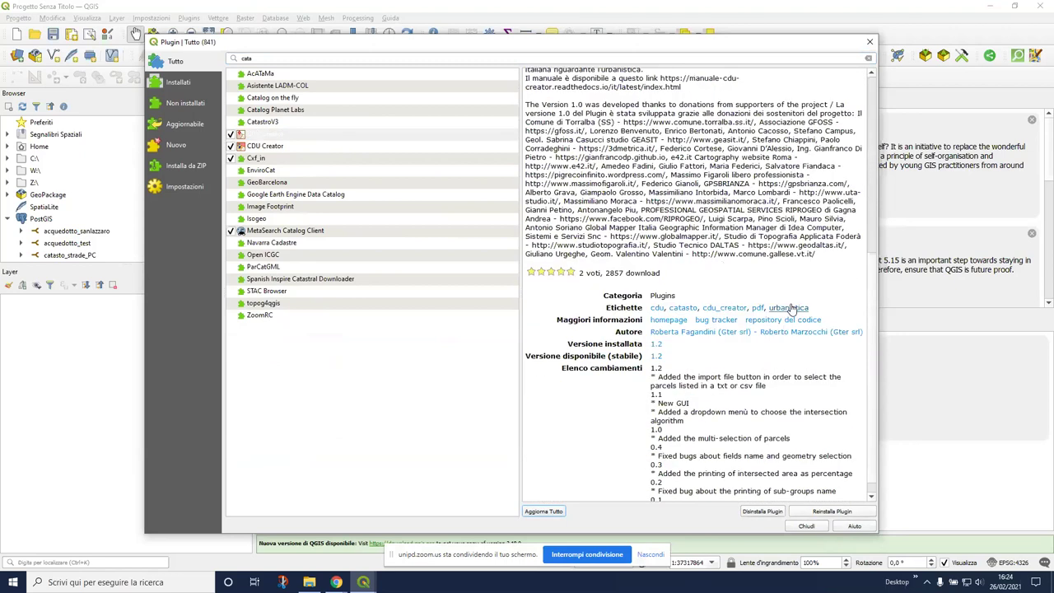
{"action": "scroll", "coordinate": [791, 309], "scroll_direction": "down", "scroll_amount": 1}
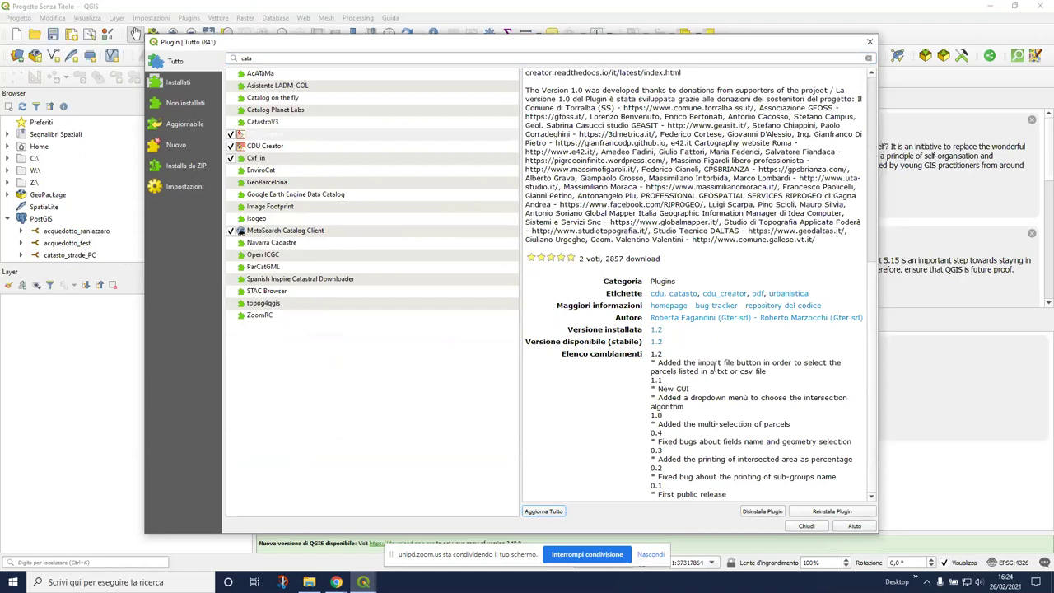
{"action": "right_click", "coordinate": [780, 308]}
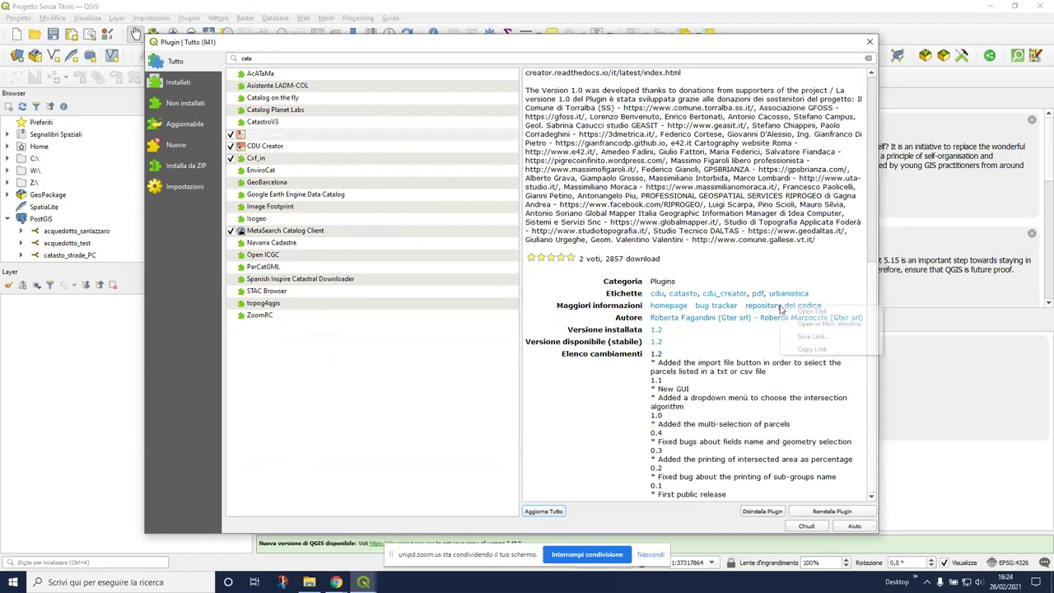
{"action": "left_click", "coordinate": [806, 321]}
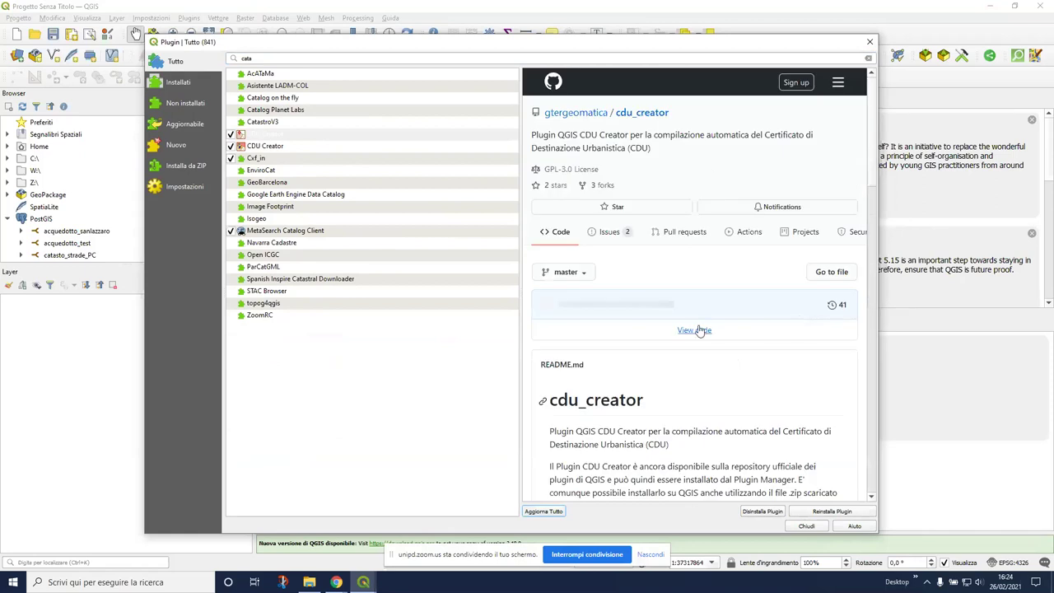
{"action": "scroll", "coordinate": [699, 328], "scroll_direction": "down", "scroll_amount": 1}
{"action": "scroll", "coordinate": [700, 328], "scroll_direction": "down", "scroll_amount": 5}
{"action": "left_click", "coordinate": [322, 136]}
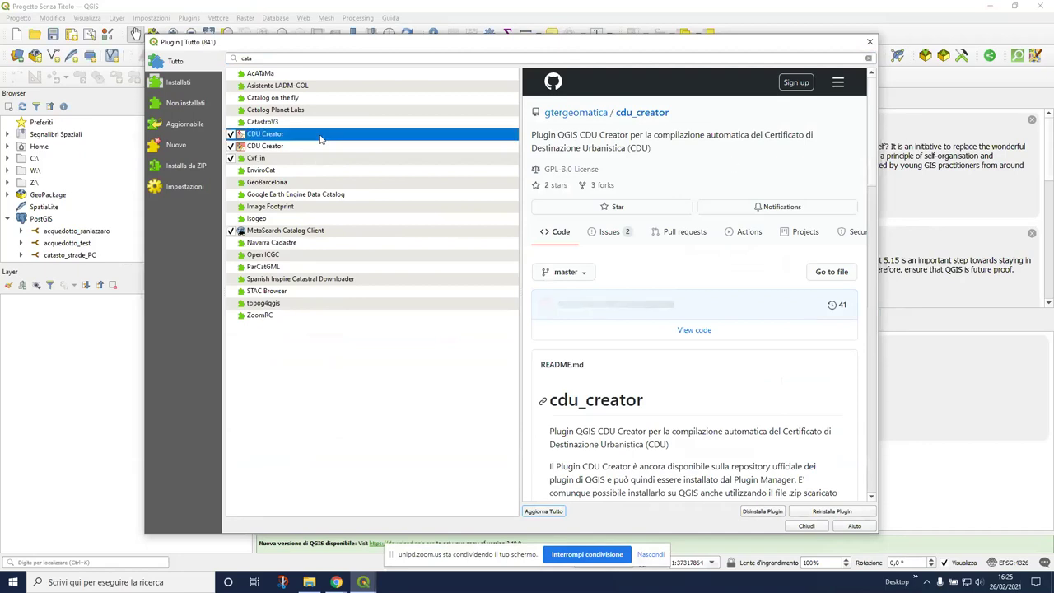
{"action": "scroll", "coordinate": [703, 298], "scroll_direction": "down", "scroll_amount": 6}
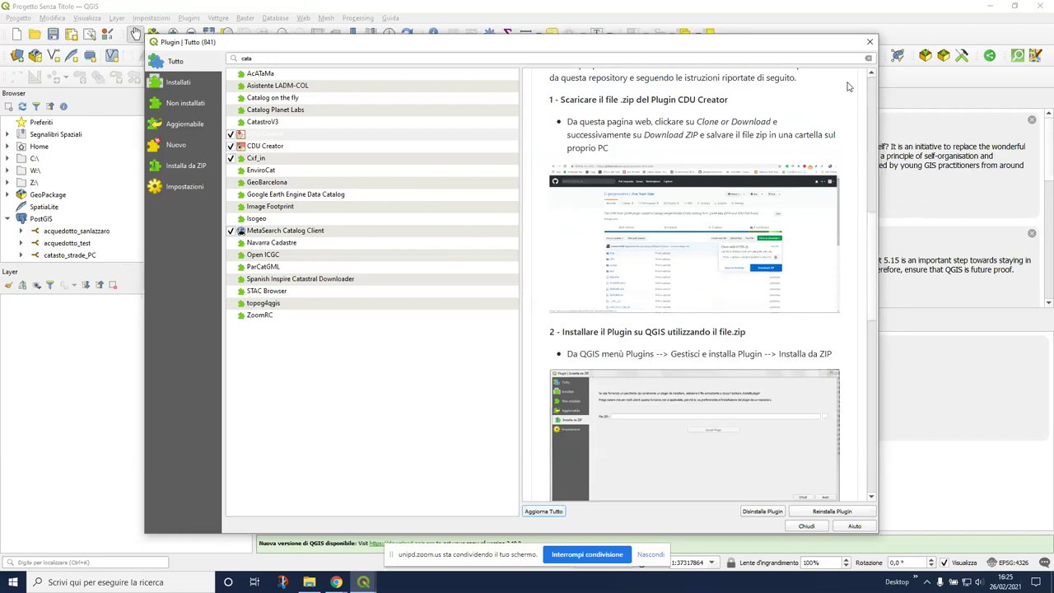
{"action": "left_click", "coordinate": [869, 42]}
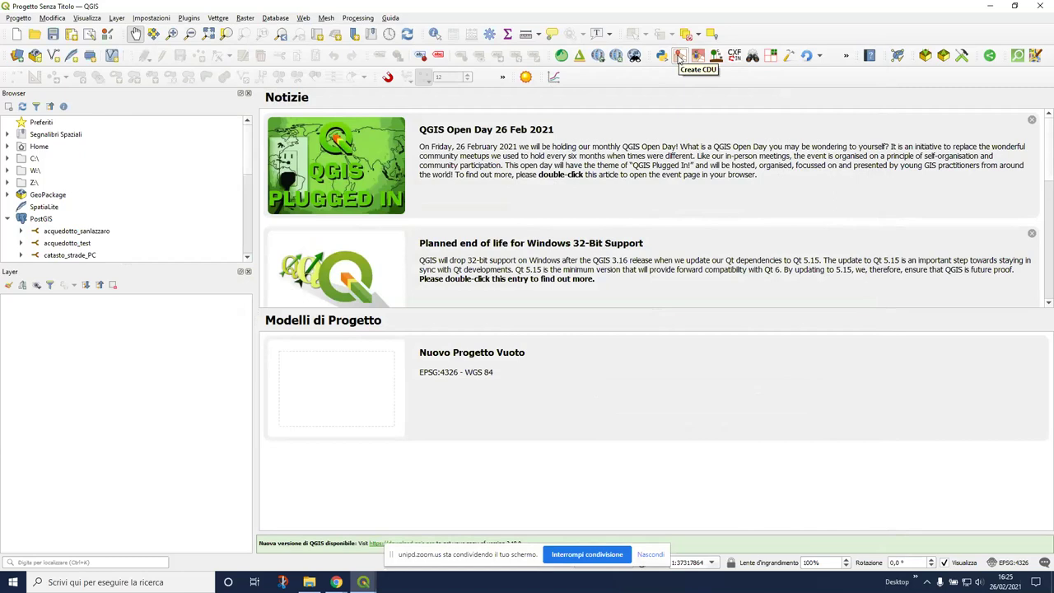
{"action": "left_click", "coordinate": [679, 56]}
{"action": "left_click", "coordinate": [679, 56]}
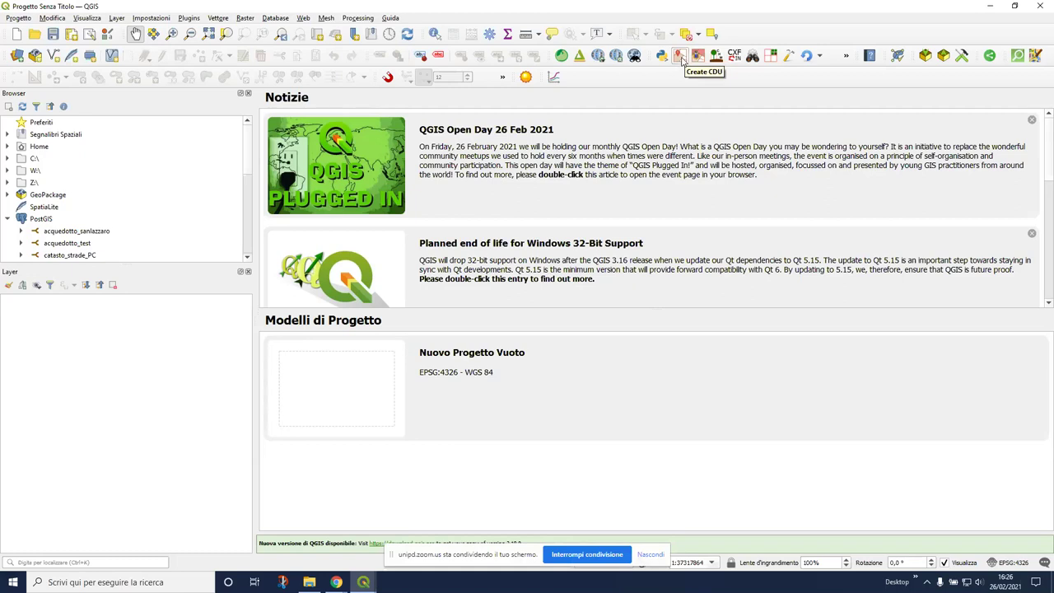
{"action": "left_click", "coordinate": [680, 58]}
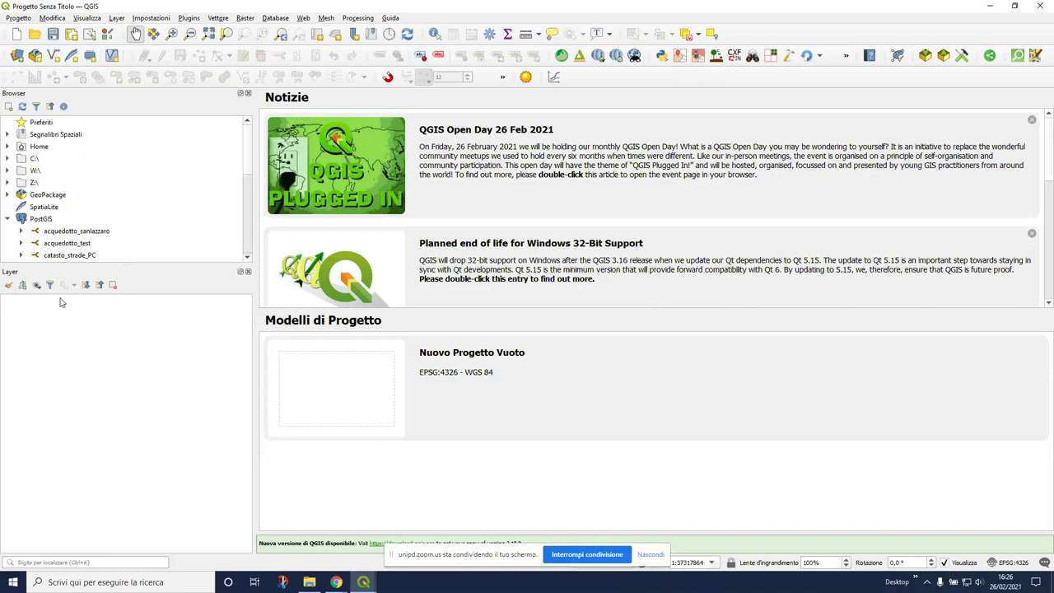
Add terreni_catastali from dati_cdu.gpkg to the project, accepting the default coordinate transformation.
{"action": "left_click", "coordinate": [8, 196]}
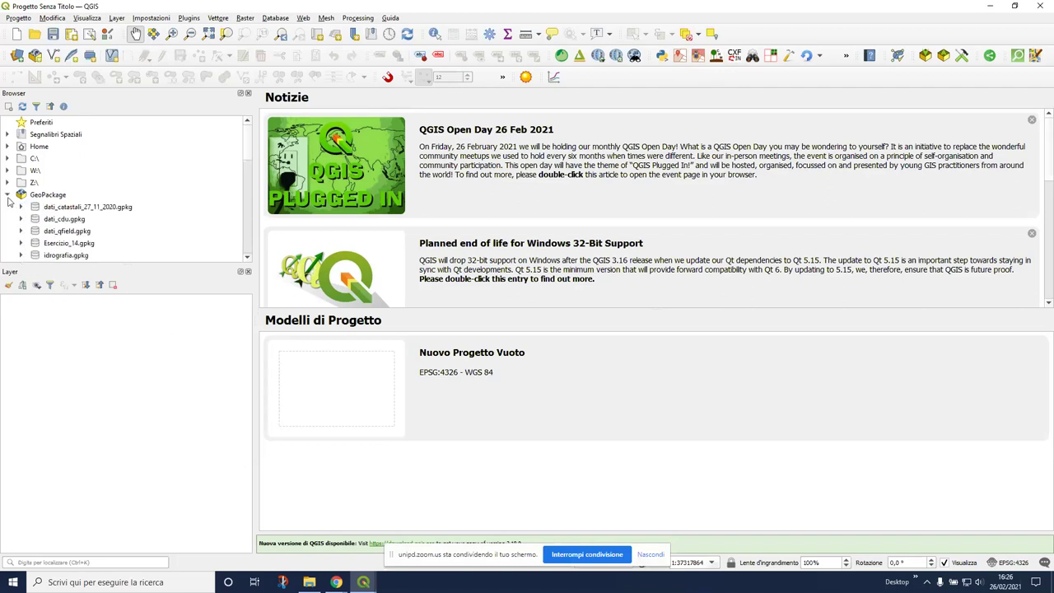
{"action": "scroll", "coordinate": [102, 208], "scroll_direction": "down", "scroll_amount": 2}
{"action": "left_click", "coordinate": [74, 147]}
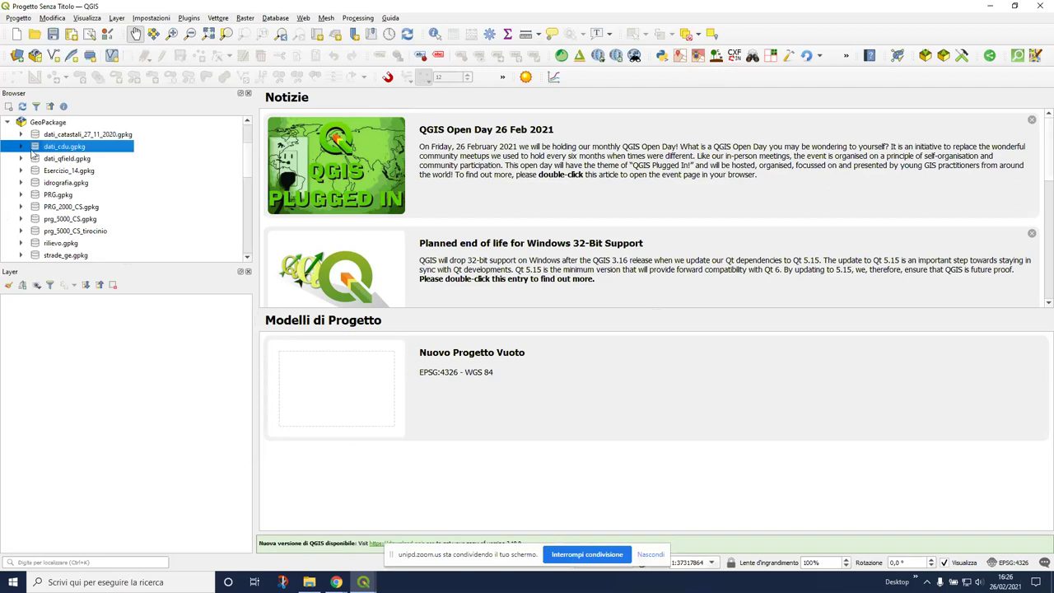
{"action": "scroll", "coordinate": [69, 150], "scroll_direction": "down", "scroll_amount": 1}
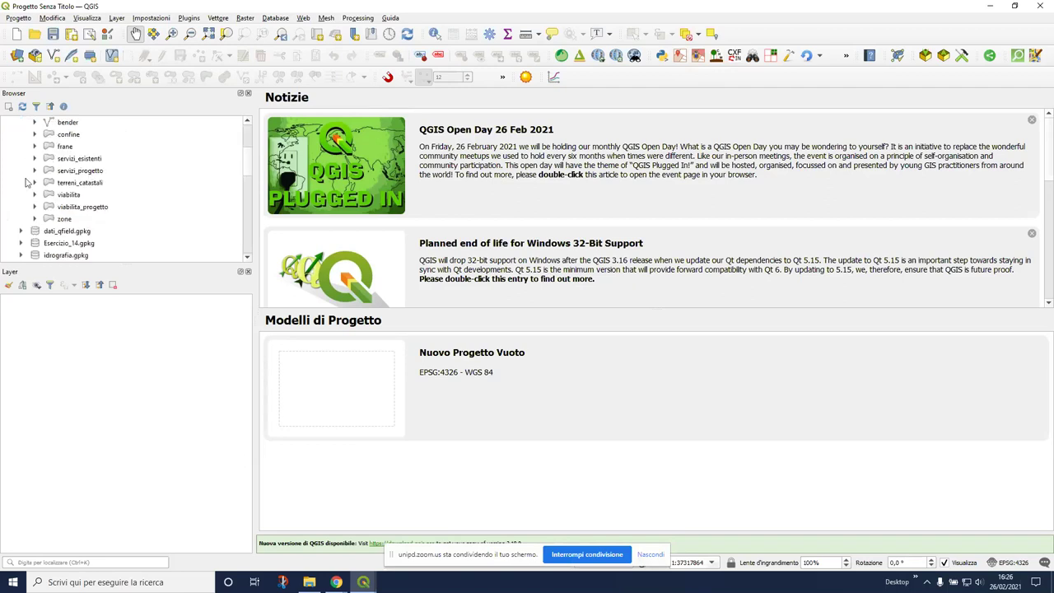
{"action": "scroll", "coordinate": [78, 193], "scroll_direction": "up", "scroll_amount": 1}
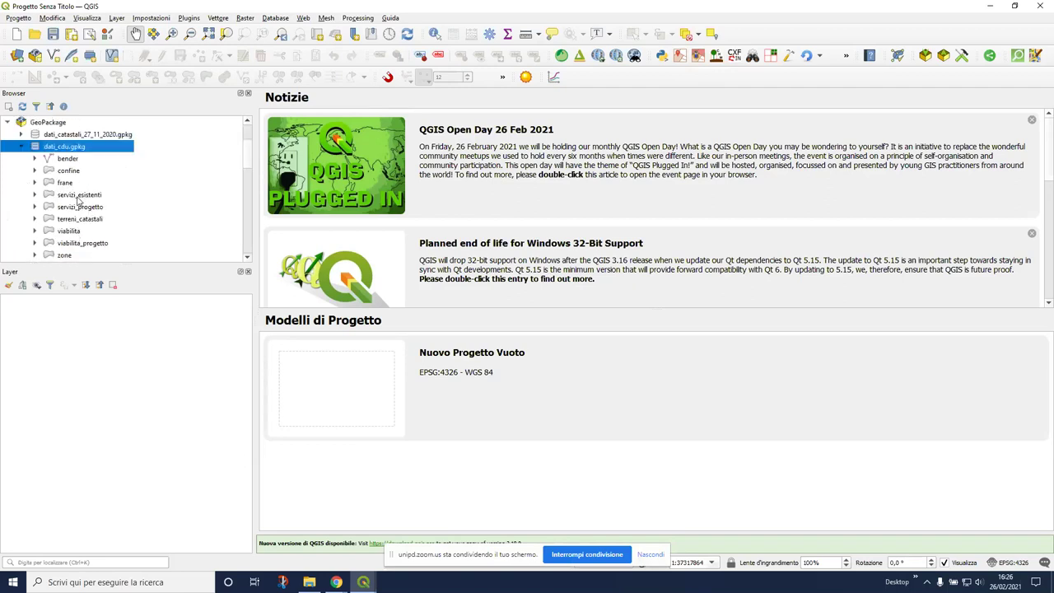
{"action": "scroll", "coordinate": [108, 182], "scroll_direction": "down", "scroll_amount": 1}
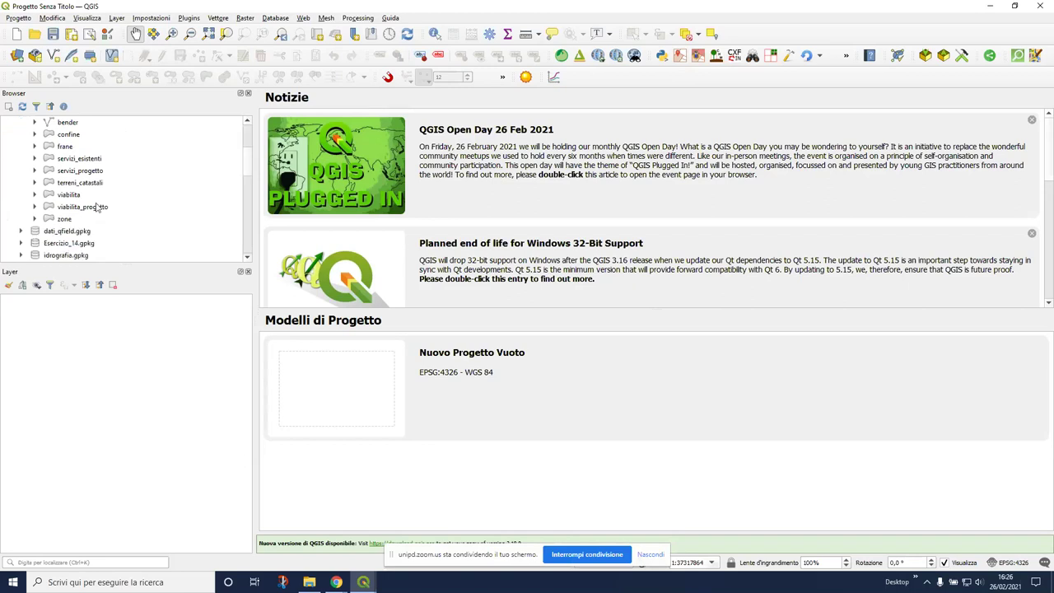
{"action": "left_click", "coordinate": [83, 185]}
{"action": "right_click", "coordinate": [83, 189]}
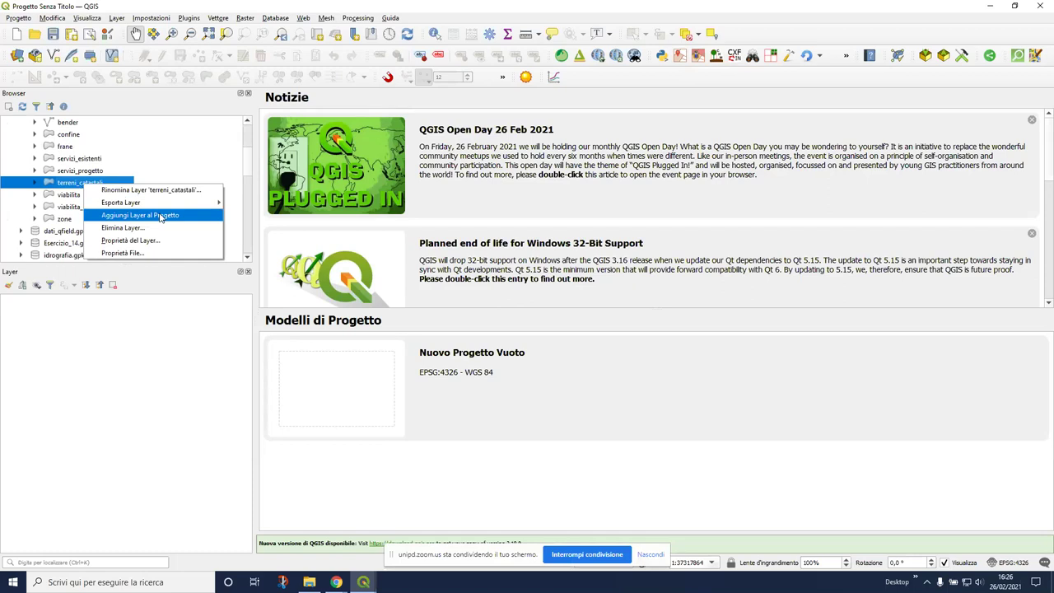
{"action": "left_click", "coordinate": [161, 216]}
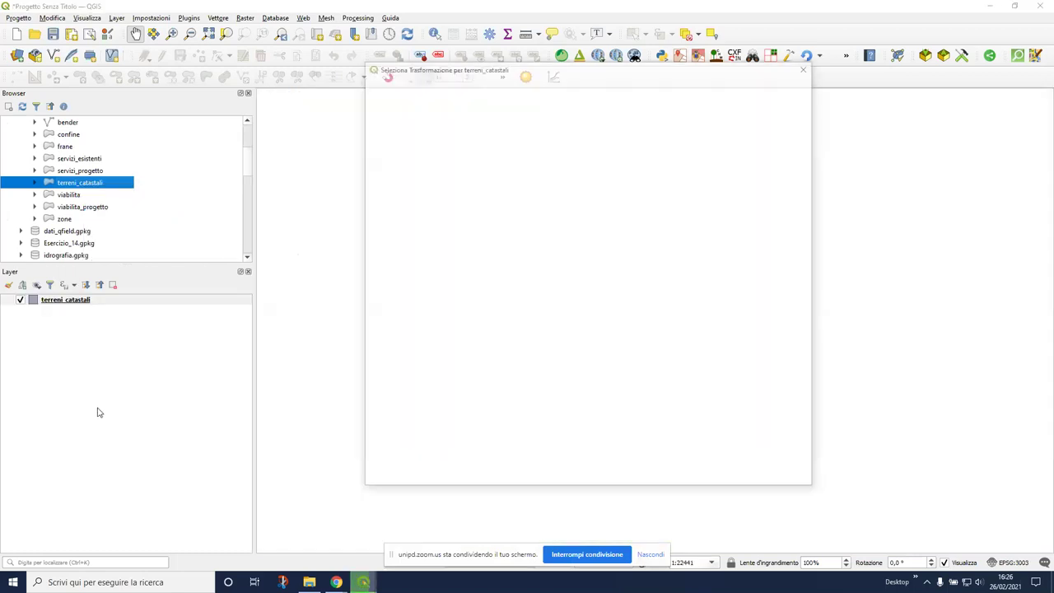
{"action": "left_click", "coordinate": [690, 483]}
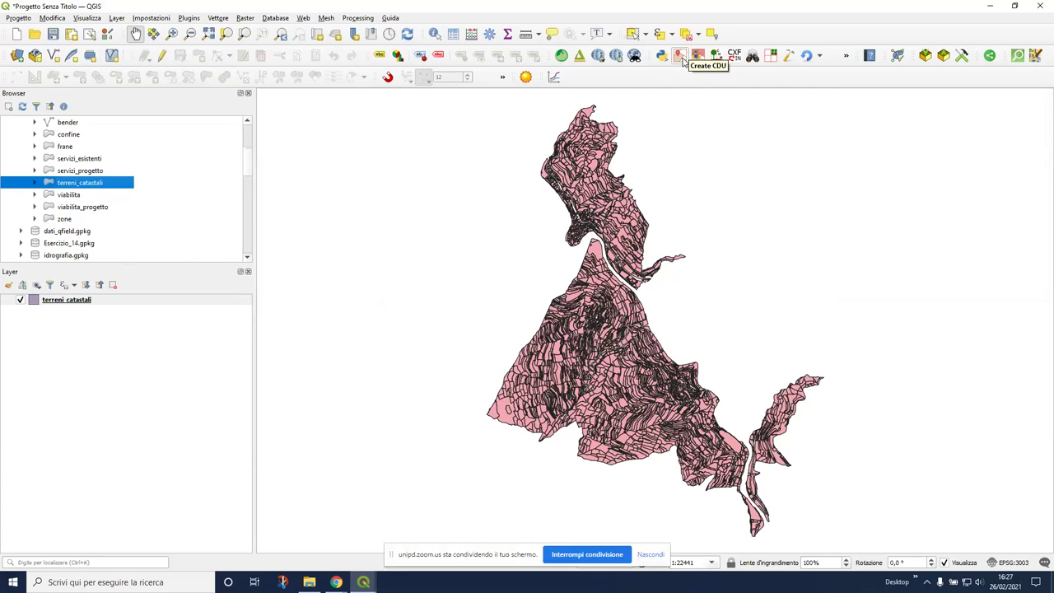
Review CDU Creator's output settings and log errors about missing sezione and foglio columns, then close it.
{"action": "left_click", "coordinate": [682, 58]}
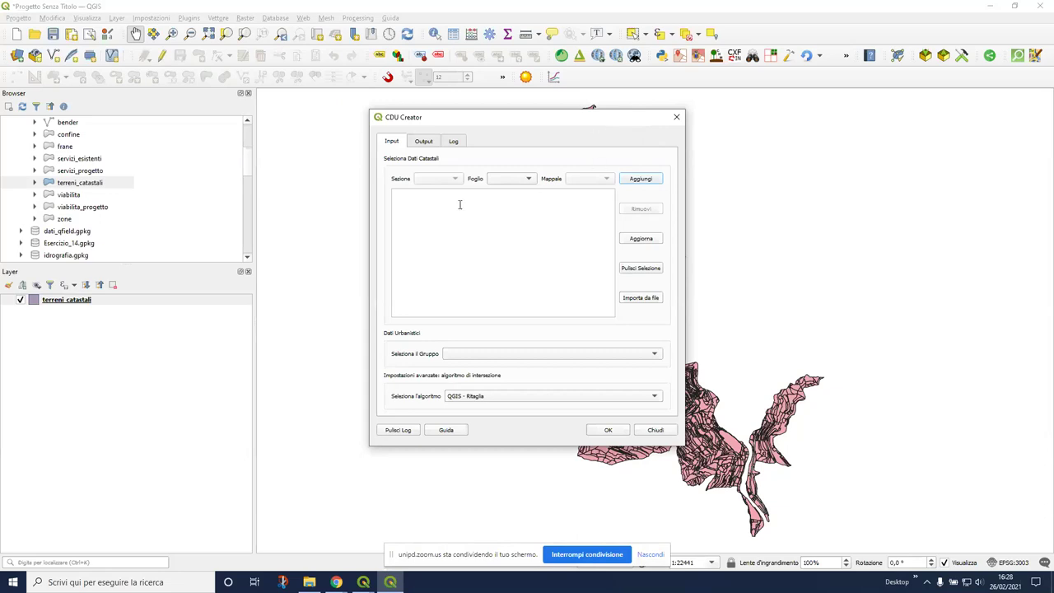
{"action": "left_click", "coordinate": [423, 144]}
{"action": "left_click", "coordinate": [452, 144]}
{"action": "left_click", "coordinate": [398, 144]}
{"action": "left_click", "coordinate": [423, 146]}
{"action": "left_click", "coordinate": [452, 146]}
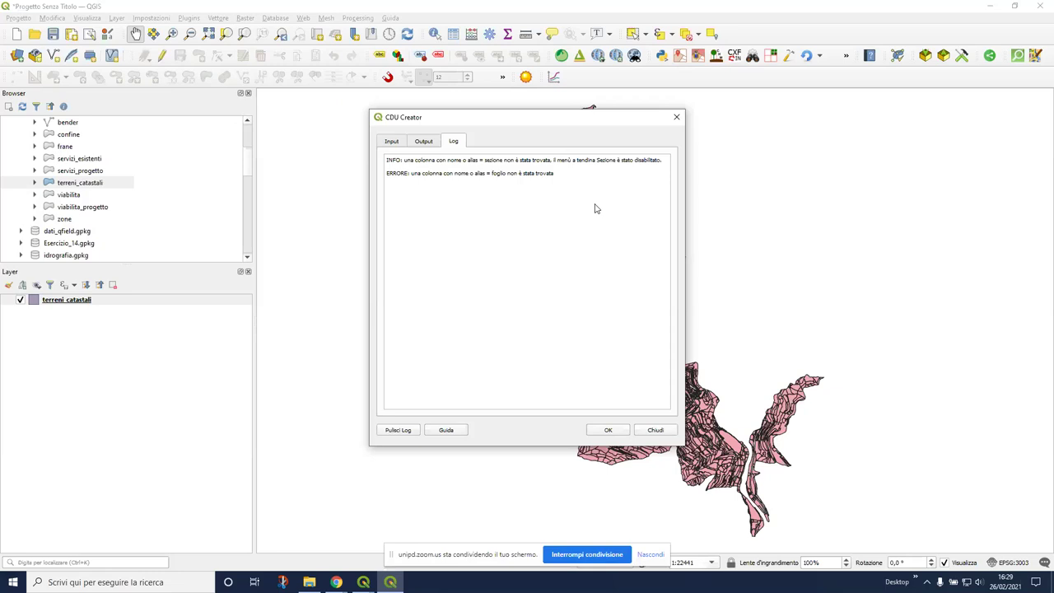
{"action": "left_click", "coordinate": [675, 122]}
{"action": "right_click", "coordinate": [65, 305]}
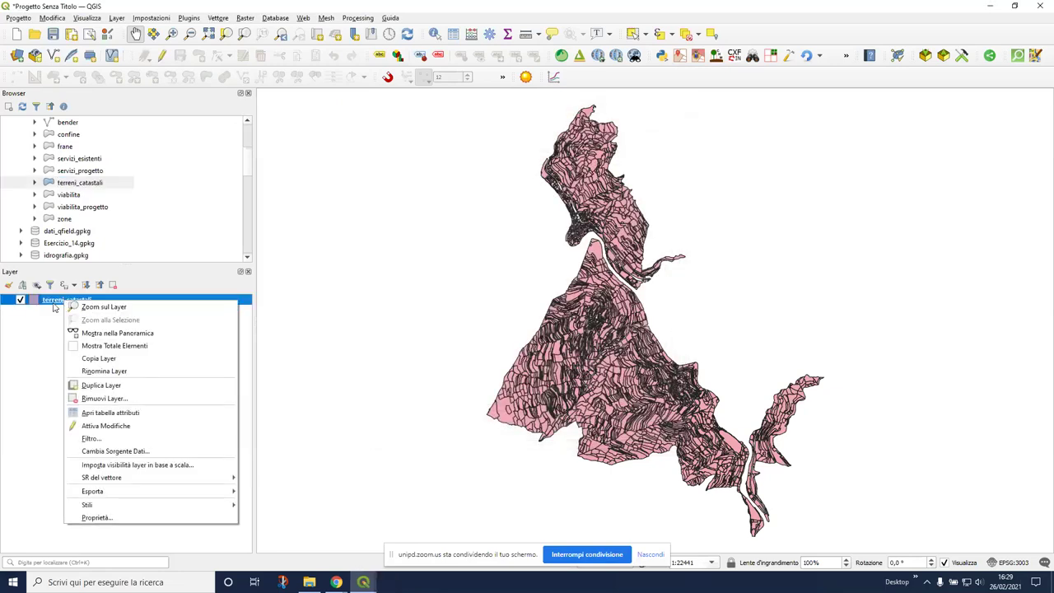
Browse the terreni_catastali attribute table, narrow its window to show the map, and reopen CDU Creator.
{"action": "left_click", "coordinate": [107, 413]}
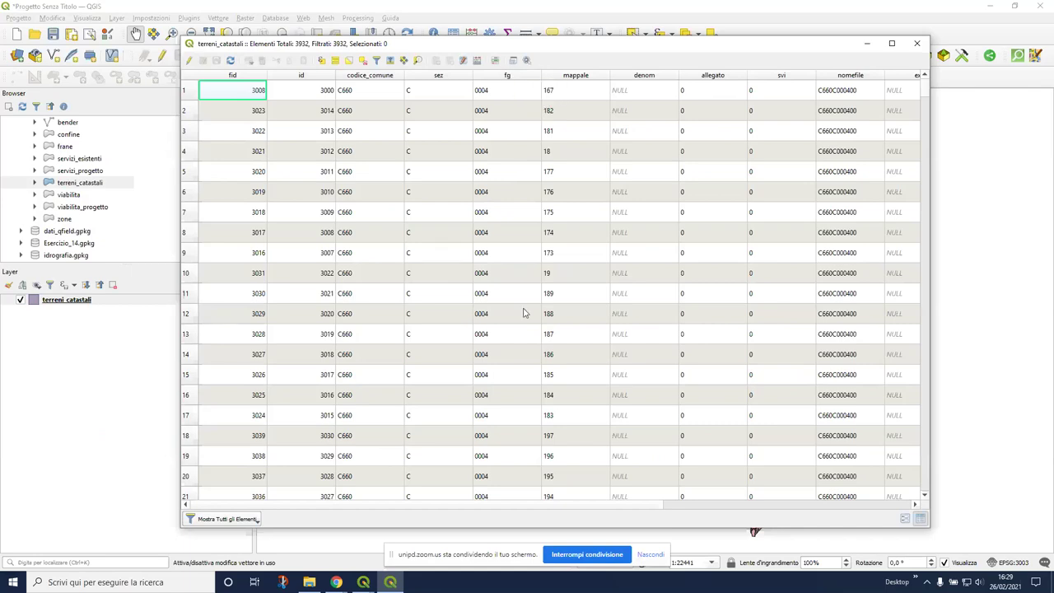
{"action": "scroll", "coordinate": [524, 313], "scroll_direction": "down", "scroll_amount": 11}
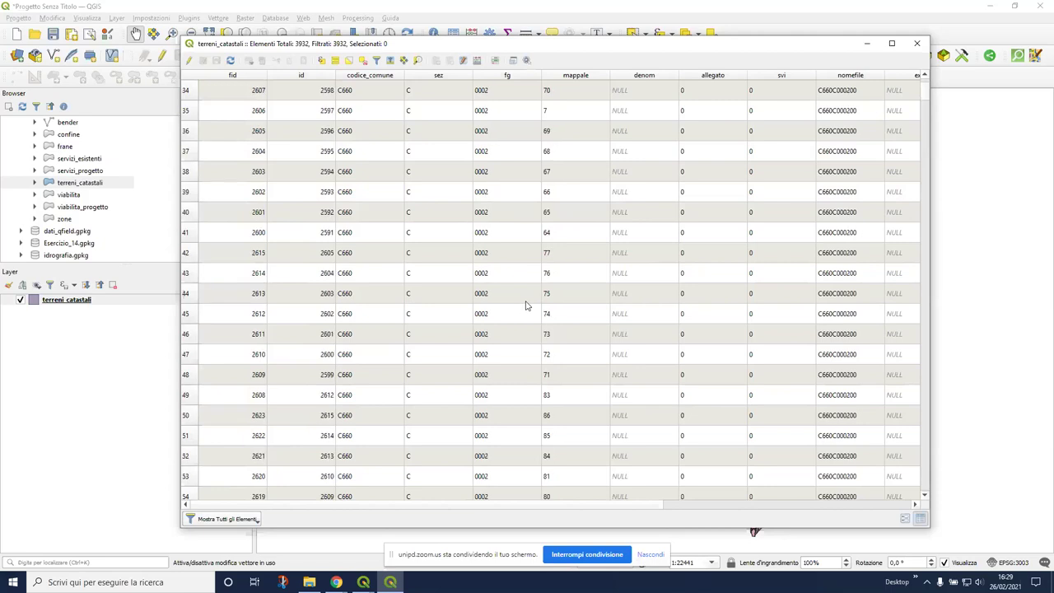
{"action": "key", "text": "ctrl+Home"}
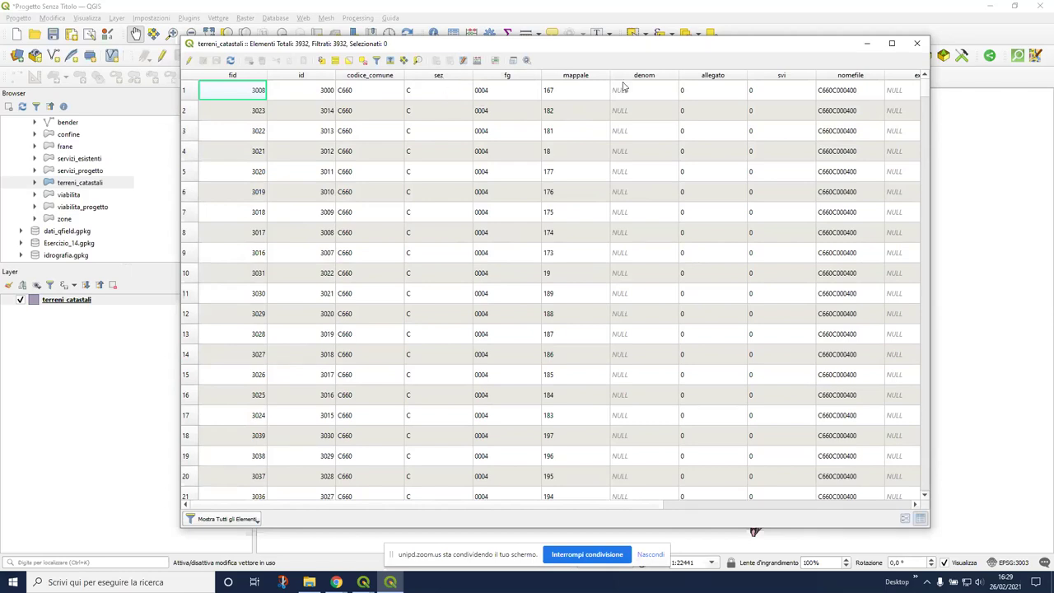
{"action": "left_click_drag", "start_coordinate": [930, 63], "coordinate": [667, 63]}
{"action": "left_click_drag", "start_coordinate": [575, 49], "coordinate": [507, 51]}
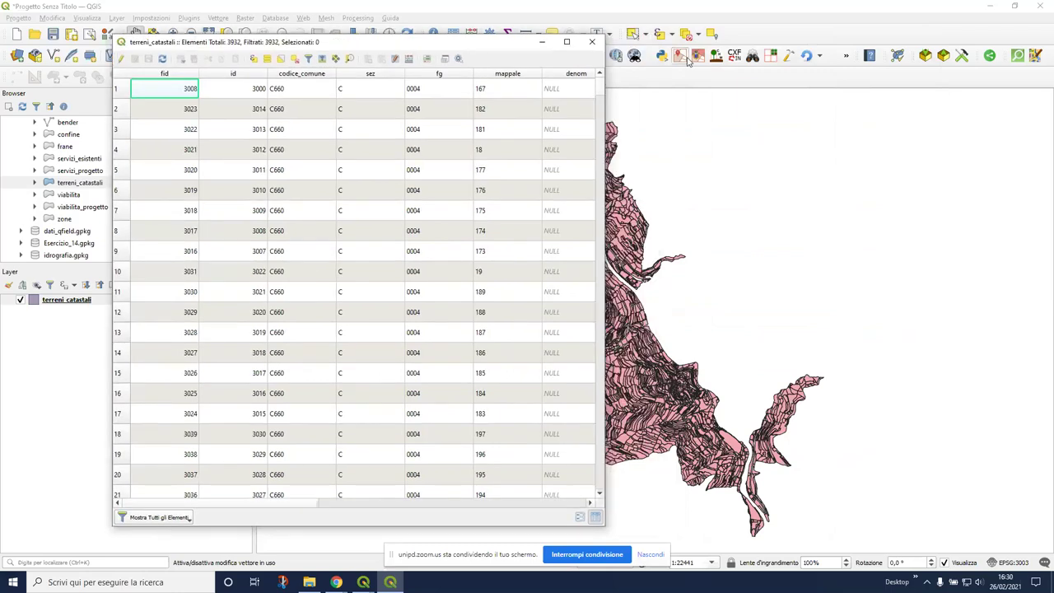
{"action": "left_click", "coordinate": [685, 59]}
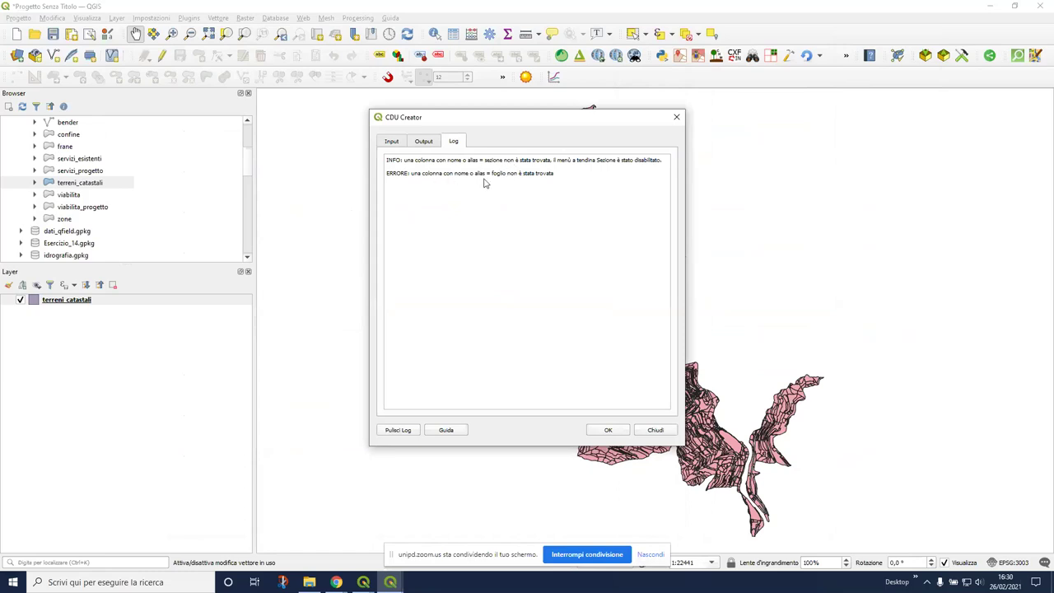
Close CDU Creator and open the terreni_catastali layer properties showing its sez, fg and mappale fields.
{"action": "left_click", "coordinate": [674, 118]}
{"action": "right_click", "coordinate": [121, 303]}
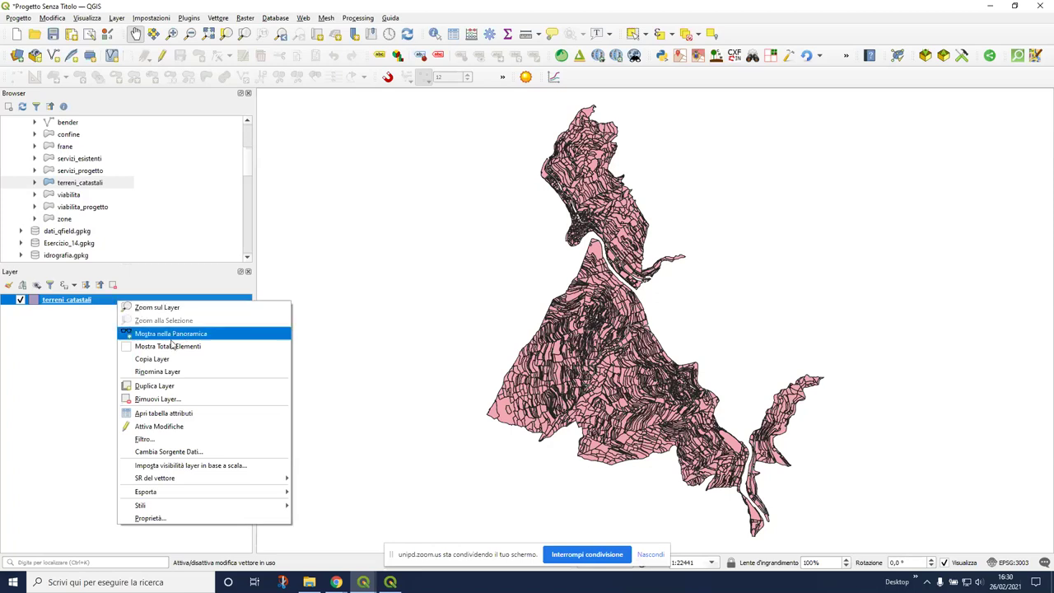
{"action": "left_click", "coordinate": [194, 521]}
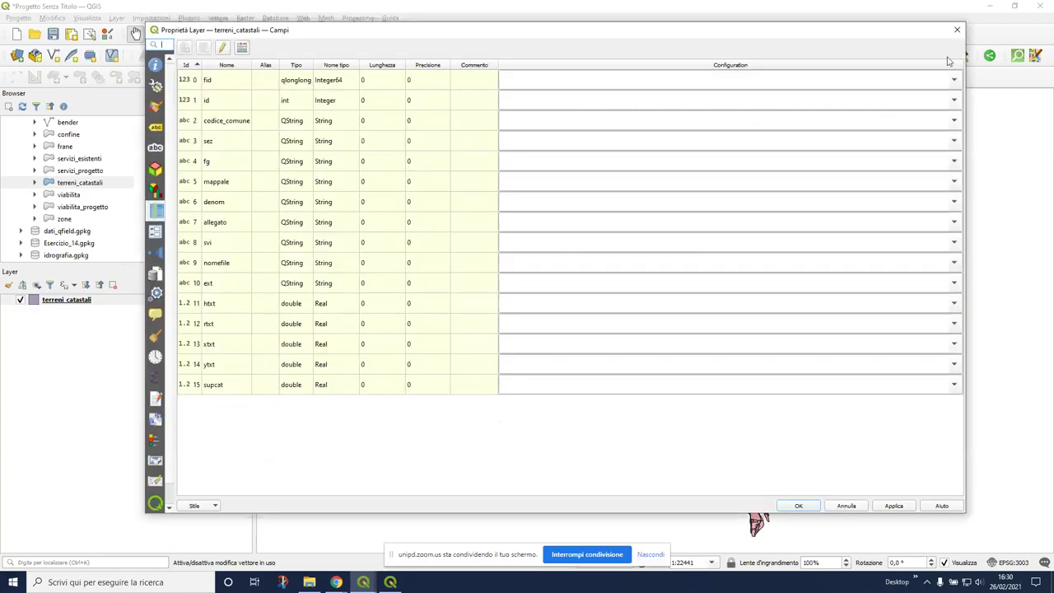
In the Attributes Form settings of terreni_catastali, give the sez field the alias 'sezione'.
{"action": "left_click_drag", "start_coordinate": [795, 41], "coordinate": [882, 39]}
{"action": "left_click_drag", "start_coordinate": [366, 63], "coordinate": [473, 64]}
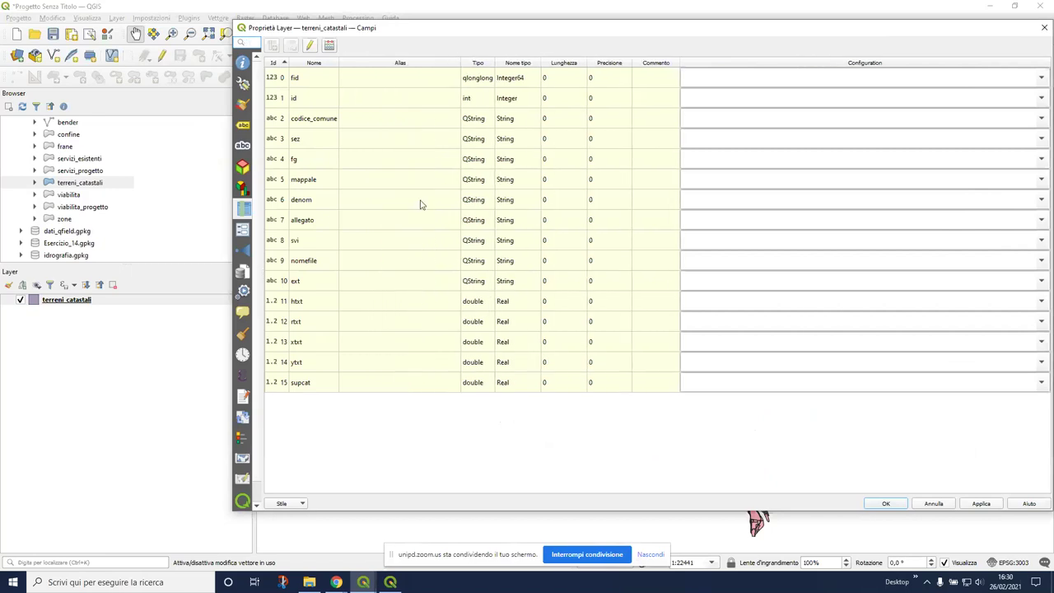
{"action": "left_click", "coordinate": [375, 166]}
{"action": "left_click", "coordinate": [242, 231]}
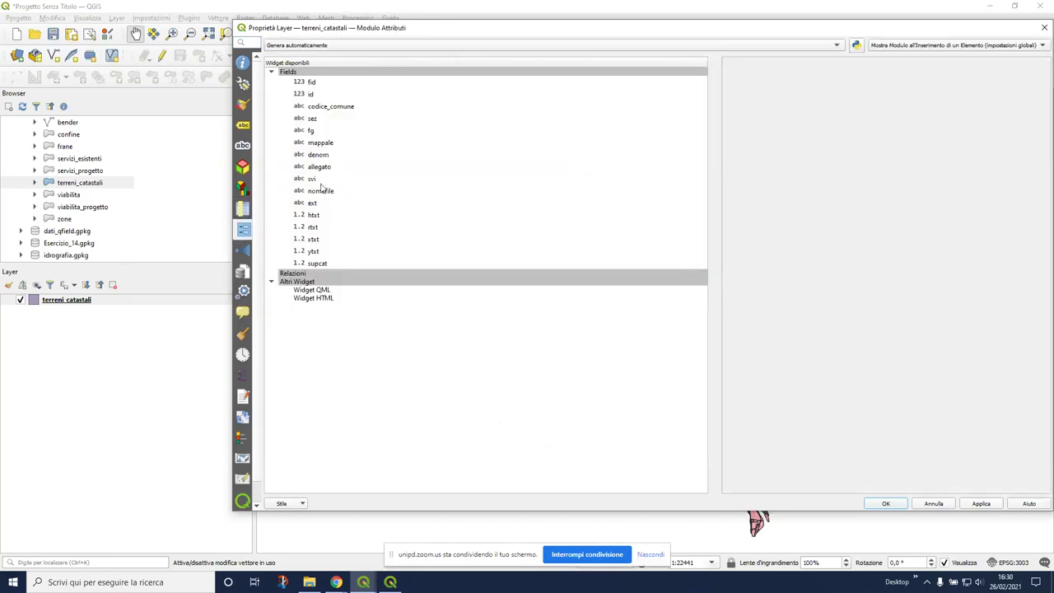
{"action": "left_click", "coordinate": [313, 132]}
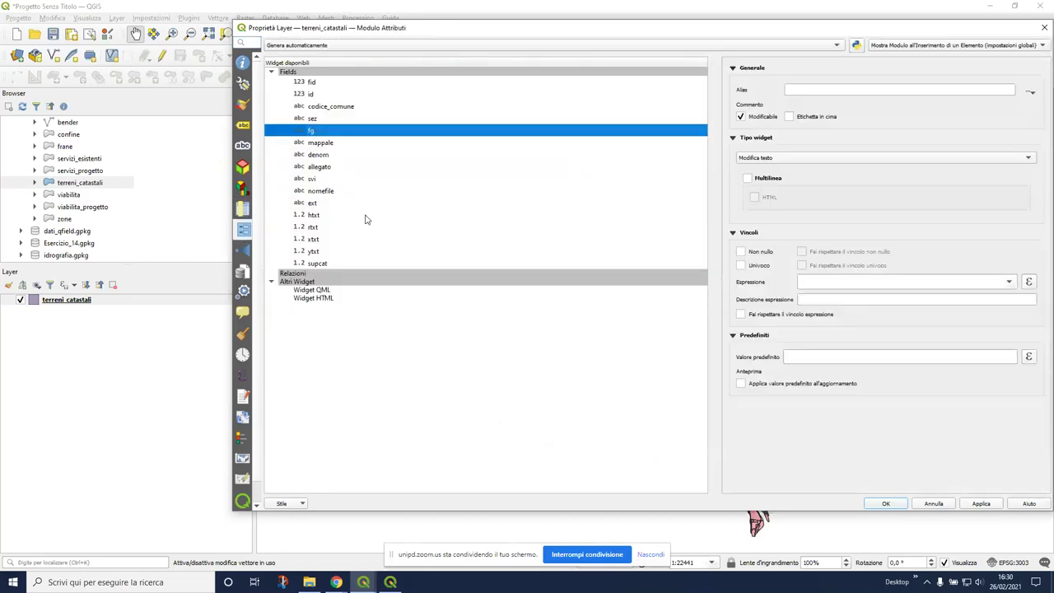
{"action": "left_click", "coordinate": [328, 119]}
{"action": "left_click", "coordinate": [824, 90]}
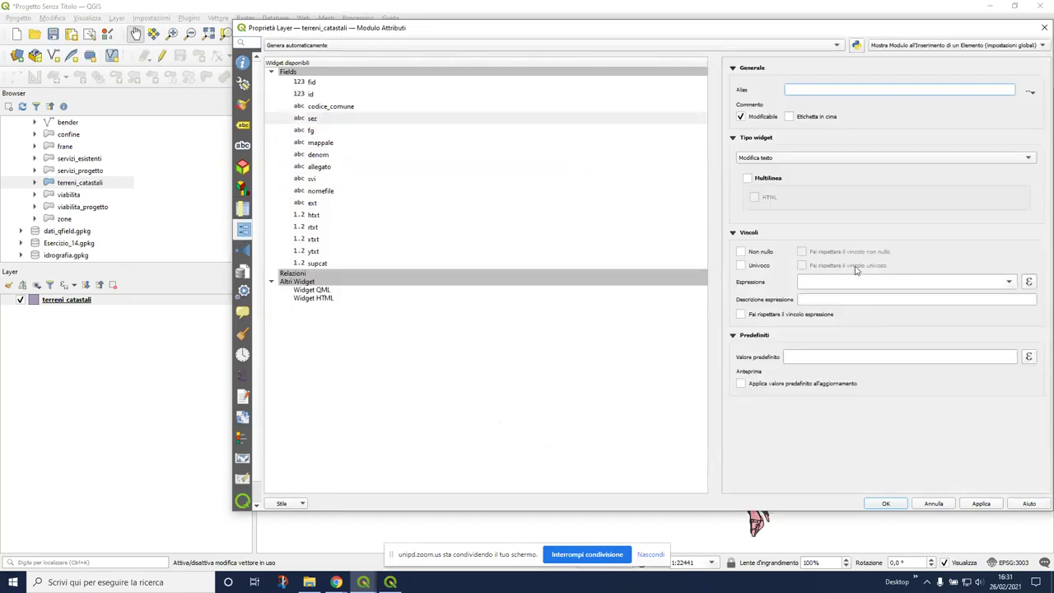
{"action": "type", "text": "sez"}
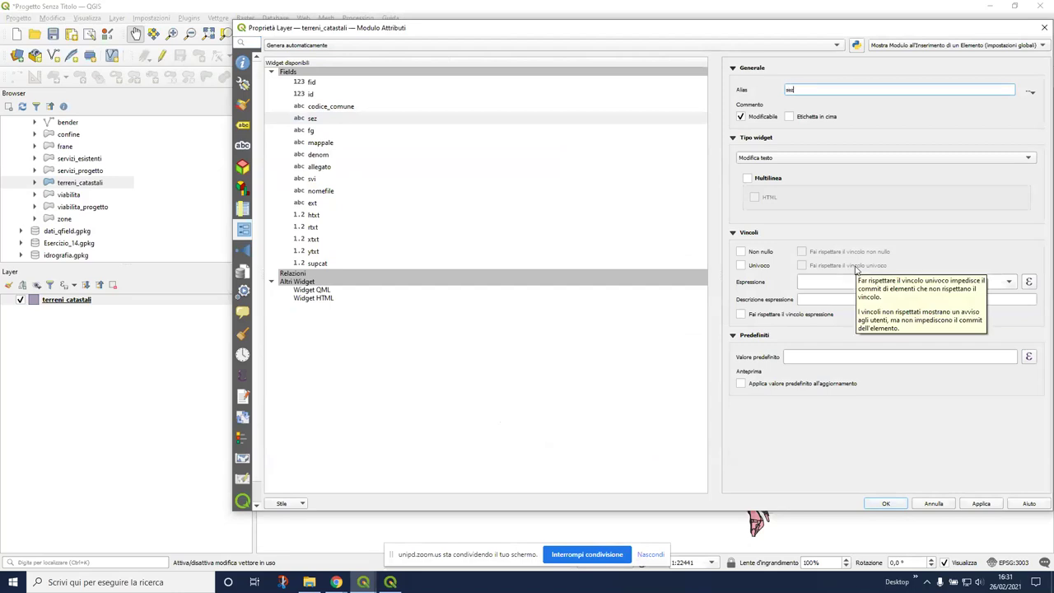
{"action": "type", "text": "ione"}
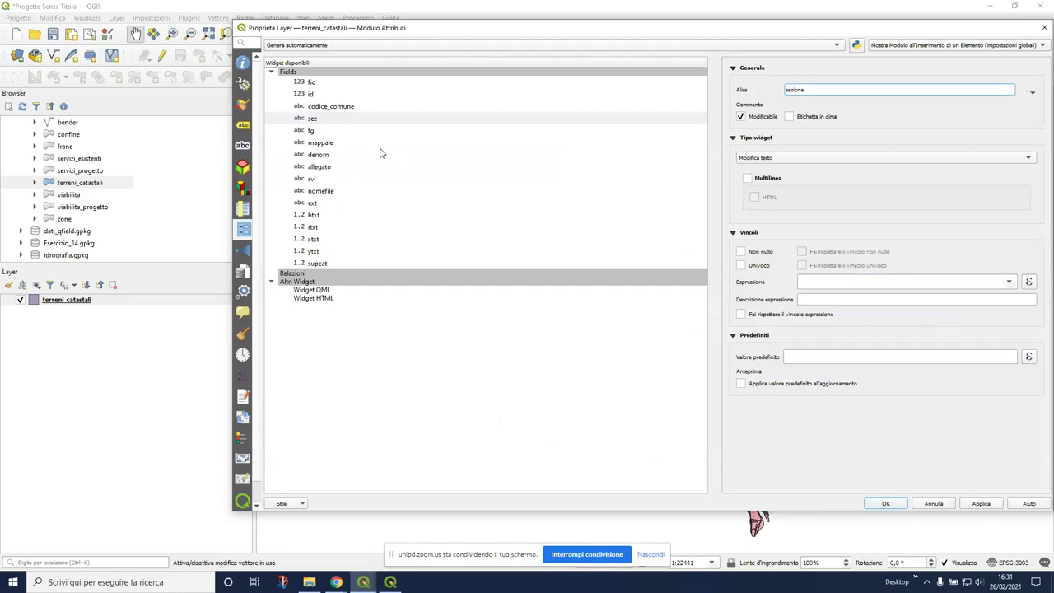
Give the fg field the alias 'Foglio', apply and close the properties, and reopen CDU Creator.
{"action": "left_click", "coordinate": [370, 132]}
{"action": "left_click", "coordinate": [794, 90]}
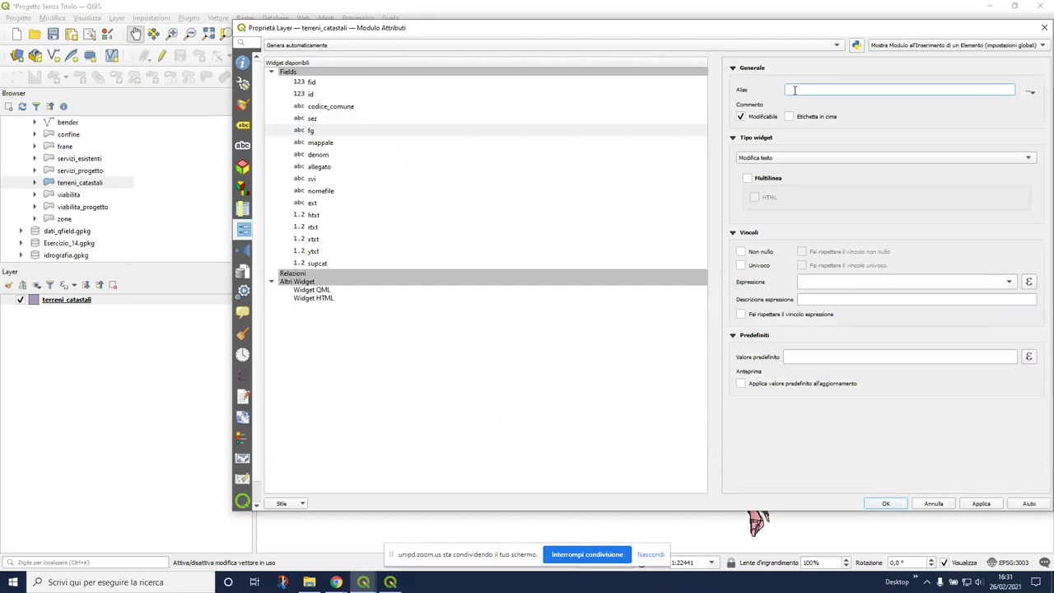
{"action": "type", "text": "Foglio"}
{"action": "left_click", "coordinate": [345, 148]}
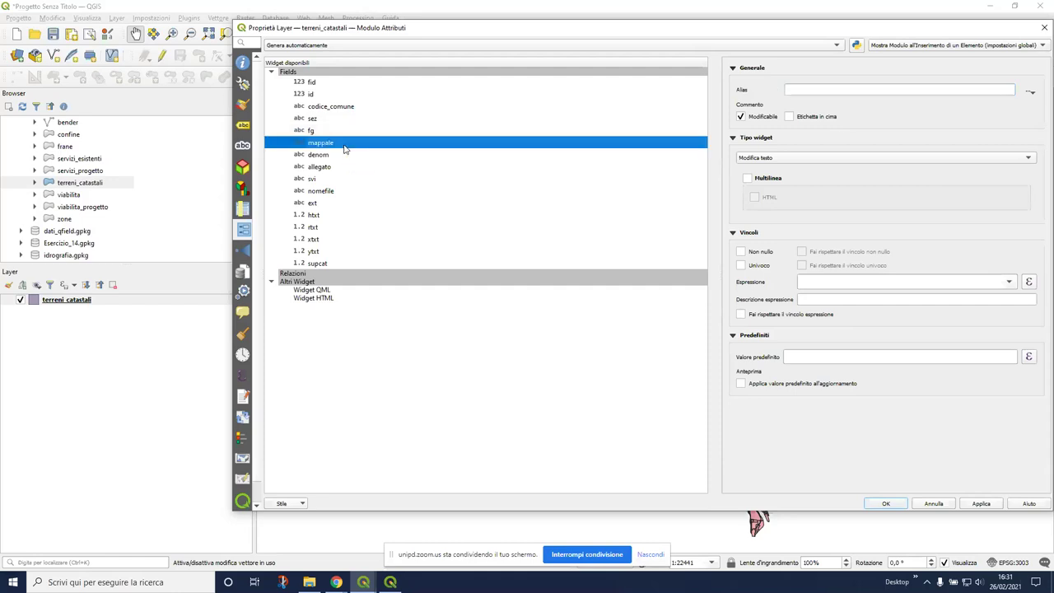
{"action": "left_click", "coordinate": [982, 506]}
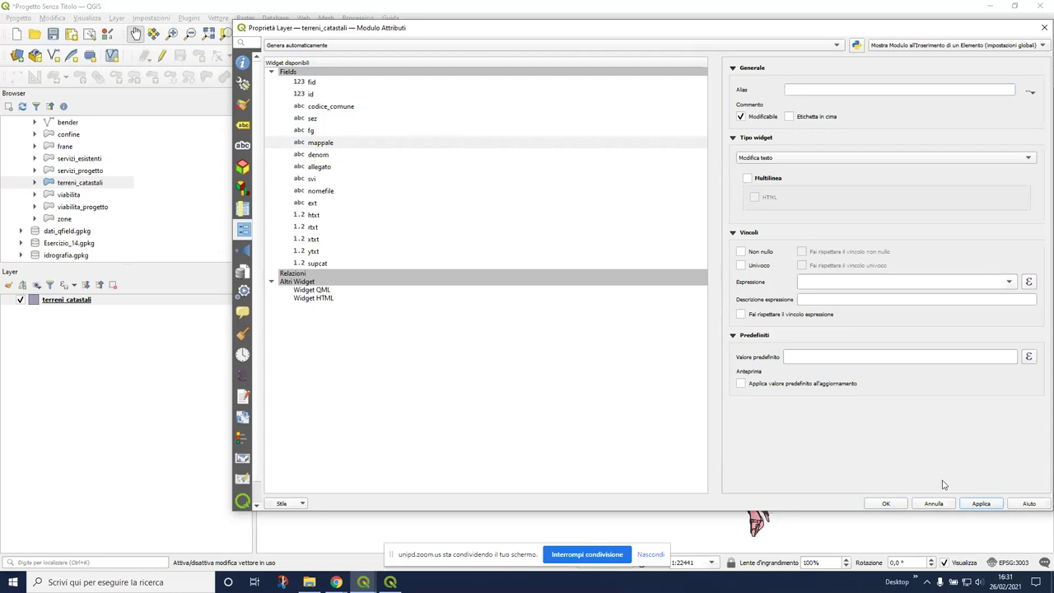
{"action": "left_click", "coordinate": [888, 504]}
{"action": "left_click", "coordinate": [679, 55]}
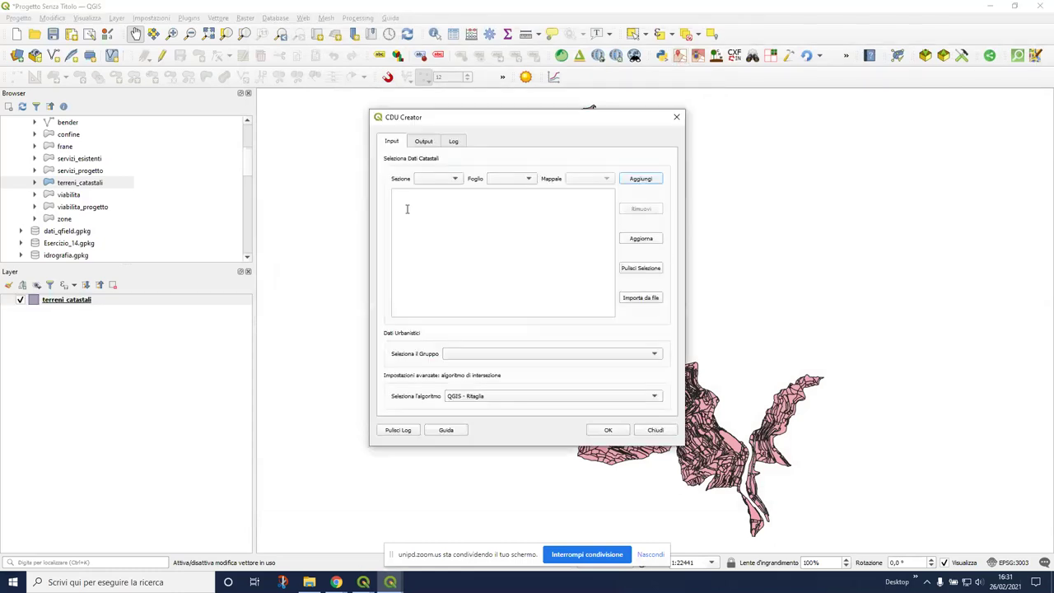
{"action": "left_click", "coordinate": [456, 142]}
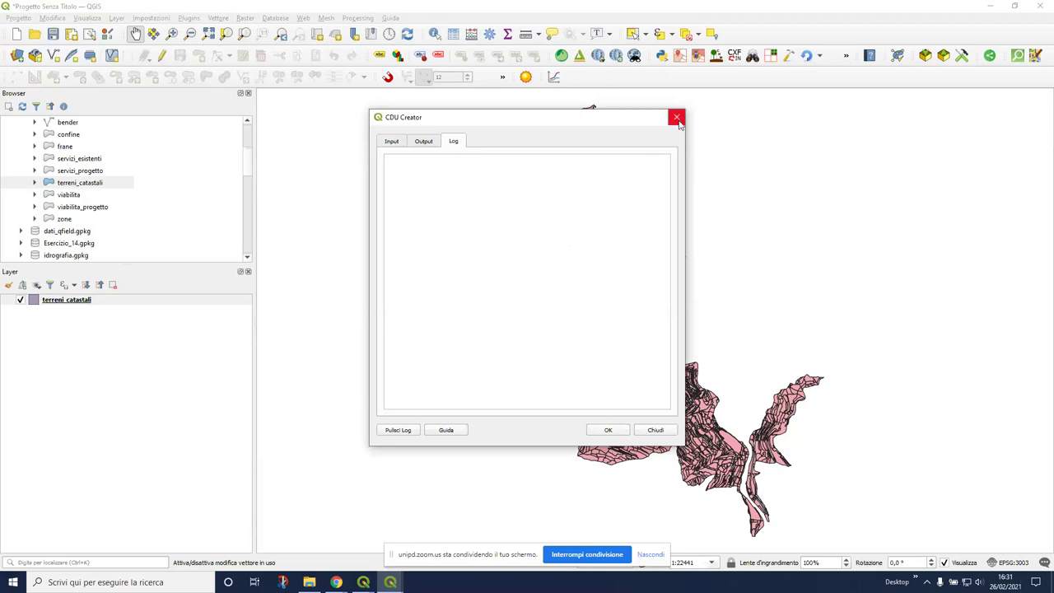
{"action": "left_click", "coordinate": [678, 120]}
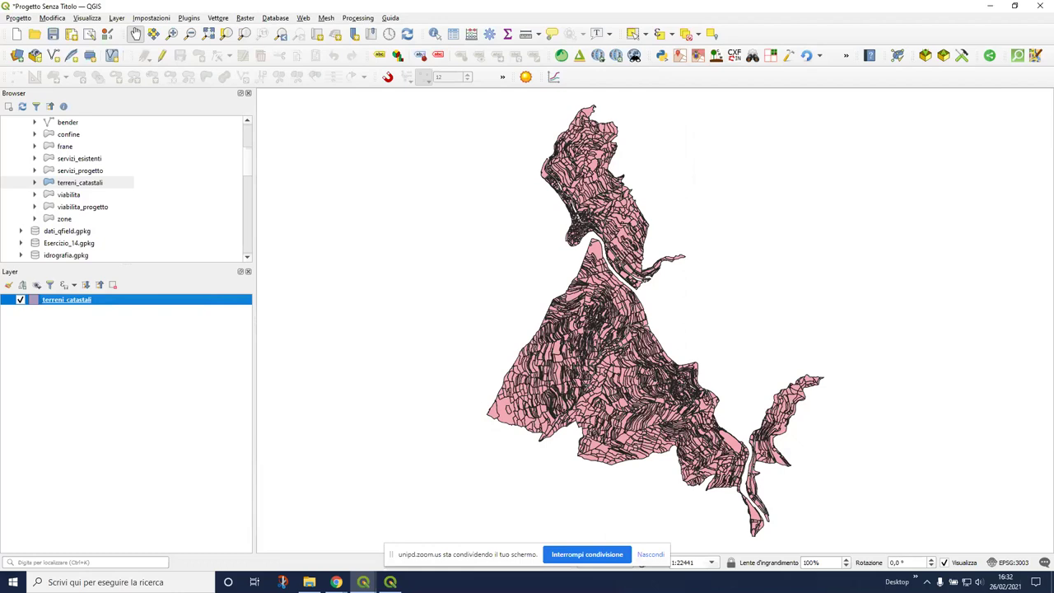
{"action": "key", "text": "alt+Tab"}
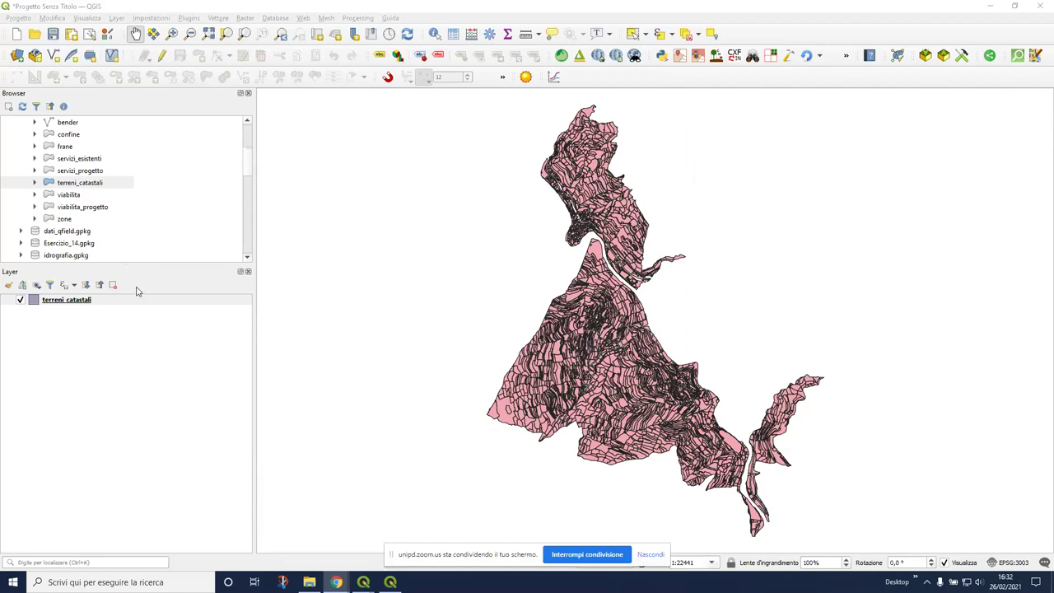
Return to QGIS, clear the layer selection, and bring up the Layers panel context menu.
{"action": "left_click", "coordinate": [140, 335]}
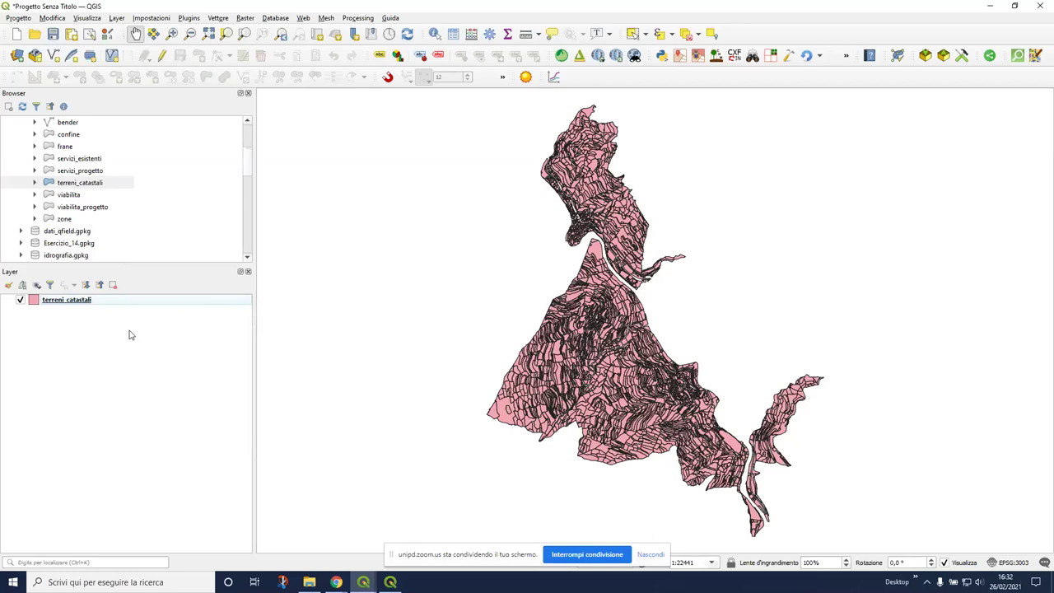
{"action": "right_click", "coordinate": [117, 336]}
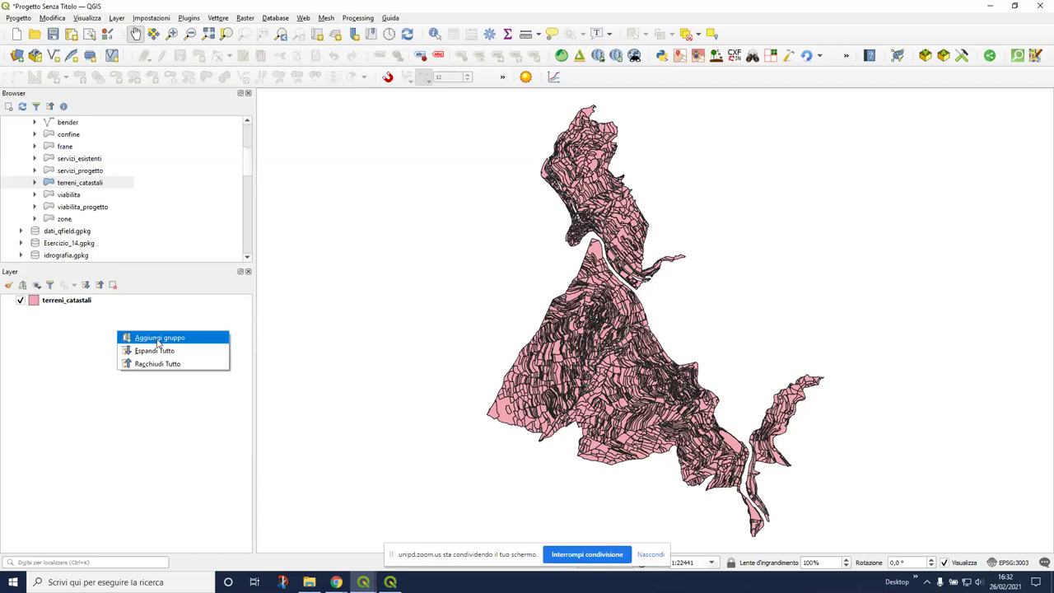
Create a new layer group and rename it 'Piano Regolatore Generale'.
{"action": "left_click", "coordinate": [157, 339]}
{"action": "left_click", "coordinate": [60, 367]}
{"action": "right_click", "coordinate": [61, 314]}
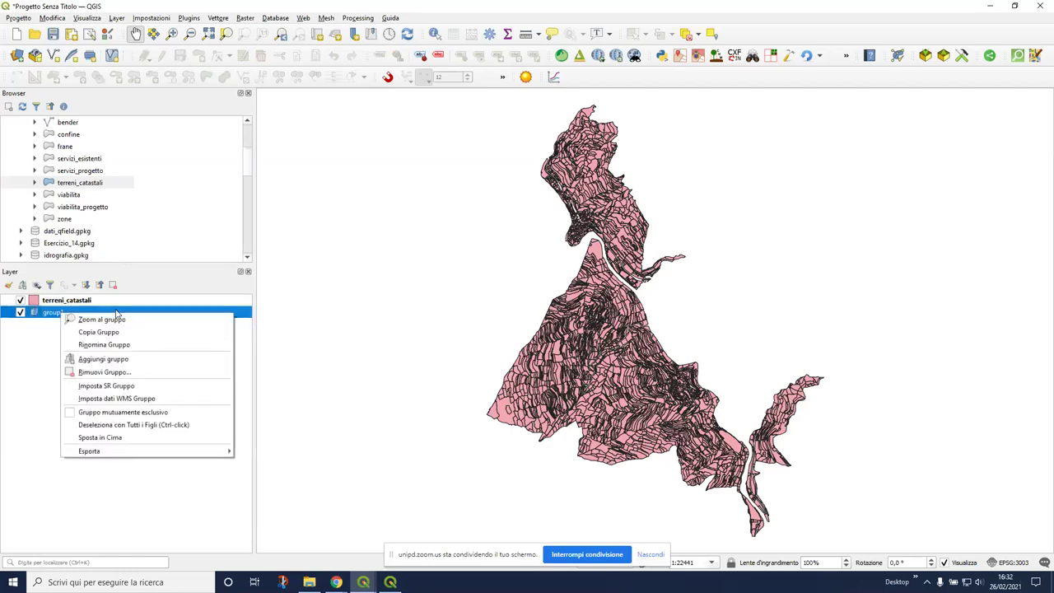
{"action": "mouse_move", "coordinate": [111, 458]}
{"action": "left_click", "coordinate": [116, 345]}
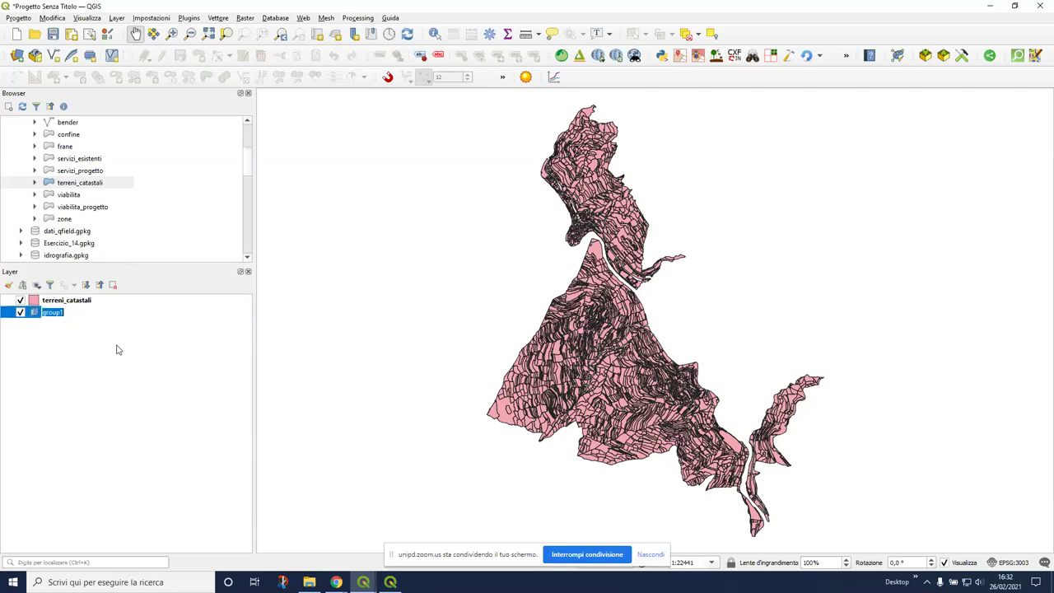
{"action": "type", "text": "Piano Regolatore Generale"}
{"action": "left_click", "coordinate": [120, 346]}
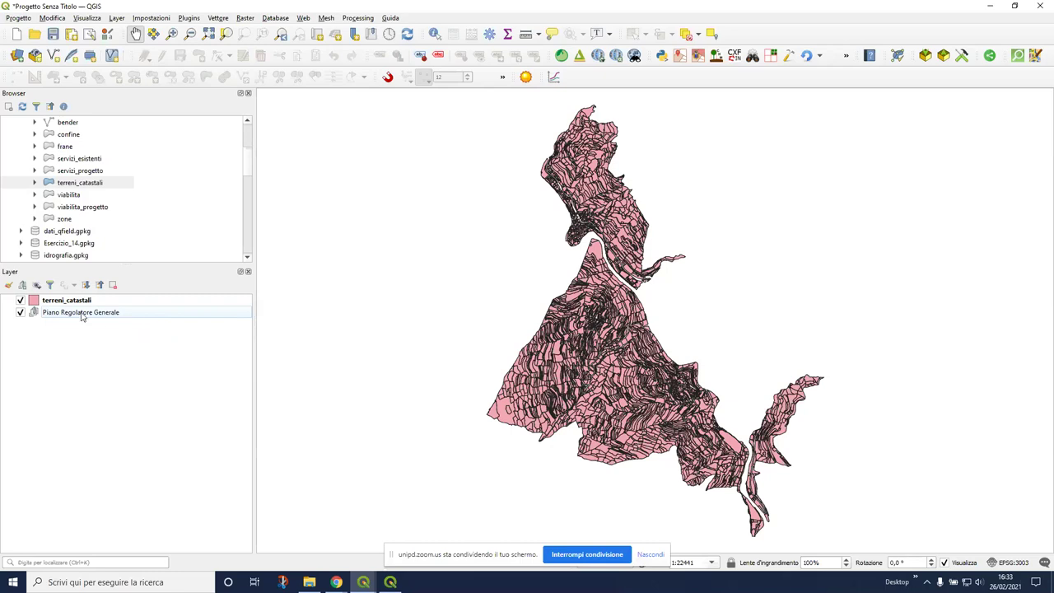
Add the zone layer from the Browser to the project.
{"action": "left_click", "coordinate": [74, 219]}
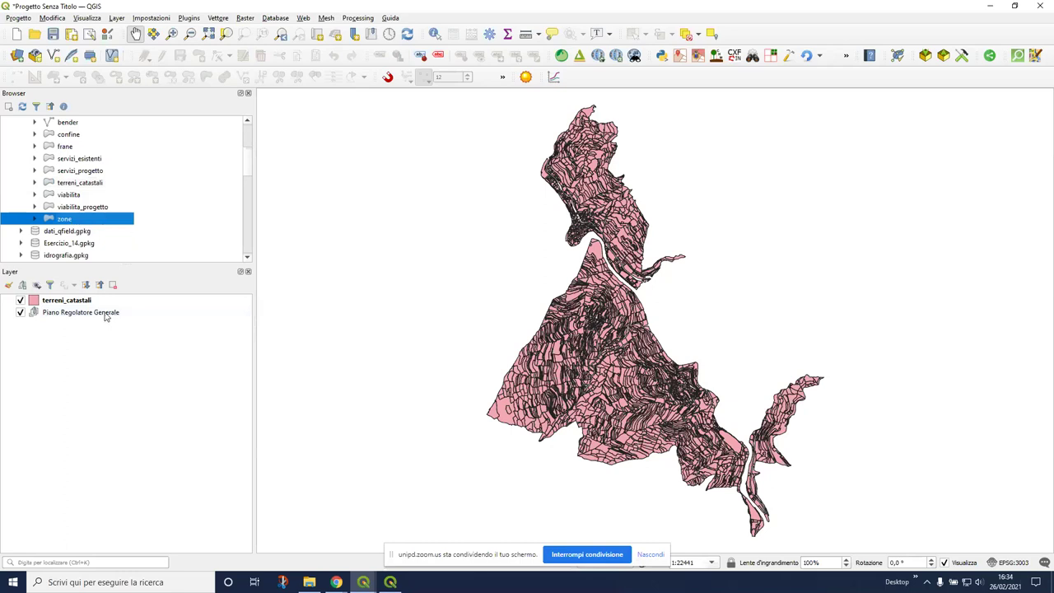
{"action": "right_click", "coordinate": [87, 219]}
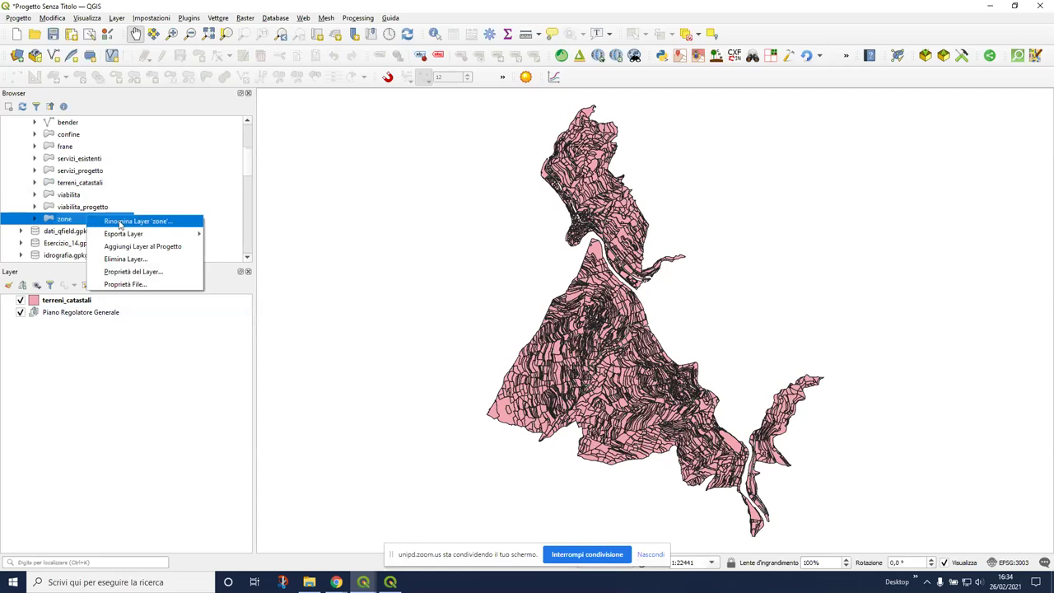
{"action": "left_click", "coordinate": [140, 248]}
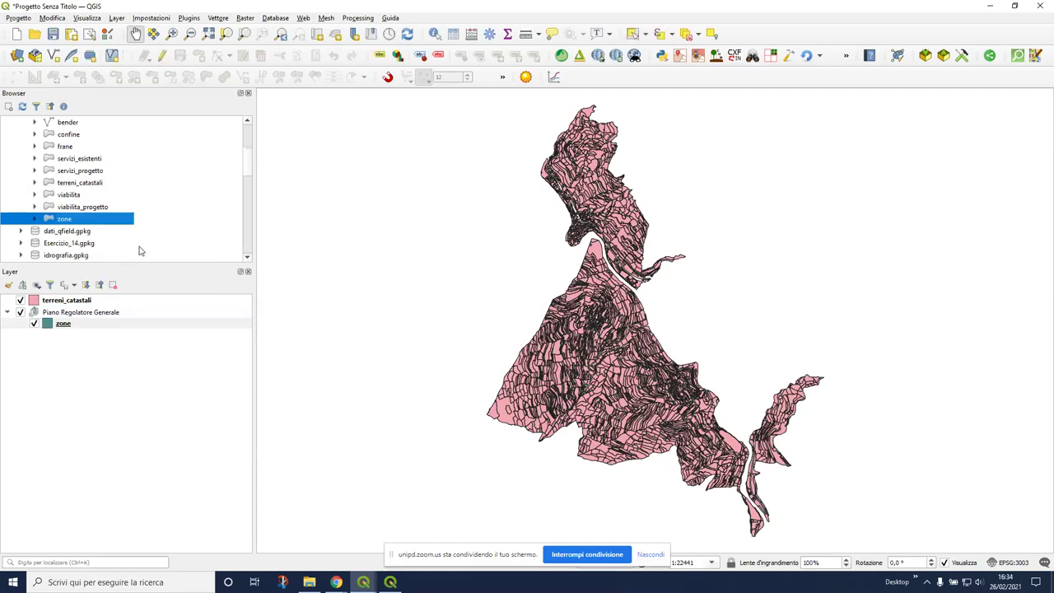
Set the terreni_catastali simple fill style to none so the parcels show outlines only.
{"action": "left_click", "coordinate": [82, 302]}
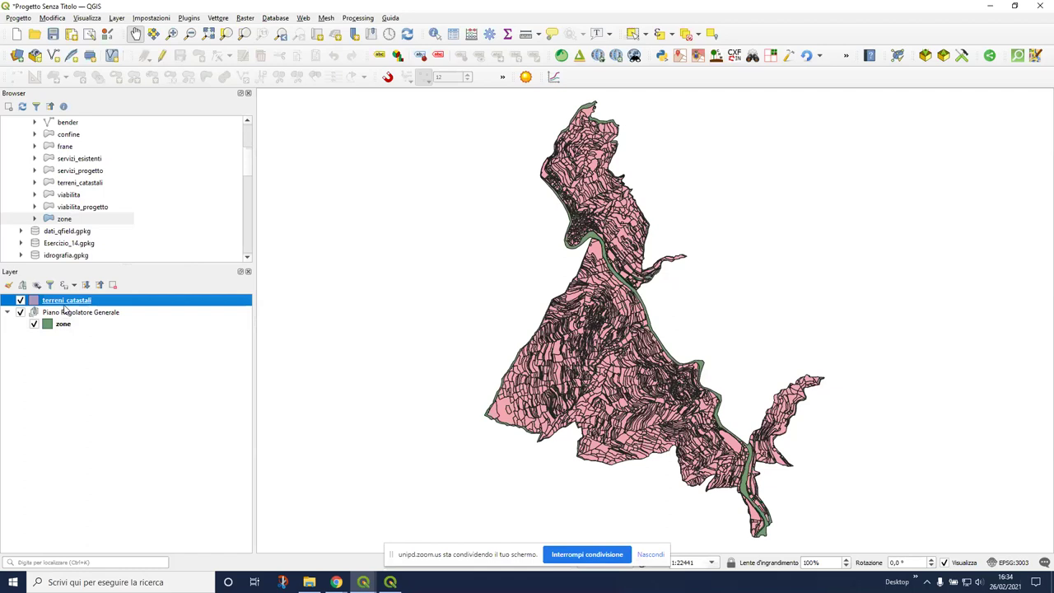
{"action": "double_click", "coordinate": [116, 304]}
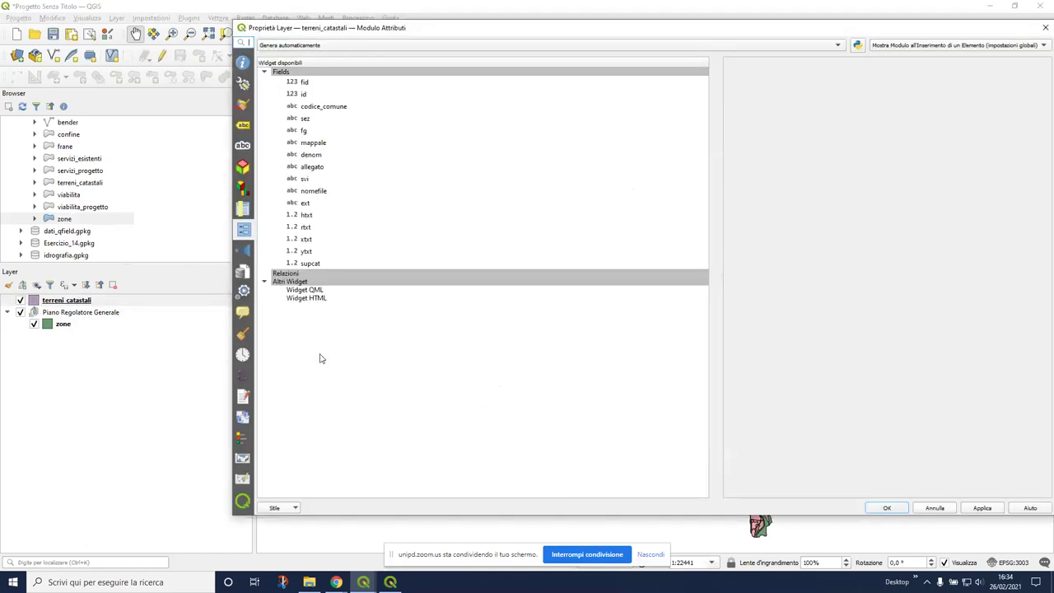
{"action": "left_click", "coordinate": [243, 104]}
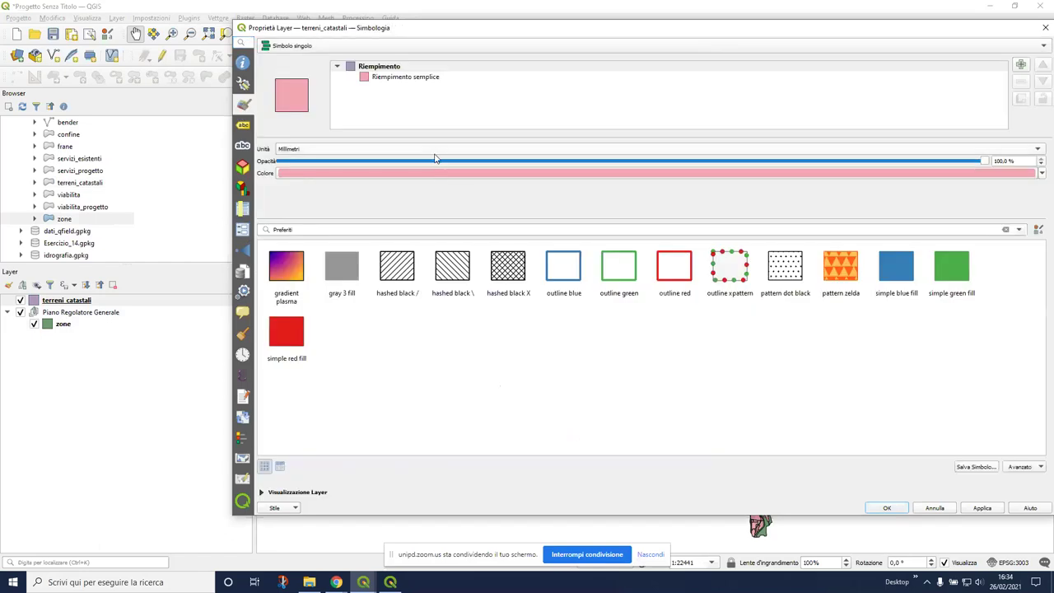
{"action": "left_click", "coordinate": [453, 78]}
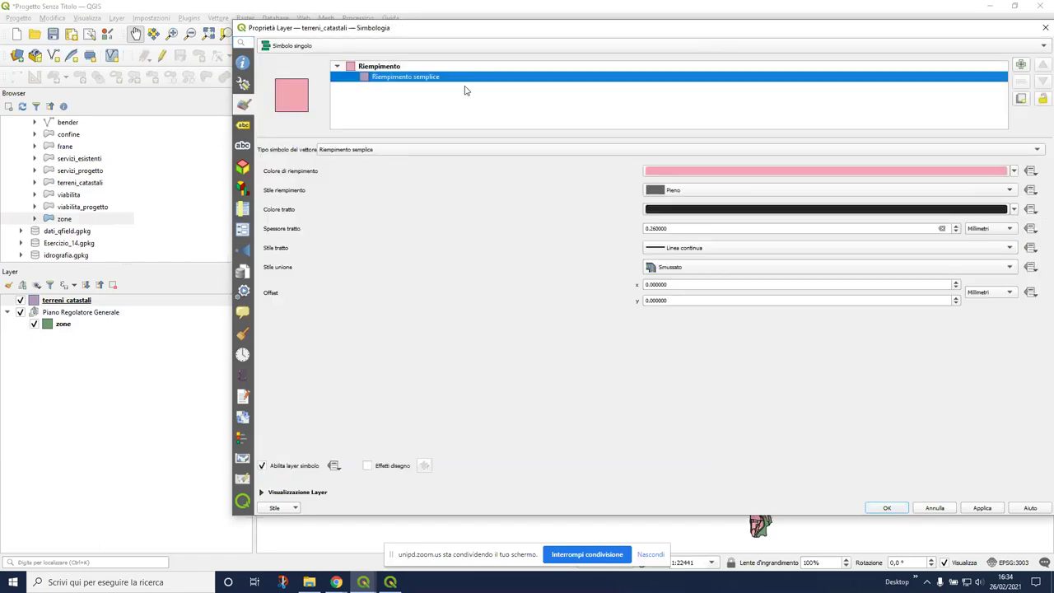
{"action": "left_click", "coordinate": [757, 191]}
{"action": "left_click", "coordinate": [724, 197]}
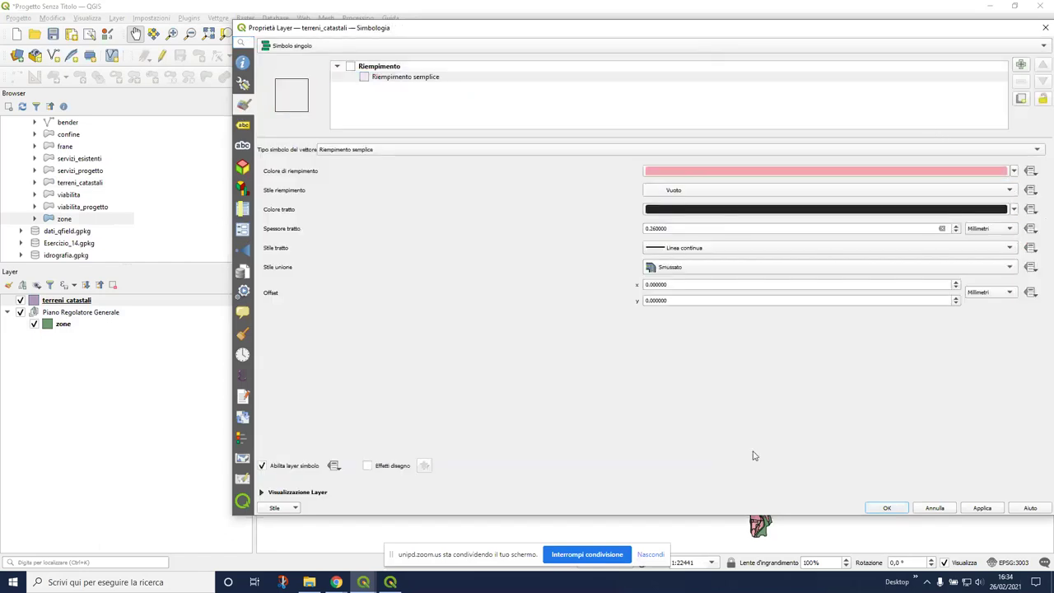
{"action": "left_click", "coordinate": [988, 510]}
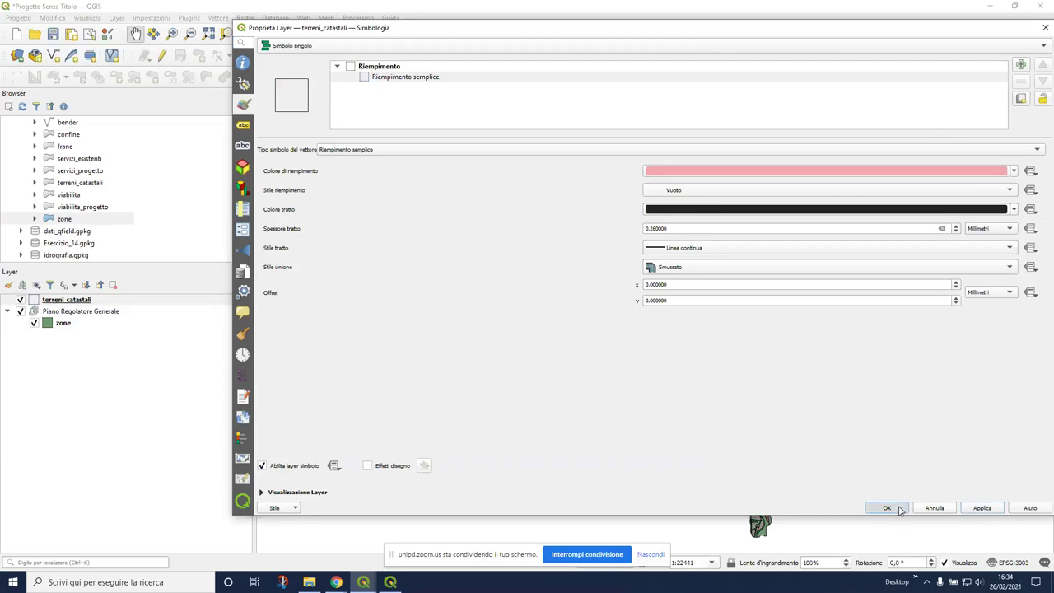
{"action": "left_click", "coordinate": [887, 508]}
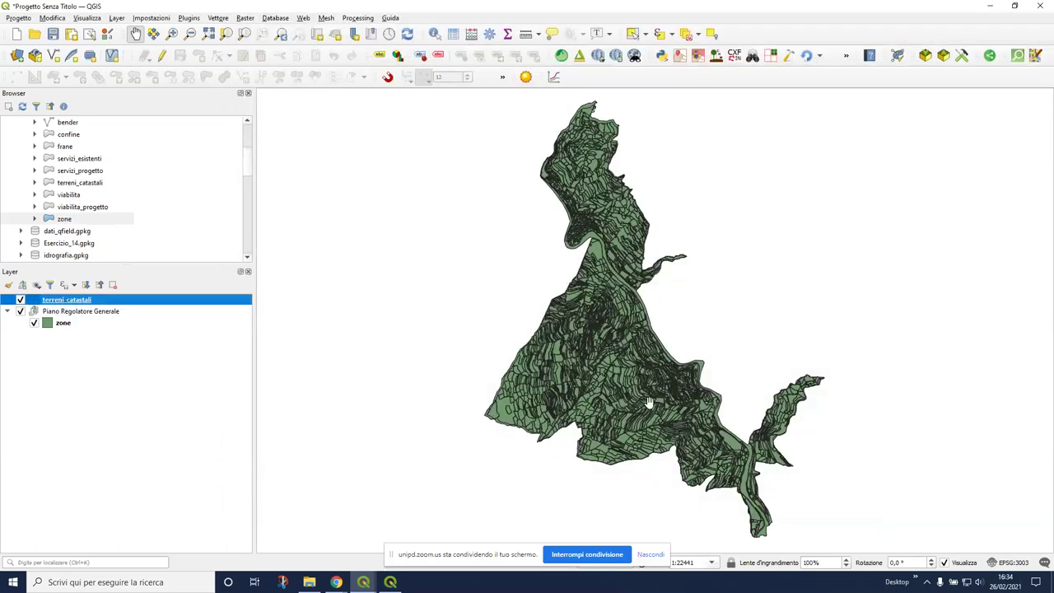
Add the viabilita_progetto layer from the Browser to the project.
{"action": "scroll", "coordinate": [648, 404], "scroll_direction": "up", "scroll_amount": 1}
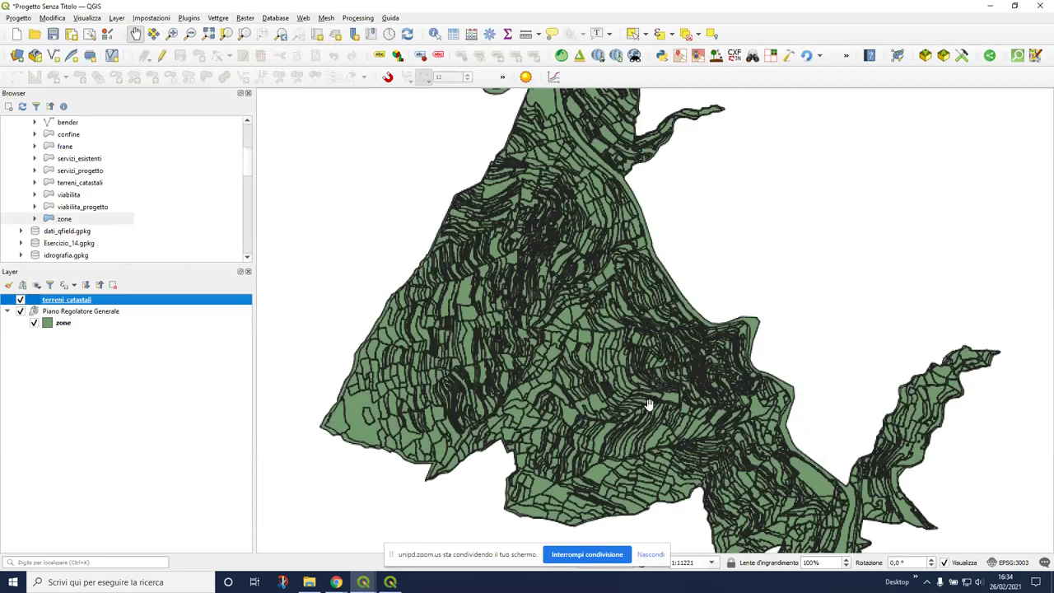
{"action": "left_click", "coordinate": [72, 327]}
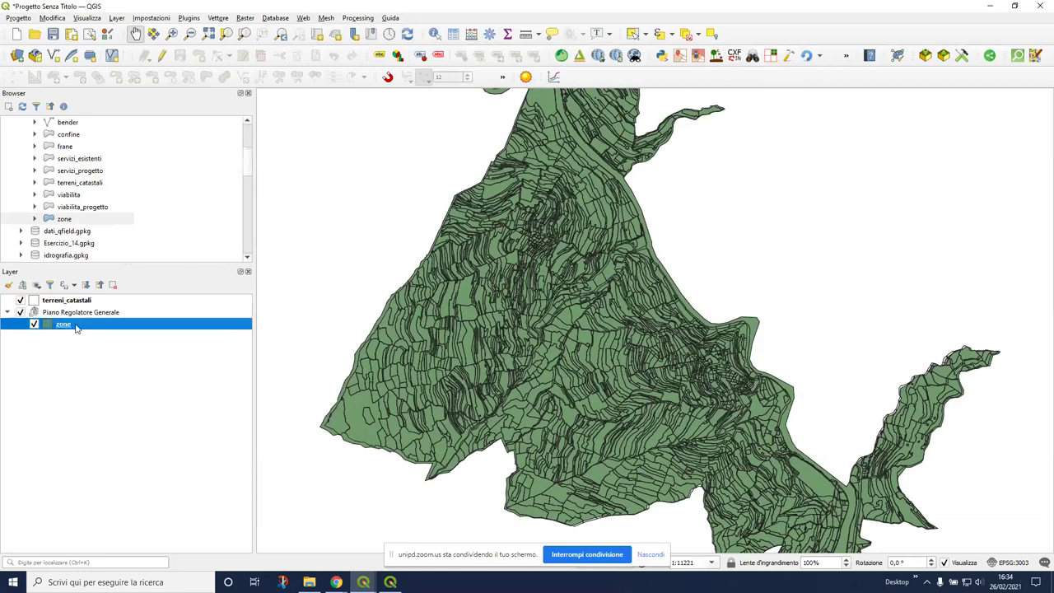
{"action": "right_click", "coordinate": [82, 211]}
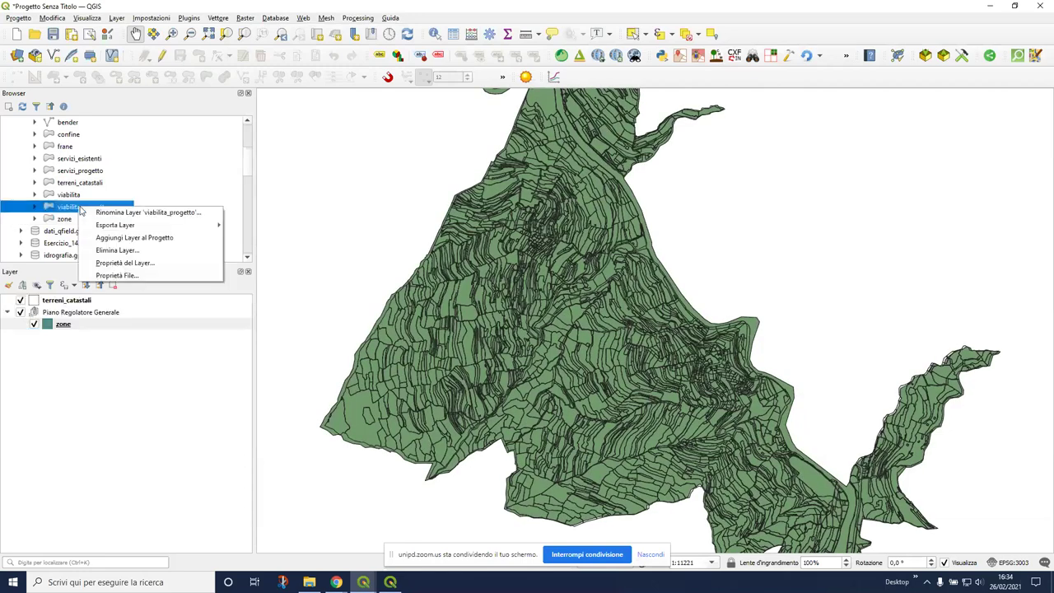
{"action": "left_click", "coordinate": [145, 237]}
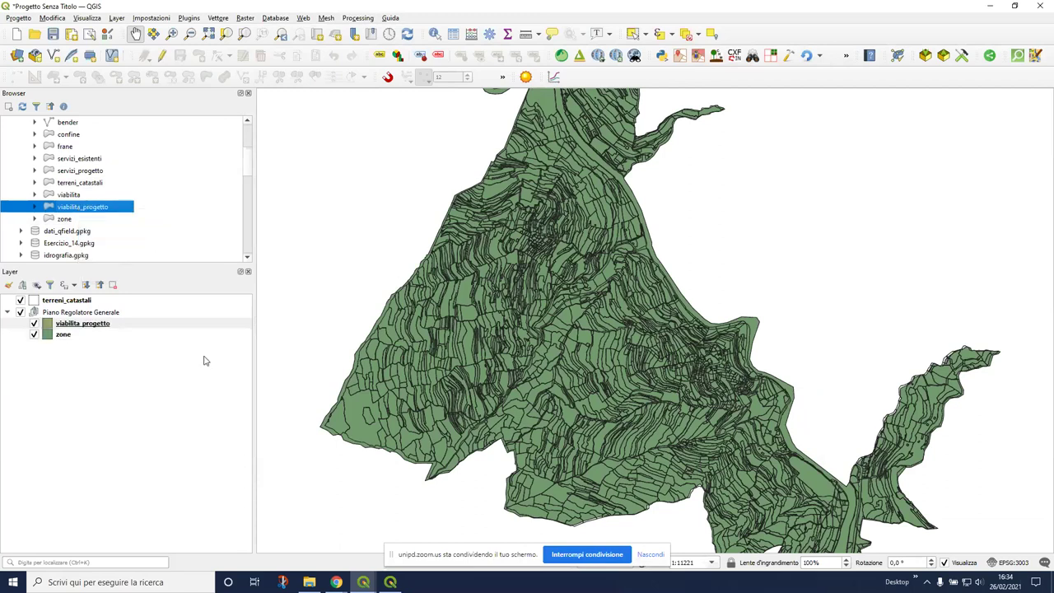
{"action": "right_click", "coordinate": [65, 196]}
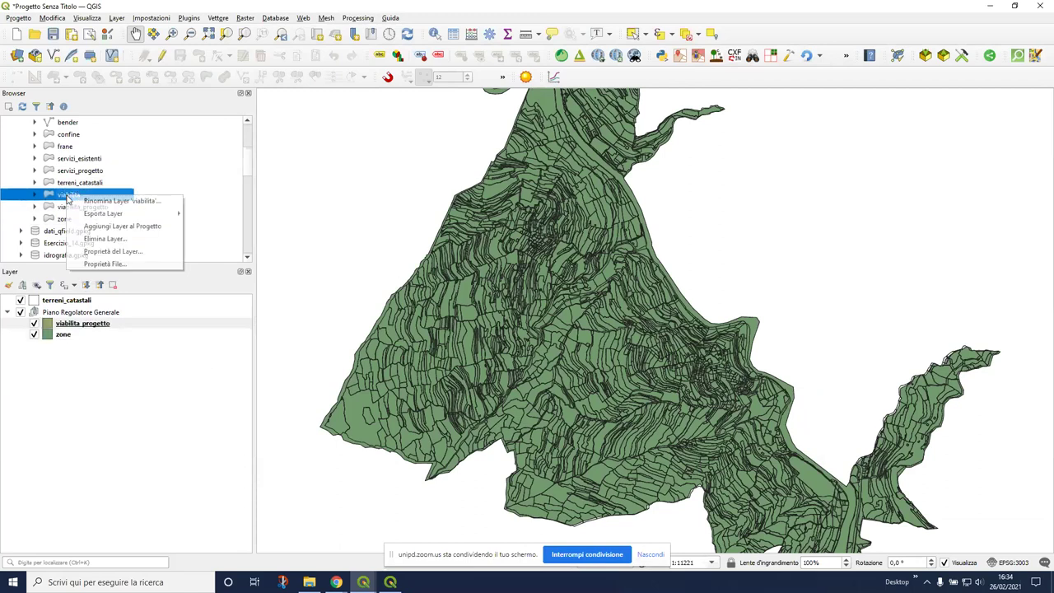
Add the viabilita layer and create a subgroup named 'Viabilità' inside Piano Regolatore Generale.
{"action": "left_click", "coordinate": [152, 229]}
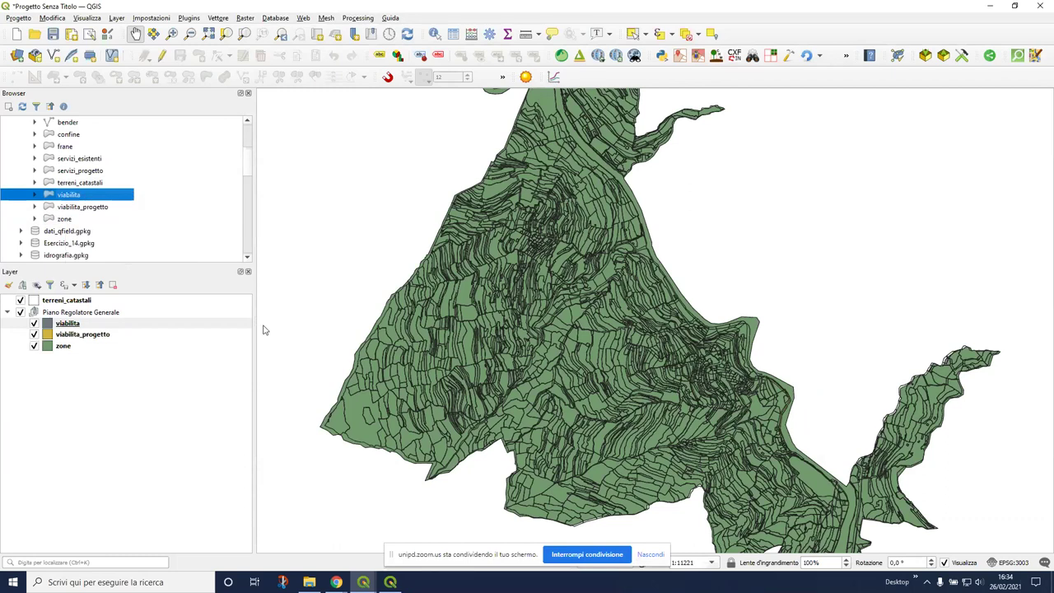
{"action": "left_click", "coordinate": [80, 315]}
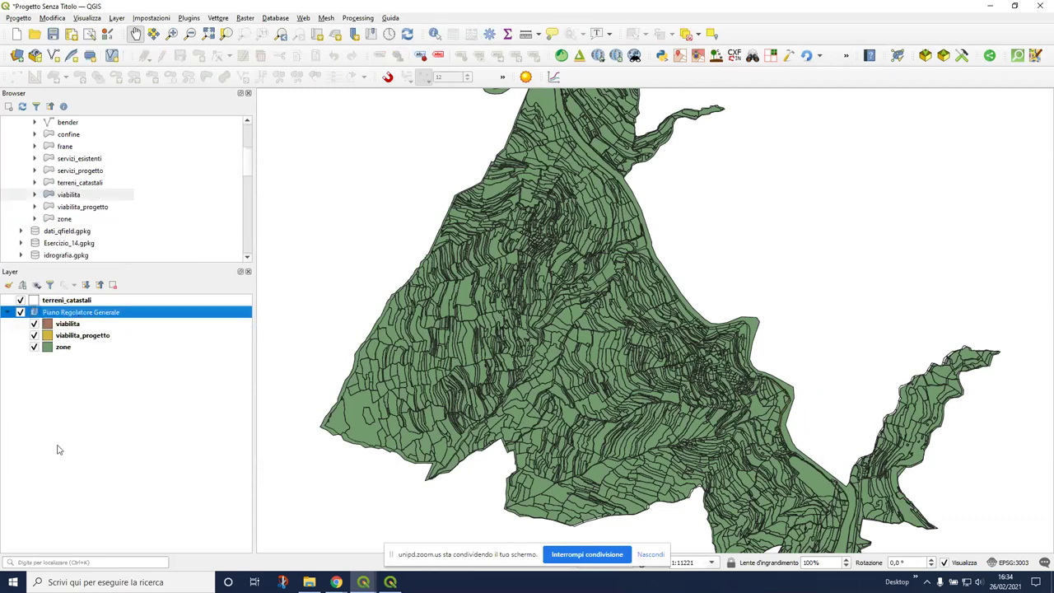
{"action": "right_click", "coordinate": [76, 314]}
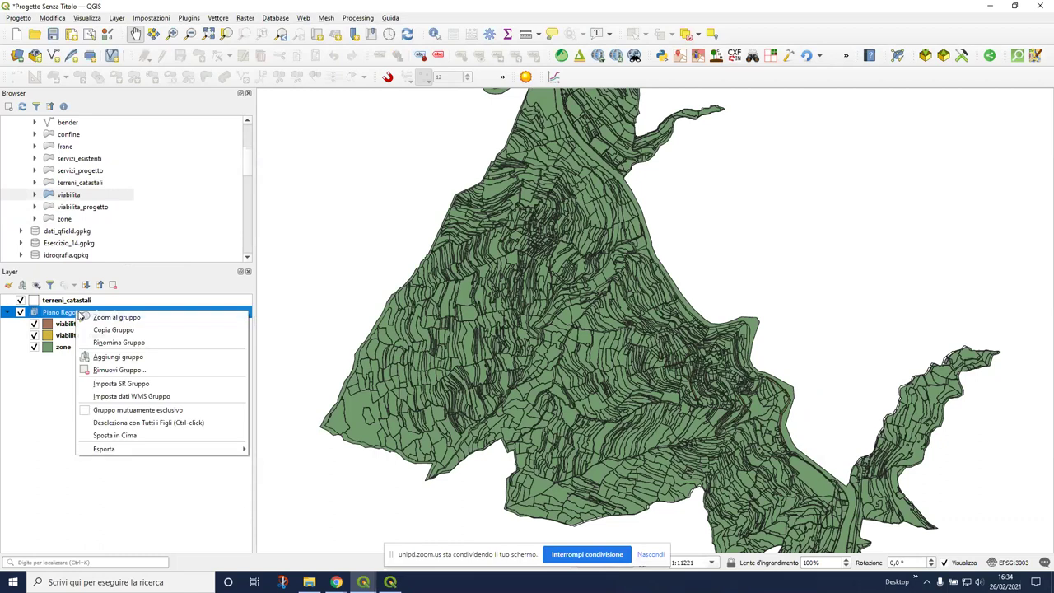
{"action": "left_click", "coordinate": [118, 356]}
{"action": "left_click", "coordinate": [66, 393]}
{"action": "left_click", "coordinate": [70, 360]}
{"action": "right_click", "coordinate": [70, 360]}
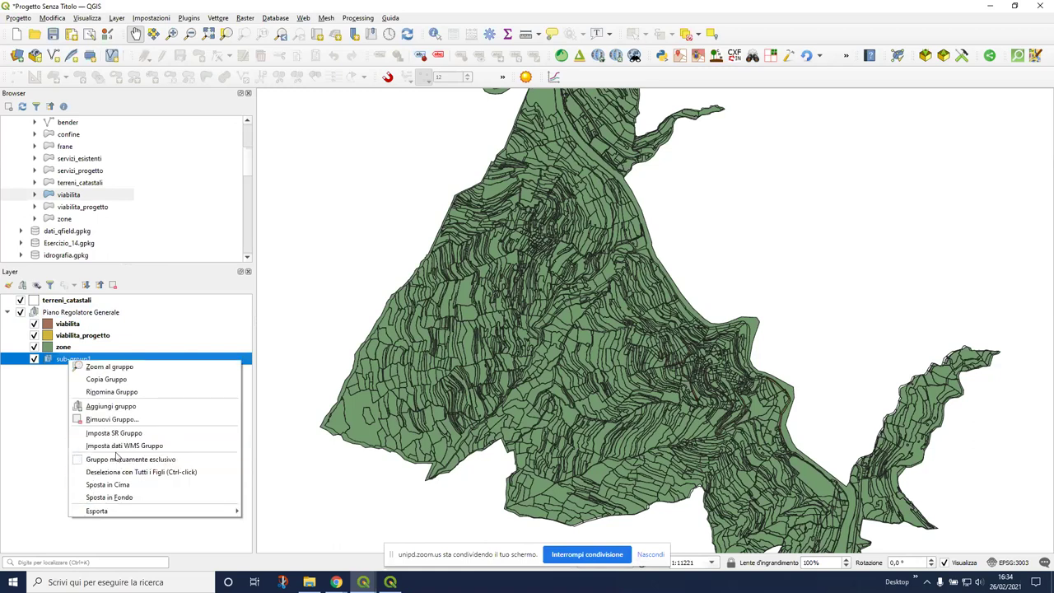
{"action": "left_click", "coordinate": [142, 393]}
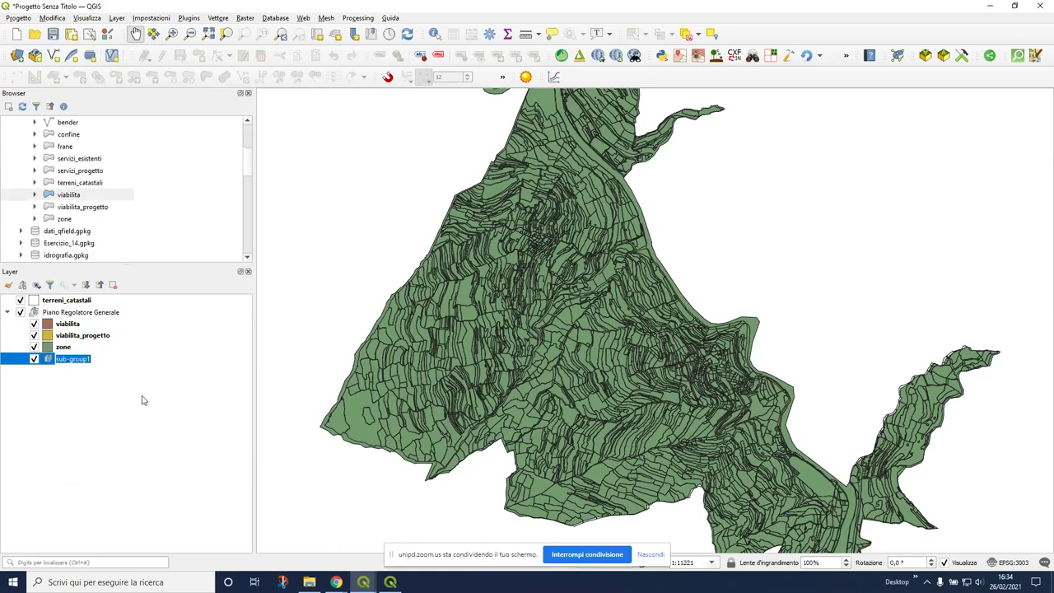
{"action": "type", "text": "Viabilità"}
{"action": "left_click", "coordinate": [148, 408]}
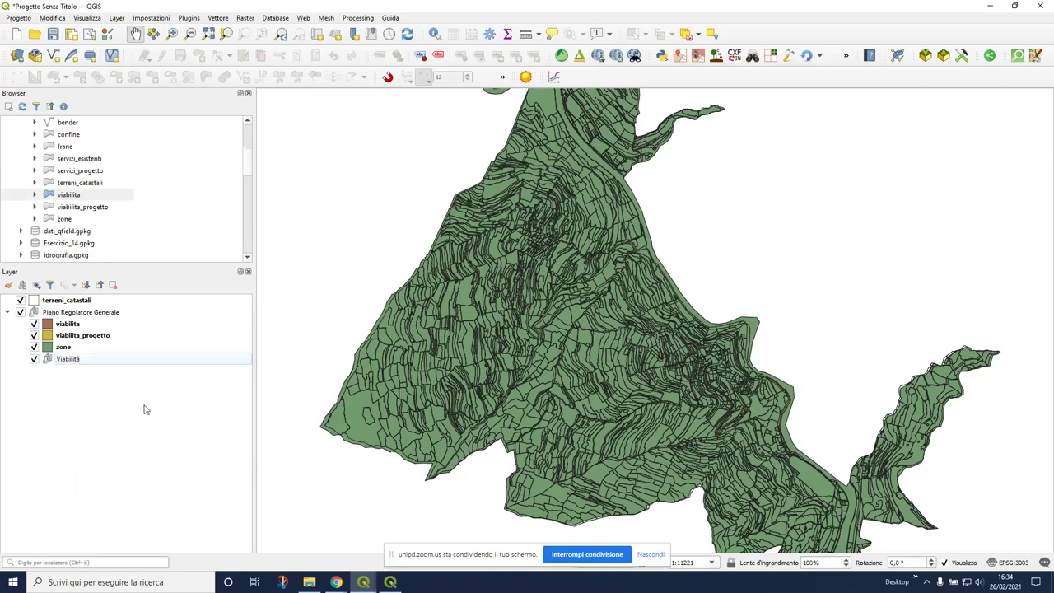
Move Viabilità to the top of the group and drag viabilita and viabilita_progetto into it.
{"action": "left_click_drag", "start_coordinate": [70, 359], "coordinate": [104, 342]}
{"action": "left_click", "coordinate": [78, 337]}
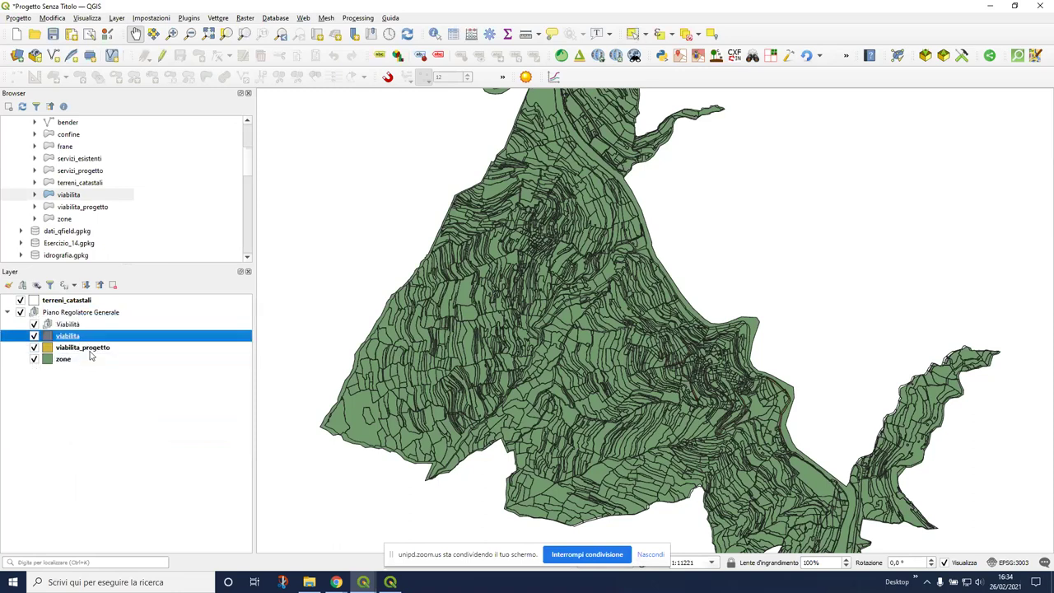
{"action": "left_click", "coordinate": [87, 348], "text": "shift"}
{"action": "left_click_drag", "start_coordinate": [86, 349], "coordinate": [81, 326]}
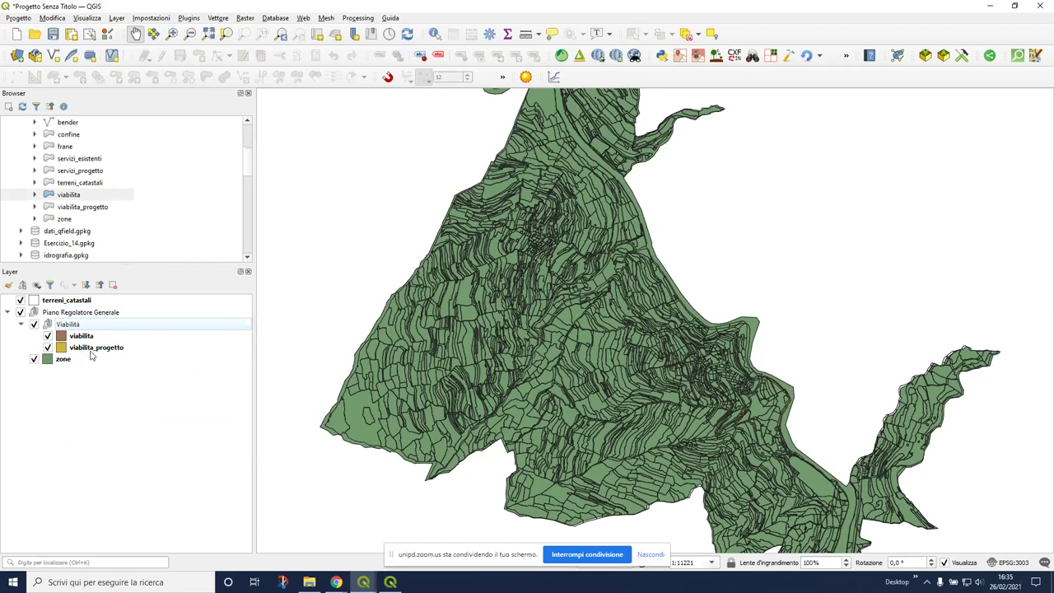
{"action": "mouse_move", "coordinate": [90, 354]}
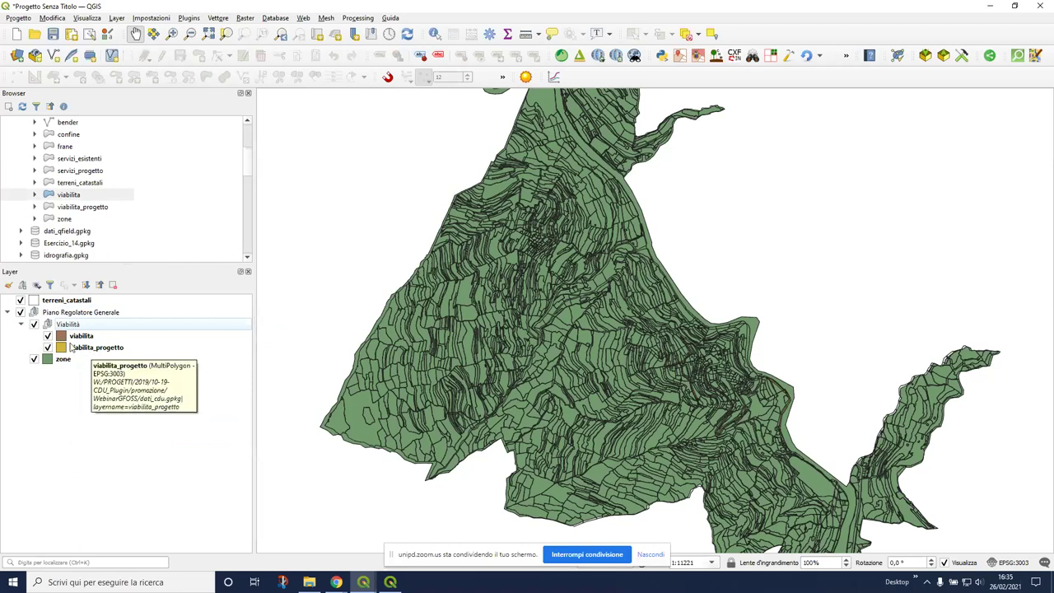
{"action": "mouse_move", "coordinate": [83, 333]}
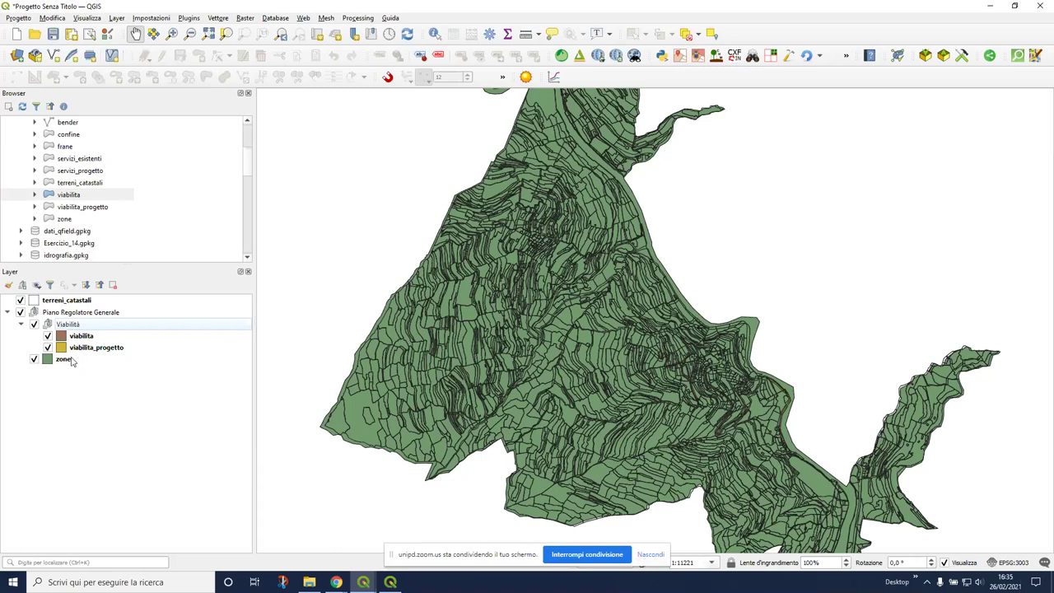
{"action": "left_click", "coordinate": [72, 362]}
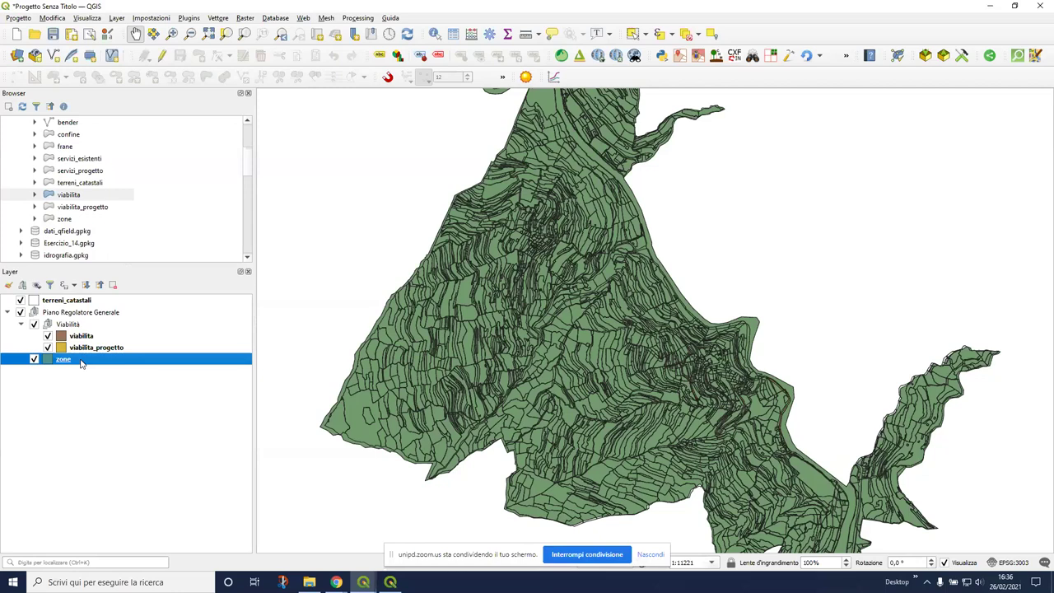
{"action": "right_click", "coordinate": [82, 363]}
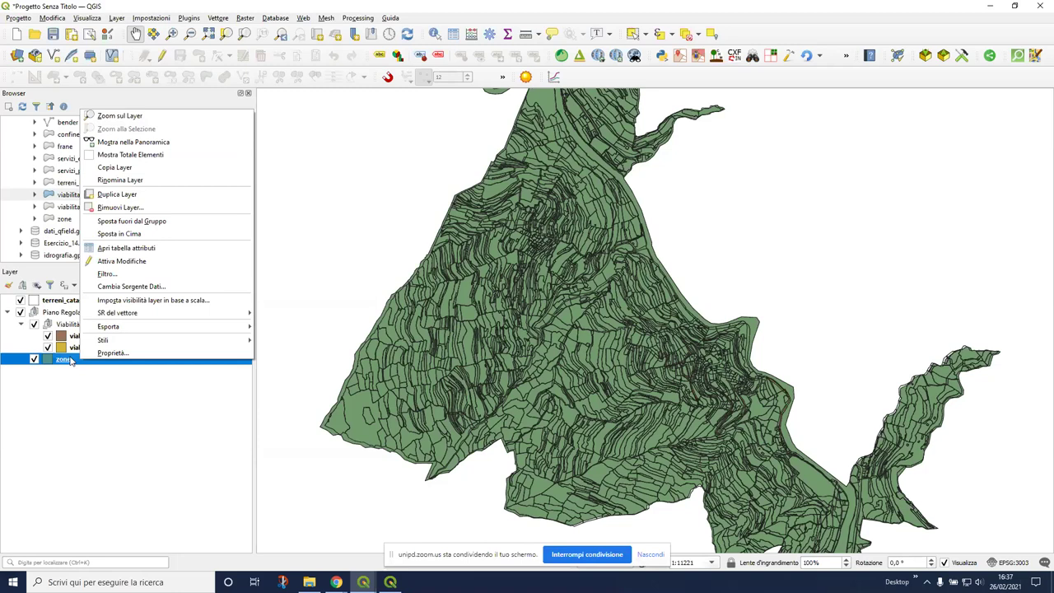
In the zone layer's Attributes Form, alias the zona field as Nome and descrizione as Descrizione.
{"action": "left_click", "coordinate": [99, 364]}
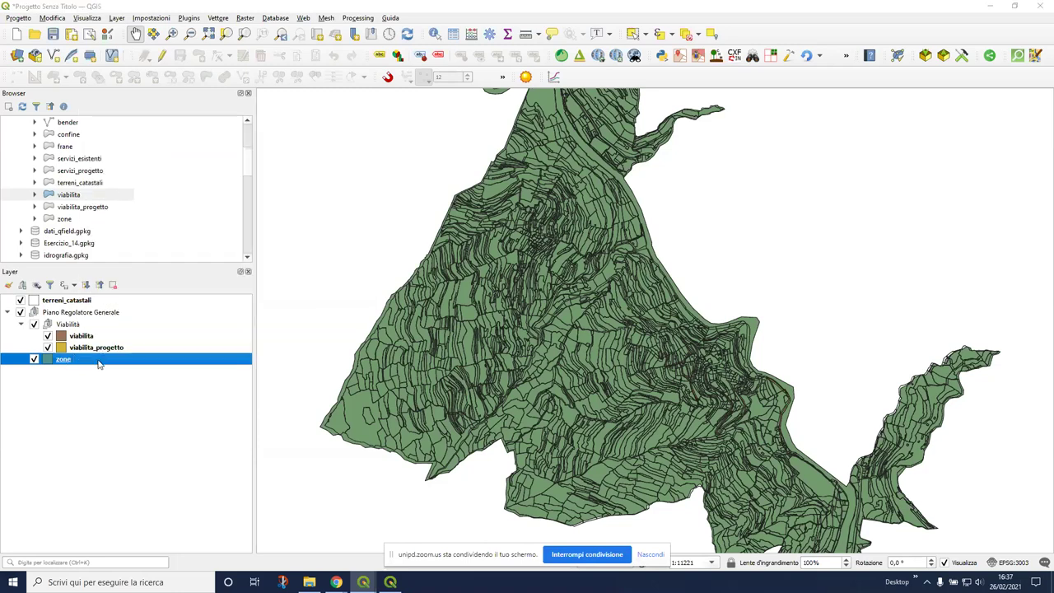
{"action": "double_click", "coordinate": [98, 364]}
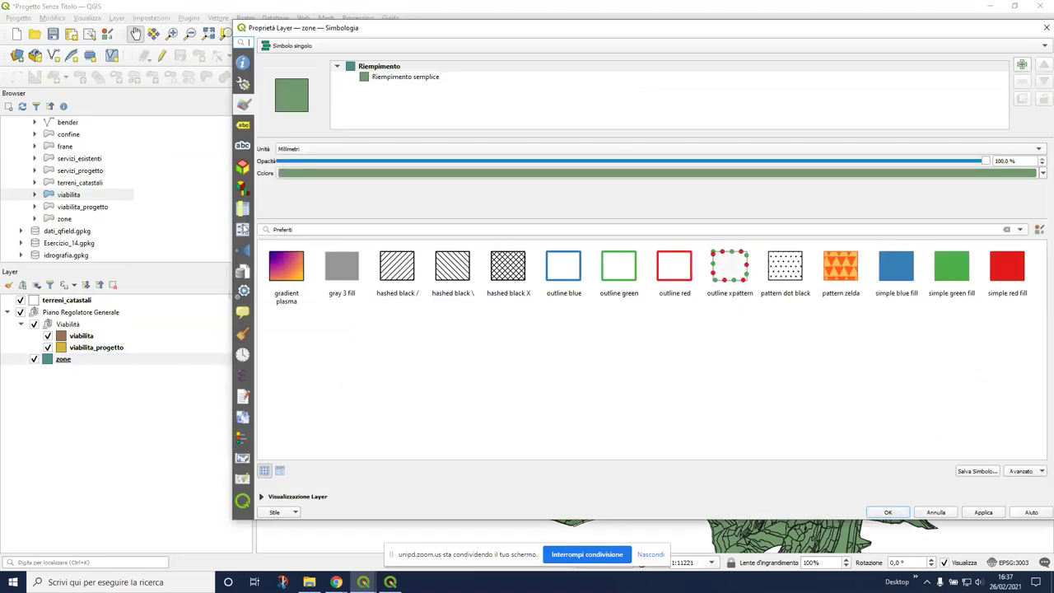
{"action": "left_click", "coordinate": [244, 228]}
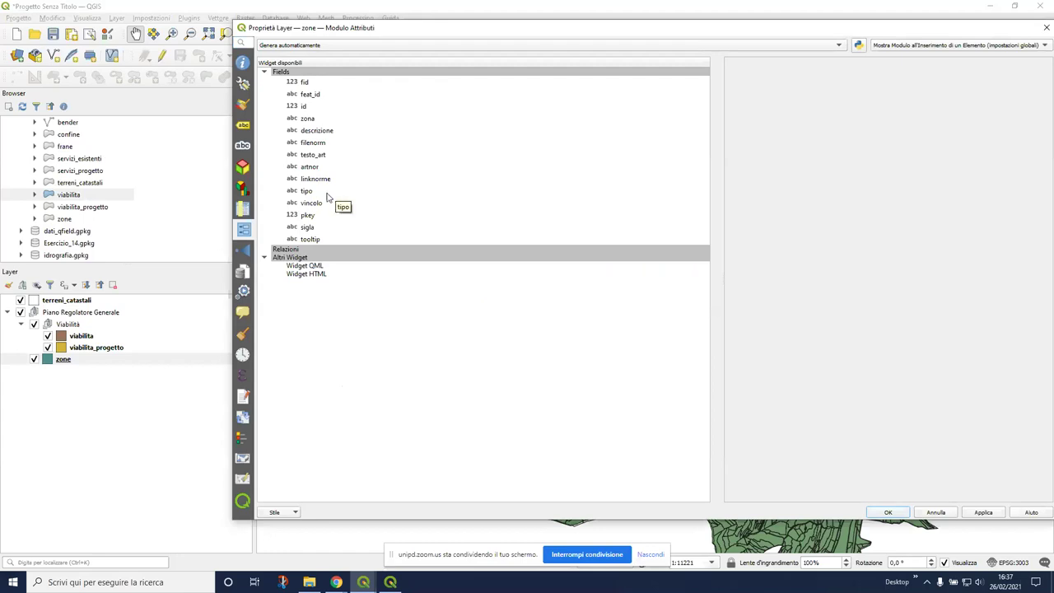
{"action": "left_click", "coordinate": [311, 120]}
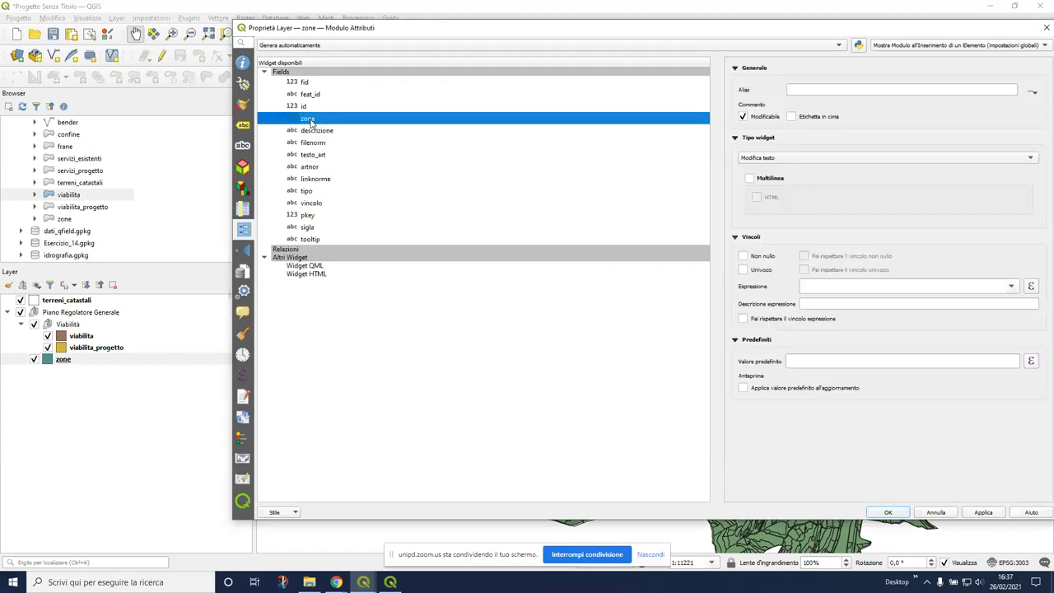
{"action": "left_click_drag", "start_coordinate": [816, 35], "coordinate": [717, 41]}
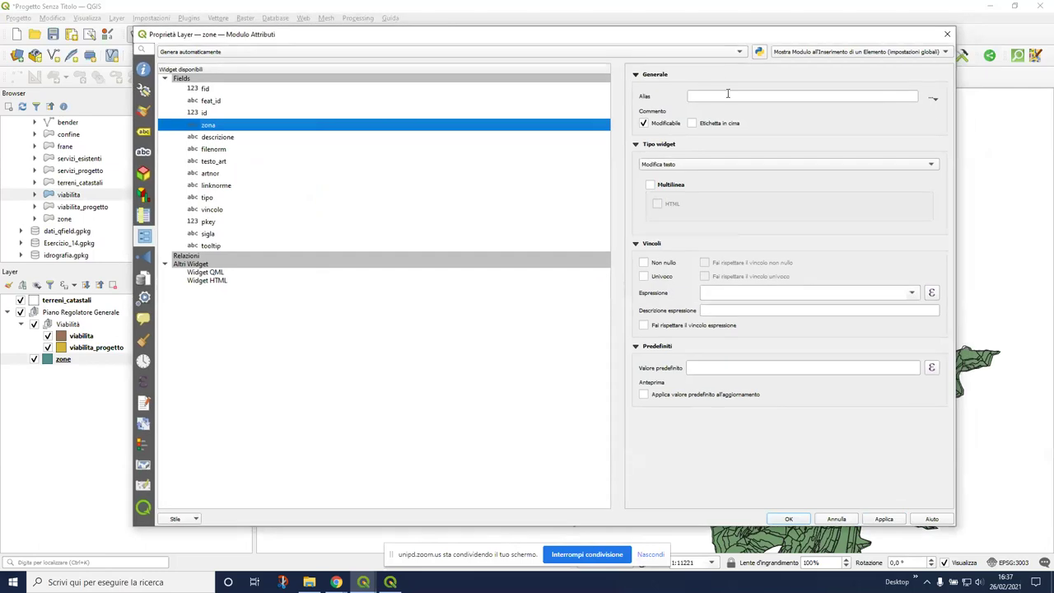
{"action": "left_click", "coordinate": [729, 96]}
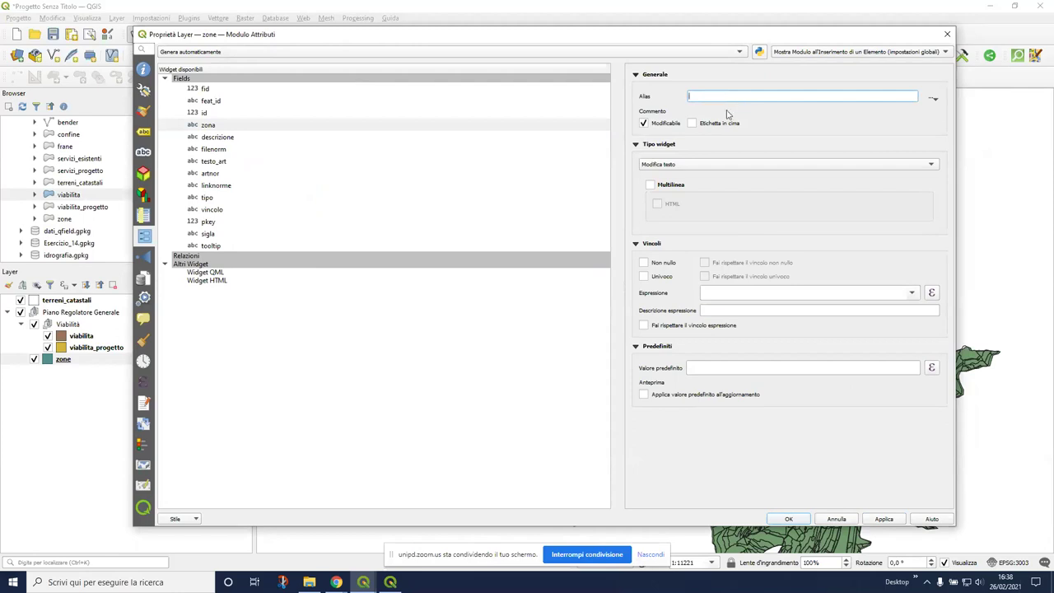
{"action": "type", "text": "Nome"}
{"action": "left_click", "coordinate": [238, 138]}
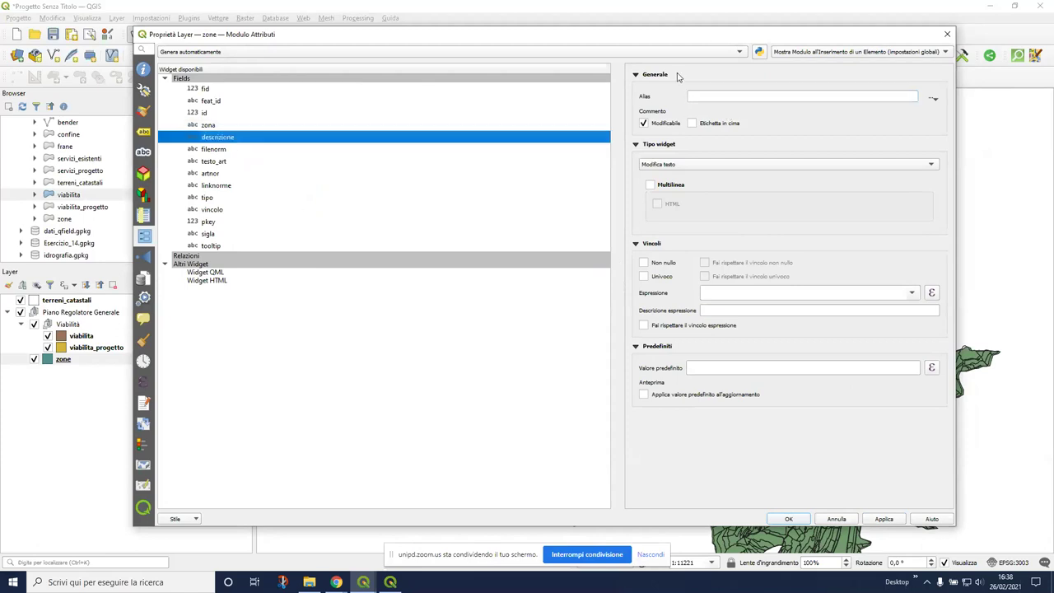
{"action": "left_click", "coordinate": [716, 97]}
{"action": "type", "text": "De"}
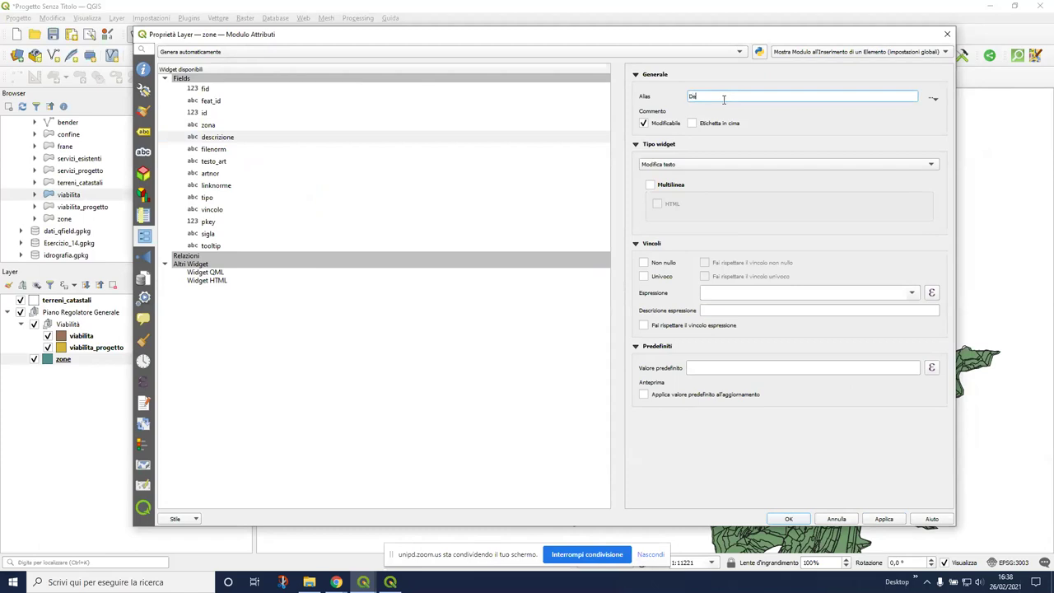
{"action": "type", "text": "scrizione"}
Close Layer Properties and open the zone attribute table listing its 49 features.
{"action": "left_click", "coordinate": [220, 151]}
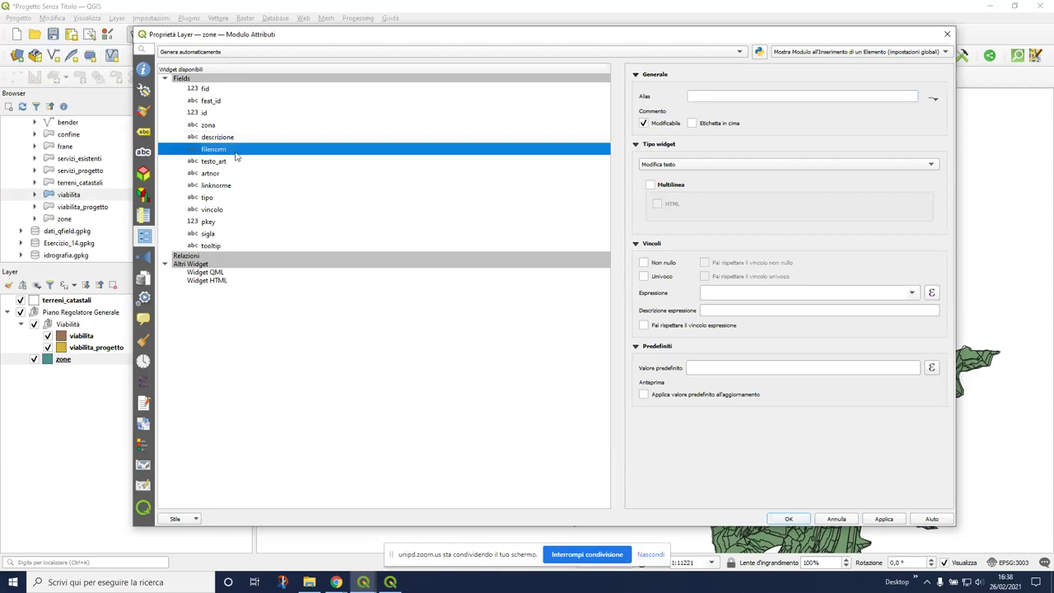
{"action": "left_click", "coordinate": [946, 34]}
{"action": "key", "text": "F6"}
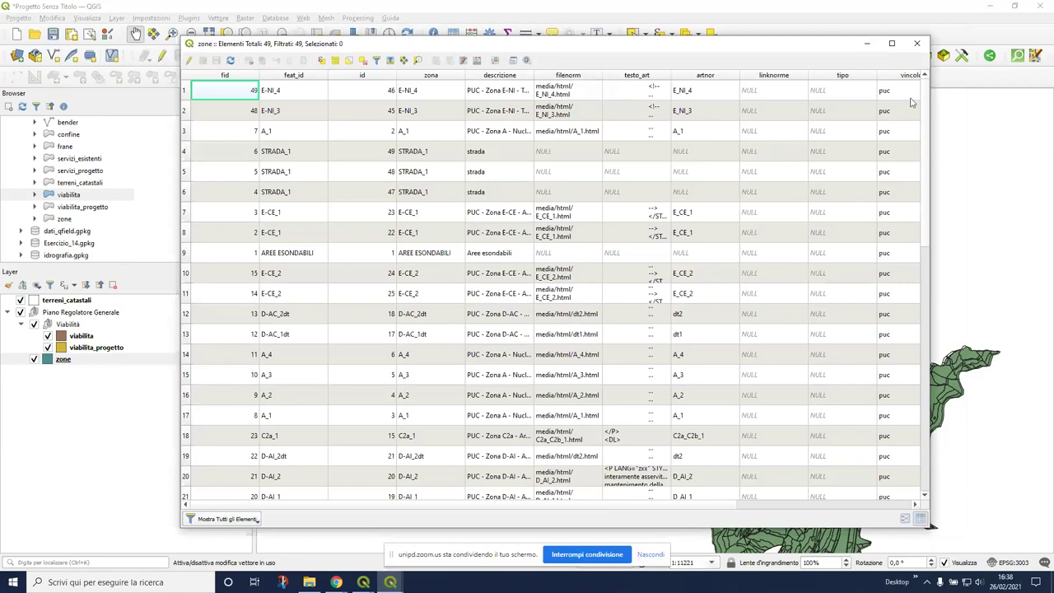
Close the zone table and set aliases Nome and Descrizione on the zona and descrizione fields.
{"action": "left_click", "coordinate": [924, 47]}
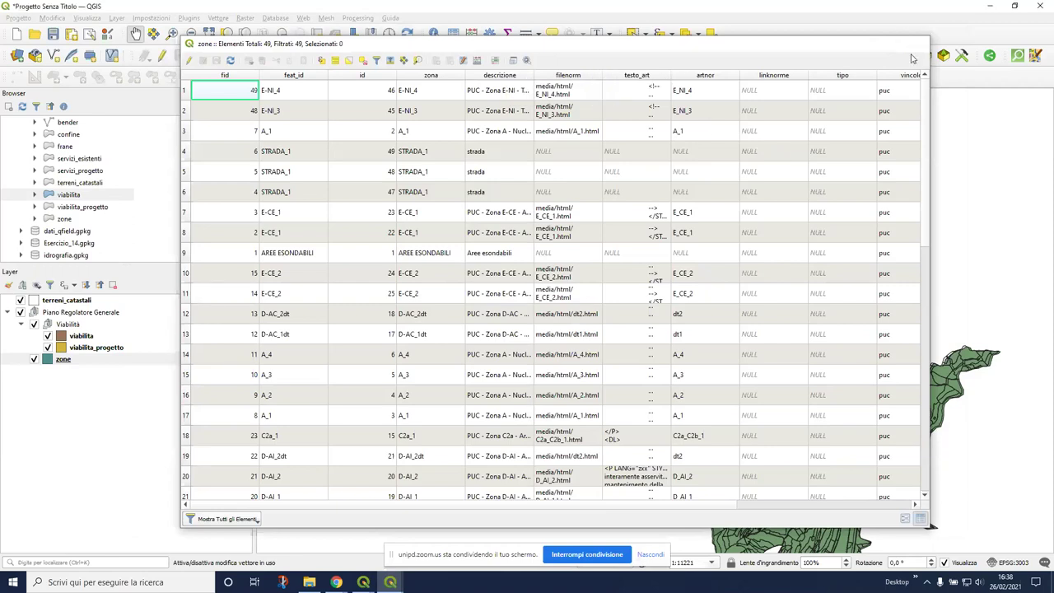
{"action": "right_click", "coordinate": [87, 359]}
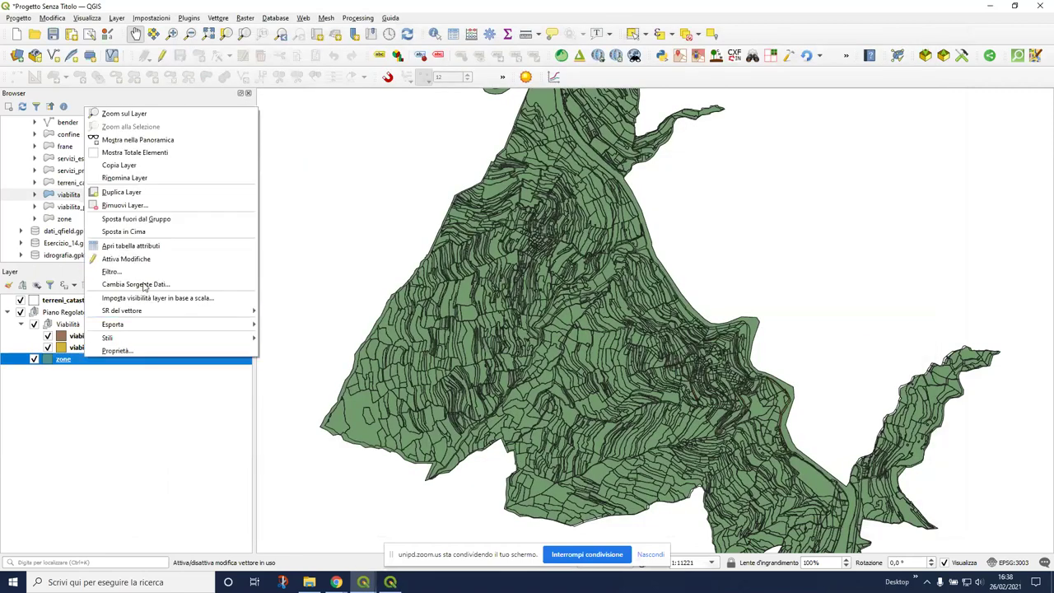
{"action": "key", "text": "Escape"}
{"action": "double_click", "coordinate": [64, 359]}
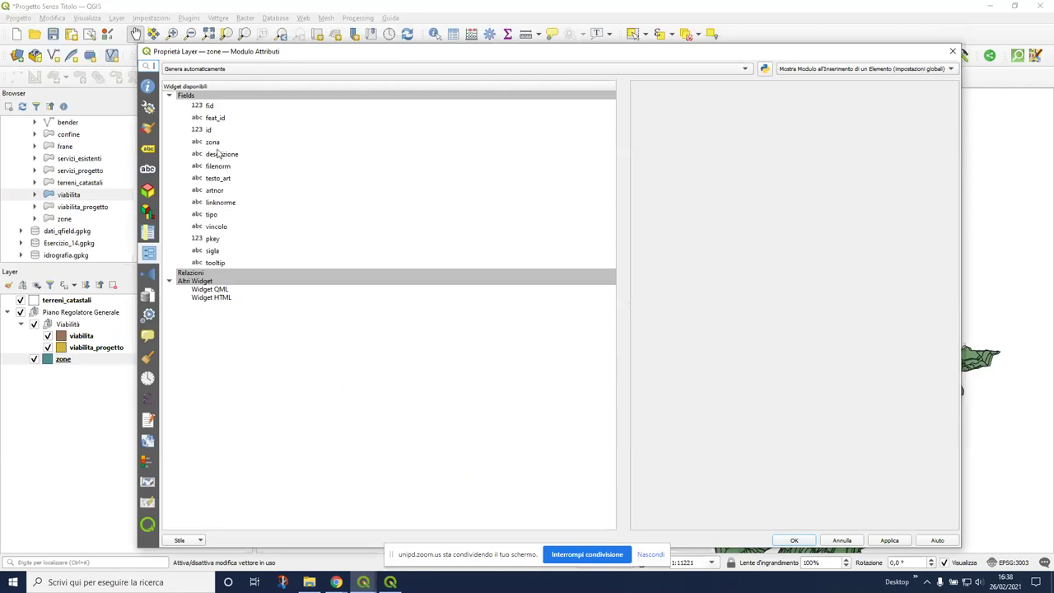
{"action": "left_click", "coordinate": [215, 145]}
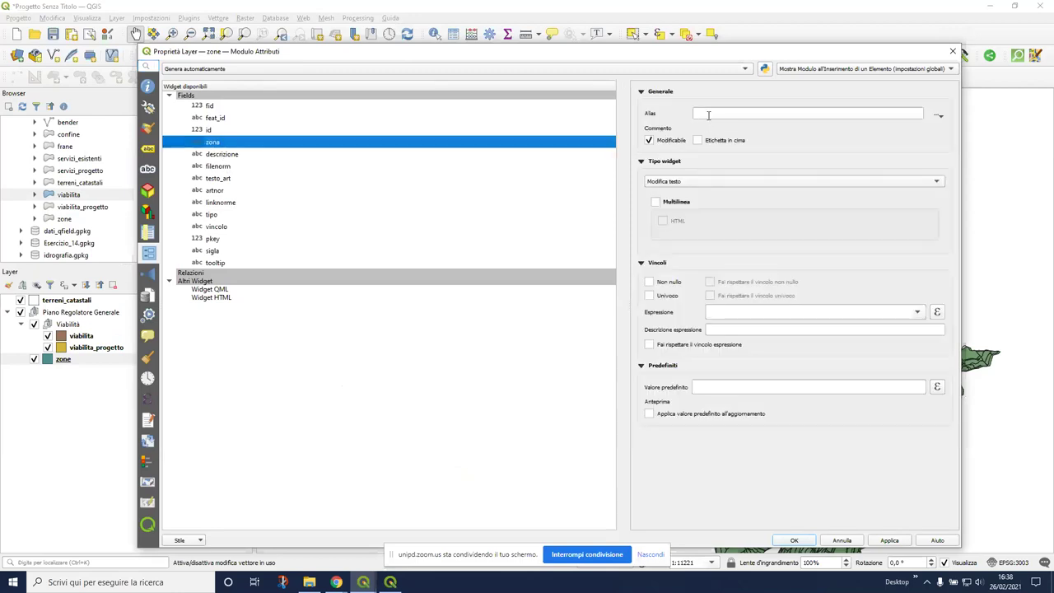
{"action": "left_click", "coordinate": [708, 113]}
{"action": "type", "text": "Nome"}
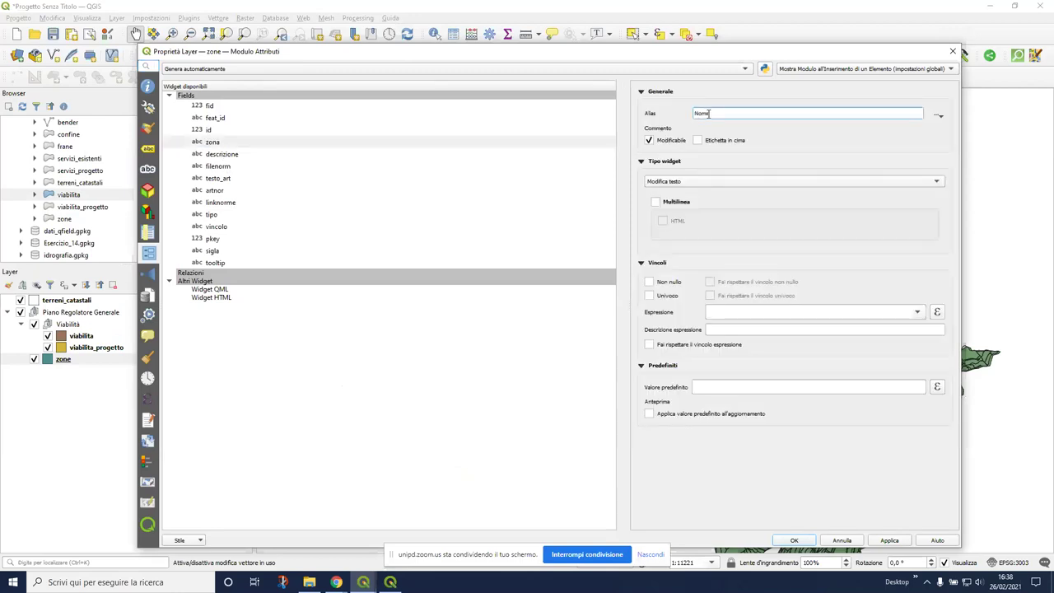
{"action": "left_click", "coordinate": [241, 155]}
{"action": "left_click", "coordinate": [714, 113]}
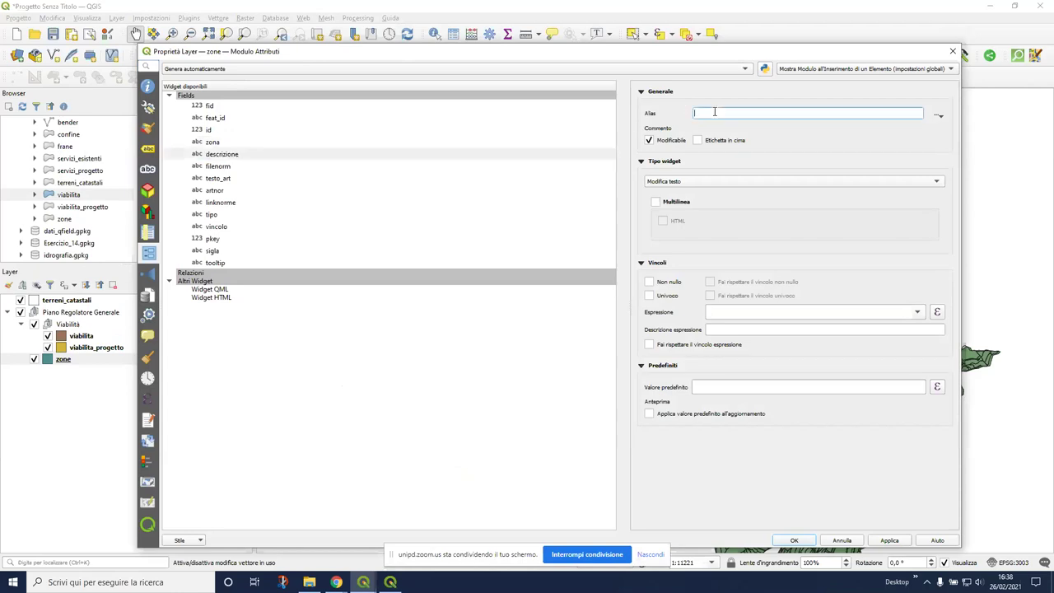
{"action": "type", "text": "Descrizione"}
Alias the testo_art field as Articolo, then apply and confirm the new aliases.
{"action": "left_click", "coordinate": [221, 181]}
{"action": "left_click", "coordinate": [734, 115]}
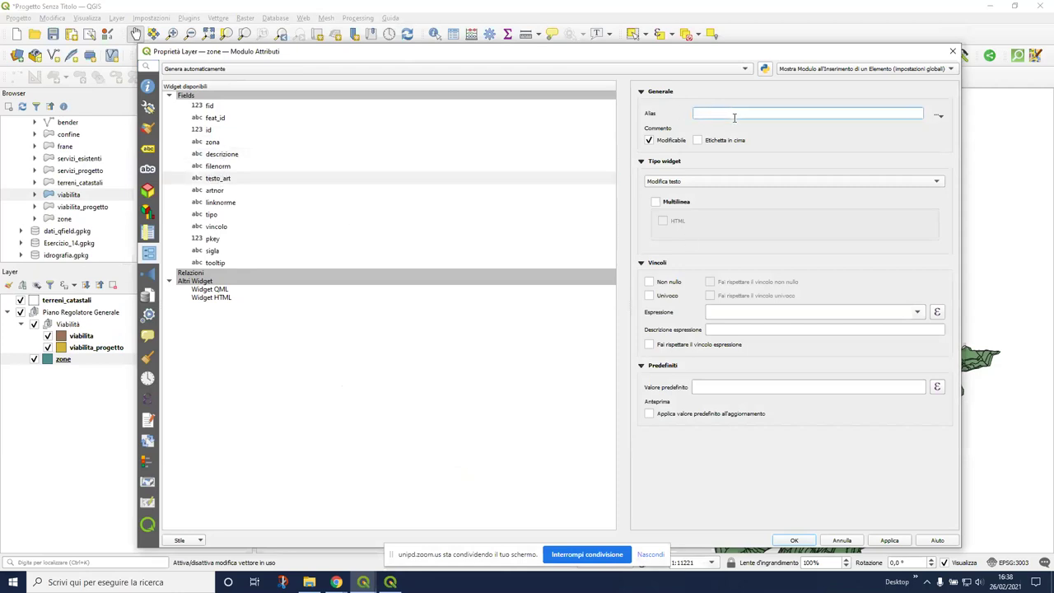
{"action": "type", "text": "Articolo"}
{"action": "left_click", "coordinate": [899, 545]}
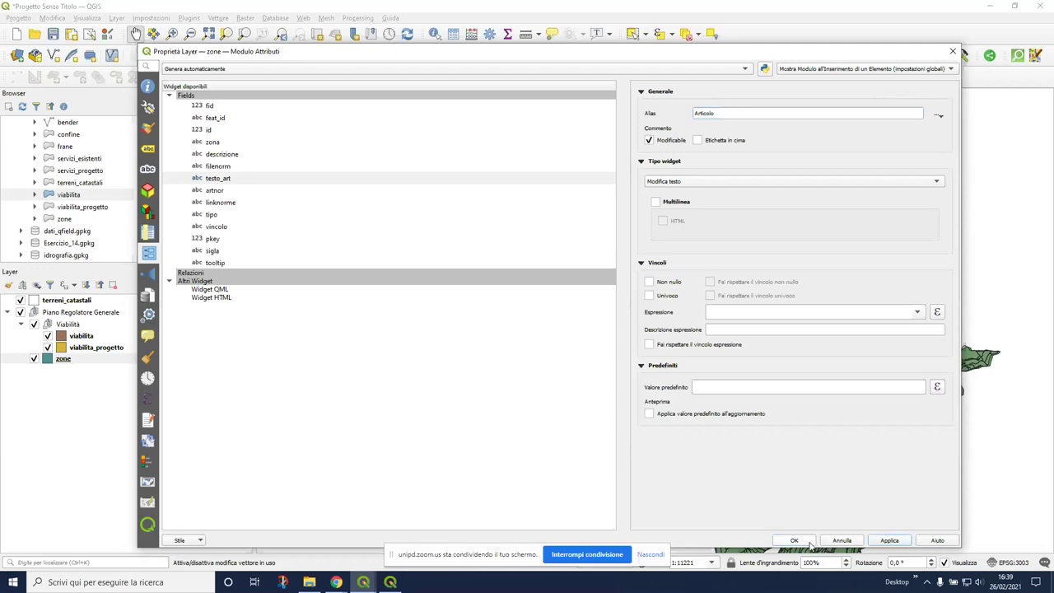
{"action": "left_click", "coordinate": [808, 543]}
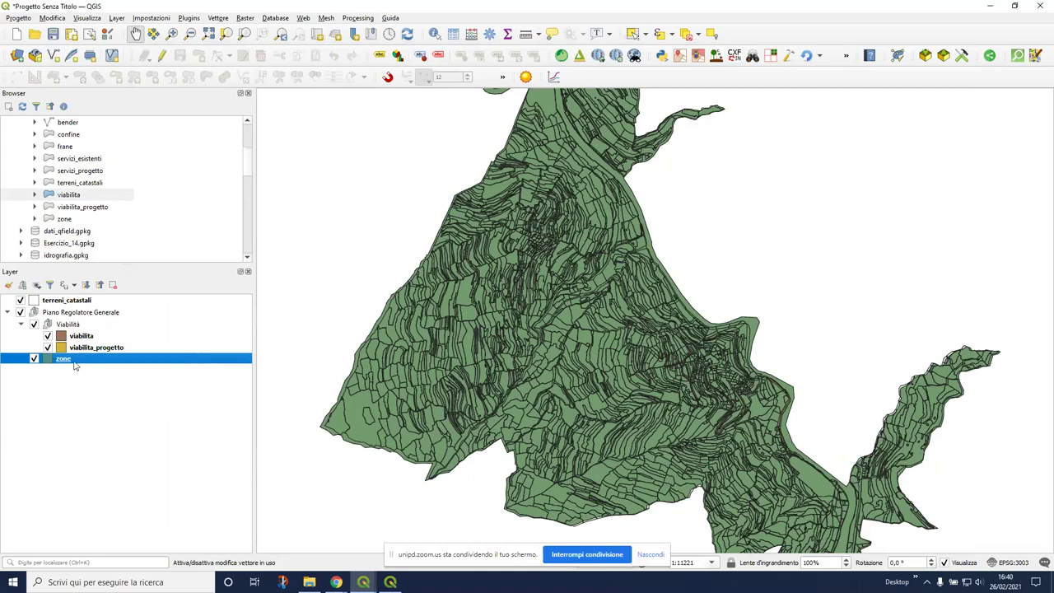
Collapse the Piano Regolatore Generale group in the Layers panel.
{"action": "left_click", "coordinate": [8, 313]}
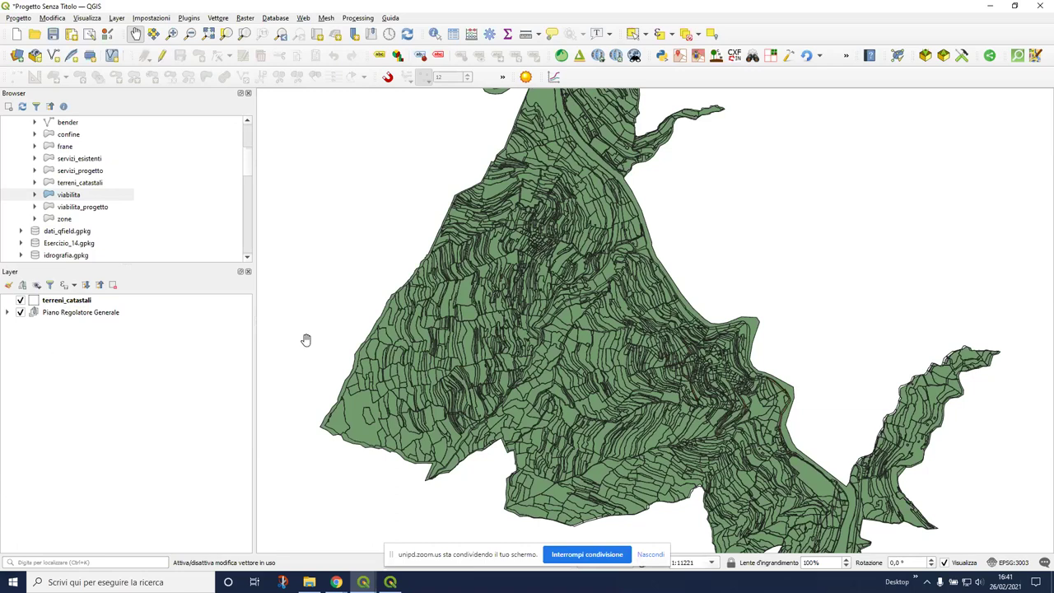
Expand the plan group, then switch to progetto_CDU and close its terreni_catastali attribute table.
{"action": "left_click", "coordinate": [8, 313]}
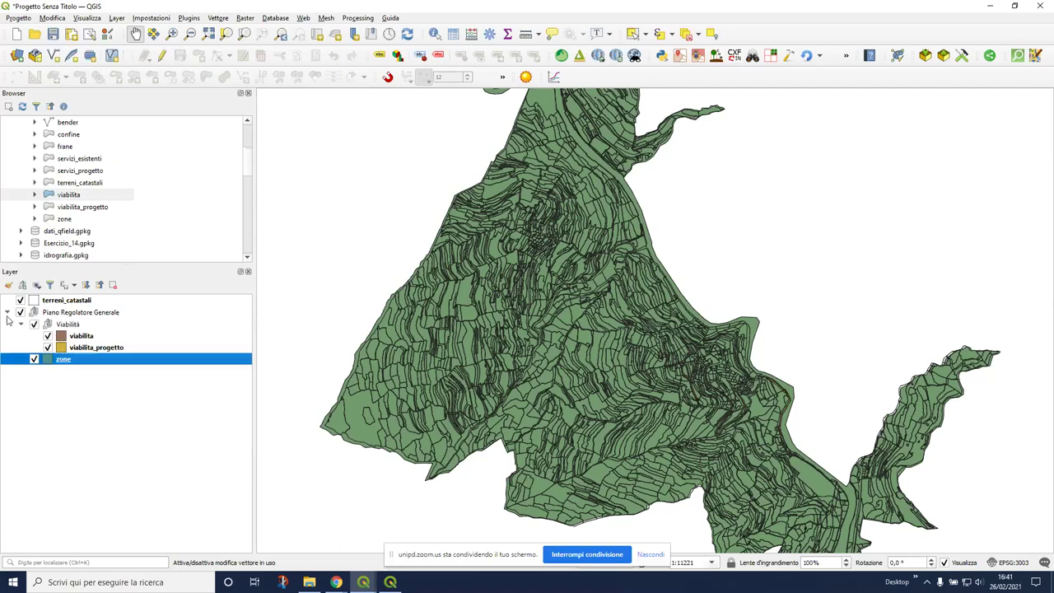
{"action": "right_click", "coordinate": [83, 364]}
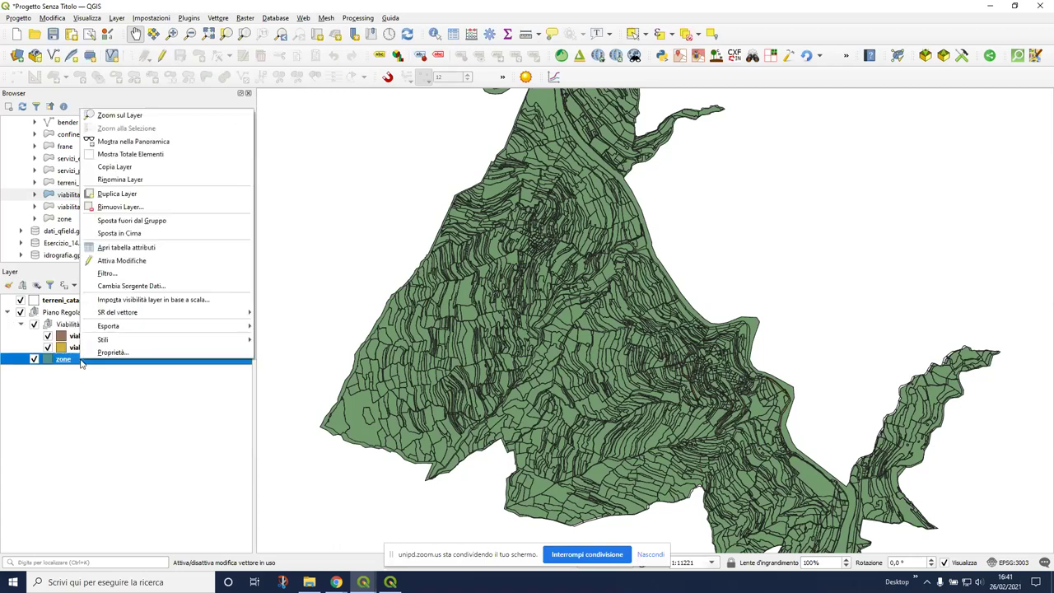
{"action": "left_click", "coordinate": [88, 350]}
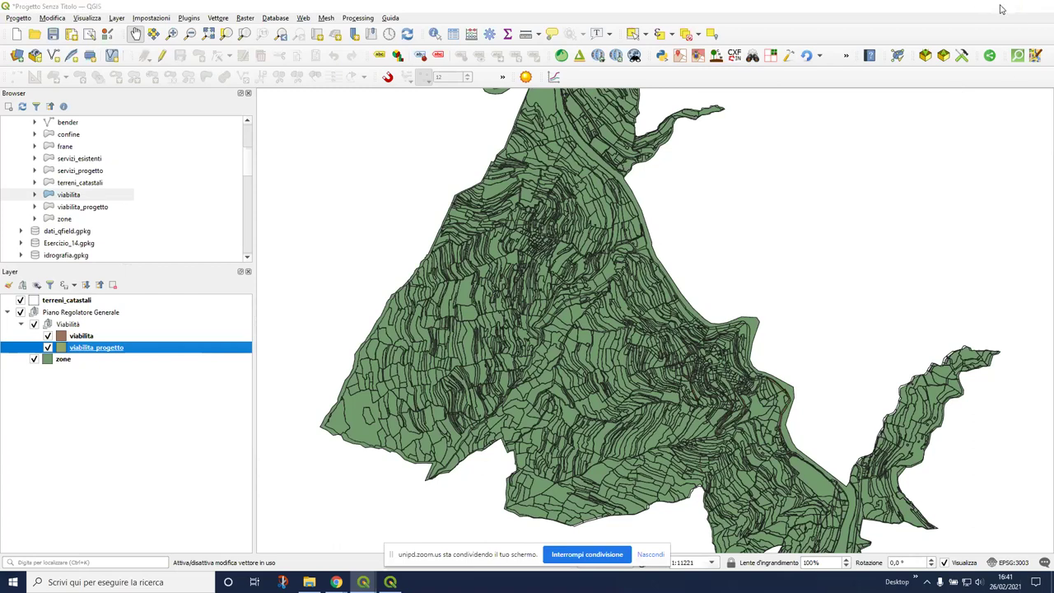
{"action": "left_click", "coordinate": [1001, 9]}
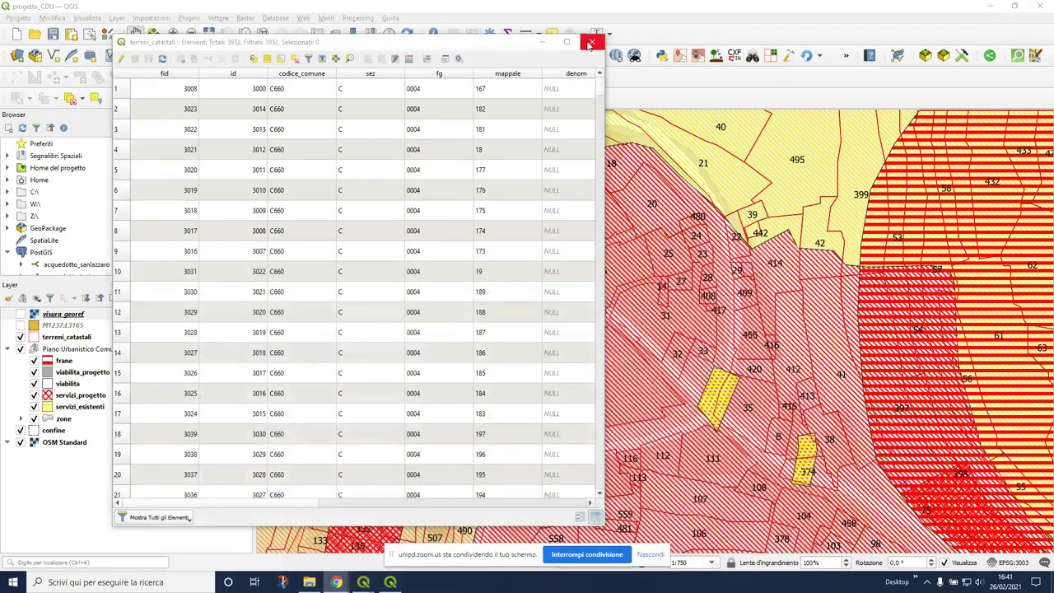
{"action": "left_click", "coordinate": [590, 42]}
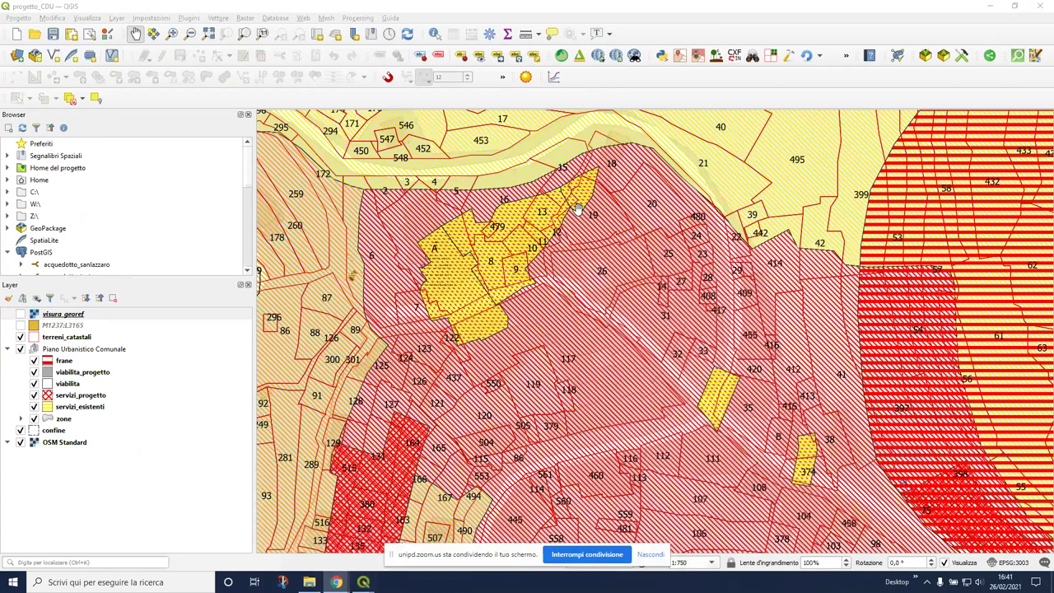
Zoom out and pan to centre the municipal area, toggling terreni_catastali off and on.
{"action": "scroll", "coordinate": [472, 342], "scroll_direction": "down", "scroll_amount": 1}
{"action": "scroll", "coordinate": [627, 358], "scroll_direction": "down", "scroll_amount": 3}
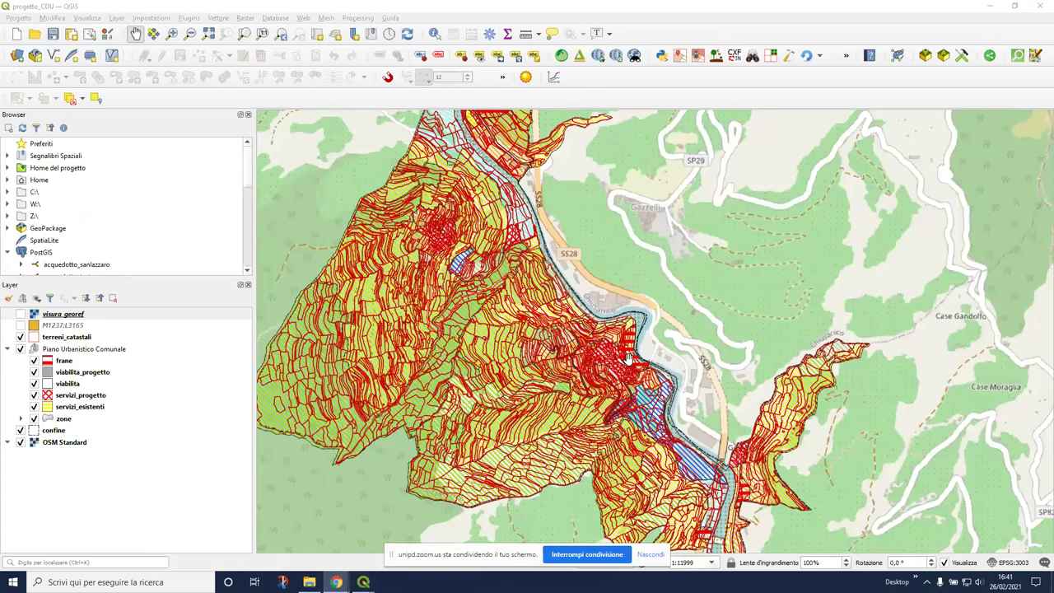
{"action": "left_click_drag", "start_coordinate": [494, 314], "coordinate": [603, 309]}
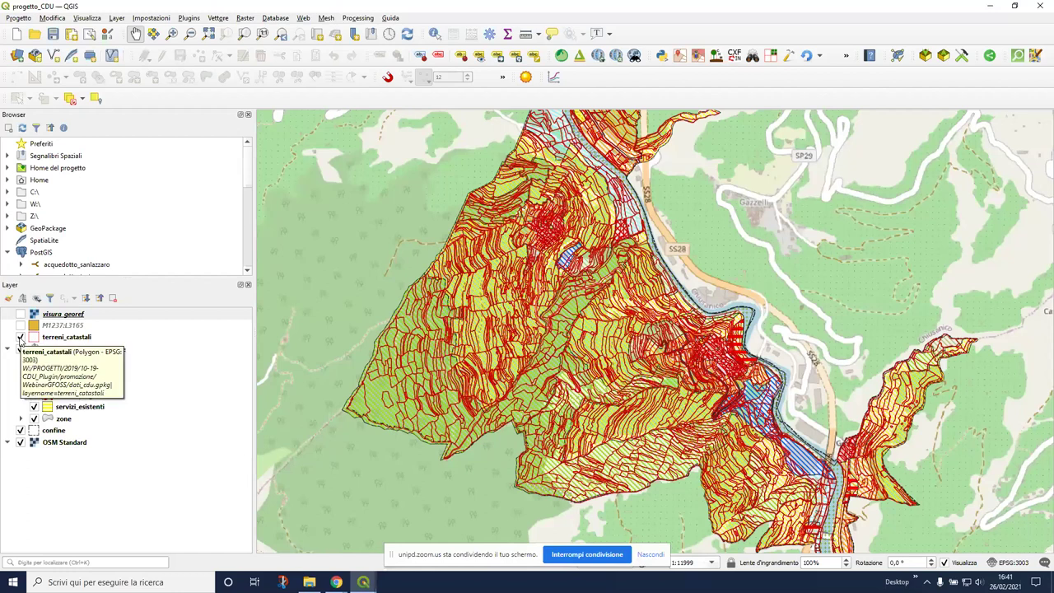
{"action": "left_click", "coordinate": [21, 338]}
{"action": "left_click", "coordinate": [21, 337]}
Review the terreni_catastali attribute table's Sezione, Foglio and Mappale columns, then close it.
{"action": "left_click", "coordinate": [71, 336]}
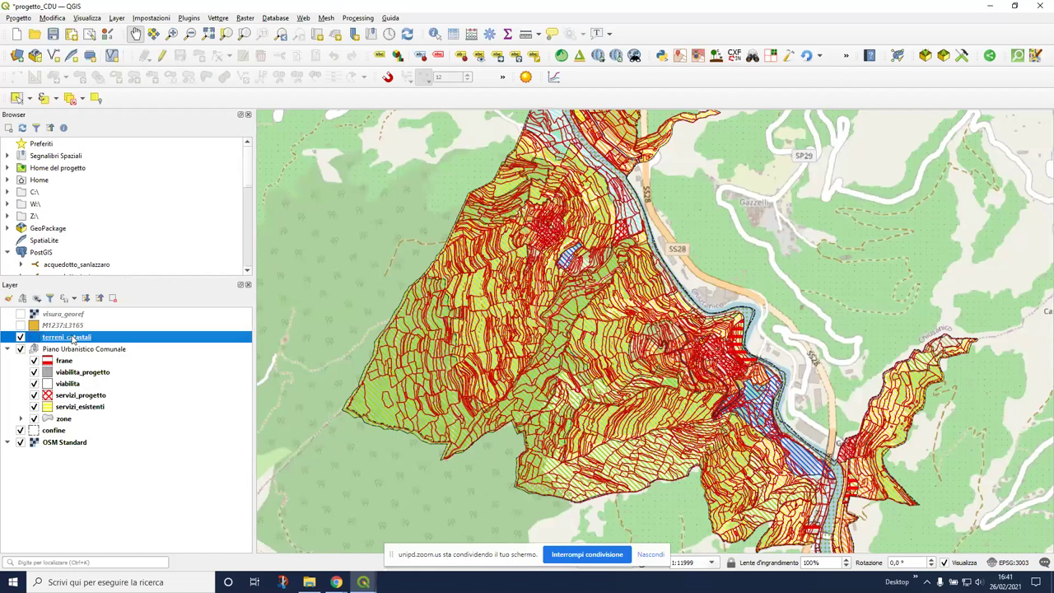
{"action": "right_click", "coordinate": [72, 337]}
{"action": "left_click", "coordinate": [117, 474]}
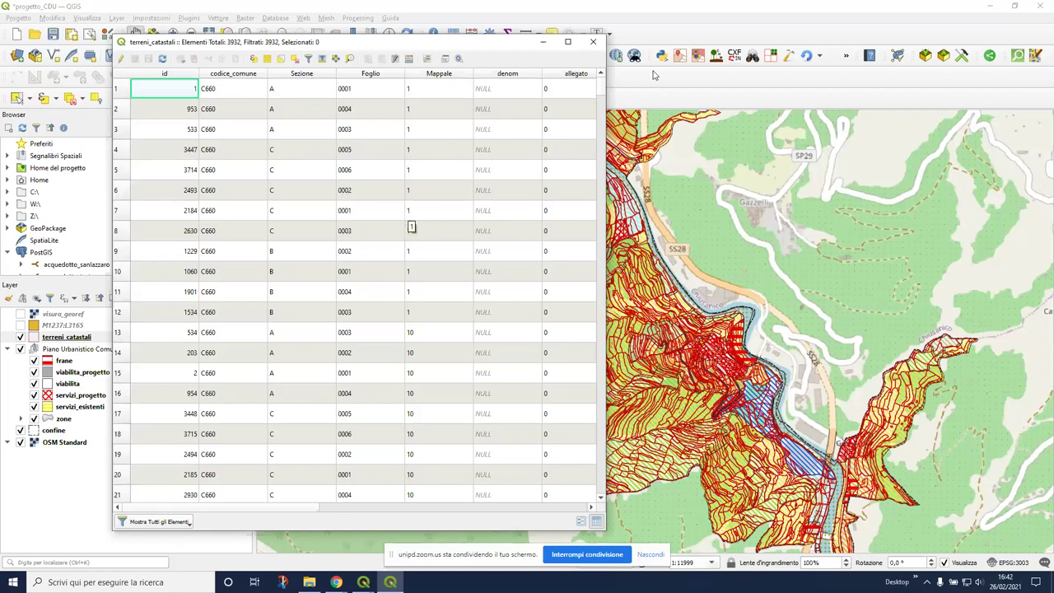
{"action": "left_click", "coordinate": [594, 42]}
{"action": "left_click", "coordinate": [12, 349]}
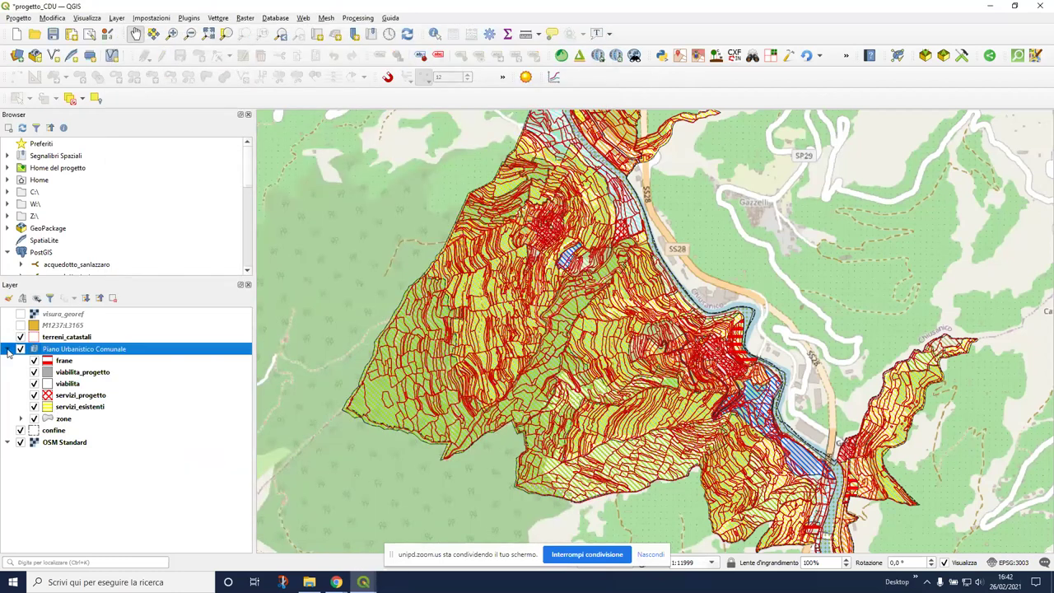
{"action": "left_click", "coordinate": [8, 350]}
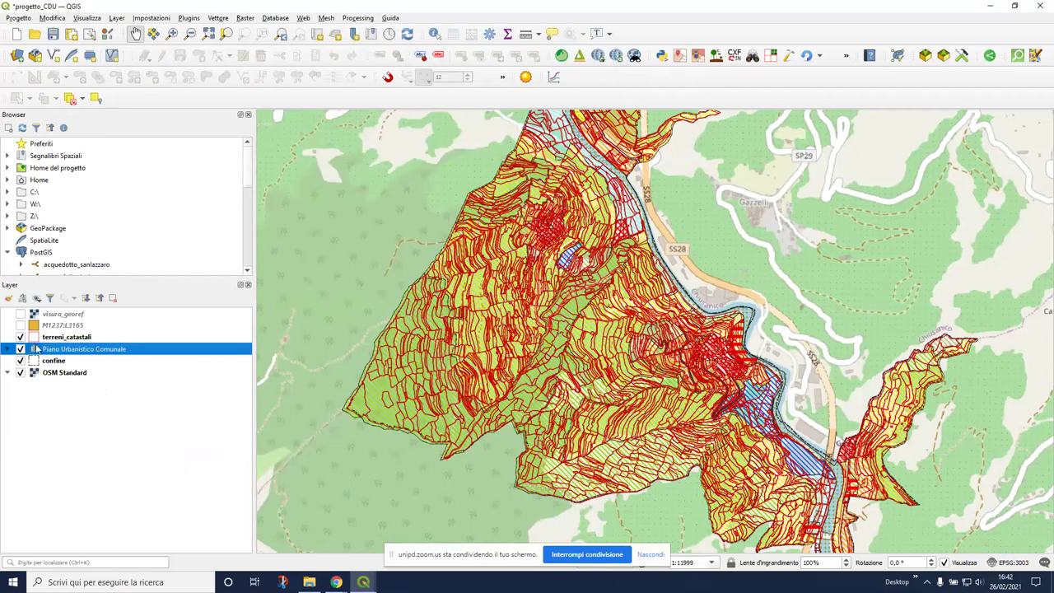
{"action": "left_click", "coordinate": [7, 350]}
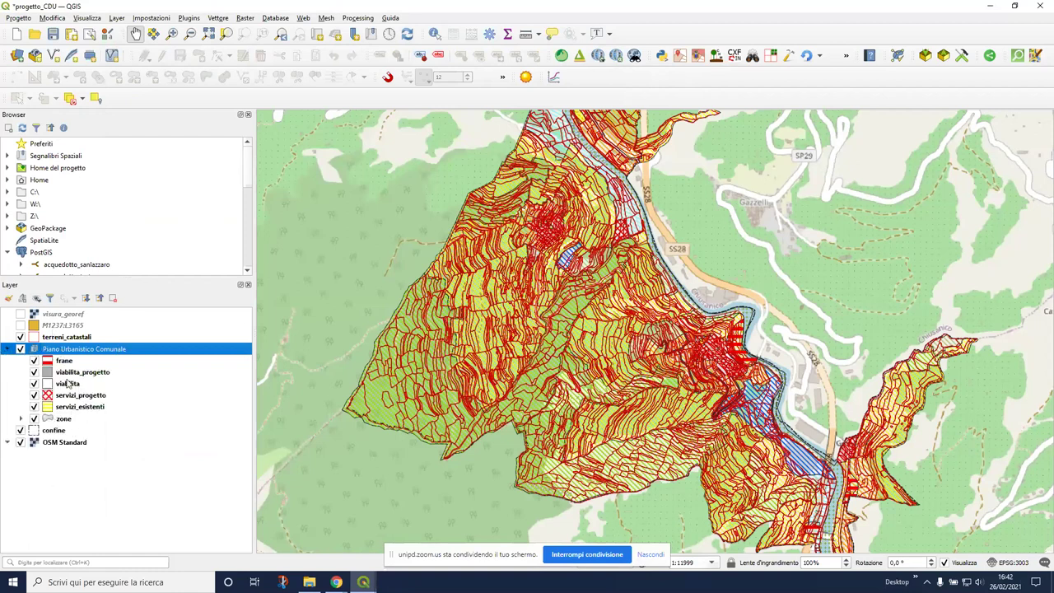
{"action": "left_click", "coordinate": [22, 419]}
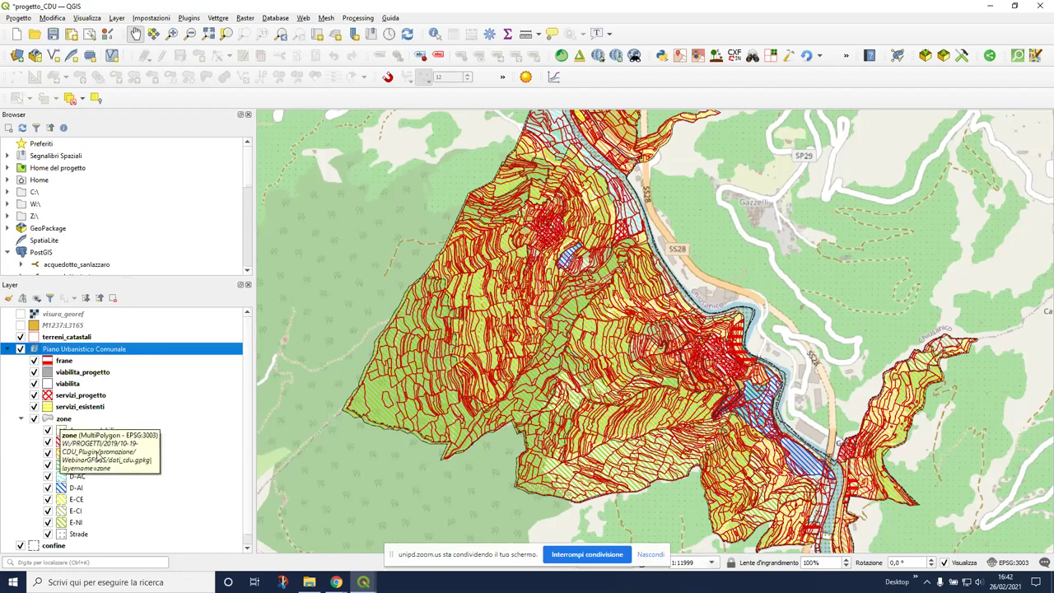
{"action": "left_click", "coordinate": [63, 422]}
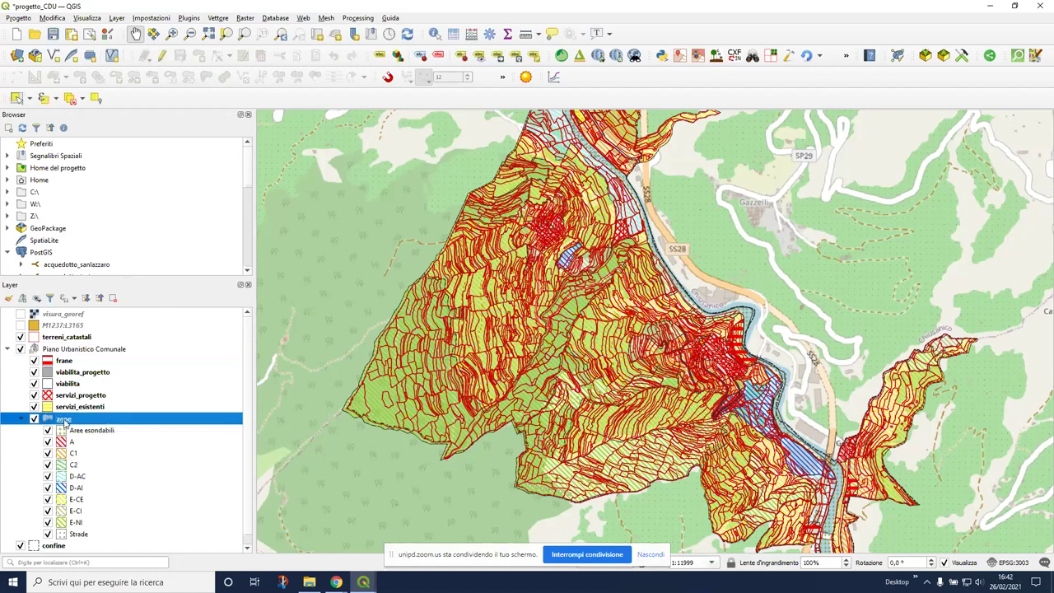
{"action": "right_click", "coordinate": [65, 424]}
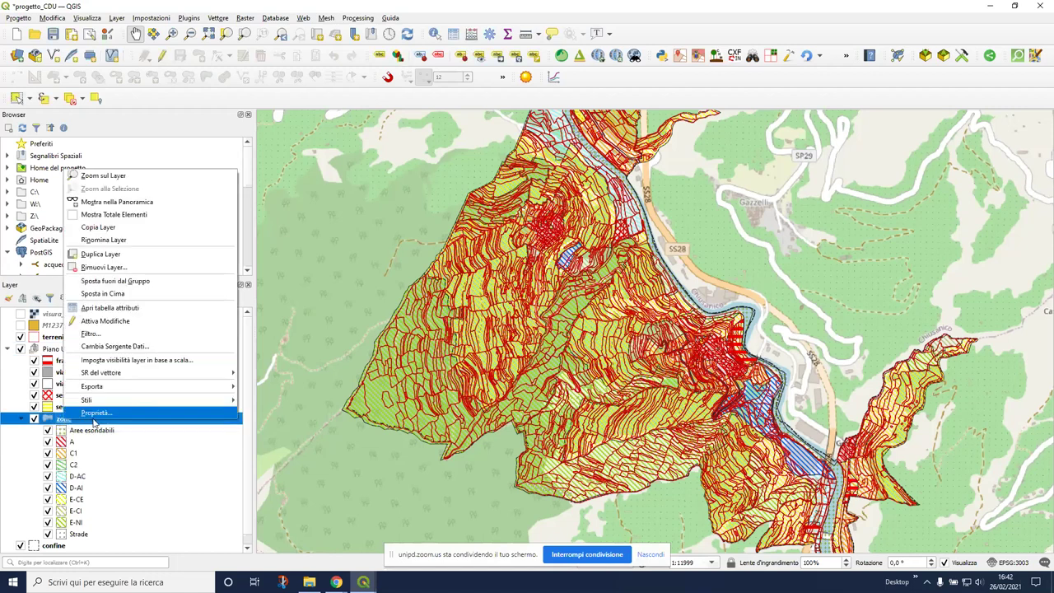
{"action": "left_click", "coordinate": [119, 308]}
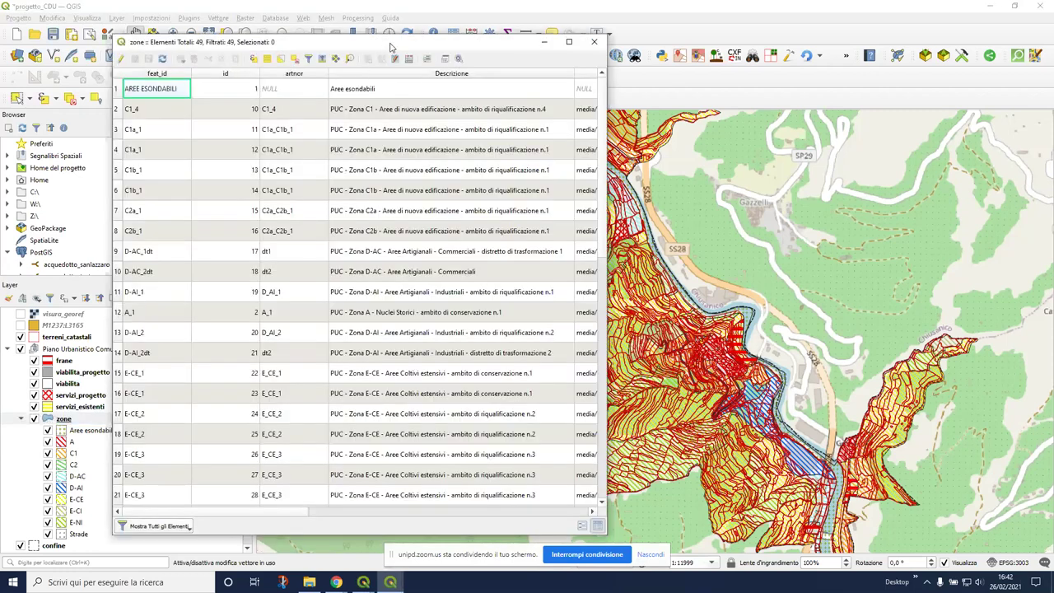
{"action": "left_click_drag", "start_coordinate": [391, 47], "coordinate": [465, 38]}
{"action": "scroll", "coordinate": [346, 504], "scroll_direction": "right", "scroll_amount": 3}
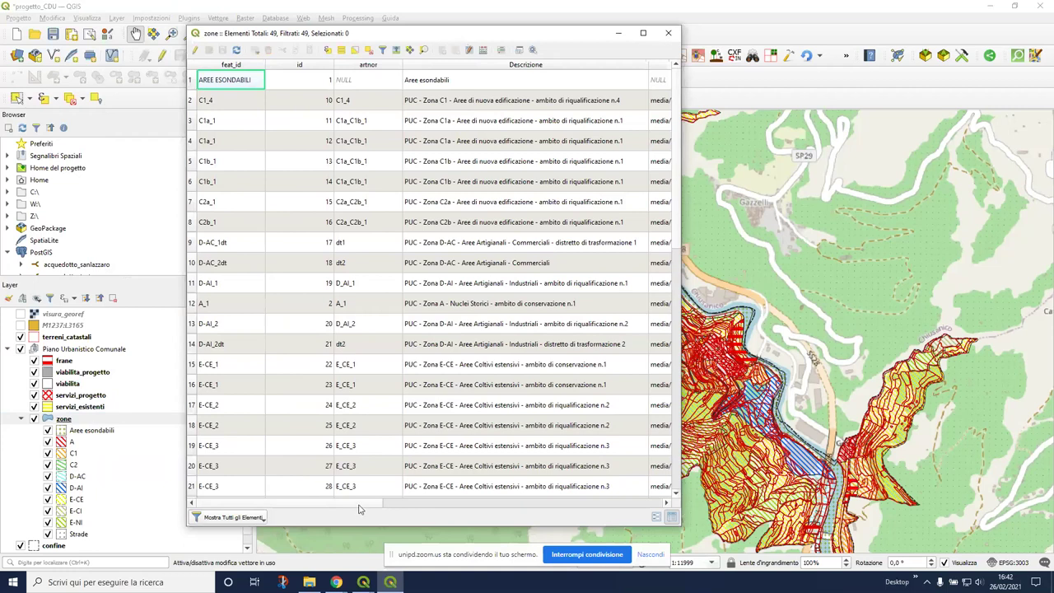
{"action": "scroll", "coordinate": [317, 502], "scroll_direction": "left", "scroll_amount": 3}
{"action": "scroll", "coordinate": [383, 502], "scroll_direction": "right", "scroll_amount": 1}
{"action": "left_click_drag", "start_coordinate": [389, 501], "coordinate": [418, 505]}
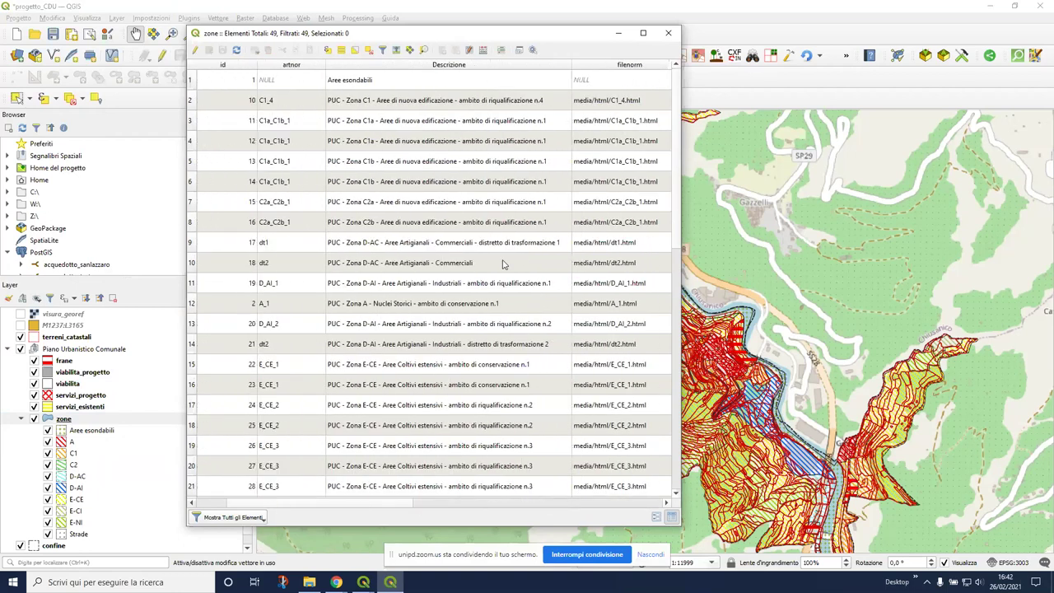
{"action": "left_click_drag", "start_coordinate": [399, 506], "coordinate": [569, 71]}
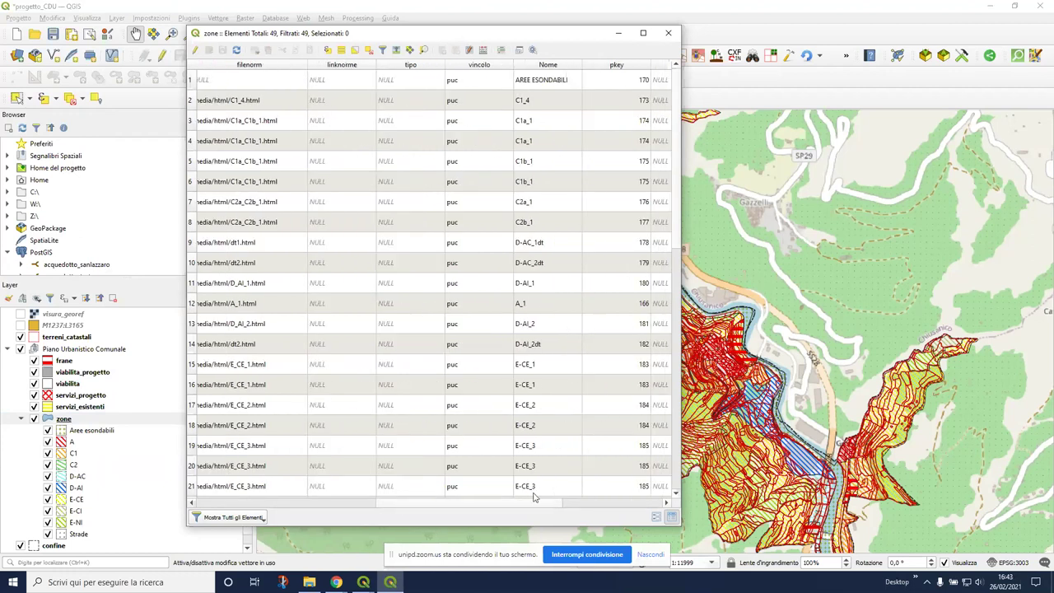
{"action": "left_click_drag", "start_coordinate": [541, 499], "coordinate": [660, 499]}
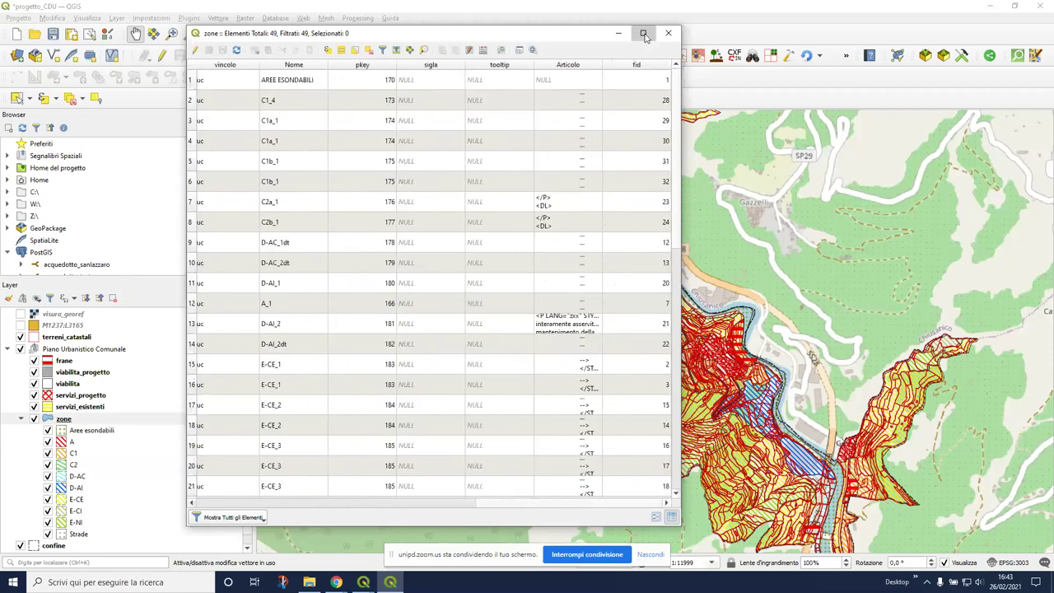
{"action": "left_click", "coordinate": [645, 33]}
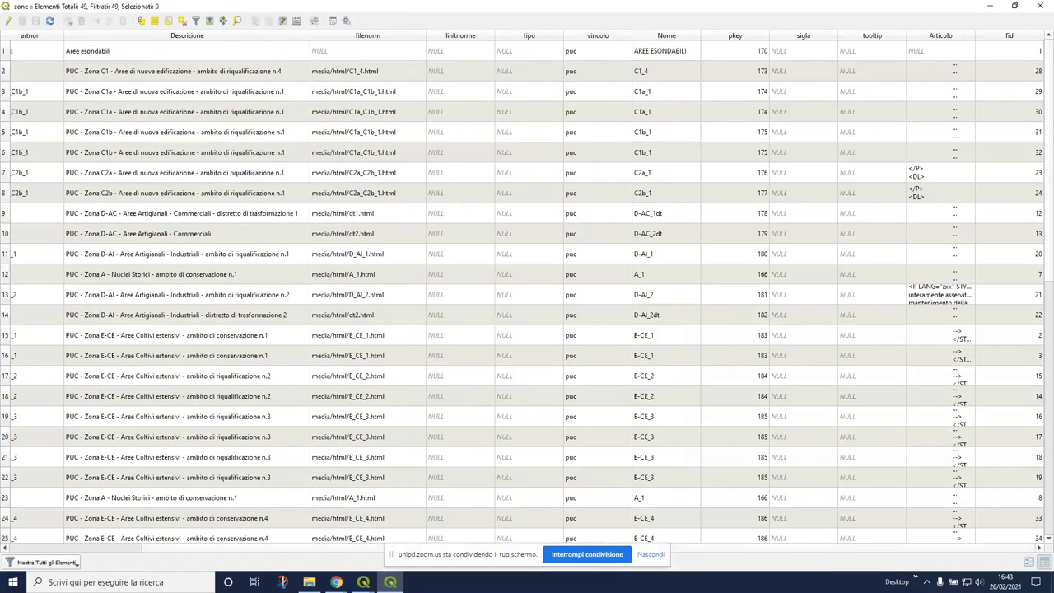
{"action": "left_click_drag", "start_coordinate": [390, 554], "coordinate": [280, 557]}
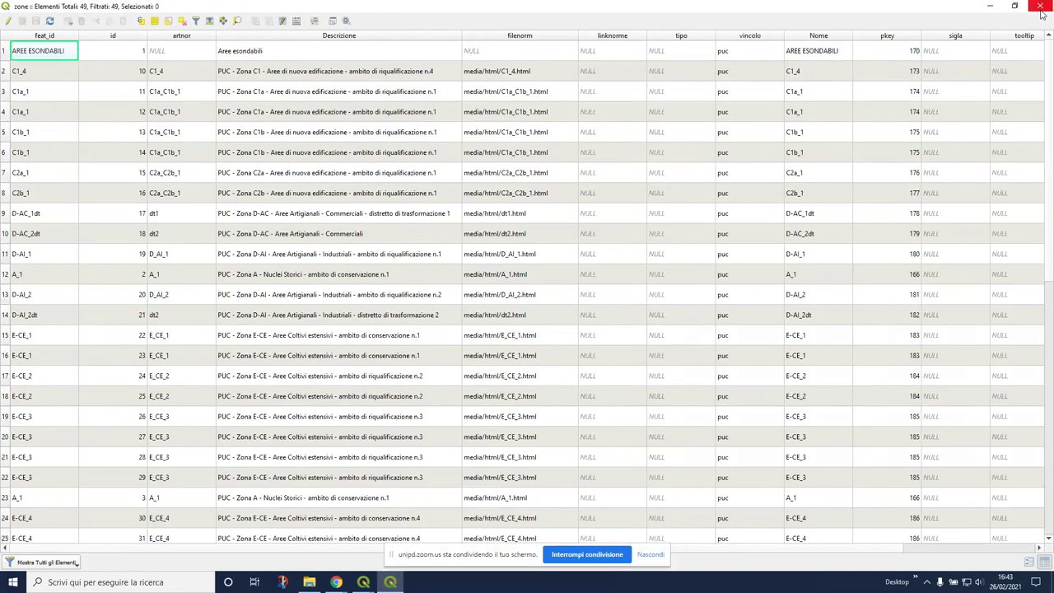
{"action": "left_click", "coordinate": [1040, 6]}
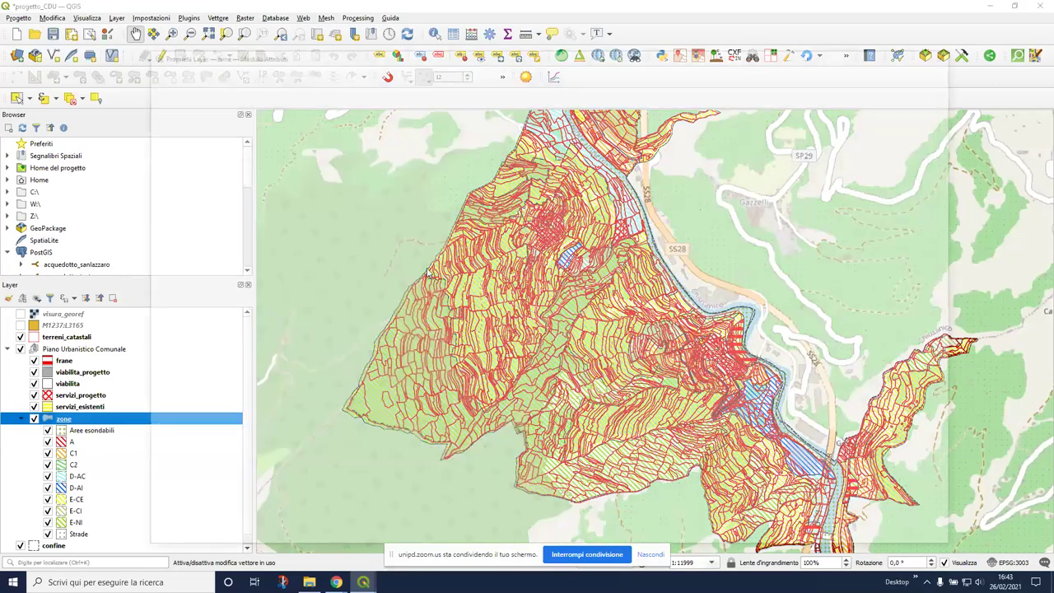
{"action": "double_click", "coordinate": [91, 419]}
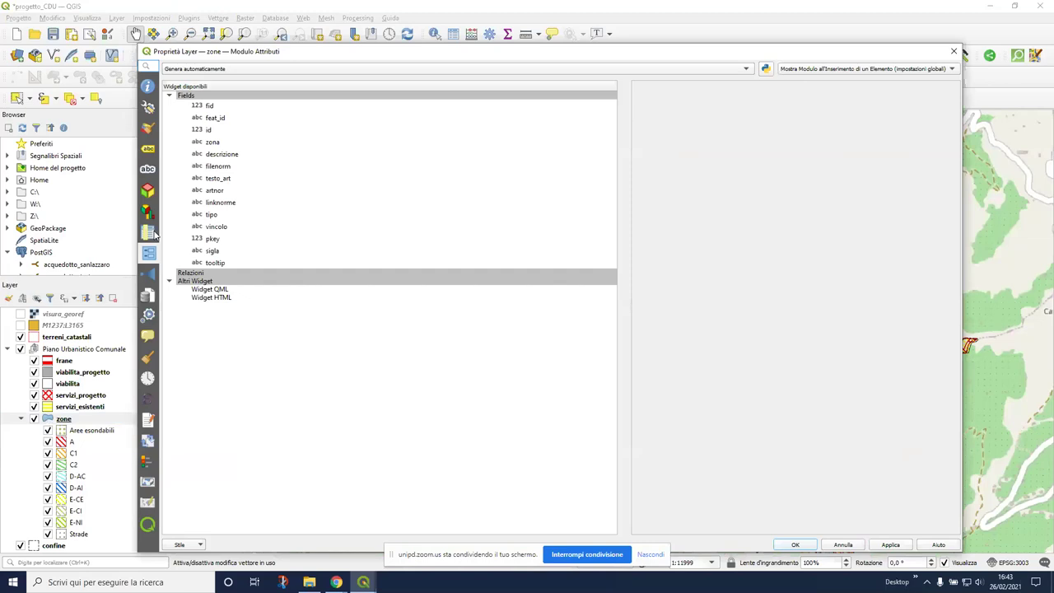
{"action": "left_click", "coordinate": [148, 233]}
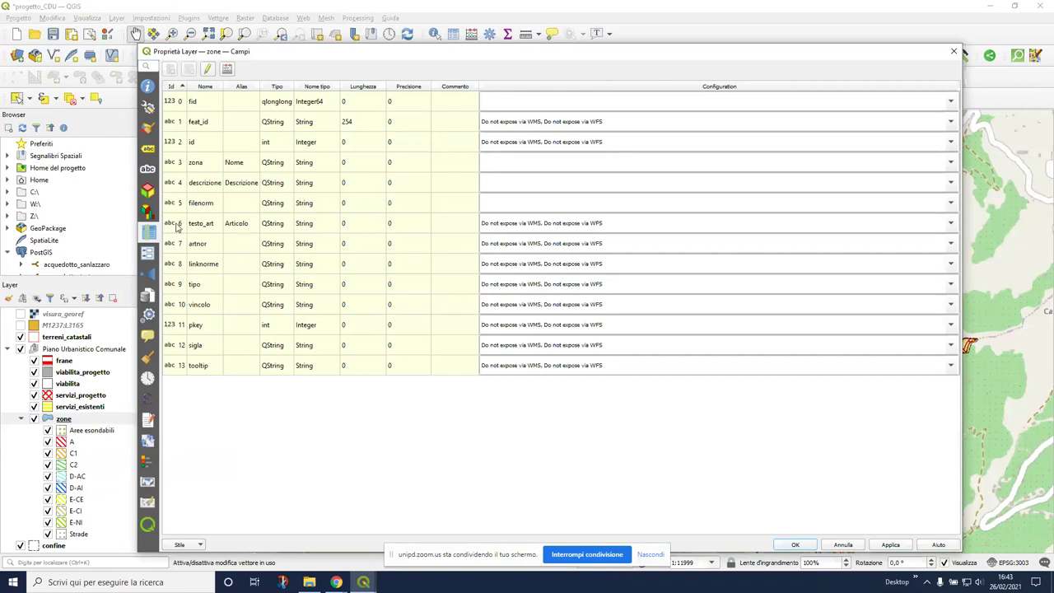
{"action": "left_click", "coordinate": [323, 228]}
{"action": "left_click", "coordinate": [314, 186]}
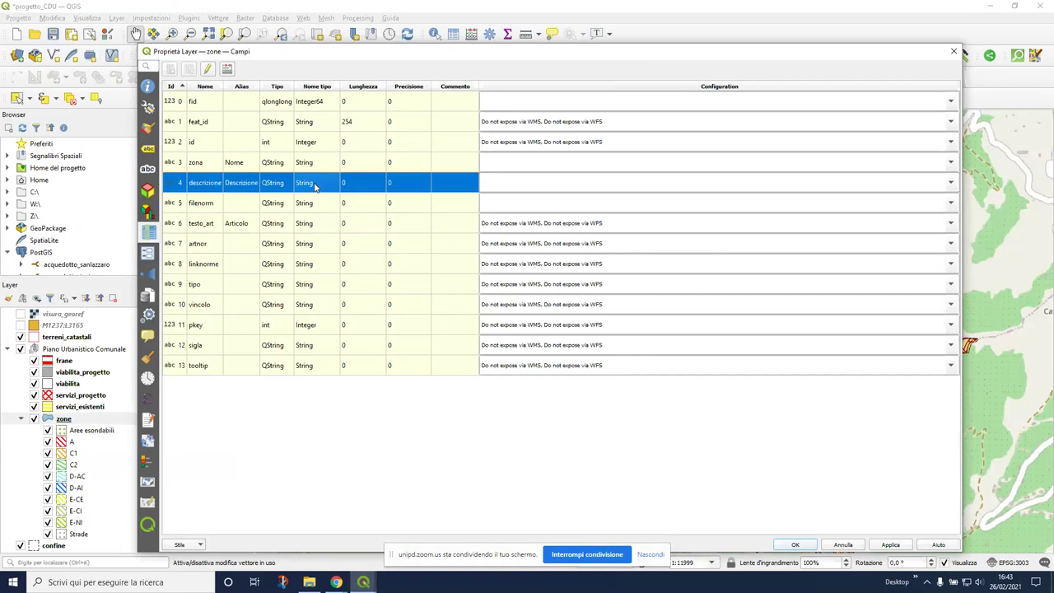
{"action": "left_click", "coordinate": [312, 164]}
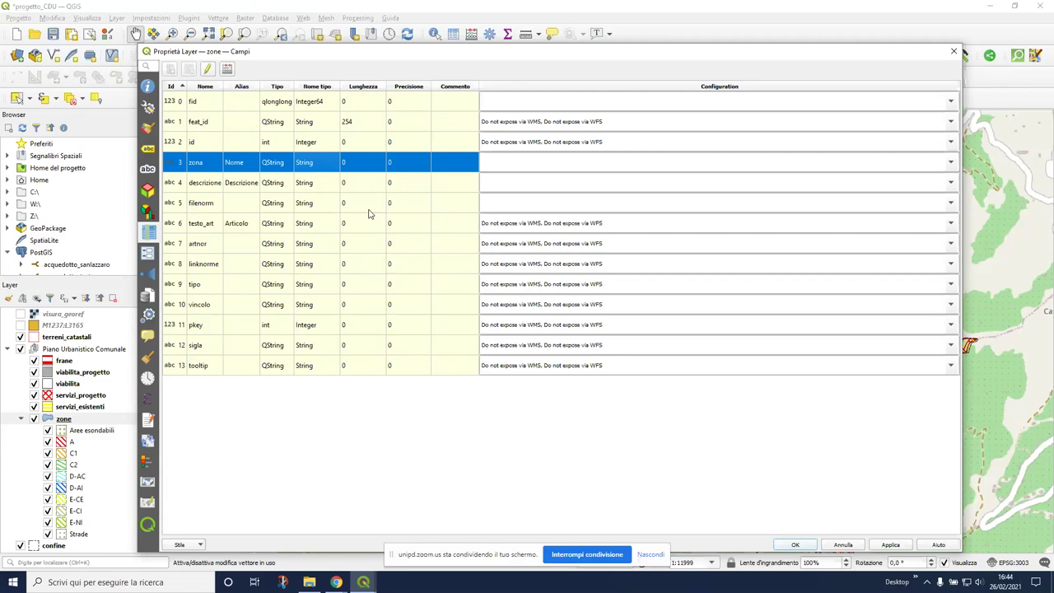
{"action": "left_click", "coordinate": [240, 230]}
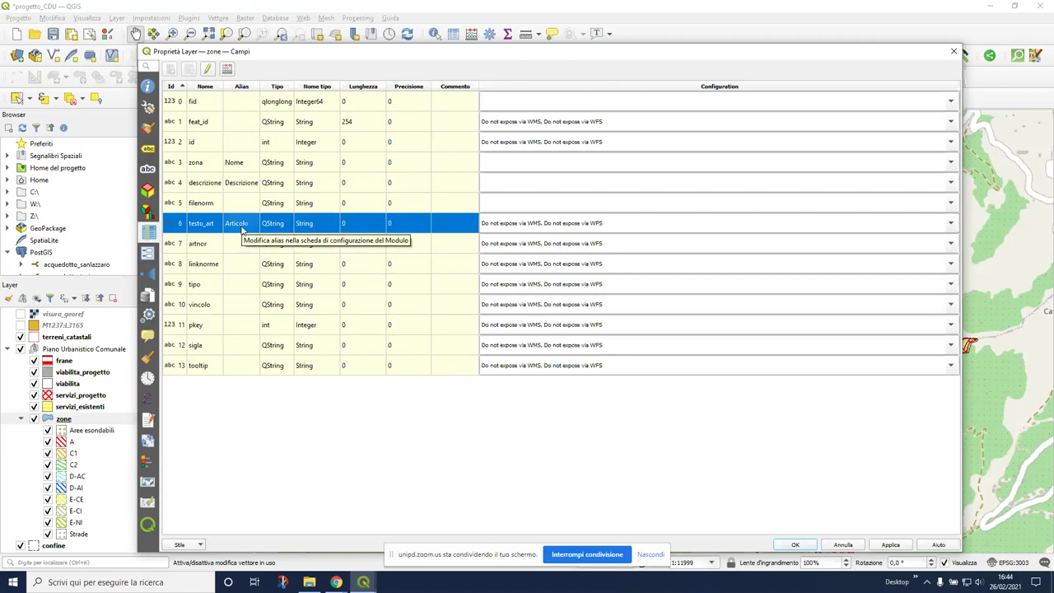
{"action": "left_click", "coordinate": [954, 53]}
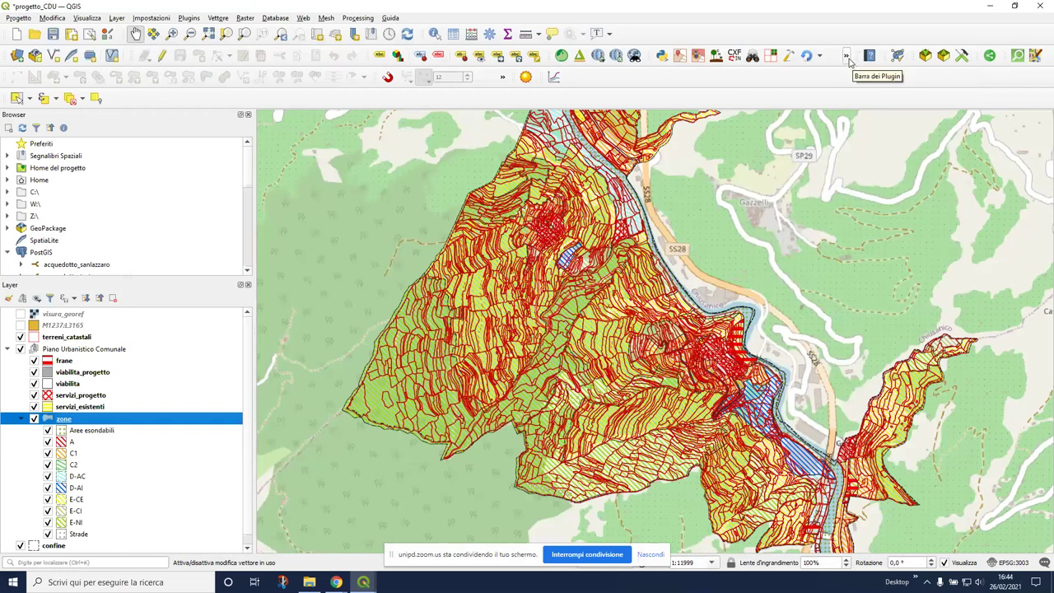
{"action": "left_click", "coordinate": [453, 34]}
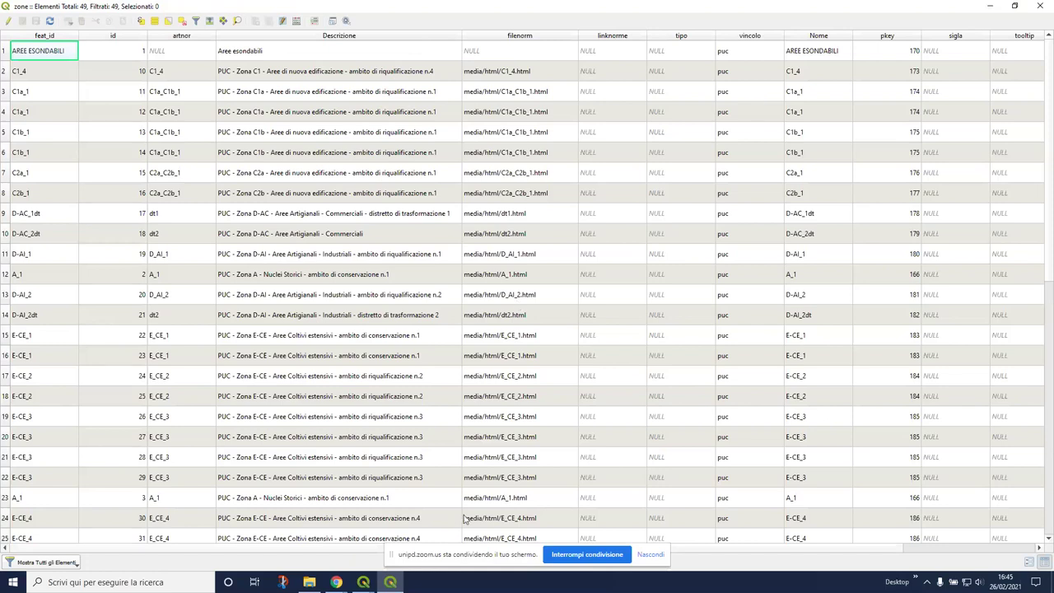
{"action": "left_click_drag", "start_coordinate": [340, 554], "coordinate": [387, 553]}
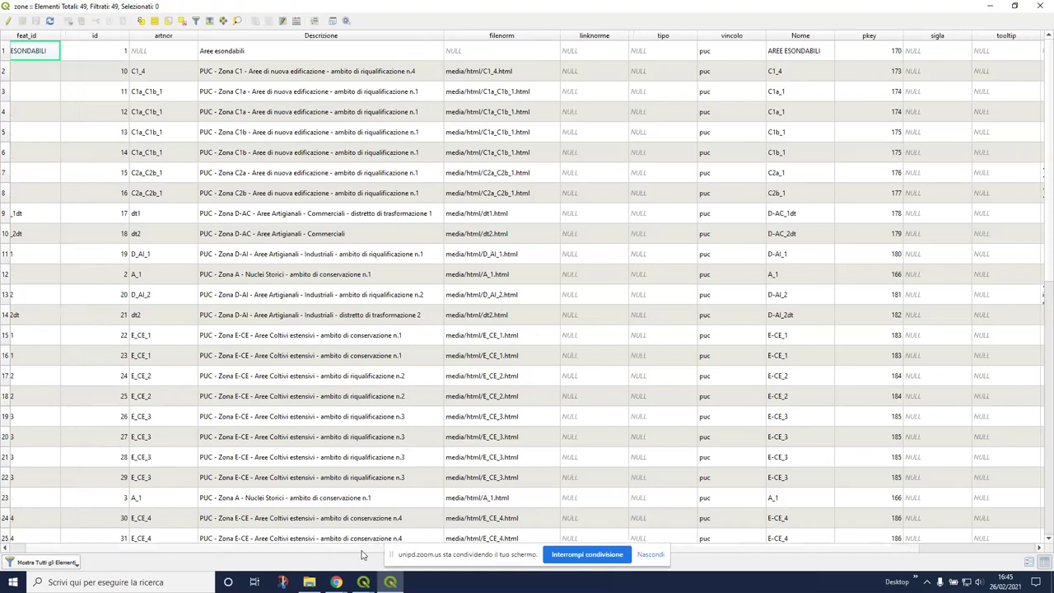
{"action": "scroll", "coordinate": [534, 548], "scroll_direction": "left", "scroll_amount": 2}
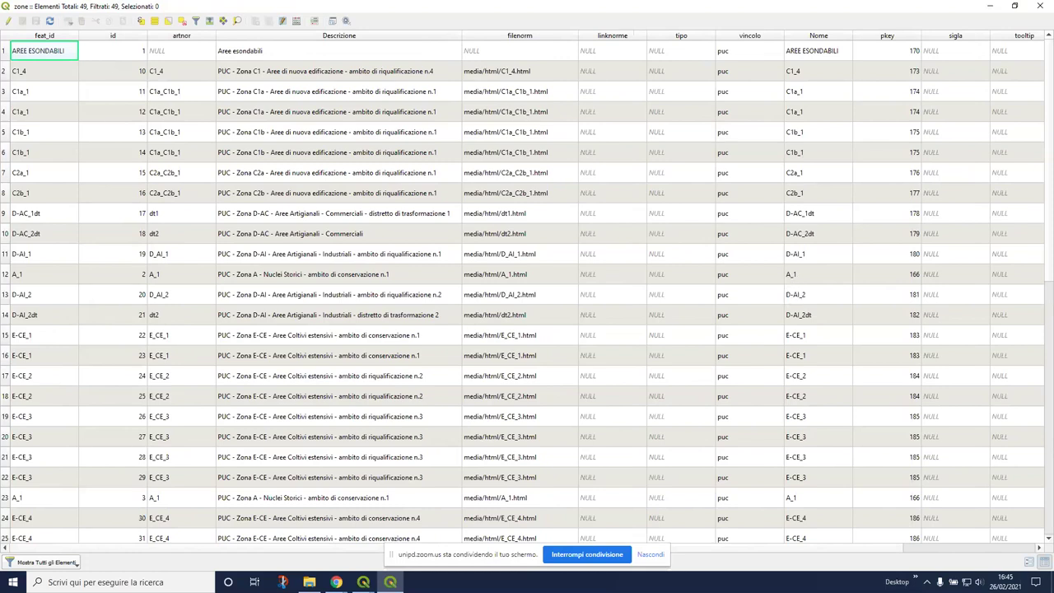
{"action": "left_click", "coordinate": [1041, 13]}
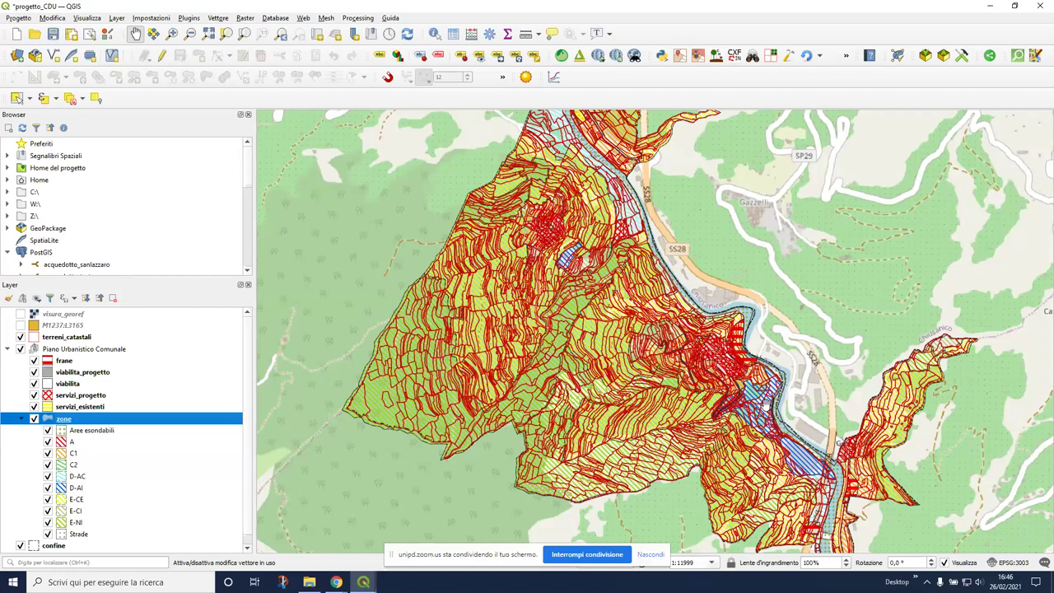
{"action": "right_click", "coordinate": [74, 397]}
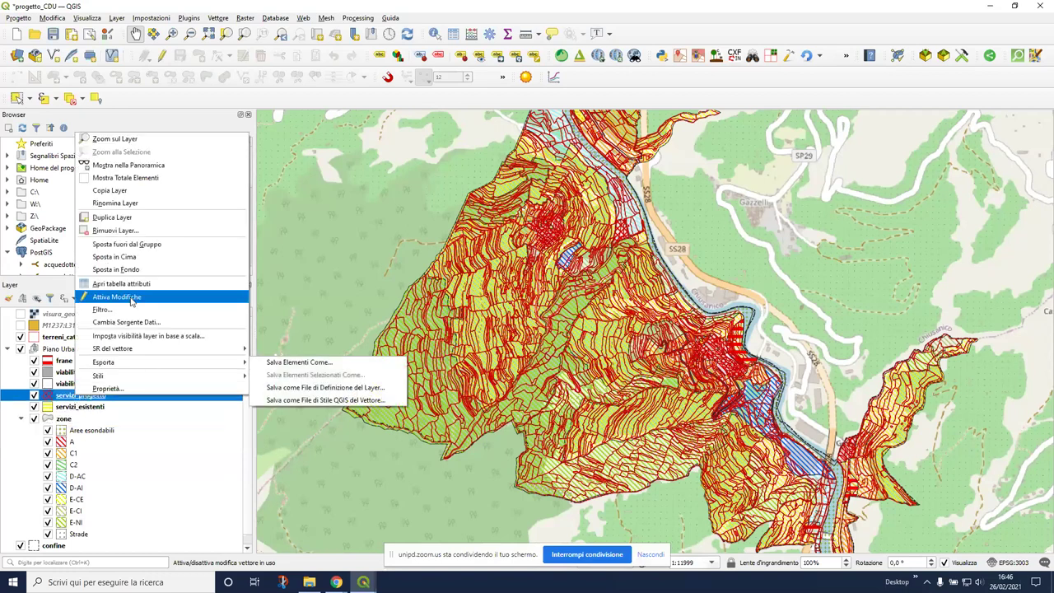
{"action": "left_click", "coordinate": [136, 284]}
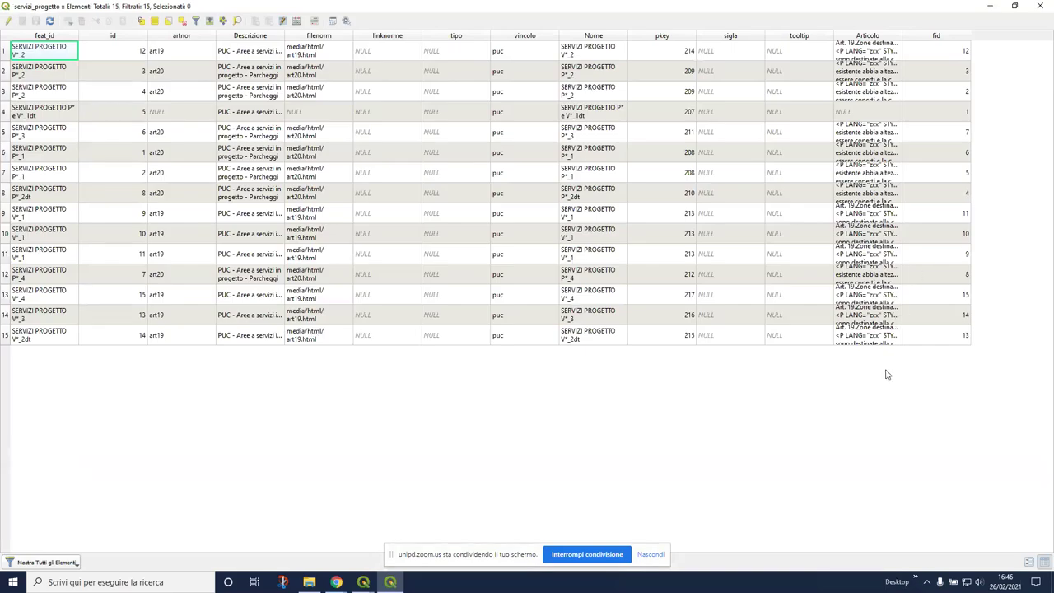
{"action": "left_click_drag", "start_coordinate": [901, 34], "coordinate": [974, 48]}
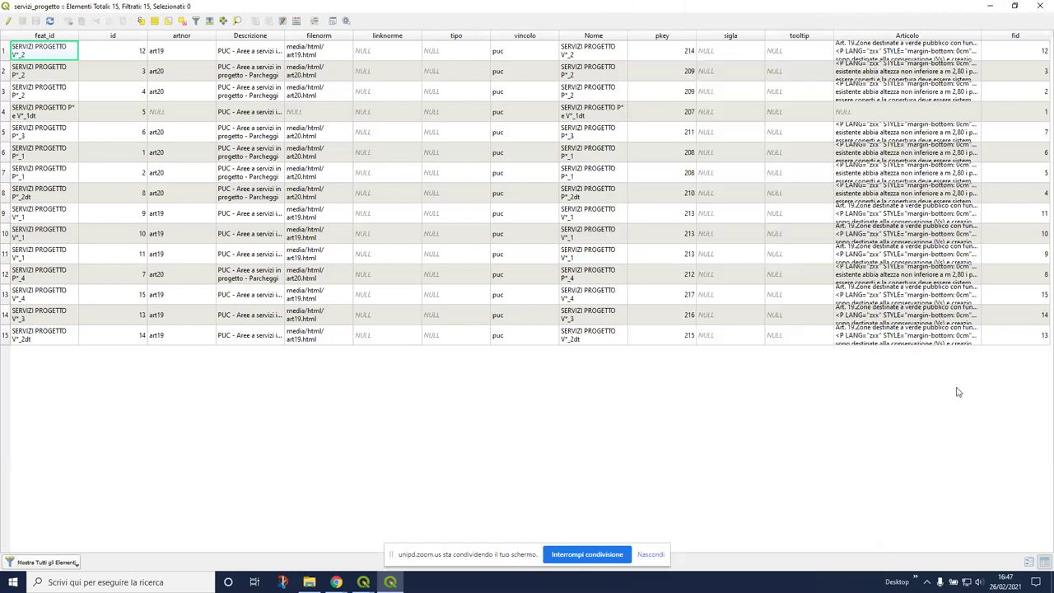
{"action": "left_click", "coordinate": [1042, 7]}
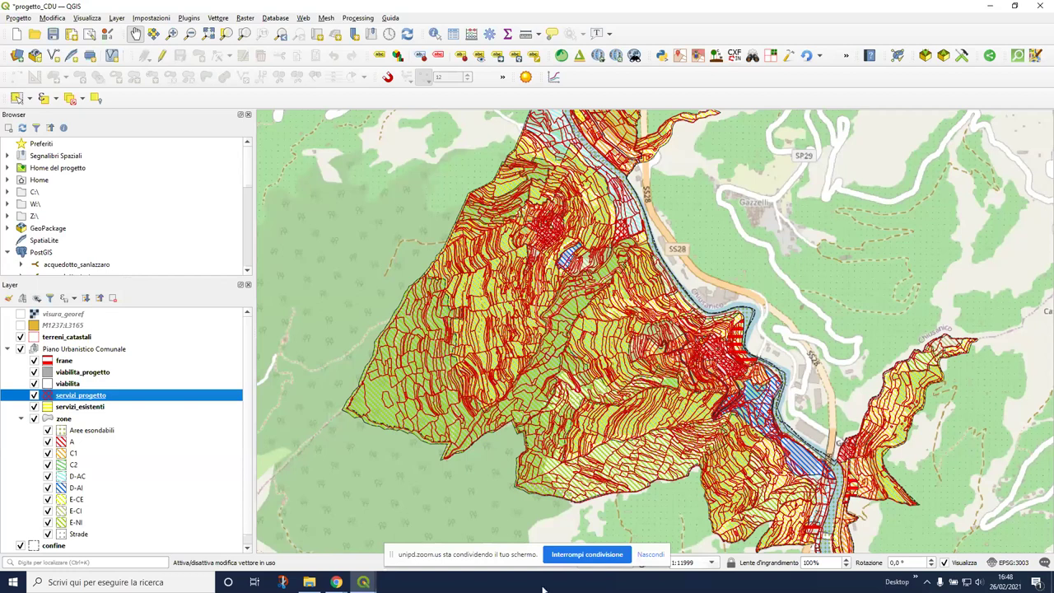
Collapse the 'zone' layer group and launch the CDU Creator plugin.
{"action": "left_click", "coordinate": [21, 419]}
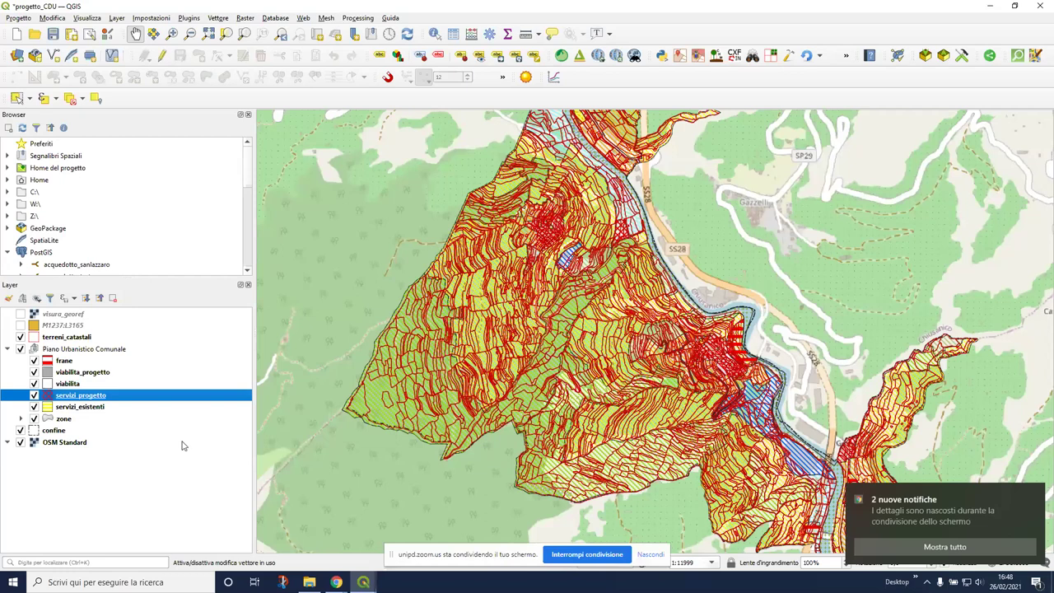
{"action": "left_click", "coordinate": [679, 56]}
Move the CDU Creator dialog right to uncover the map, then hide it.
{"action": "left_click_drag", "start_coordinate": [551, 124], "coordinate": [576, 163]}
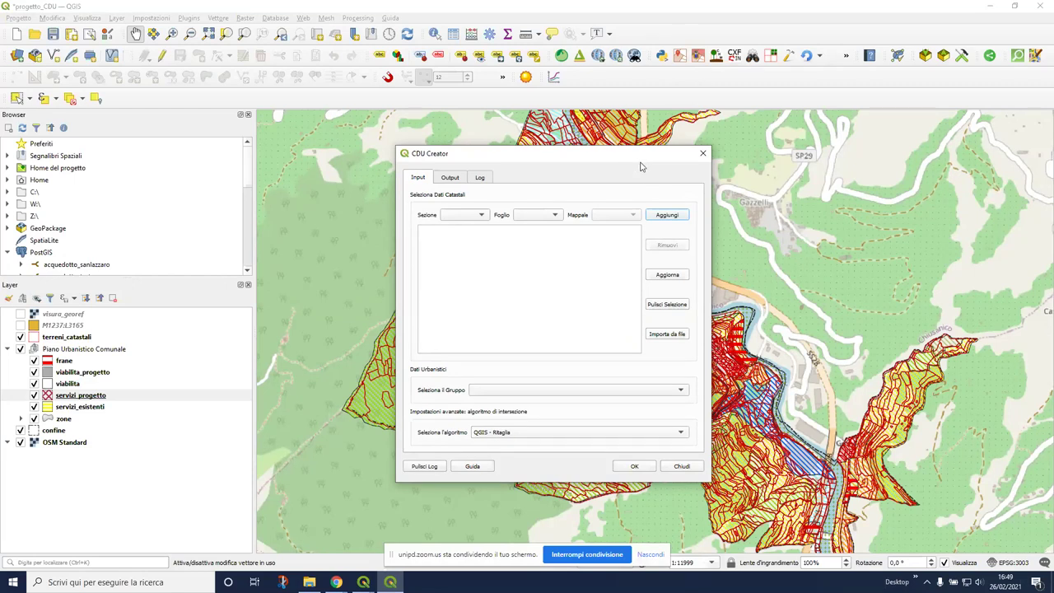
{"action": "left_click_drag", "start_coordinate": [642, 161], "coordinate": [938, 145]}
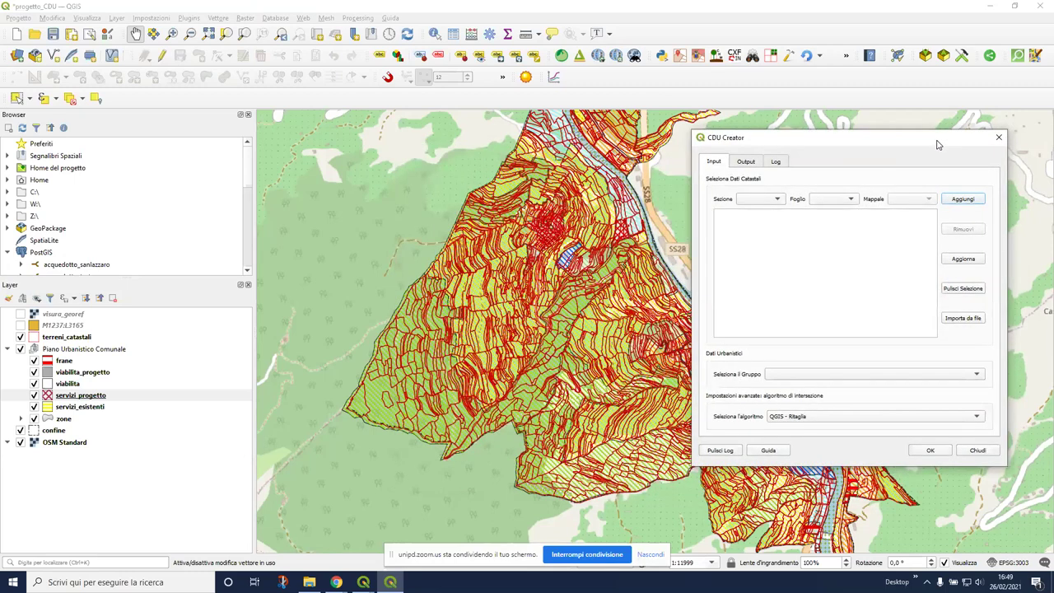
{"action": "left_click", "coordinate": [16, 99]}
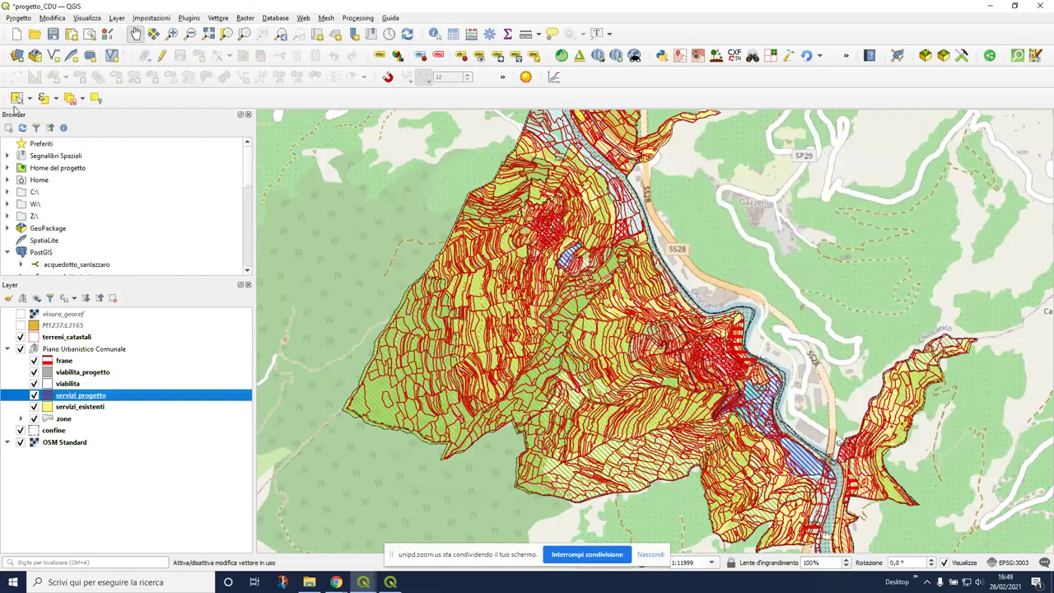
Dock the selection tools, box-select 108 terreni_catastali parcels, and restore CDU Creator.
{"action": "left_click_drag", "start_coordinate": [14, 100], "coordinate": [690, 48]}
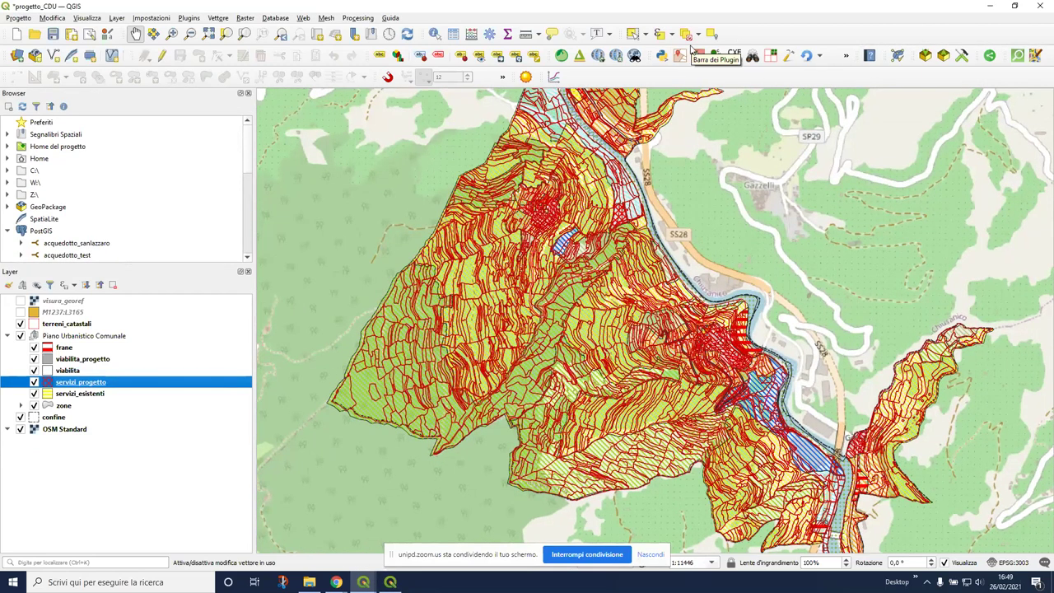
{"action": "left_click", "coordinate": [632, 33]}
{"action": "left_click", "coordinate": [504, 404]}
{"action": "left_click_drag", "start_coordinate": [527, 399], "coordinate": [481, 320]}
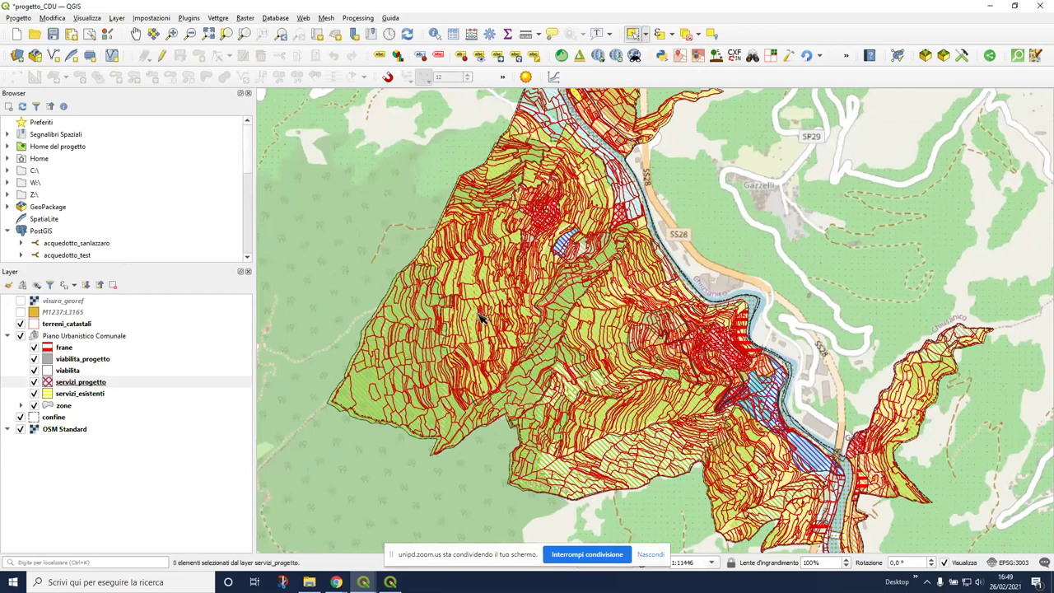
{"action": "left_click", "coordinate": [112, 325]}
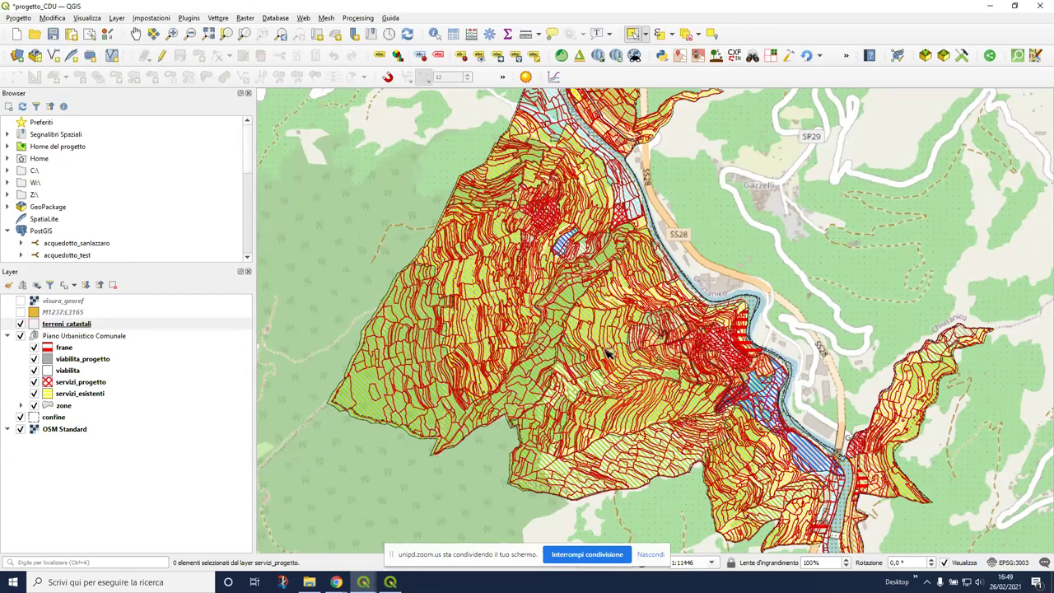
{"action": "left_click_drag", "start_coordinate": [606, 353], "coordinate": [605, 356]}
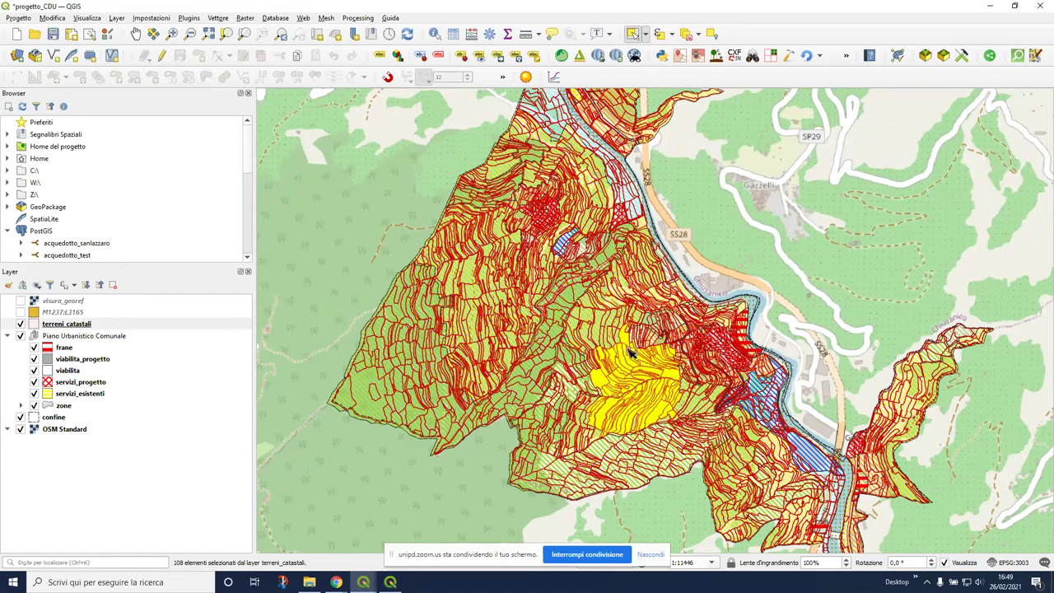
{"action": "left_click", "coordinate": [398, 584]}
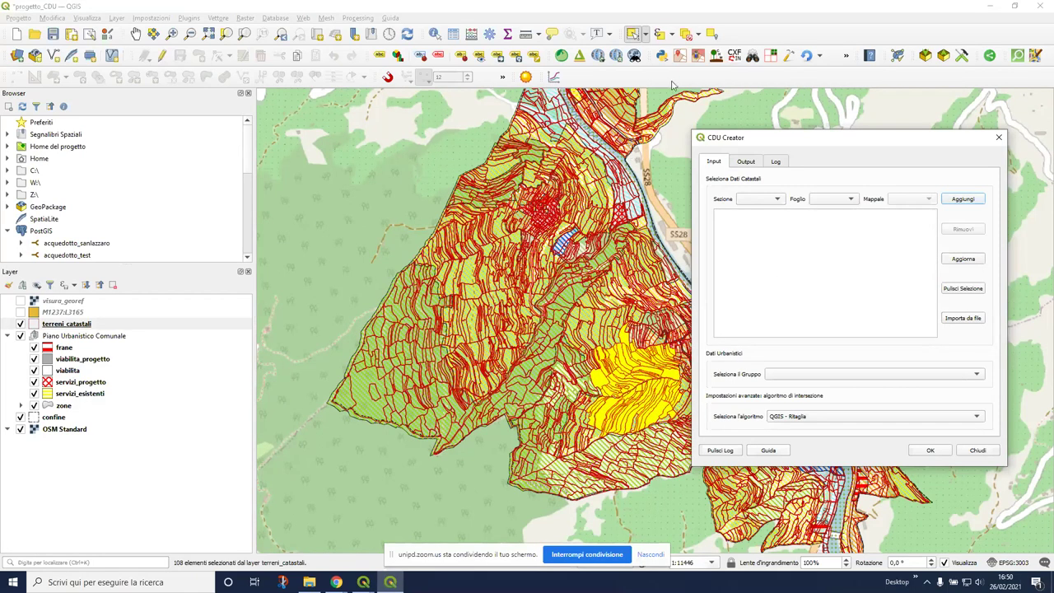
Move CDU Creator left and add the selected Sezione C, Foglio 0003 parcels.
{"action": "left_click_drag", "start_coordinate": [858, 144], "coordinate": [355, 142]}
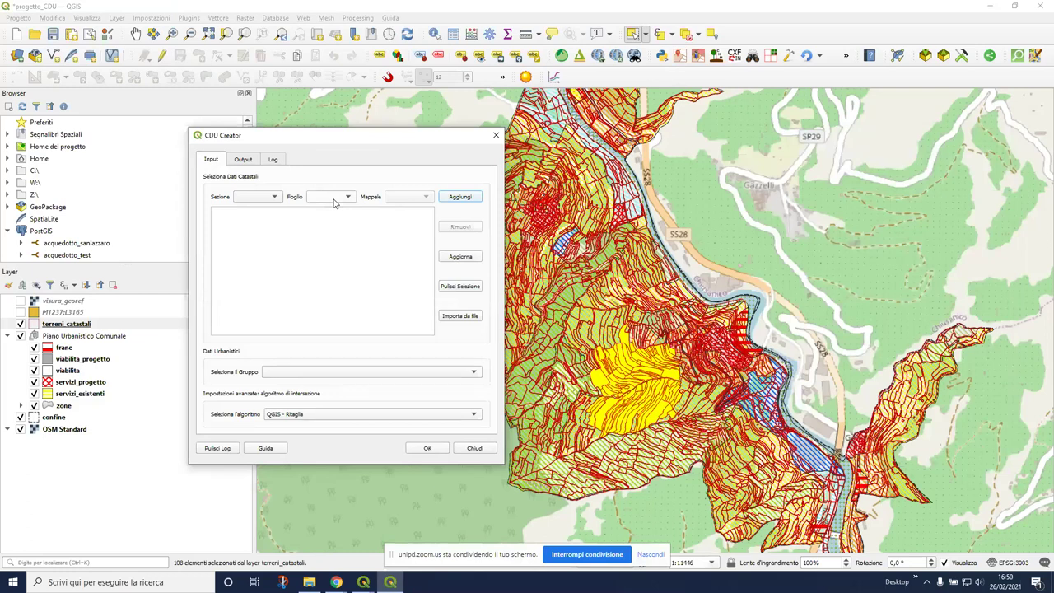
{"action": "left_click_drag", "start_coordinate": [450, 144], "coordinate": [410, 139]}
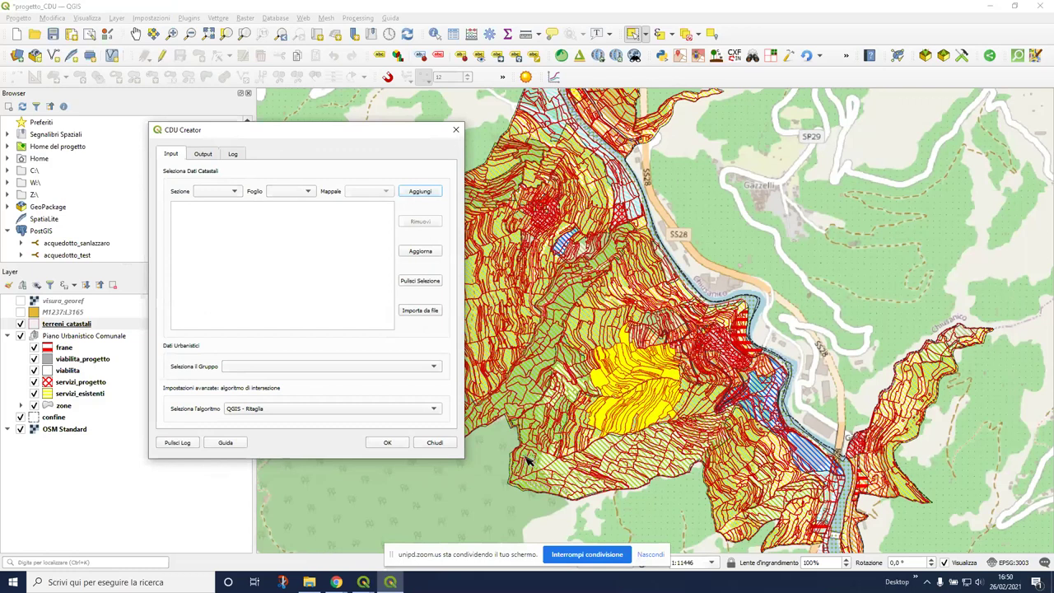
{"action": "left_click", "coordinate": [423, 192]}
{"action": "left_click", "coordinate": [428, 255]}
Refresh and review the Sezione C, Foglio 0003 parcel list, then clear the map selection.
{"action": "left_click", "coordinate": [421, 251]}
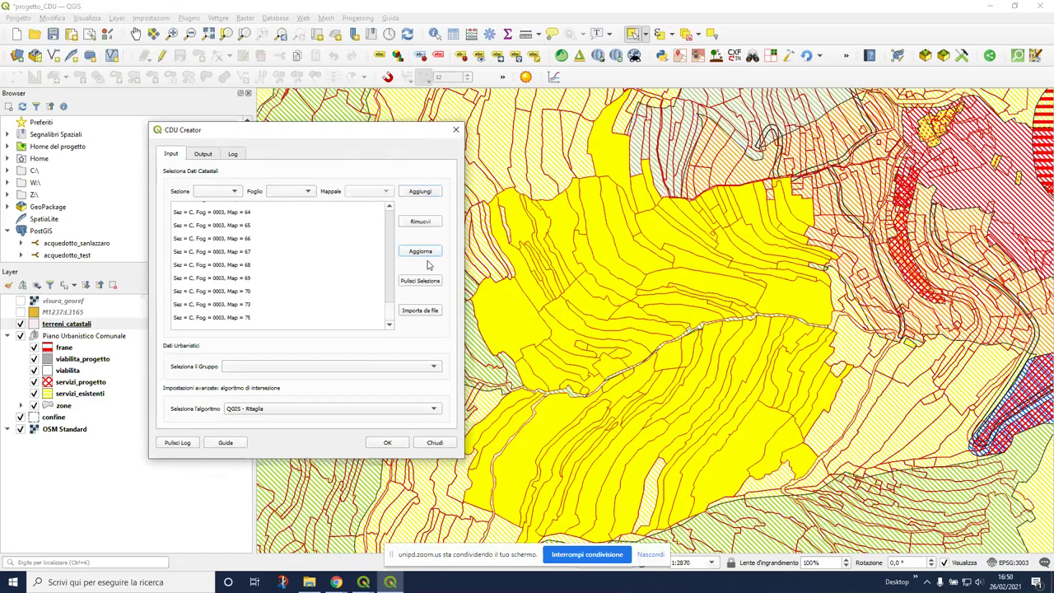
{"action": "scroll", "coordinate": [219, 303], "scroll_direction": "up", "scroll_amount": 7}
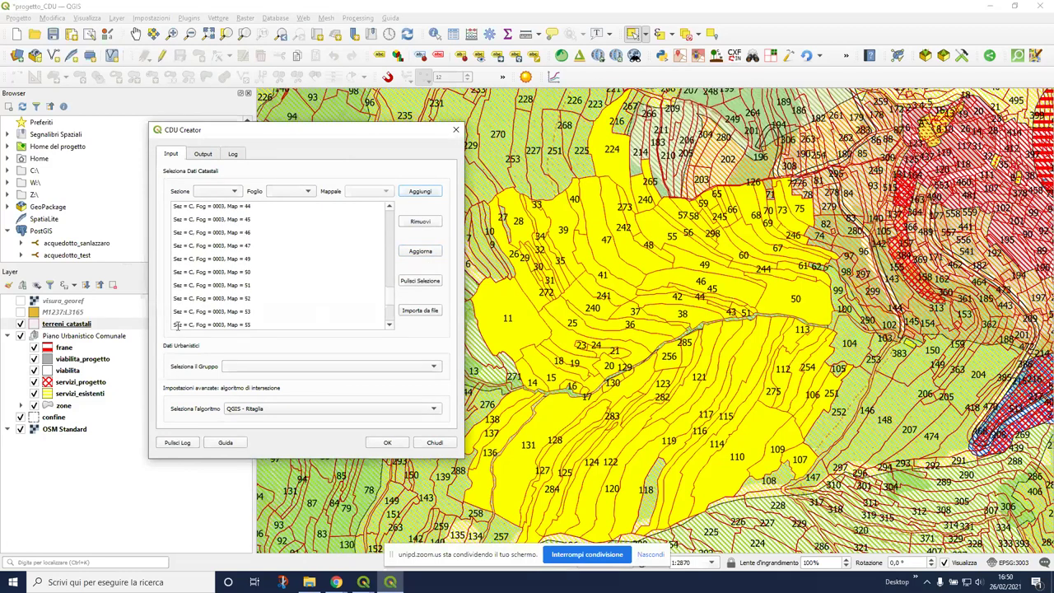
{"action": "scroll", "coordinate": [219, 303], "scroll_direction": "up", "scroll_amount": 10}
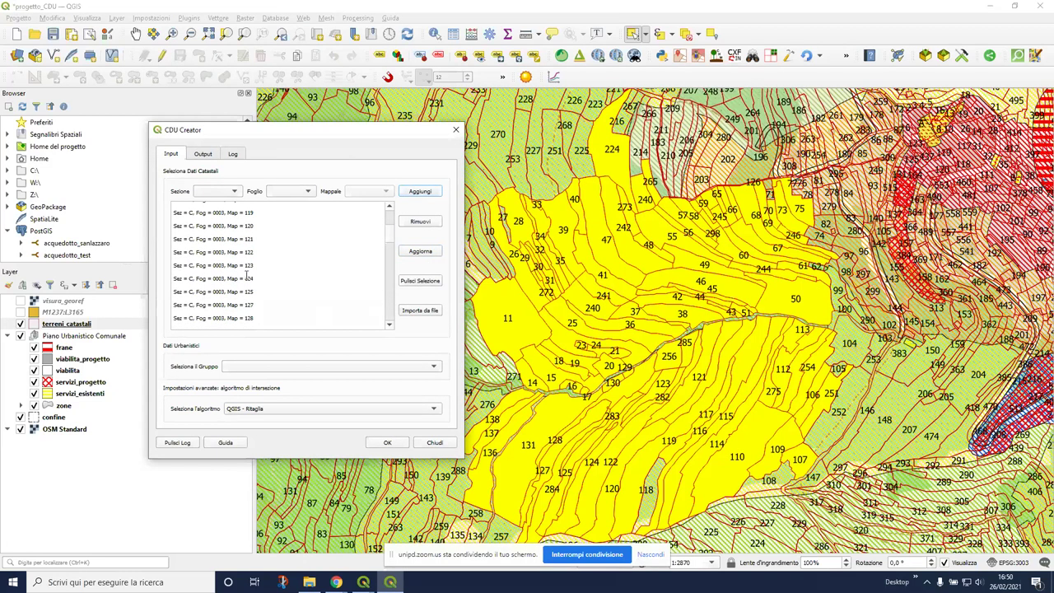
{"action": "scroll", "coordinate": [294, 271], "scroll_direction": "down", "scroll_amount": 5}
{"action": "scroll", "coordinate": [295, 272], "scroll_direction": "down", "scroll_amount": 10}
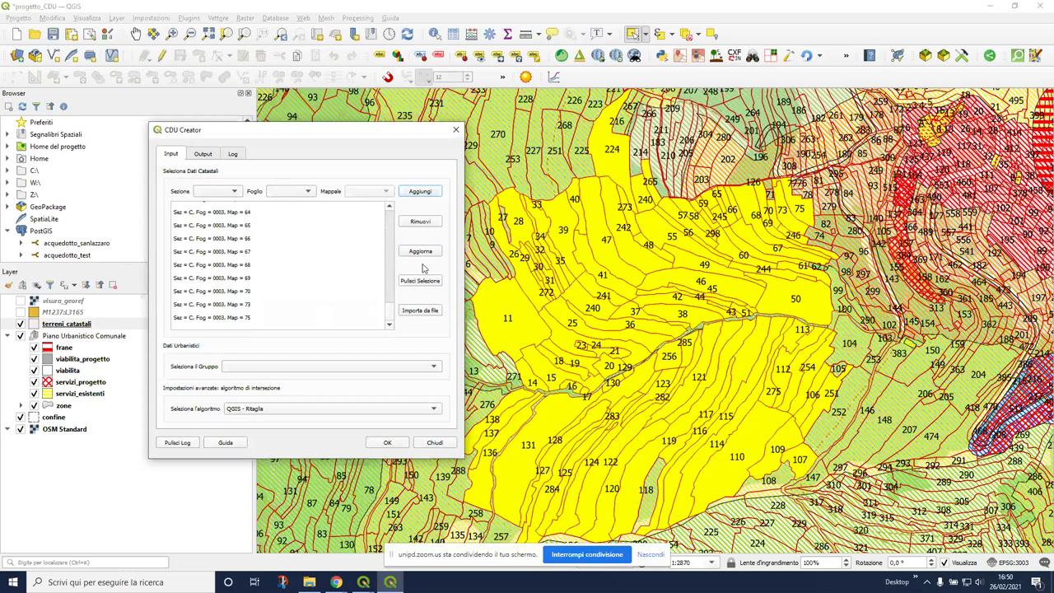
{"action": "left_click", "coordinate": [688, 38]}
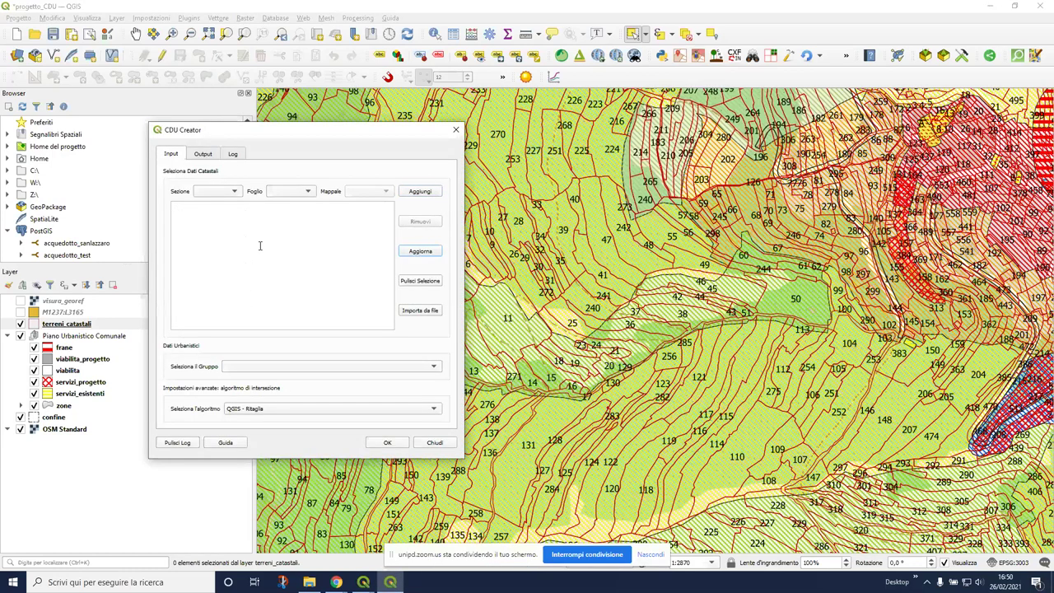
{"action": "left_click_drag", "start_coordinate": [343, 135], "coordinate": [469, 153]}
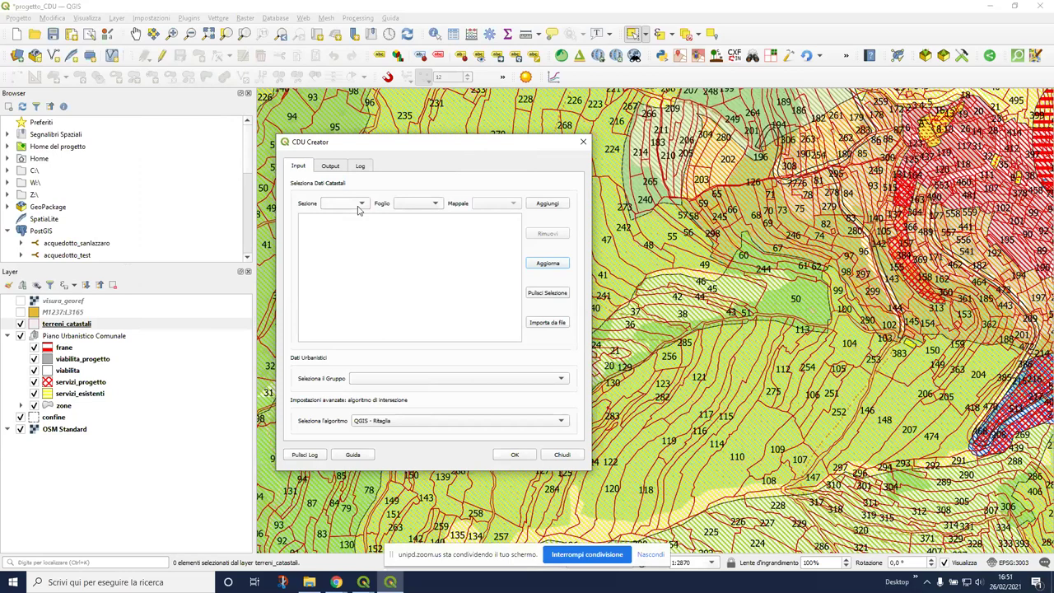
Choose Sezione A, Foglio 0002, Mappale 115 in CDU Creator and add it to the list.
{"action": "left_click", "coordinate": [358, 207]}
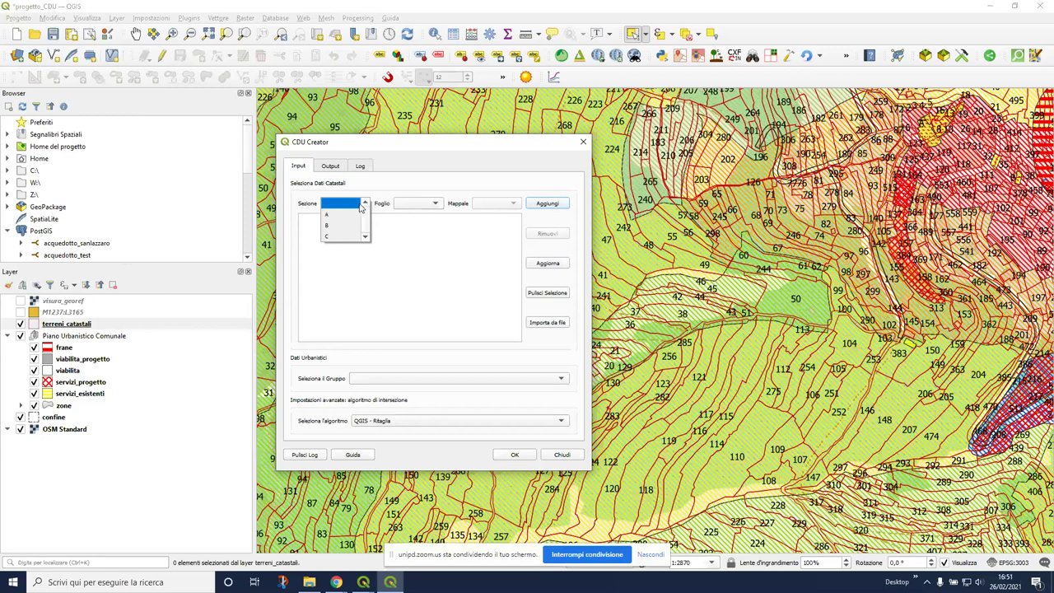
{"action": "left_click", "coordinate": [354, 214]}
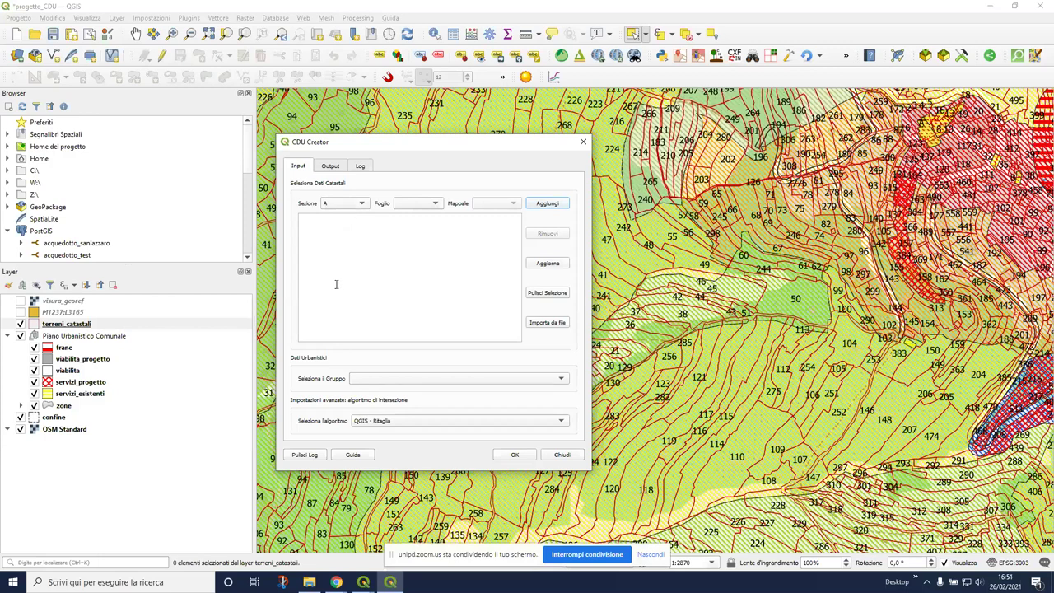
{"action": "left_click", "coordinate": [426, 207]}
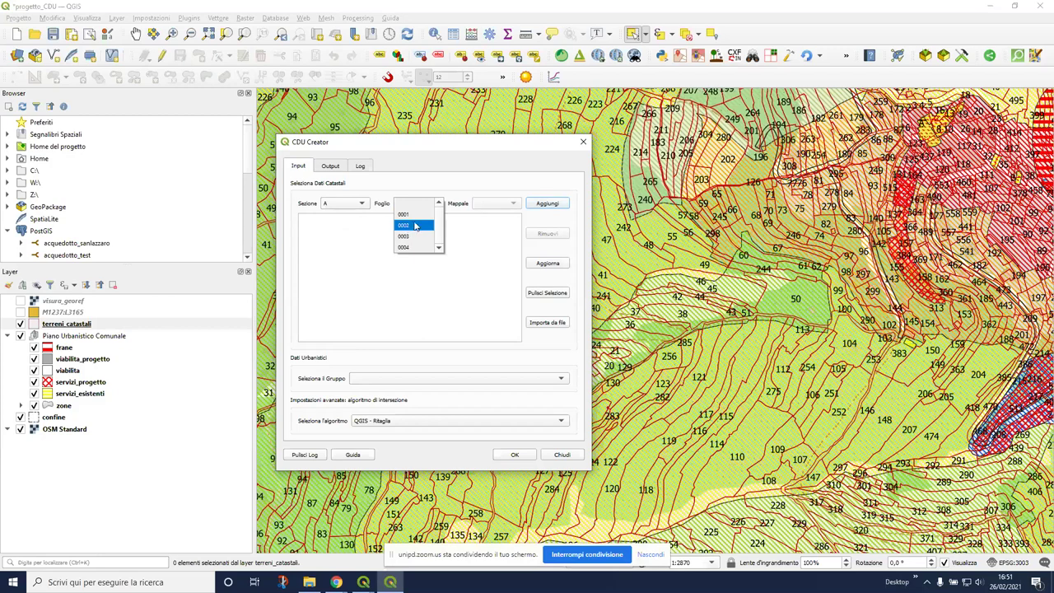
{"action": "left_click", "coordinate": [416, 228]}
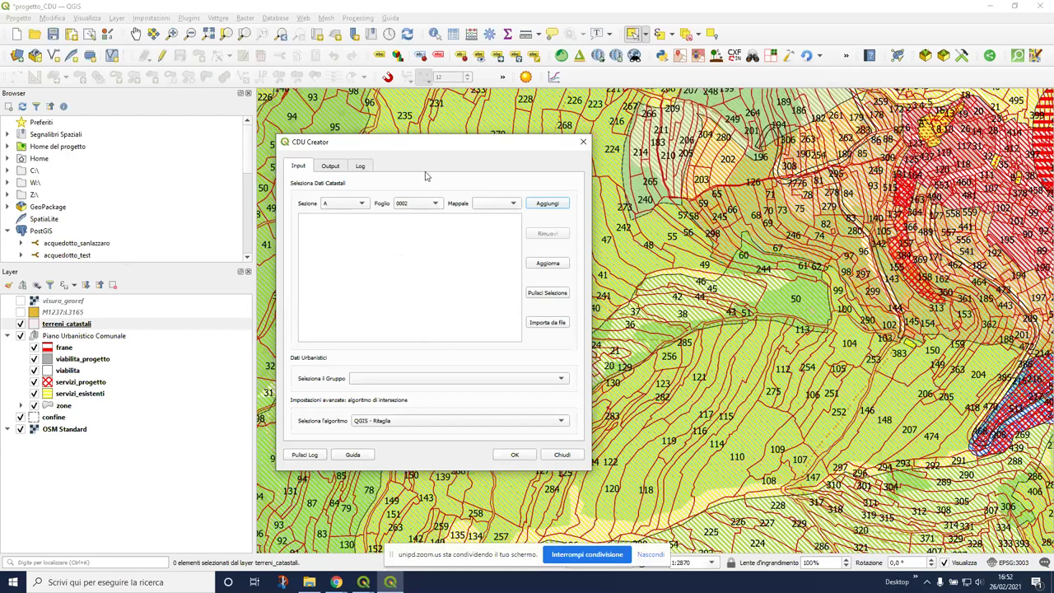
{"action": "left_click", "coordinate": [504, 210]}
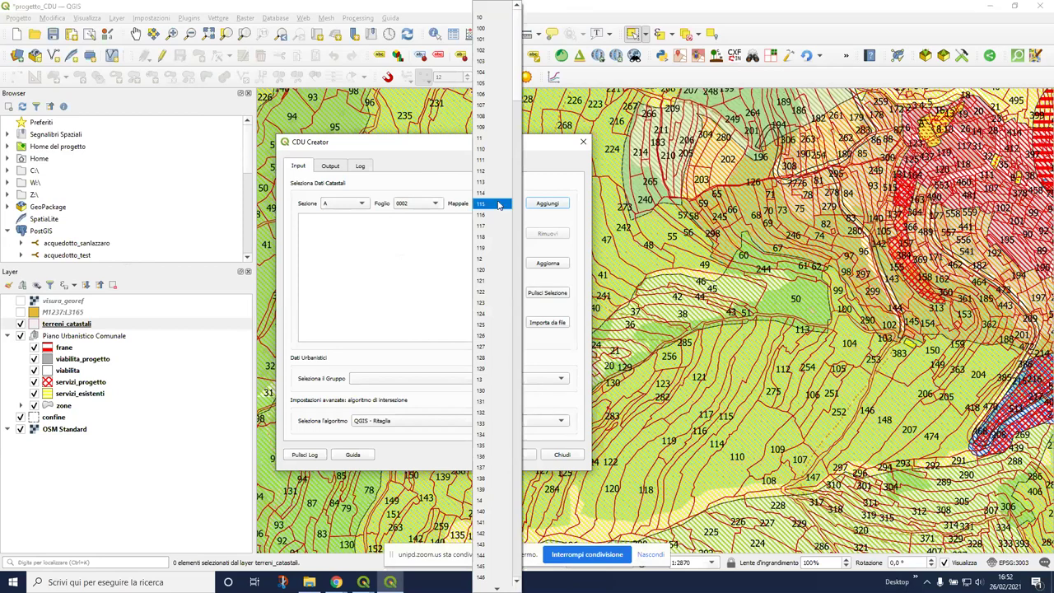
{"action": "left_click", "coordinate": [502, 204]}
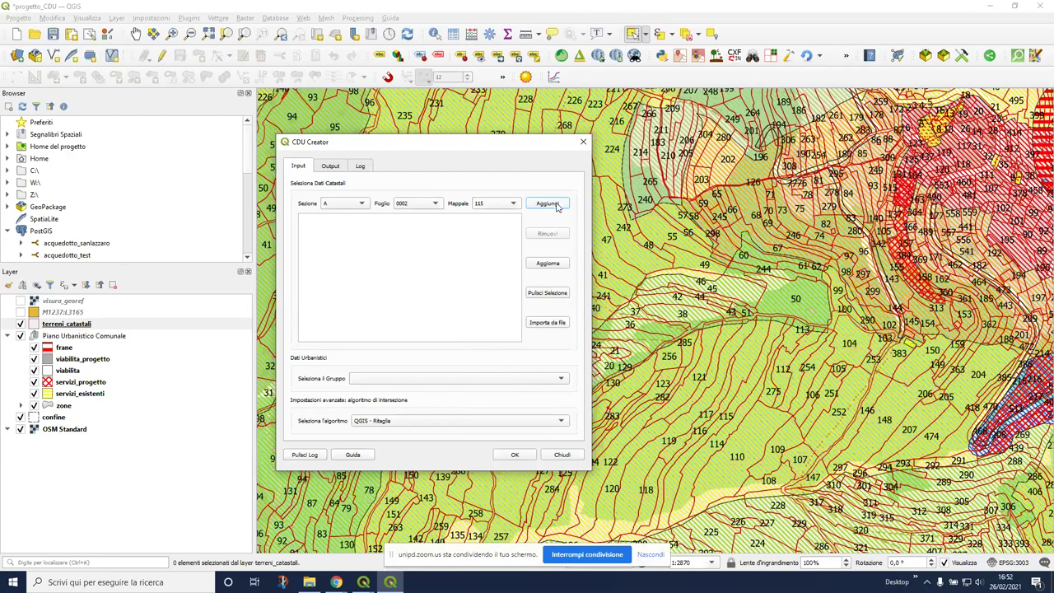
{"action": "left_click", "coordinate": [549, 204]}
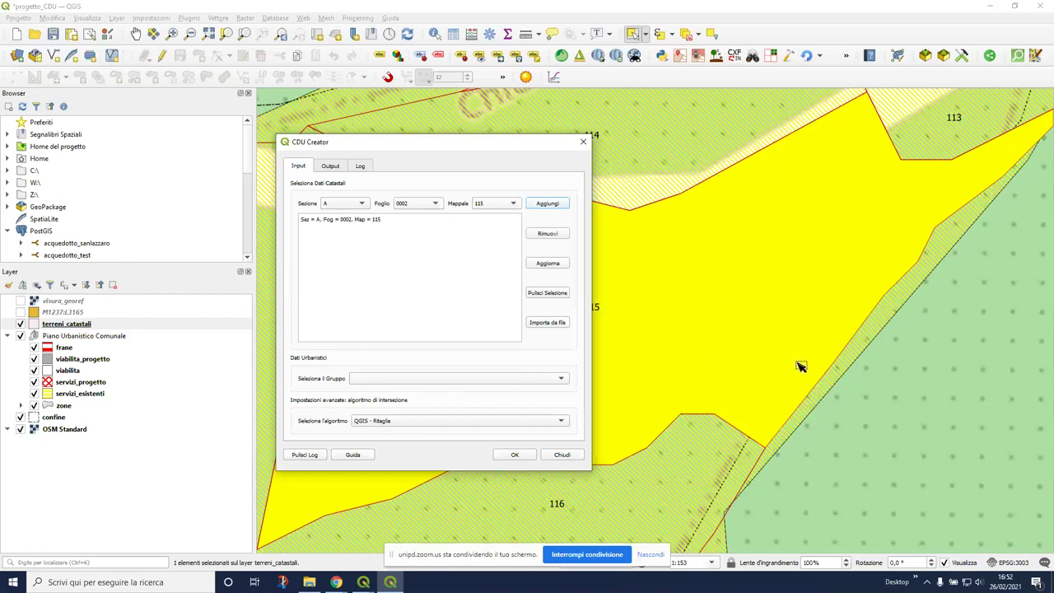
Inspect the parcel 115 entry in the CDU Creator list.
{"action": "left_click_drag", "start_coordinate": [533, 144], "coordinate": [511, 137]}
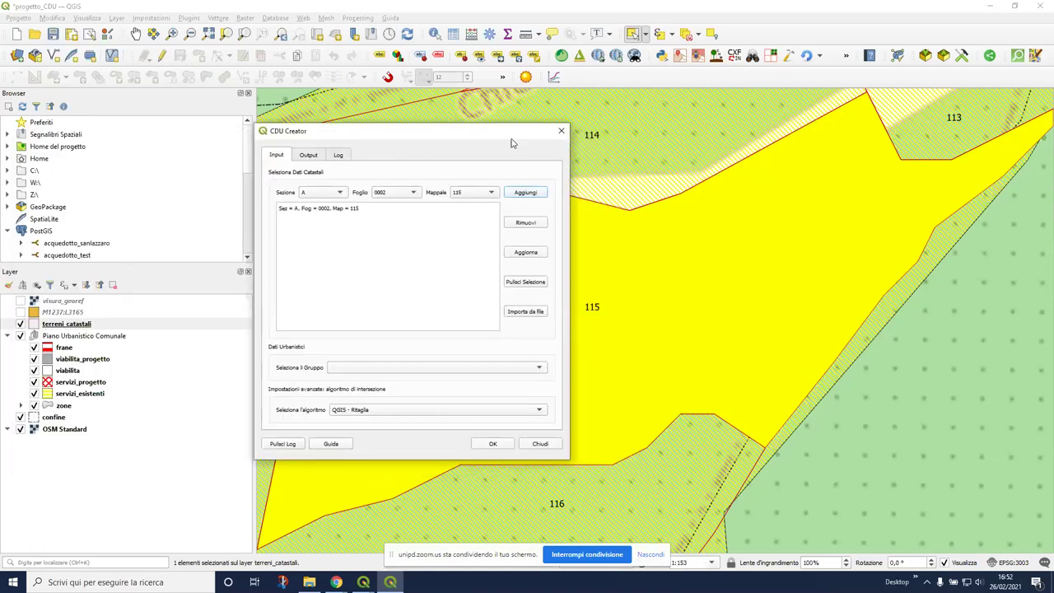
{"action": "left_click", "coordinate": [379, 210]}
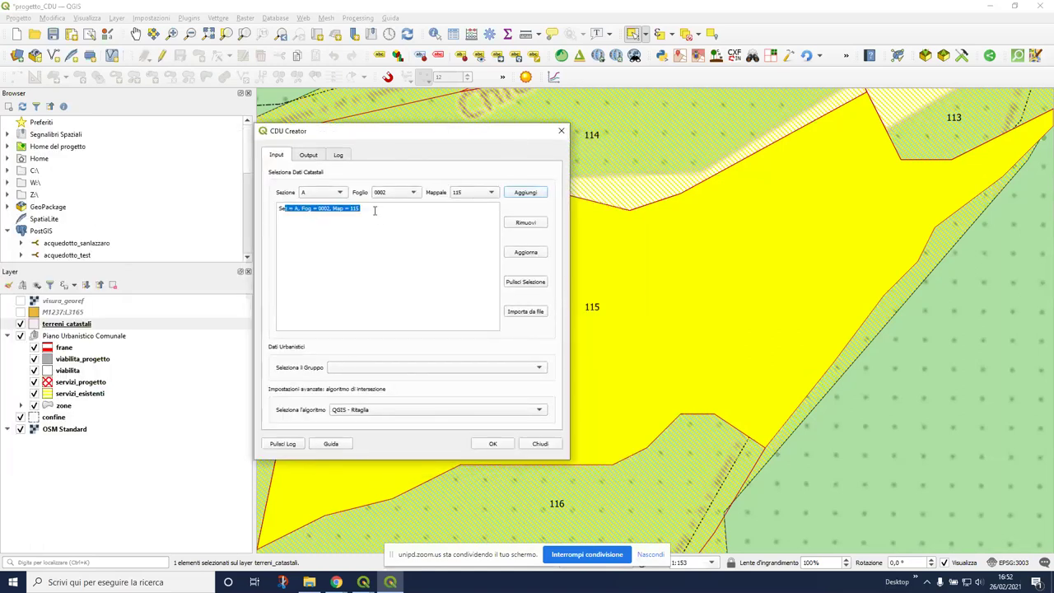
{"action": "left_click", "coordinate": [289, 217]}
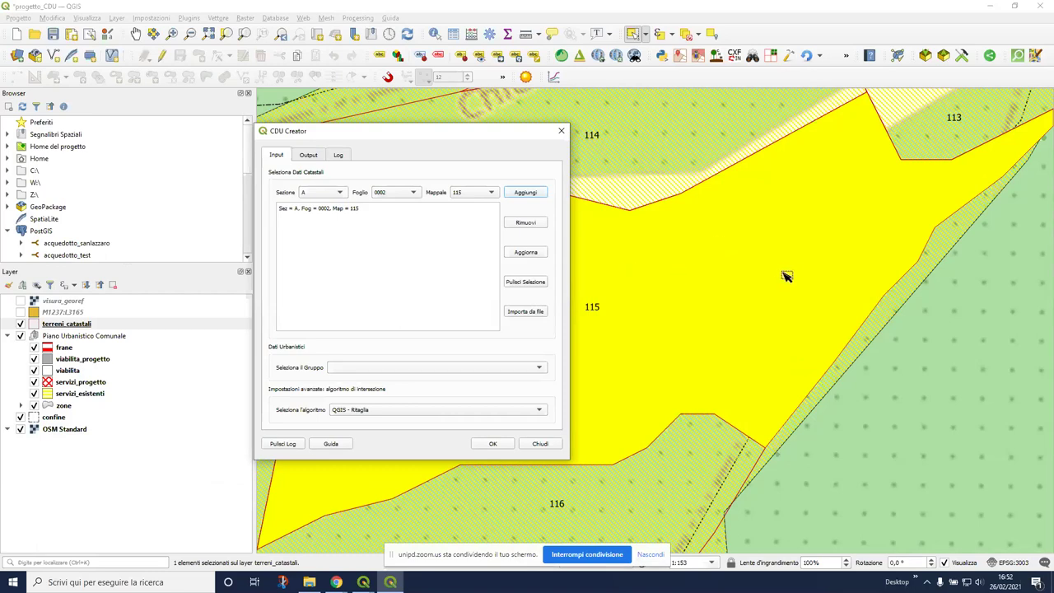
{"action": "scroll", "coordinate": [795, 272], "scroll_direction": "down", "scroll_amount": 1}
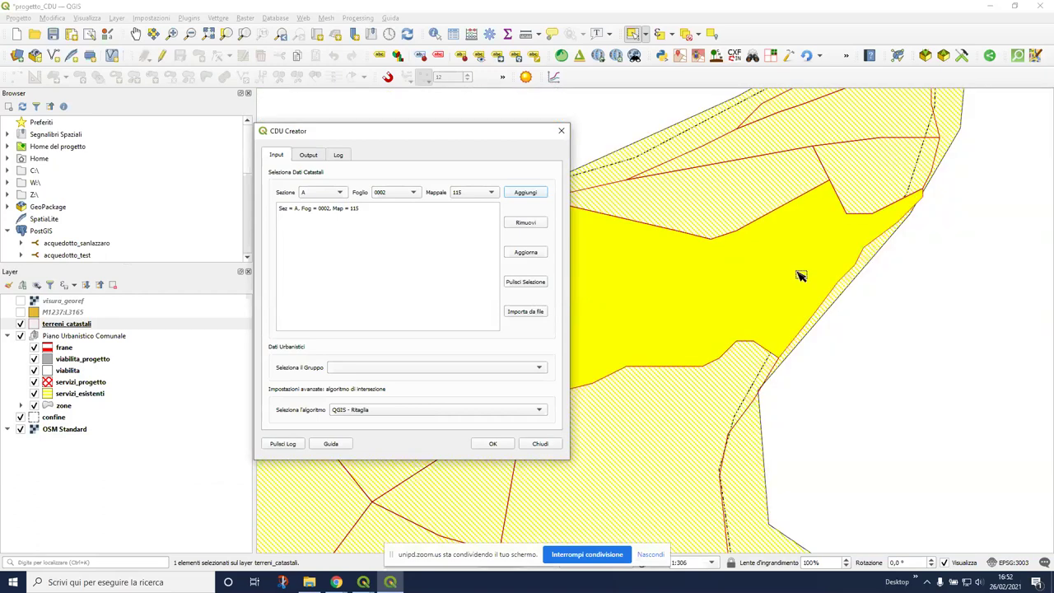
{"action": "scroll", "coordinate": [797, 275], "scroll_direction": "down", "scroll_amount": 1}
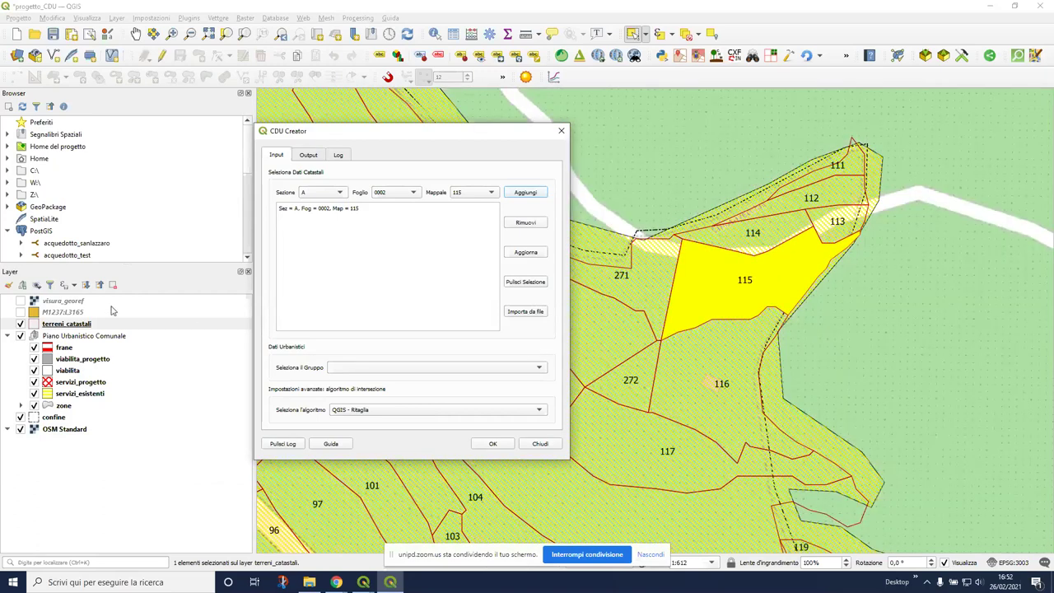
Add parcels 114 and 116 to the map selection and refresh the CDU Creator list.
{"action": "left_click", "coordinate": [758, 236]}
{"action": "left_click", "coordinate": [758, 237], "text": "ctrl"}
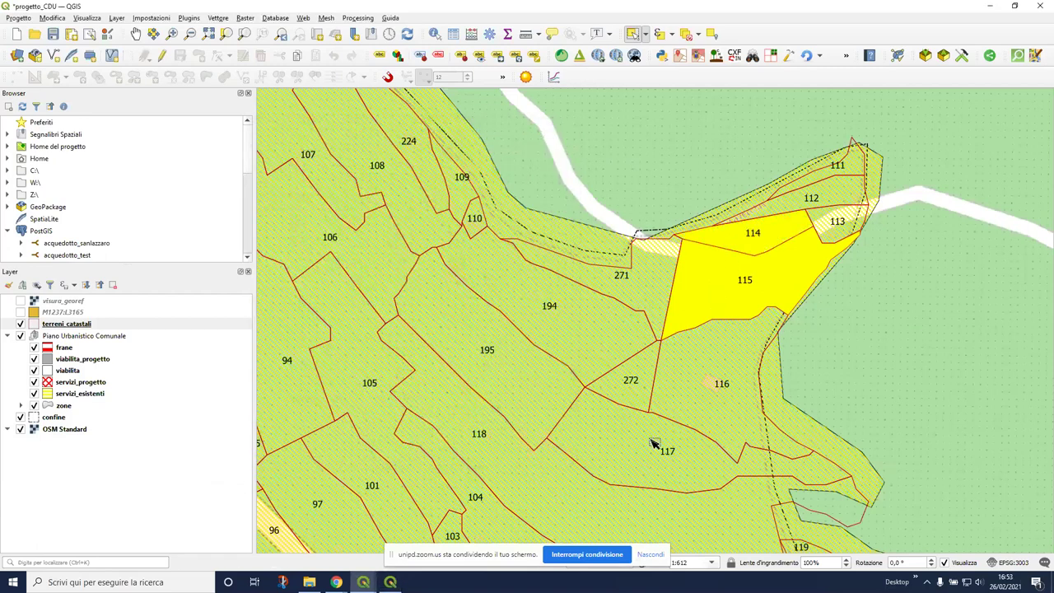
{"action": "left_click", "coordinate": [706, 370], "text": "ctrl"}
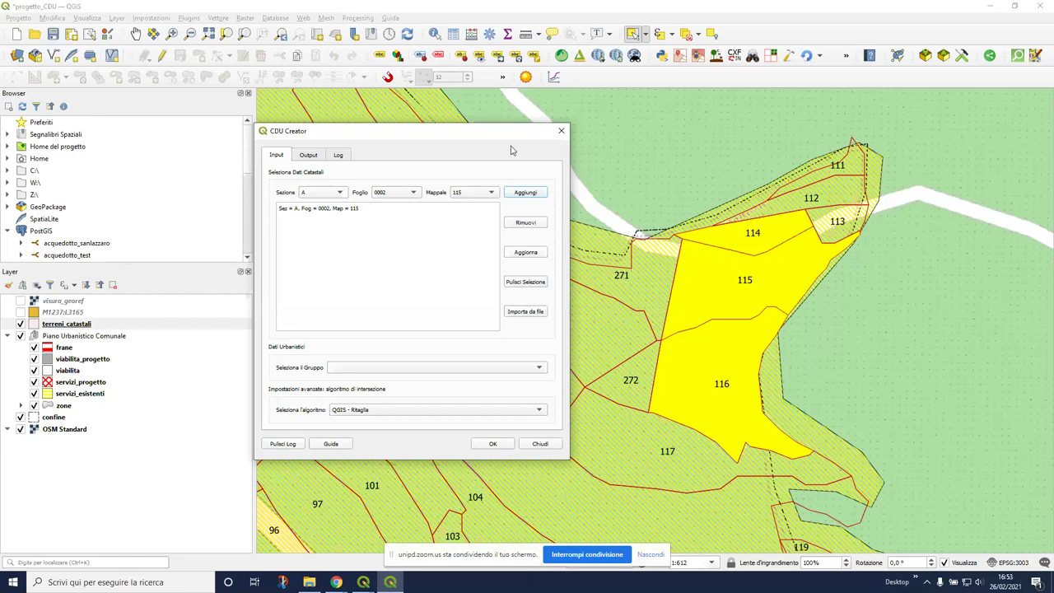
{"action": "left_click_drag", "start_coordinate": [513, 137], "coordinate": [620, 146]}
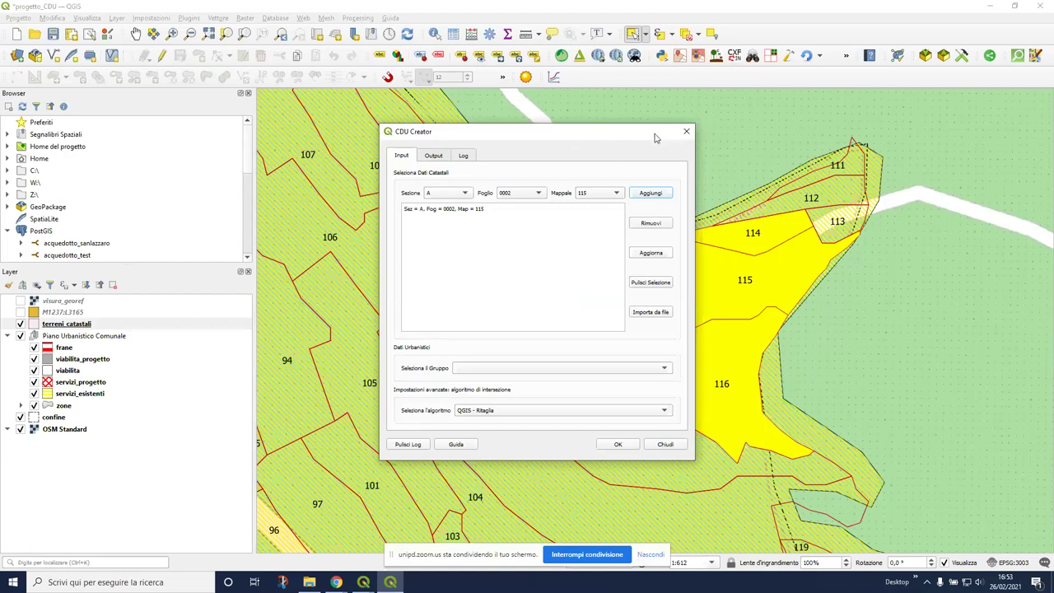
{"action": "left_click_drag", "start_coordinate": [652, 137], "coordinate": [505, 150]}
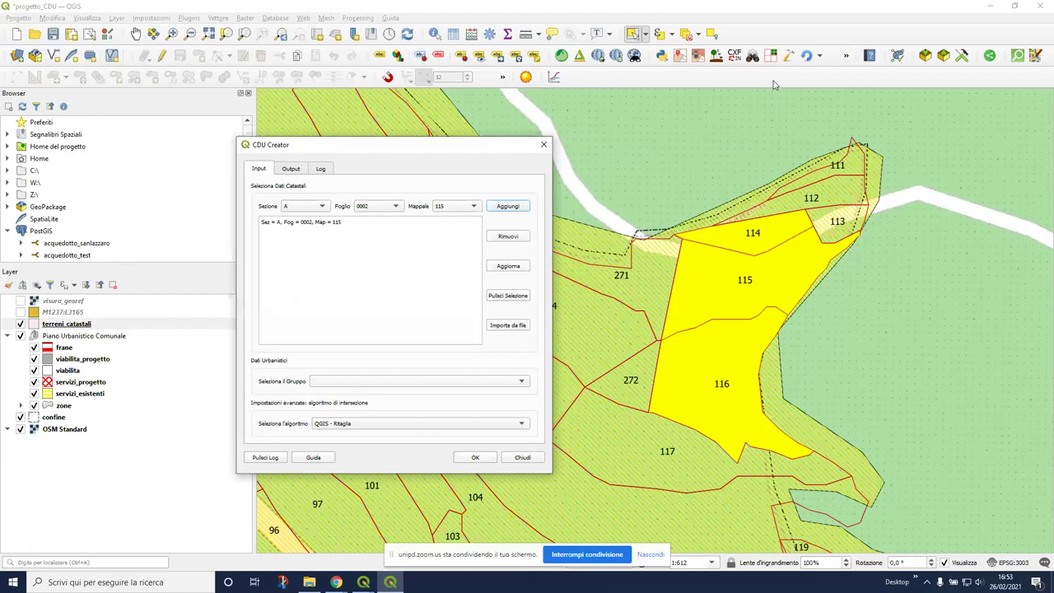
{"action": "left_click", "coordinate": [515, 268]}
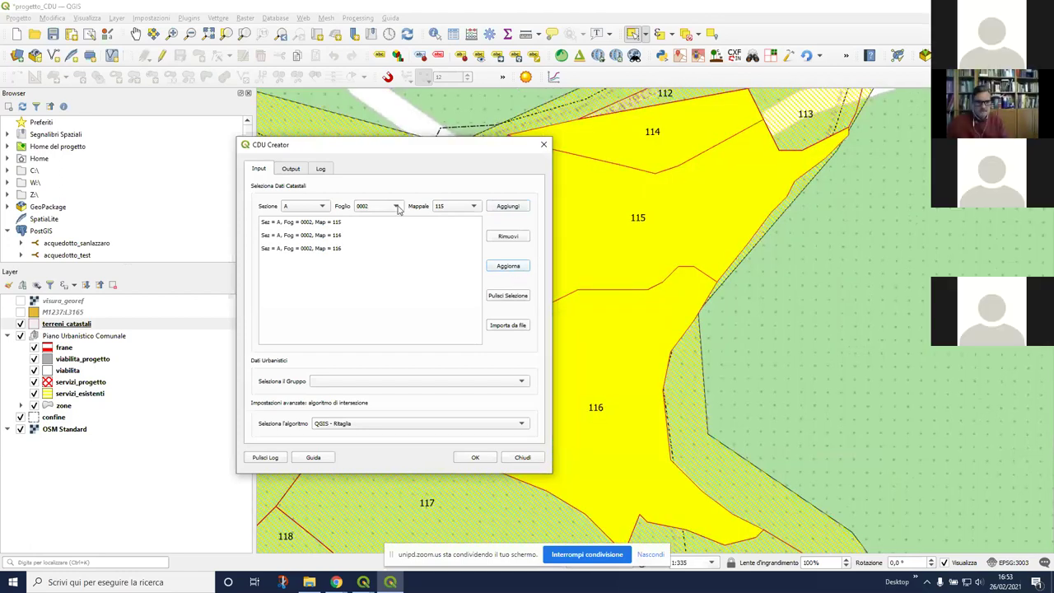
{"action": "left_click_drag", "start_coordinate": [439, 149], "coordinate": [350, 129]}
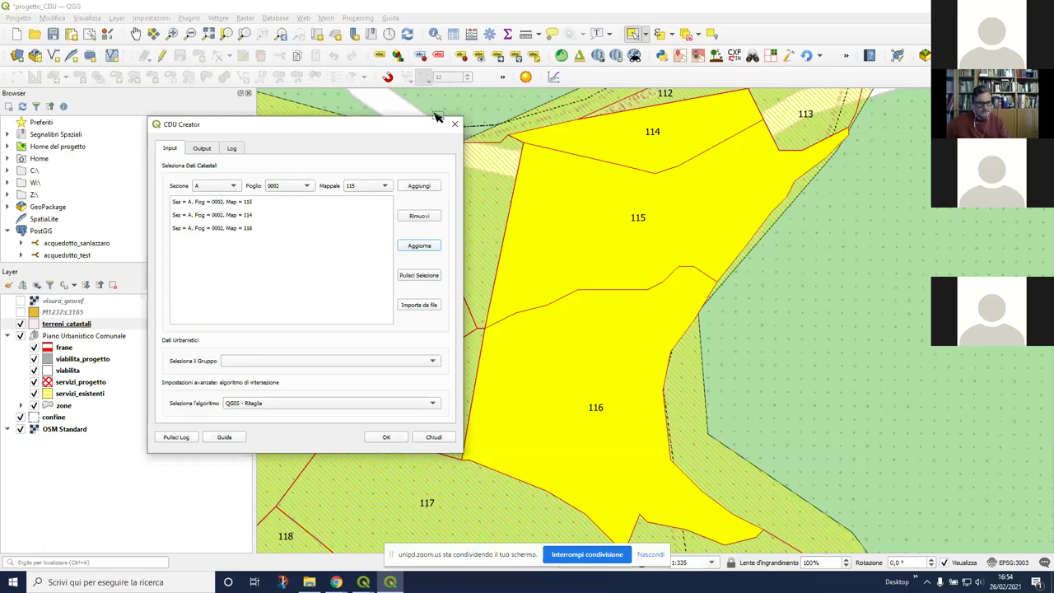
{"action": "left_click_drag", "start_coordinate": [425, 132], "coordinate": [502, 92]}
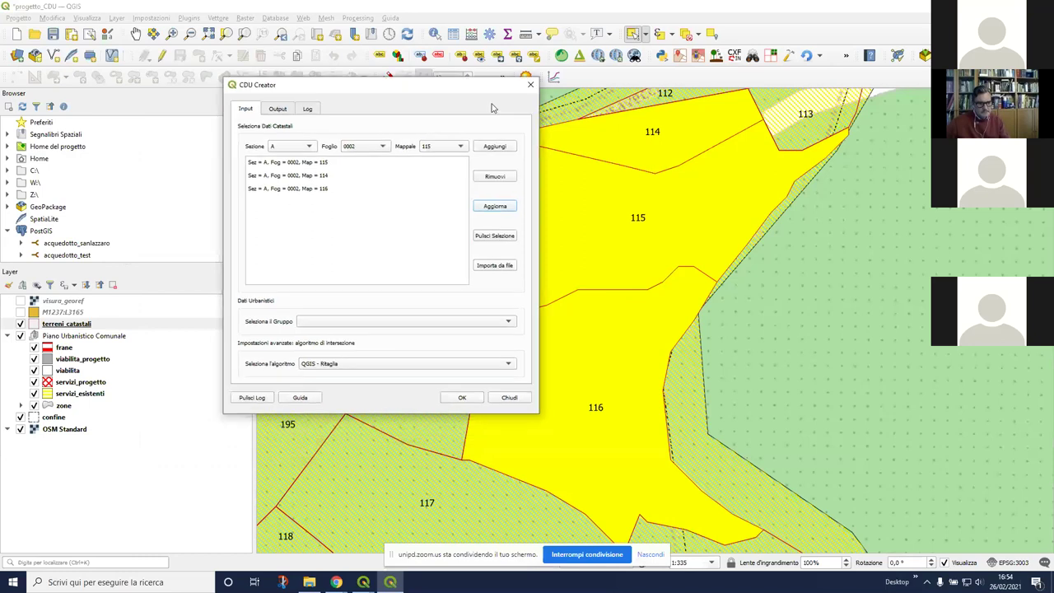
Import particelle.txt into CDU Creator and review the added 0003/163, 0003/166 and row errors.
{"action": "left_click", "coordinate": [484, 274]}
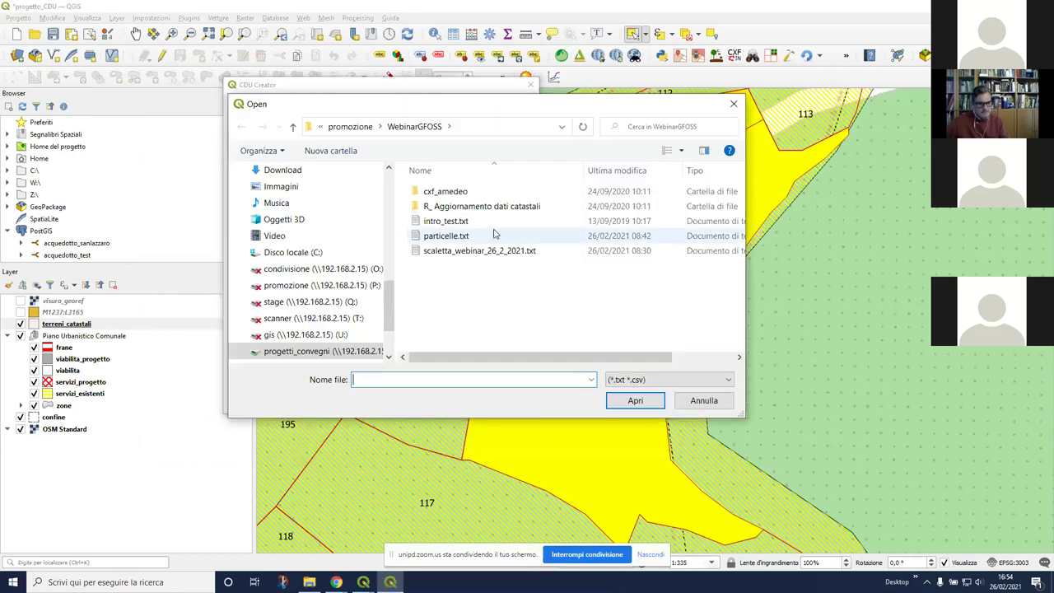
{"action": "left_click_drag", "start_coordinate": [494, 110], "coordinate": [617, 103]}
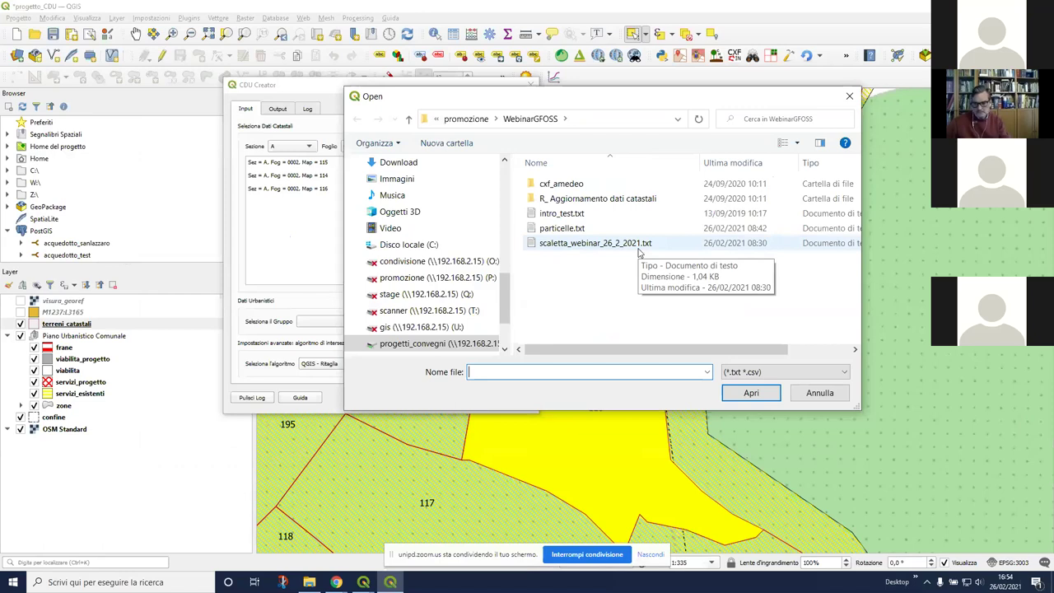
{"action": "left_click", "coordinate": [566, 228]}
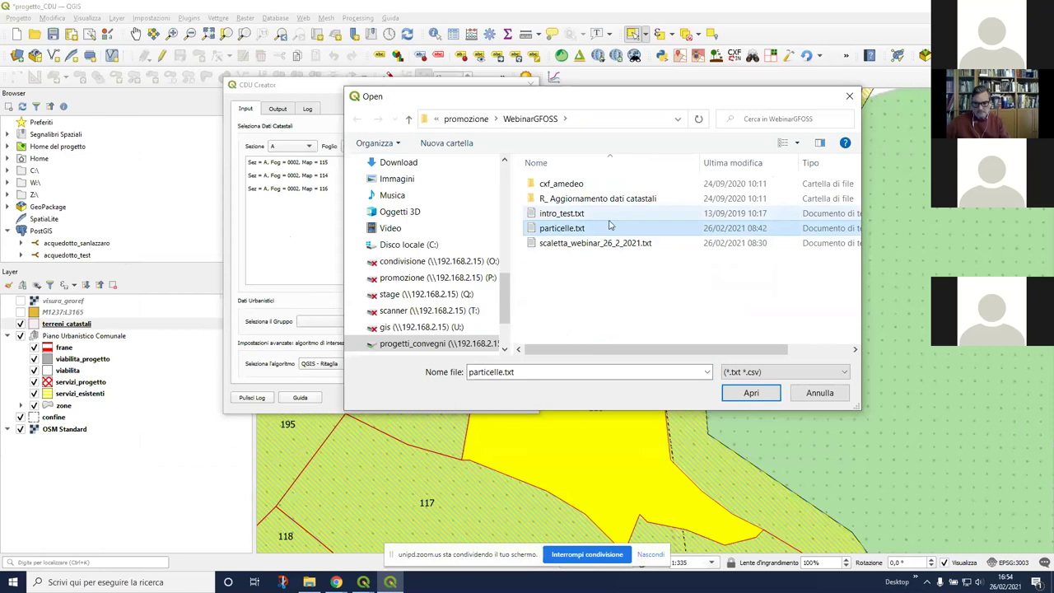
{"action": "left_click", "coordinate": [756, 397]}
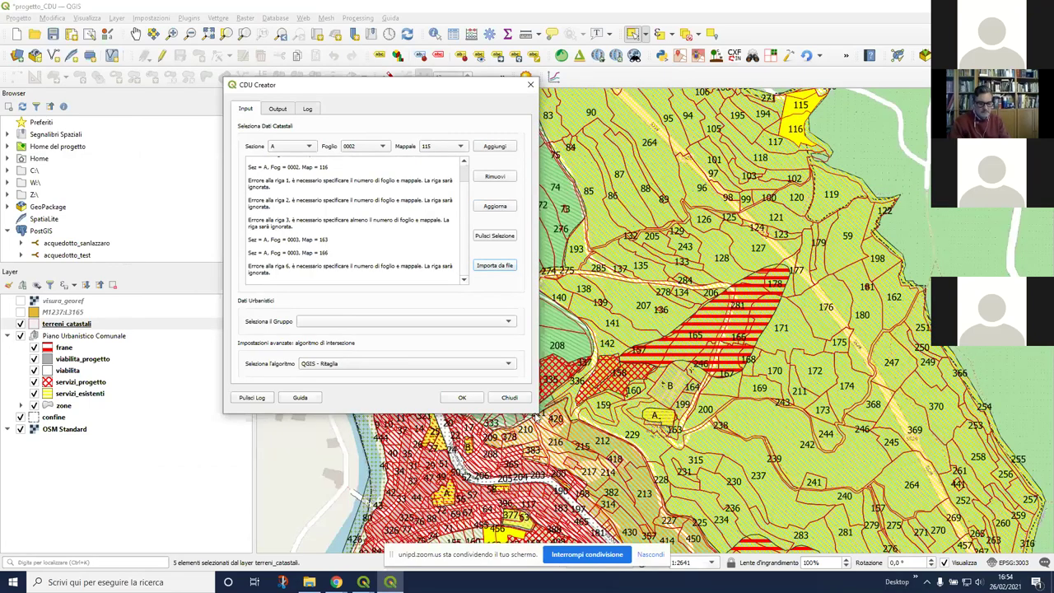
{"action": "scroll", "coordinate": [324, 206], "scroll_direction": "up", "scroll_amount": 1}
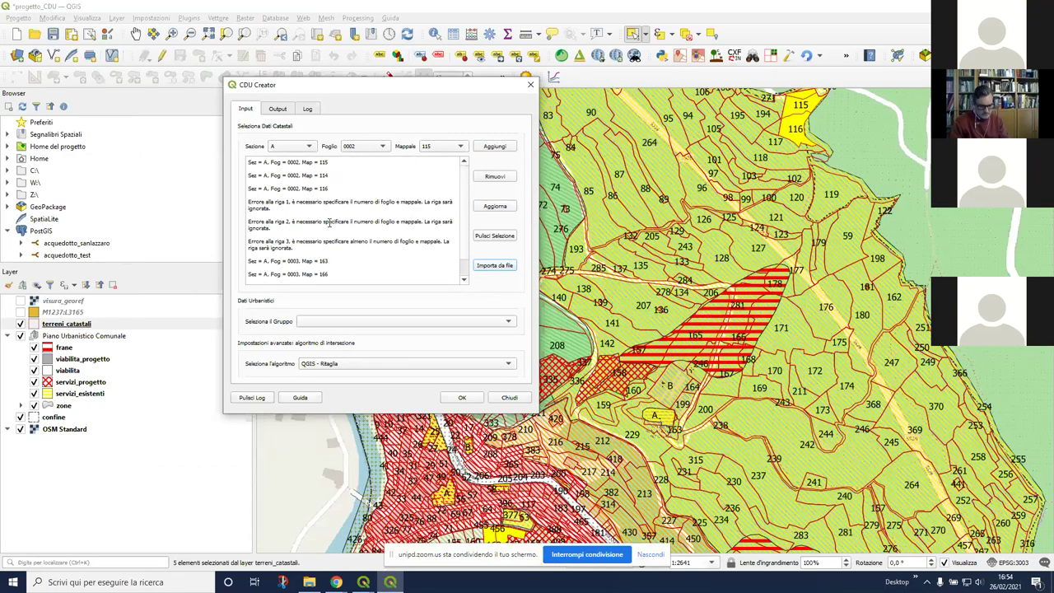
{"action": "scroll", "coordinate": [328, 223], "scroll_direction": "down", "scroll_amount": 1}
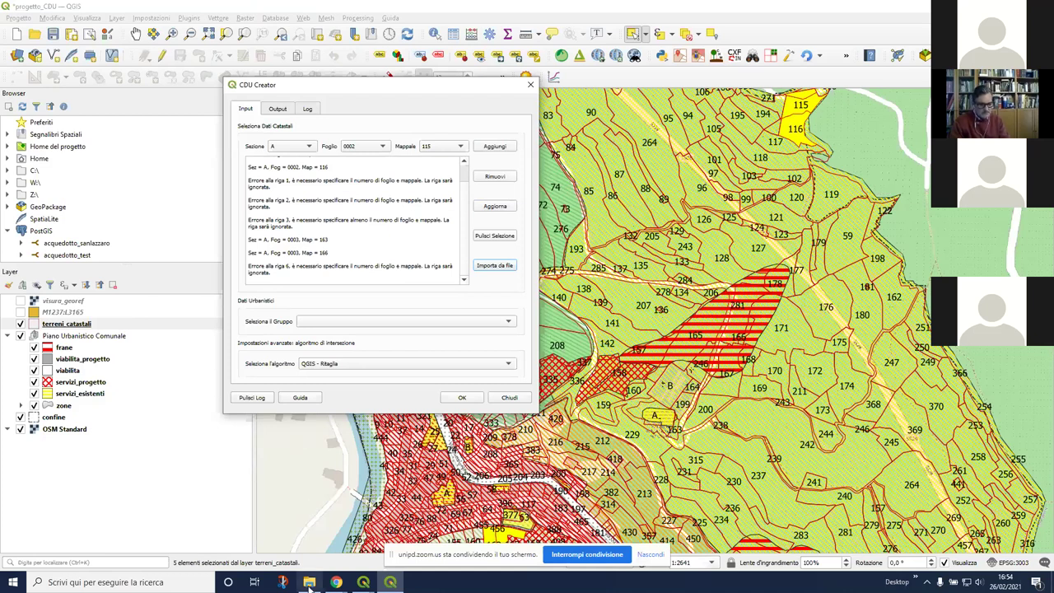
Open particelle.txt from the project folder with Notepad++.
{"action": "left_click", "coordinate": [311, 582]}
{"action": "left_click", "coordinate": [323, 275]}
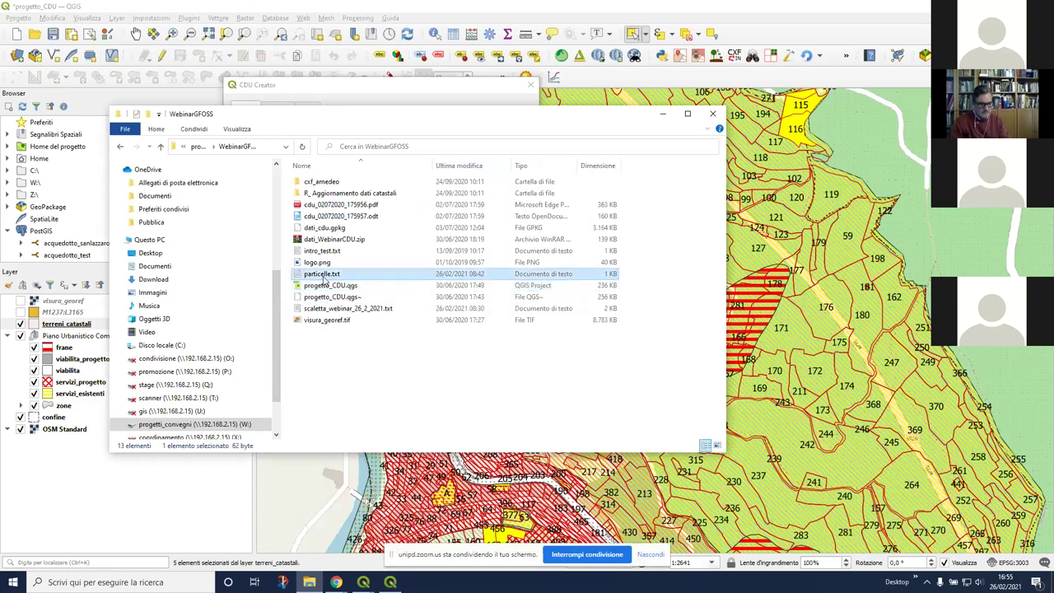
{"action": "right_click", "coordinate": [324, 280]}
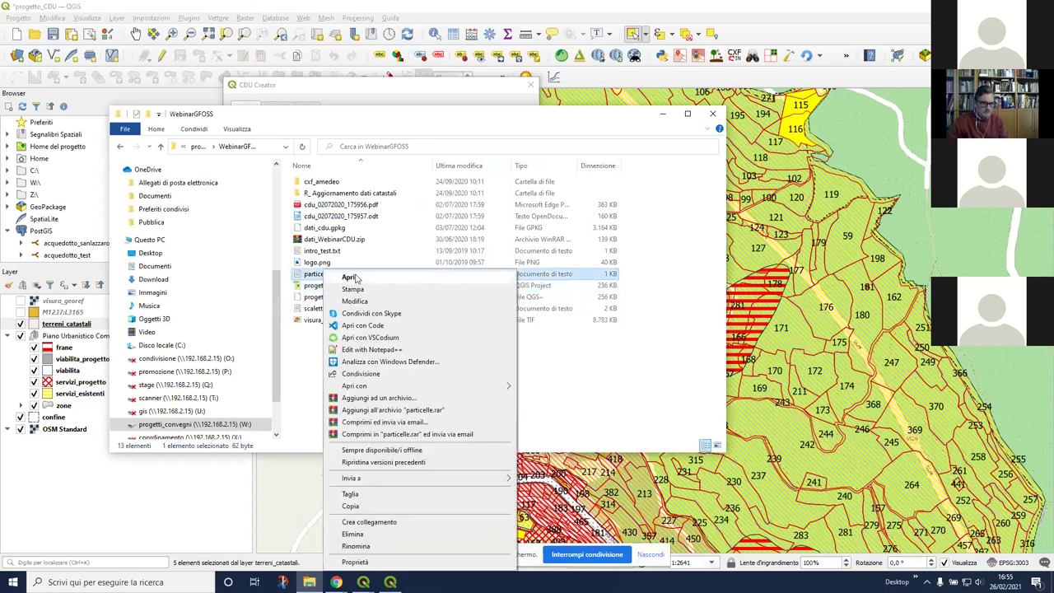
{"action": "left_click", "coordinate": [393, 351]}
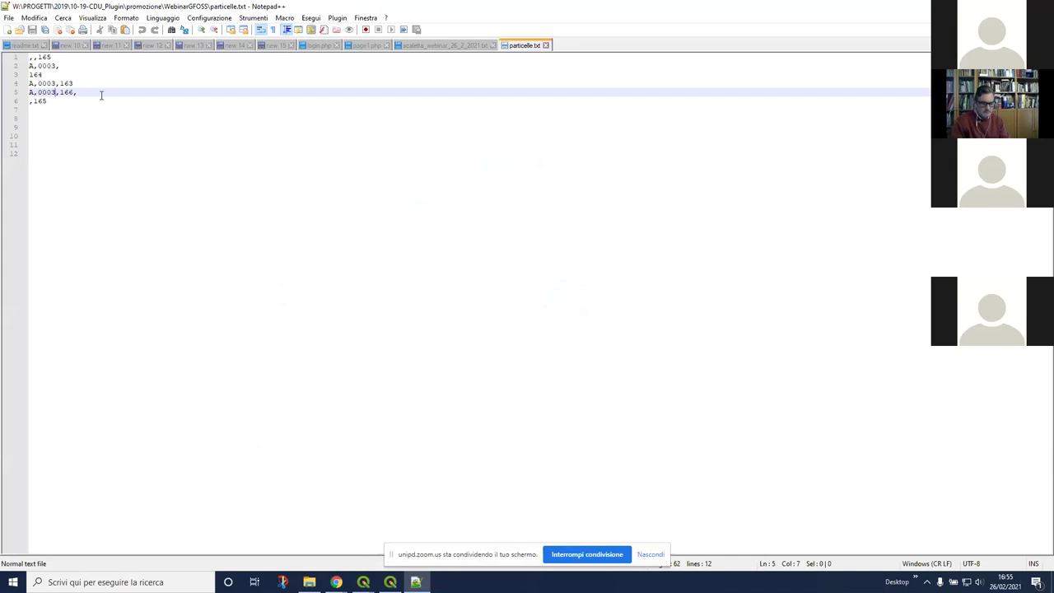
Resize Notepad++ beside QGIS and inspect the sheet and parcel values on line 5.
{"action": "left_click_drag", "start_coordinate": [449, 8], "coordinate": [605, 107]}
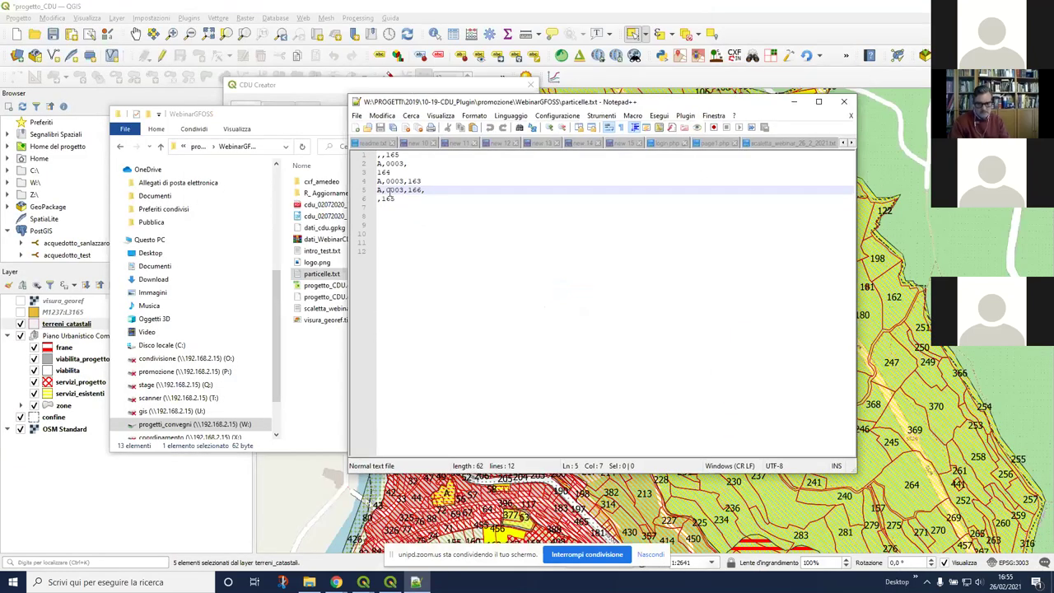
{"action": "left_click", "coordinate": [329, 131]}
{"action": "left_click", "coordinate": [659, 105]}
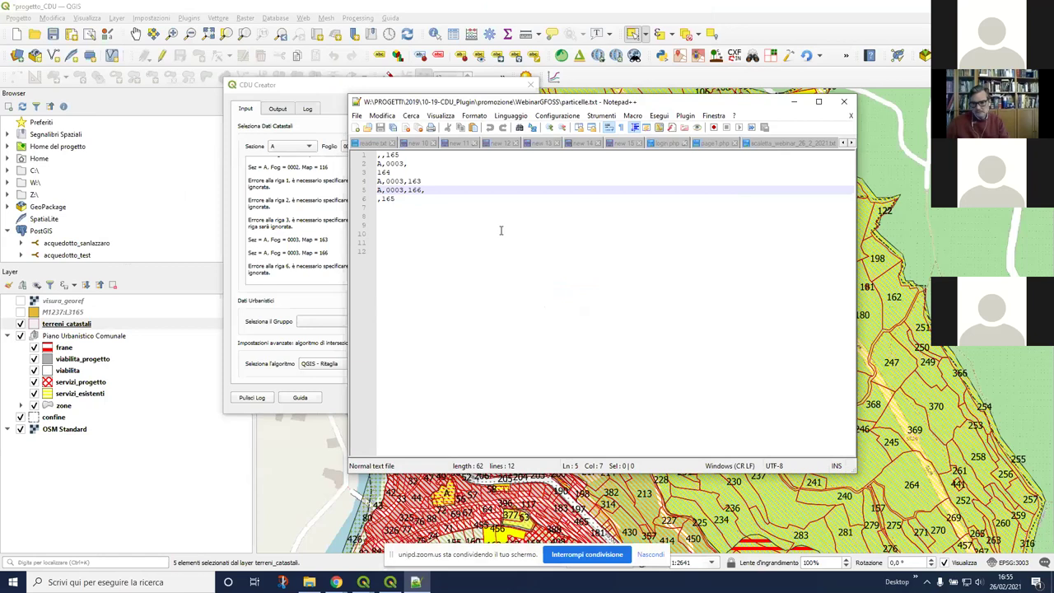
{"action": "left_click_drag", "start_coordinate": [457, 190], "coordinate": [375, 190]}
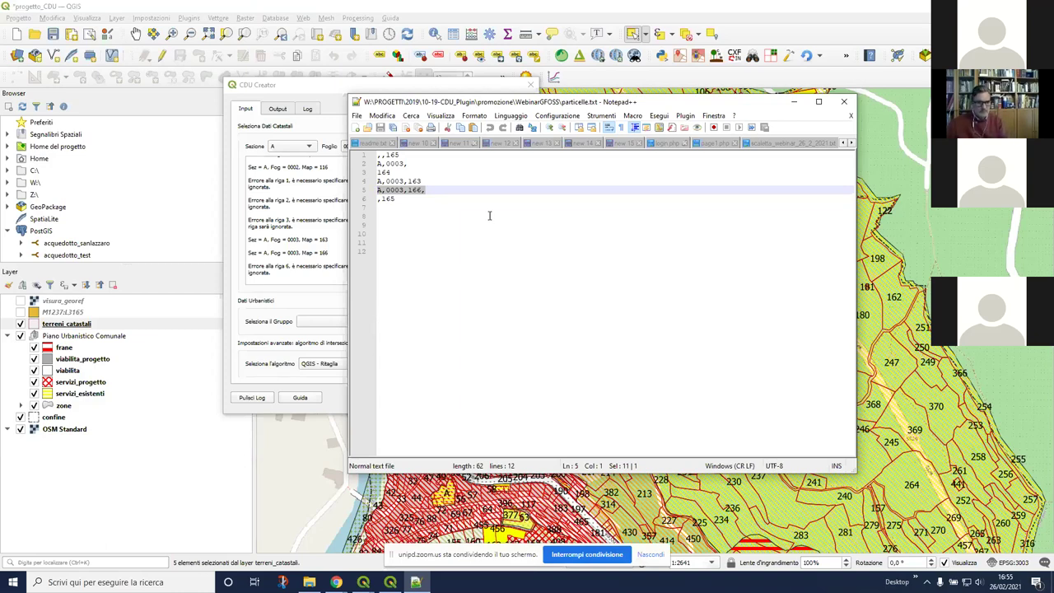
{"action": "left_click", "coordinate": [400, 191]}
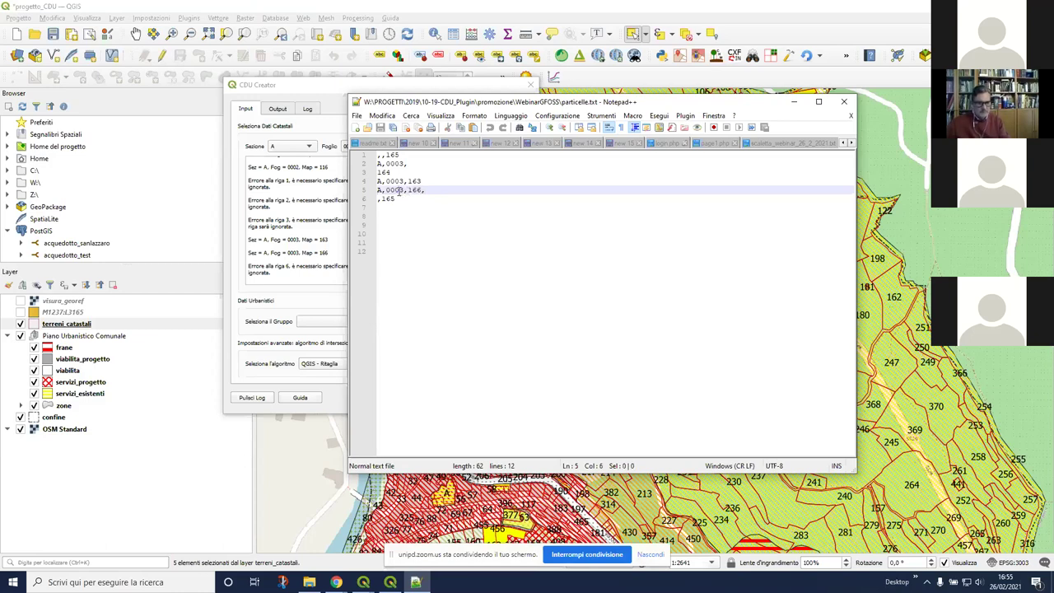
{"action": "left_click", "coordinate": [418, 190]}
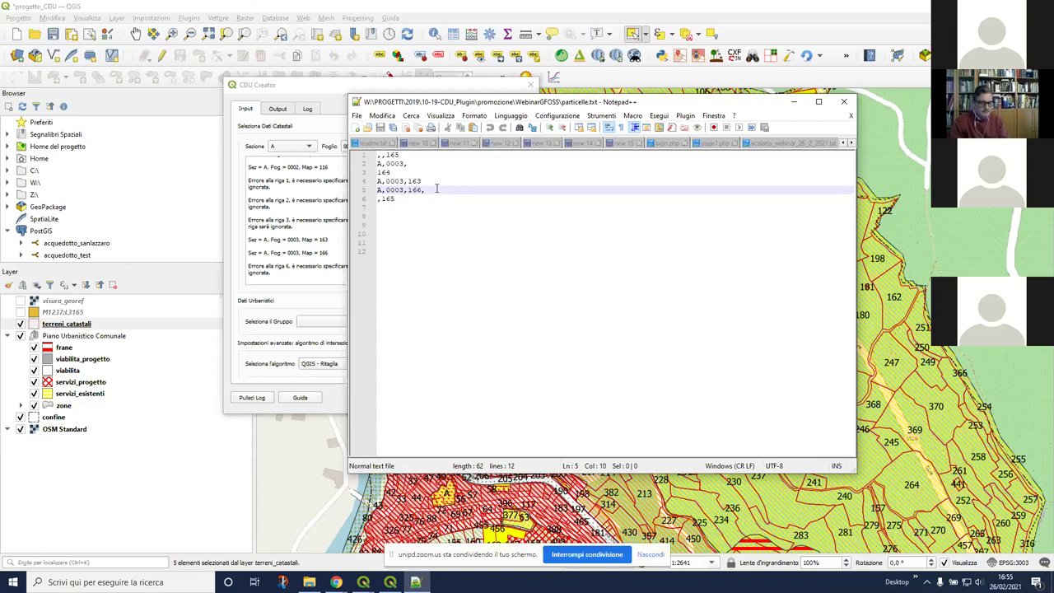
{"action": "left_click_drag", "start_coordinate": [437, 188], "coordinate": [378, 181]}
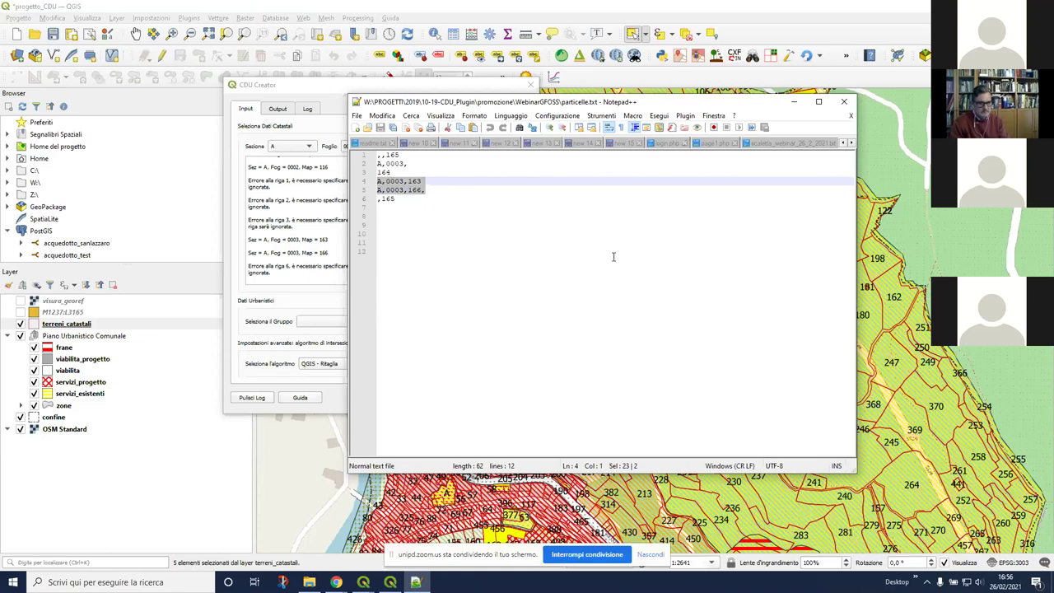
{"action": "left_click", "coordinate": [403, 155]}
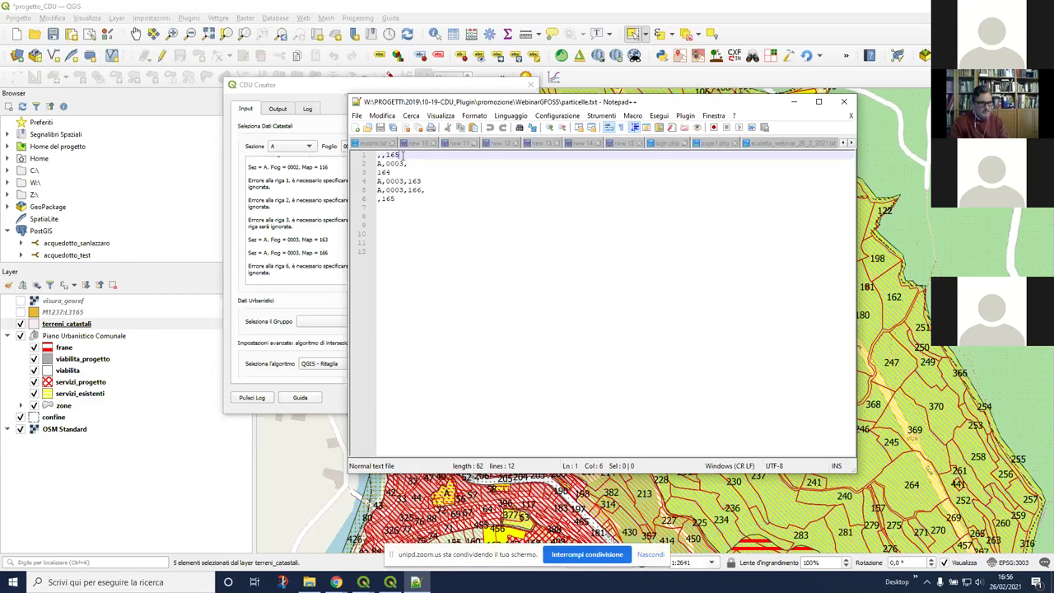
{"action": "key", "text": "Left"}
{"action": "key", "text": "Left"}
{"action": "key", "text": "Left"}
{"action": "key", "text": "Left"}
{"action": "left_click", "coordinate": [416, 168]}
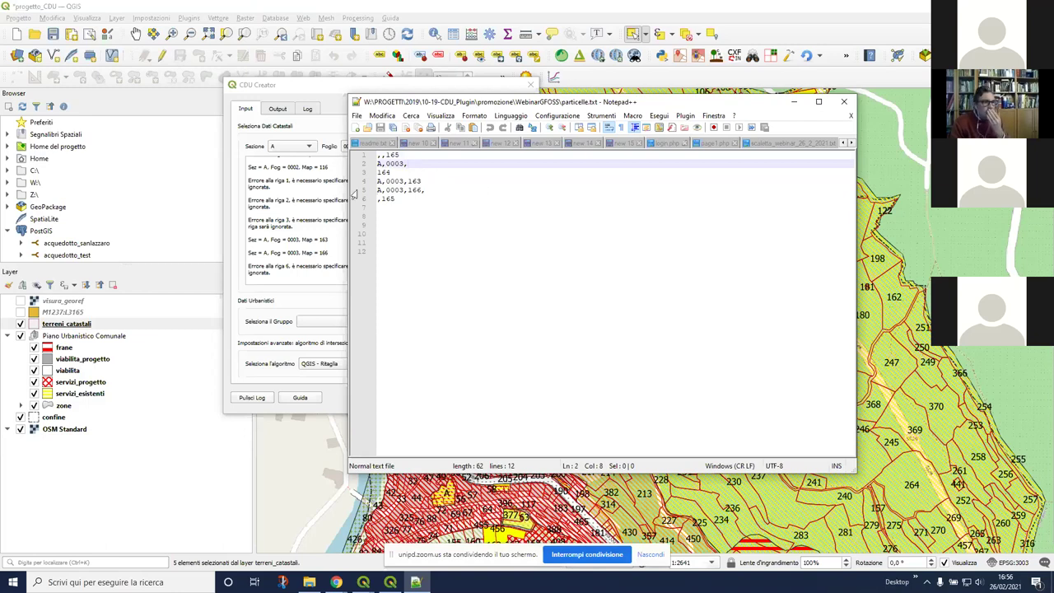
{"action": "left_click", "coordinate": [387, 172]}
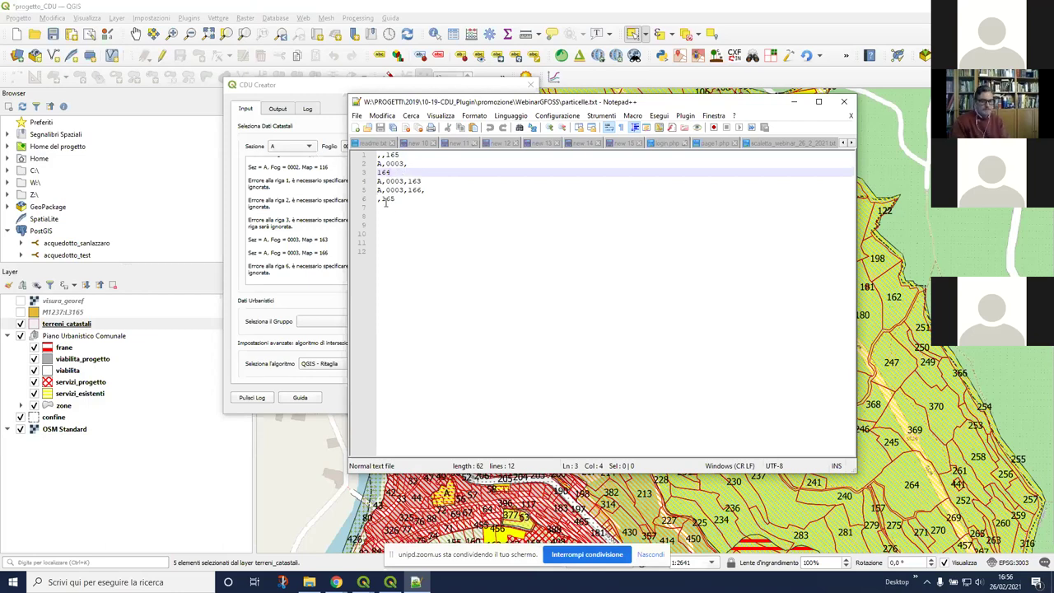
{"action": "left_click", "coordinate": [412, 198]}
{"action": "left_click_drag", "start_coordinate": [387, 250], "coordinate": [383, 221]}
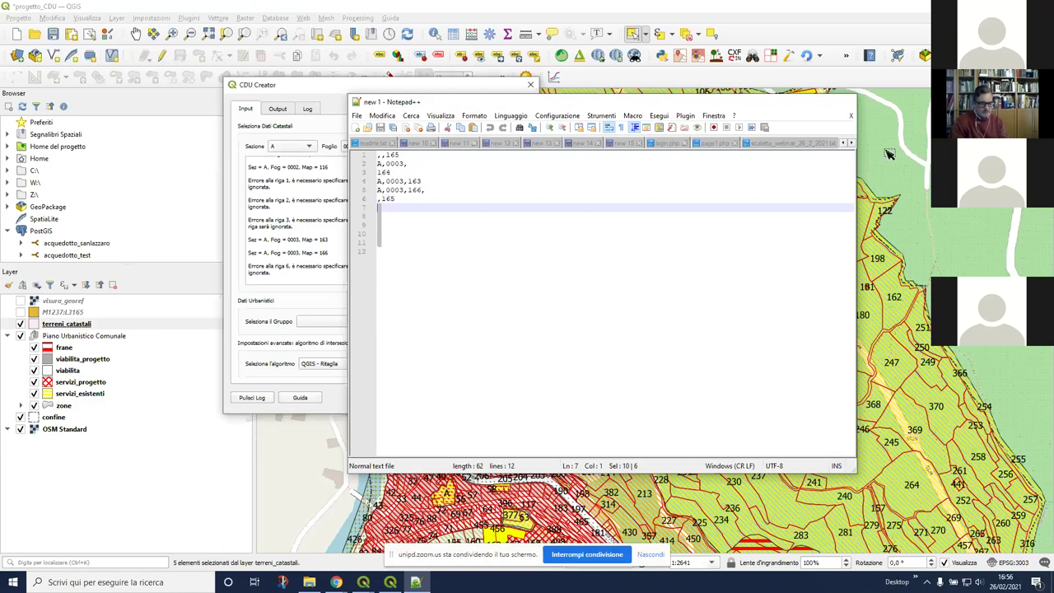
{"action": "left_click", "coordinate": [182, 220]}
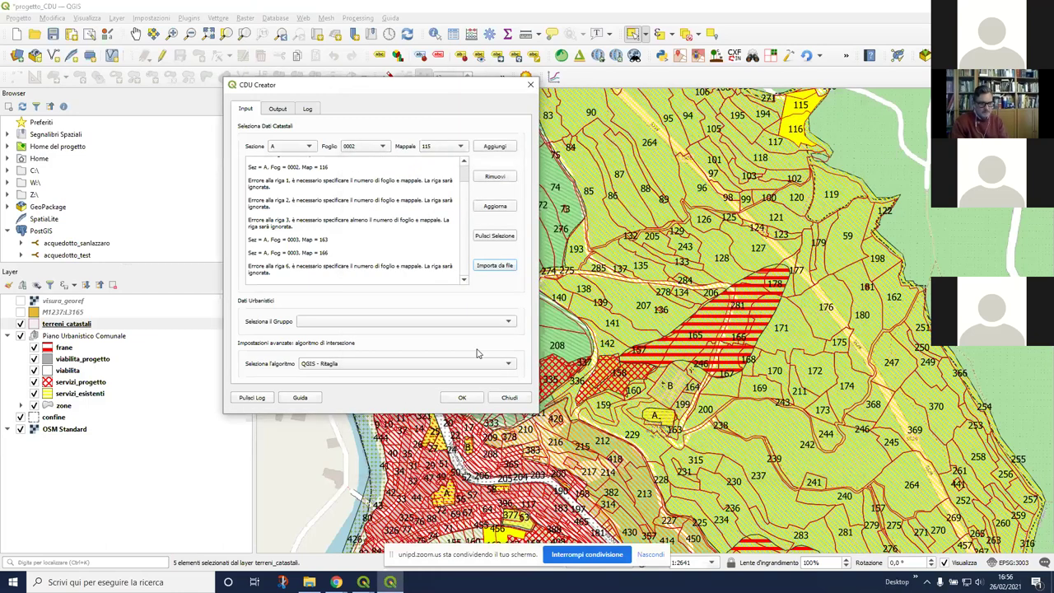
Open particelle.txt from the WebinarGFOSS folder in Notepad++ beside QGIS.
{"action": "left_click_drag", "start_coordinate": [426, 88], "coordinate": [534, 97]}
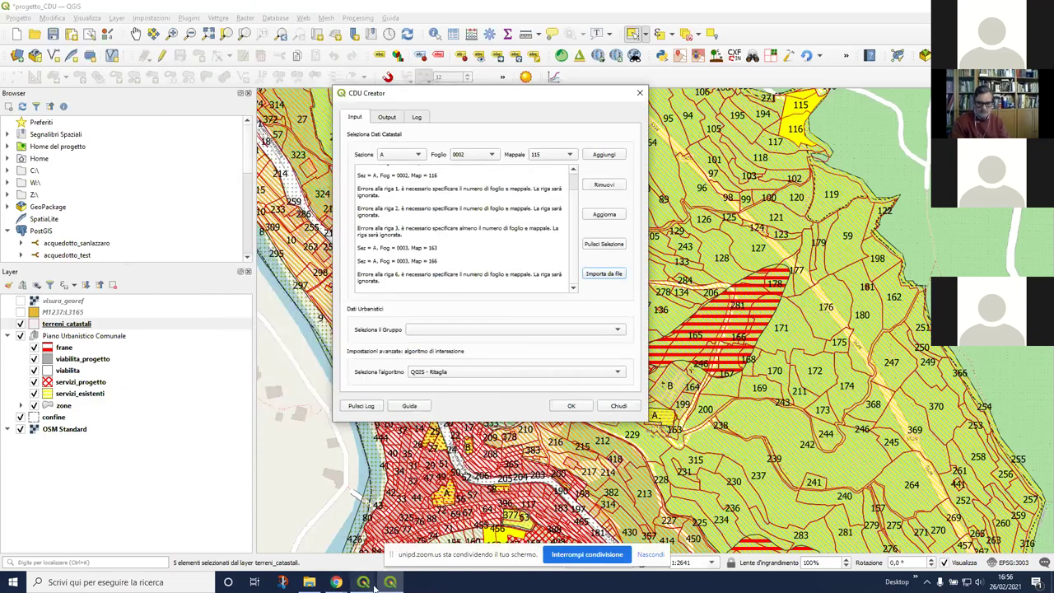
{"action": "left_click", "coordinate": [309, 582]}
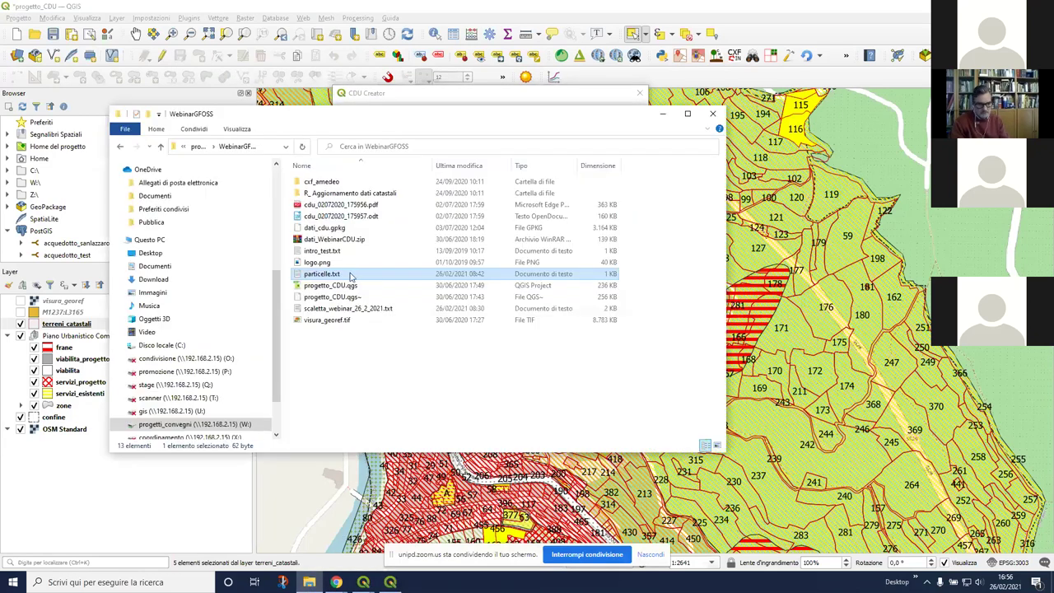
{"action": "right_click", "coordinate": [372, 281]}
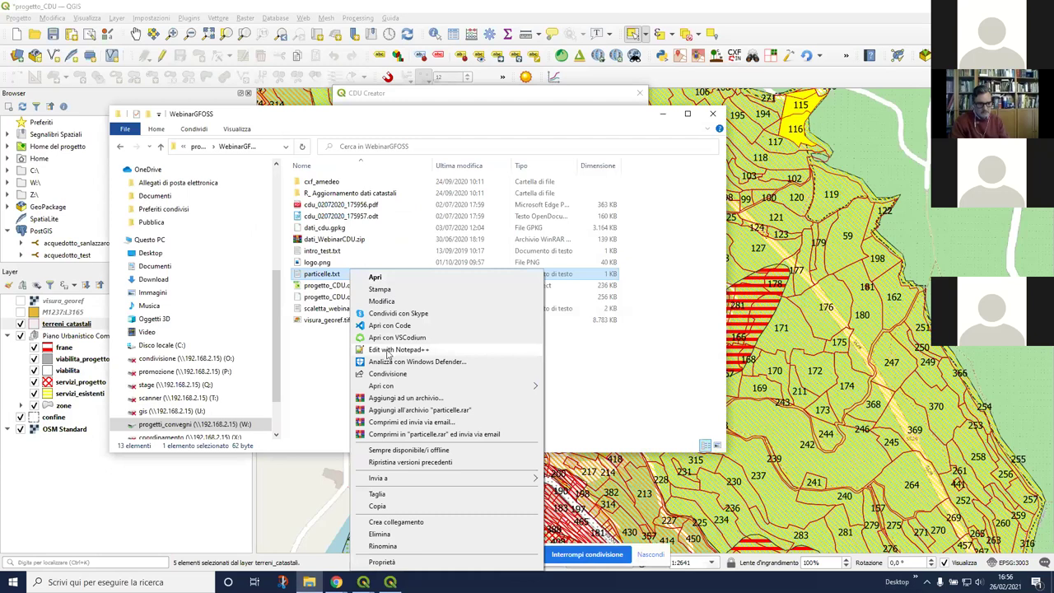
{"action": "key", "text": "Escape"}
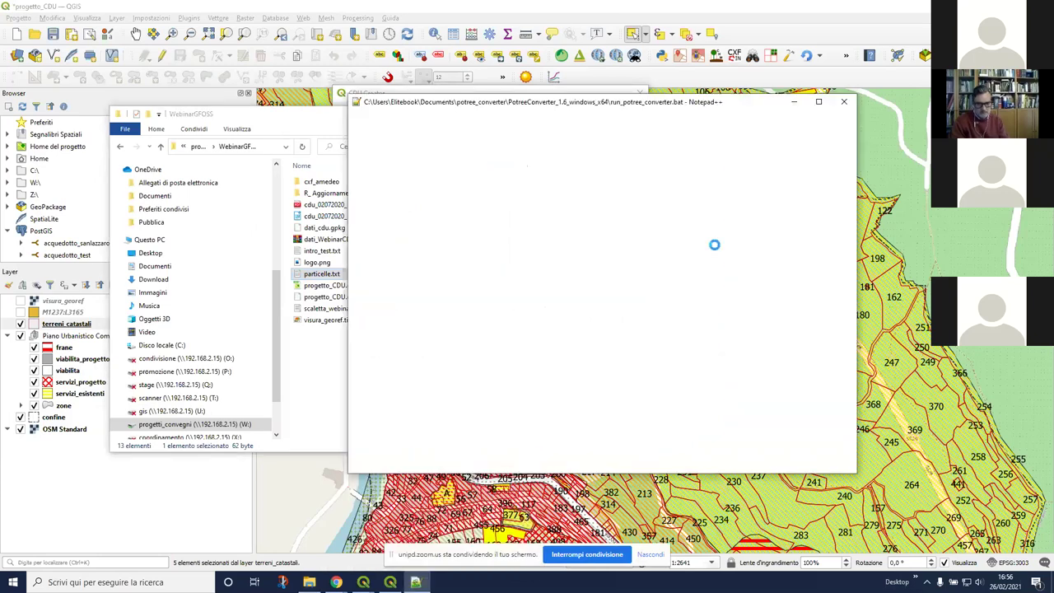
{"action": "left_click", "coordinate": [663, 113]}
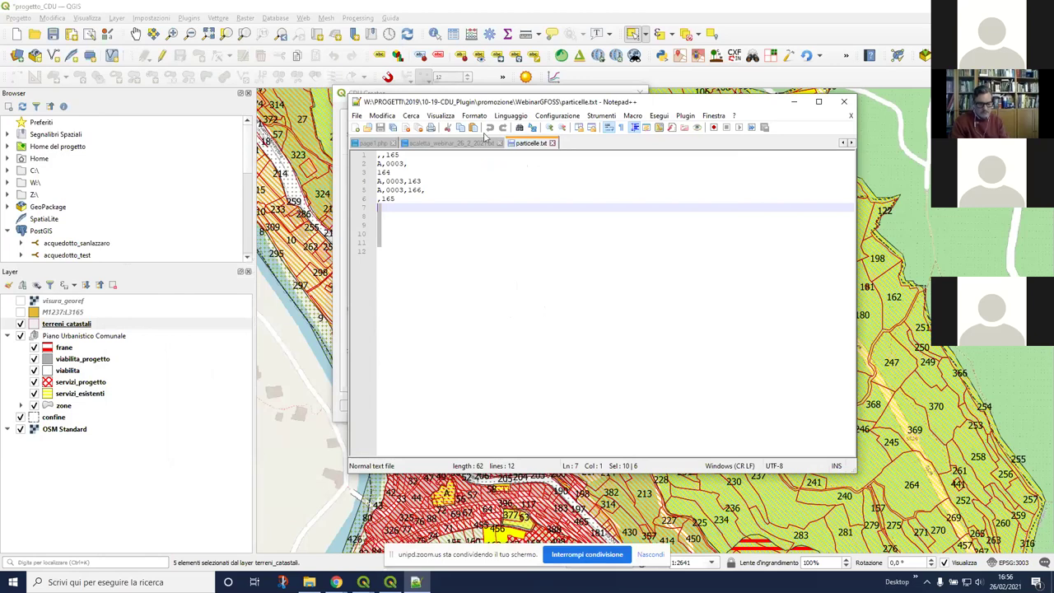
{"action": "left_click_drag", "start_coordinate": [515, 107], "coordinate": [676, 178]}
Add the missing section A to rows 1, 3 and 6.
{"action": "left_click", "coordinate": [539, 226]}
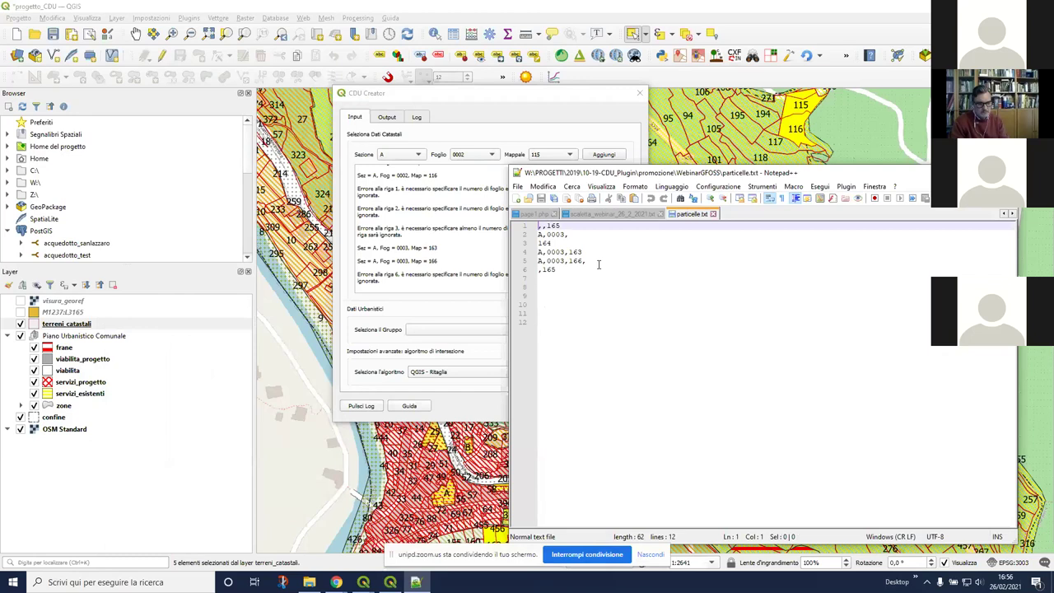
{"action": "type", "text": "A"}
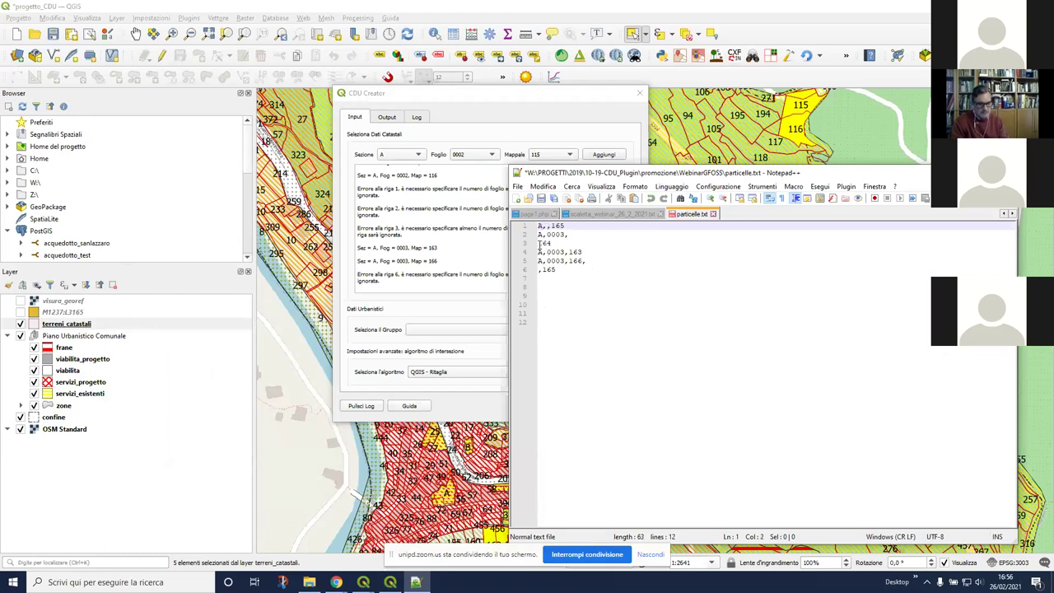
{"action": "left_click", "coordinate": [540, 243]}
{"action": "type", "text": "A"}
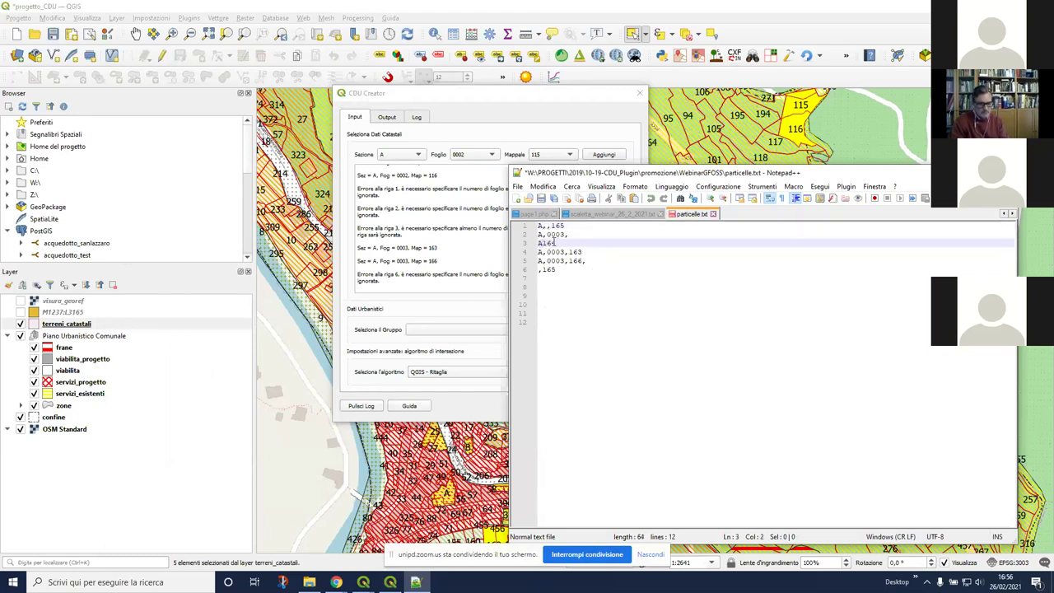
{"action": "type", "text": ","}
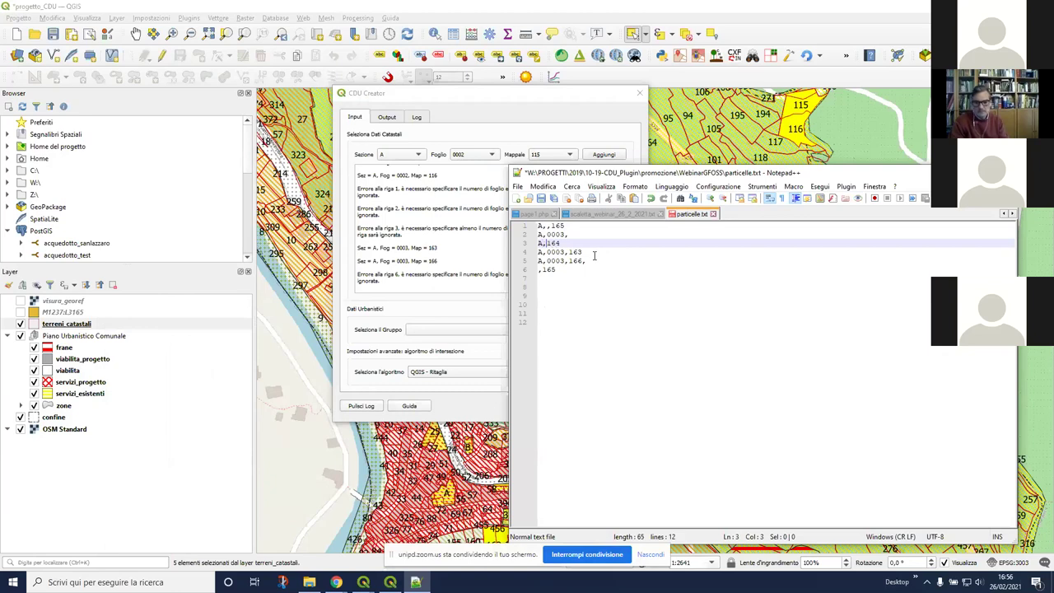
{"action": "type", "text": ","}
{"action": "left_click", "coordinate": [539, 269]}
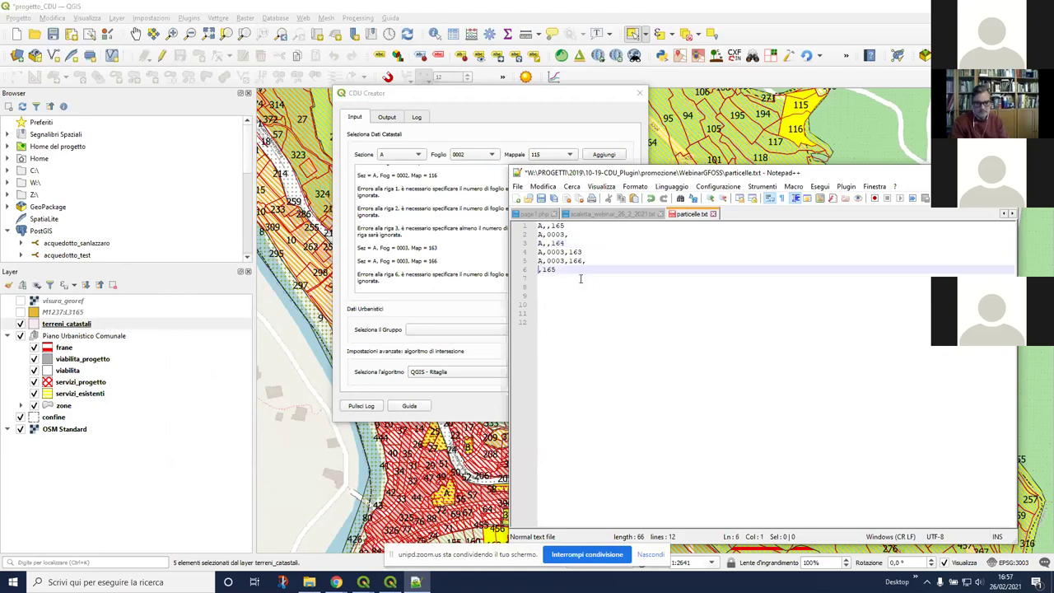
{"action": "type", "text": "A,"}
Copy sheet number 0003 into rows 1 and 3.
{"action": "double_click", "coordinate": [558, 234]}
{"action": "key", "text": "ctrl+c"}
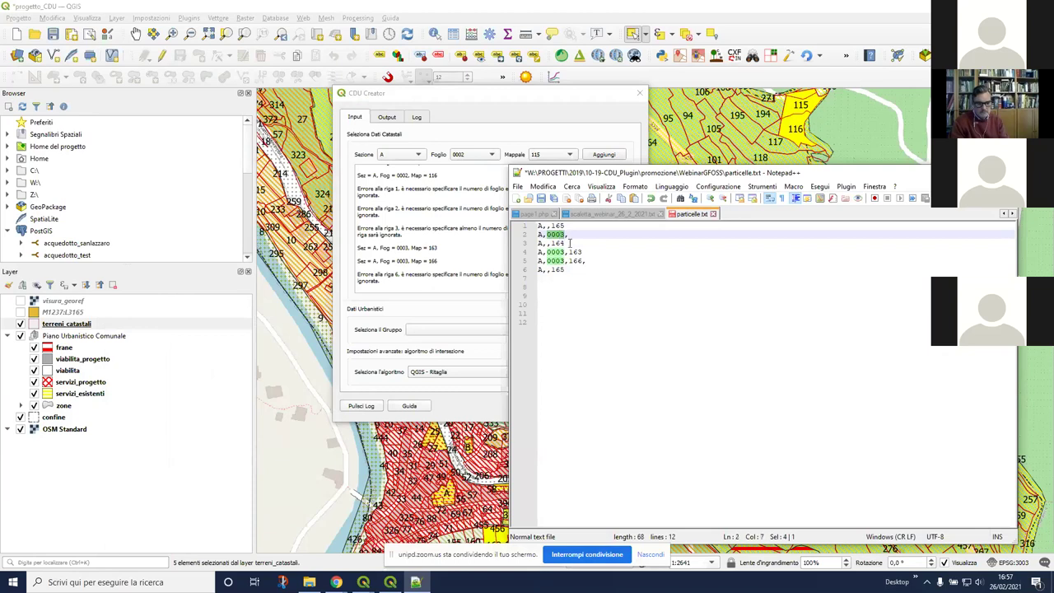
{"action": "left_click", "coordinate": [546, 225]}
{"action": "key", "text": "ctrl+v"}
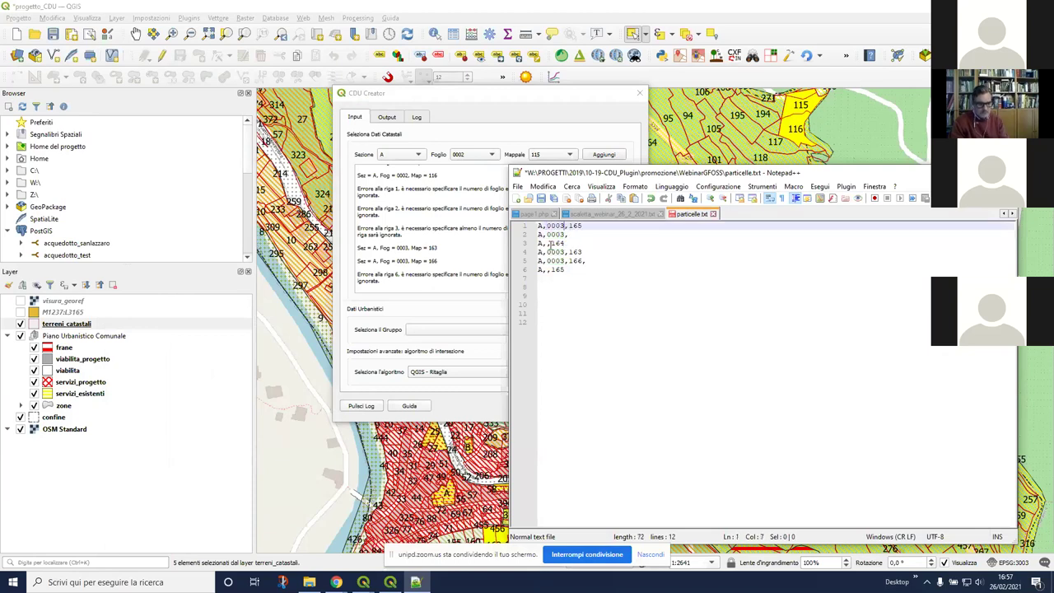
{"action": "left_click", "coordinate": [546, 243]}
{"action": "key", "text": "ctrl+v"}
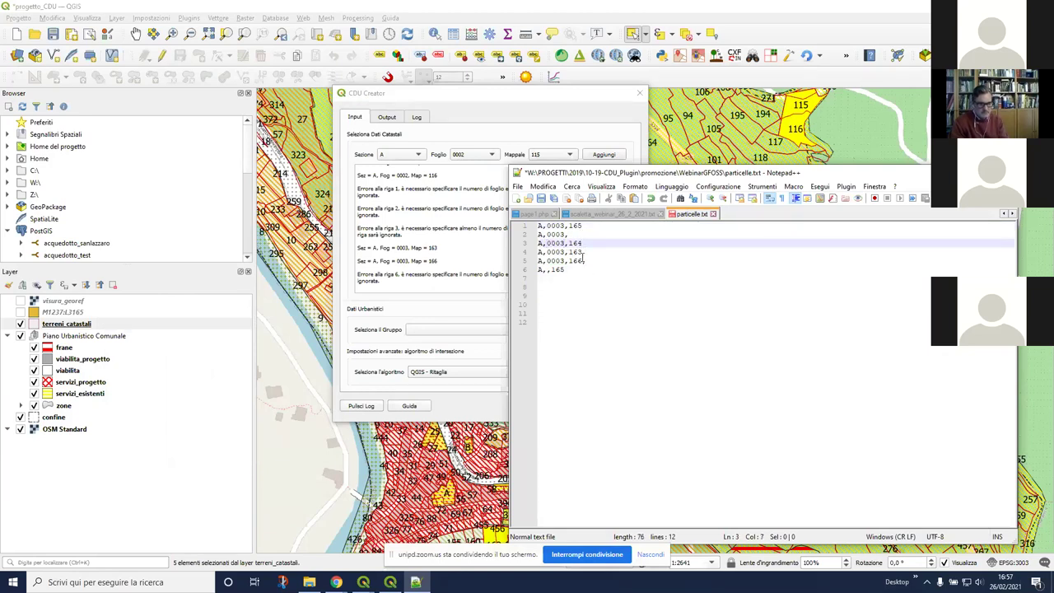
Delete the duplicate 165 last row and the incomplete second row.
{"action": "left_click_drag", "start_coordinate": [565, 270], "coordinate": [551, 270]}
{"action": "key", "text": "BackSpace"}
{"action": "key", "text": "BackSpace"}
{"action": "key", "text": "BackSpace"}
{"action": "key", "text": "BackSpace"}
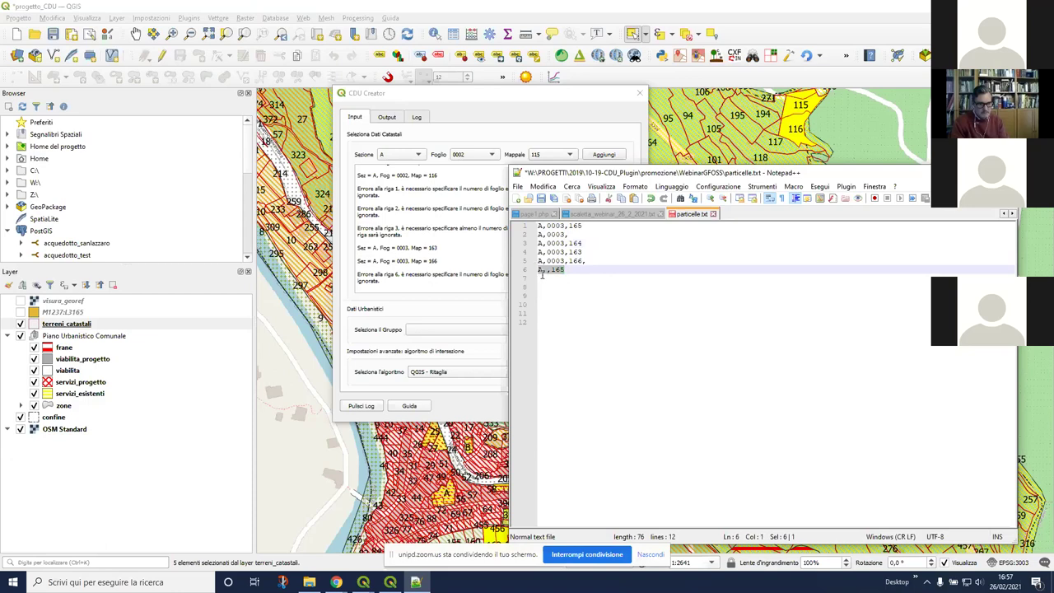
{"action": "left_click", "coordinate": [540, 234]}
{"action": "key", "text": "shift+Home"}
{"action": "key", "text": "BackSpace"}
{"action": "key", "text": "BackSpace"}
{"action": "left_click", "coordinate": [616, 276]}
{"action": "left_click", "coordinate": [598, 260]}
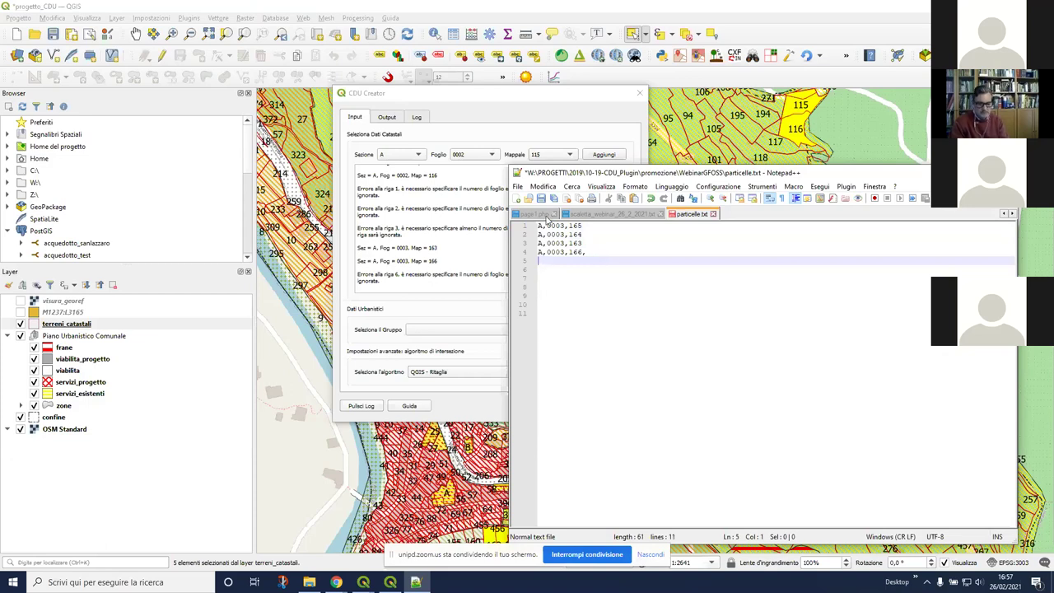
Save particelle.txt, close Notepad++, and send CDU Creator behind QGIS.
{"action": "left_click", "coordinate": [541, 199]}
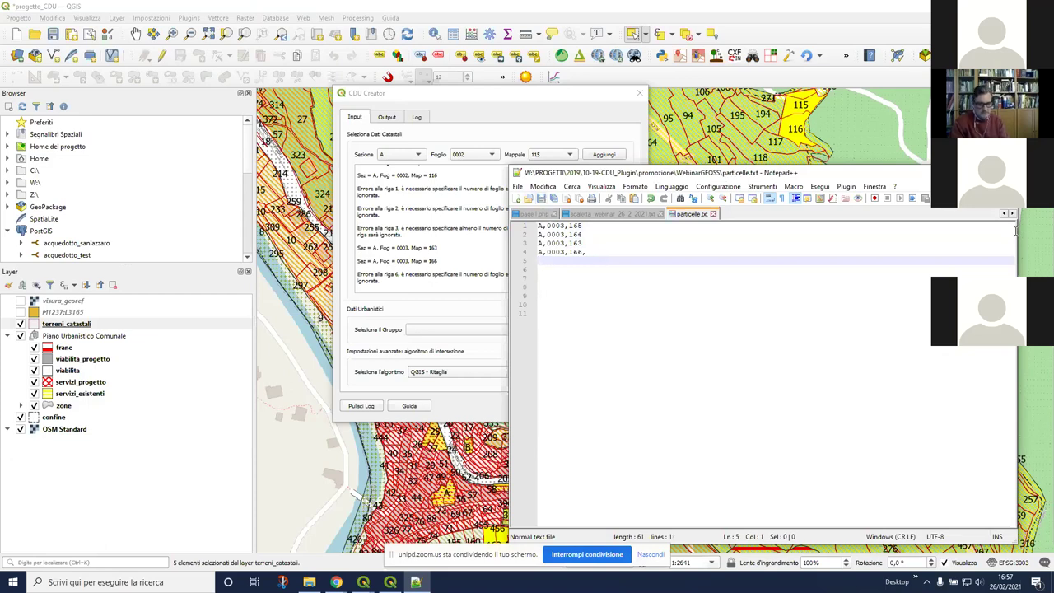
{"action": "key", "text": "ctrl+n"}
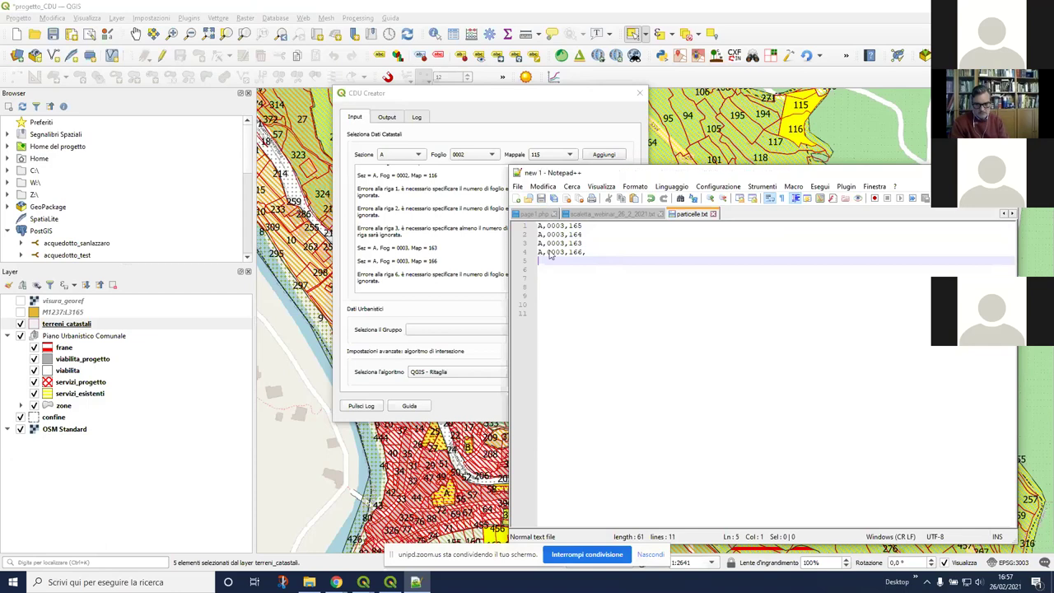
{"action": "key", "text": "alt+F4"}
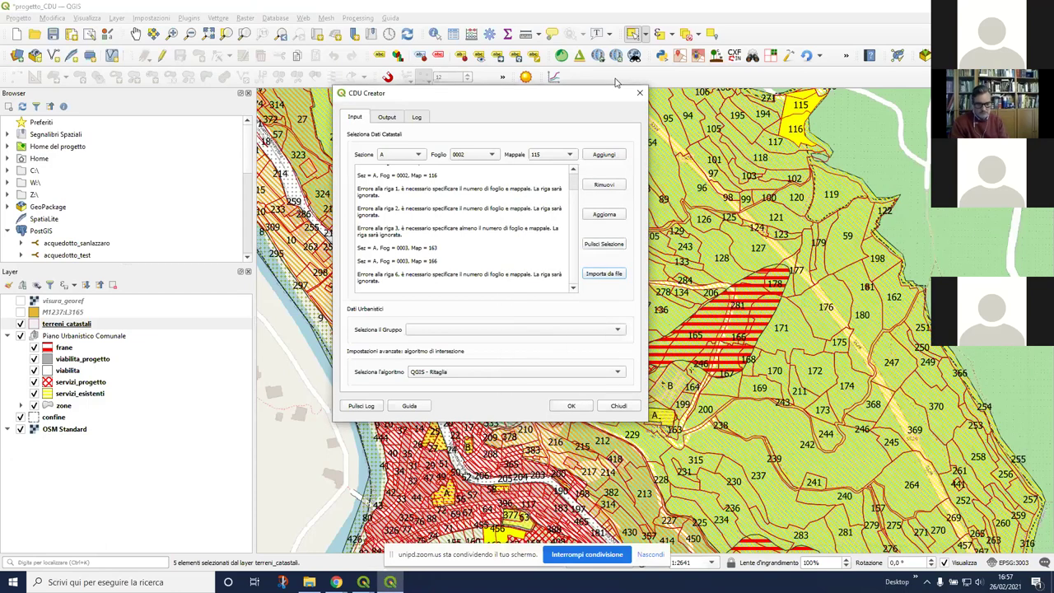
{"action": "left_click", "coordinate": [690, 37]}
Clear the map selection and import the parcels from particelle.txt into CDU Creator.
{"action": "left_click", "coordinate": [690, 37]}
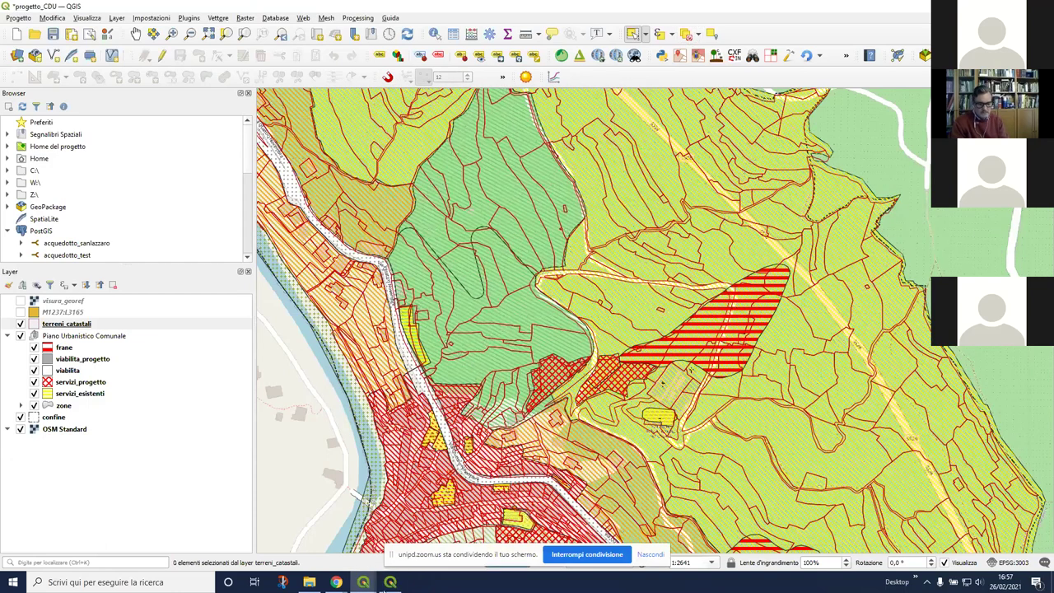
{"action": "left_click", "coordinate": [387, 581]}
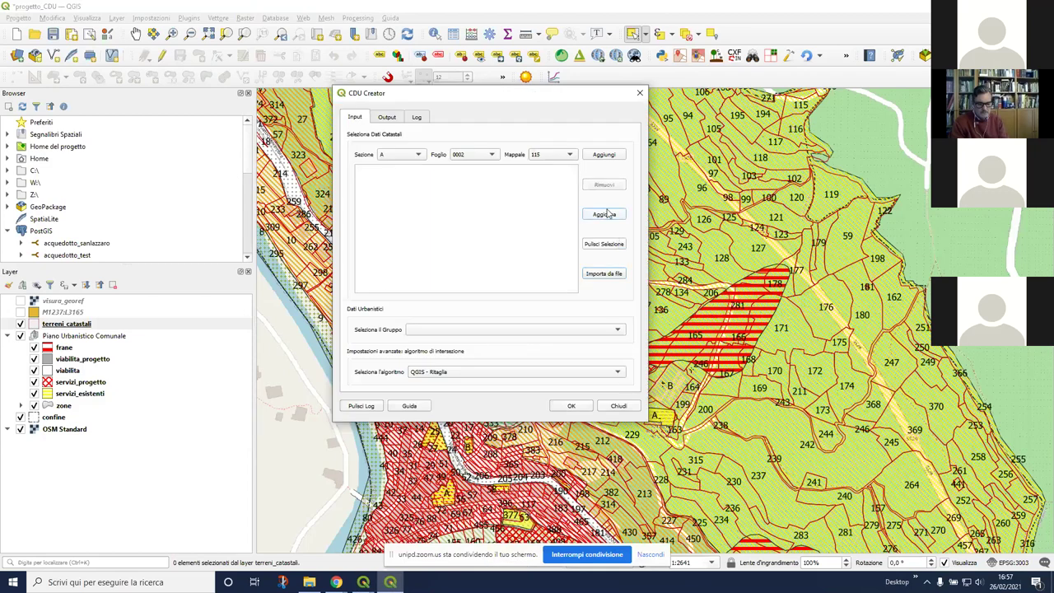
{"action": "left_click", "coordinate": [604, 274]}
{"action": "left_click", "coordinate": [556, 245]}
{"action": "left_click", "coordinate": [745, 410]}
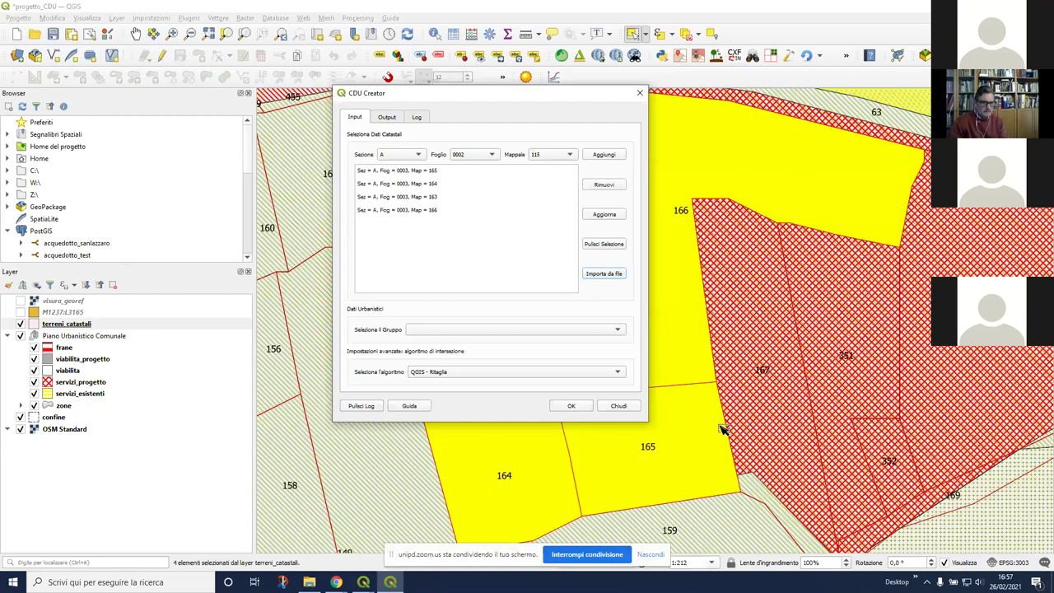
Check the plugin log, move the dialog off the parcels, and clear the parcel list.
{"action": "left_click_drag", "start_coordinate": [461, 93], "coordinate": [226, 131]}
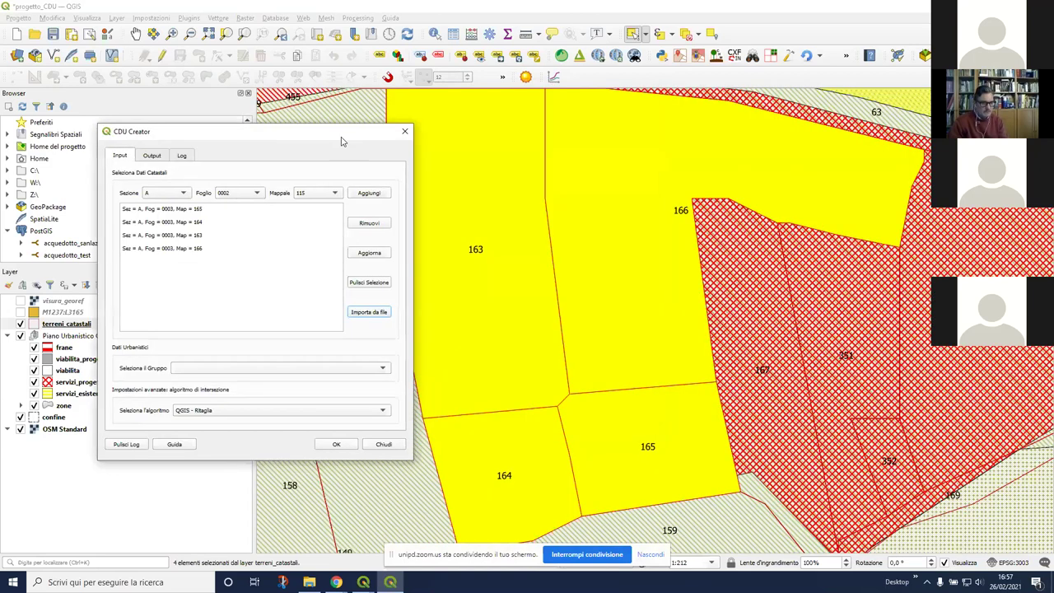
{"action": "left_click", "coordinate": [183, 157]}
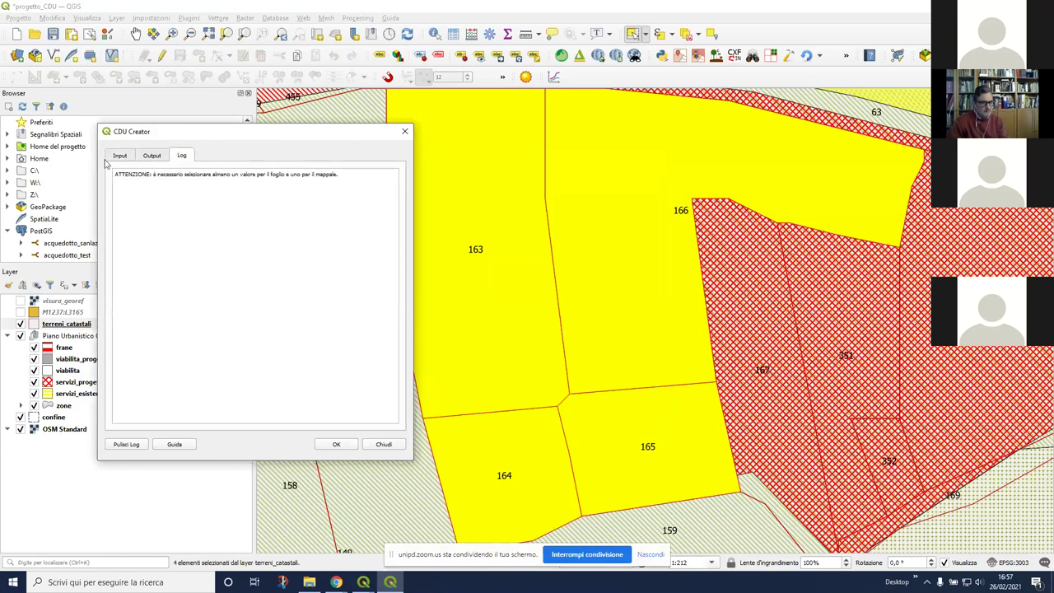
{"action": "left_click", "coordinate": [120, 155]}
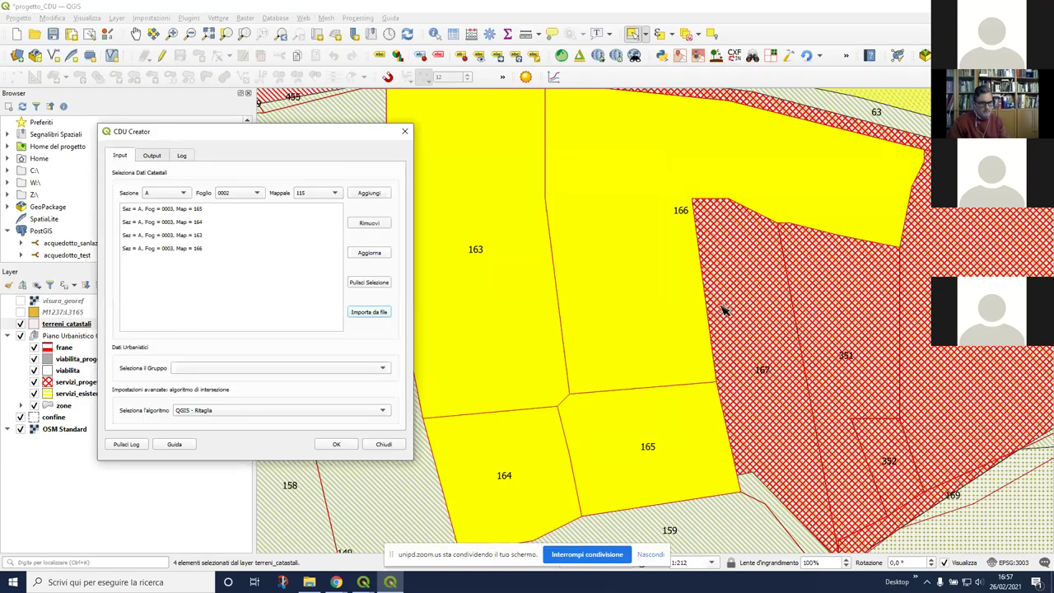
{"action": "scroll", "coordinate": [723, 311], "scroll_direction": "down", "scroll_amount": 1}
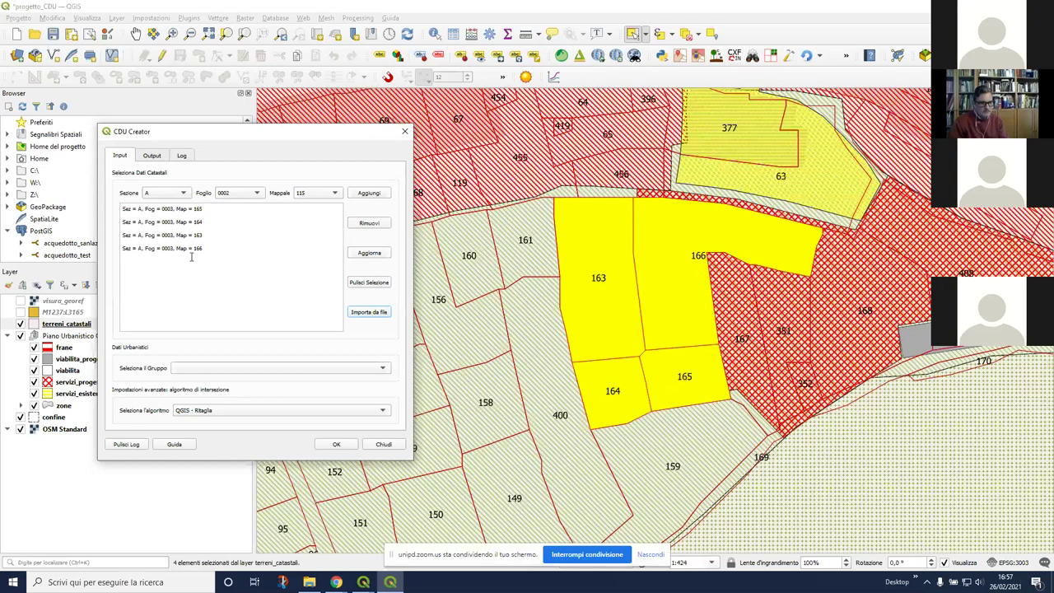
{"action": "left_click_drag", "start_coordinate": [165, 132], "coordinate": [312, 134]}
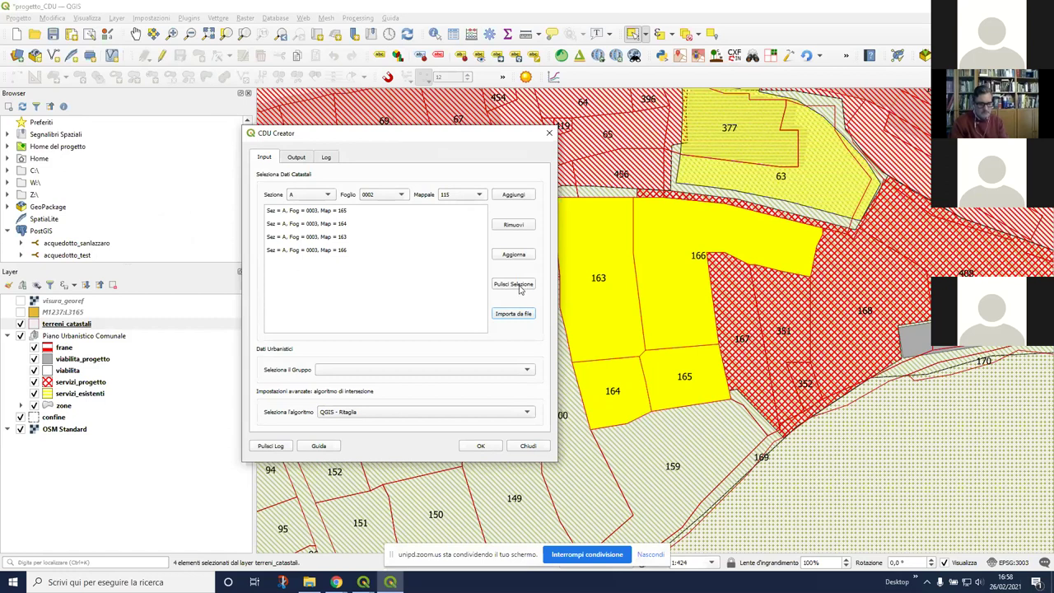
{"action": "left_click", "coordinate": [519, 288]}
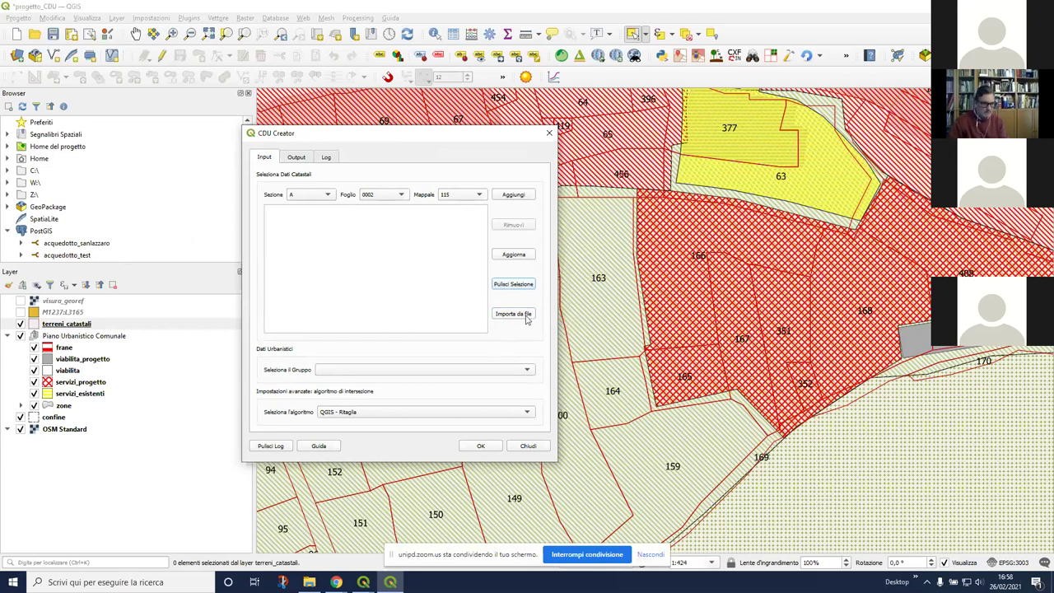
Re-import particelle.txt to refill the list with Foglio 0003 parcels 165, 164, 163 and 166.
{"action": "left_click", "coordinate": [527, 318]}
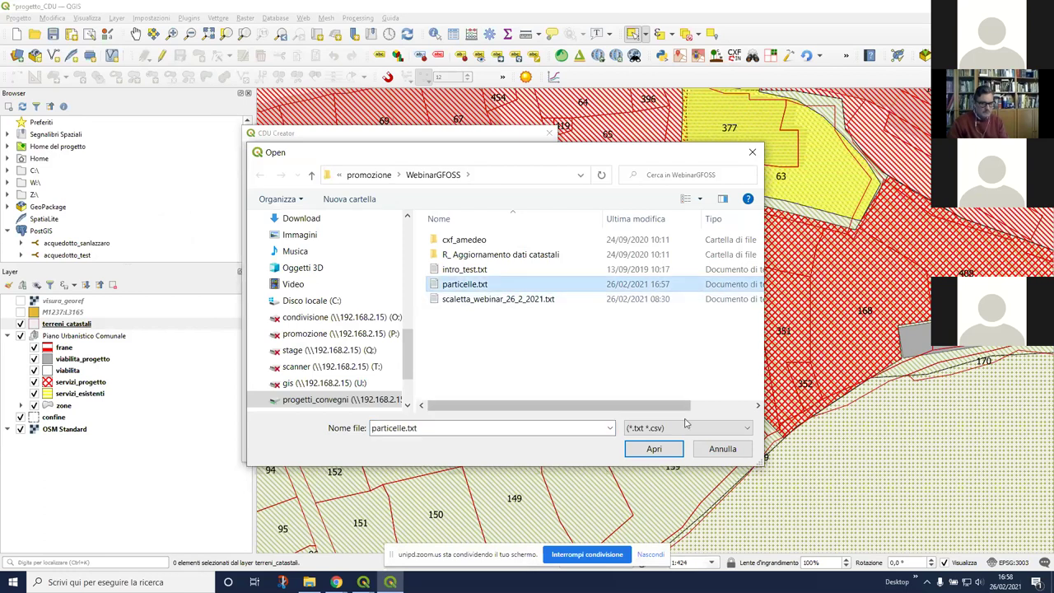
{"action": "left_click", "coordinate": [654, 449]}
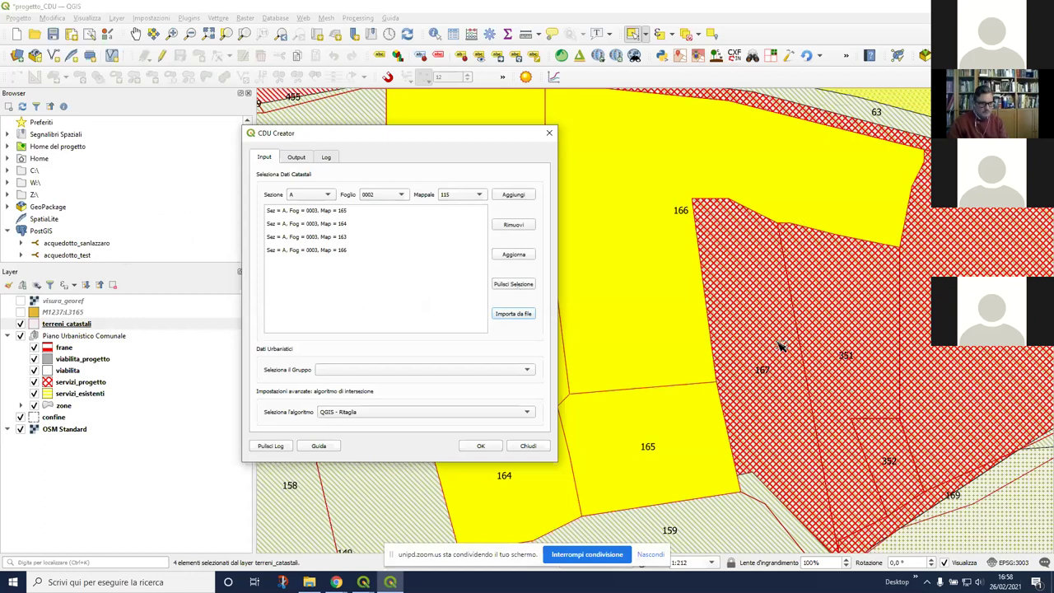
{"action": "scroll", "coordinate": [780, 346], "scroll_direction": "down", "scroll_amount": 1}
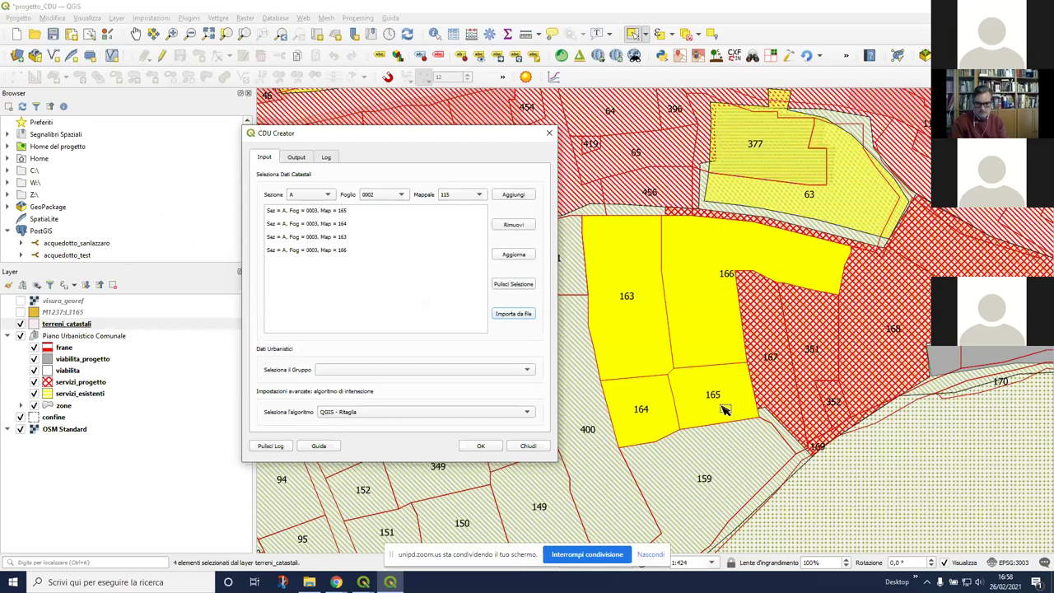
Pick Foglio 0003, Mappale 166 and remove that parcel from the list.
{"action": "left_click", "coordinate": [385, 195]}
{"action": "left_click", "coordinate": [386, 208]}
{"action": "left_click", "coordinate": [478, 196]}
{"action": "scroll", "coordinate": [449, 482], "scroll_direction": "down", "scroll_amount": 1}
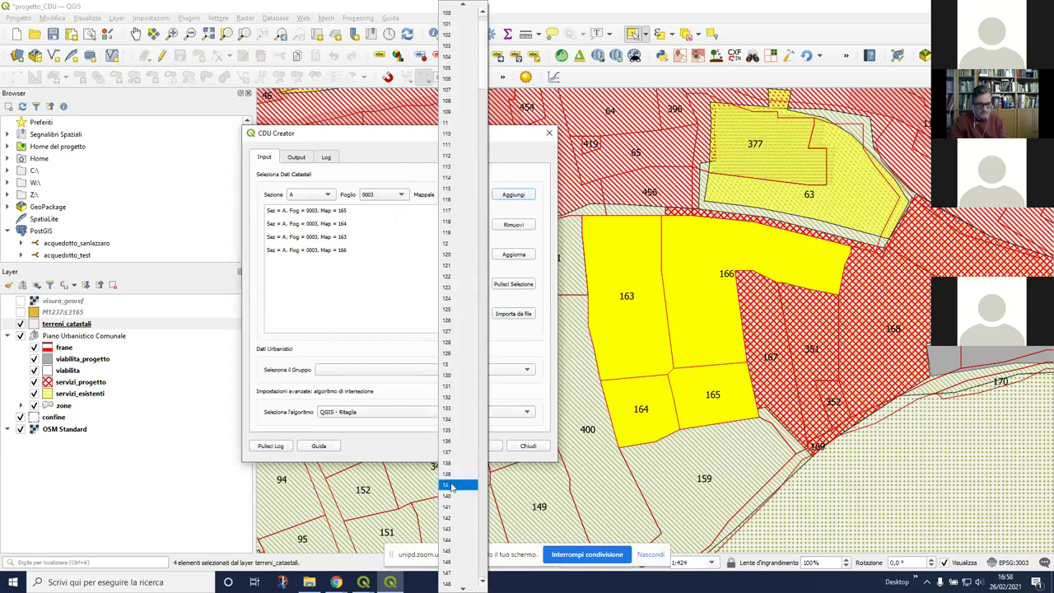
{"action": "scroll", "coordinate": [452, 488], "scroll_direction": "down", "scroll_amount": 7}
{"action": "left_click", "coordinate": [450, 528]}
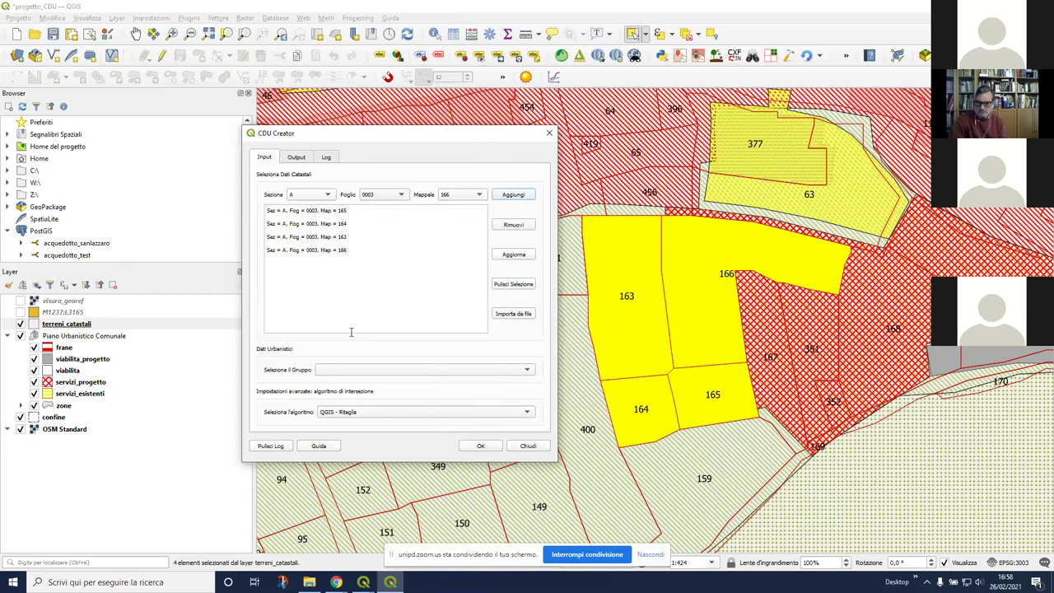
{"action": "left_click", "coordinate": [513, 224]}
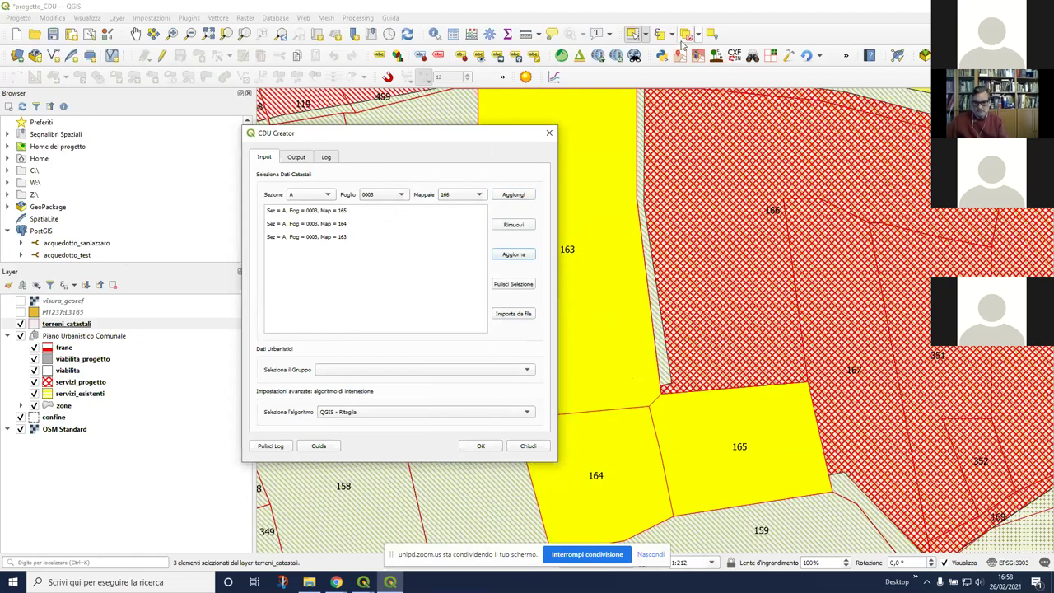
Remove parcel 163 and move the CDU Creator dialog off the parcels.
{"action": "scroll", "coordinate": [736, 176], "scroll_direction": "down", "scroll_amount": 1}
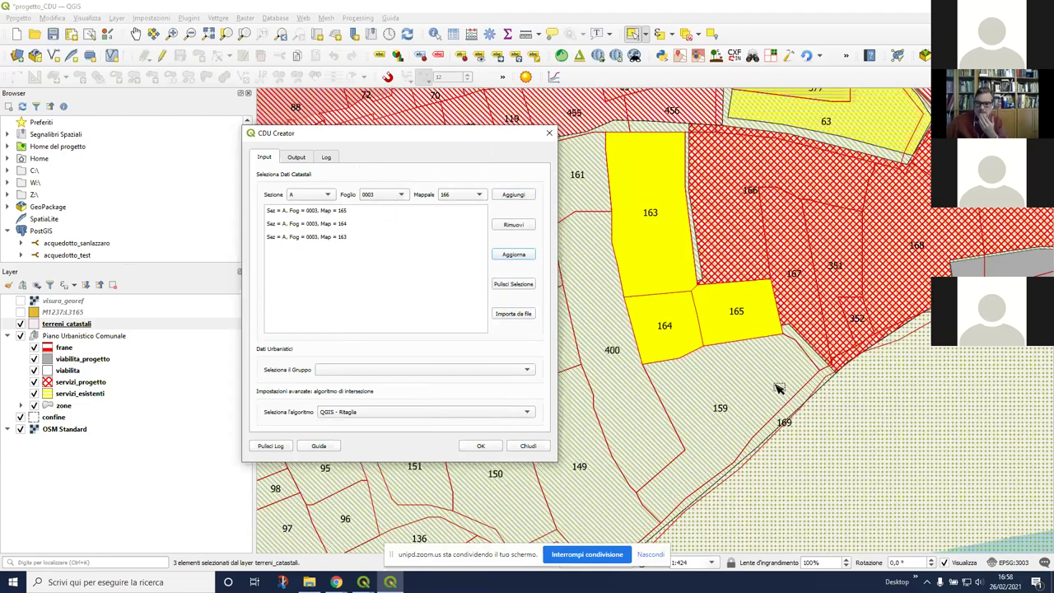
{"action": "left_click", "coordinate": [520, 256]}
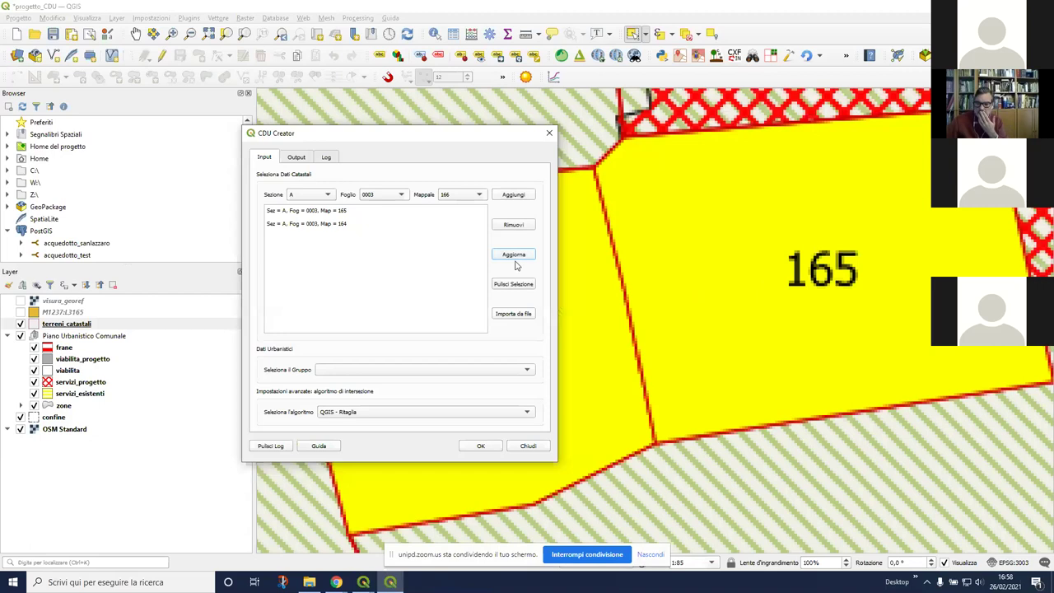
{"action": "left_click_drag", "start_coordinate": [439, 139], "coordinate": [610, 137]}
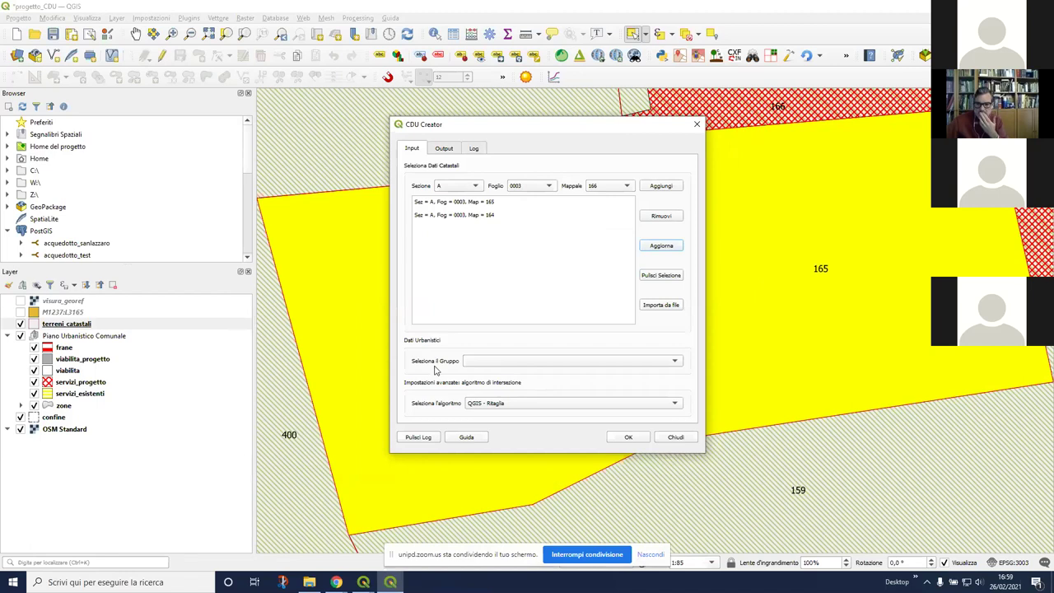
{"action": "left_click", "coordinate": [510, 362]}
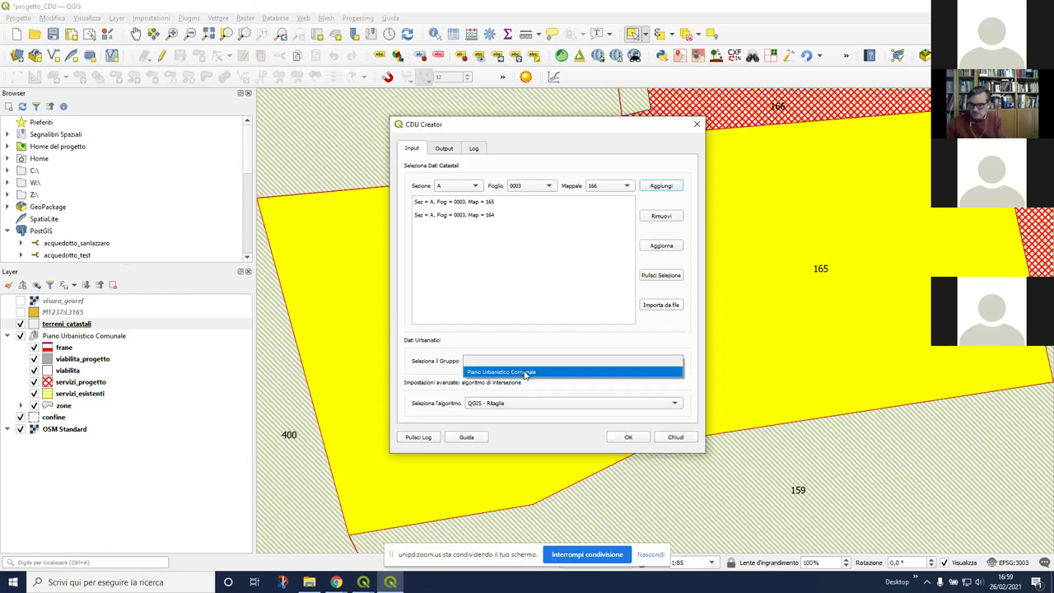
Choose Piano Urbanistico Comunale in the Seleziona il Gruppo combo box.
{"action": "left_click", "coordinate": [526, 373]}
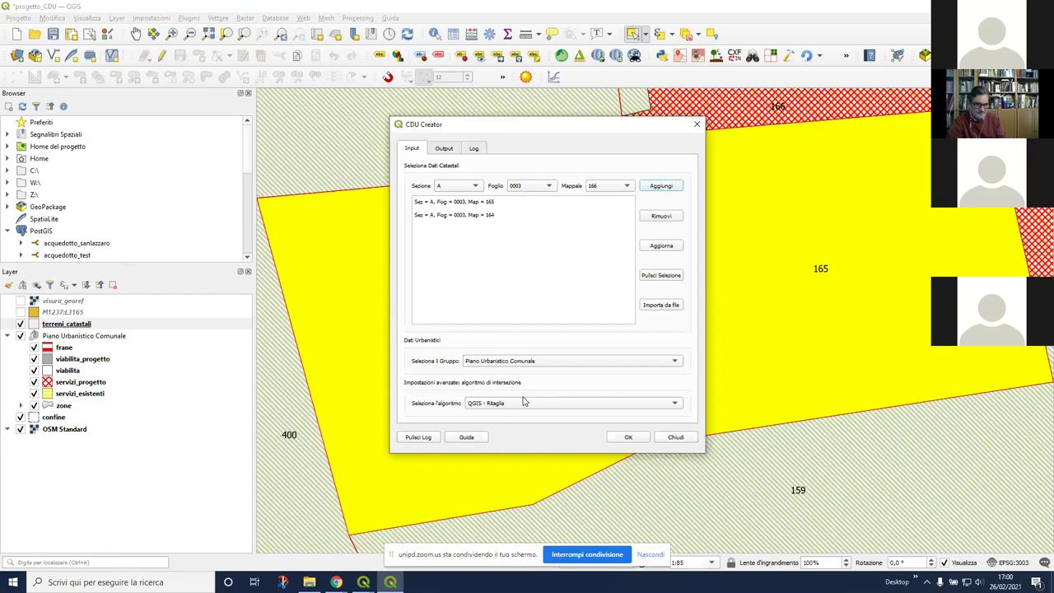
Keep QGIS - Ritaglia as the intersection algorithm and show the certificate output settings.
{"action": "left_click", "coordinate": [523, 403]}
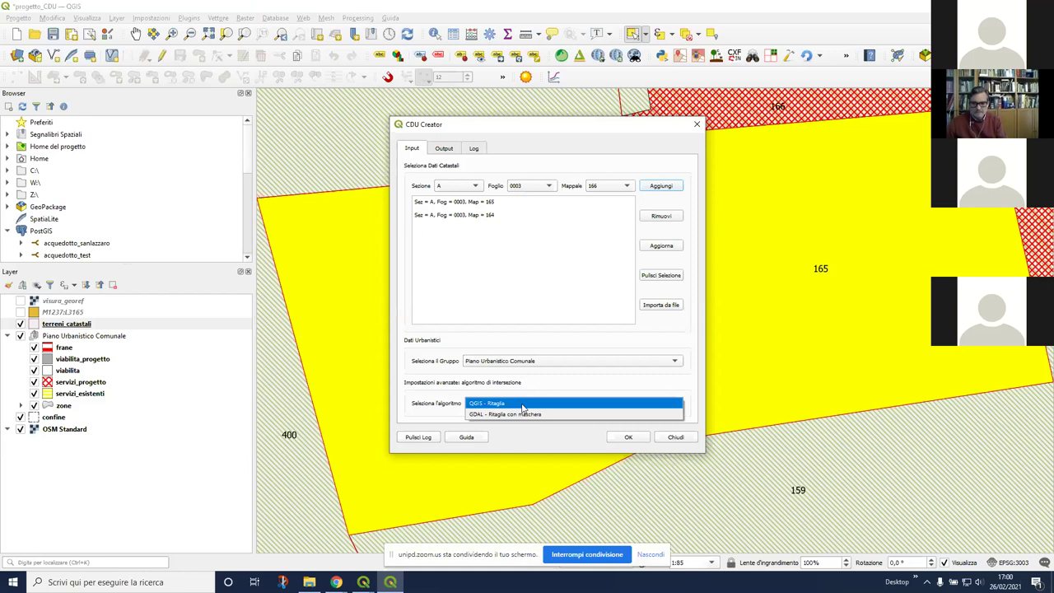
{"action": "left_click", "coordinate": [442, 412]}
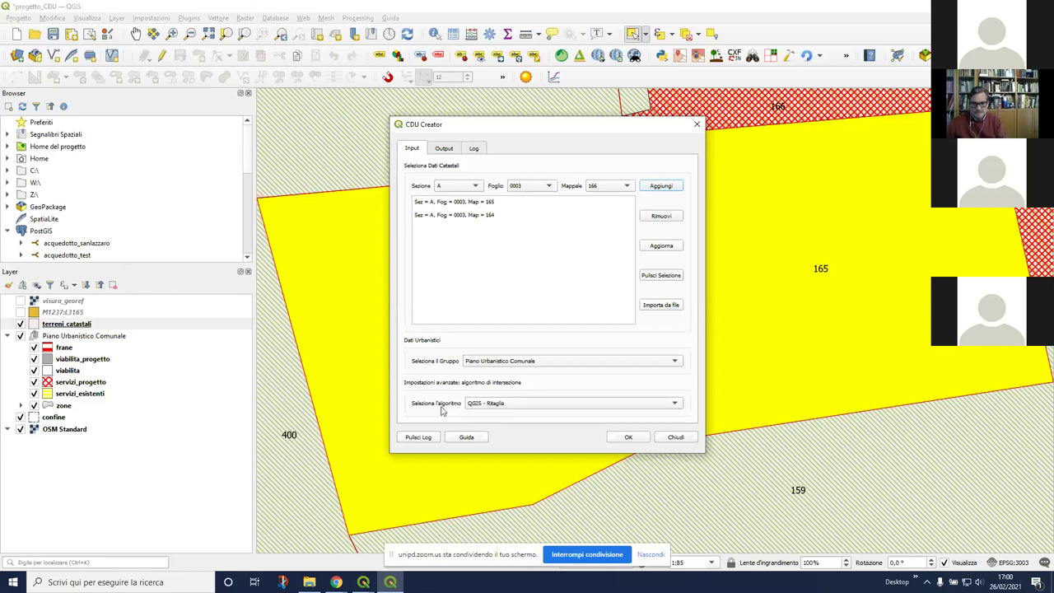
{"action": "left_click", "coordinate": [525, 411]}
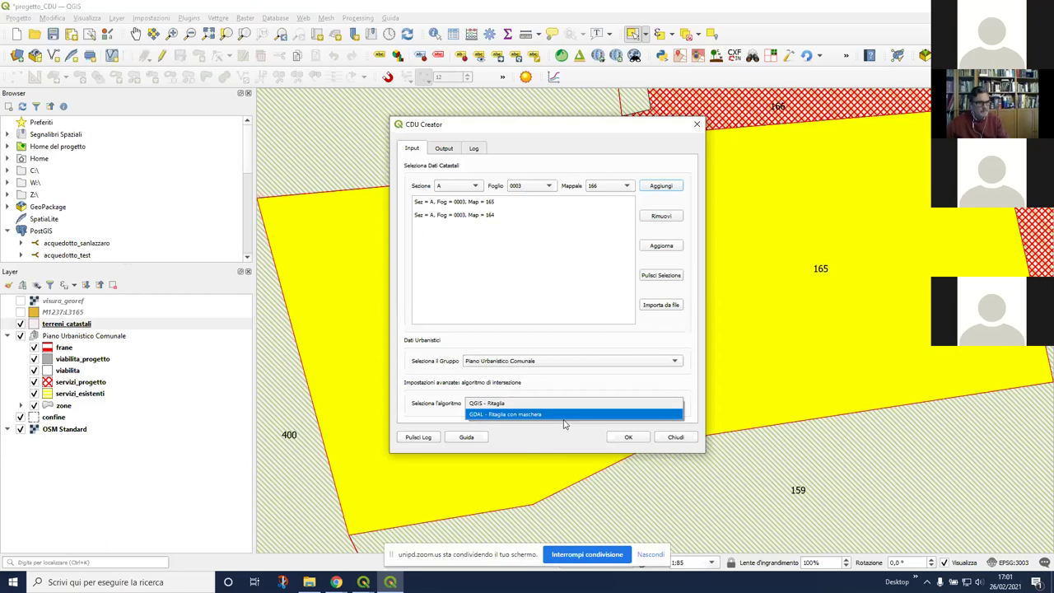
{"action": "left_click", "coordinate": [440, 383]}
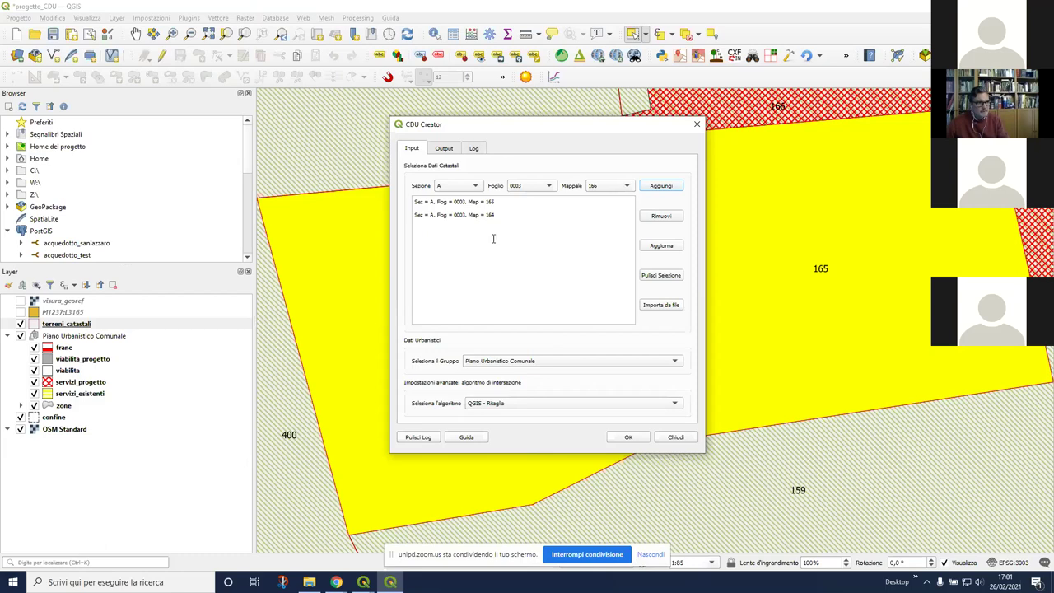
{"action": "left_click", "coordinate": [447, 149]}
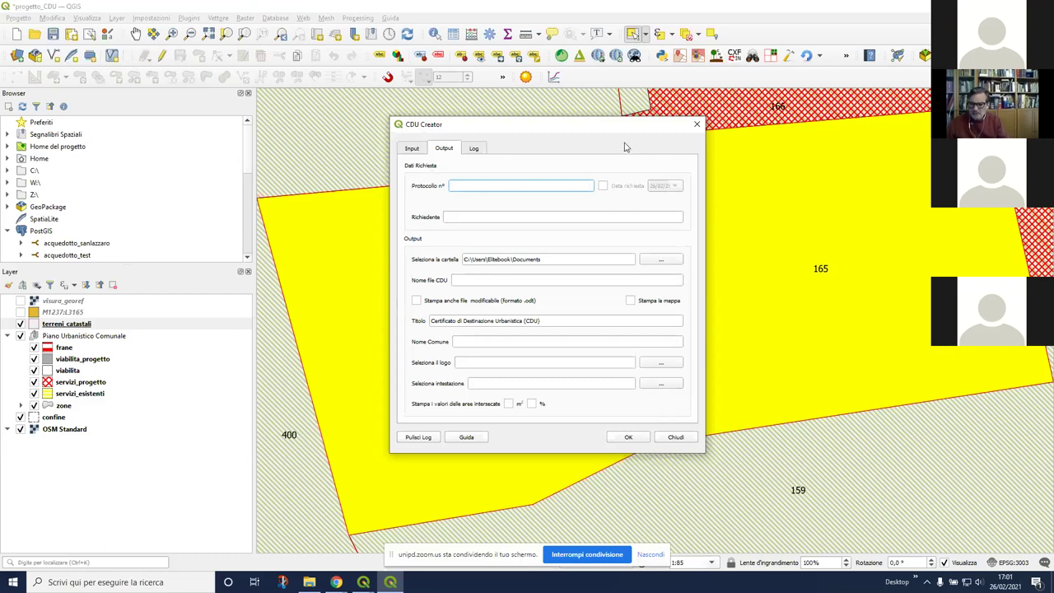
Return to the Input settings listing parcels 164, 165 and the chosen layer group.
{"action": "left_click", "coordinate": [411, 148]}
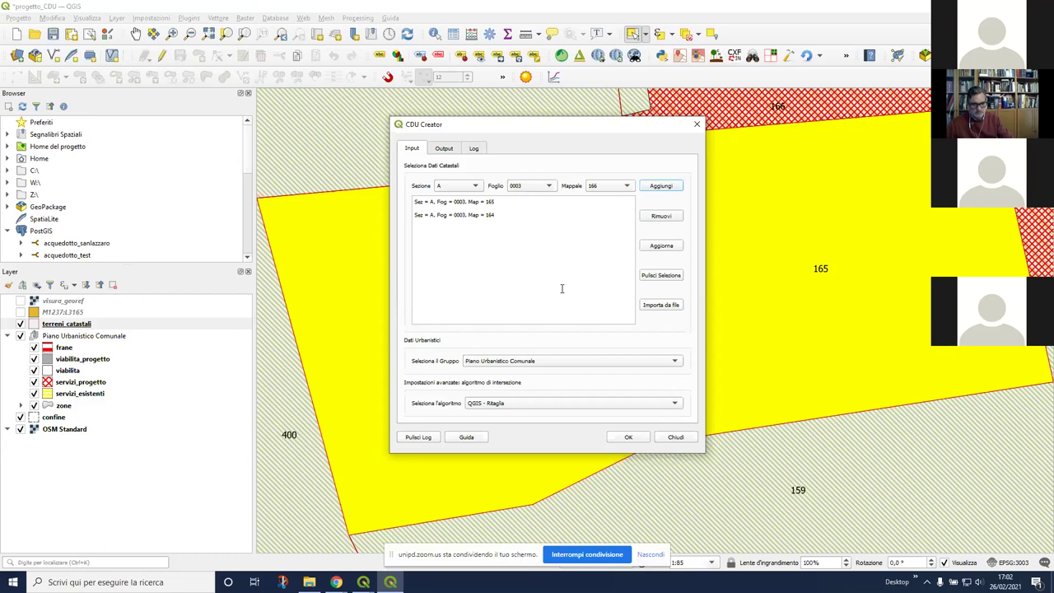
Add a subgroup named vincoli inside the Piano Urbanistico Comunale layer group.
{"action": "left_click", "coordinate": [96, 336]}
{"action": "right_click", "coordinate": [98, 337]}
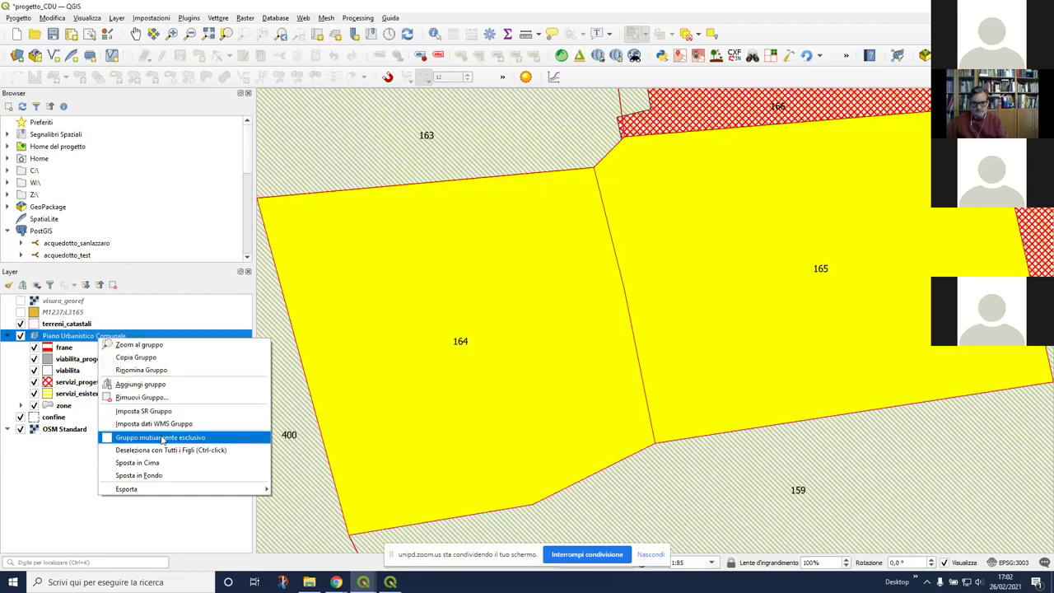
{"action": "left_click", "coordinate": [157, 385]}
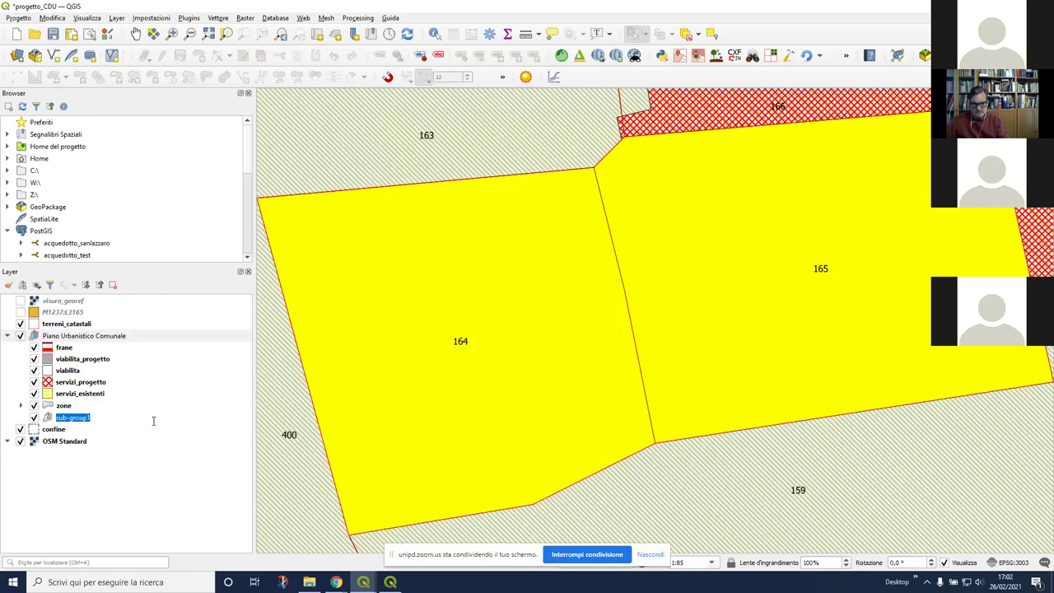
{"action": "type", "text": "vincoli"}
{"action": "key", "text": "Return"}
{"action": "left_click", "coordinate": [66, 349]}
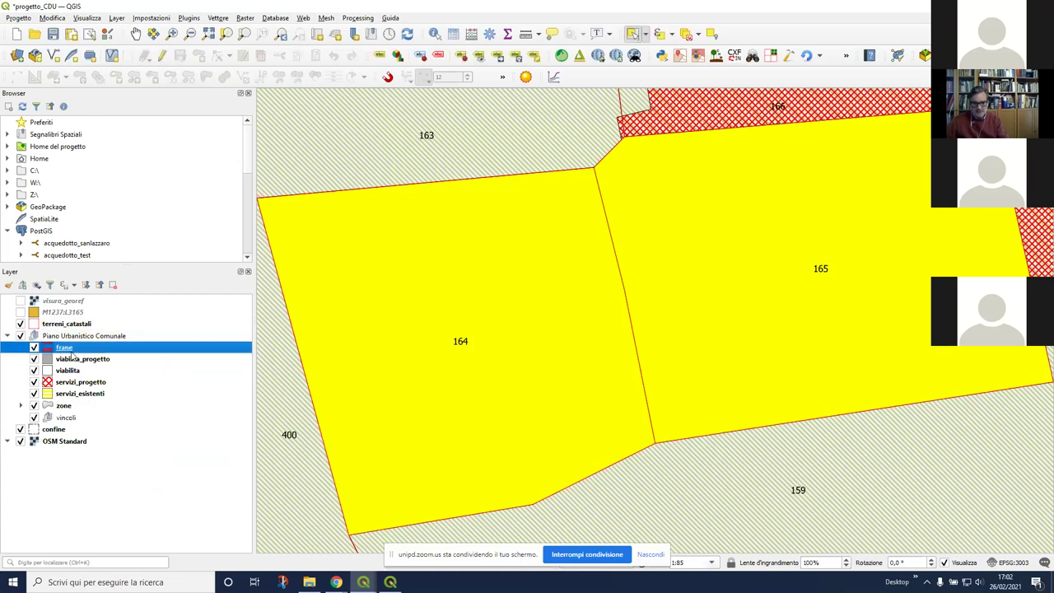
{"action": "left_click", "coordinate": [82, 383], "text": "shift"}
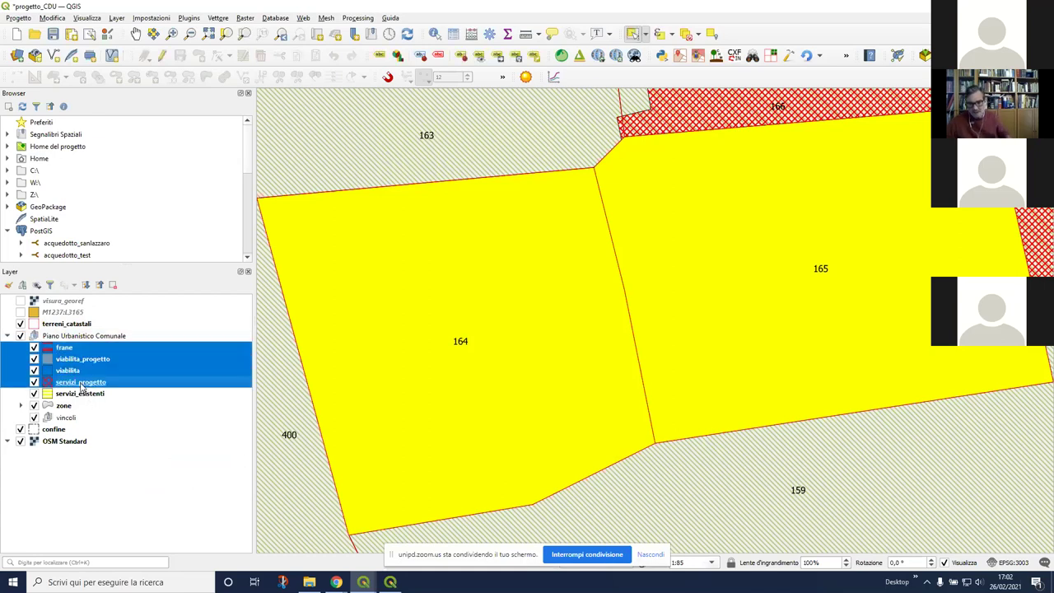
{"action": "left_click", "coordinate": [82, 384], "text": "ctrl"}
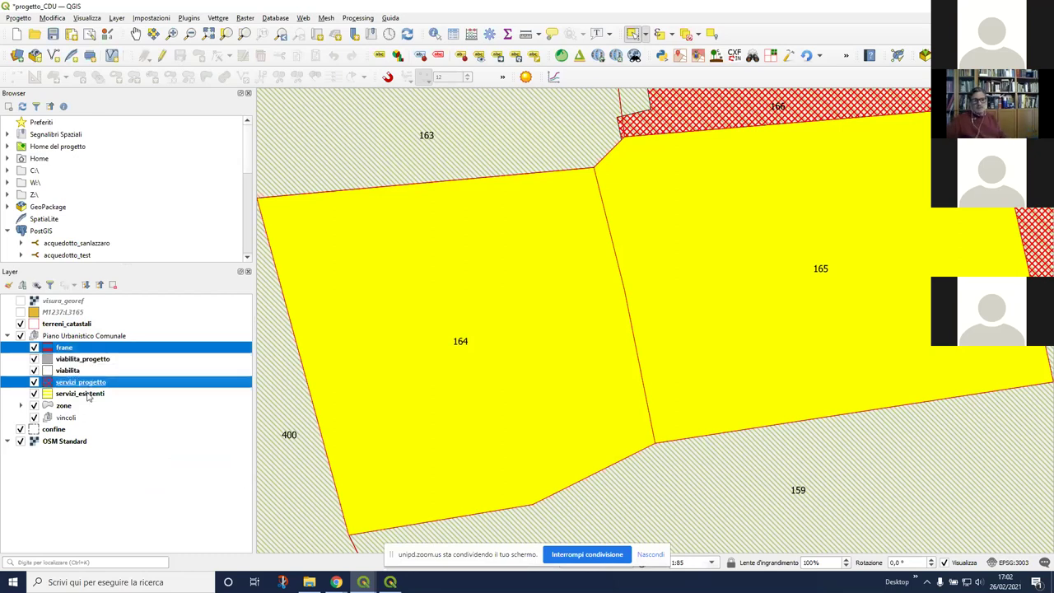
{"action": "left_click_drag", "start_coordinate": [82, 384], "coordinate": [98, 426]}
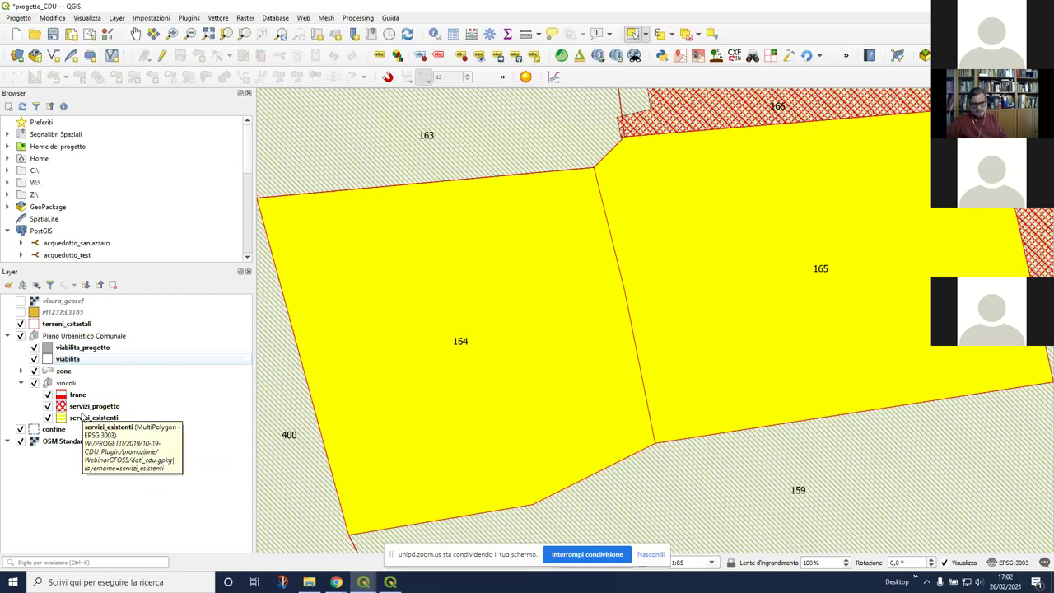
{"action": "left_click", "coordinate": [21, 382]}
{"action": "left_click", "coordinate": [73, 384]}
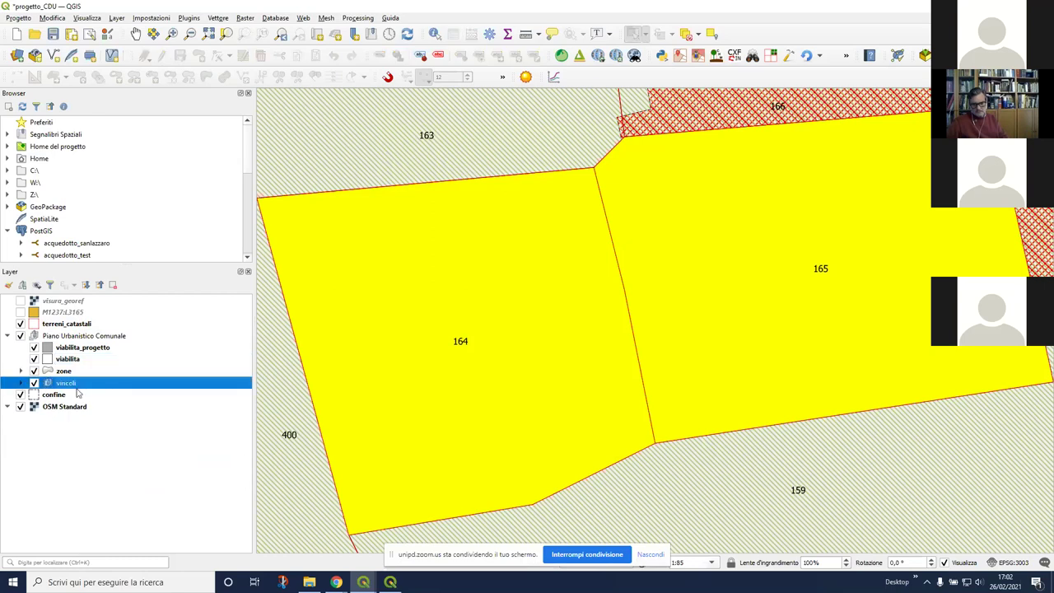
{"action": "left_click_drag", "start_coordinate": [82, 384], "coordinate": [121, 355]}
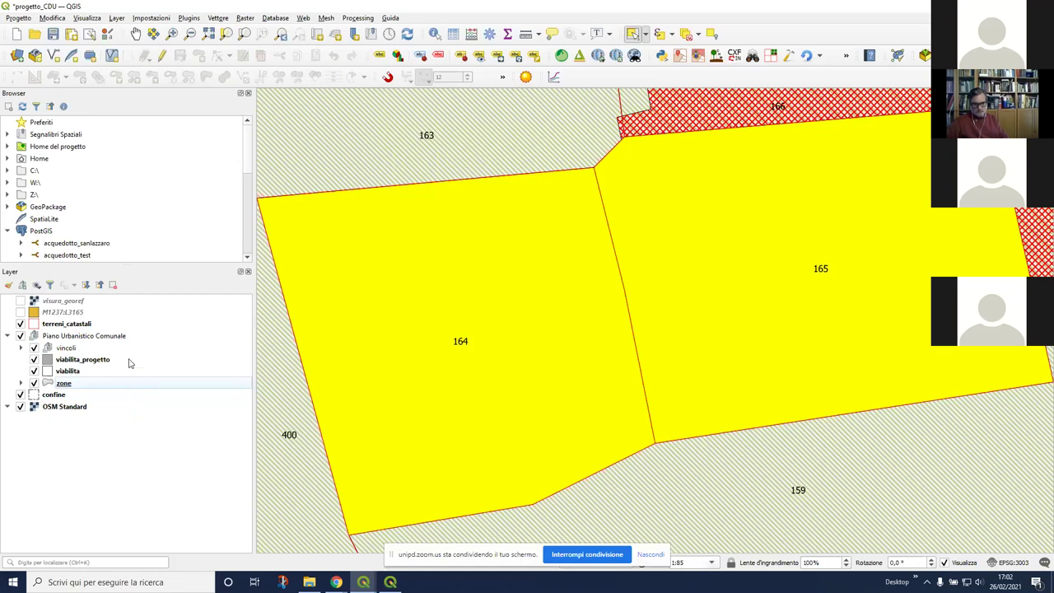
{"action": "left_click", "coordinate": [66, 347]}
{"action": "left_click", "coordinate": [22, 348]}
{"action": "left_click", "coordinate": [22, 348]}
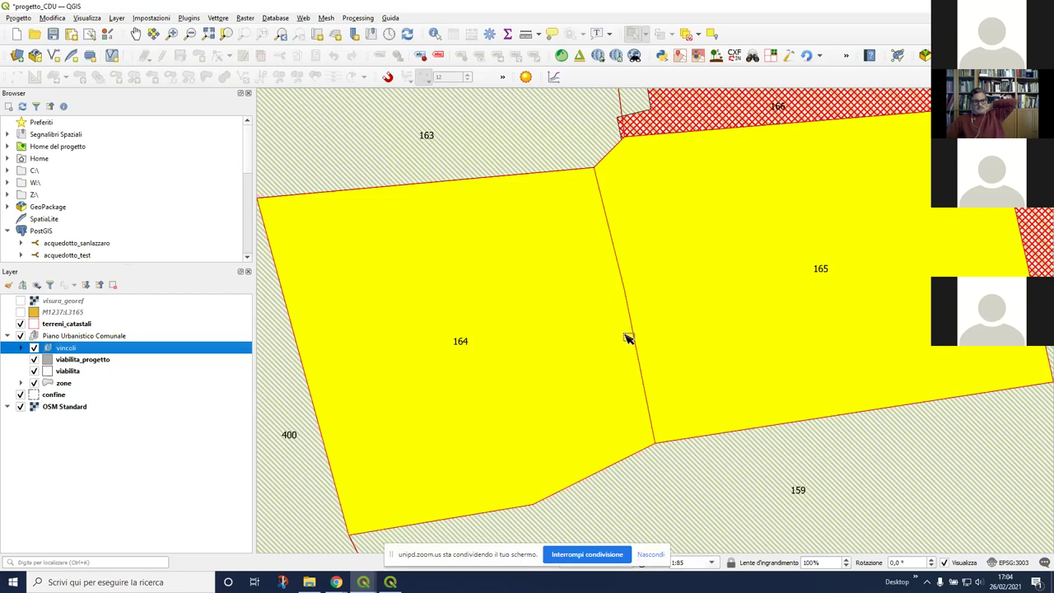
Zoom out, restore the CDU Creator window, and show its Output settings.
{"action": "scroll", "coordinate": [626, 339], "scroll_direction": "down", "scroll_amount": 1}
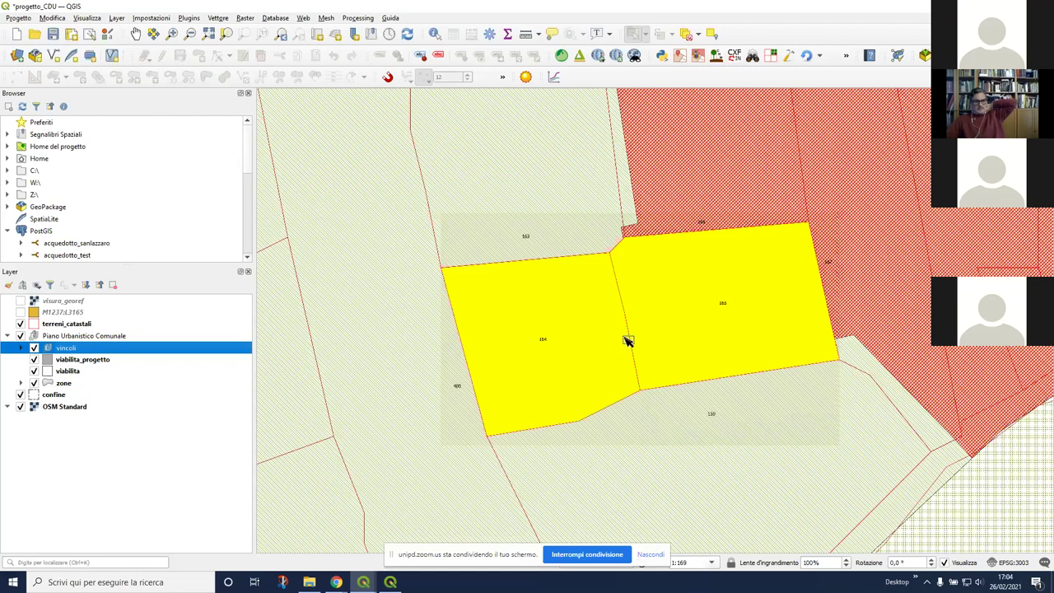
{"action": "mouse_move", "coordinate": [391, 581]}
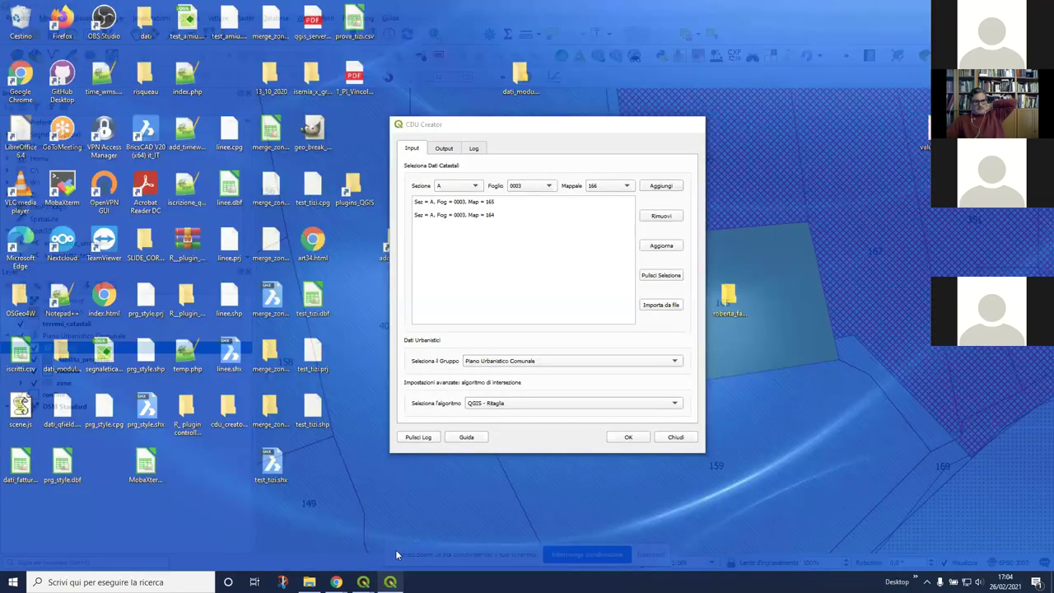
{"action": "left_click", "coordinate": [397, 553]}
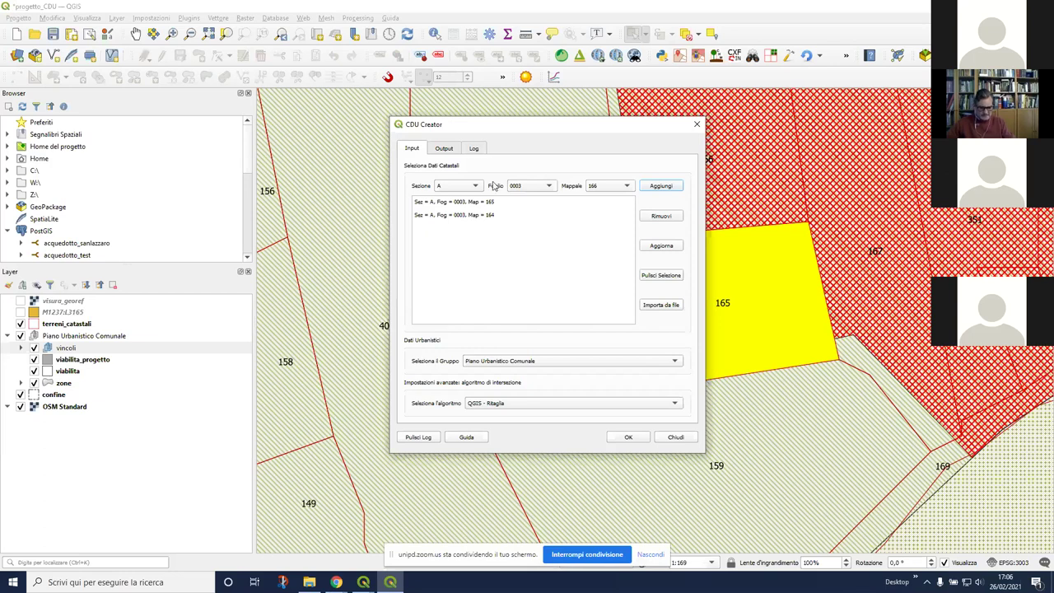
{"action": "left_click", "coordinate": [443, 149]}
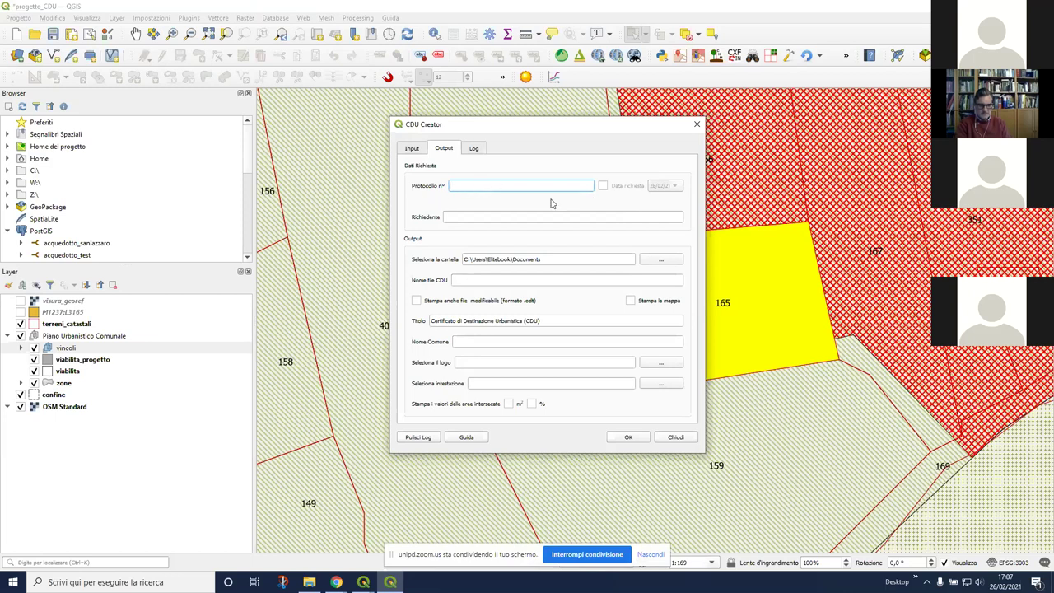
{"action": "left_click", "coordinate": [604, 185]}
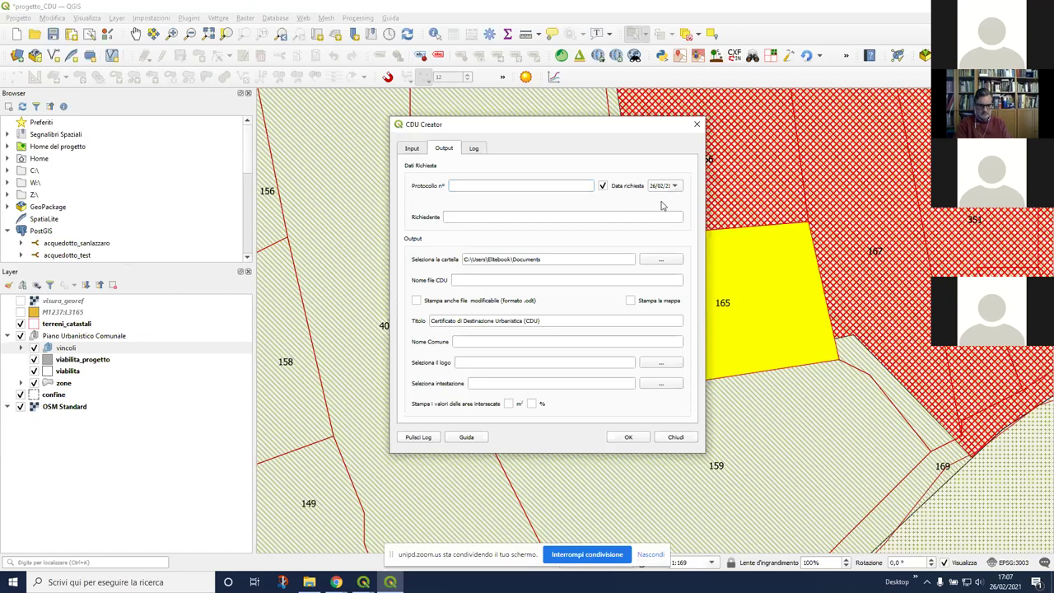
{"action": "left_click", "coordinate": [540, 219]}
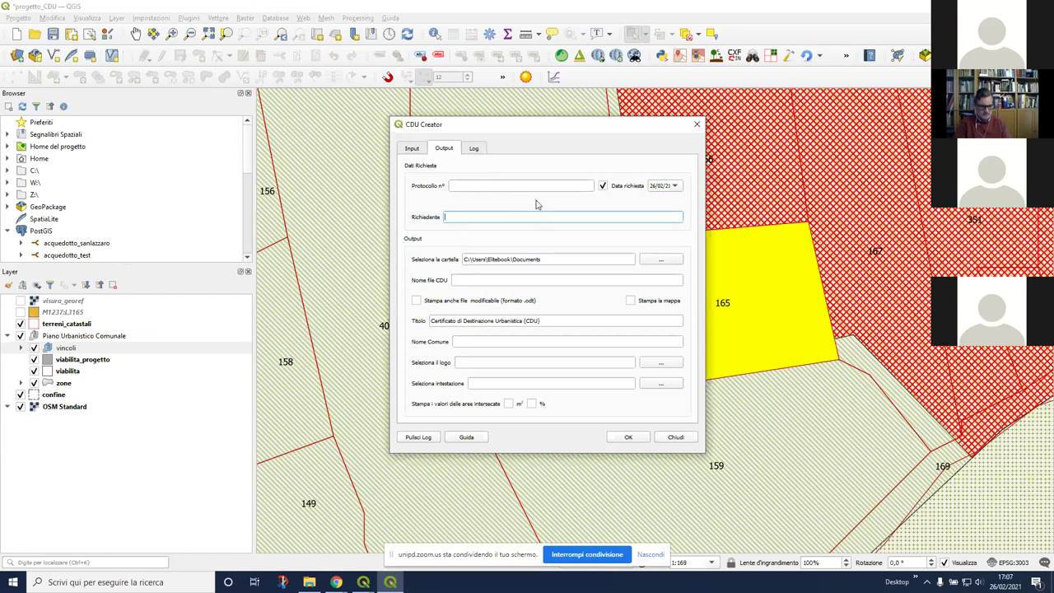
{"action": "left_click", "coordinate": [604, 187]}
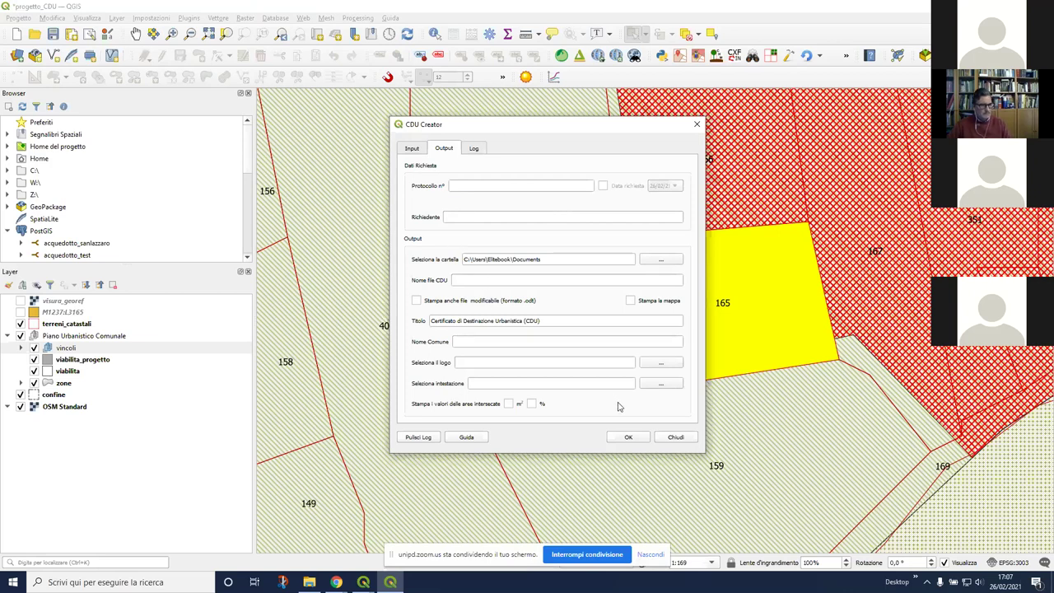
Enable the editable .odt copy and map printing, and centre the dialog over the map.
{"action": "left_click_drag", "start_coordinate": [585, 123], "coordinate": [575, 93]}
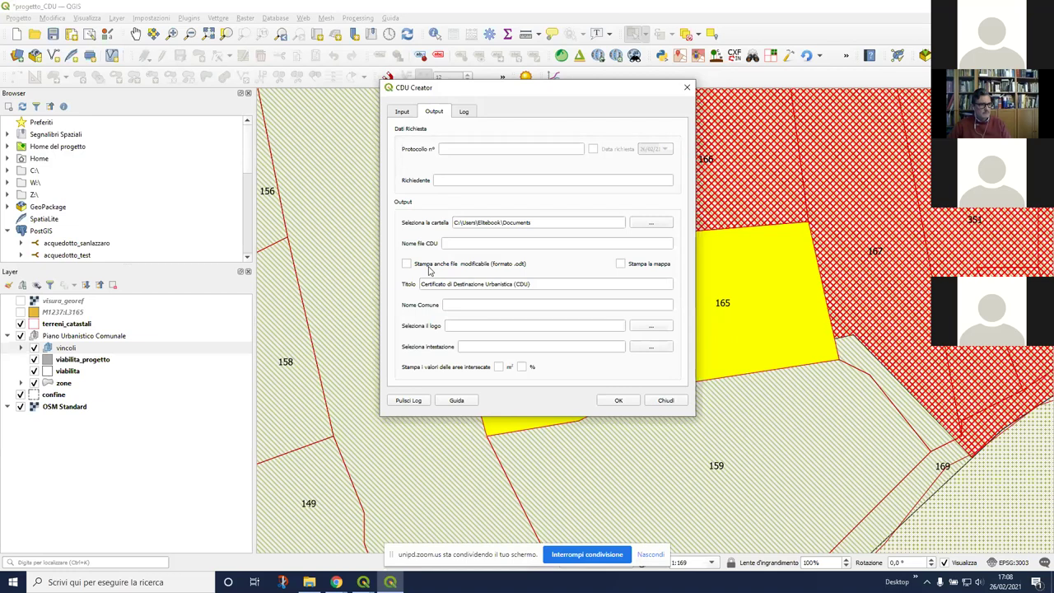
{"action": "left_click", "coordinate": [406, 263]}
{"action": "left_click", "coordinate": [621, 264]}
{"action": "left_click_drag", "start_coordinate": [627, 86], "coordinate": [328, 117]}
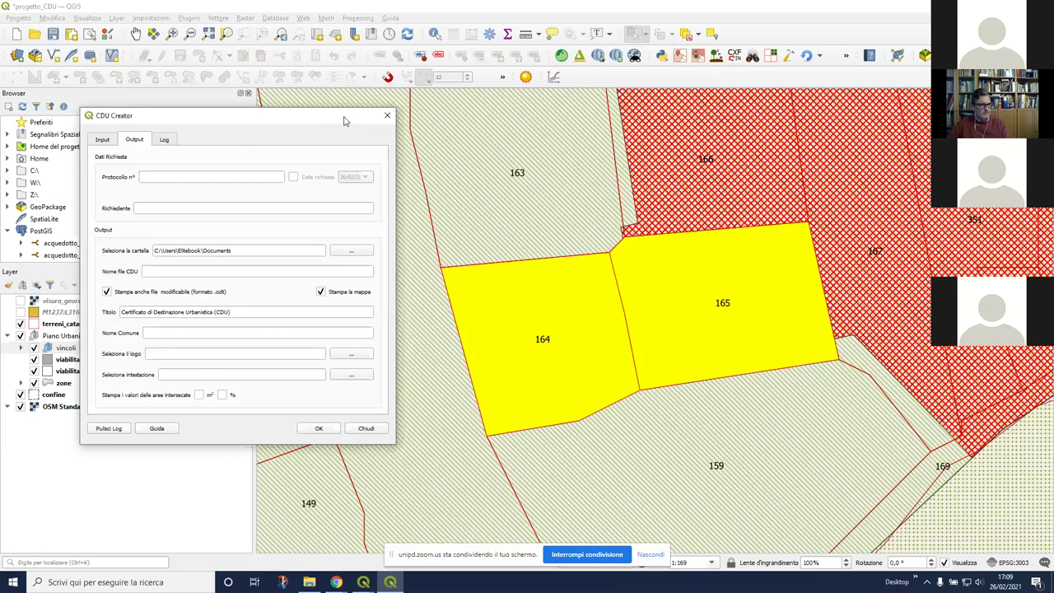
{"action": "left_click_drag", "start_coordinate": [345, 121], "coordinate": [651, 113]}
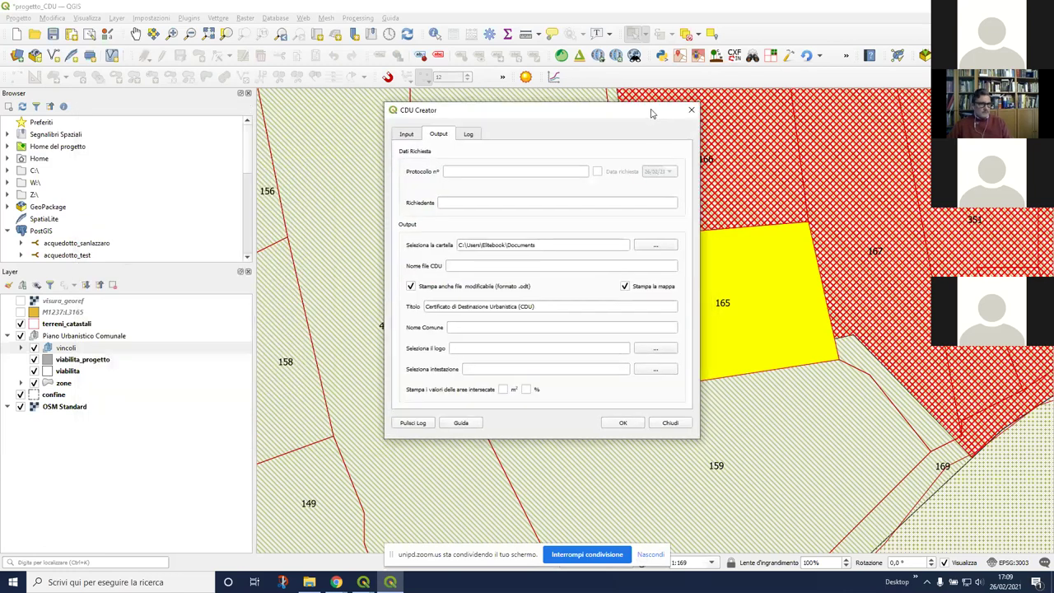
Enter Genova as the municipality name and select logo.png as the certificate logo.
{"action": "left_click", "coordinate": [540, 327]}
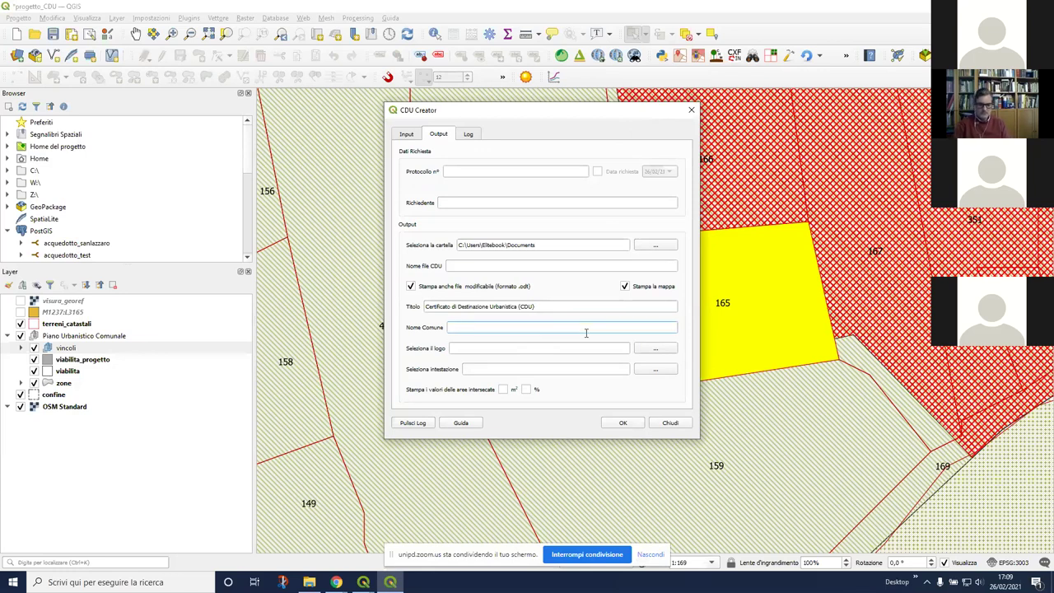
{"action": "type", "text": "Genova"}
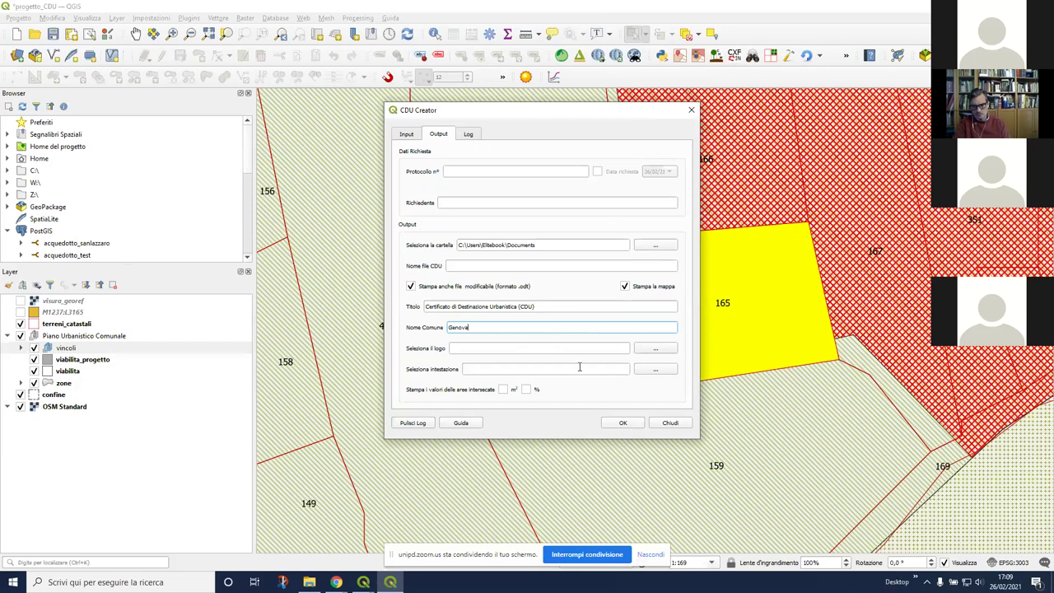
{"action": "left_click", "coordinate": [652, 352]}
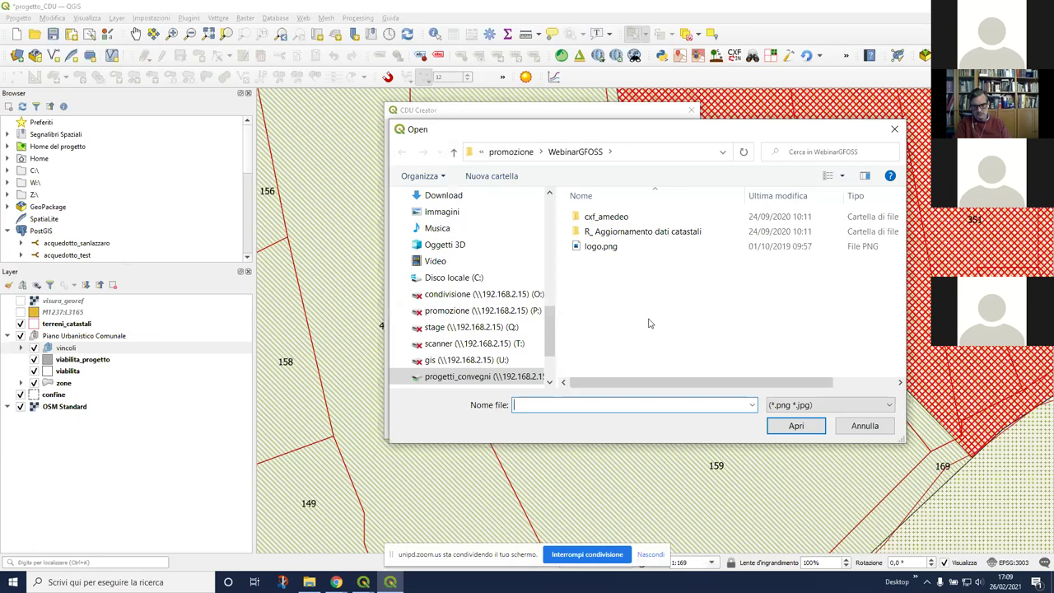
{"action": "left_click", "coordinate": [621, 248]}
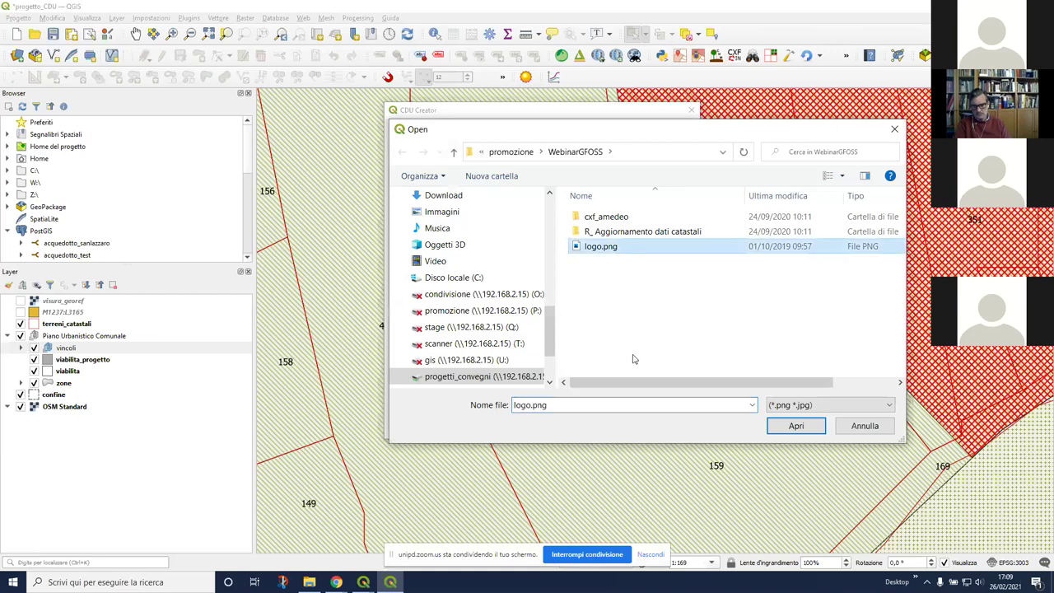
{"action": "left_click", "coordinate": [790, 427]}
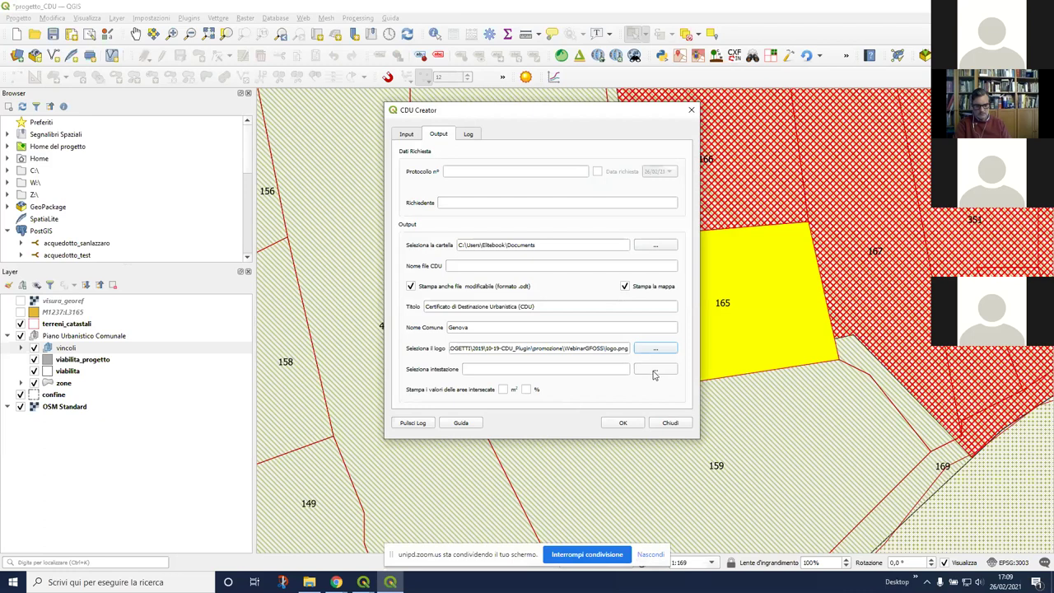
Select intro_test.txt as the certificate header text file.
{"action": "left_click", "coordinate": [654, 371]}
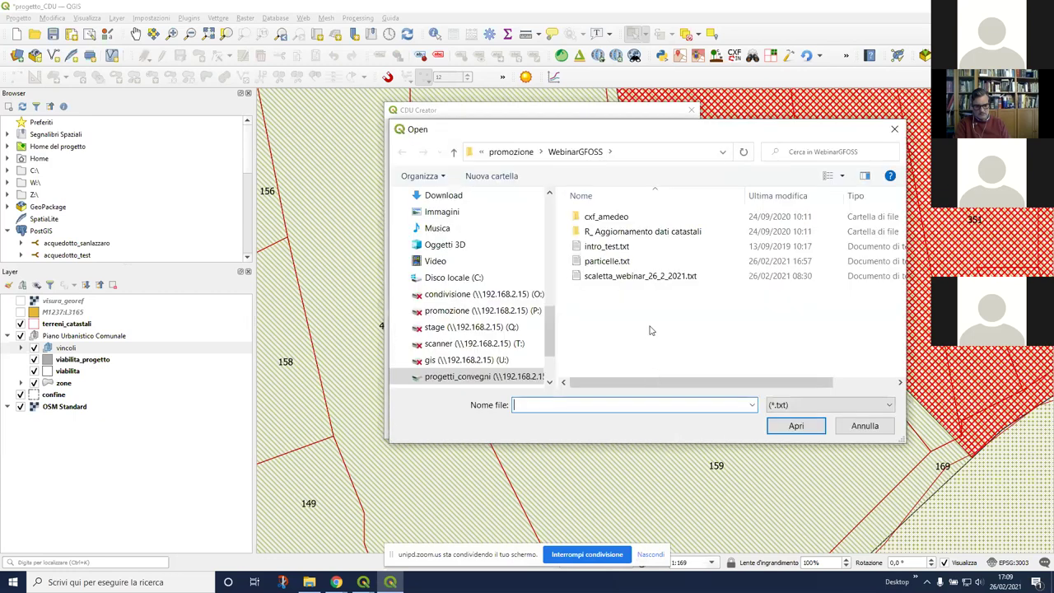
{"action": "left_click", "coordinate": [616, 247]}
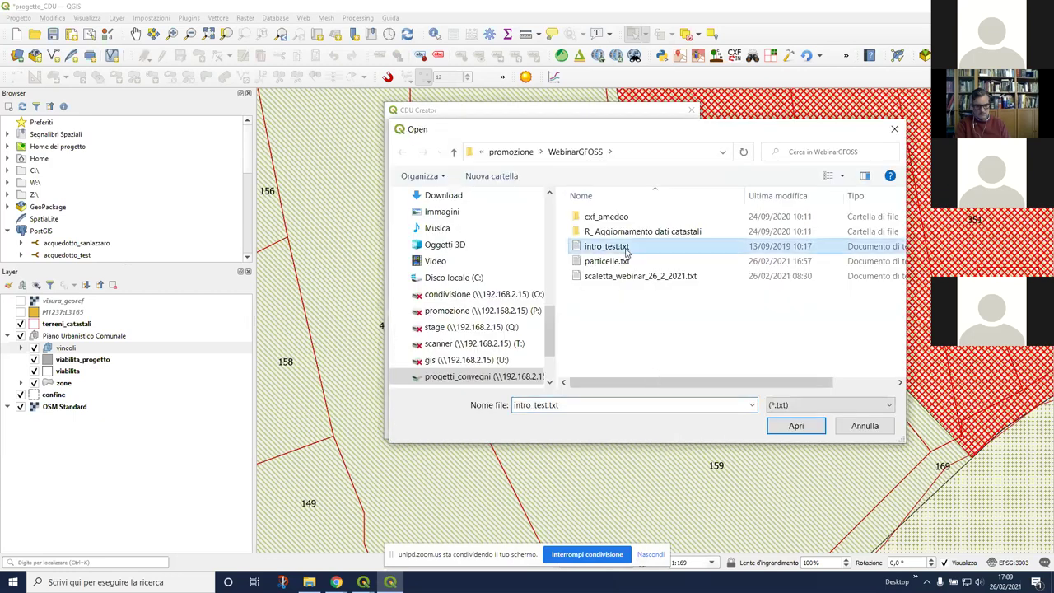
{"action": "left_click", "coordinate": [795, 426]}
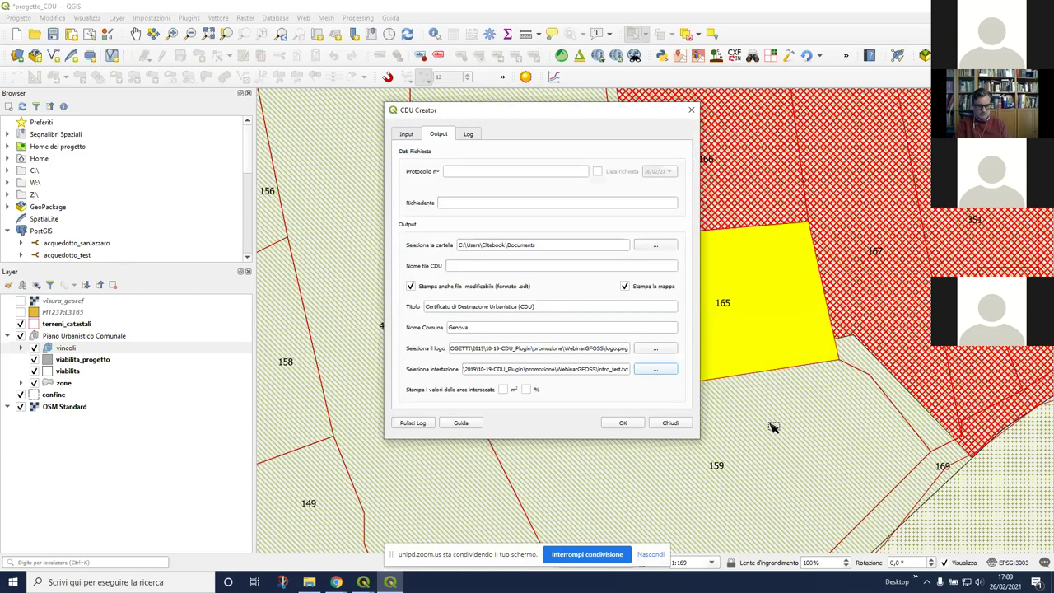
{"action": "left_click", "coordinate": [310, 582]}
Open intro_test.txt in Notepad++, review its placeholder header text, then minimise the editor.
{"action": "left_click", "coordinate": [331, 252]}
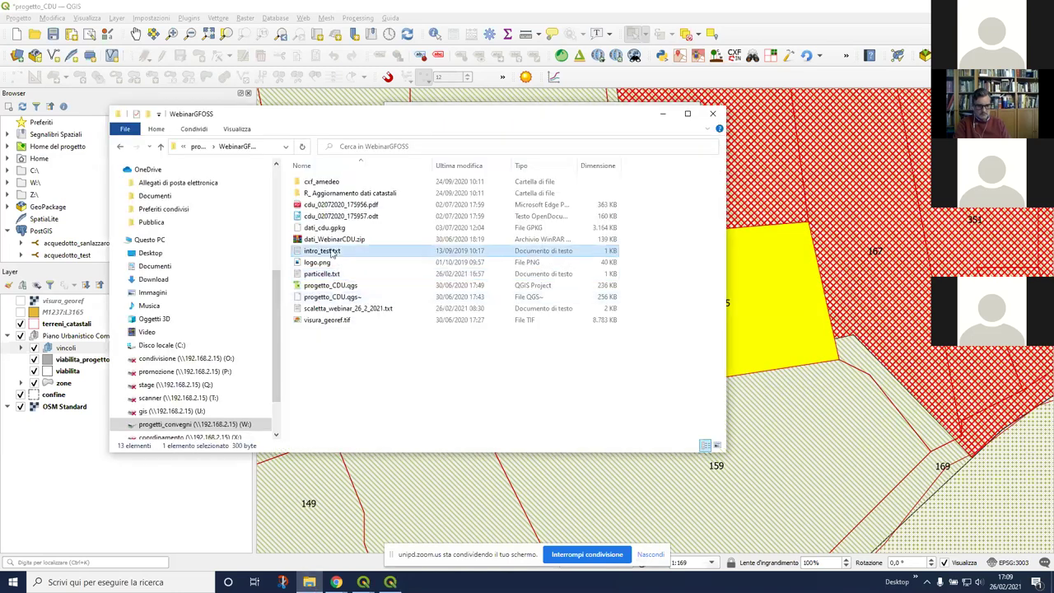
{"action": "right_click", "coordinate": [331, 254]}
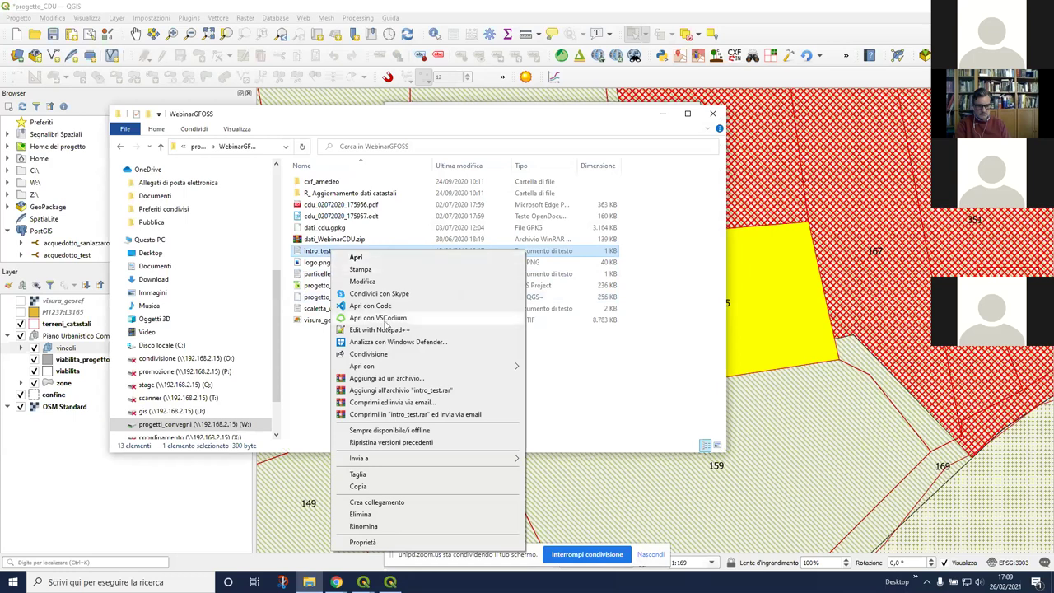
{"action": "left_click", "coordinate": [385, 330]}
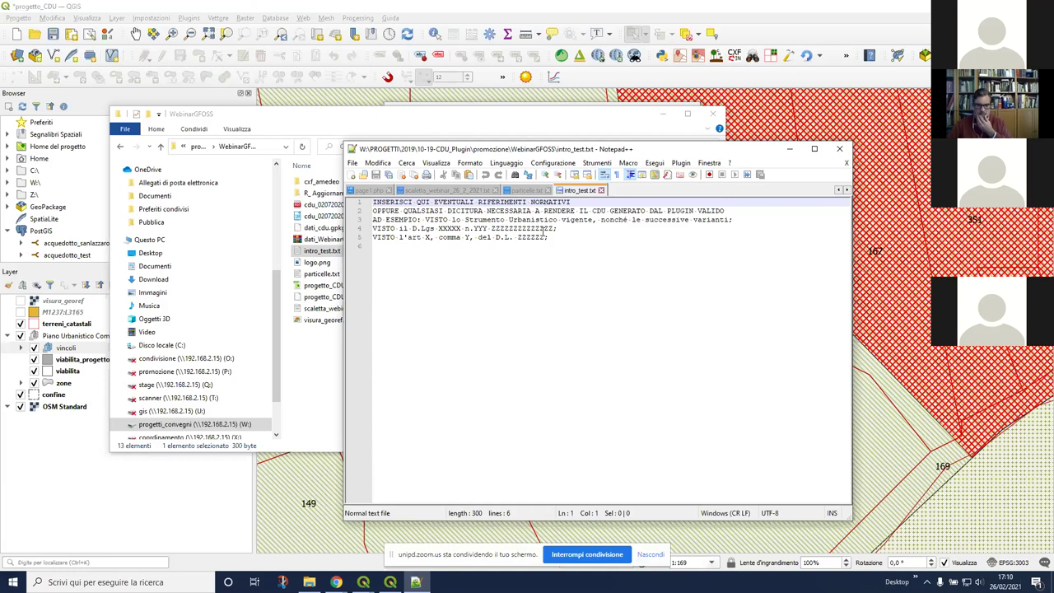
{"action": "left_click_drag", "start_coordinate": [560, 245], "coordinate": [365, 206]}
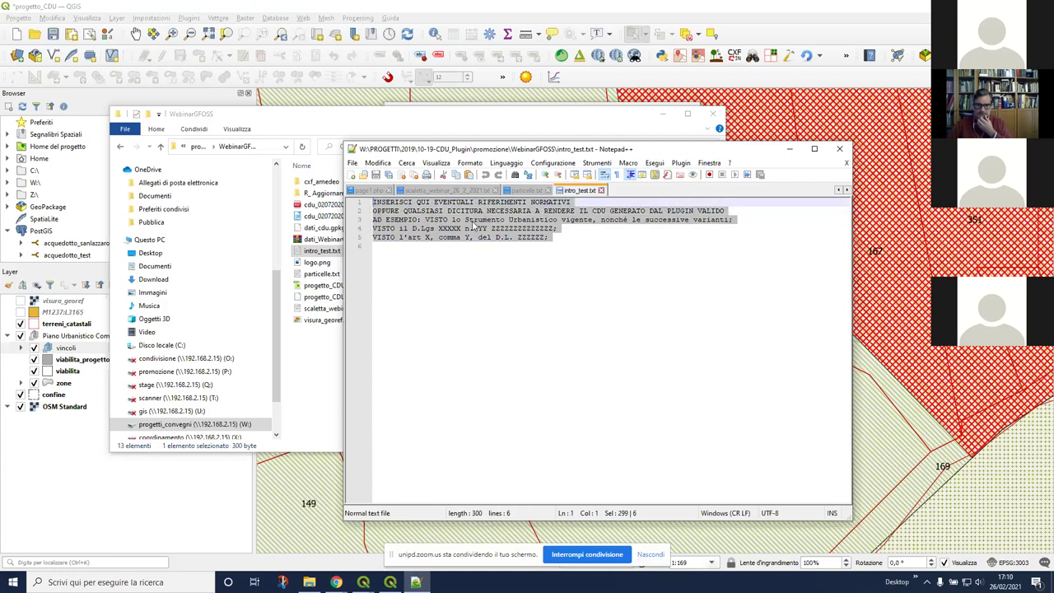
{"action": "left_click", "coordinate": [548, 247]}
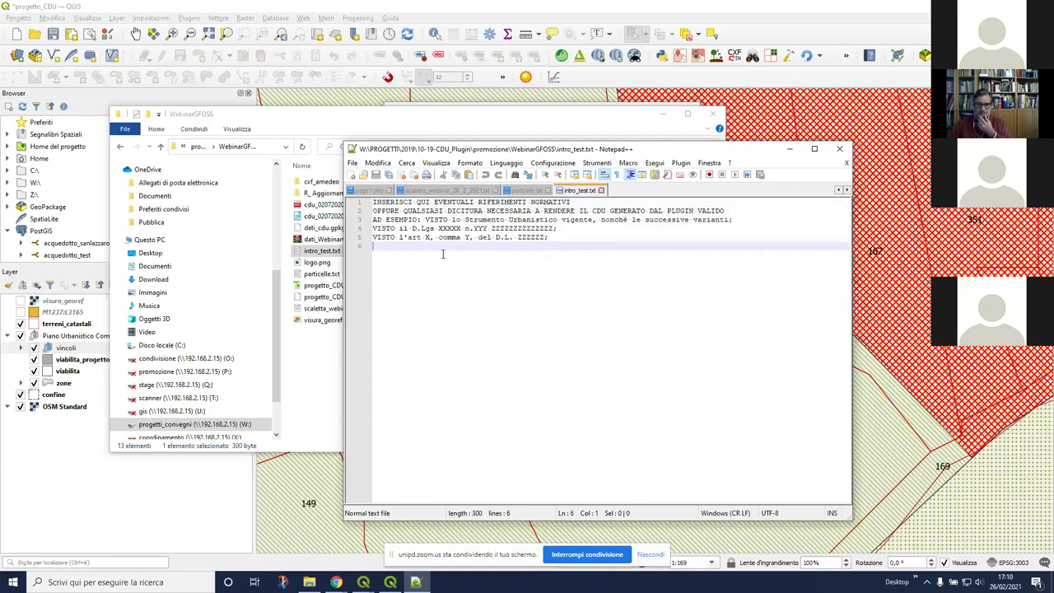
{"action": "left_click", "coordinate": [788, 151]}
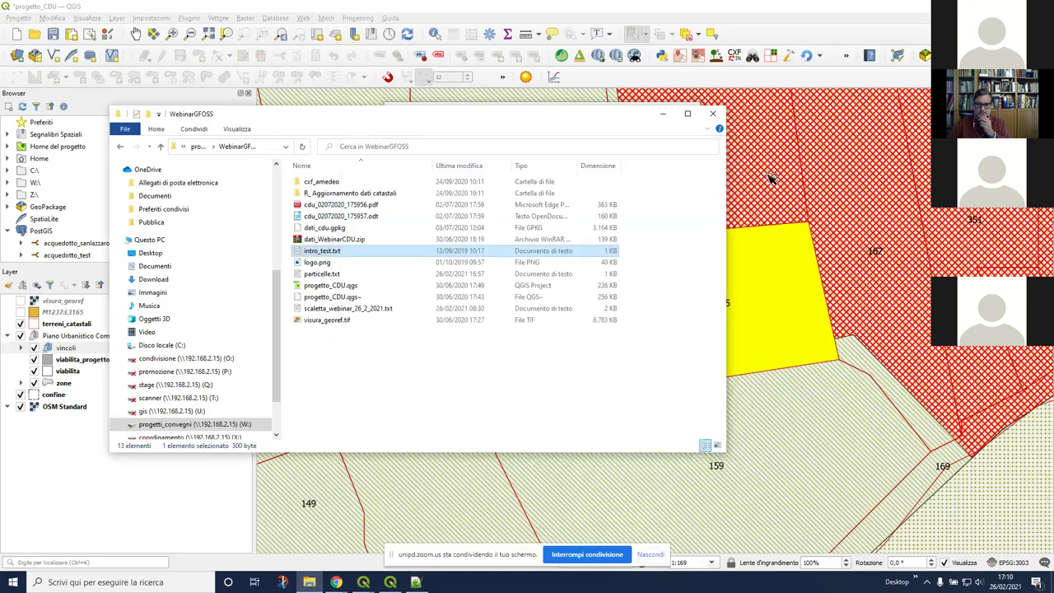
Restore the CDU Creator dialog and start generating the CDU certificate.
{"action": "double_click", "coordinate": [329, 228]}
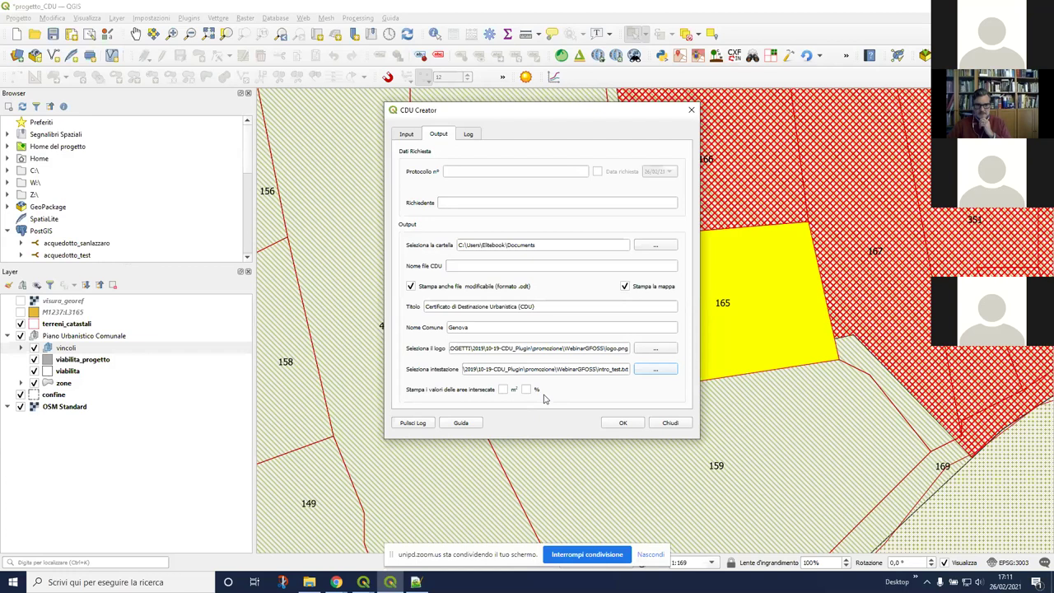
{"action": "left_click", "coordinate": [623, 423]}
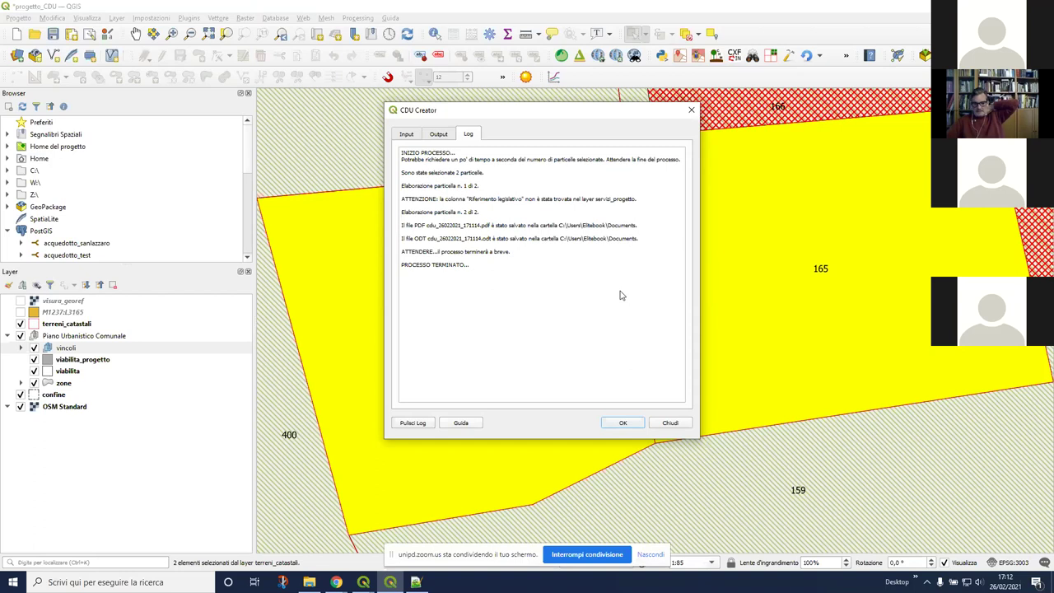
Once the log reports PROCESSO TERMINATO with PDF and ODT saved, return to the Input tab.
{"action": "left_click", "coordinate": [407, 135]}
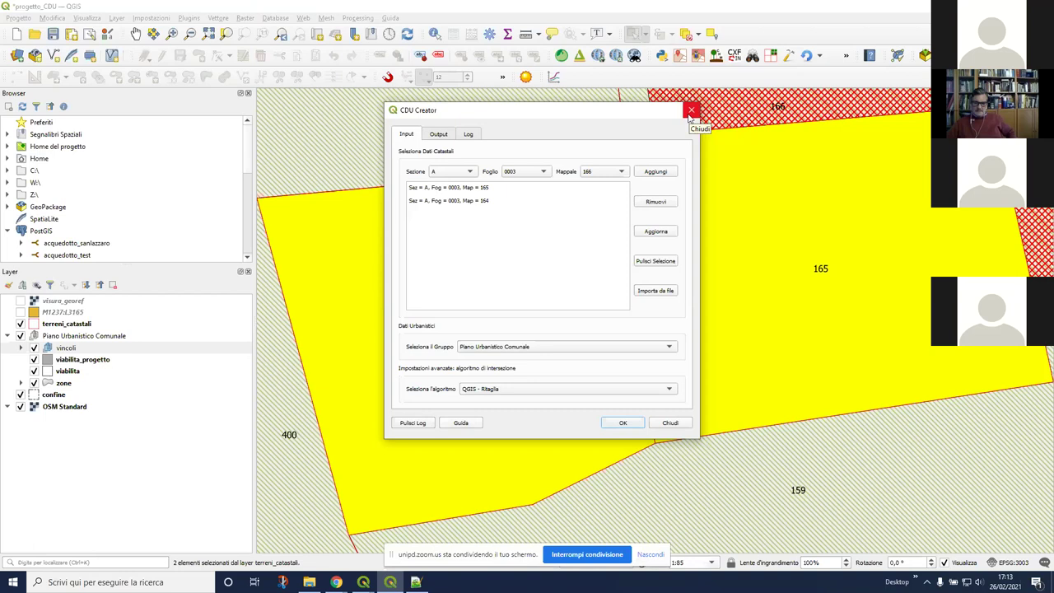
Close and reopen the CDU Creator, confirming sheet 0003 parcels 165 and 164 remain listed.
{"action": "left_click", "coordinate": [692, 114]}
{"action": "left_click", "coordinate": [692, 114]}
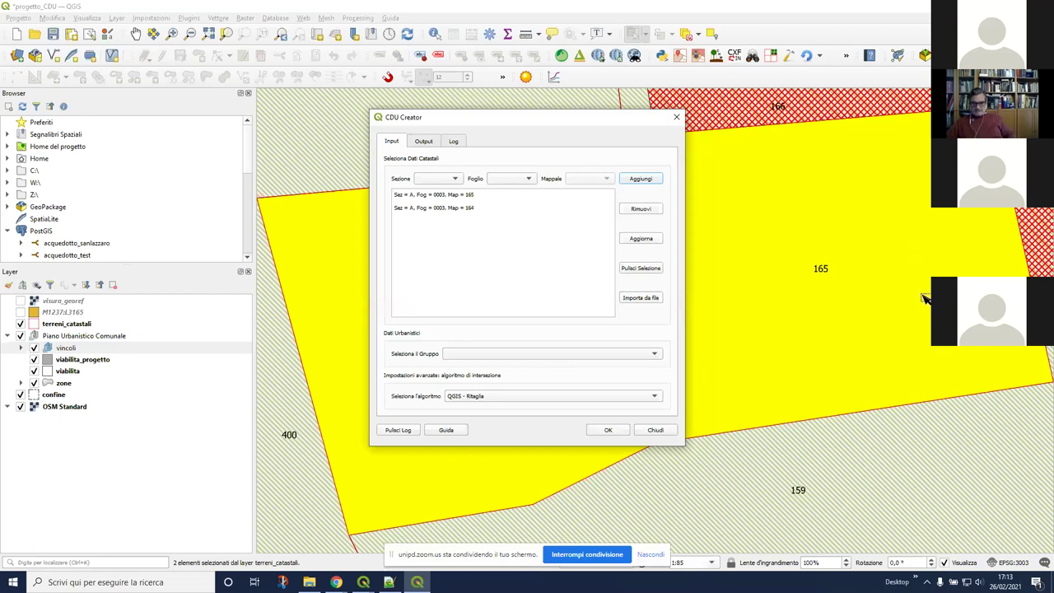
{"action": "left_click_drag", "start_coordinate": [510, 214], "coordinate": [378, 194]}
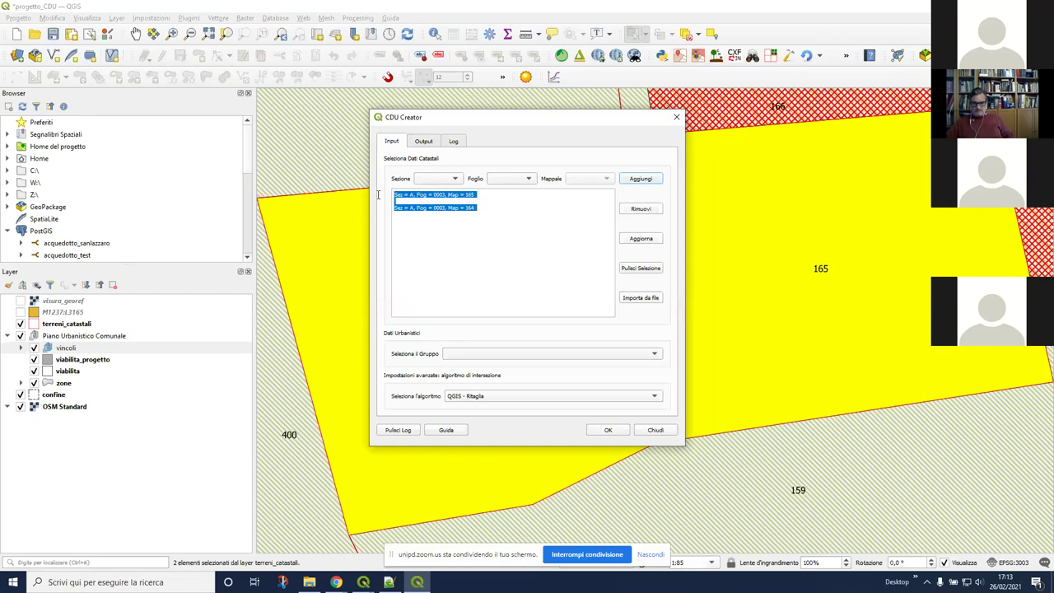
{"action": "left_click", "coordinate": [476, 255]}
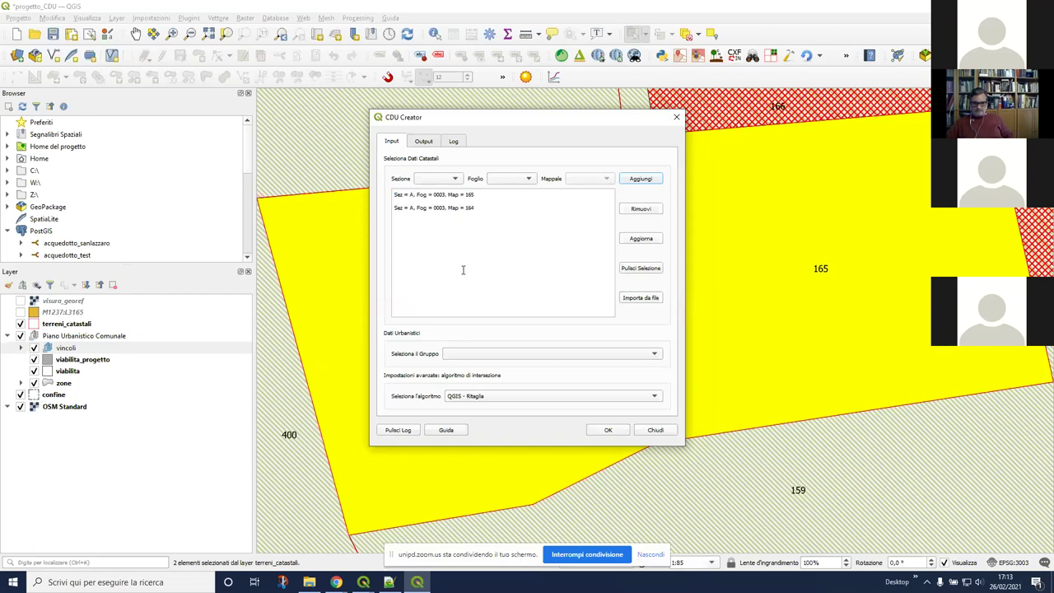
{"action": "left_click", "coordinate": [424, 142]}
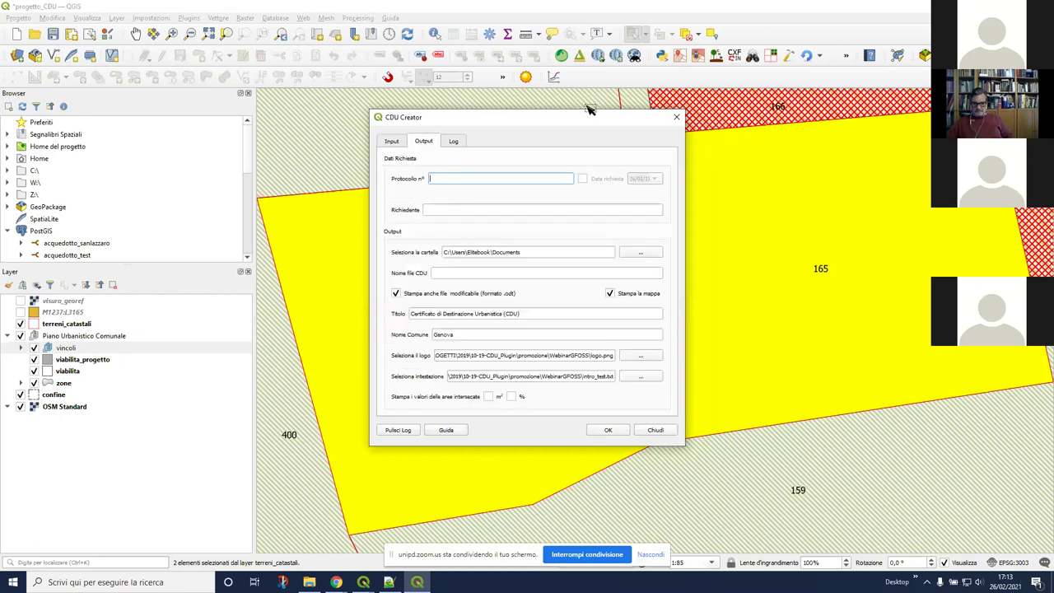
Verify the Documents output folder, logo.png and intro_test.txt header fields, then close the CDU Creator.
{"action": "left_click_drag", "start_coordinate": [590, 125], "coordinate": [599, 94]}
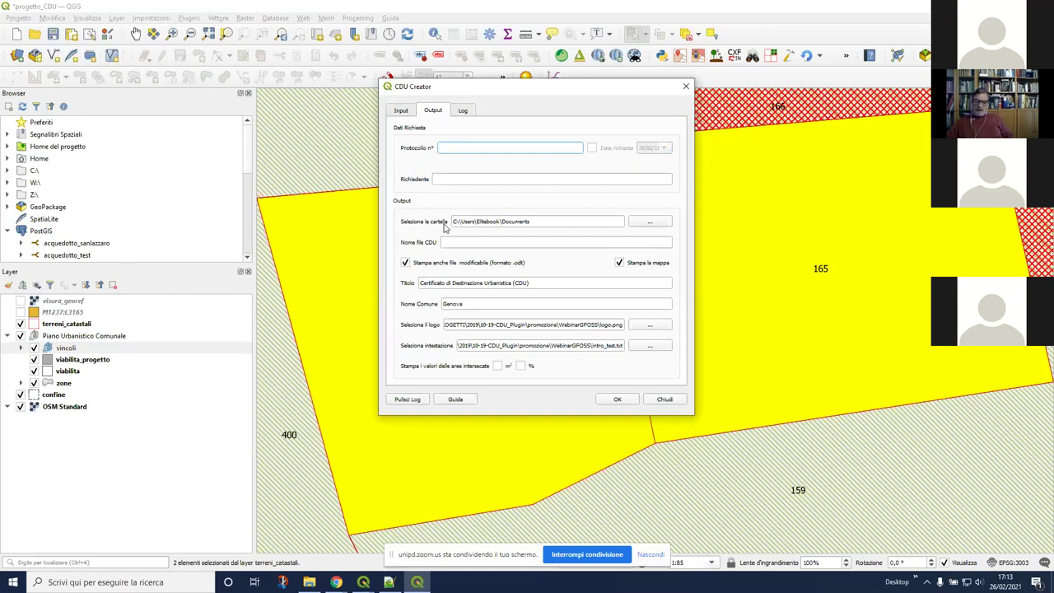
{"action": "left_click", "coordinate": [545, 222]}
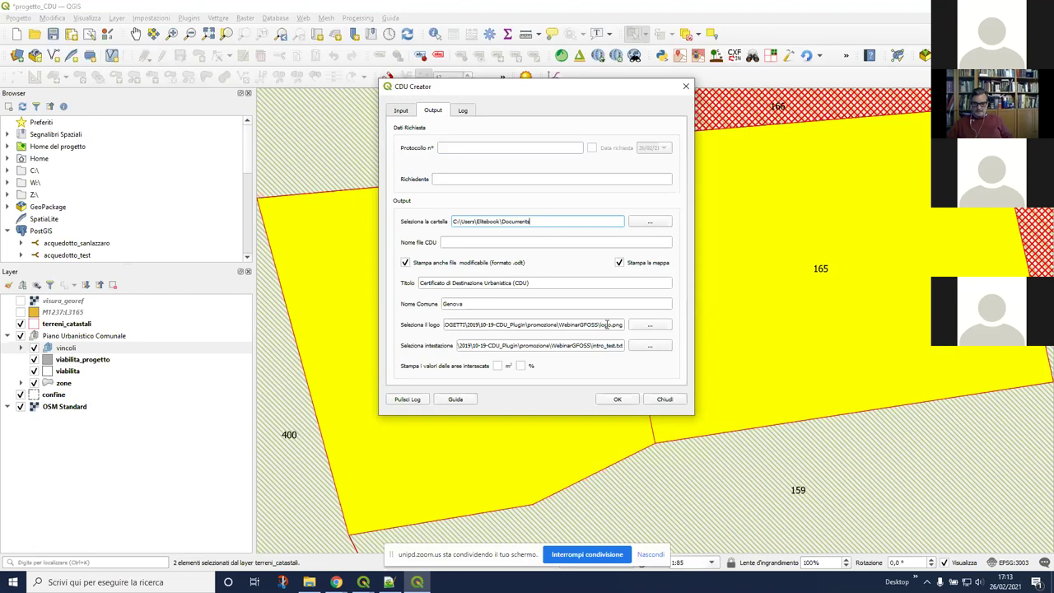
{"action": "left_click_drag", "start_coordinate": [604, 324], "coordinate": [622, 325]}
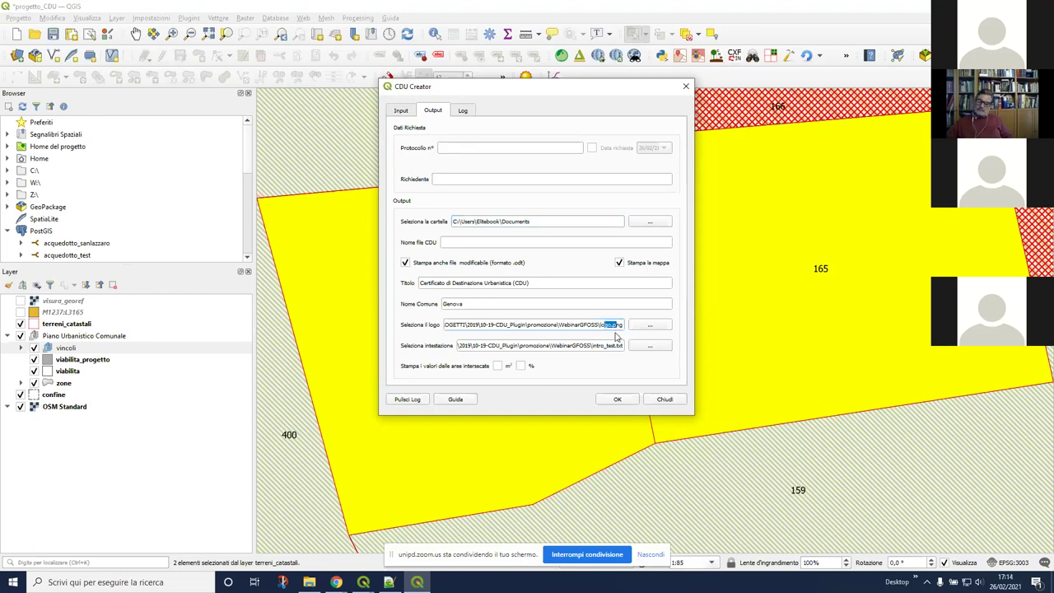
{"action": "left_click", "coordinate": [616, 345]}
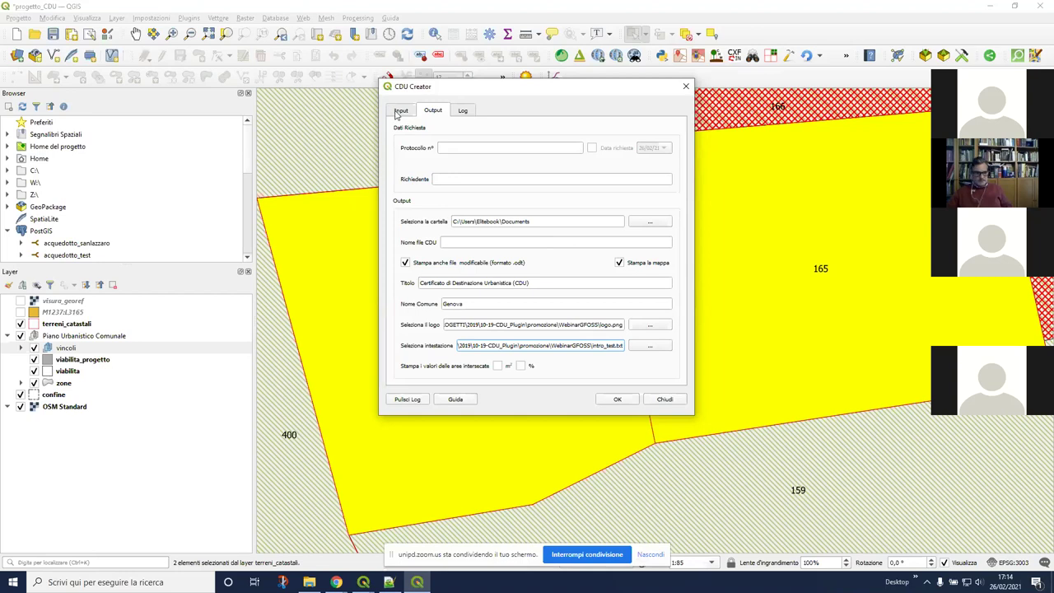
{"action": "left_click", "coordinate": [399, 111]}
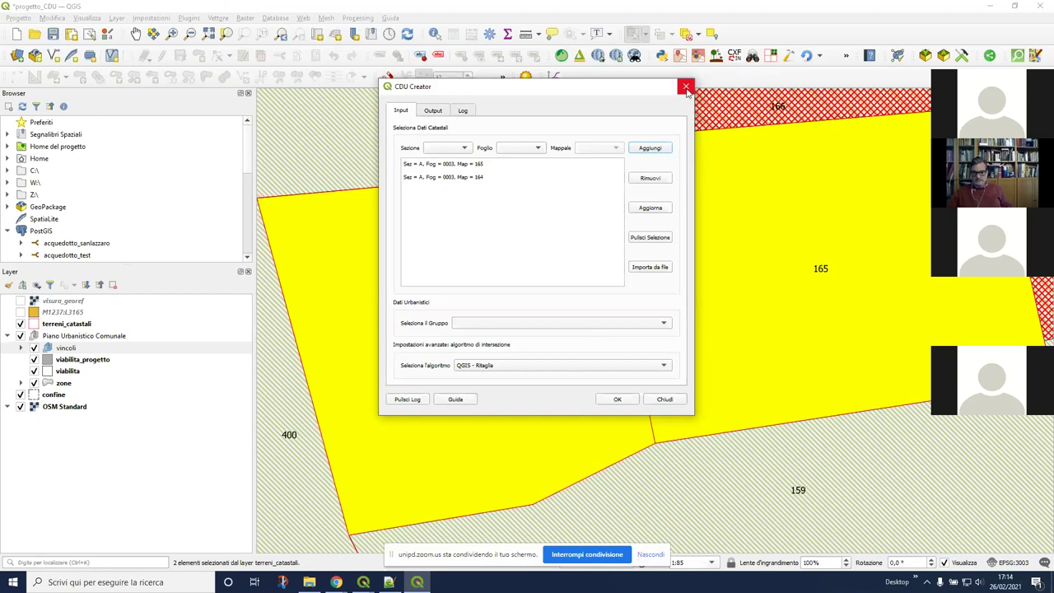
{"action": "left_click", "coordinate": [433, 110]}
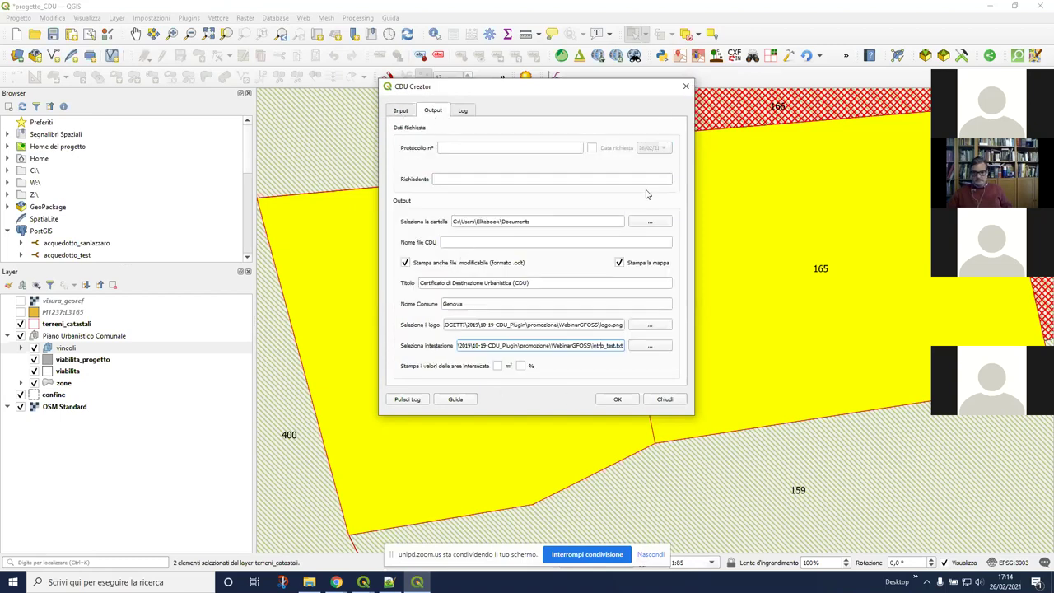
{"action": "left_click", "coordinate": [686, 86]}
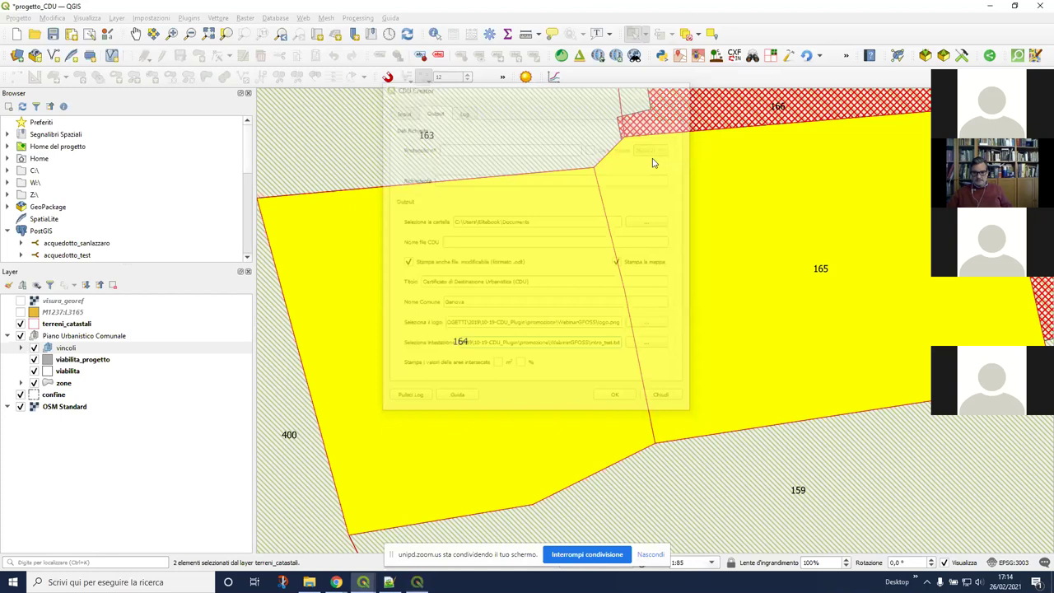
In a new File Explorer window, go to Documenti and open cdu_26022021_171114.pdf.
{"action": "right_click", "coordinate": [309, 582]}
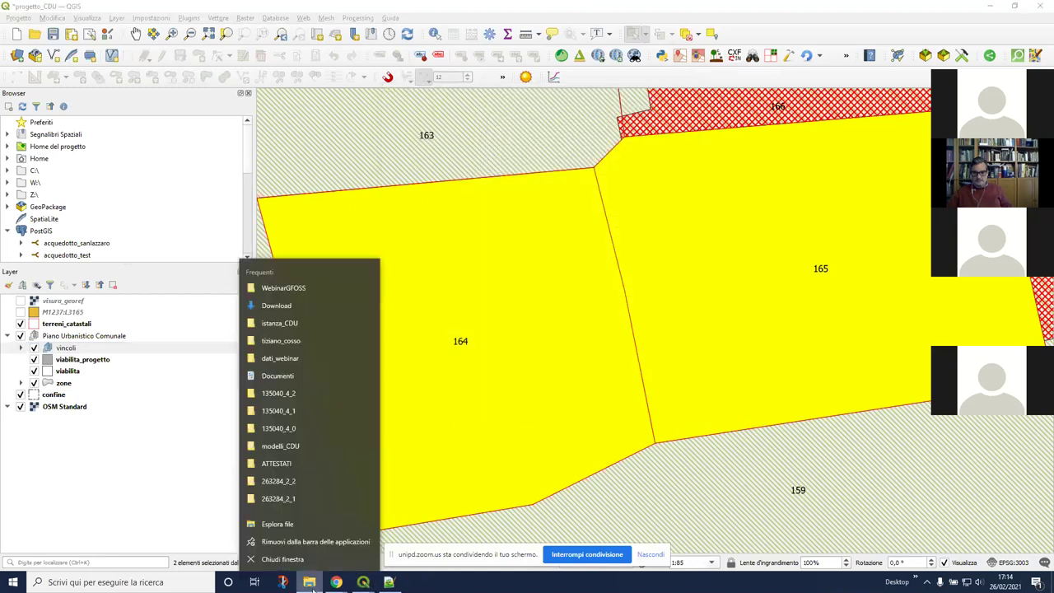
{"action": "left_click", "coordinate": [306, 524]}
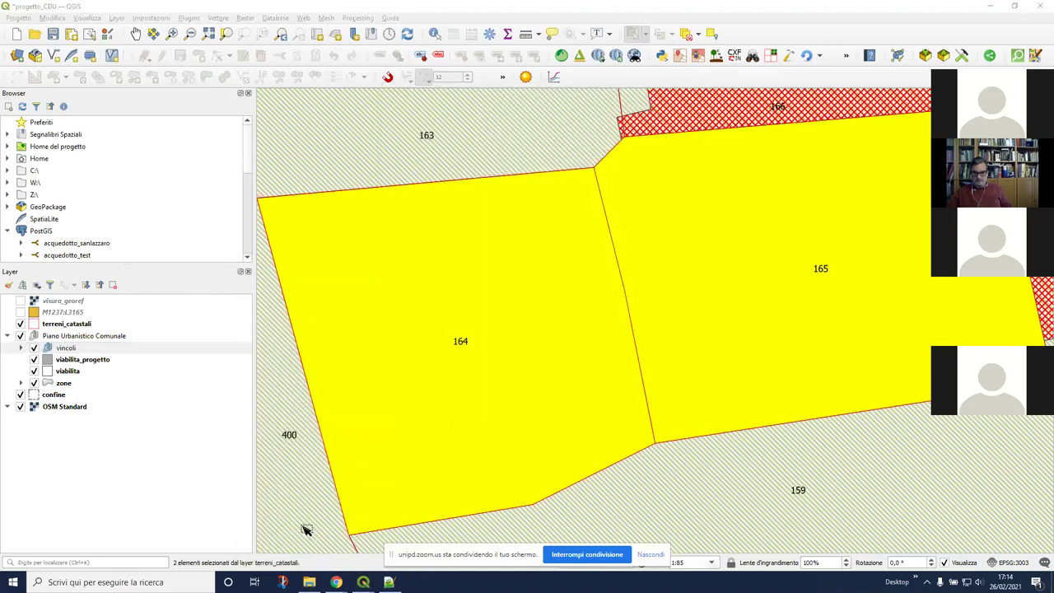
{"action": "scroll", "coordinate": [290, 321], "scroll_direction": "down", "scroll_amount": 5}
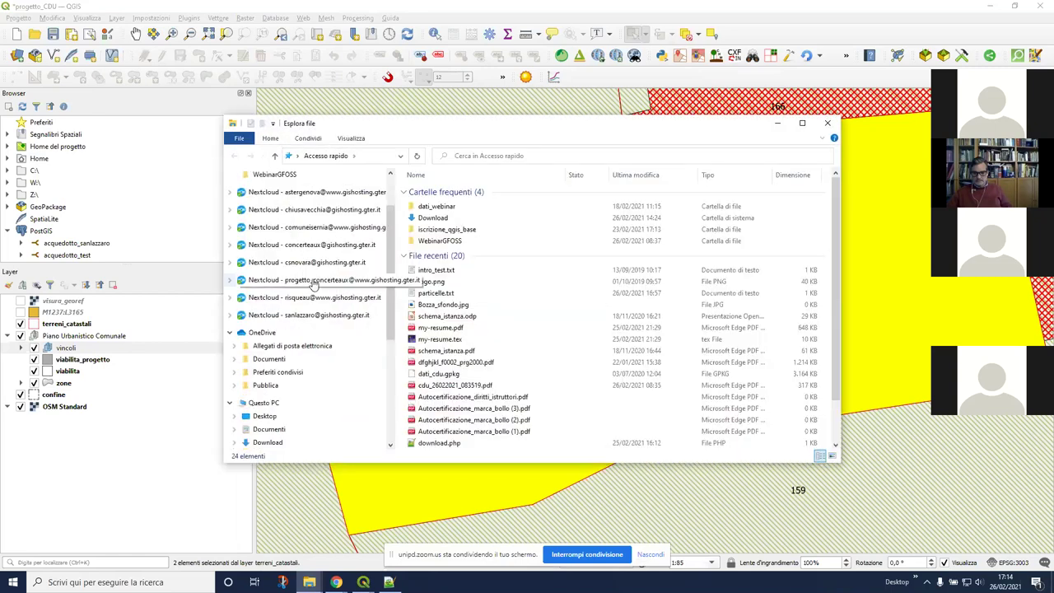
{"action": "left_click", "coordinate": [288, 327]}
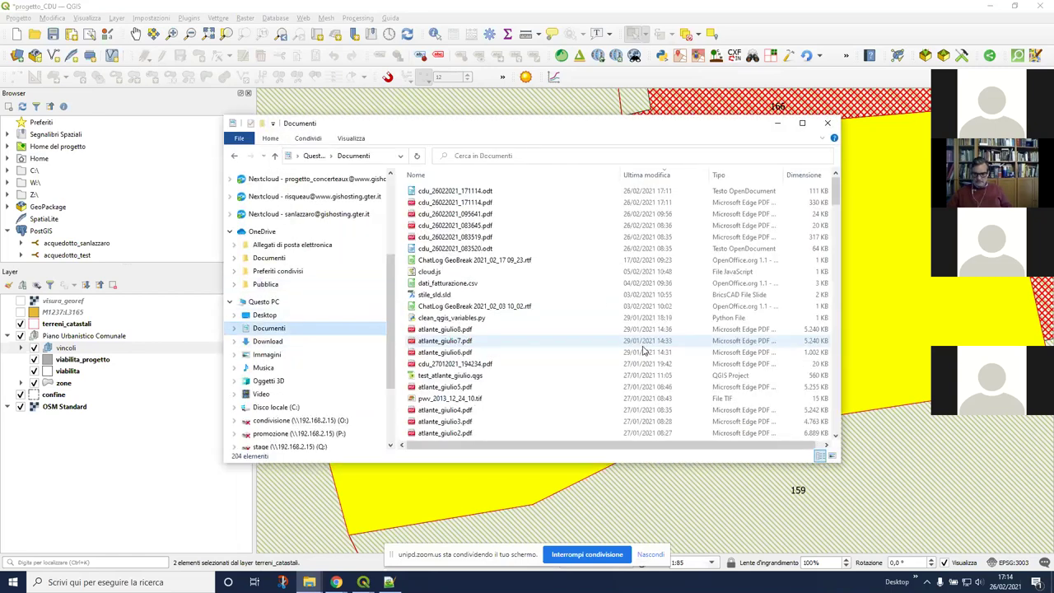
{"action": "left_click", "coordinate": [475, 205]}
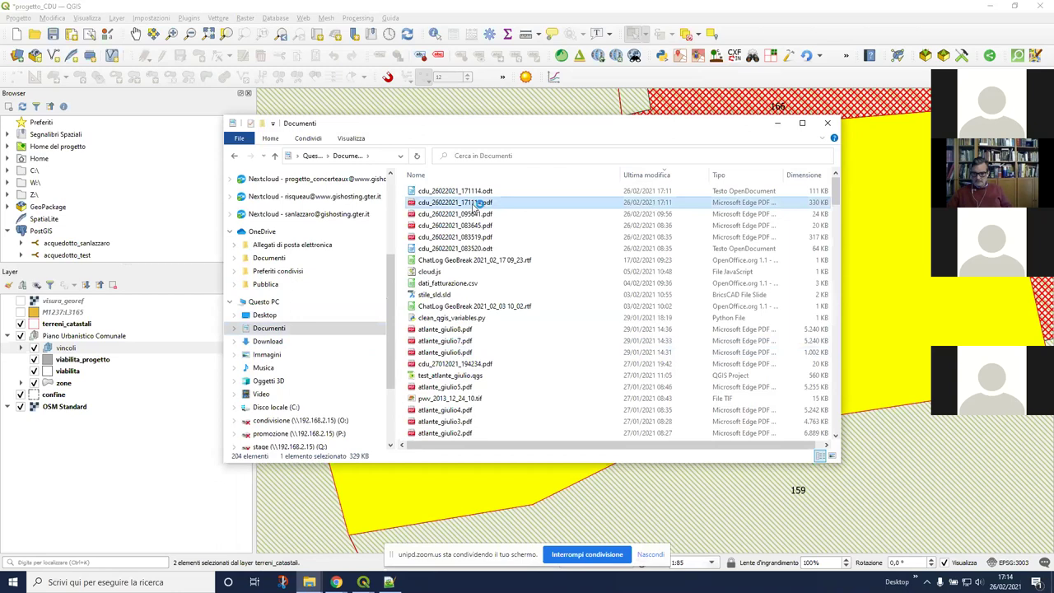
{"action": "double_click", "coordinate": [473, 204]}
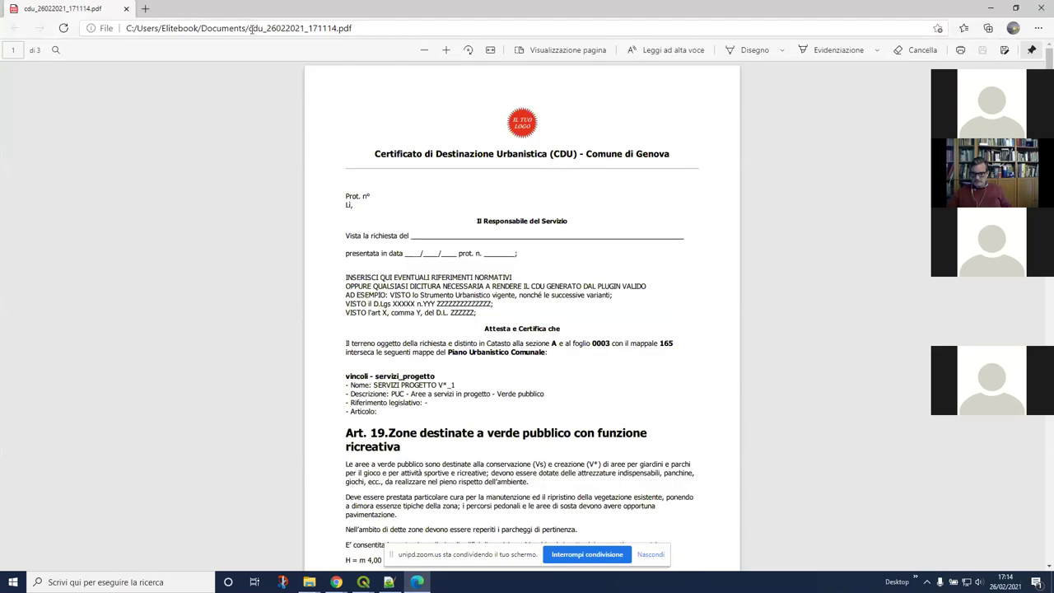
Highlight the PDF file name in Edge's address bar, including its _1711 time part.
{"action": "left_click_drag", "start_coordinate": [249, 28], "coordinate": [359, 28]}
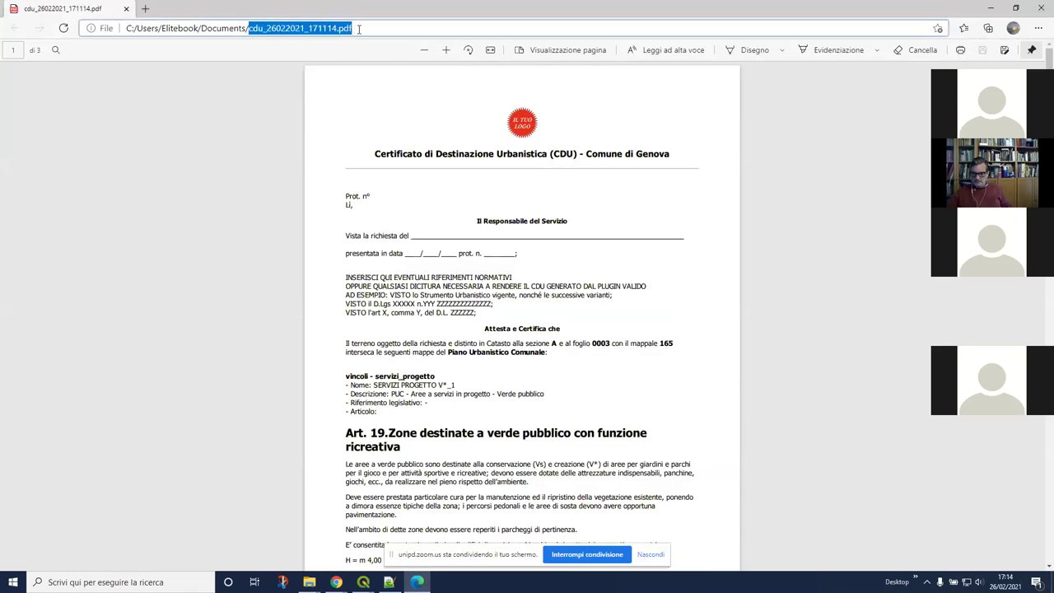
{"action": "left_click_drag", "start_coordinate": [359, 29], "coordinate": [359, 29]}
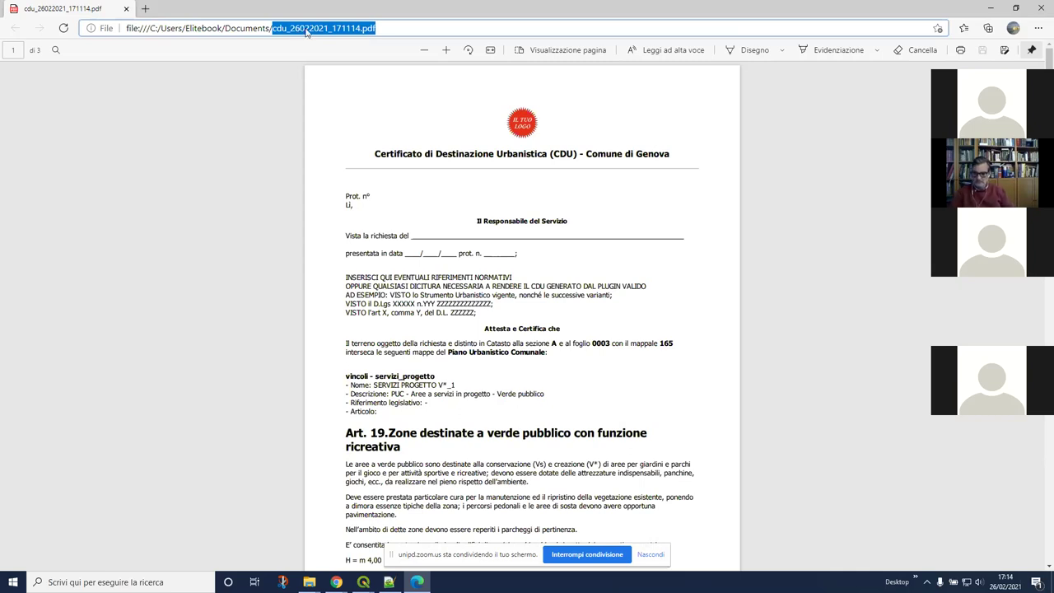
{"action": "left_click", "coordinate": [310, 29]}
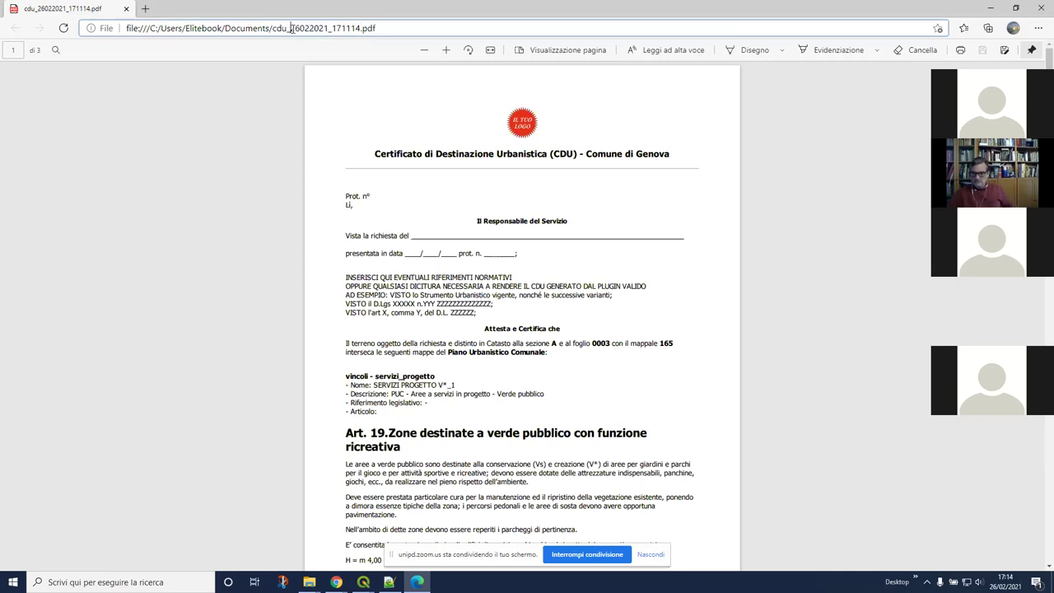
{"action": "left_click_drag", "start_coordinate": [291, 28], "coordinate": [352, 28]}
Scroll through the certificate and highlight the word Certificato in its heading.
{"action": "scroll", "coordinate": [758, 242], "scroll_direction": "down", "scroll_amount": 1}
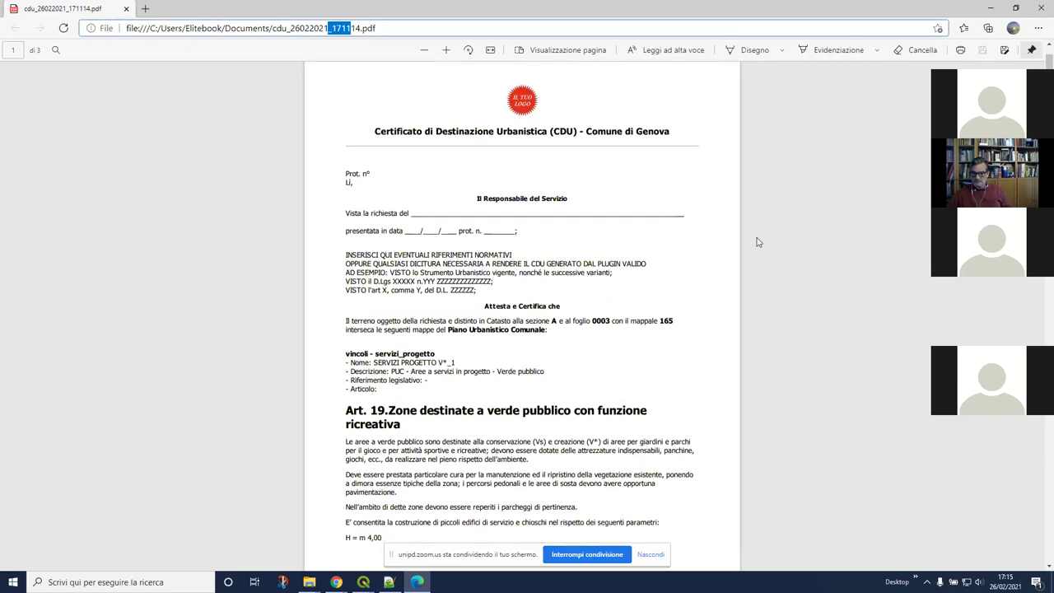
{"action": "scroll", "coordinate": [758, 242], "scroll_direction": "down", "scroll_amount": 4}
{"action": "scroll", "coordinate": [741, 247], "scroll_direction": "up", "scroll_amount": 5}
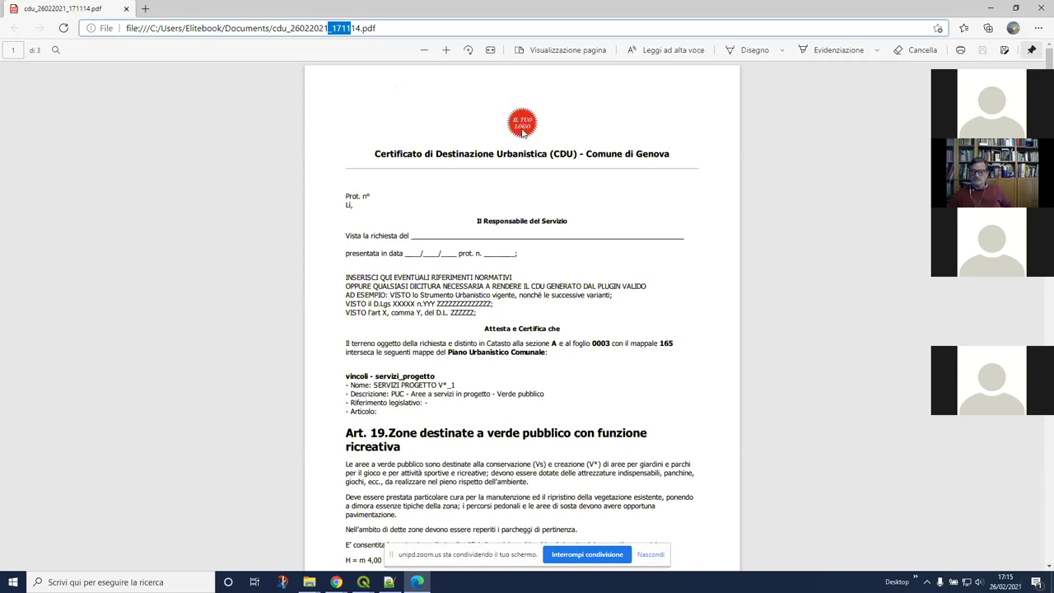
{"action": "left_click", "coordinate": [386, 155]}
{"action": "double_click", "coordinate": [387, 154]}
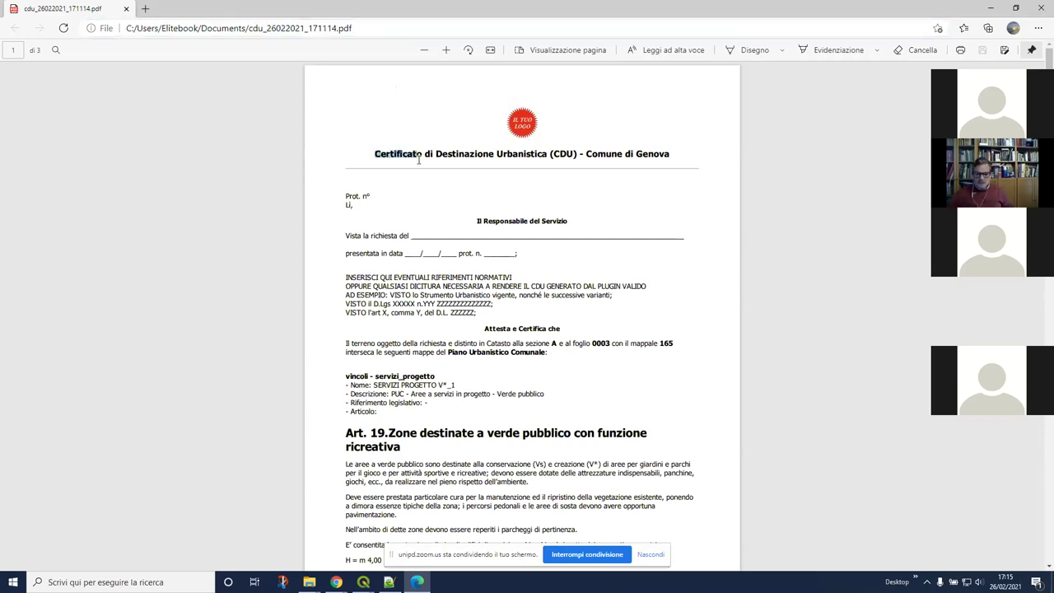
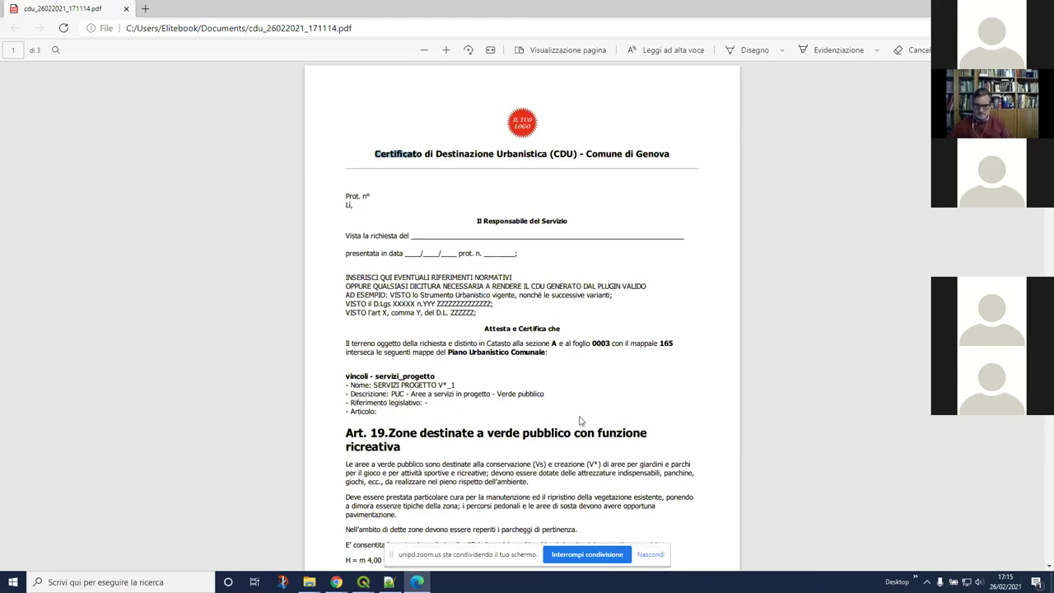
Highlight the certificate title, the word Genova and the blank date fields in the CDU PDF.
{"action": "left_click", "coordinate": [431, 173]}
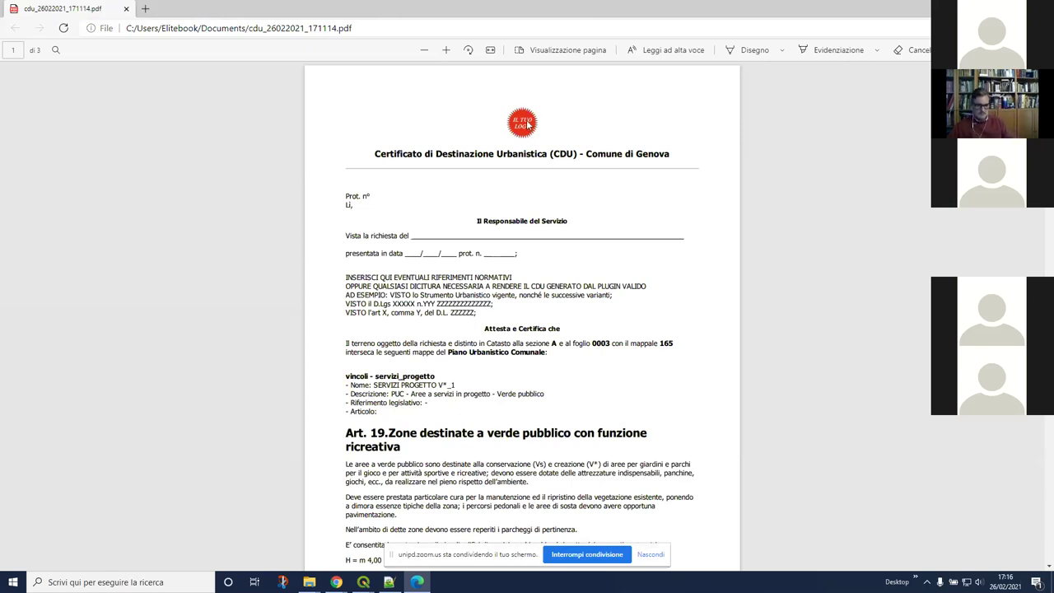
{"action": "left_click_drag", "start_coordinate": [377, 154], "coordinate": [577, 153]}
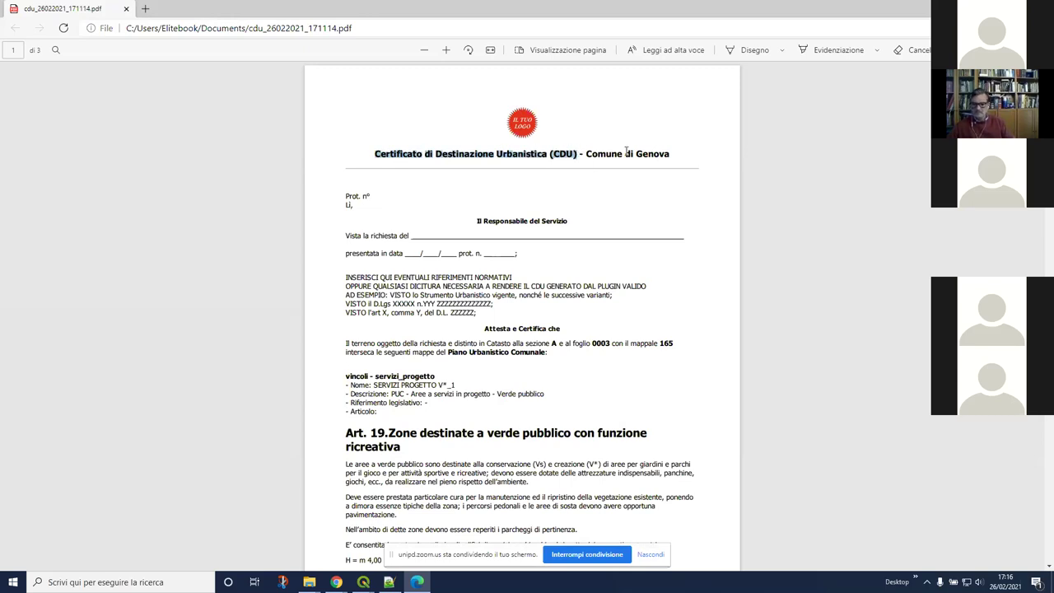
{"action": "left_click_drag", "start_coordinate": [637, 154], "coordinate": [670, 154]}
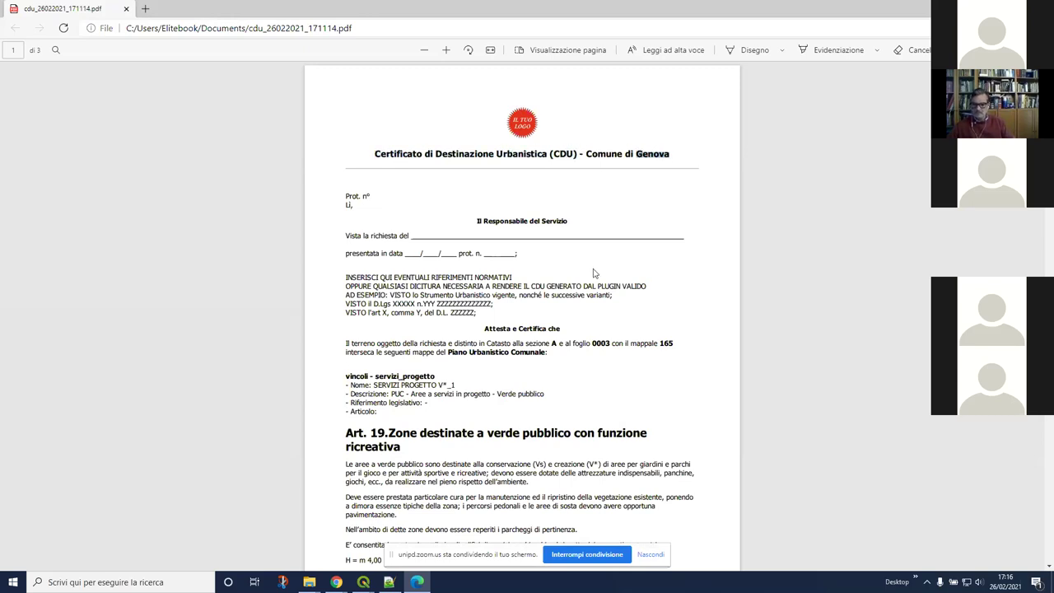
{"action": "scroll", "coordinate": [333, 108], "scroll_direction": "down", "scroll_amount": 1}
{"action": "scroll", "coordinate": [334, 109], "scroll_direction": "up", "scroll_amount": 1}
{"action": "left_click", "coordinate": [377, 196]}
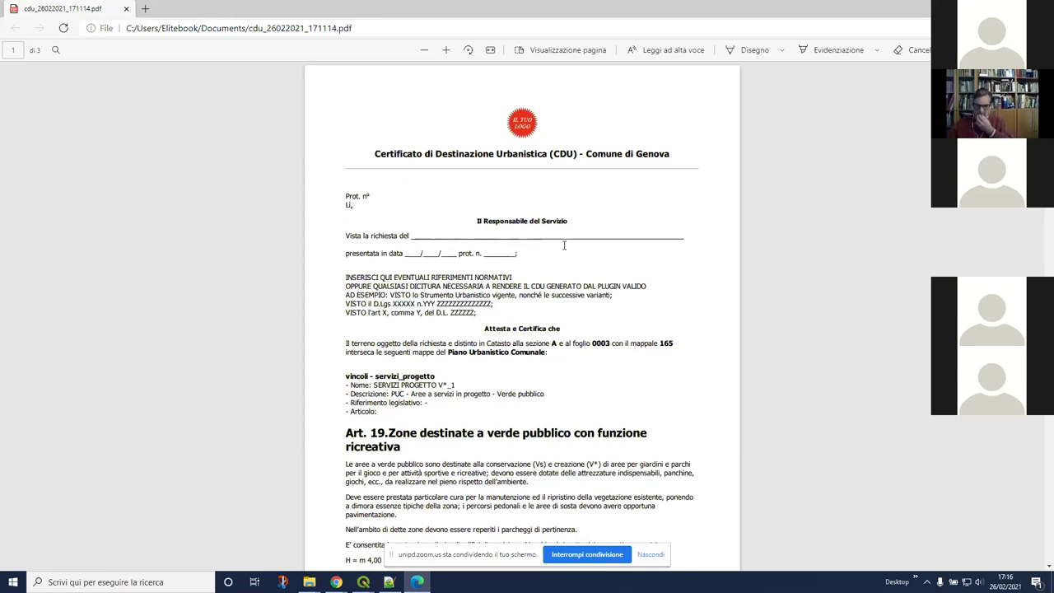
{"action": "left_click", "coordinate": [419, 235]}
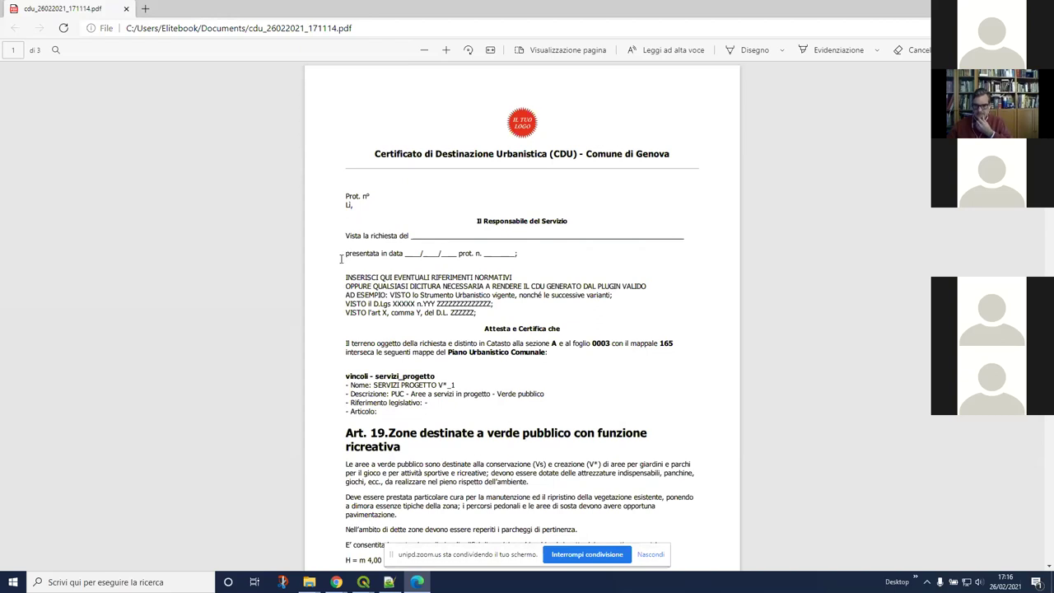
{"action": "left_click_drag", "start_coordinate": [403, 256], "coordinate": [469, 254]}
{"action": "left_click", "coordinate": [328, 359]}
Highlight the legal-references placeholder, Piano Urbanistico Comunale and the vincoli - servizi_progetto heading.
{"action": "scroll", "coordinate": [683, 312], "scroll_direction": "down", "scroll_amount": 1}
{"action": "left_click_drag", "start_coordinate": [477, 234], "coordinate": [357, 206]}
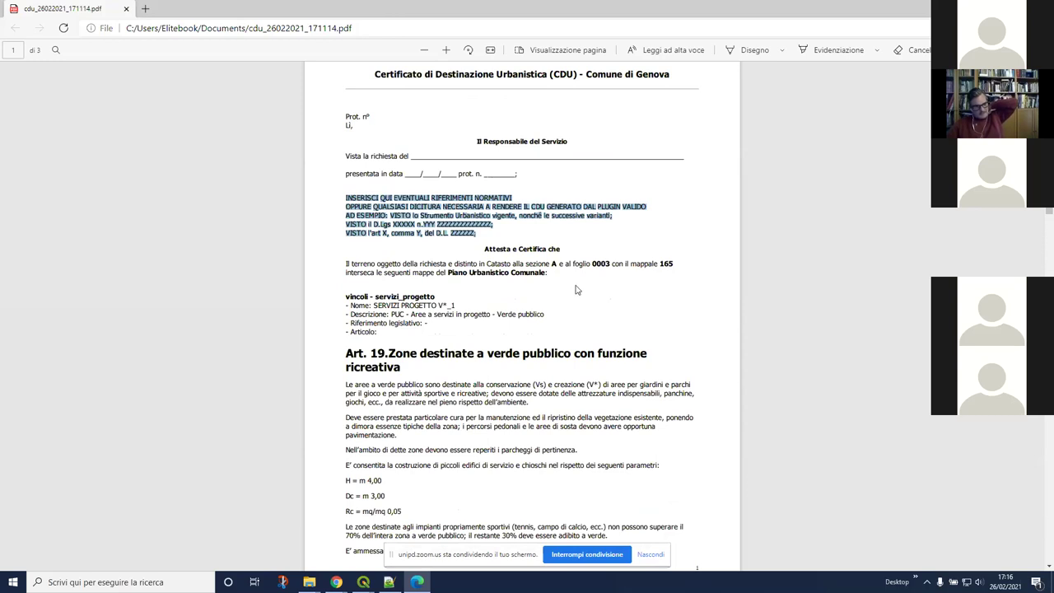
{"action": "scroll", "coordinate": [577, 290], "scroll_direction": "down", "scroll_amount": 2}
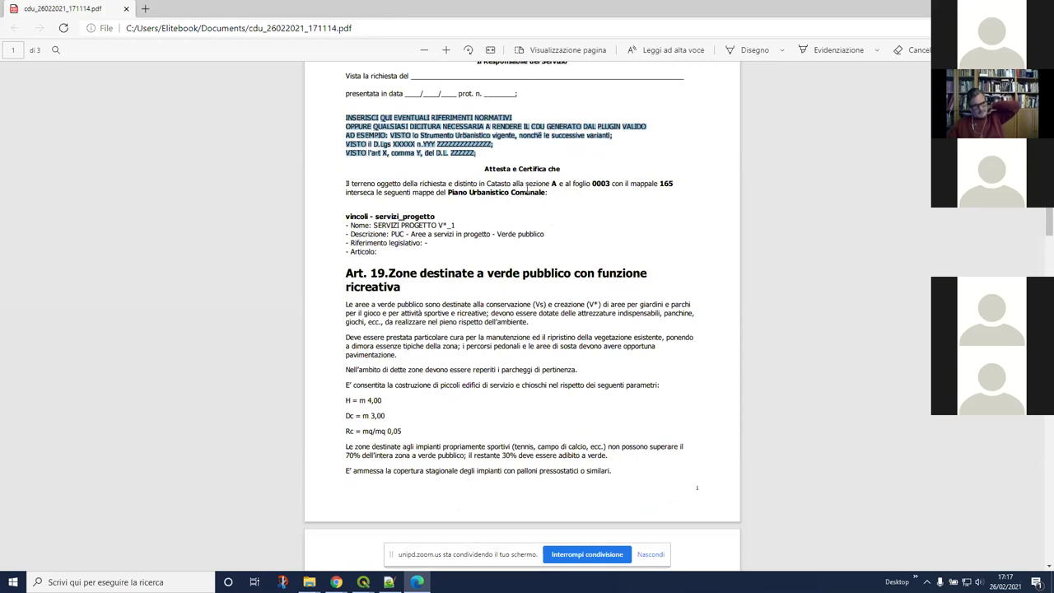
{"action": "left_click", "coordinate": [557, 186]}
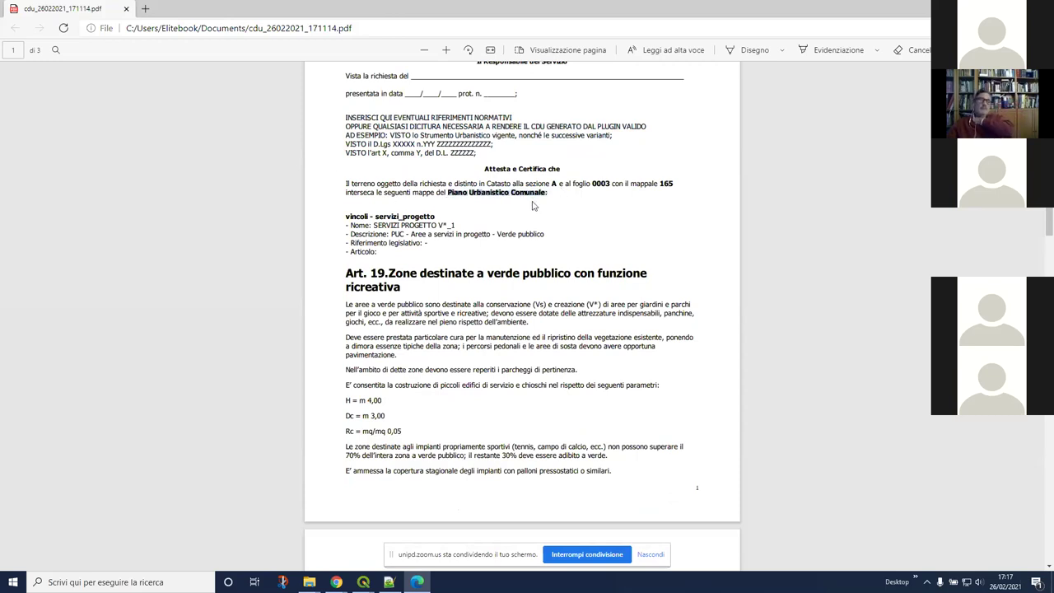
{"action": "left_click_drag", "start_coordinate": [475, 192], "coordinate": [548, 193]}
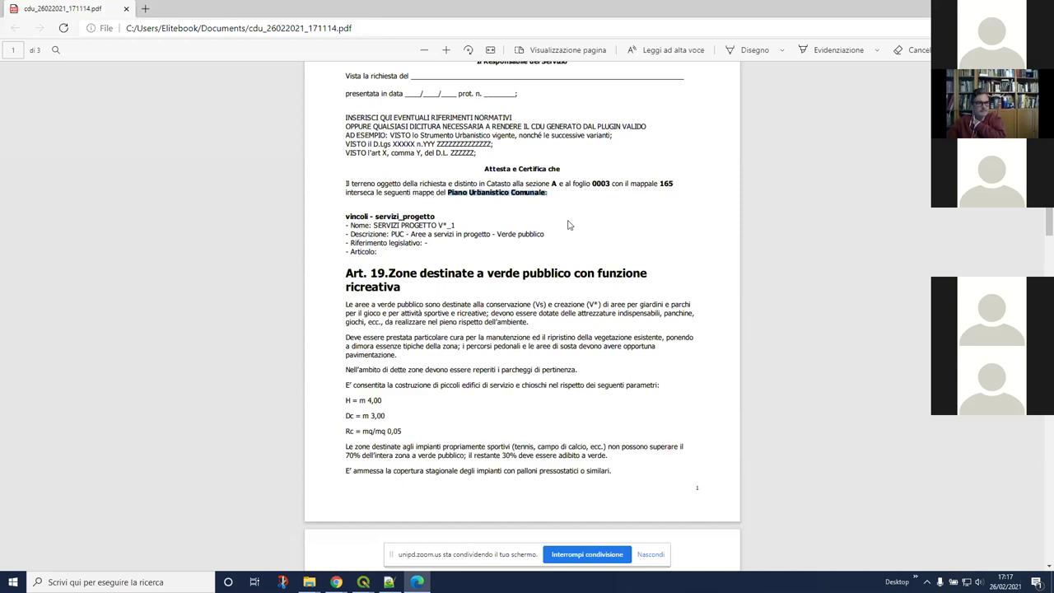
{"action": "left_click_drag", "start_coordinate": [346, 216], "coordinate": [434, 216]}
{"action": "left_click", "coordinate": [396, 216]}
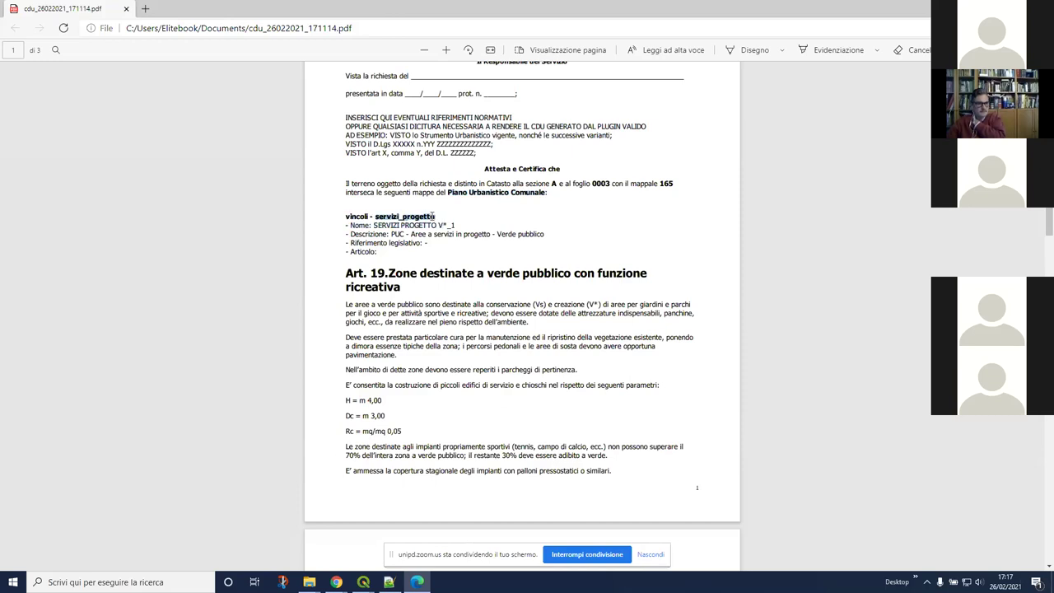
In progetto_CDU, expand the vincoli group and select servizi_progetto, then return to the PDF.
{"action": "mouse_move", "coordinate": [362, 581]}
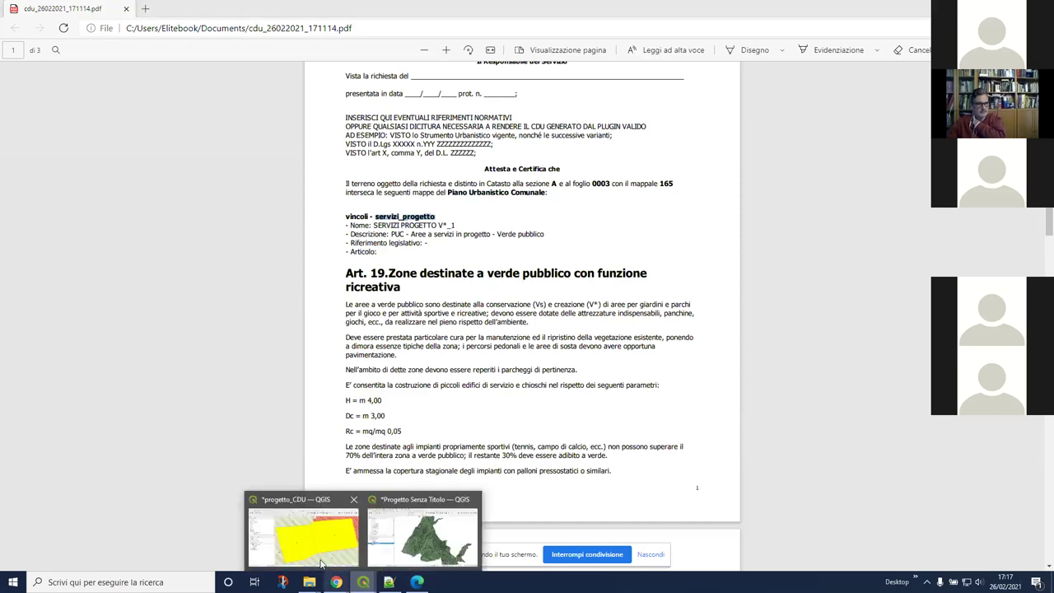
{"action": "left_click", "coordinate": [321, 535]}
{"action": "left_click", "coordinate": [50, 347]}
{"action": "left_click", "coordinate": [22, 347]}
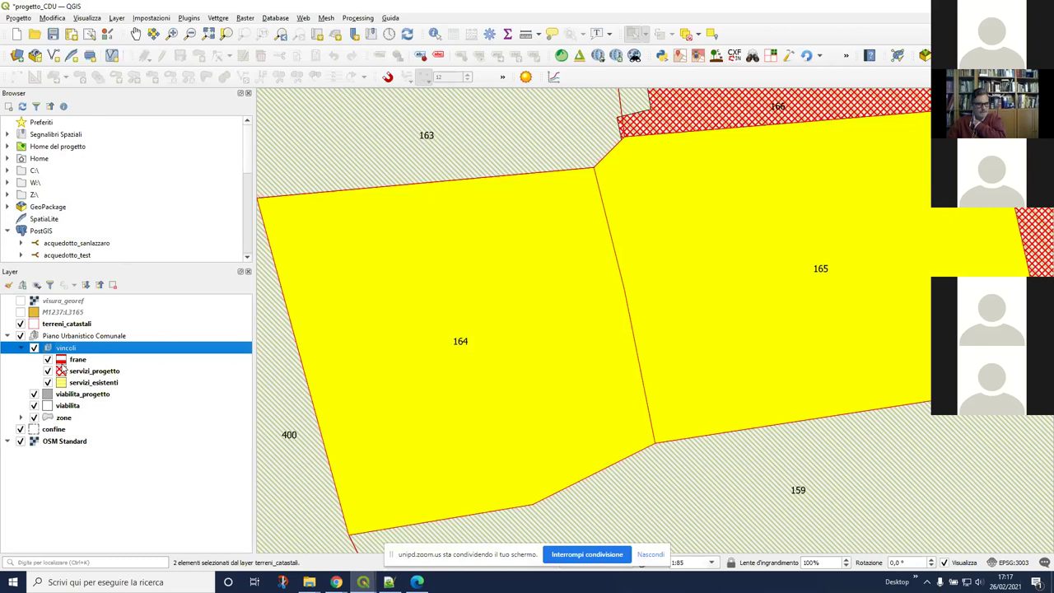
{"action": "left_click", "coordinate": [108, 377]}
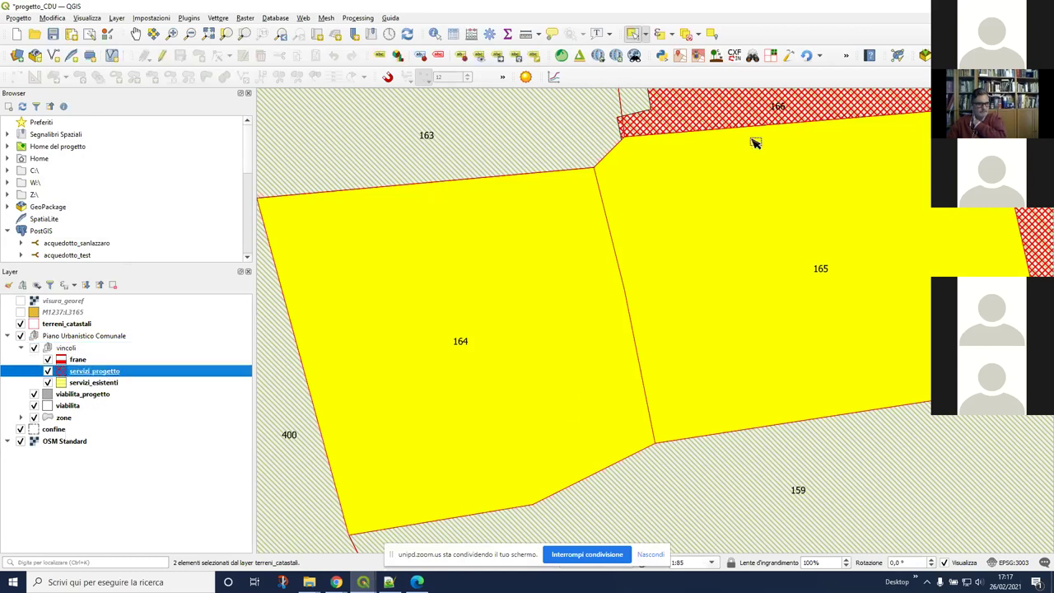
{"action": "left_click", "coordinate": [417, 581]}
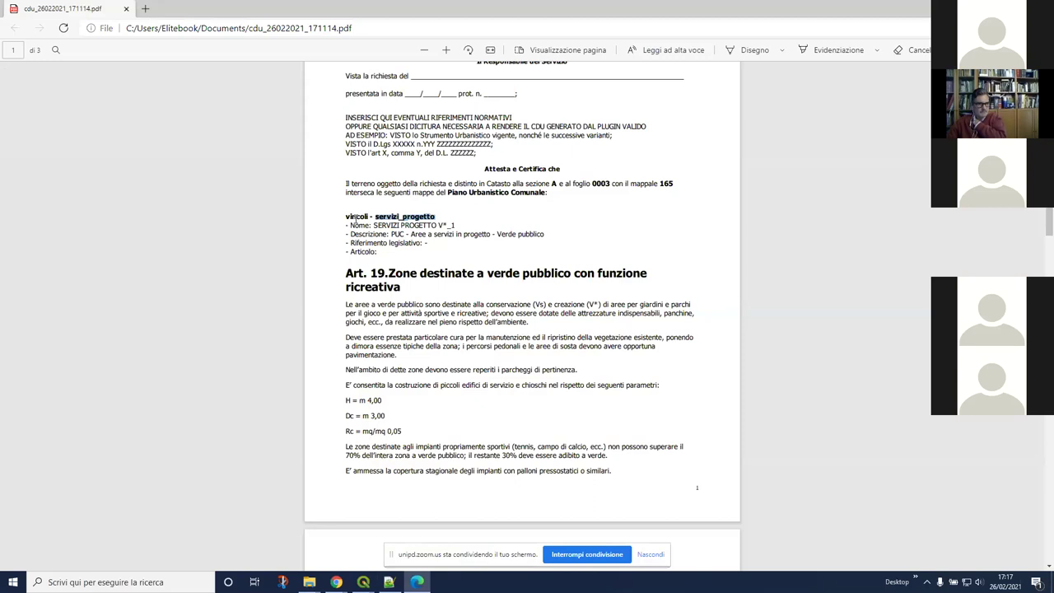
{"action": "left_click_drag", "start_coordinate": [346, 217], "coordinate": [369, 218]}
{"action": "left_click", "coordinate": [451, 261]}
{"action": "left_click_drag", "start_coordinate": [367, 242], "coordinate": [377, 235]}
{"action": "double_click", "coordinate": [378, 235]}
{"action": "left_click", "coordinate": [374, 252]}
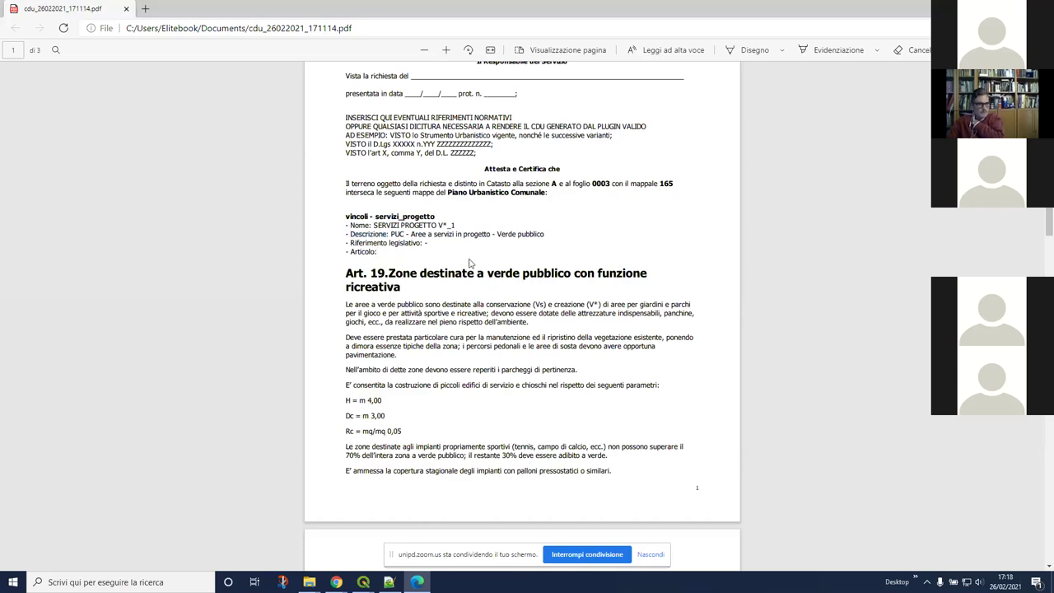
{"action": "left_click_drag", "start_coordinate": [351, 225], "coordinate": [474, 271]}
{"action": "left_click", "coordinate": [474, 255]}
{"action": "left_click_drag", "start_coordinate": [354, 234], "coordinate": [570, 236]}
{"action": "left_click", "coordinate": [571, 239]}
{"action": "left_click_drag", "start_coordinate": [351, 243], "coordinate": [464, 251]}
{"action": "left_click", "coordinate": [439, 242]}
{"action": "scroll", "coordinate": [416, 288], "scroll_direction": "down", "scroll_amount": 1}
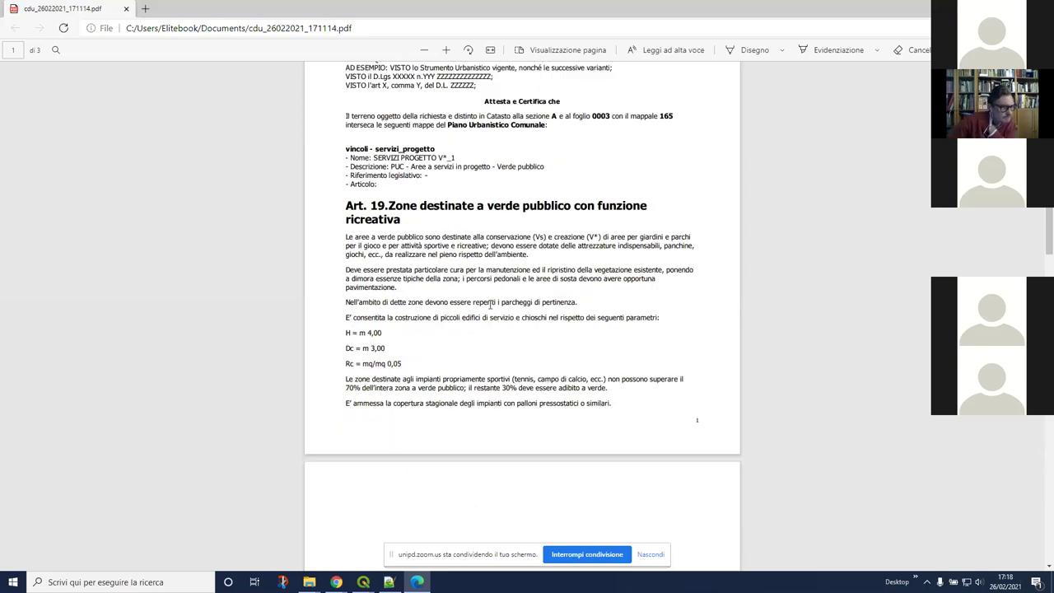
{"action": "scroll", "coordinate": [486, 222], "scroll_direction": "down", "scroll_amount": 2}
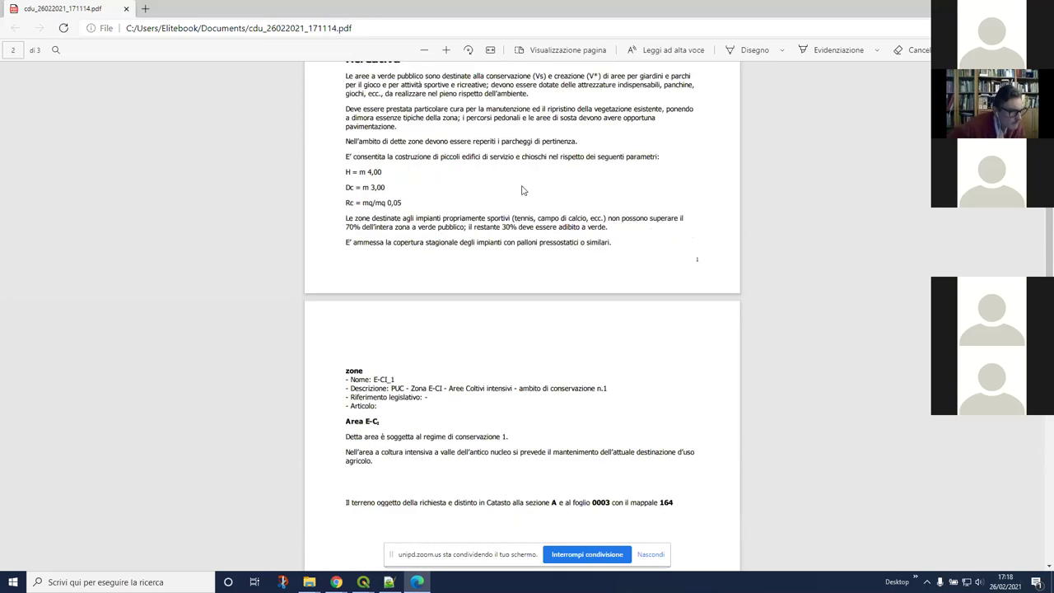
{"action": "scroll", "coordinate": [522, 189], "scroll_direction": "down", "scroll_amount": 2}
{"action": "scroll", "coordinate": [573, 278], "scroll_direction": "up", "scroll_amount": 1}
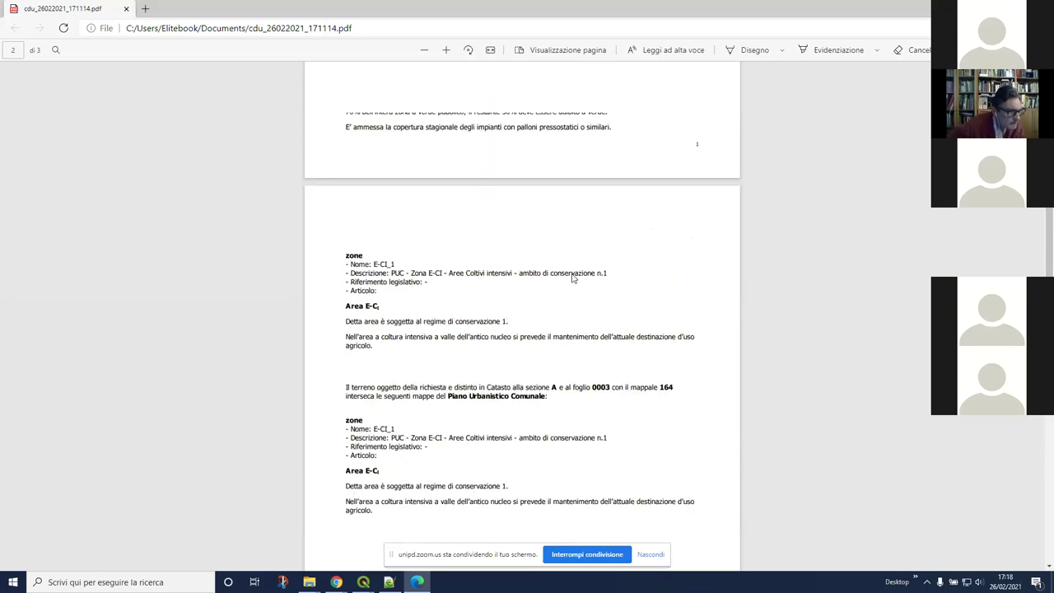
{"action": "scroll", "coordinate": [573, 278], "scroll_direction": "up", "scroll_amount": 3}
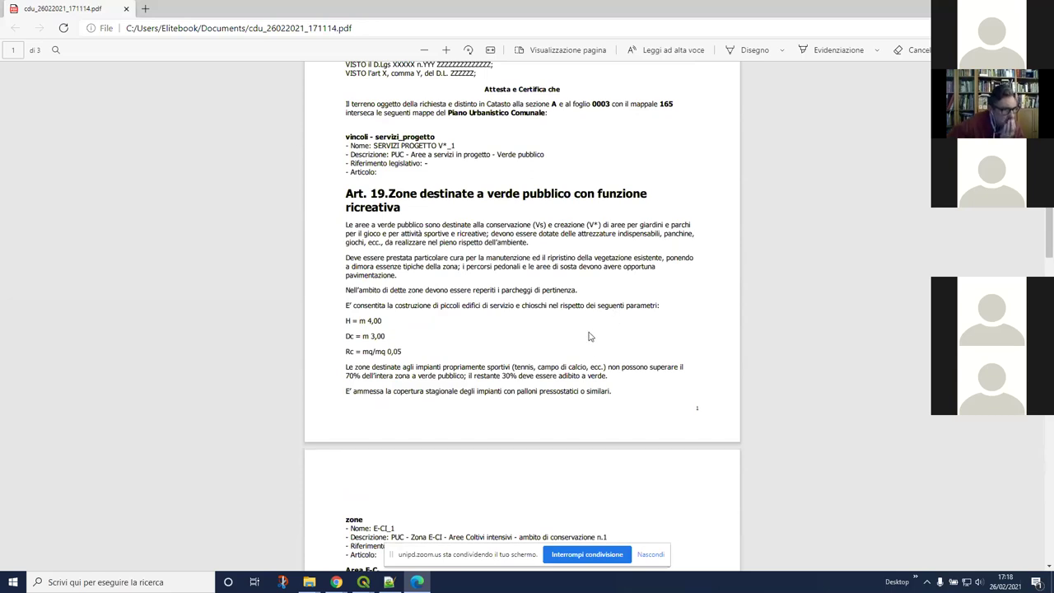
{"action": "scroll", "coordinate": [589, 336], "scroll_direction": "down", "scroll_amount": 5}
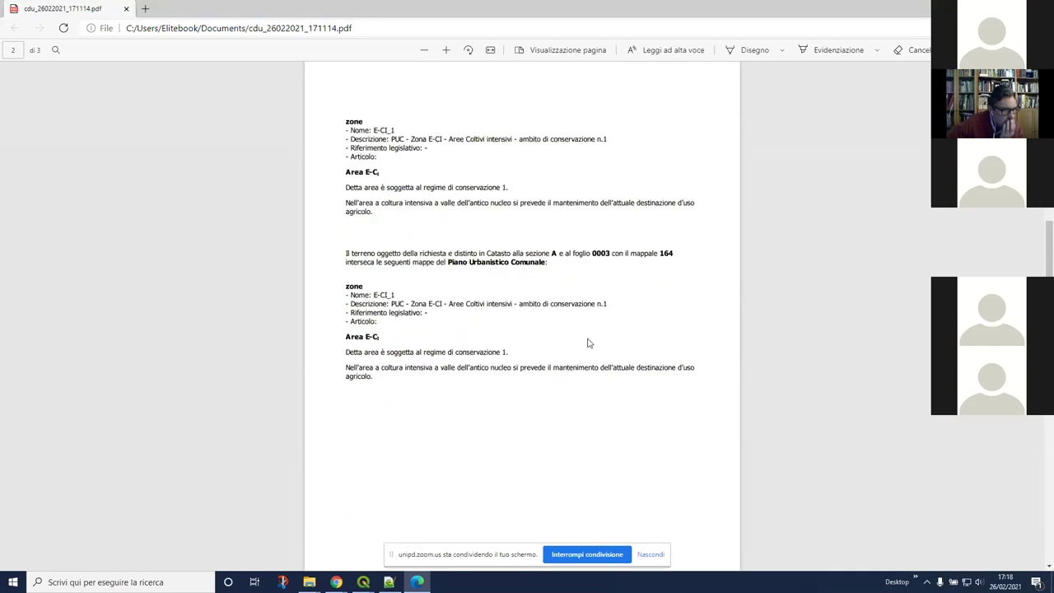
{"action": "scroll", "coordinate": [586, 353], "scroll_direction": "up", "scroll_amount": 1}
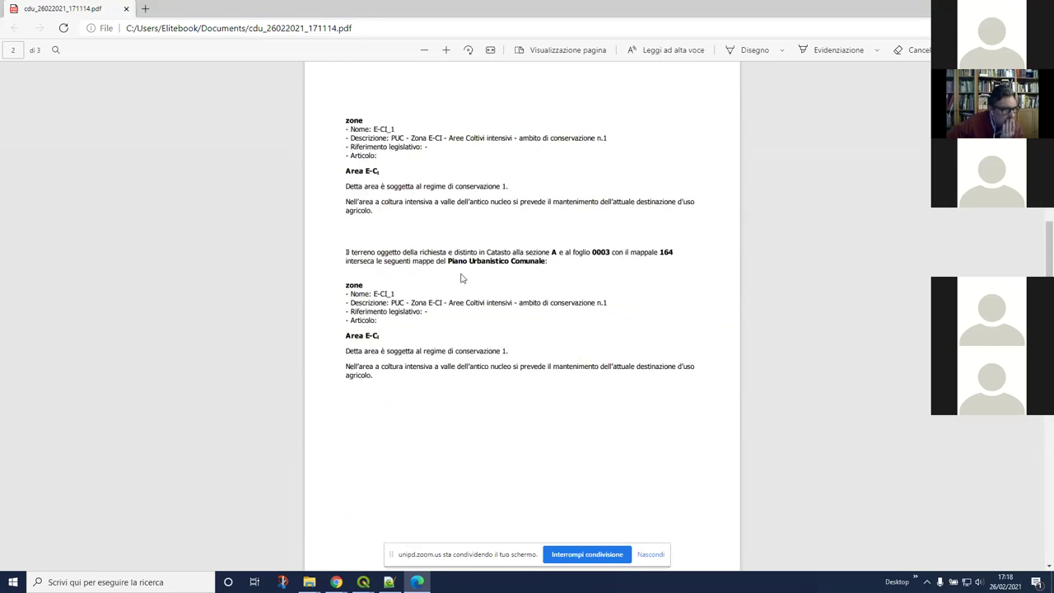
{"action": "left_click_drag", "start_coordinate": [345, 252], "coordinate": [570, 247]}
{"action": "left_click", "coordinate": [562, 270]}
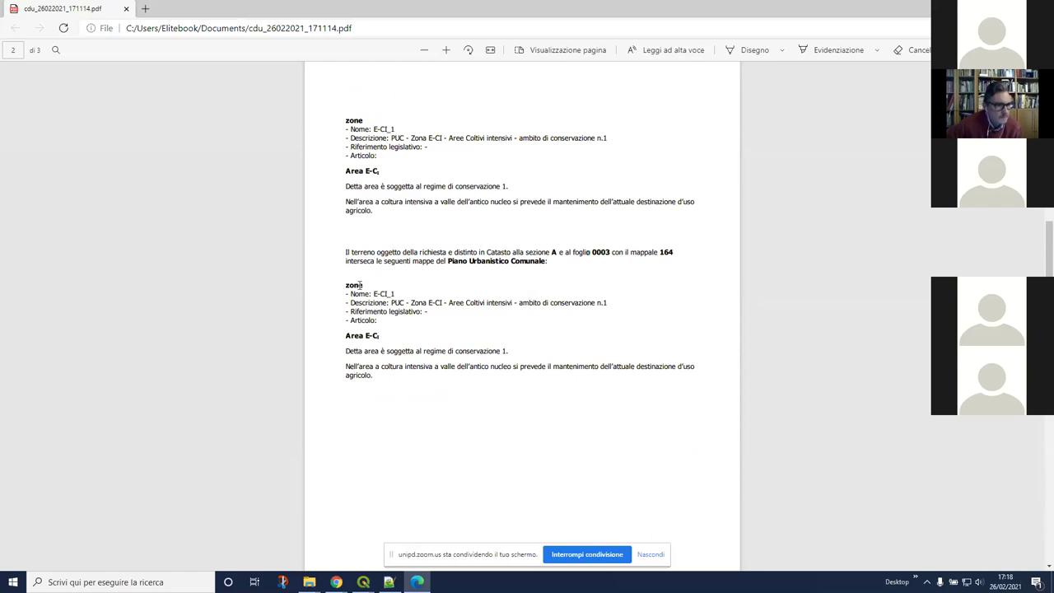
{"action": "left_click_drag", "start_coordinate": [349, 293], "coordinate": [378, 321]}
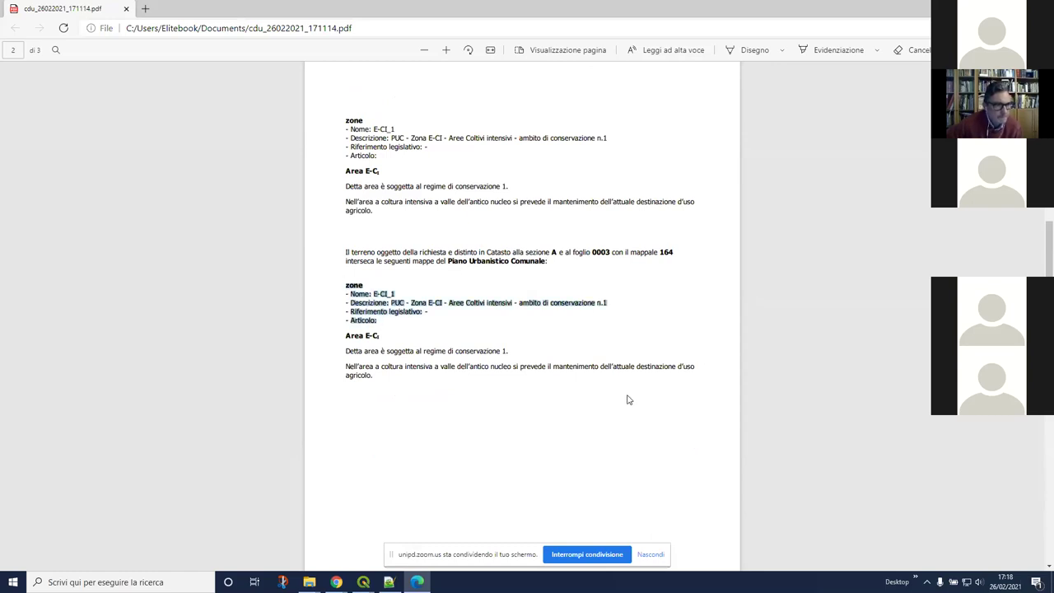
{"action": "scroll", "coordinate": [626, 397], "scroll_direction": "down", "scroll_amount": 2}
{"action": "scroll", "coordinate": [576, 366], "scroll_direction": "up", "scroll_amount": 1}
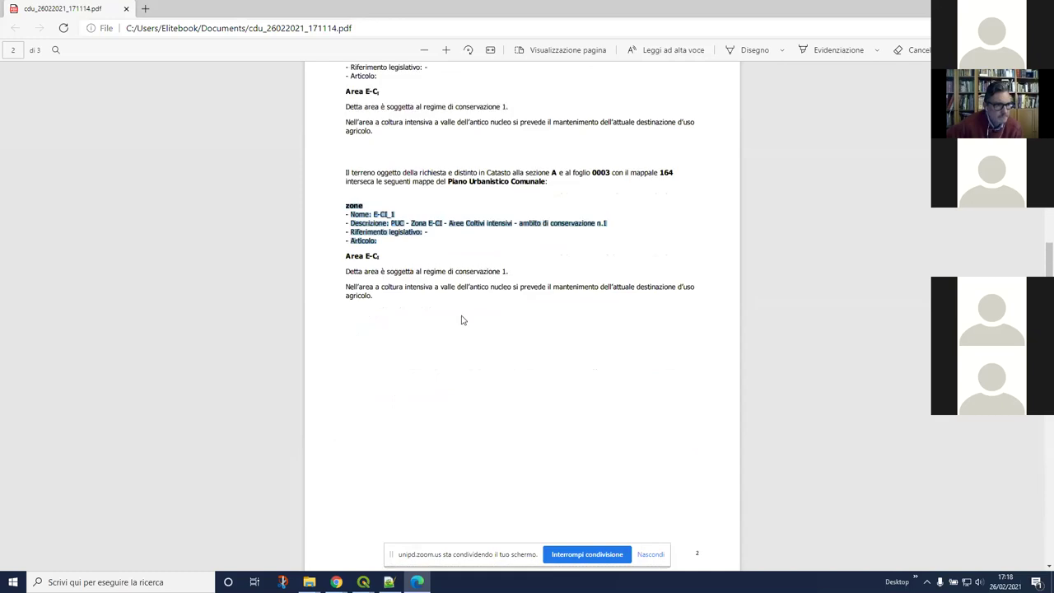
{"action": "left_click", "coordinate": [350, 209]}
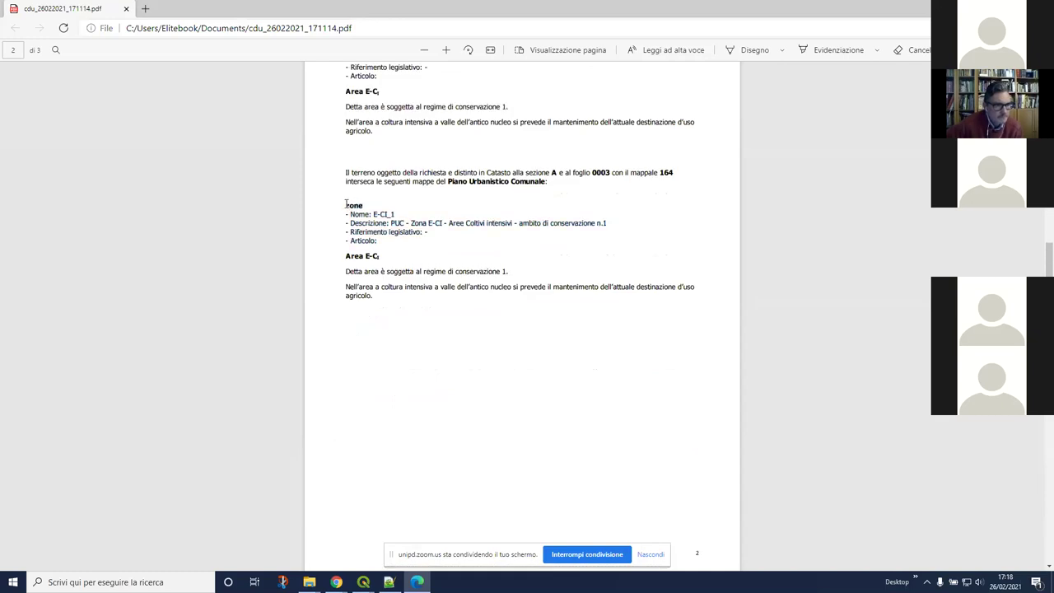
{"action": "double_click", "coordinate": [354, 205]}
{"action": "left_click_drag", "start_coordinate": [350, 213], "coordinate": [395, 232]}
{"action": "left_click", "coordinate": [396, 294]}
{"action": "triple_click", "coordinate": [367, 292]}
{"action": "left_click", "coordinate": [345, 257], "text": "shift"}
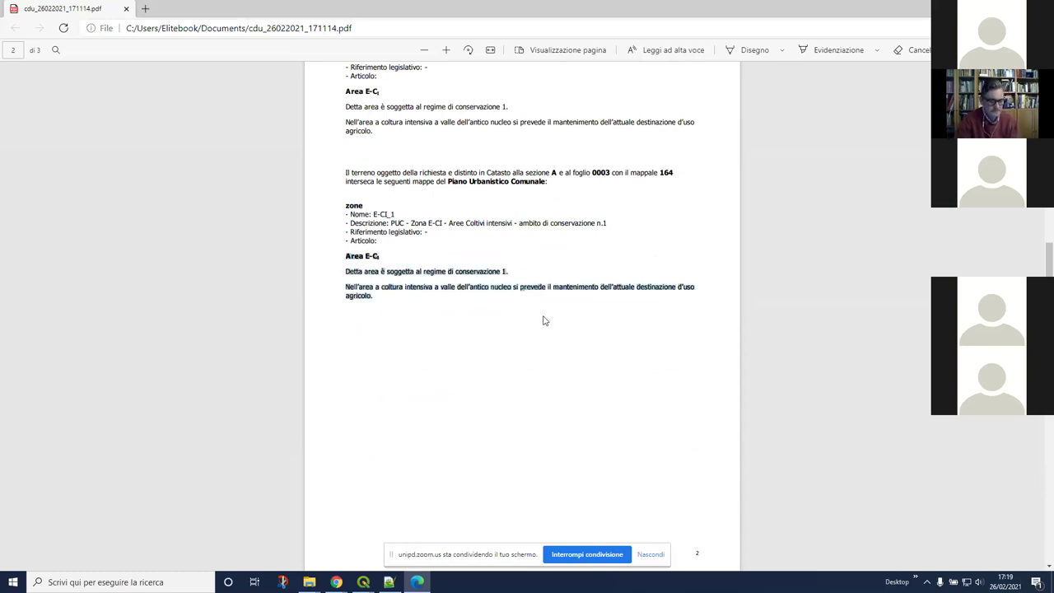
{"action": "scroll", "coordinate": [504, 257], "scroll_direction": "down", "scroll_amount": 1}
{"action": "left_click", "coordinate": [464, 282]}
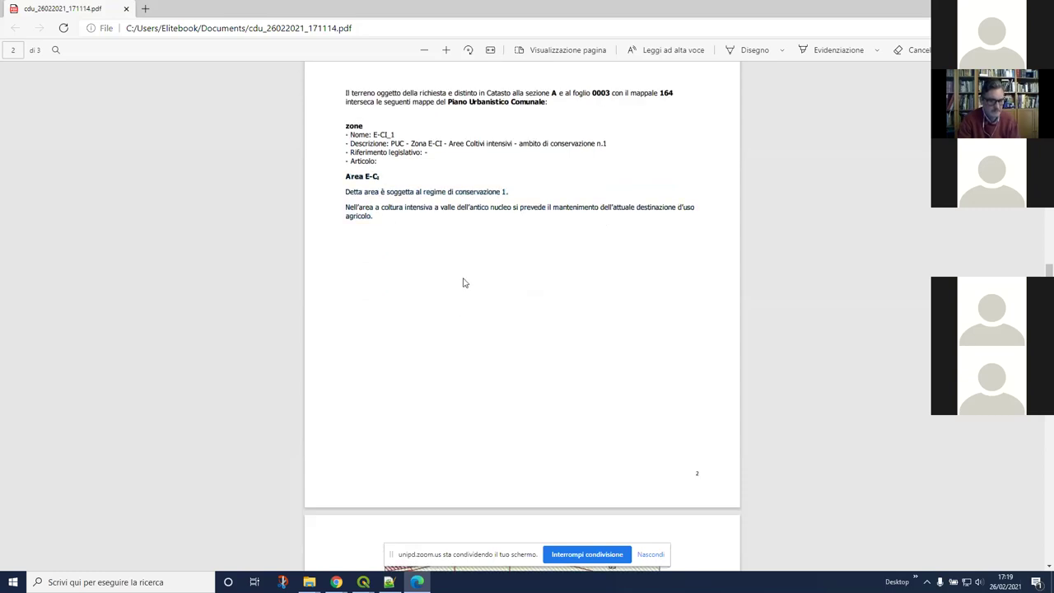
Scroll down to the page-3 cadastral map outlining parcels 164 and 165.
{"action": "scroll", "coordinate": [463, 282], "scroll_direction": "down", "scroll_amount": 2}
{"action": "scroll", "coordinate": [463, 282], "scroll_direction": "down", "scroll_amount": 3}
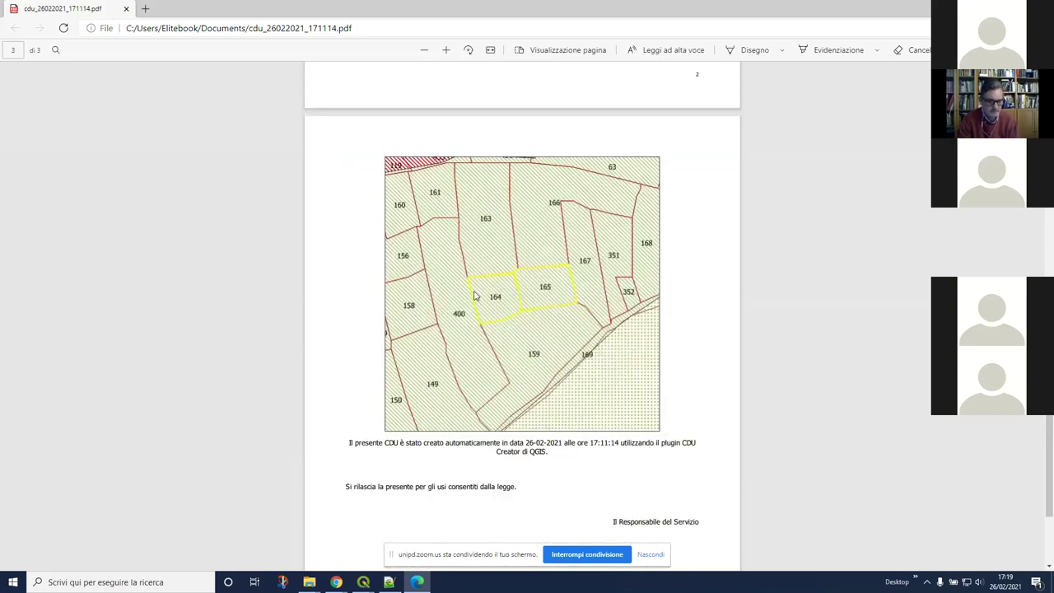
{"action": "scroll", "coordinate": [577, 321], "scroll_direction": "down", "scroll_amount": 1}
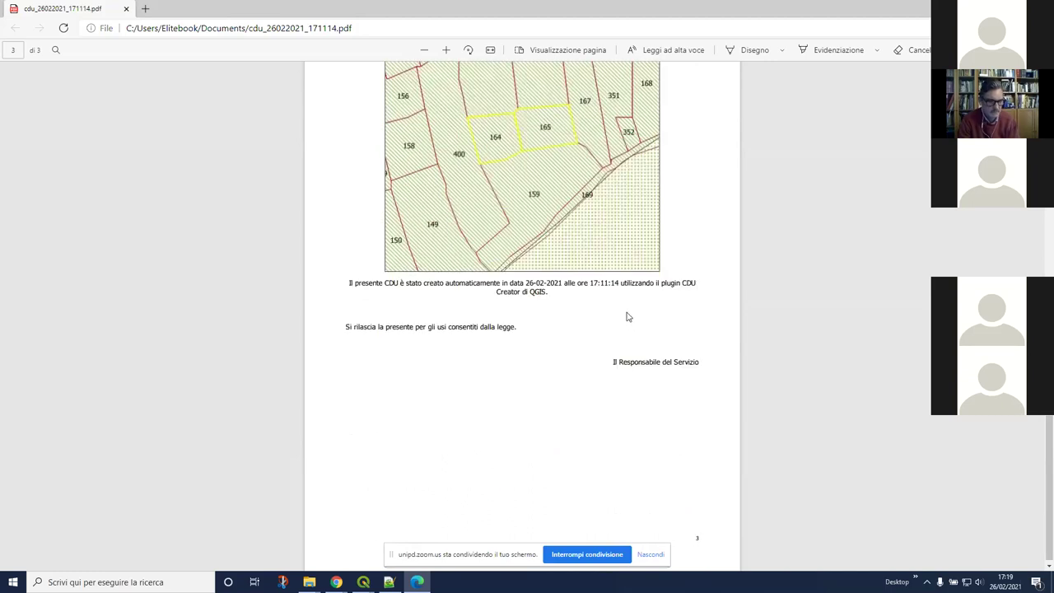
{"action": "scroll", "coordinate": [576, 346], "scroll_direction": "up", "scroll_amount": 6}
{"action": "scroll", "coordinate": [664, 292], "scroll_direction": "down", "scroll_amount": 1}
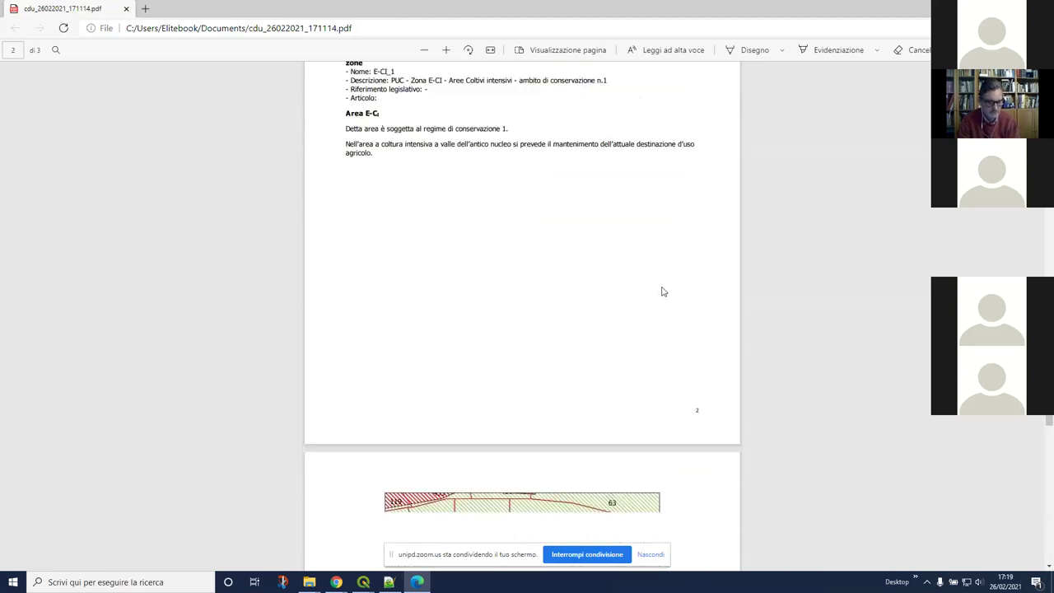
{"action": "scroll", "coordinate": [664, 292], "scroll_direction": "down", "scroll_amount": 6}
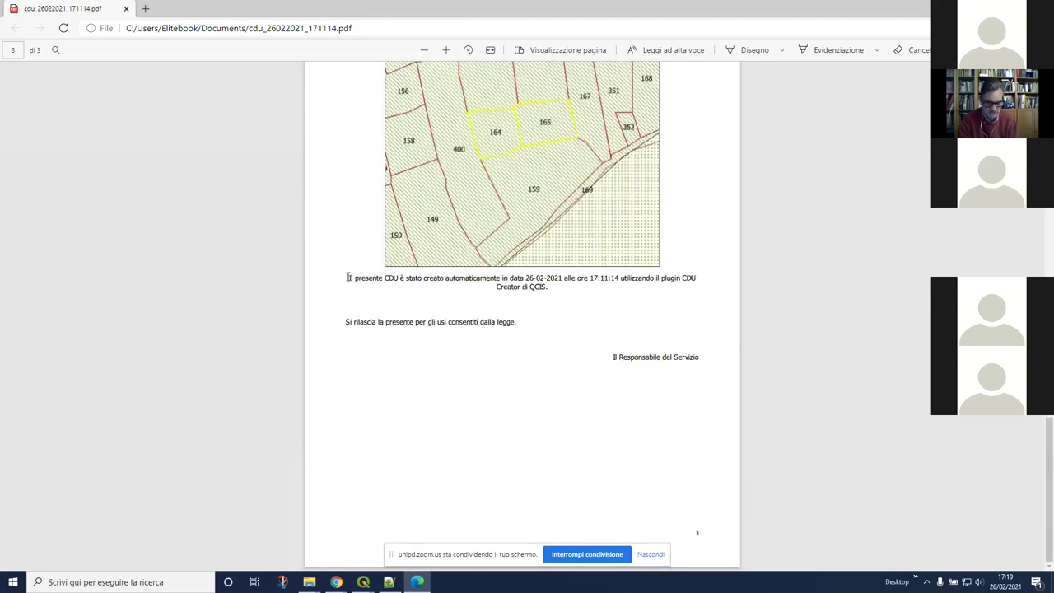
{"action": "scroll", "coordinate": [494, 319], "scroll_direction": "up", "scroll_amount": 1}
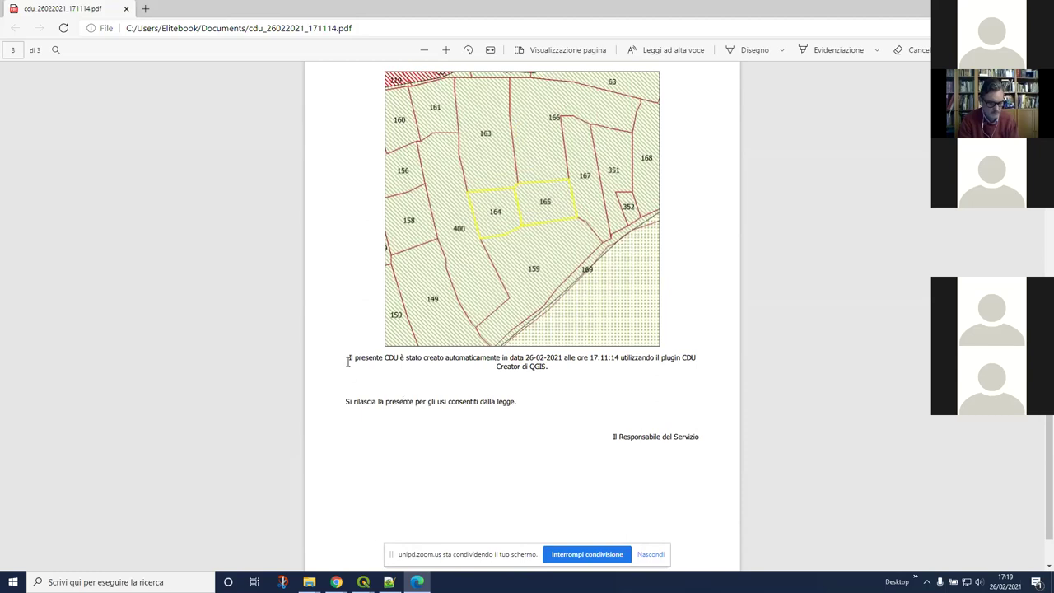
Highlight the auto-generated CDU note, jump back to page 2, and bring up the WebinarGFOSS folder.
{"action": "left_click_drag", "start_coordinate": [347, 358], "coordinate": [561, 382]}
{"action": "scroll", "coordinate": [665, 376], "scroll_direction": "down", "scroll_amount": 2}
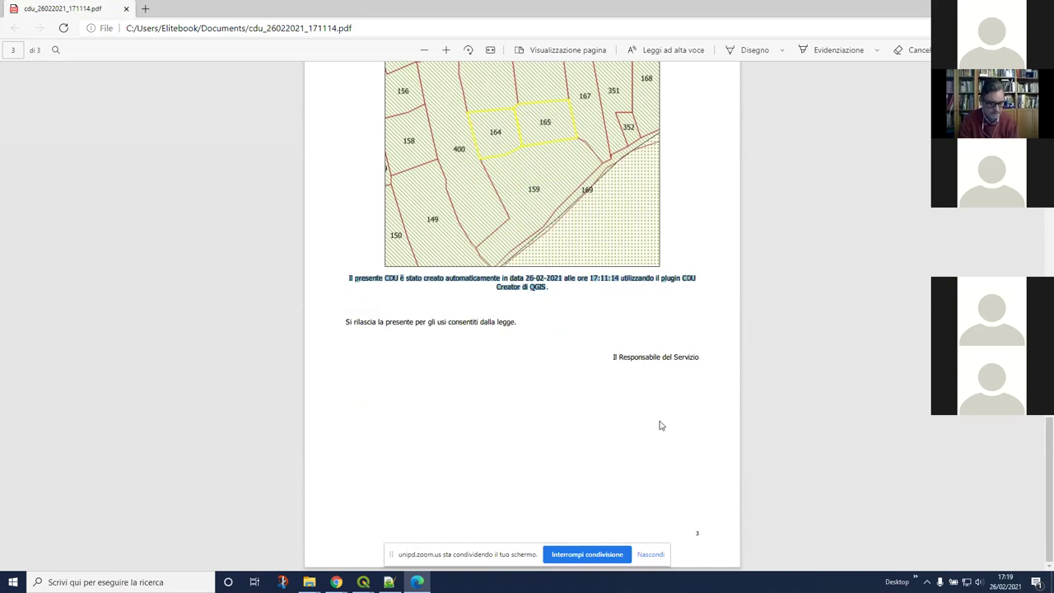
{"action": "key", "text": "Page_Up"}
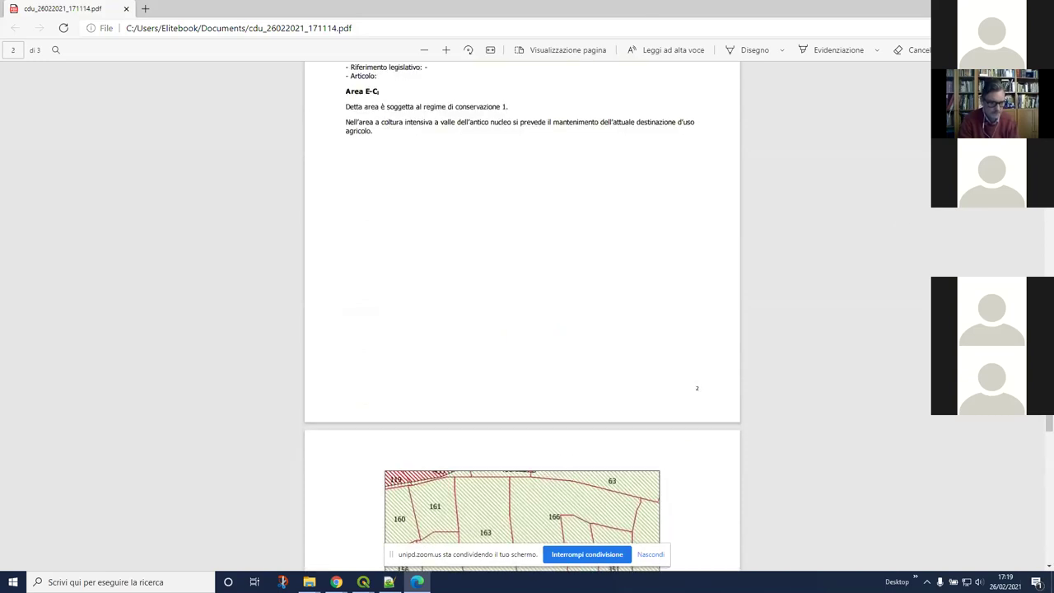
{"action": "mouse_move", "coordinate": [310, 582]}
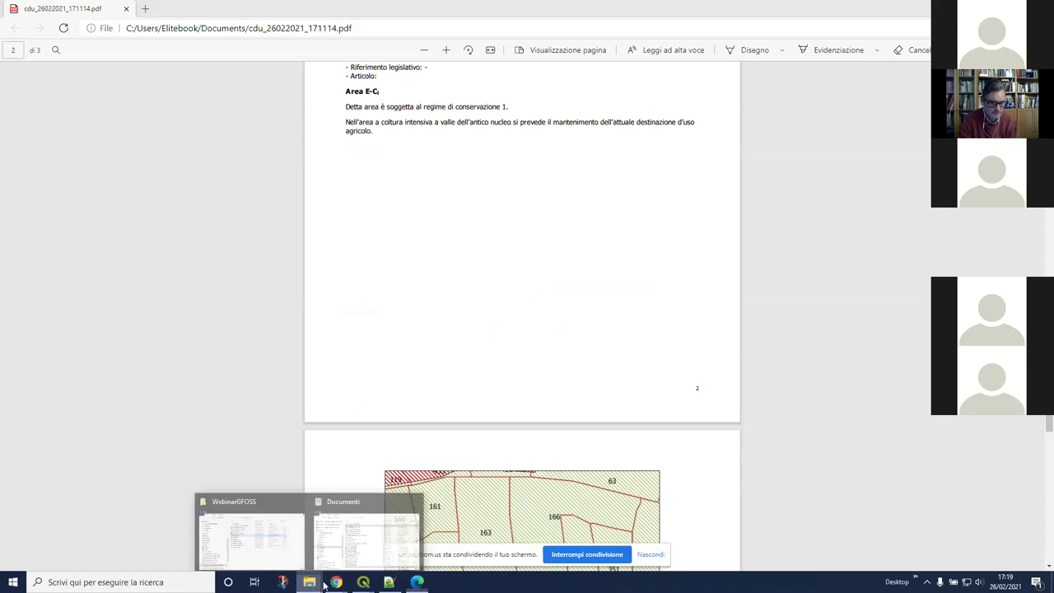
{"action": "left_click", "coordinate": [288, 560]}
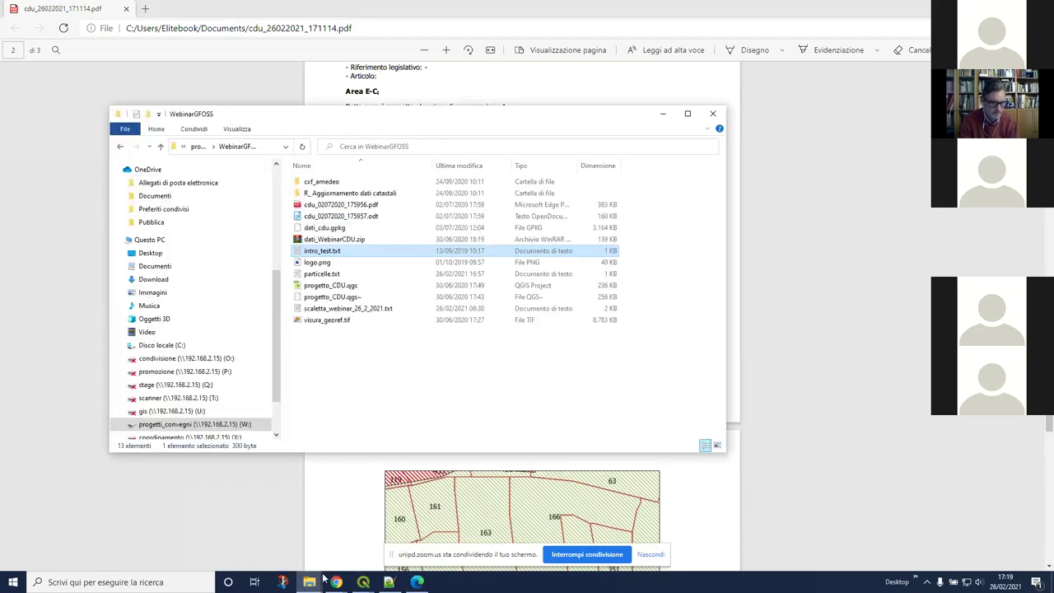
Open cdu_26022021_171114.odt from the Documenti folder in LibreOffice Writer.
{"action": "left_click", "coordinate": [322, 579]}
{"action": "left_click", "coordinate": [354, 552]}
{"action": "double_click", "coordinate": [472, 194]}
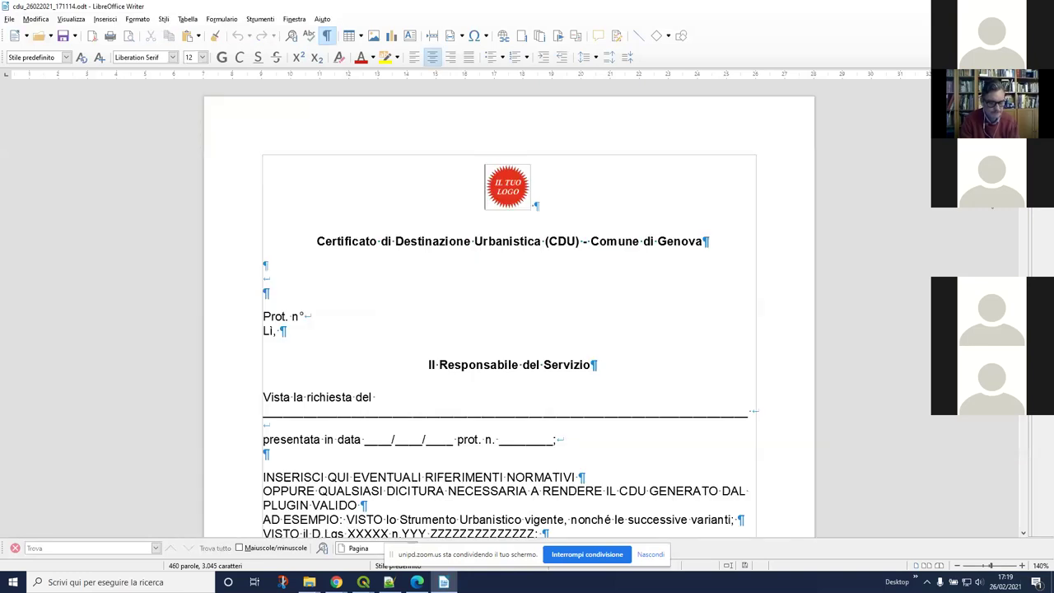
Scroll through the certificate down to the closing signature and close Writer.
{"action": "scroll", "coordinate": [862, 185], "scroll_direction": "down", "scroll_amount": 1}
{"action": "scroll", "coordinate": [861, 184], "scroll_direction": "down", "scroll_amount": 10}
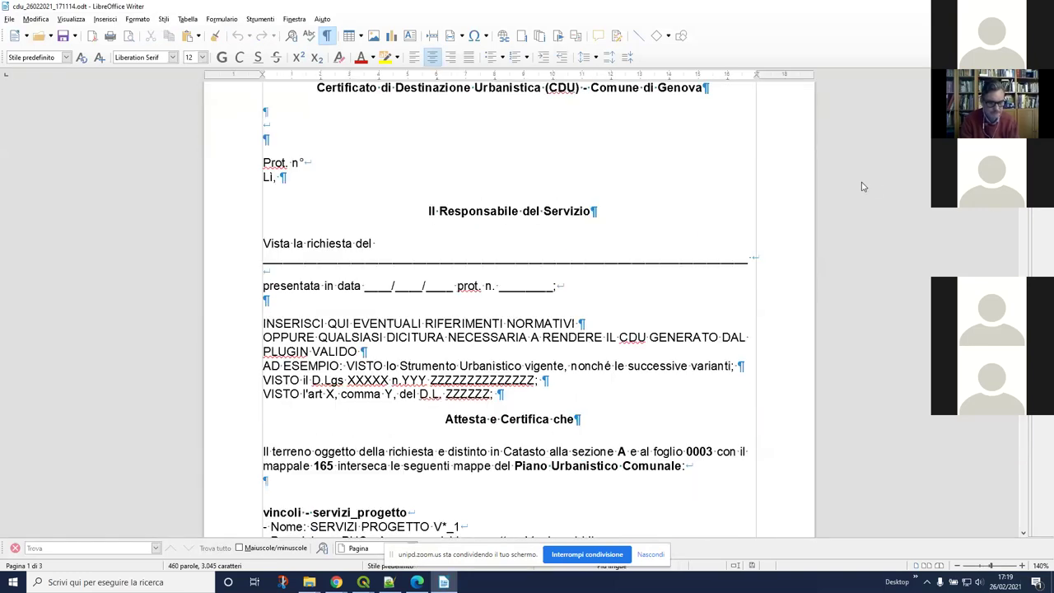
{"action": "scroll", "coordinate": [861, 190], "scroll_direction": "down", "scroll_amount": 12}
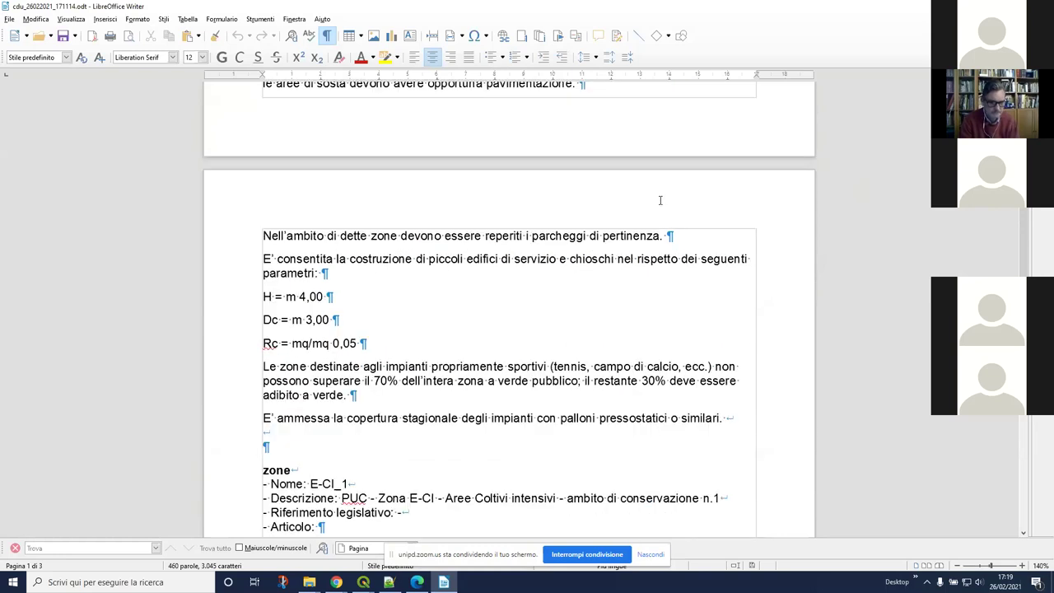
{"action": "scroll", "coordinate": [655, 206], "scroll_direction": "down", "scroll_amount": 12}
{"action": "scroll", "coordinate": [648, 211], "scroll_direction": "down", "scroll_amount": 14}
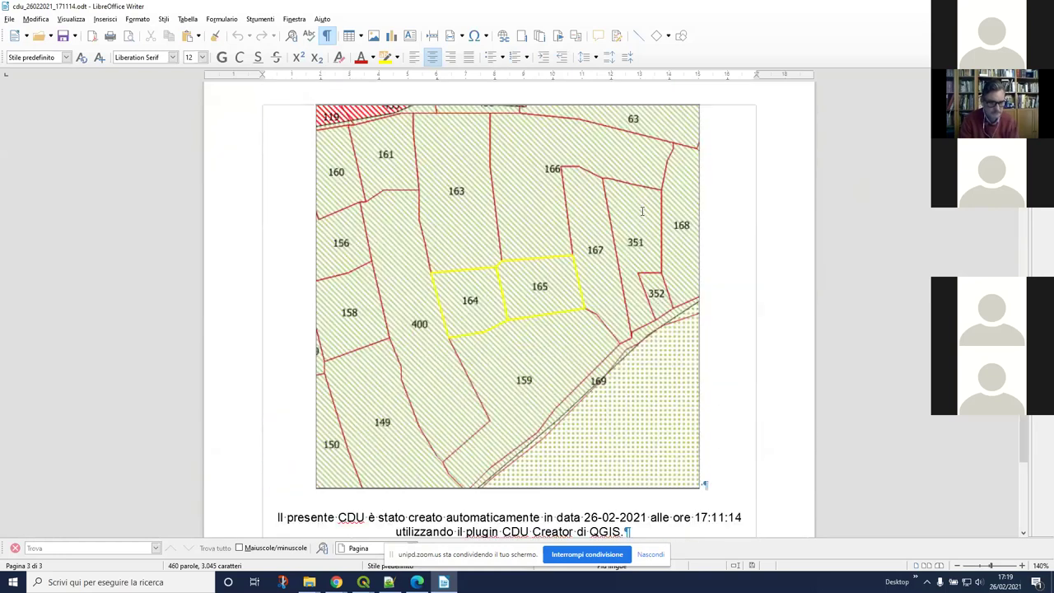
{"action": "scroll", "coordinate": [642, 212], "scroll_direction": "down", "scroll_amount": 10}
{"action": "scroll", "coordinate": [645, 359], "scroll_direction": "up", "scroll_amount": 4}
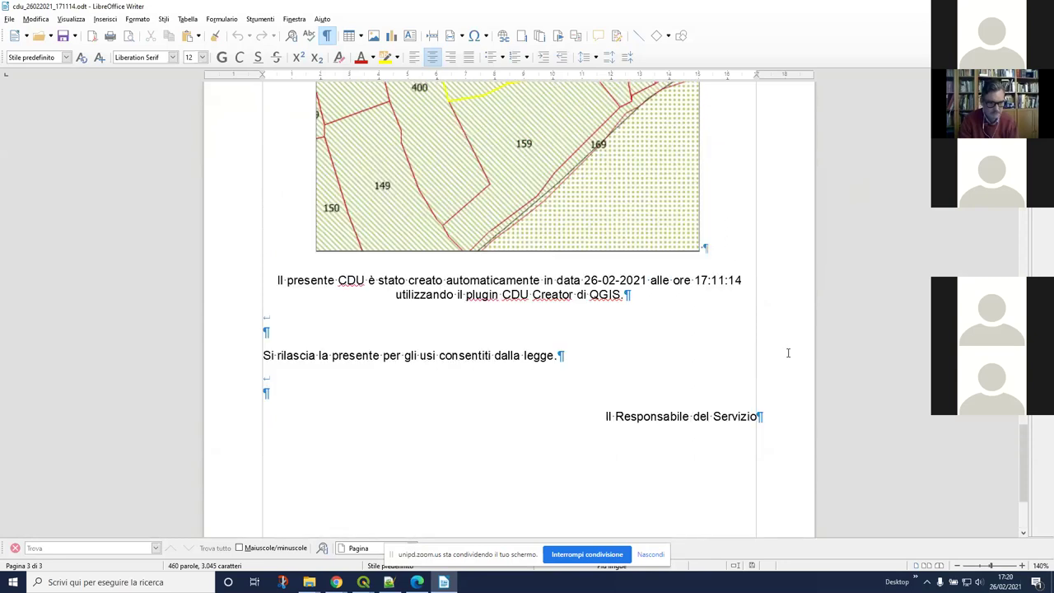
{"action": "scroll", "coordinate": [781, 354], "scroll_direction": "down", "scroll_amount": 3}
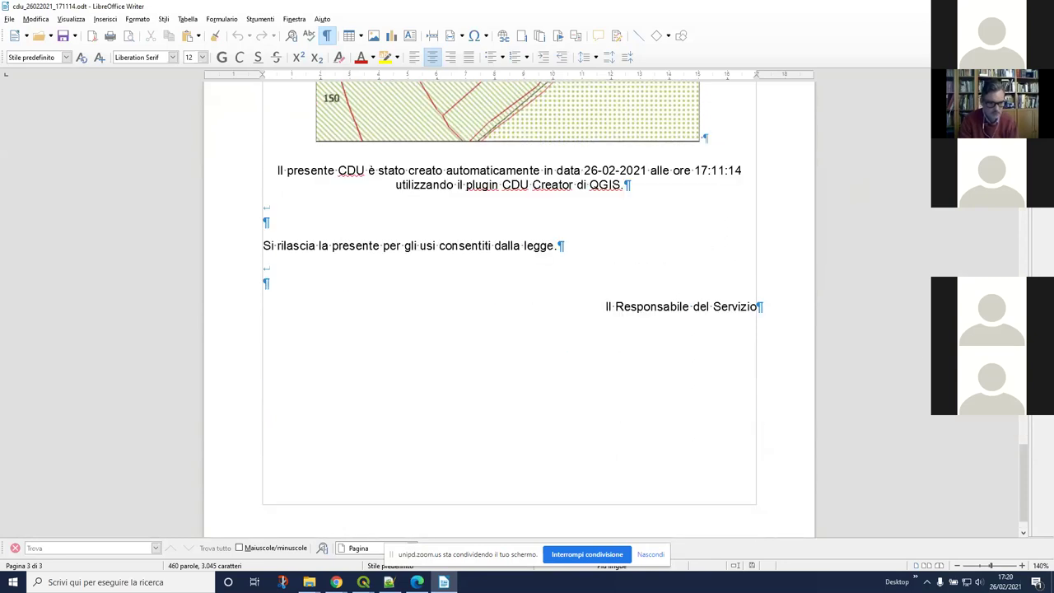
{"action": "key", "text": "alt+F4"}
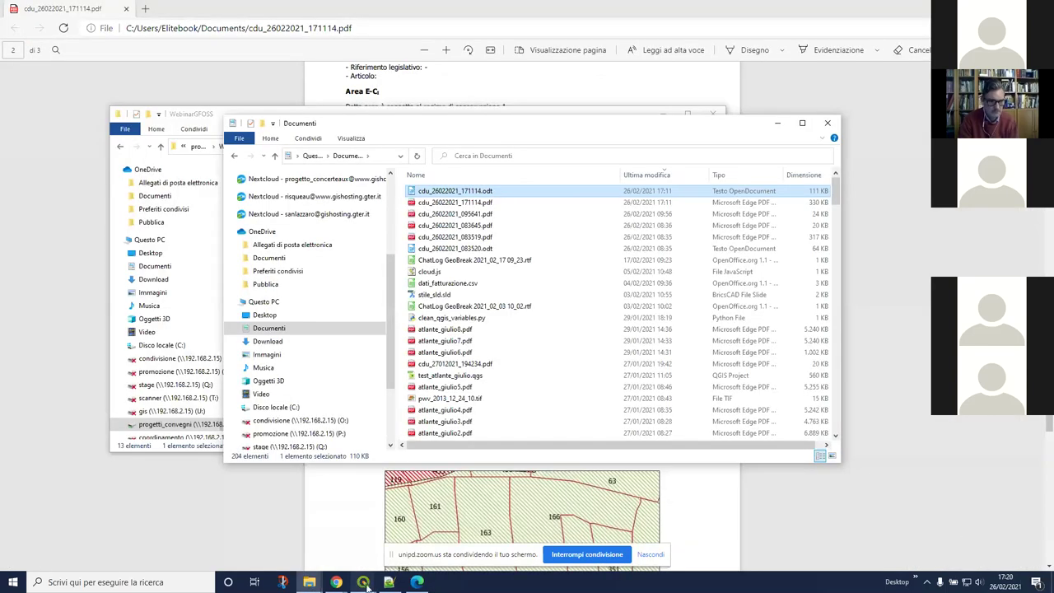
Close the untitled second QGIS project without saving and deselect the two yellow parcels.
{"action": "mouse_move", "coordinate": [362, 582]}
{"action": "left_click", "coordinate": [329, 558]}
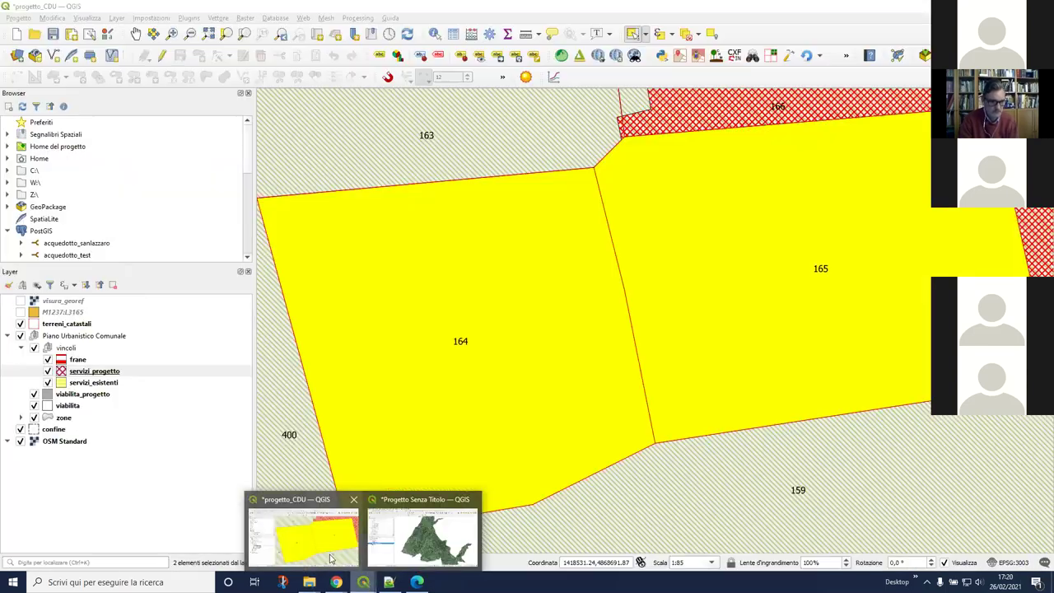
{"action": "mouse_move", "coordinate": [373, 587]}
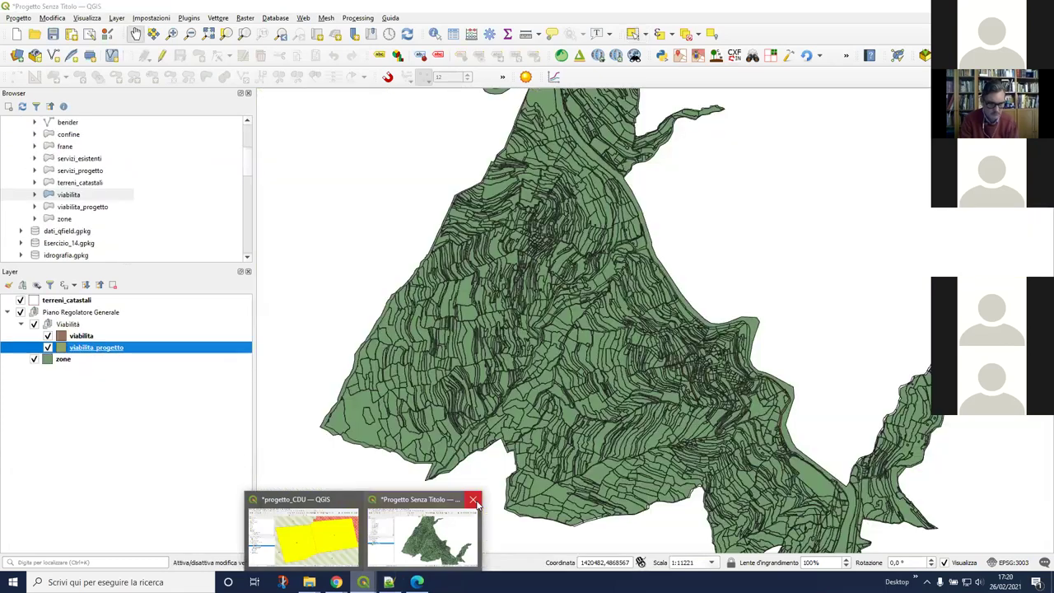
{"action": "left_click", "coordinate": [473, 500]}
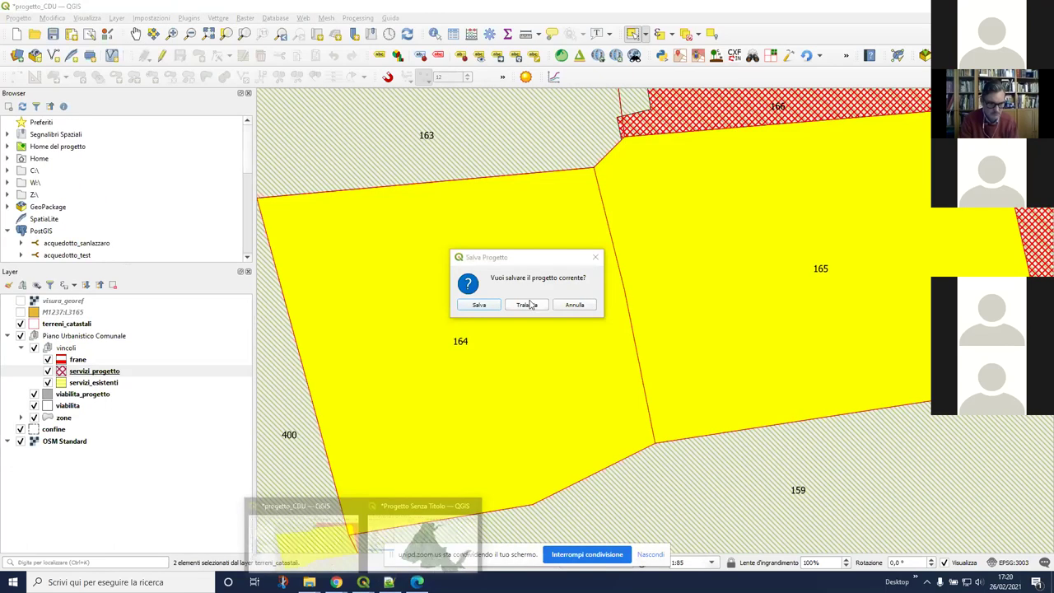
{"action": "left_click", "coordinate": [528, 305]}
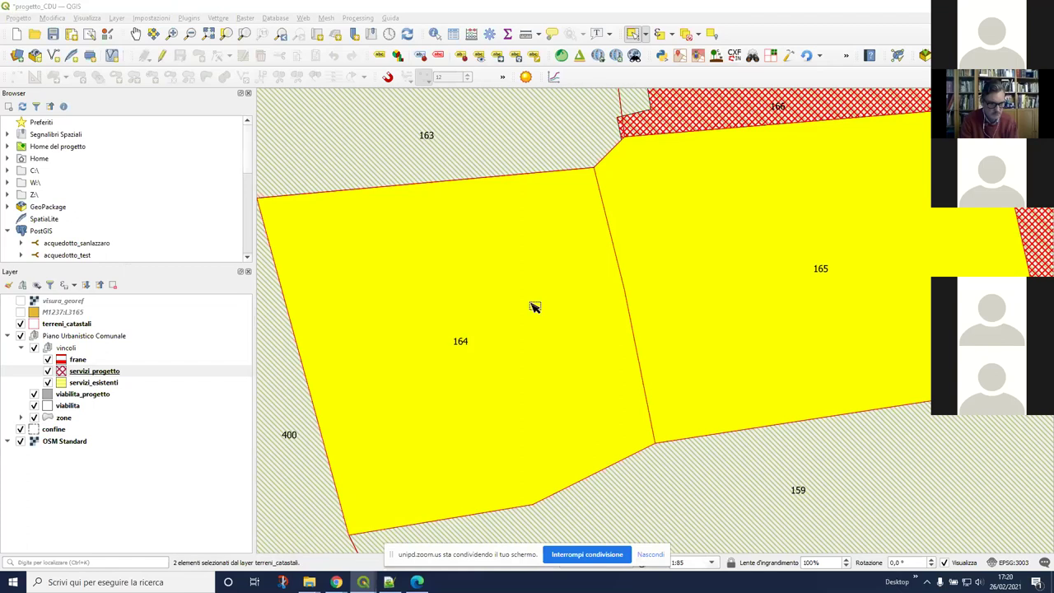
{"action": "scroll", "coordinate": [533, 306], "scroll_direction": "down", "scroll_amount": 4}
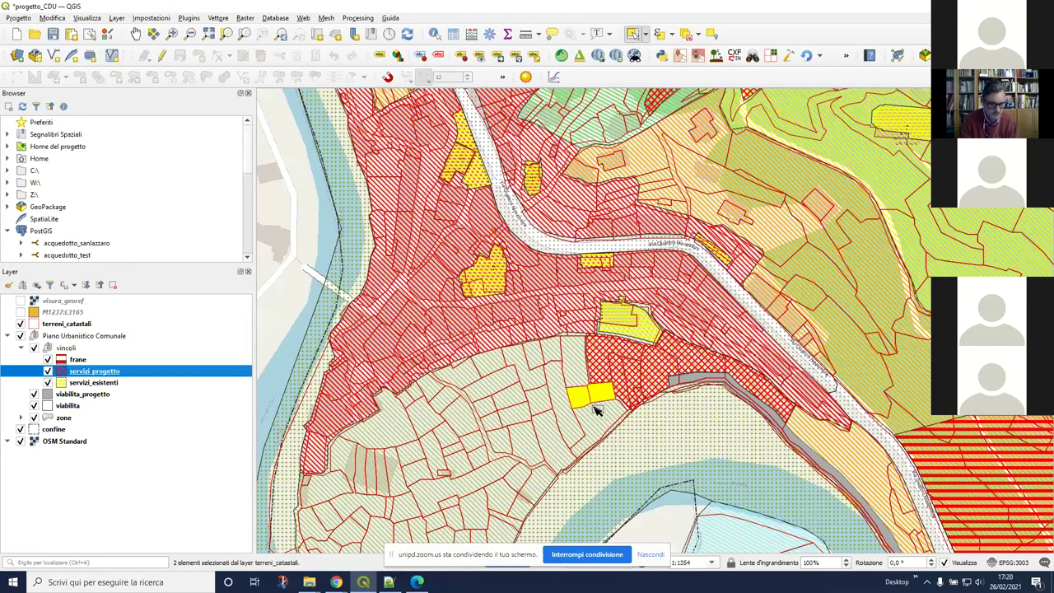
{"action": "left_click", "coordinate": [618, 294]}
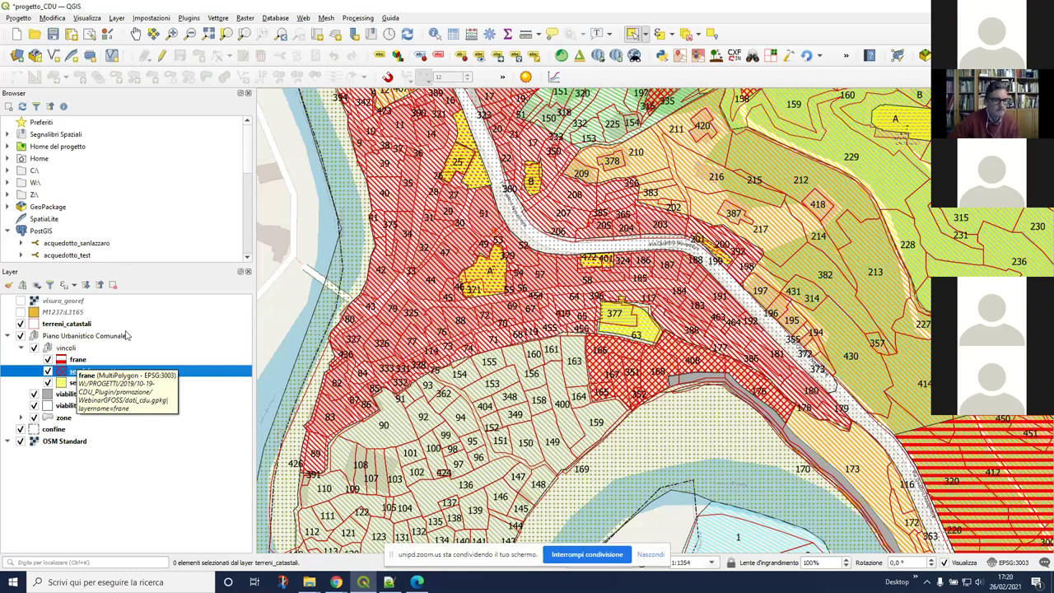
Remove the terreni_catastali layer from the progetto_CDU Layers panel, confirming the prompt.
{"action": "left_click", "coordinate": [96, 324]}
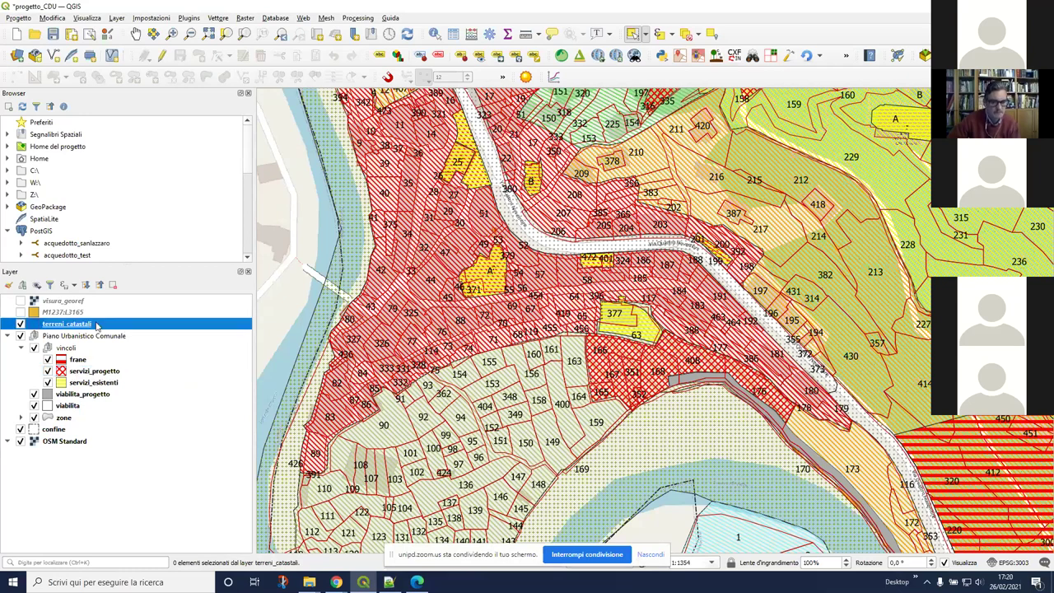
{"action": "right_click", "coordinate": [96, 325]}
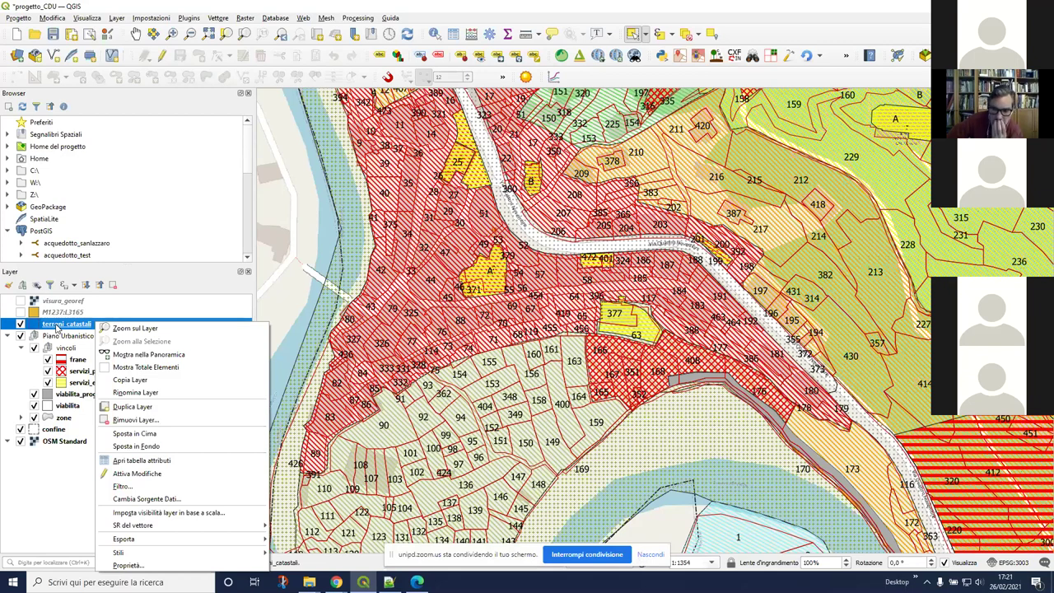
{"action": "right_click", "coordinate": [56, 327]}
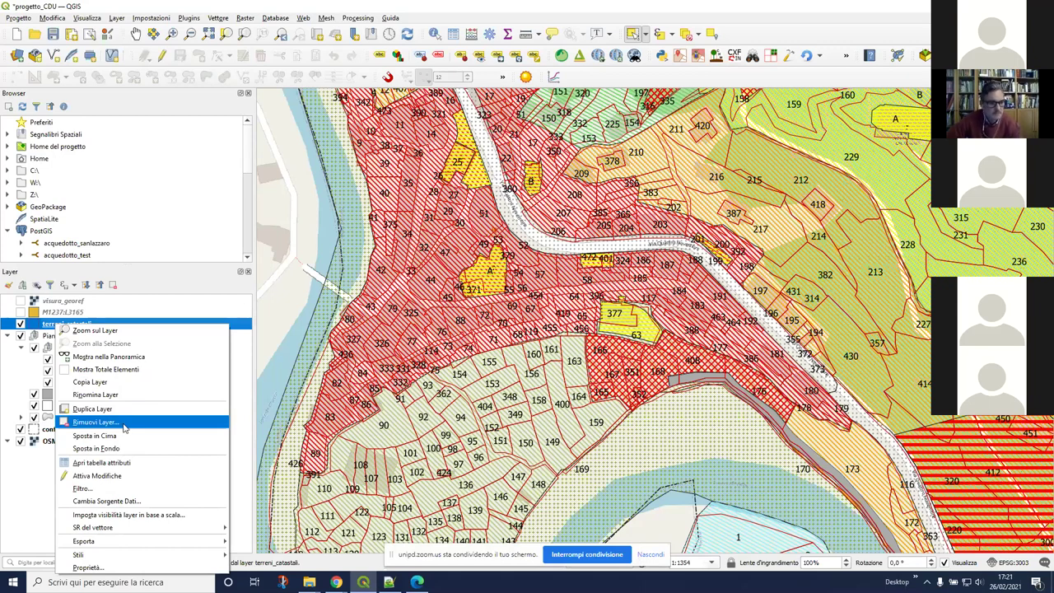
{"action": "key", "text": "Escape"}
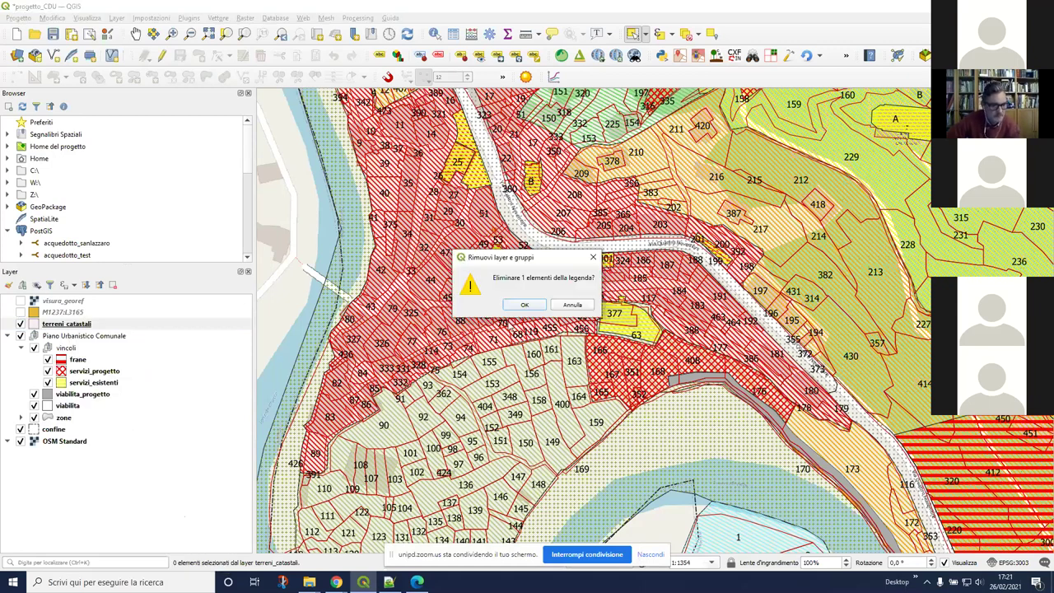
{"action": "left_click", "coordinate": [525, 306]}
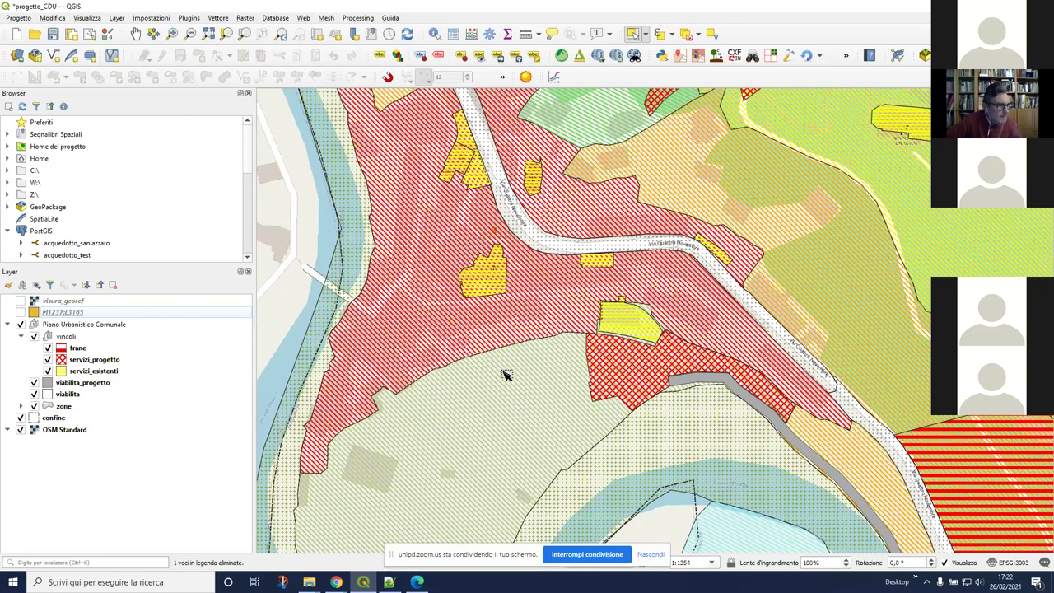
{"action": "scroll", "coordinate": [536, 425], "scroll_direction": "down", "scroll_amount": 1}
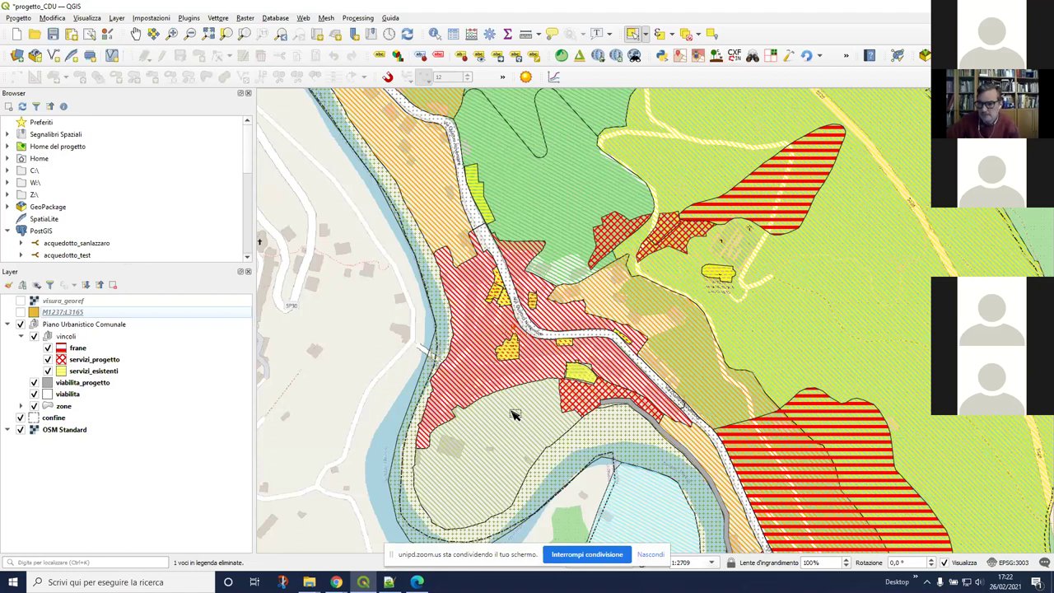
Switch on the visura_georef scan layer and zoom in on it.
{"action": "left_click", "coordinate": [54, 302]}
{"action": "right_click", "coordinate": [62, 303]}
{"action": "left_click", "coordinate": [29, 301]}
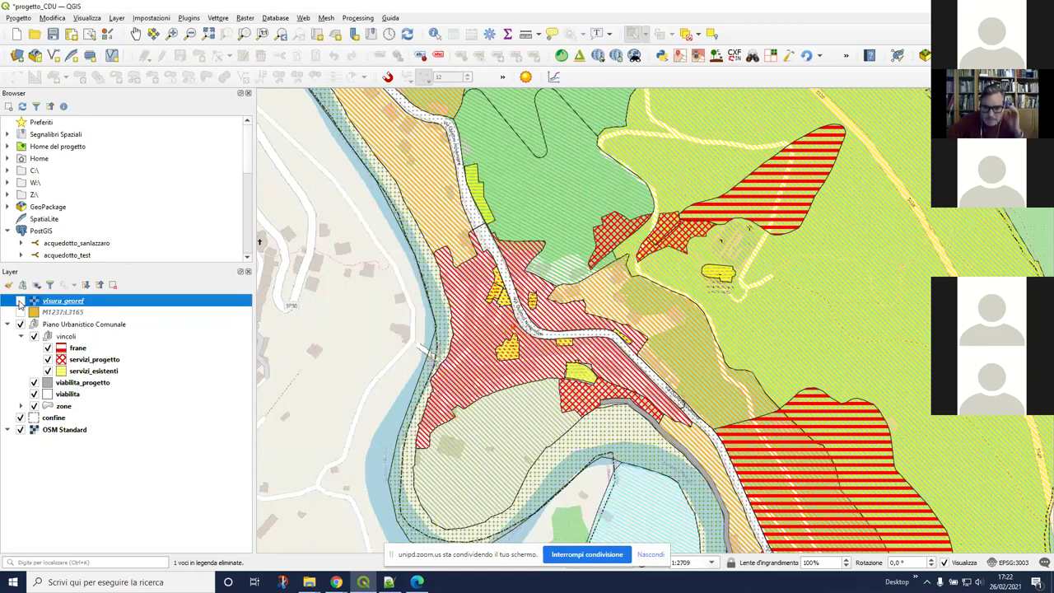
{"action": "left_click", "coordinate": [20, 302]}
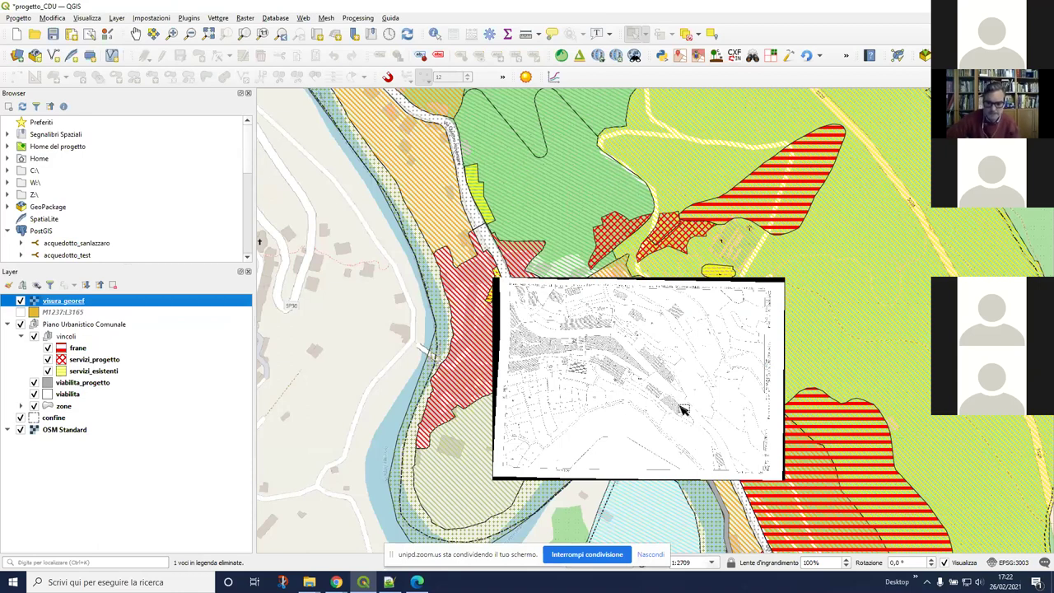
{"action": "scroll", "coordinate": [681, 409], "scroll_direction": "up", "scroll_amount": 1}
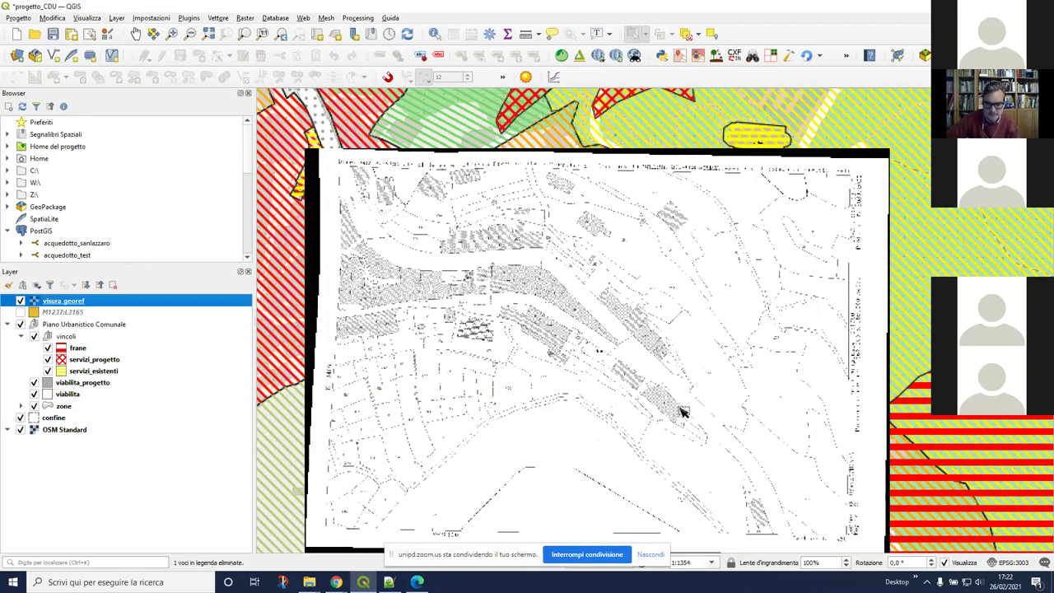
{"action": "left_click", "coordinate": [90, 56]}
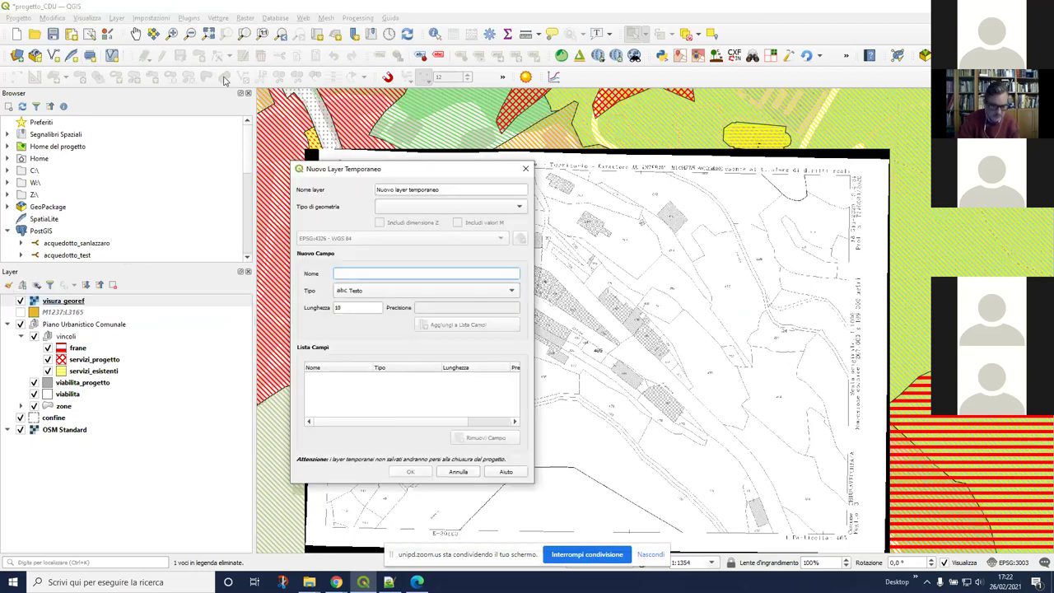
Name the new temporary layer terreni_catastali with Polygon geometry in project CRS EPSG:3003.
{"action": "left_click_drag", "start_coordinate": [453, 188], "coordinate": [282, 191]}
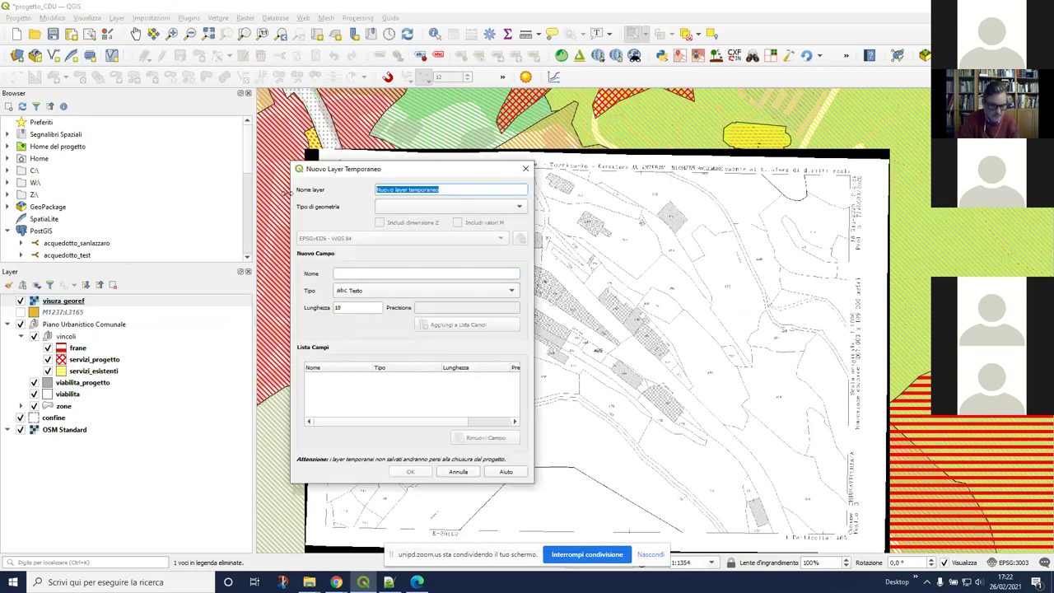
{"action": "type", "text": "te"}
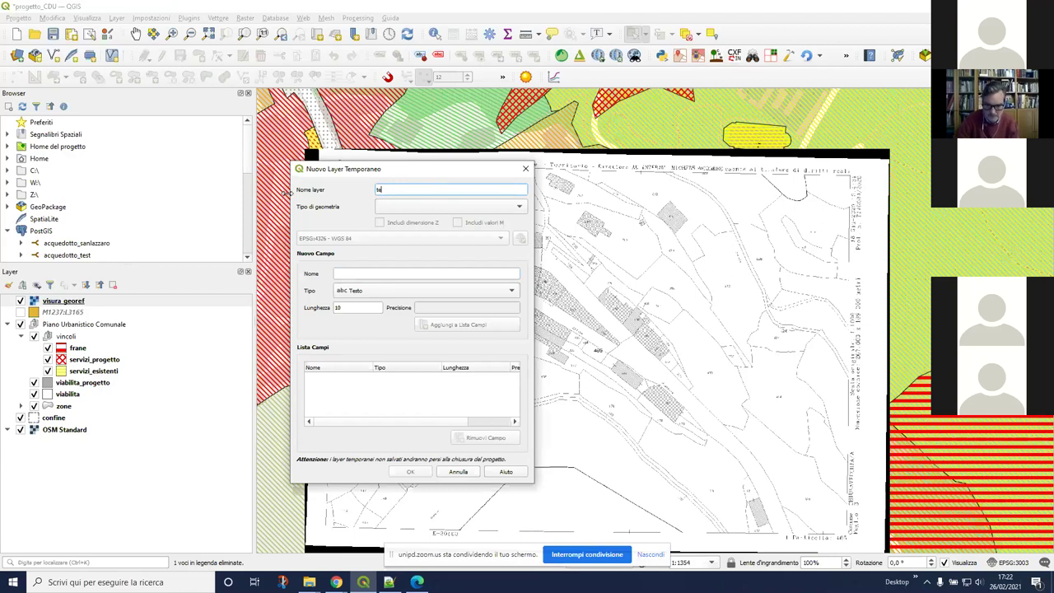
{"action": "type", "text": "rreni_catastali"}
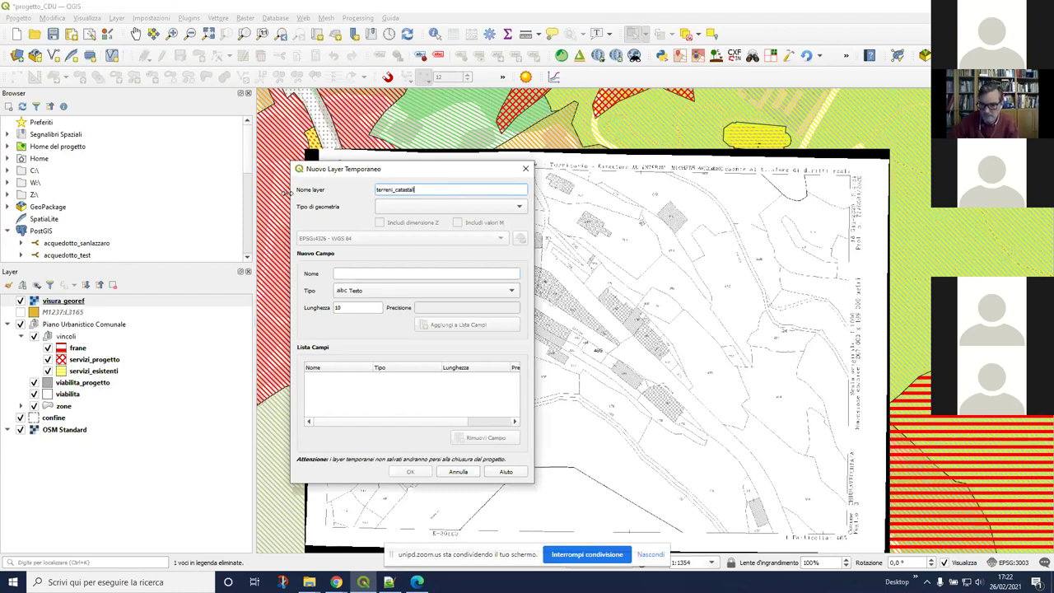
{"action": "left_click", "coordinate": [458, 207]}
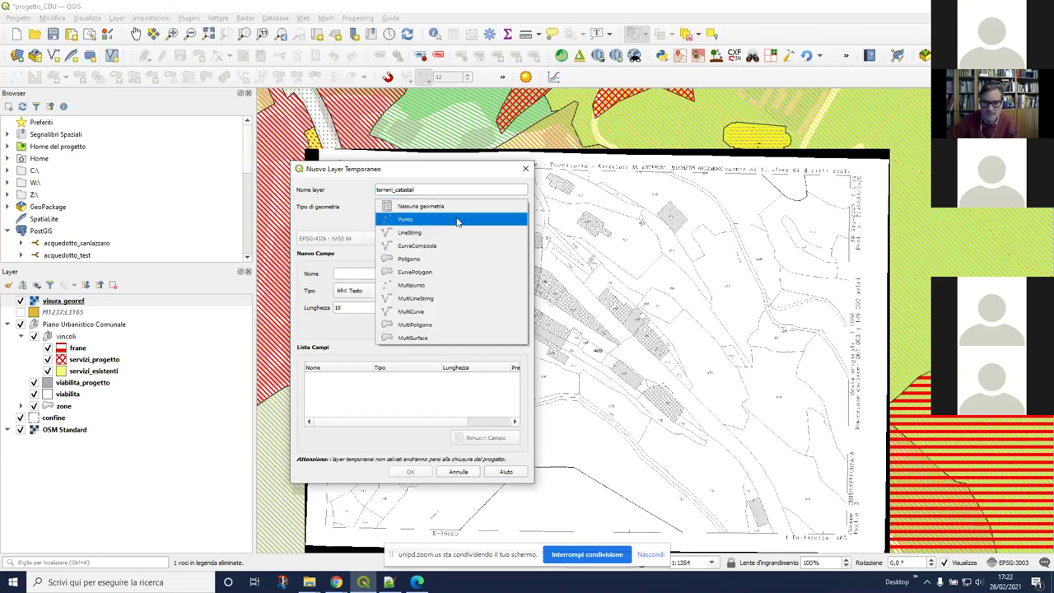
{"action": "left_click", "coordinate": [409, 259]}
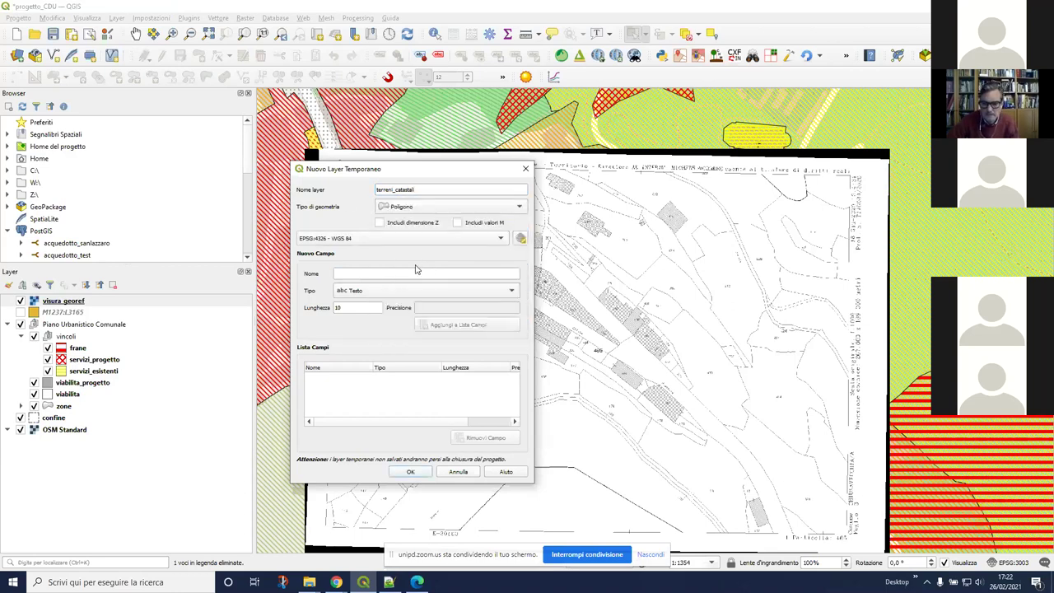
{"action": "left_click", "coordinate": [410, 240]}
{"action": "left_click", "coordinate": [414, 246]}
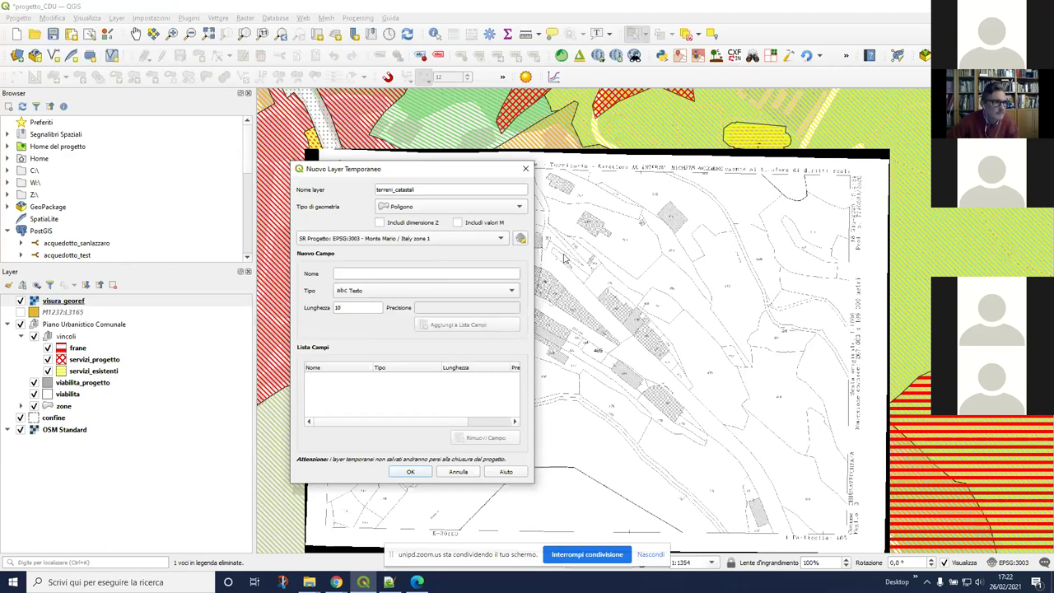
Add text fields sezione, foglio and mappale, then create the layer.
{"action": "left_click", "coordinate": [395, 276]}
{"action": "type", "text": "se"}
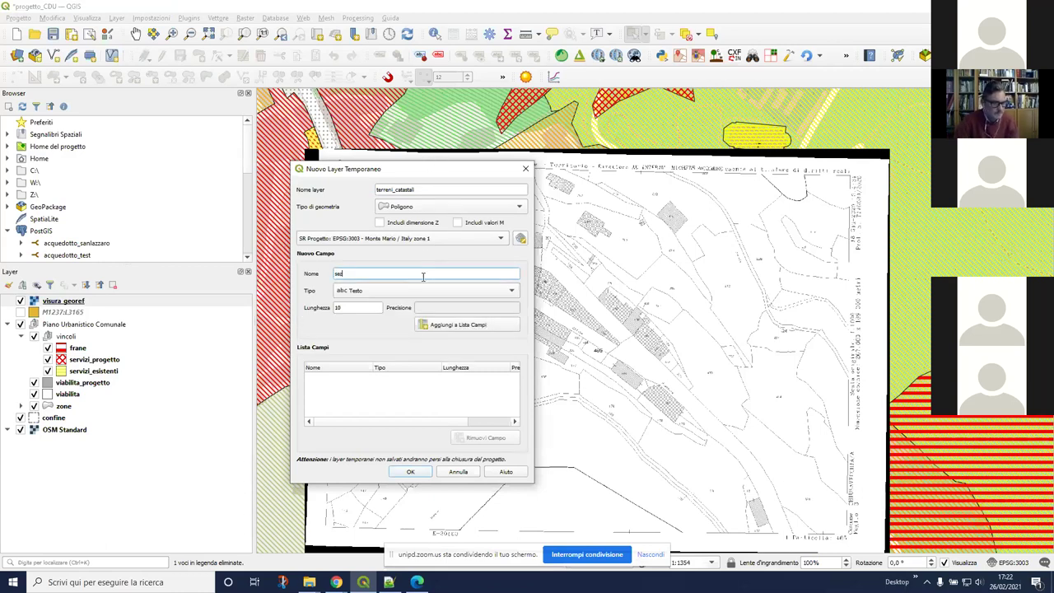
{"action": "type", "text": "zione"}
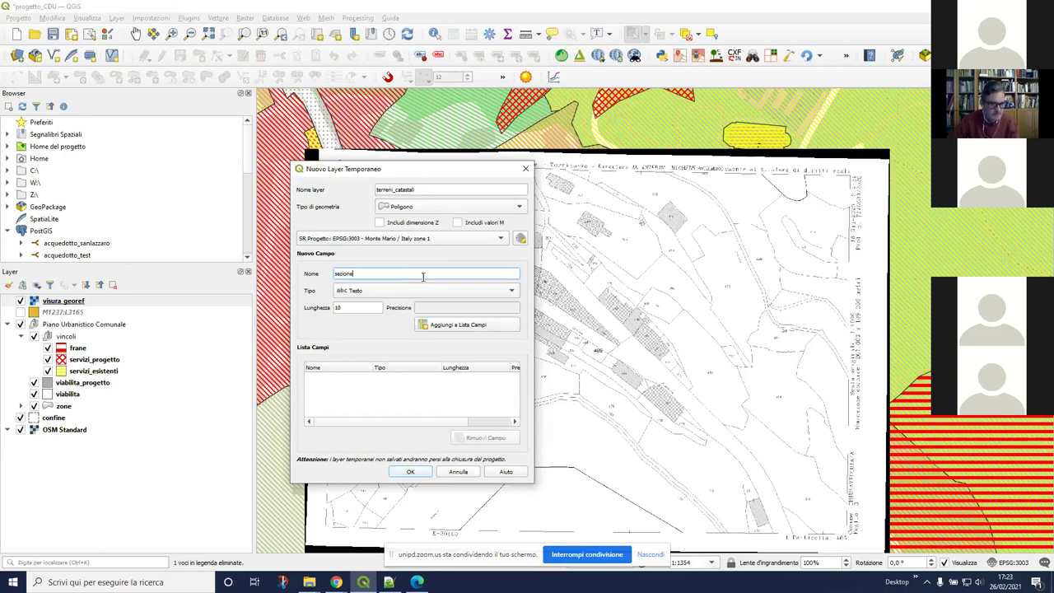
{"action": "left_click", "coordinate": [474, 328]}
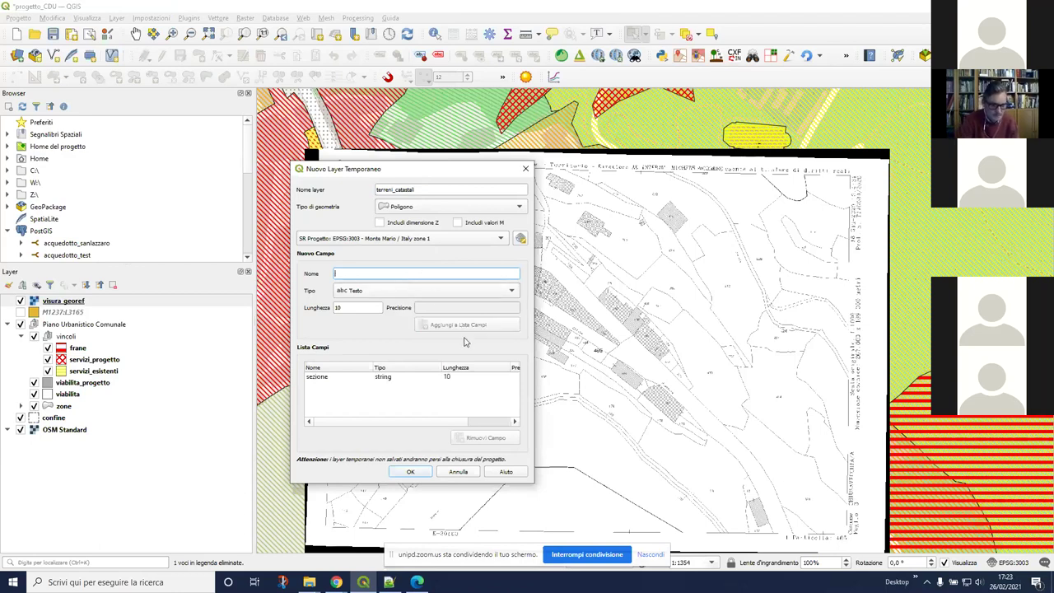
{"action": "type", "text": "f"}
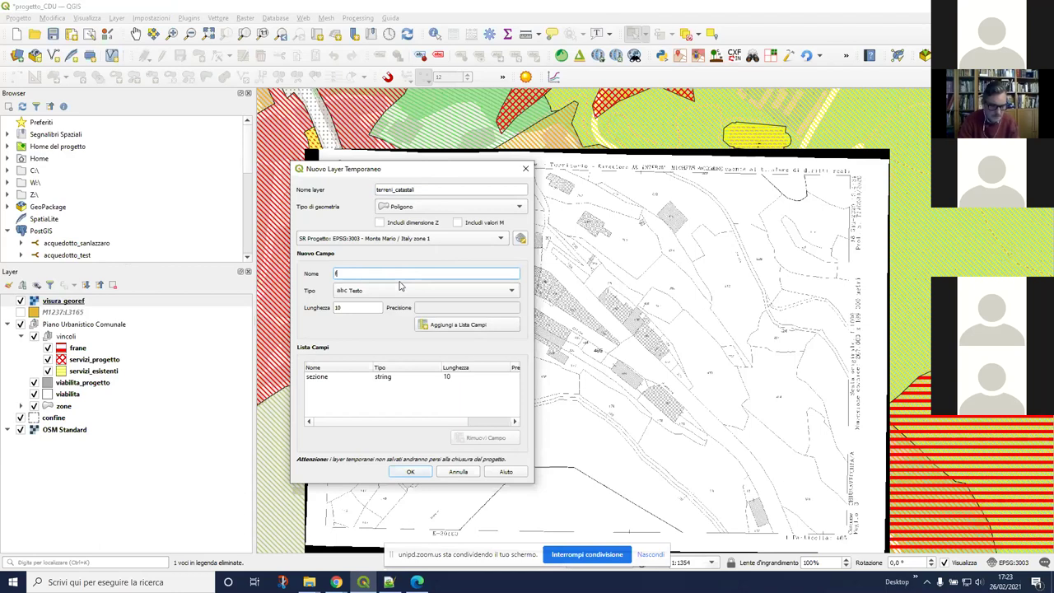
{"action": "type", "text": "oglio"}
{"action": "left_click", "coordinate": [459, 330]}
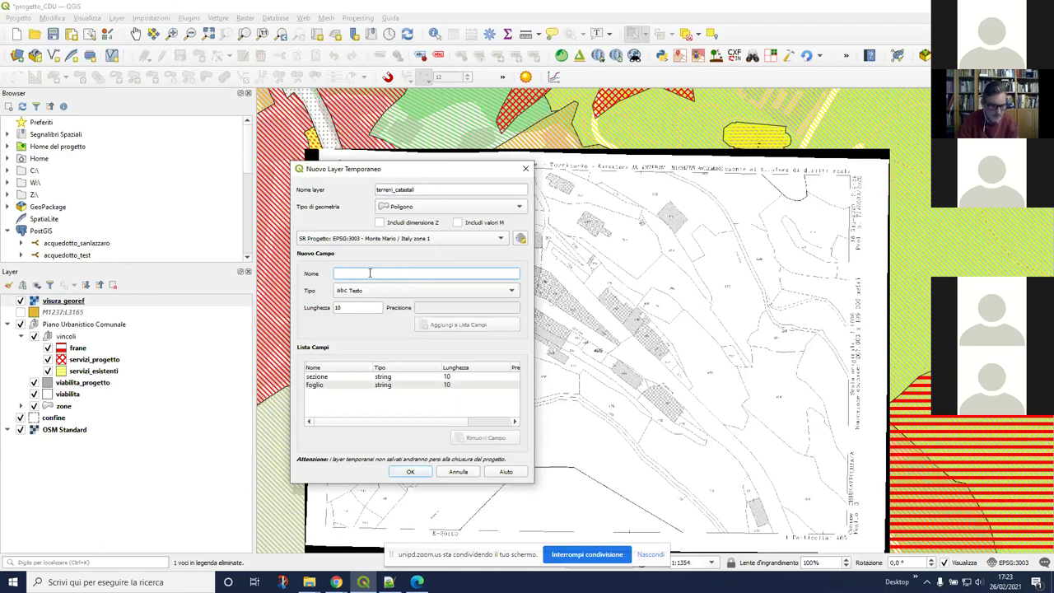
{"action": "type", "text": "mappale"}
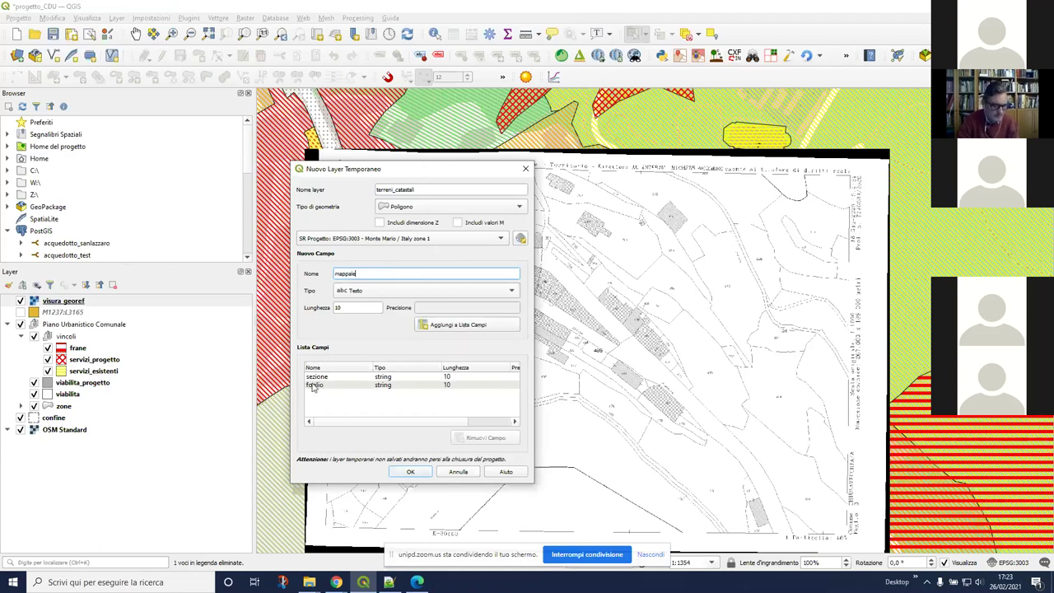
{"action": "left_click", "coordinate": [480, 328]}
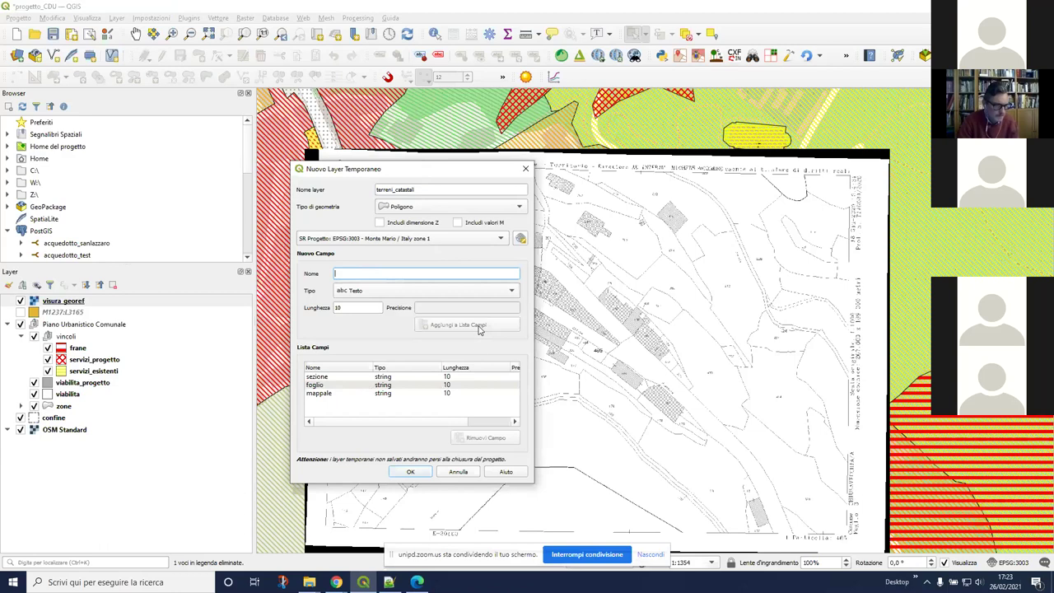
{"action": "left_click", "coordinate": [411, 471]}
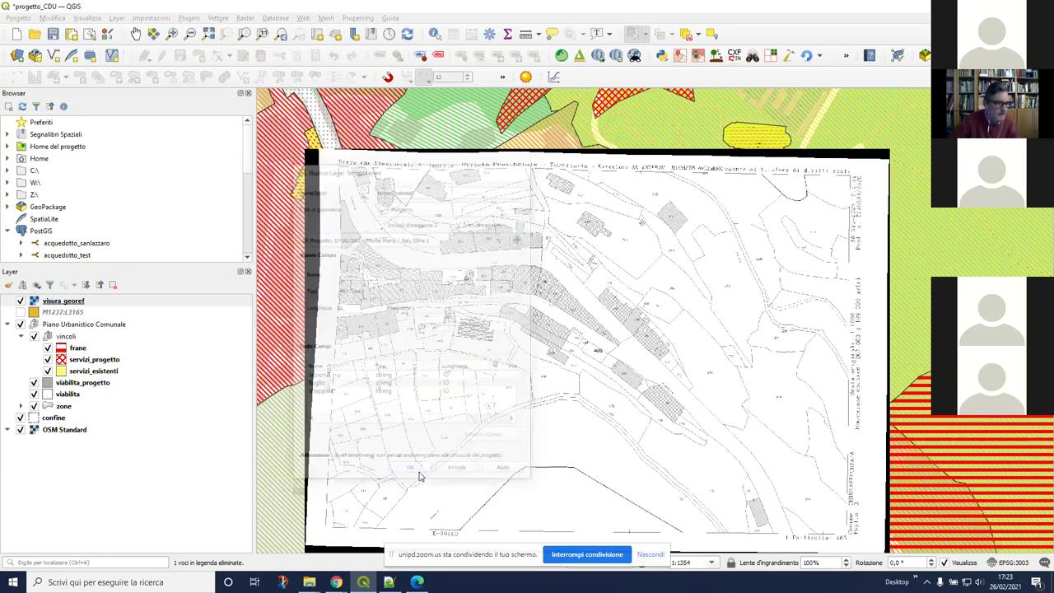
Start adding a polygon and zoom onto parcel 465, briefly toggling layer M1237:L3165.
{"action": "left_click", "coordinate": [199, 55]}
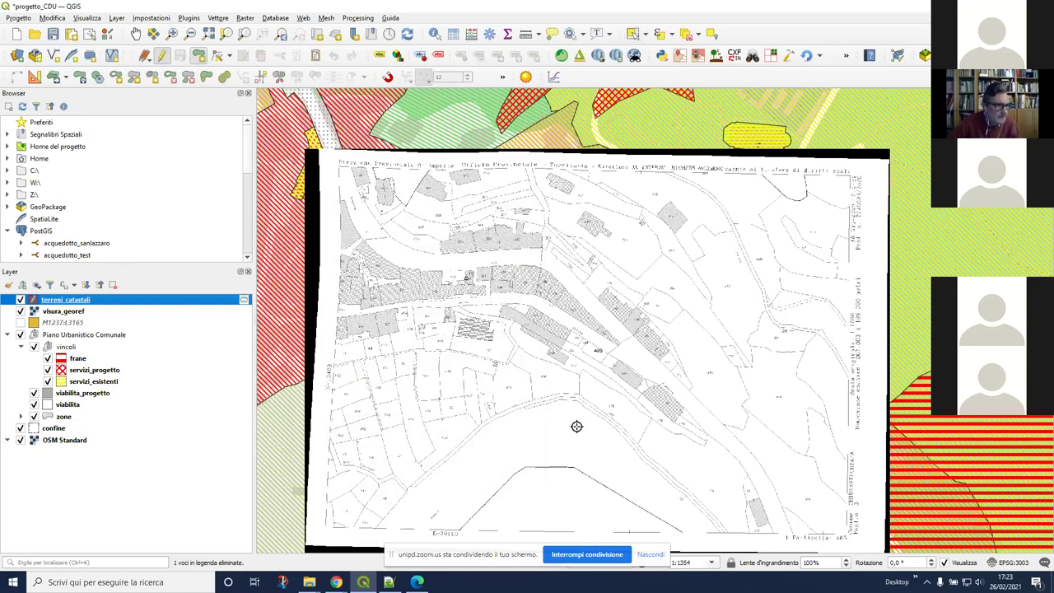
{"action": "scroll", "coordinate": [593, 399], "scroll_direction": "up", "scroll_amount": 2}
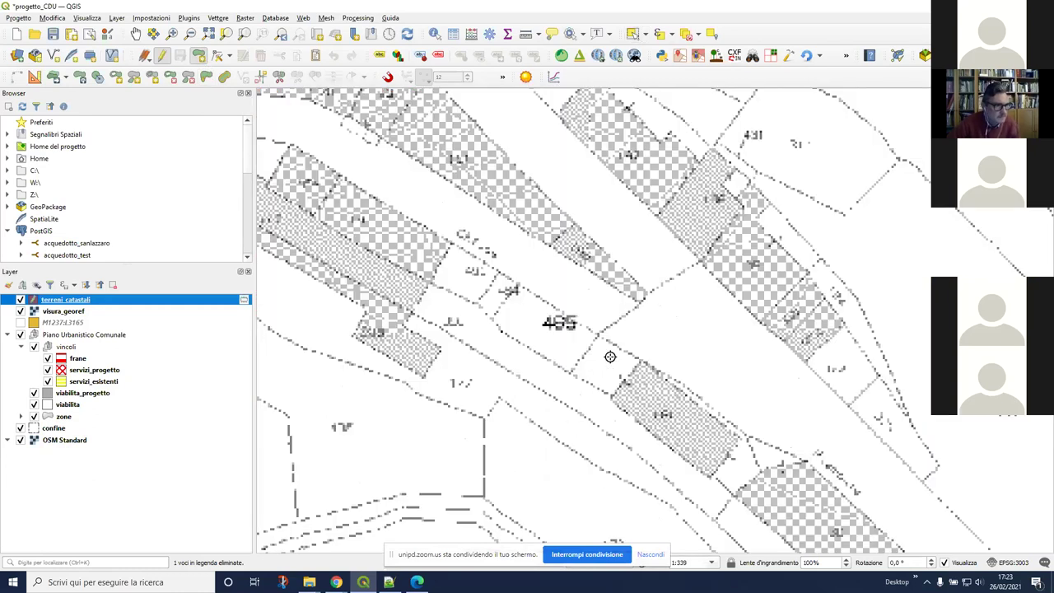
{"action": "scroll", "coordinate": [580, 272], "scroll_direction": "down", "scroll_amount": 3}
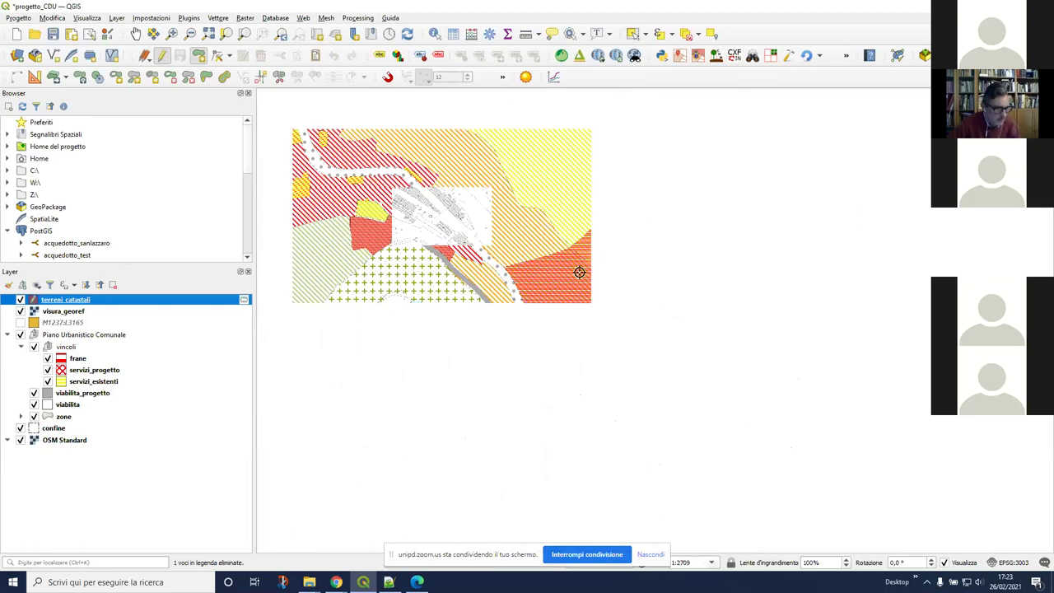
{"action": "scroll", "coordinate": [537, 221], "scroll_direction": "up", "scroll_amount": 1}
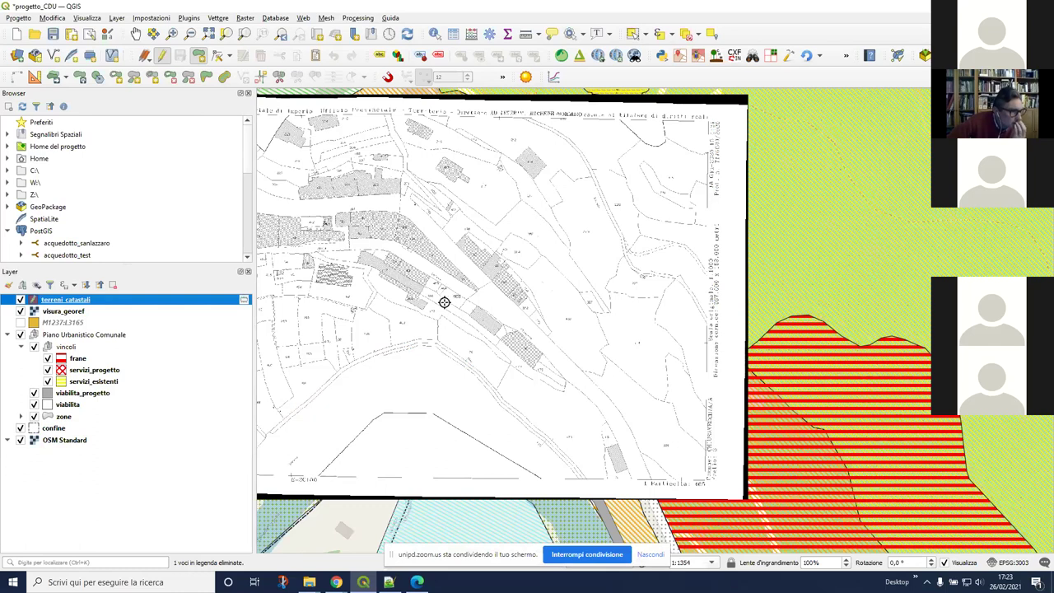
{"action": "scroll", "coordinate": [444, 302], "scroll_direction": "up", "scroll_amount": 1}
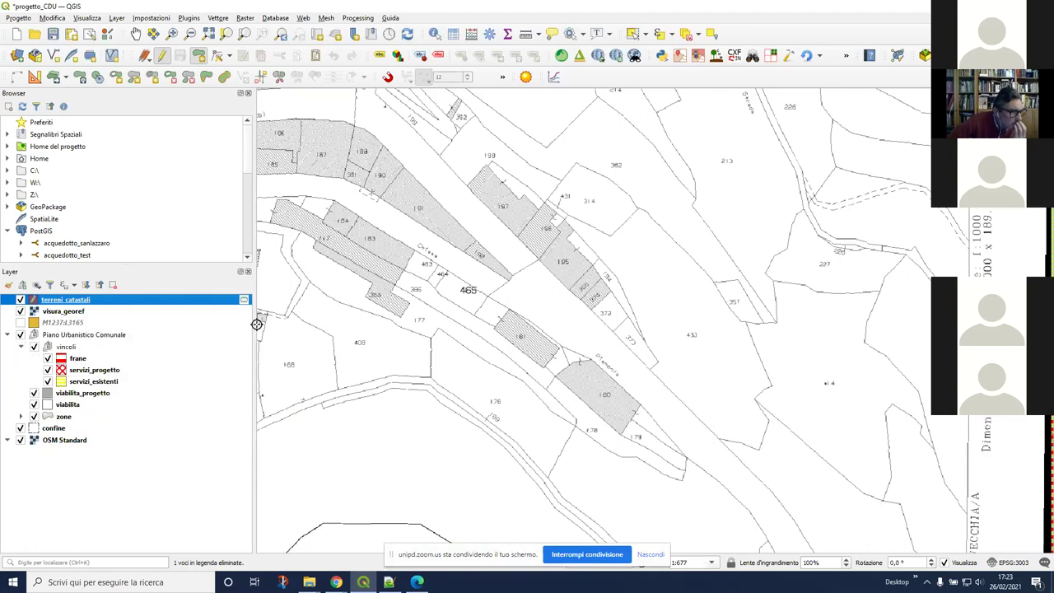
{"action": "left_click", "coordinate": [20, 323]}
{"action": "left_click", "coordinate": [20, 323]}
{"action": "scroll", "coordinate": [425, 292], "scroll_direction": "up", "scroll_amount": 1}
{"action": "scroll", "coordinate": [426, 290], "scroll_direction": "up", "scroll_amount": 3}
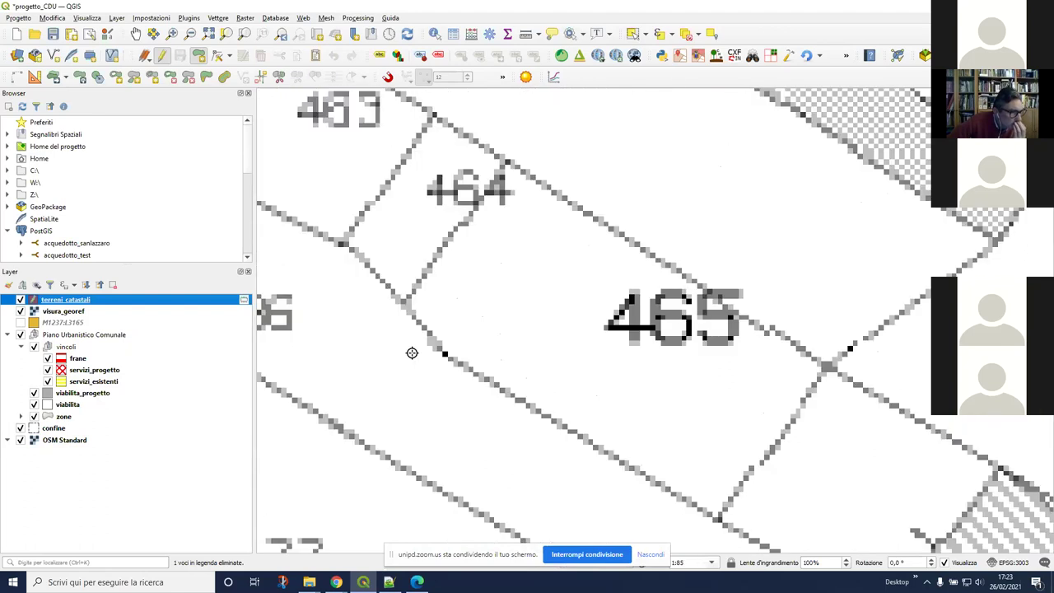
Digitize parcel 465 from its top, right and bottom corners and finish the polygon.
{"action": "left_click", "coordinate": [508, 161]}
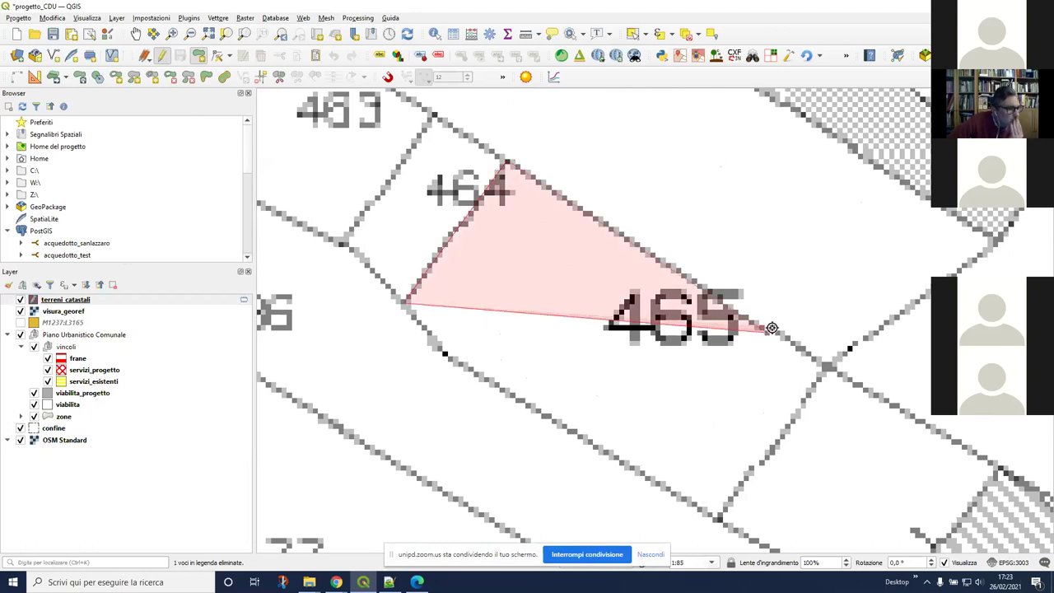
{"action": "left_click", "coordinate": [826, 366]}
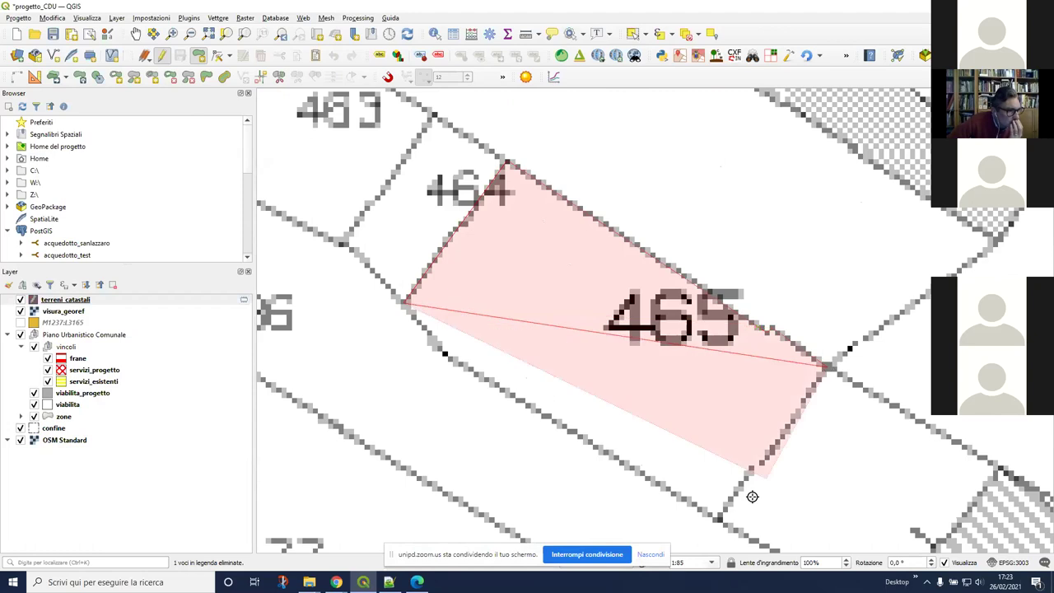
{"action": "left_click", "coordinate": [720, 513]}
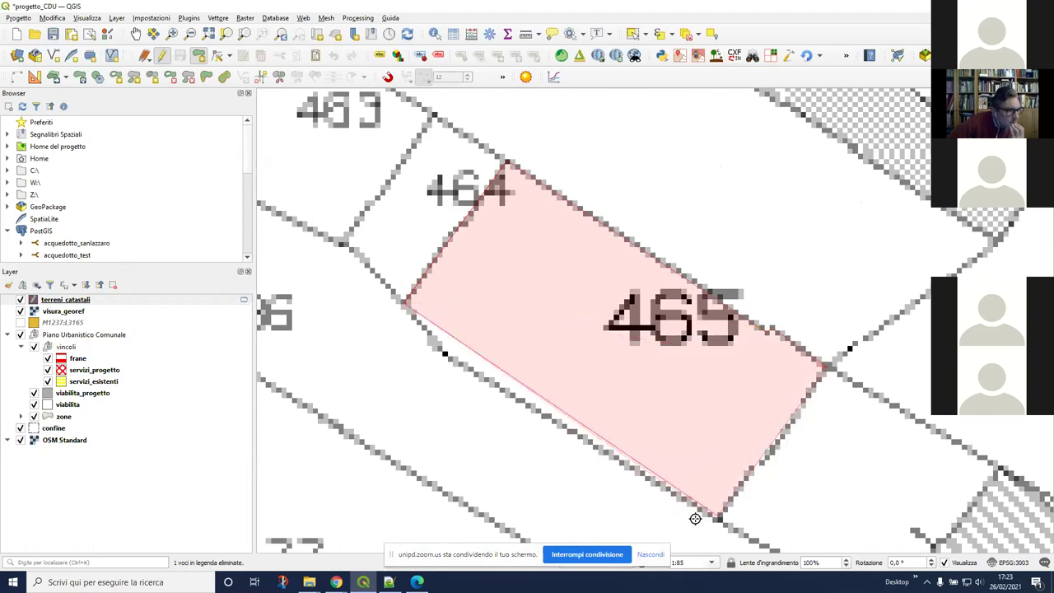
{"action": "right_click", "coordinate": [491, 382]}
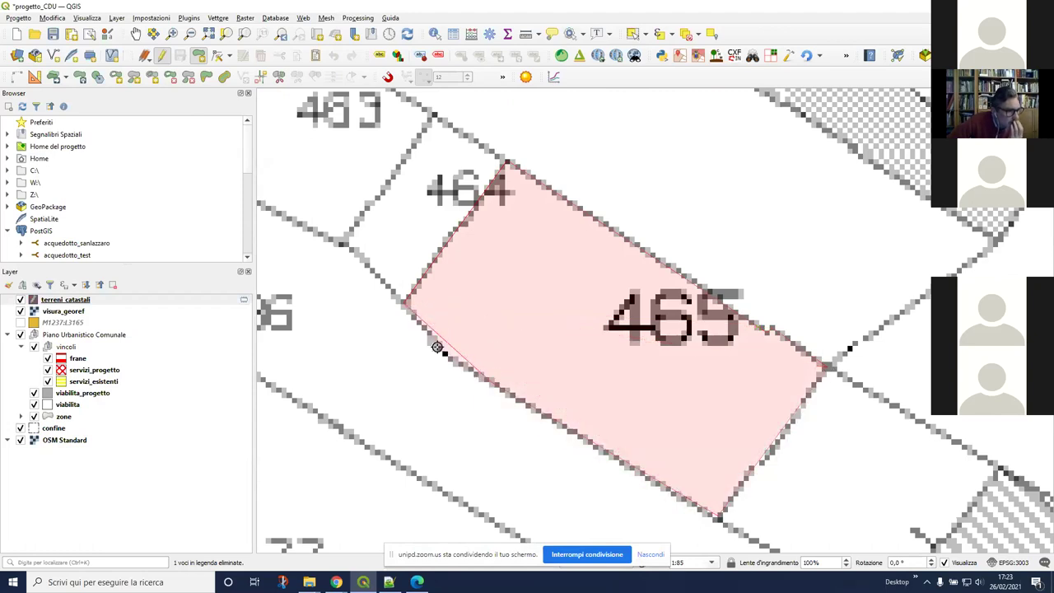
{"action": "double_click", "coordinate": [182, 171]}
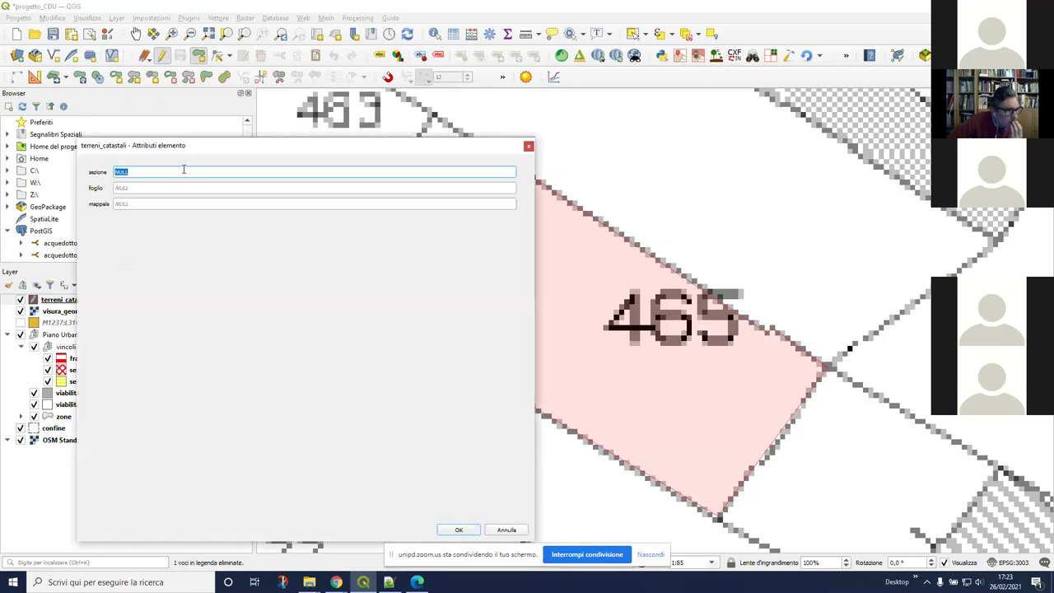
Enter sezione A, foglio 0013 and mappale 465 for the new parcel and confirm.
{"action": "type", "text": "A"}
{"action": "double_click", "coordinate": [201, 187]}
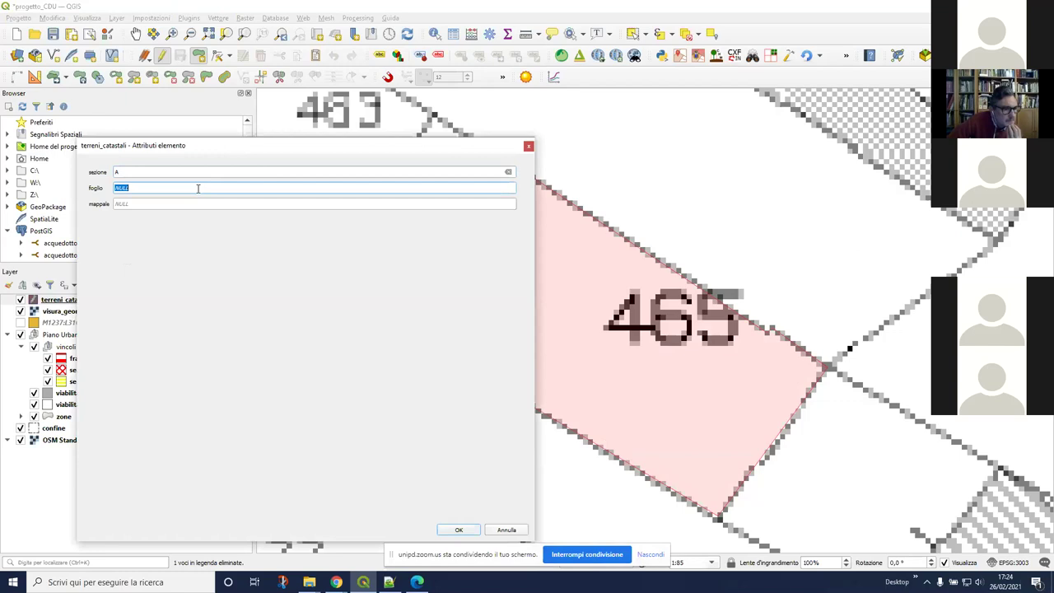
{"action": "type", "text": "00"}
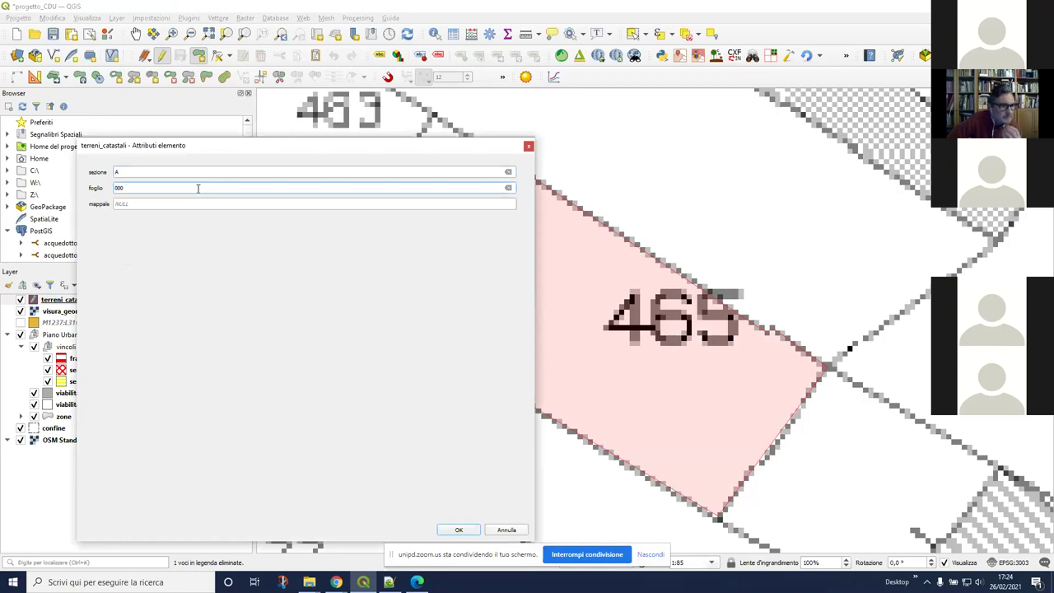
{"action": "type", "text": "13"}
{"action": "left_click", "coordinate": [231, 207]}
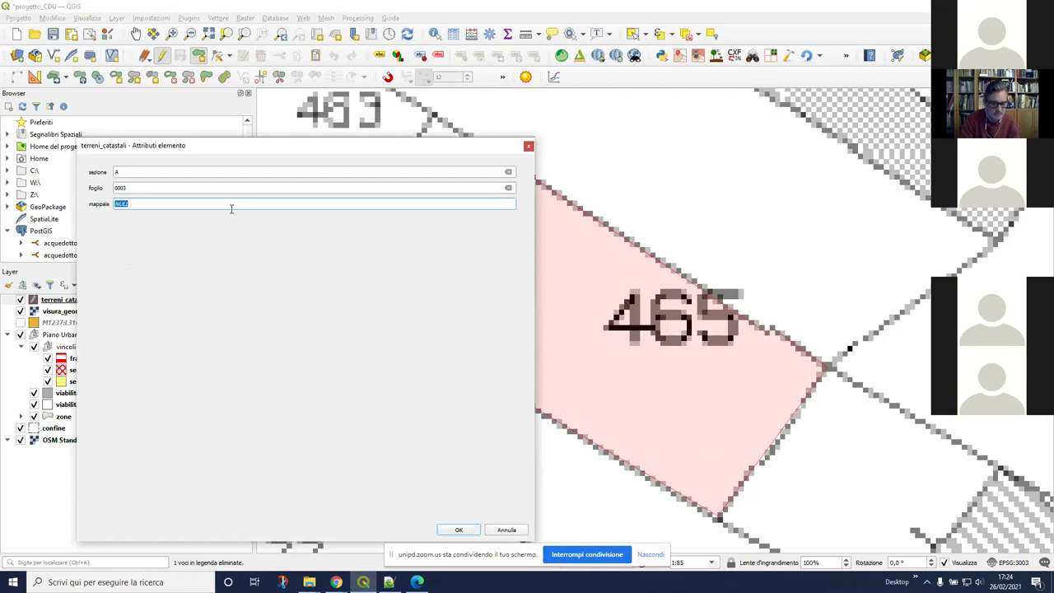
{"action": "type", "text": "465"}
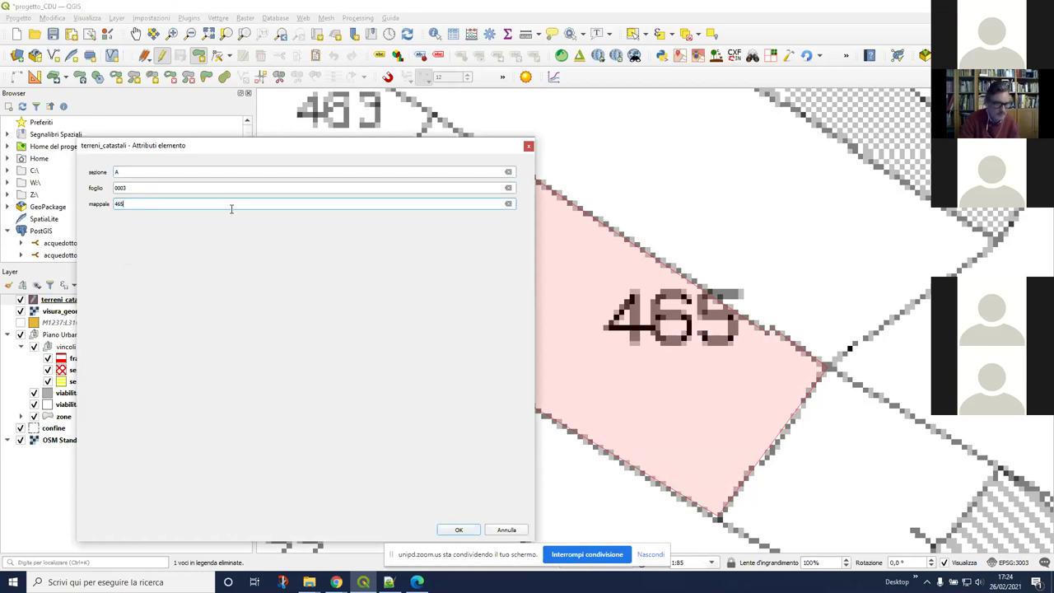
{"action": "left_click", "coordinate": [466, 532]}
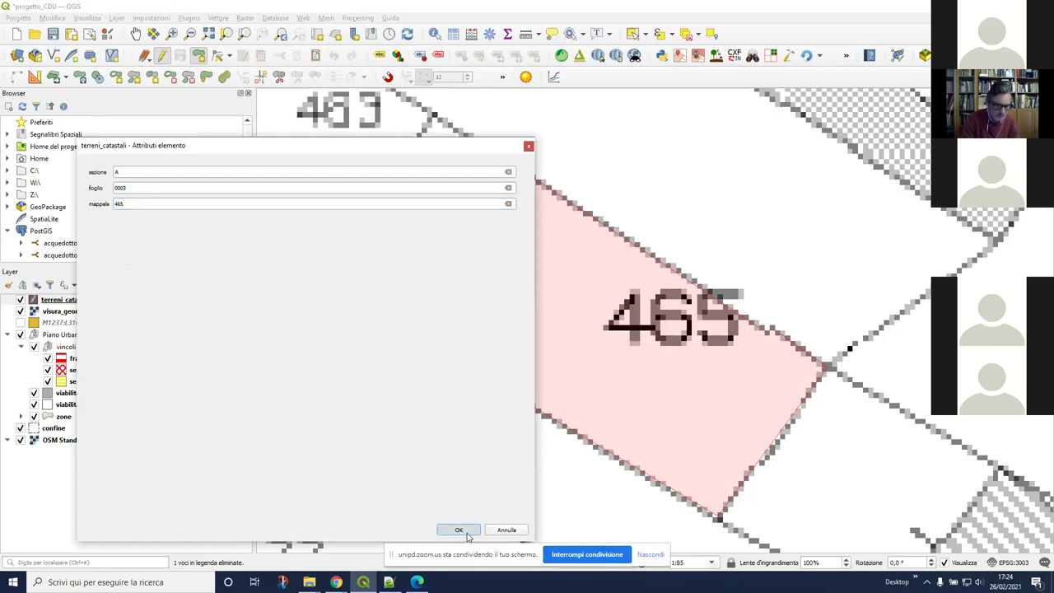
Stop editing terreni_catastali, save the edits, and launch the CDU Creator plugin.
{"action": "left_click", "coordinate": [160, 56]}
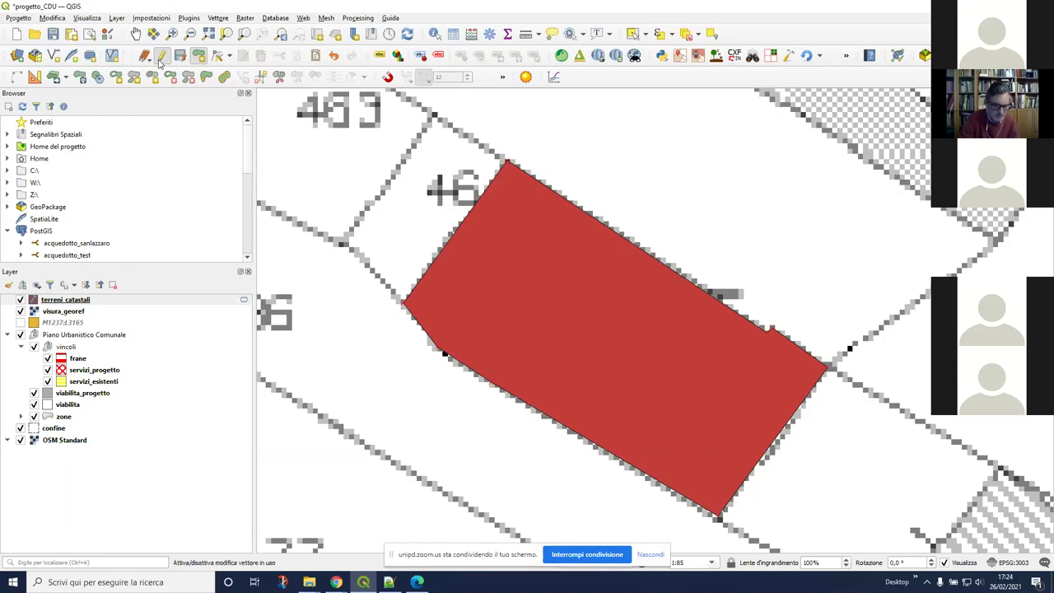
{"action": "left_click", "coordinate": [517, 299]}
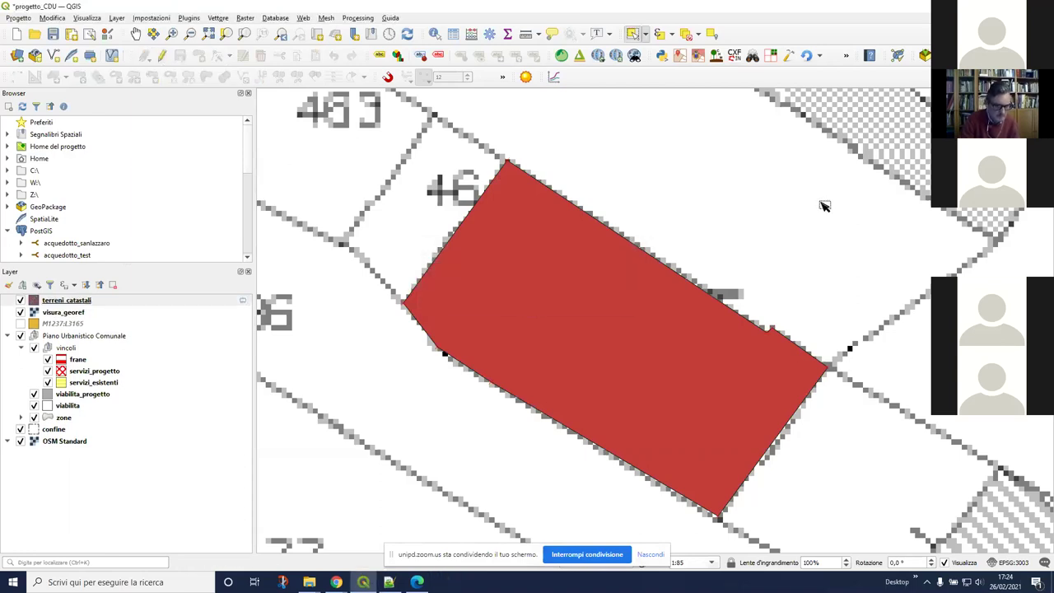
{"action": "left_click", "coordinate": [681, 63]}
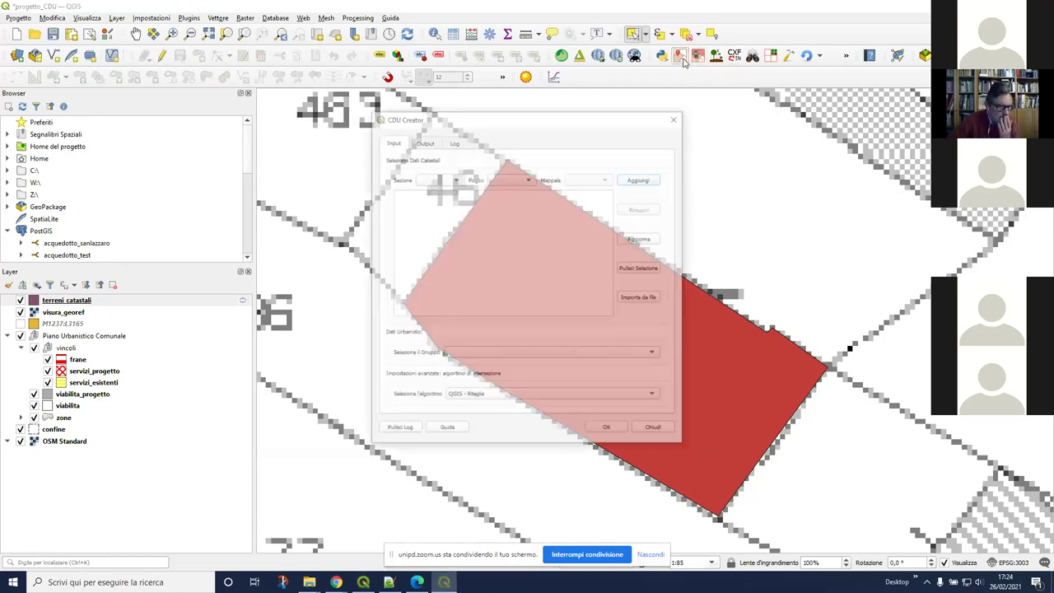
{"action": "left_click", "coordinate": [455, 180]}
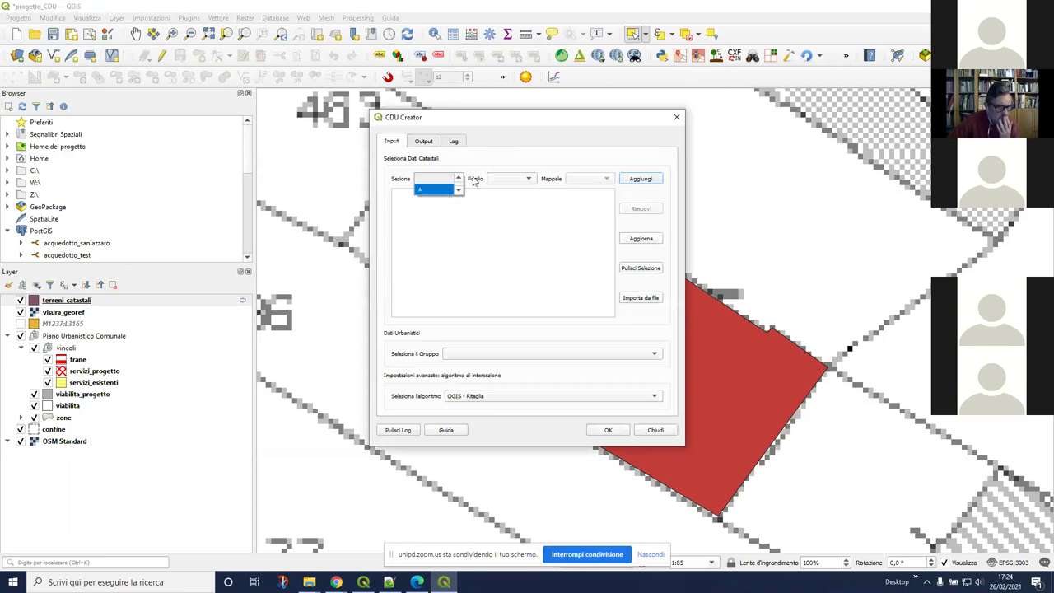
{"action": "left_click", "coordinate": [556, 129]}
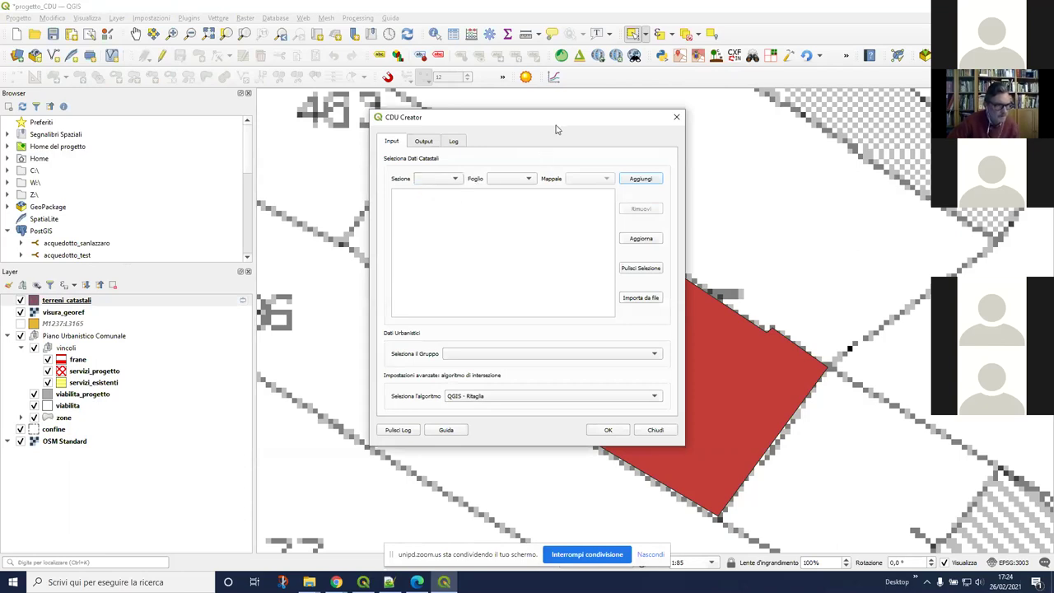
{"action": "left_click", "coordinate": [677, 117]}
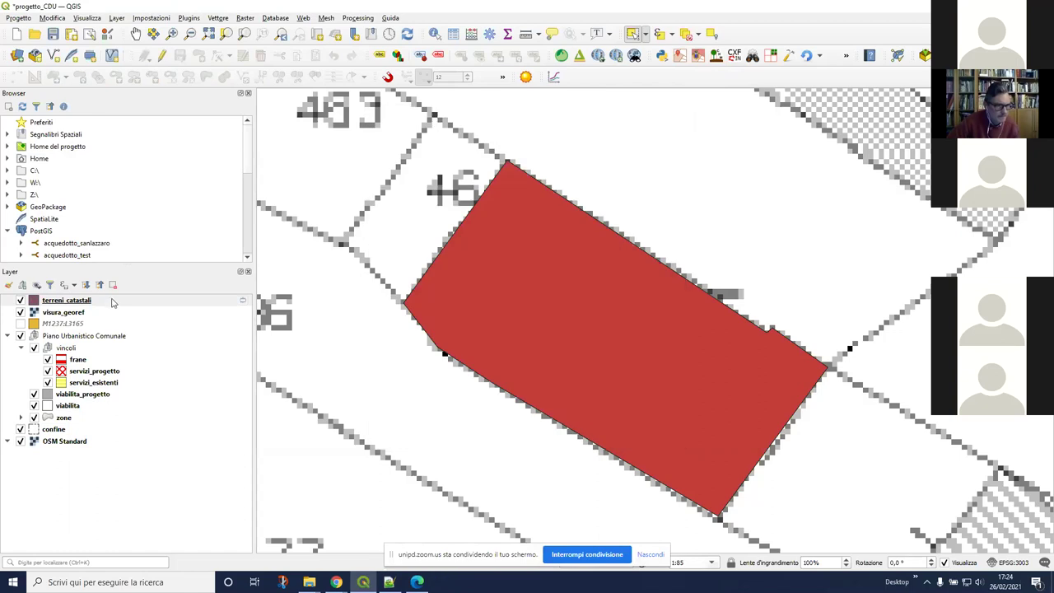
Select the terreni_catastali layer and zoom out on the map.
{"action": "left_click", "coordinate": [113, 303]}
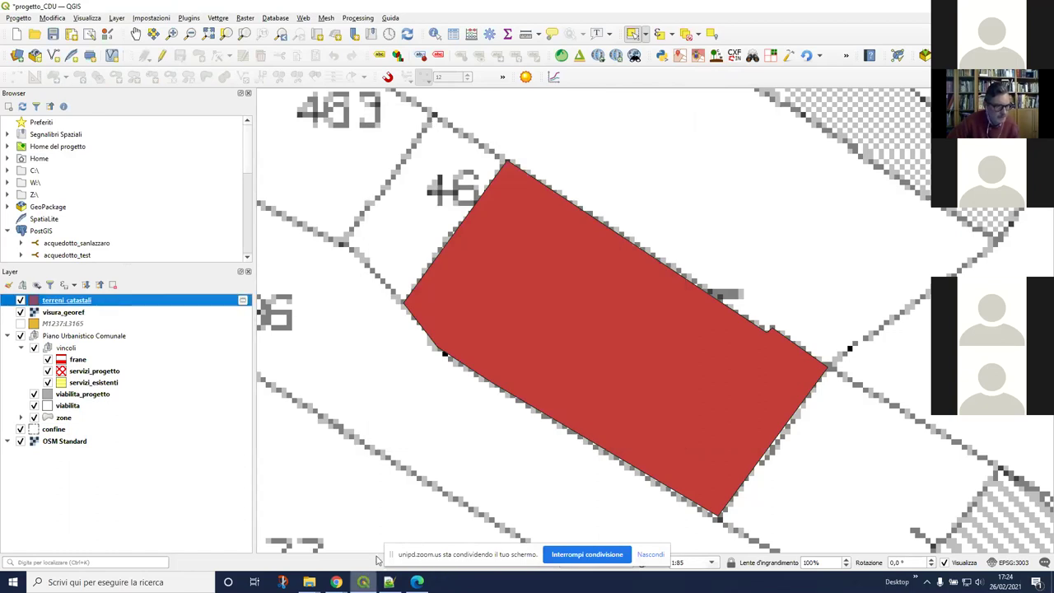
{"action": "scroll", "coordinate": [520, 336], "scroll_direction": "down", "scroll_amount": 2}
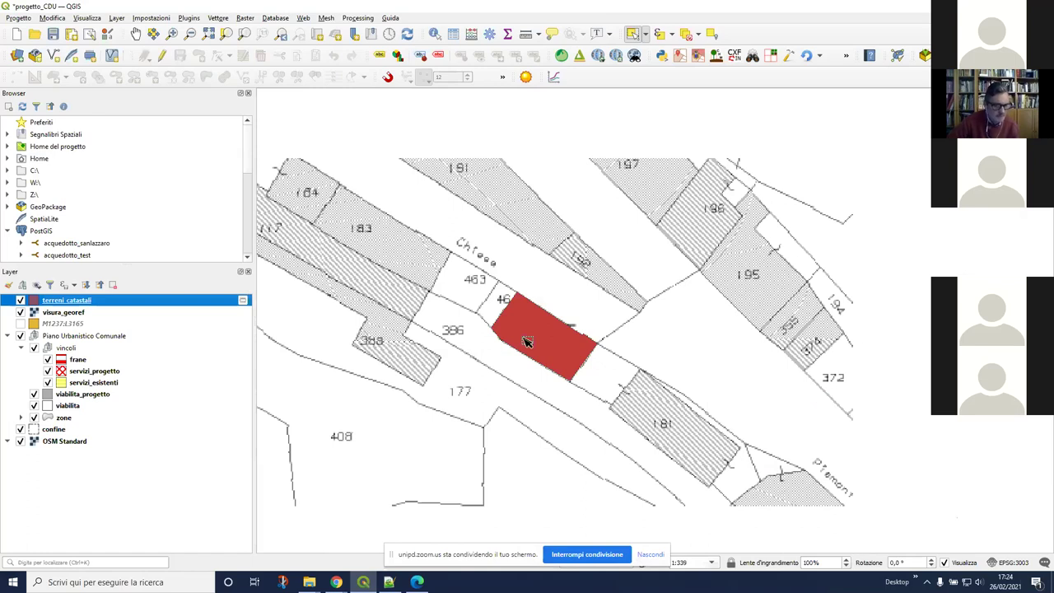
{"action": "scroll", "coordinate": [527, 341], "scroll_direction": "down", "scroll_amount": 2}
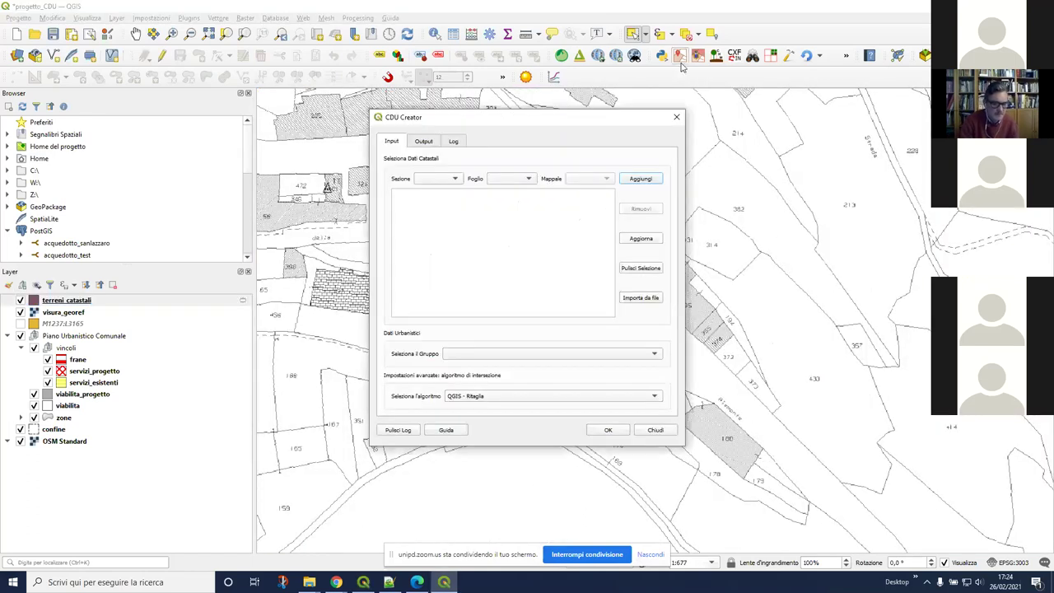
In CDU Creator, pick section A and sheet 0003, then open the parcel list.
{"action": "left_click", "coordinate": [444, 179]}
{"action": "left_click", "coordinate": [443, 195]}
{"action": "left_click", "coordinate": [520, 179]}
{"action": "left_click", "coordinate": [517, 195]}
{"action": "left_click", "coordinate": [599, 179]}
Add parcel A / 0003 / 465 and choose the Piano Urbanistico Comunale layer group.
{"action": "left_click", "coordinate": [594, 195]}
{"action": "left_click", "coordinate": [658, 182]}
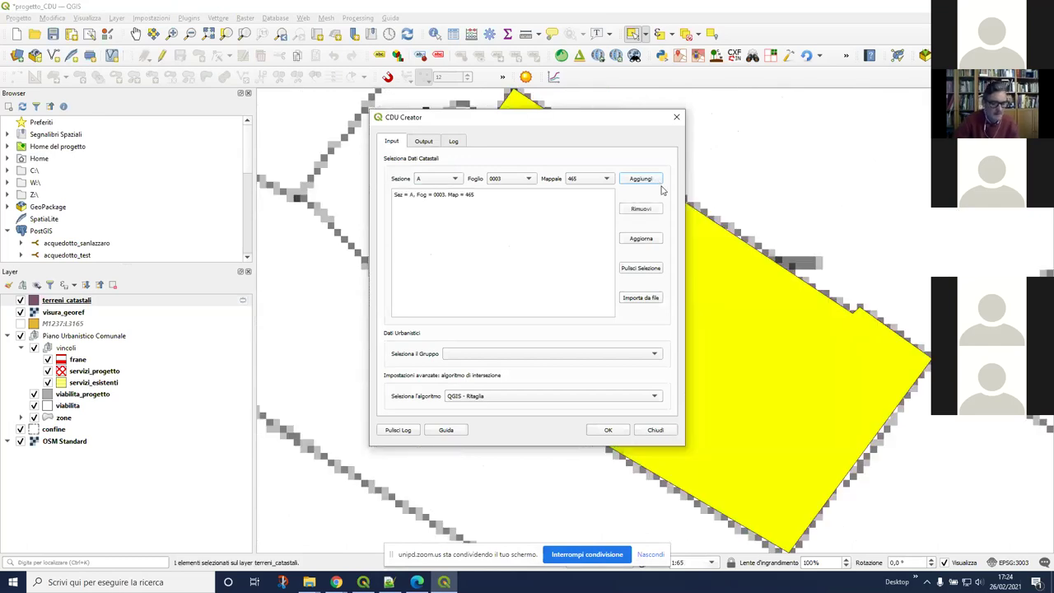
{"action": "left_click", "coordinate": [528, 353]}
{"action": "left_click", "coordinate": [521, 364]}
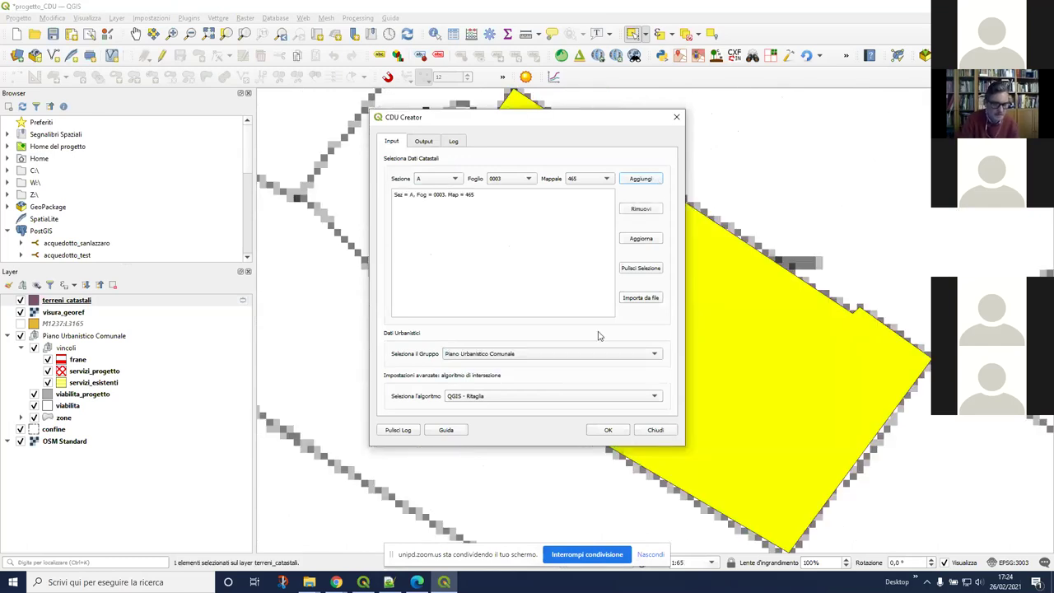
Check the Output settings, generate the PDF and ODT certificates, and close CDU Creator.
{"action": "left_click", "coordinate": [429, 143]}
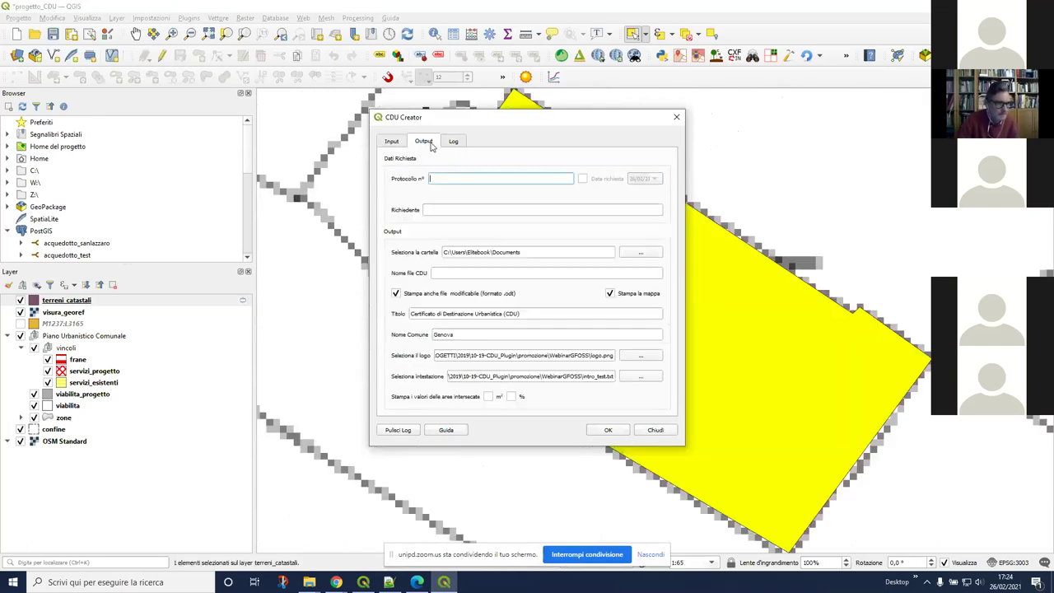
{"action": "left_click", "coordinate": [608, 430]}
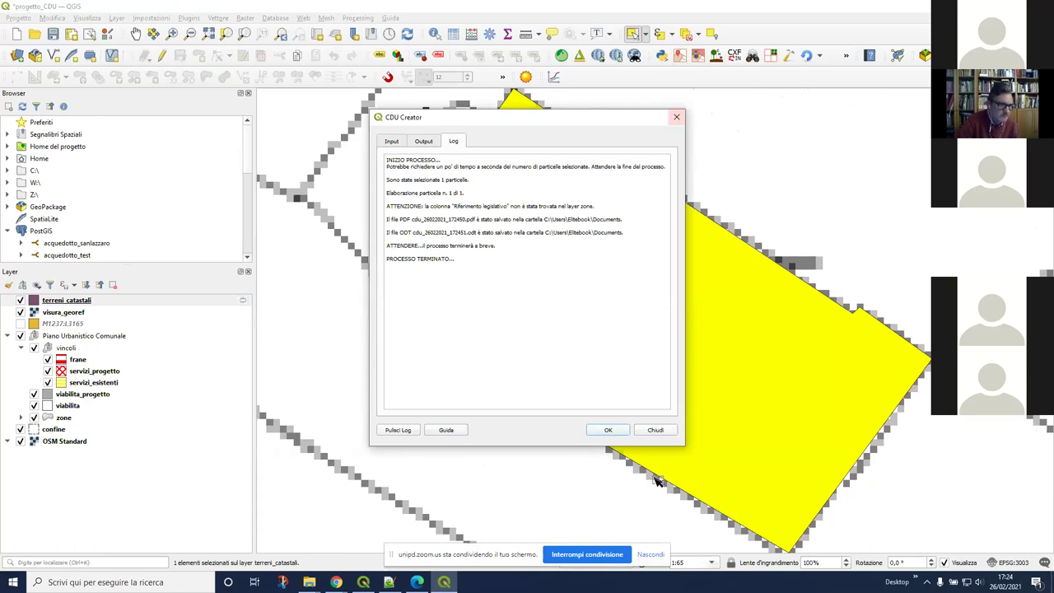
{"action": "left_click", "coordinate": [656, 431]}
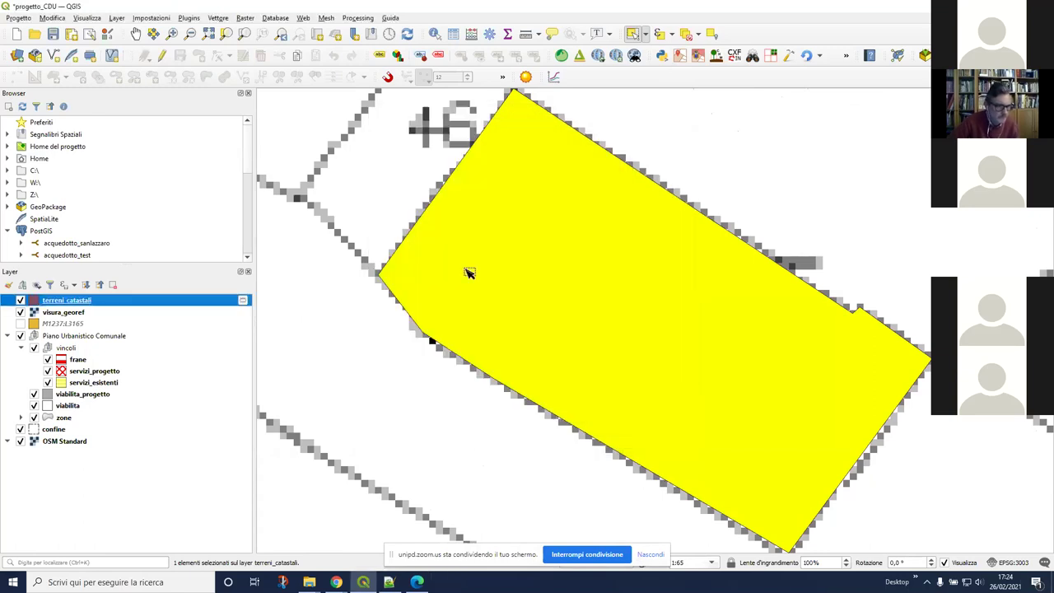
Zoom out and clear the parcel 465 selection.
{"action": "scroll", "coordinate": [468, 273], "scroll_direction": "down", "scroll_amount": 1}
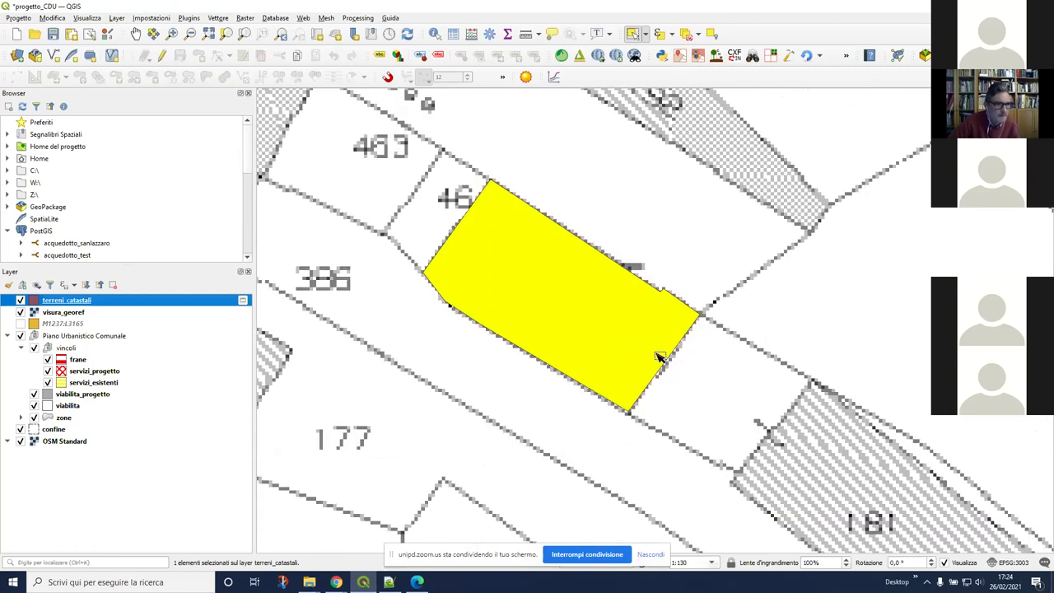
{"action": "scroll", "coordinate": [659, 356], "scroll_direction": "down", "scroll_amount": 1}
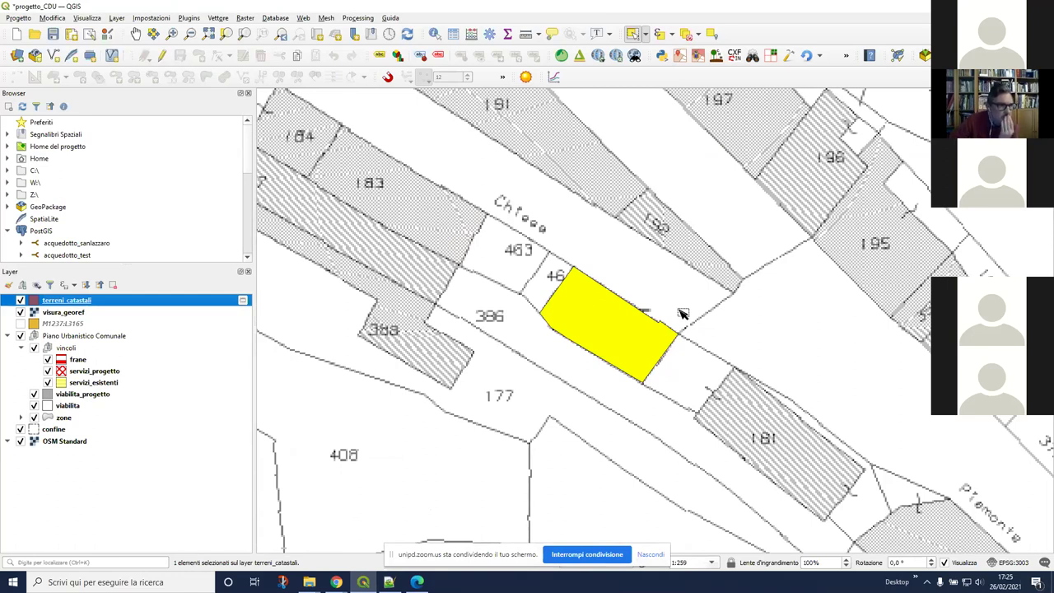
{"action": "left_click", "coordinate": [685, 35]}
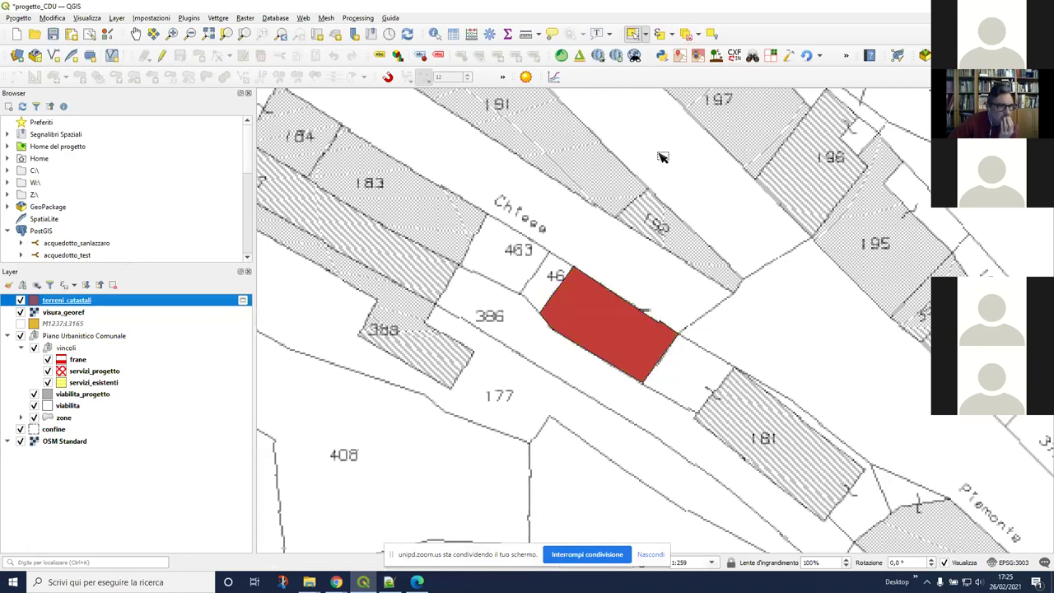
Toggle editing on terreni_catastali to add a test polygon, then toggle editing off.
{"action": "scroll", "coordinate": [665, 160], "scroll_direction": "down", "scroll_amount": 1}
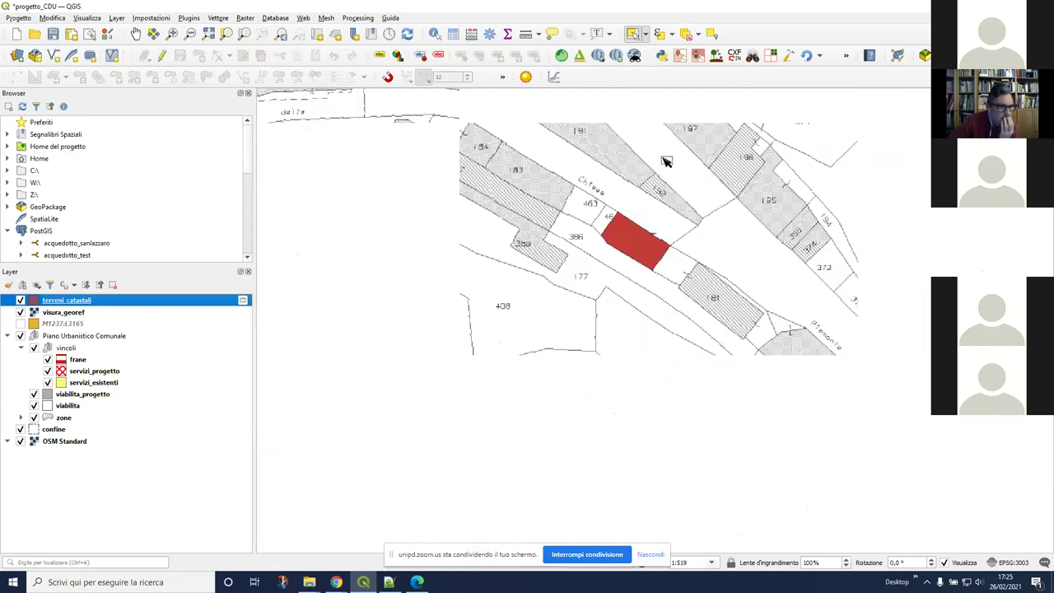
{"action": "key", "text": "ctrl+."}
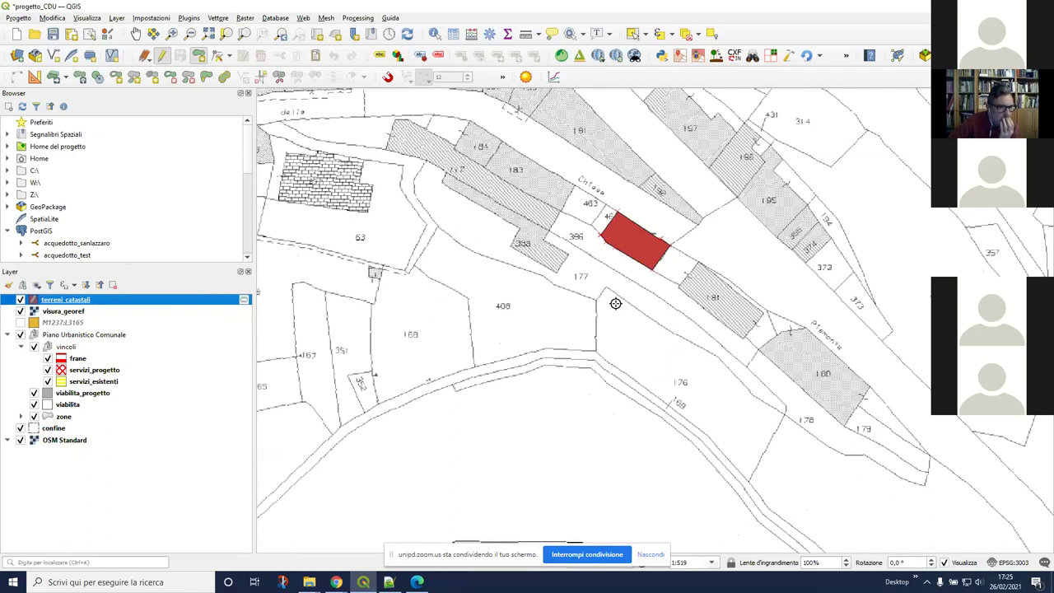
{"action": "scroll", "coordinate": [615, 303], "scroll_direction": "down", "scroll_amount": 2}
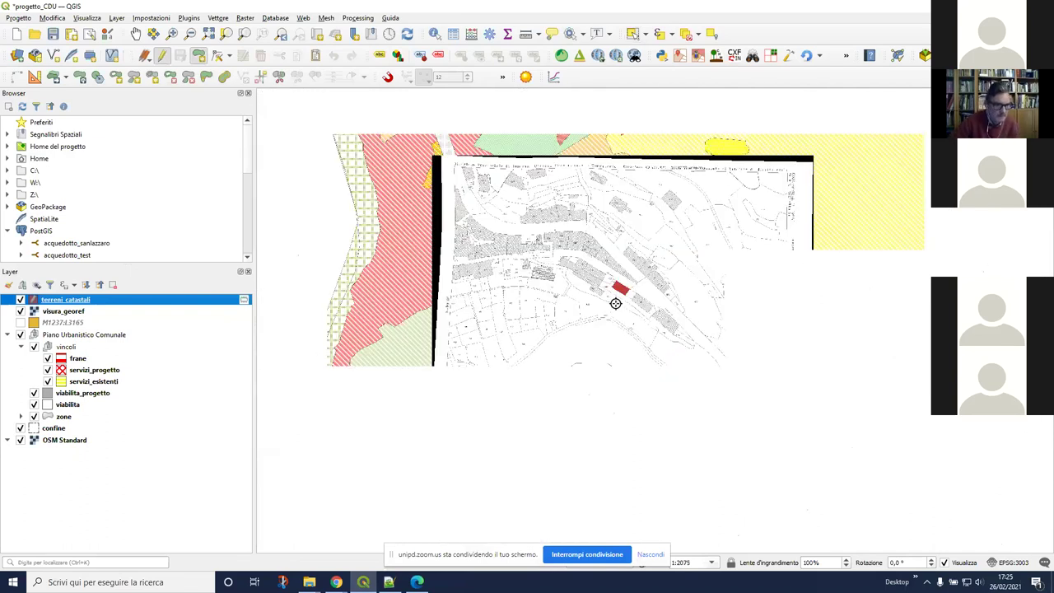
{"action": "scroll", "coordinate": [533, 288], "scroll_direction": "up", "scroll_amount": 2}
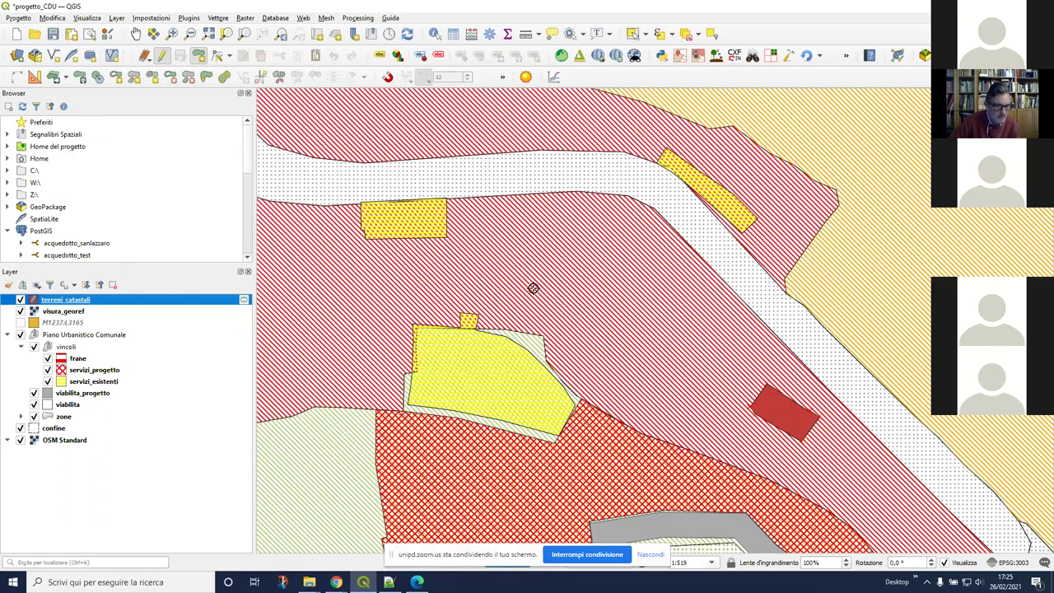
{"action": "scroll", "coordinate": [534, 287], "scroll_direction": "down", "scroll_amount": 2}
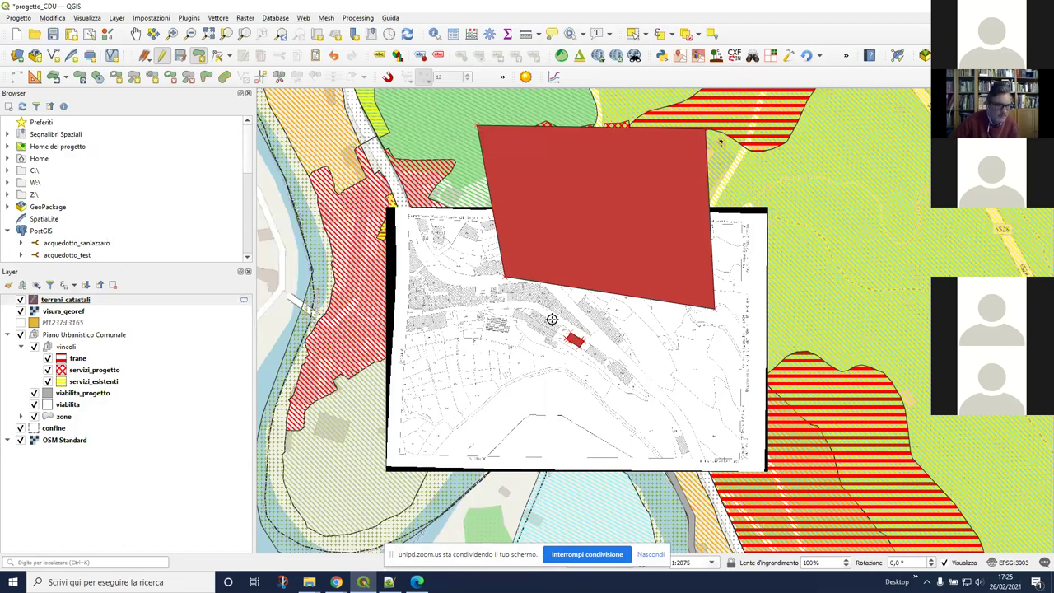
{"action": "scroll", "coordinate": [552, 319], "scroll_direction": "up", "scroll_amount": 2}
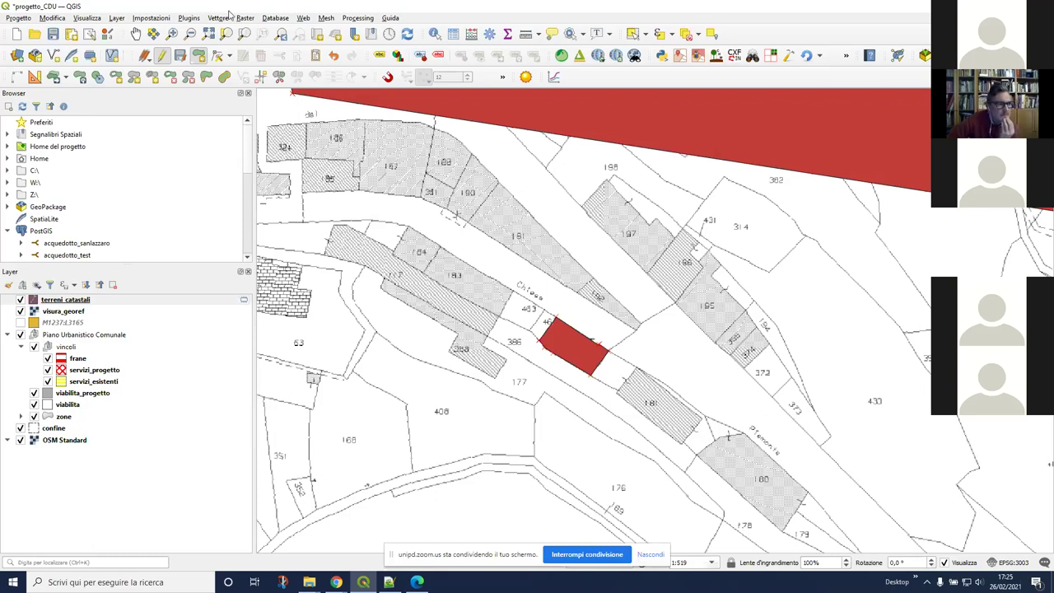
{"action": "left_click", "coordinate": [158, 56]}
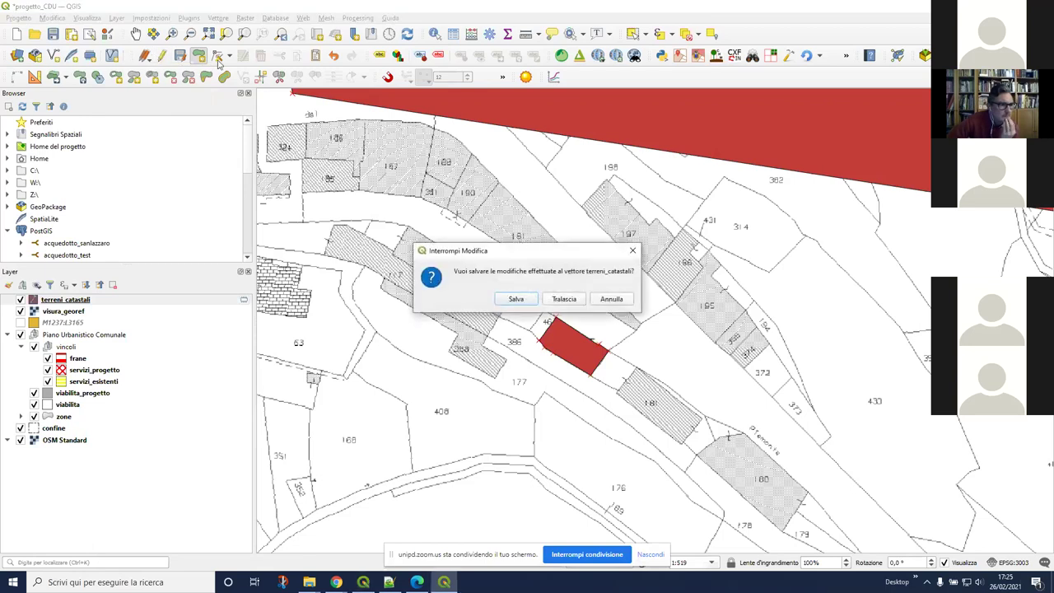
Discard the unsaved polygon edits with Tralascia and zoom out on the map.
{"action": "left_click", "coordinate": [565, 299]}
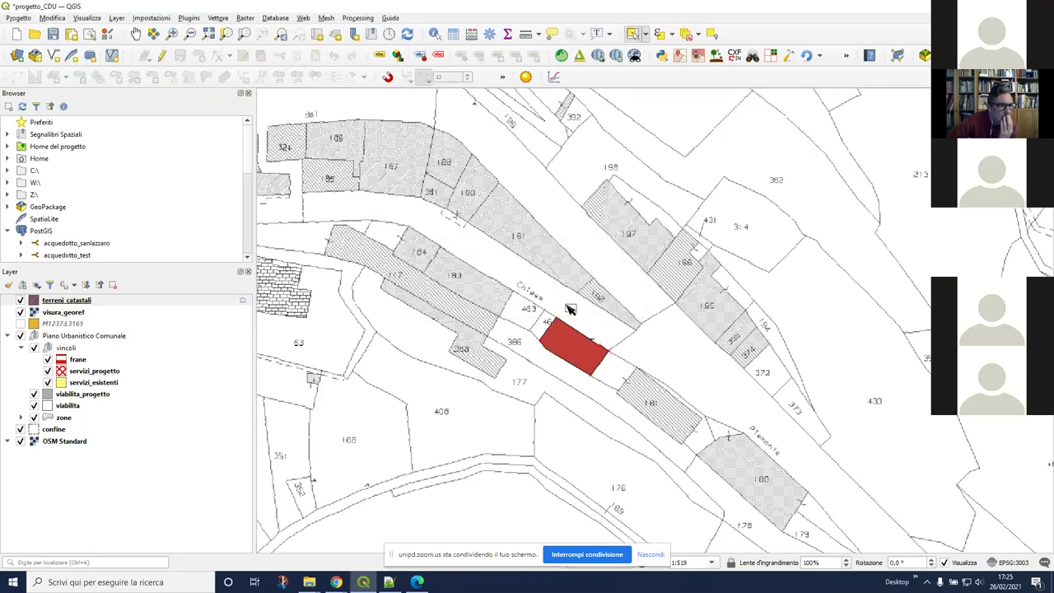
{"action": "scroll", "coordinate": [577, 321], "scroll_direction": "down", "scroll_amount": 2}
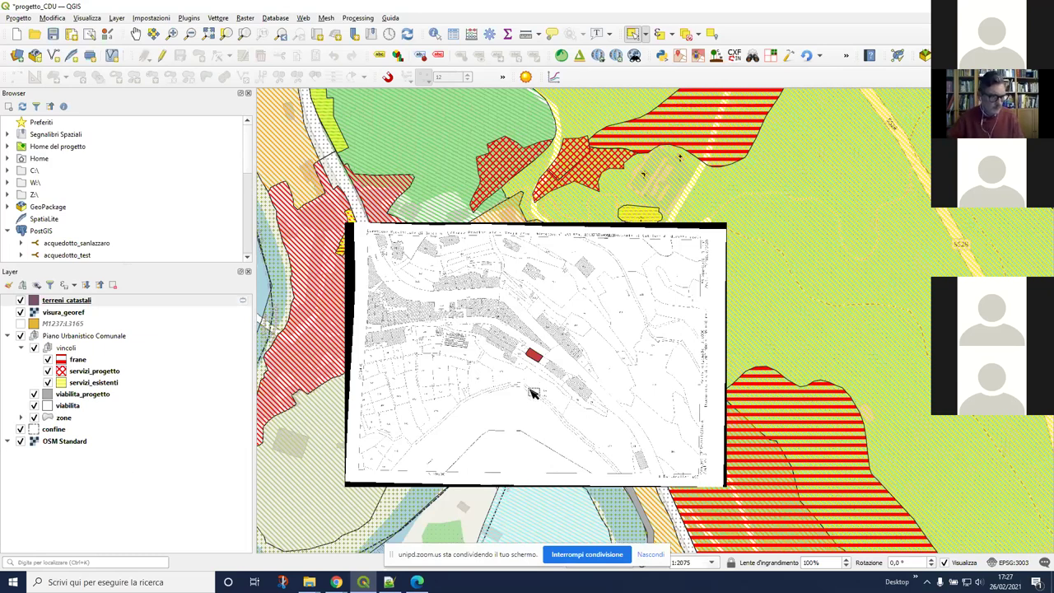
Reopen CDU Creator from the toolbar and open its Guida online manual.
{"action": "left_click", "coordinate": [680, 56]}
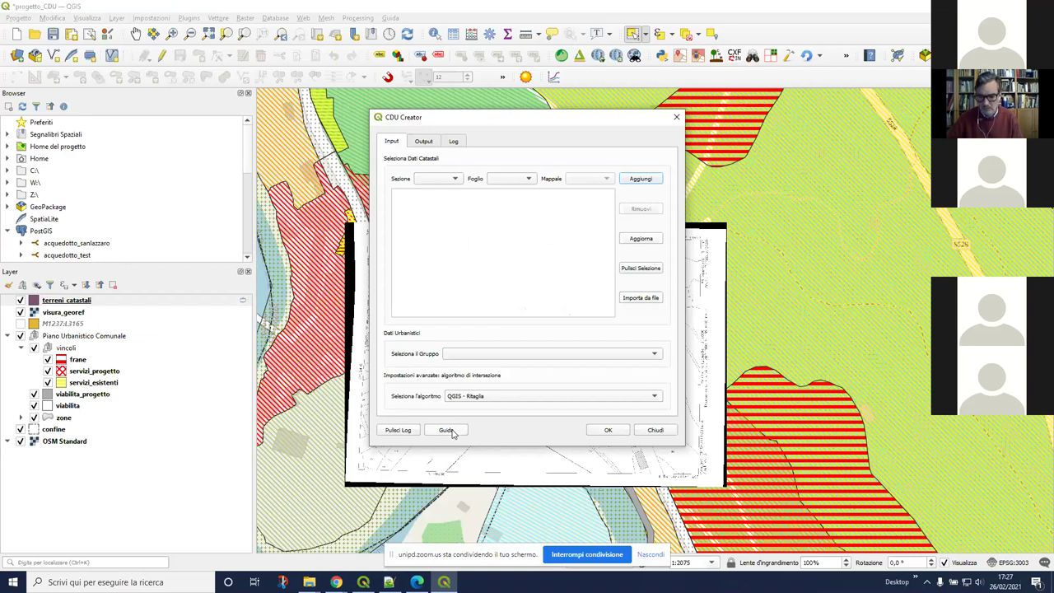
{"action": "left_click", "coordinate": [453, 433]}
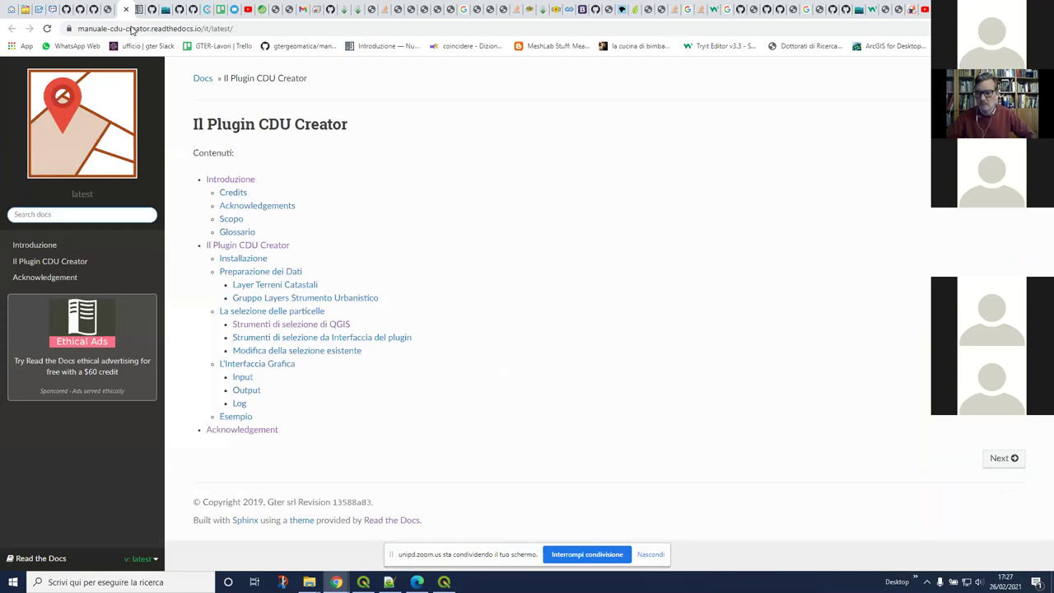
Move the manual into its own window, open the Il Plugin CDU Creator chapter, and scroll through it.
{"action": "left_click_drag", "start_coordinate": [119, 9], "coordinate": [316, 174]}
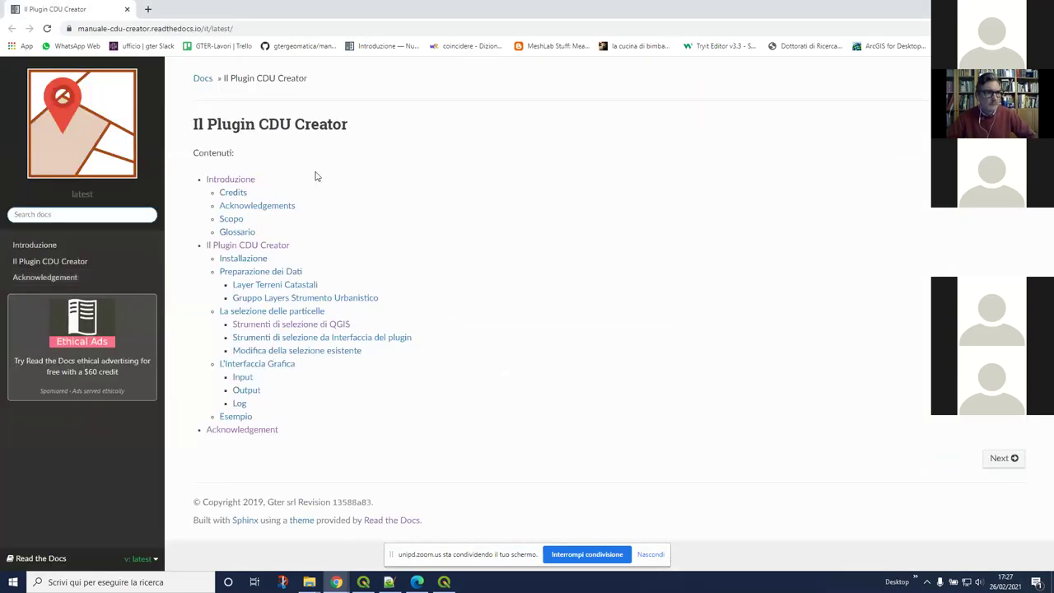
{"action": "left_click", "coordinate": [252, 245]}
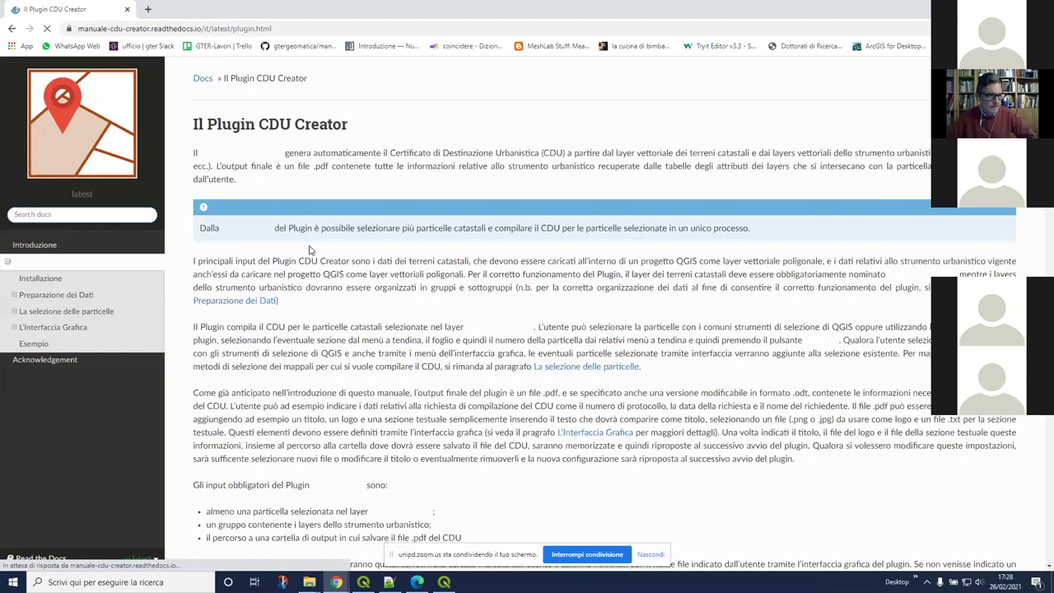
{"action": "scroll", "coordinate": [476, 266], "scroll_direction": "down", "scroll_amount": 1}
{"action": "scroll", "coordinate": [476, 266], "scroll_direction": "down", "scroll_amount": 4}
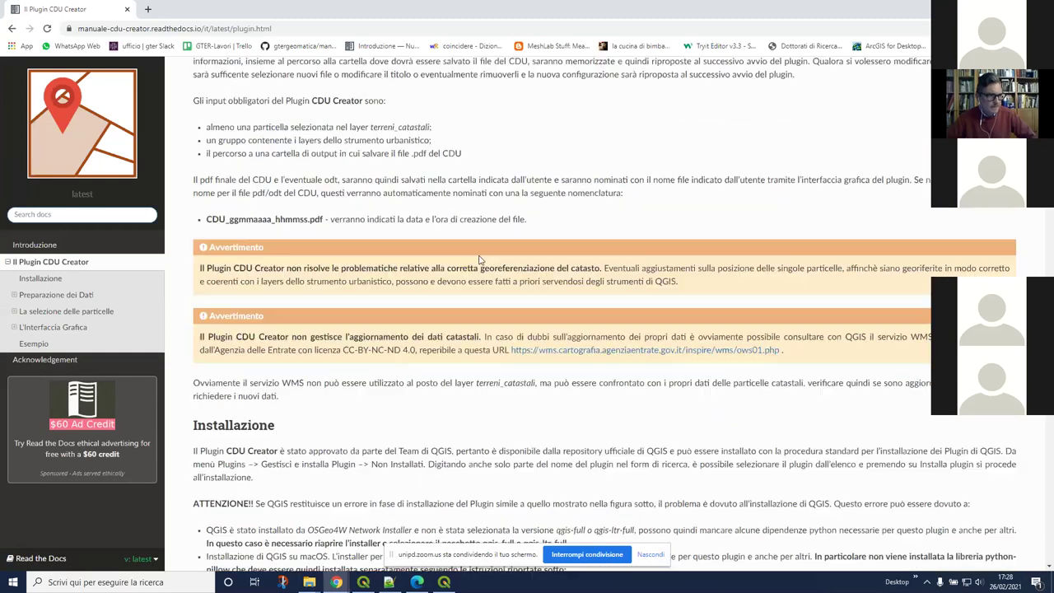
{"action": "scroll", "coordinate": [481, 262], "scroll_direction": "down", "scroll_amount": 1}
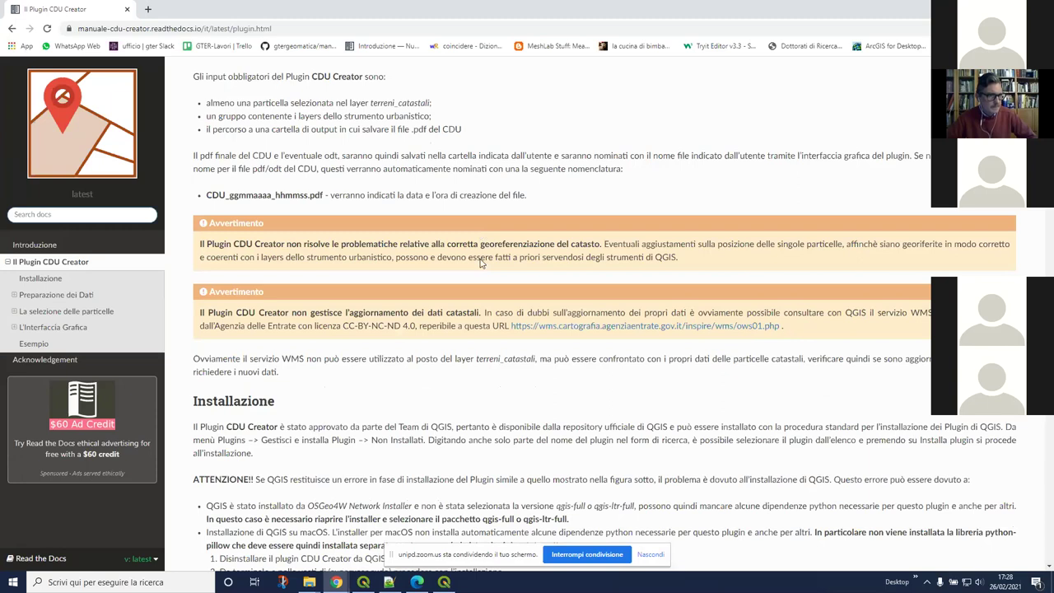
{"action": "scroll", "coordinate": [481, 262], "scroll_direction": "down", "scroll_amount": 4}
{"action": "scroll", "coordinate": [558, 266], "scroll_direction": "down", "scroll_amount": 10}
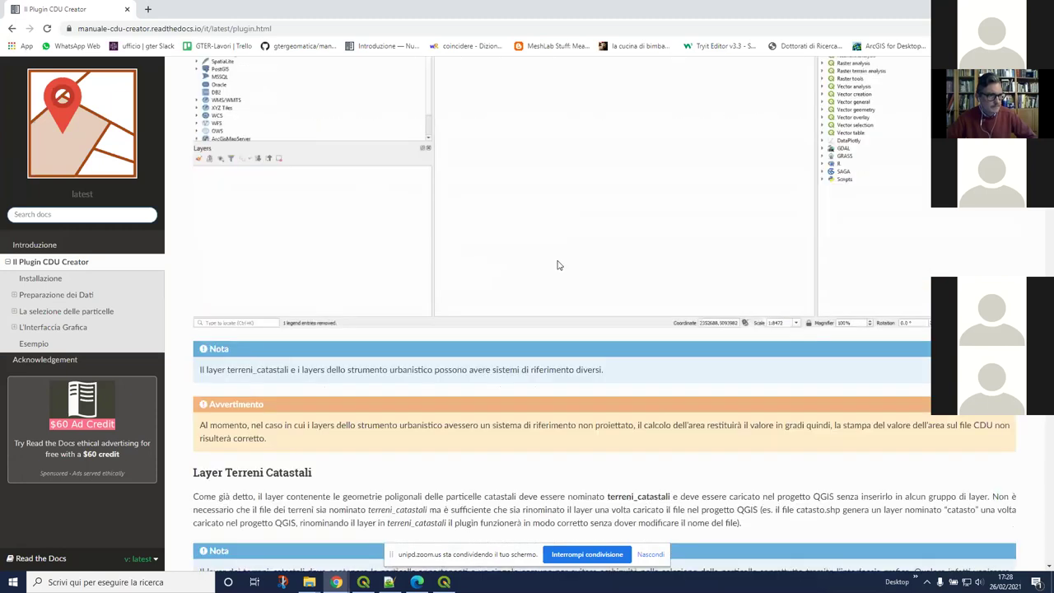
{"action": "scroll", "coordinate": [557, 265], "scroll_direction": "down", "scroll_amount": 7}
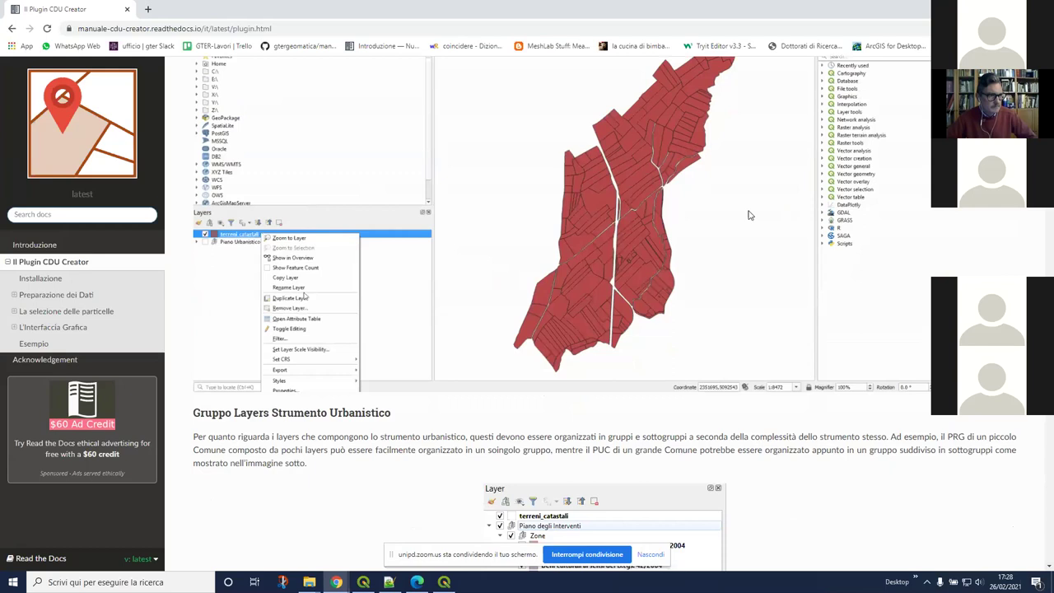
Scroll down to the HTML formatting paragraph and Suggerimento box, then back up slightly.
{"action": "scroll", "coordinate": [718, 238], "scroll_direction": "down", "scroll_amount": 3}
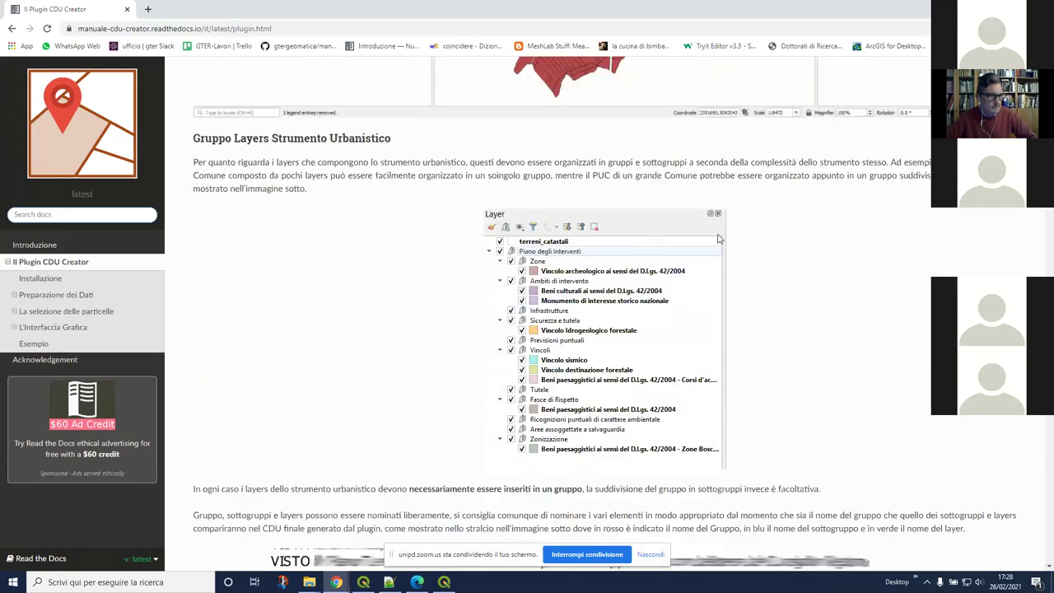
{"action": "scroll", "coordinate": [717, 238], "scroll_direction": "down", "scroll_amount": 5}
{"action": "scroll", "coordinate": [717, 239], "scroll_direction": "down", "scroll_amount": 3}
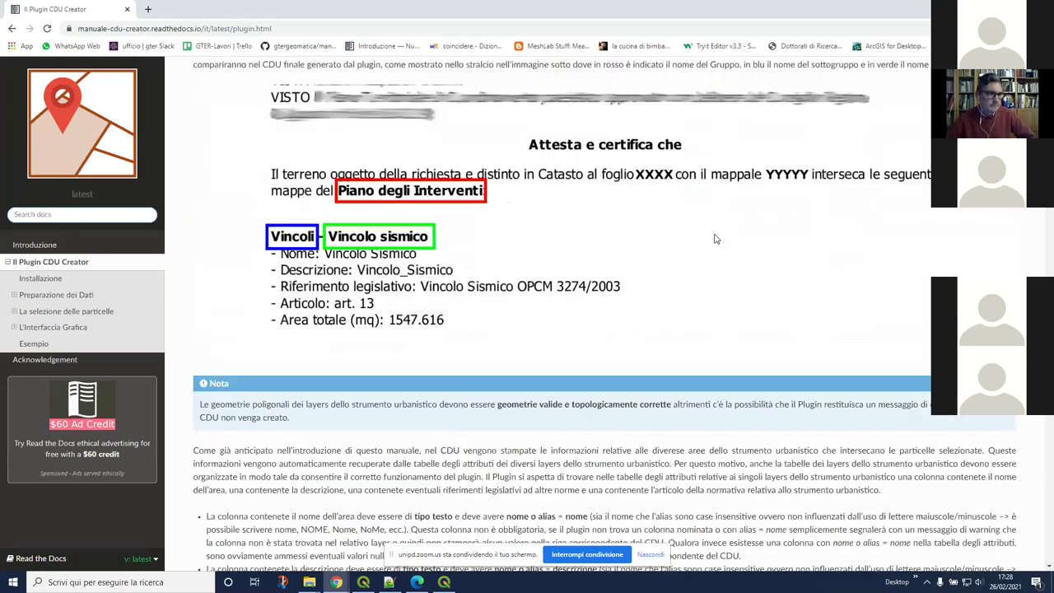
{"action": "scroll", "coordinate": [716, 238], "scroll_direction": "down", "scroll_amount": 7}
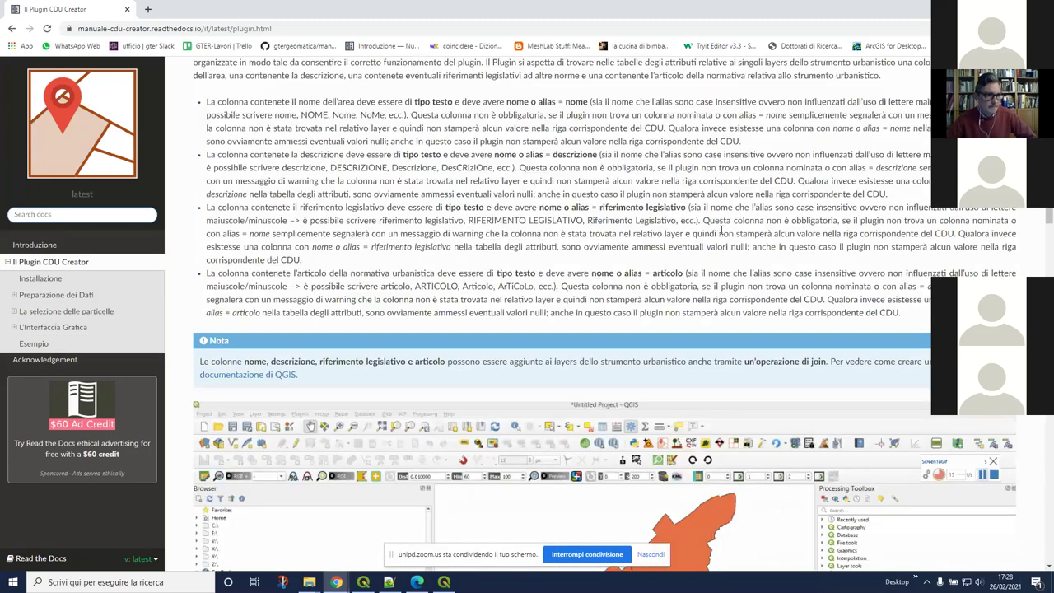
{"action": "scroll", "coordinate": [725, 231], "scroll_direction": "down", "scroll_amount": 7}
{"action": "scroll", "coordinate": [726, 231], "scroll_direction": "down", "scroll_amount": 3}
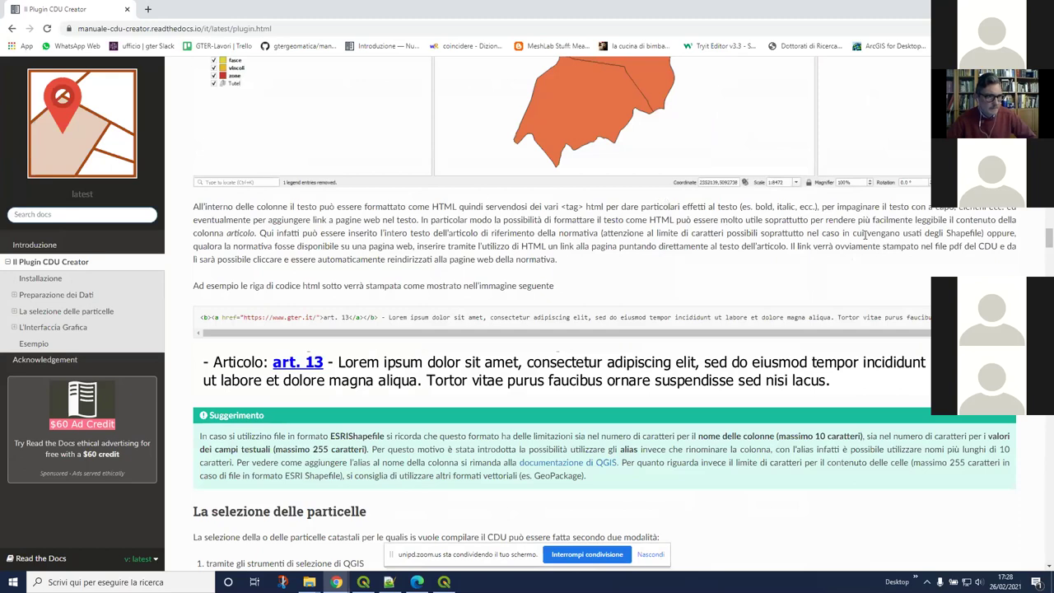
{"action": "scroll", "coordinate": [864, 234], "scroll_direction": "up", "scroll_amount": 1}
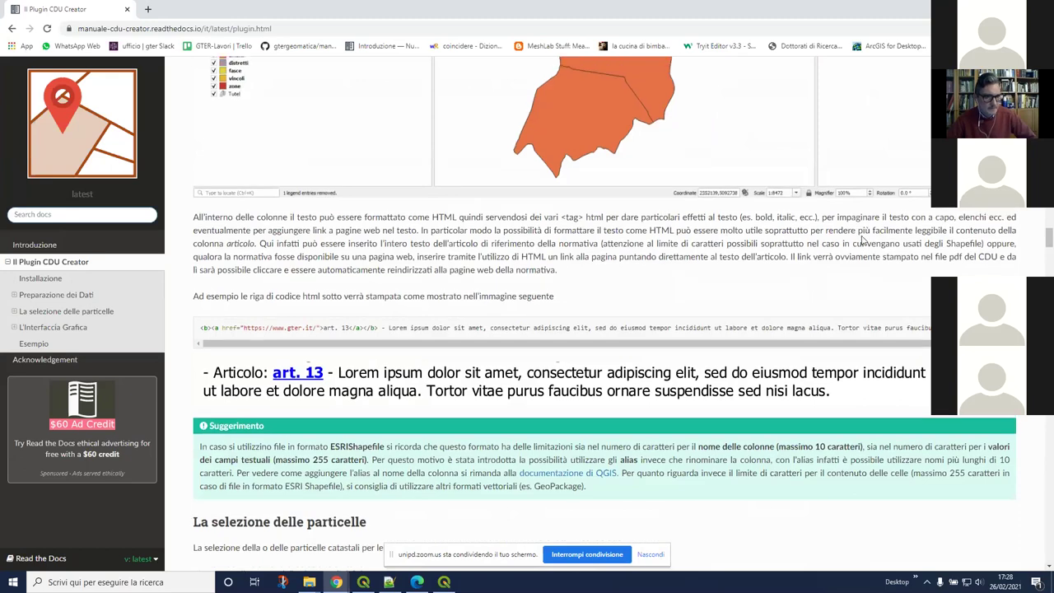
{"action": "scroll", "coordinate": [864, 239], "scroll_direction": "up", "scroll_amount": 6}
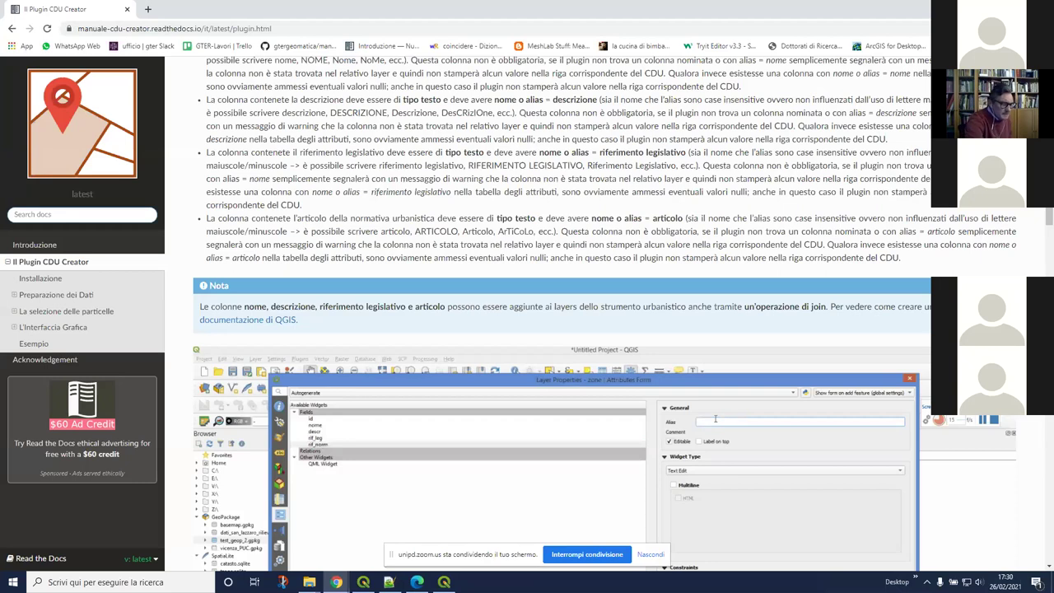
Switch to the Zoho Mail inbox, then bring forward and close the CDU Creator window.
{"action": "left_click", "coordinate": [427, 585]}
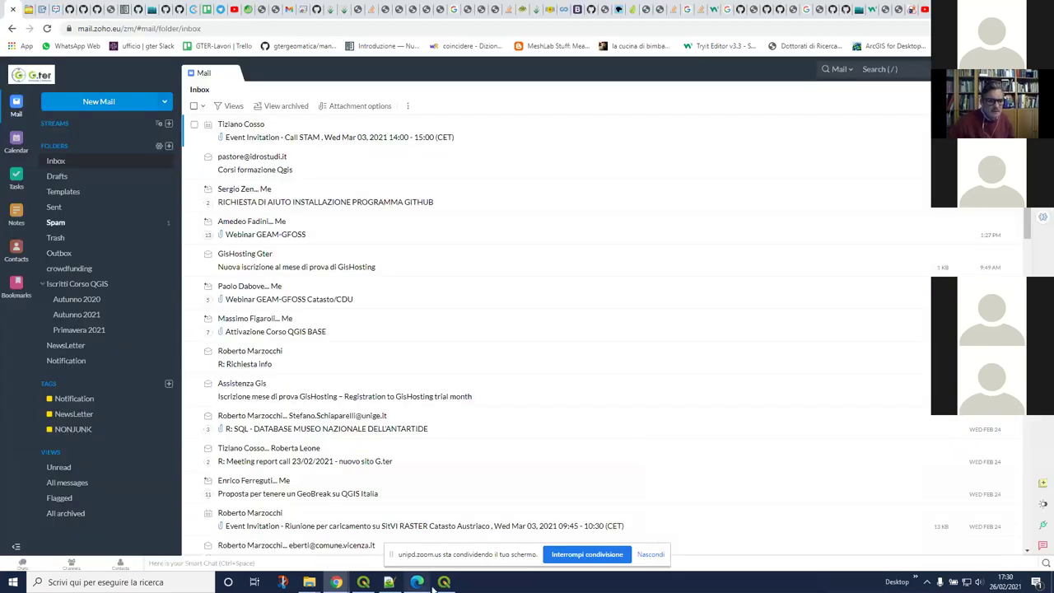
{"action": "left_click", "coordinate": [444, 582]}
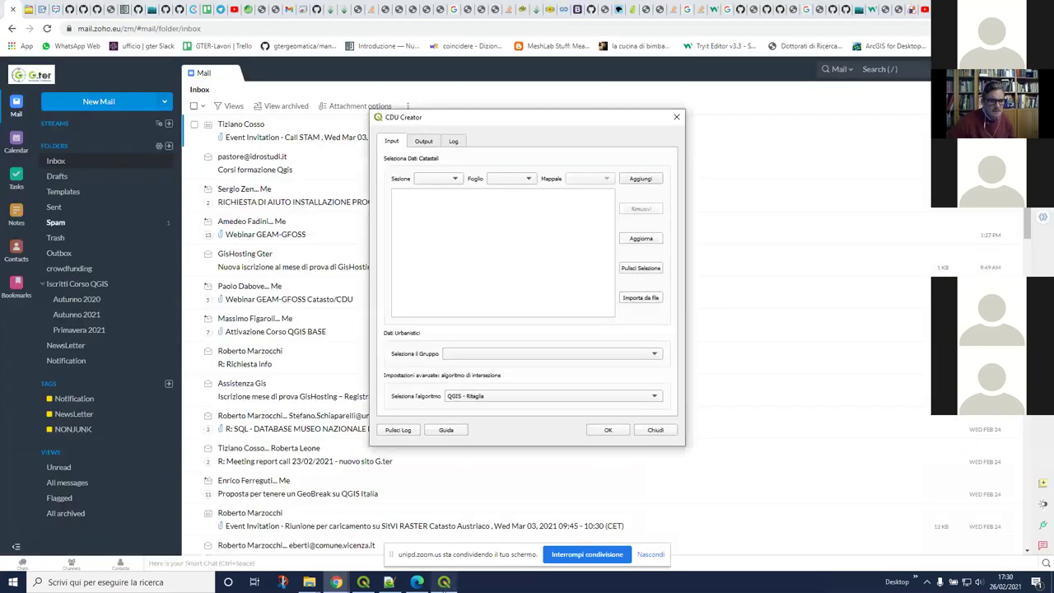
{"action": "left_click", "coordinate": [677, 117]}
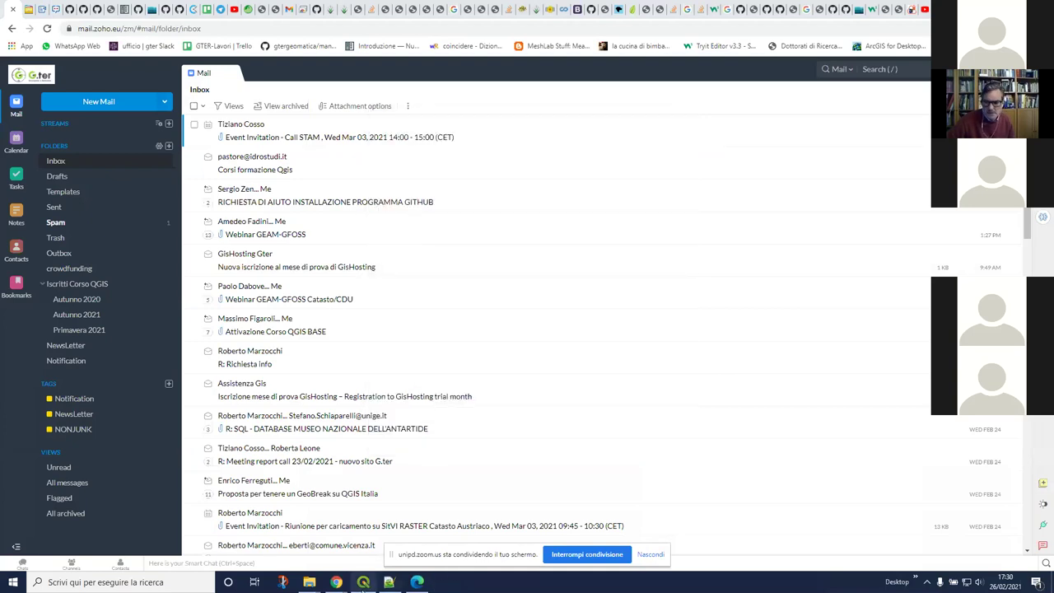
Switch to QGIS and open Plugins > Gestisci ed Installa Plugin...
{"action": "left_click", "coordinate": [363, 582]}
{"action": "left_click", "coordinate": [188, 18]}
{"action": "left_click", "coordinate": [214, 30]}
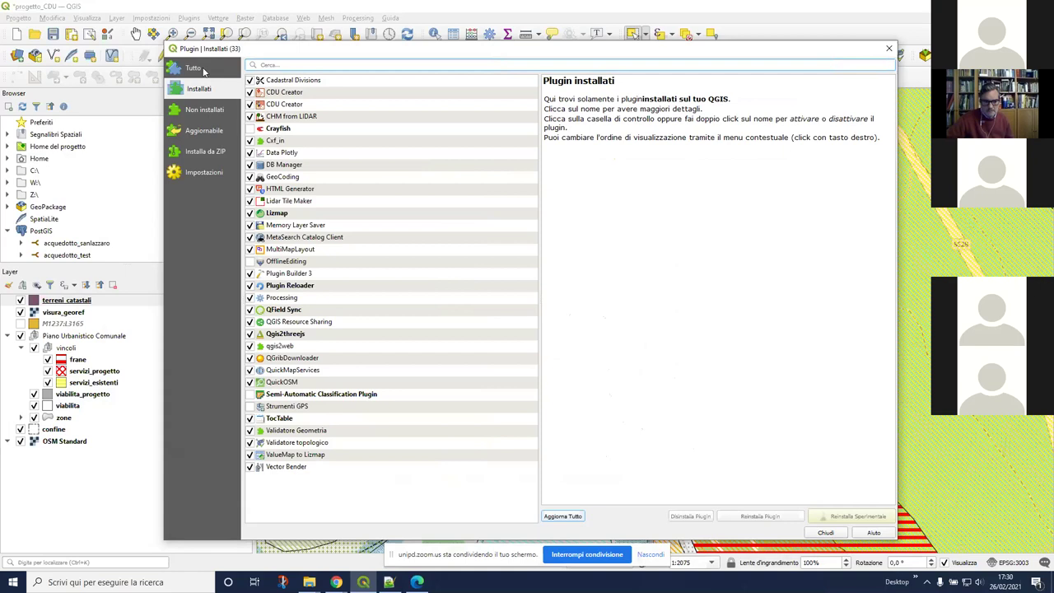
Select CDU Creator in the Installati list and widen its description panel.
{"action": "left_click", "coordinate": [305, 92]}
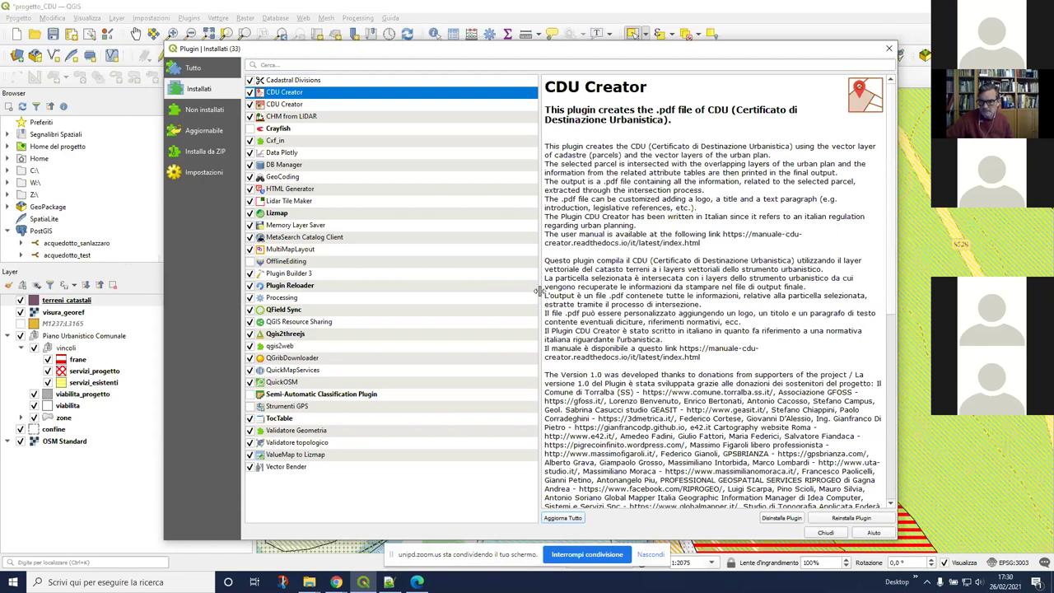
{"action": "left_click_drag", "start_coordinate": [494, 291], "coordinate": [446, 291]}
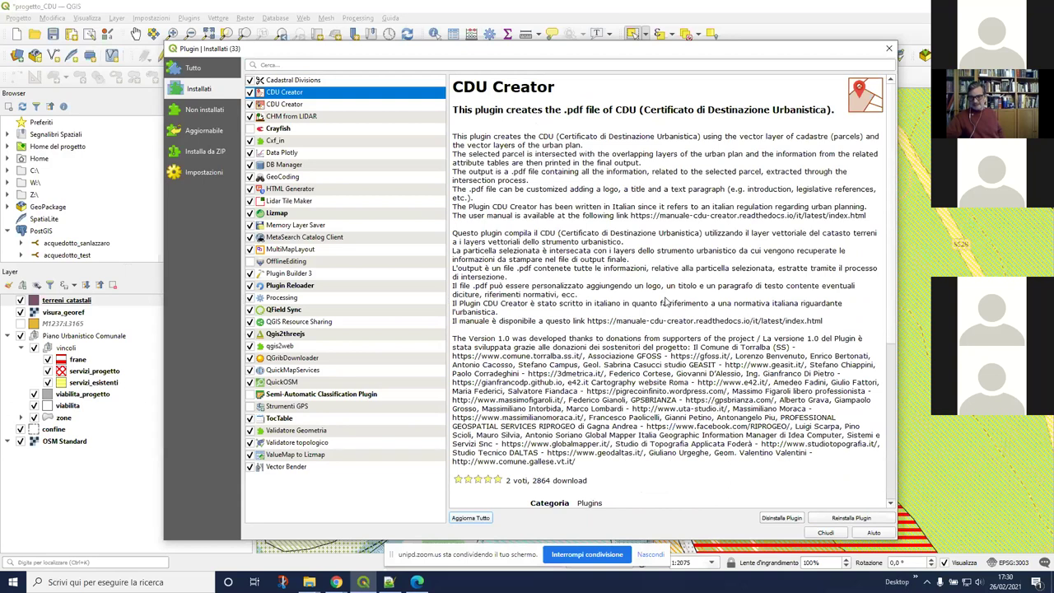
{"action": "scroll", "coordinate": [563, 364], "scroll_direction": "down", "scroll_amount": 2}
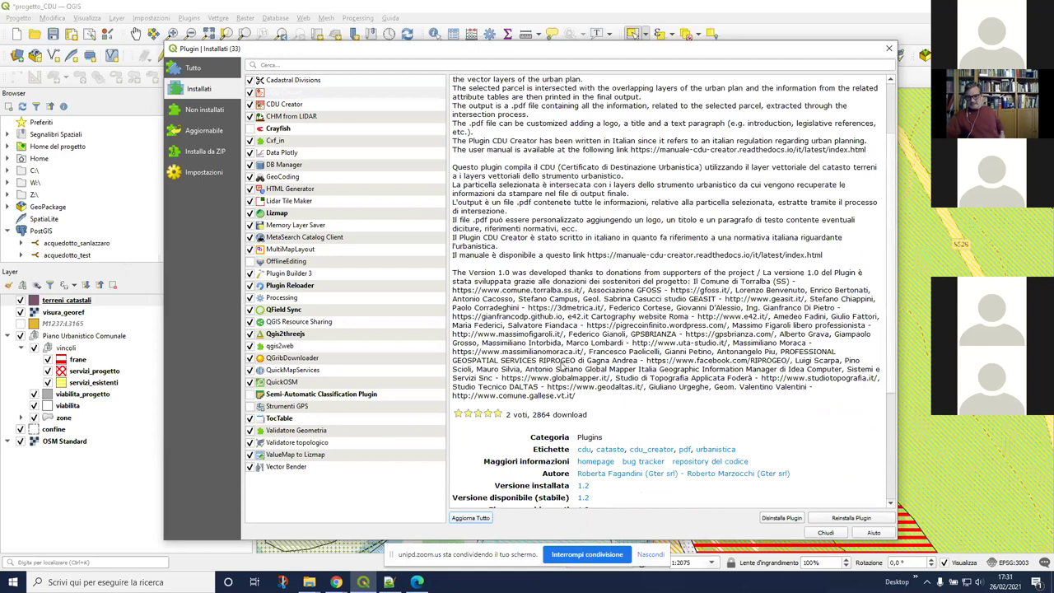
Scroll through the CDU Creator details, then close the plugin manager.
{"action": "scroll", "coordinate": [562, 365], "scroll_direction": "down", "scroll_amount": 2}
{"action": "scroll", "coordinate": [650, 359], "scroll_direction": "down", "scroll_amount": 1}
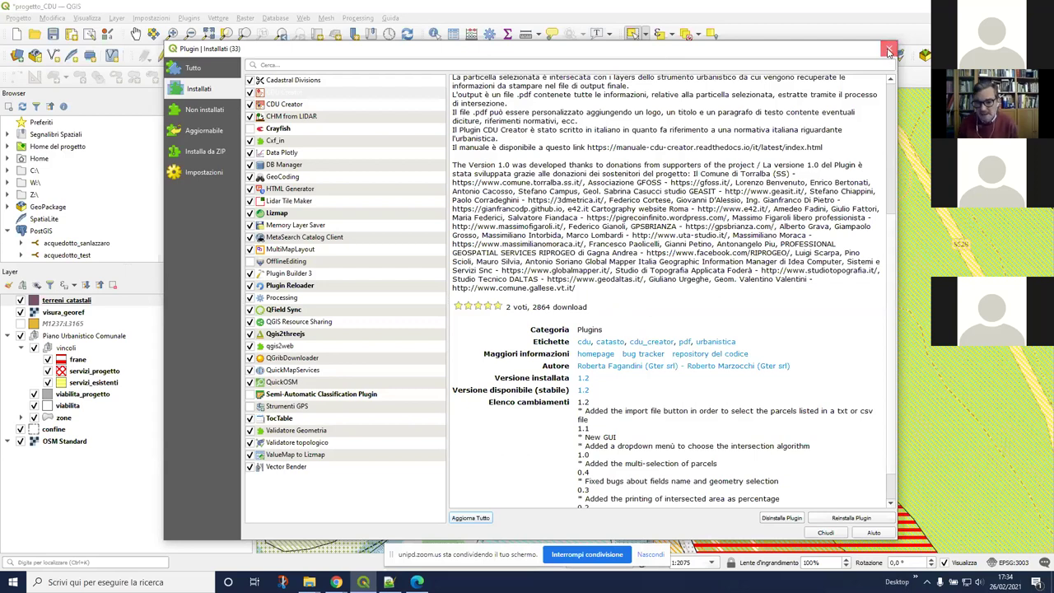
{"action": "left_click", "coordinate": [888, 51]}
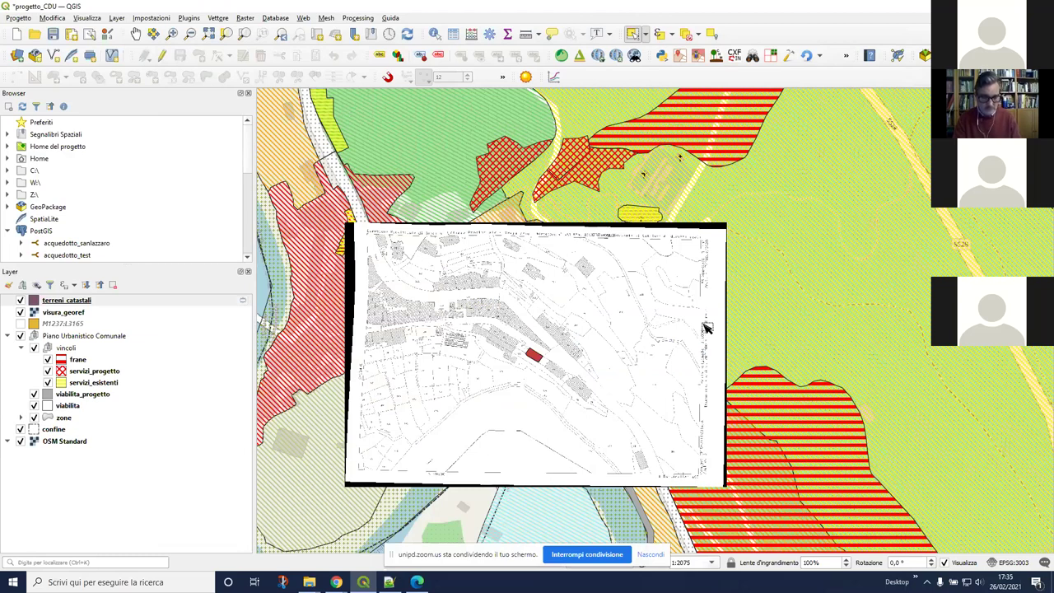
Switch off the visura_georef raster and terreni_catastali layers in the Layers panel.
{"action": "left_click", "coordinate": [18, 315]}
{"action": "left_click", "coordinate": [20, 313]}
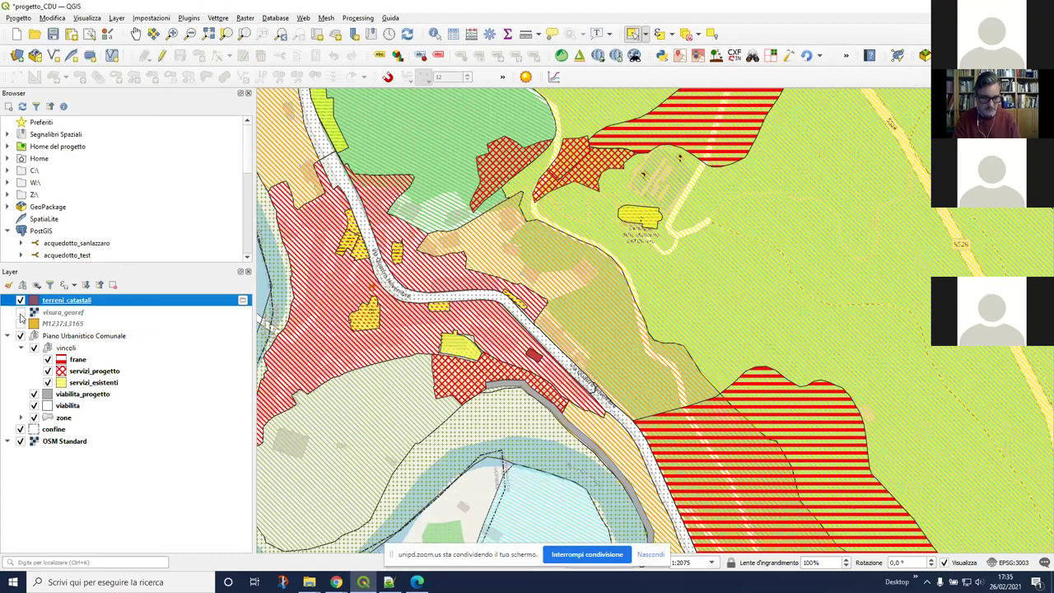
{"action": "left_click", "coordinate": [21, 301]}
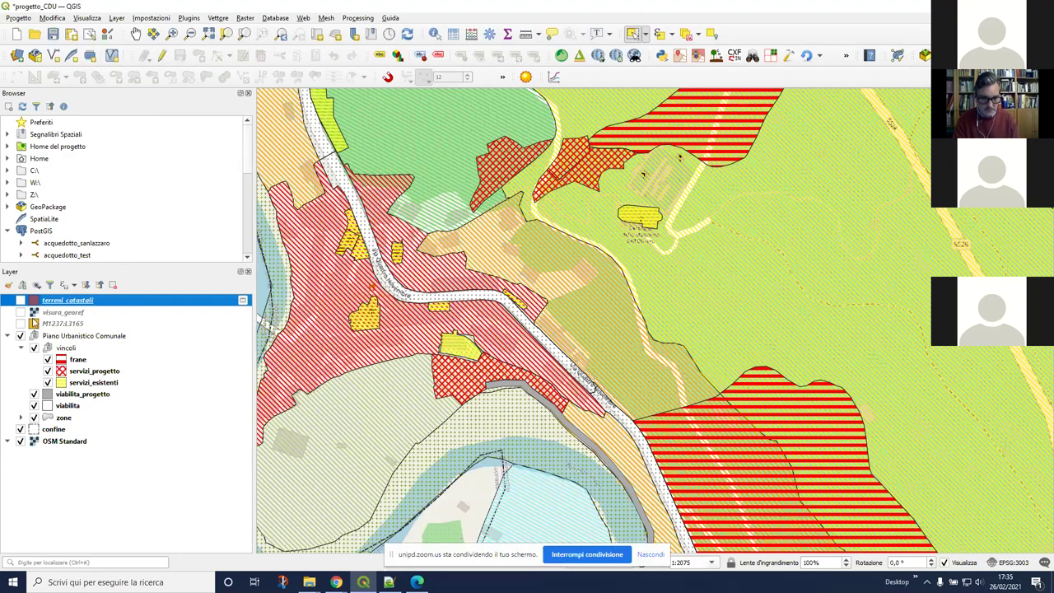
{"action": "mouse_move", "coordinate": [34, 327]}
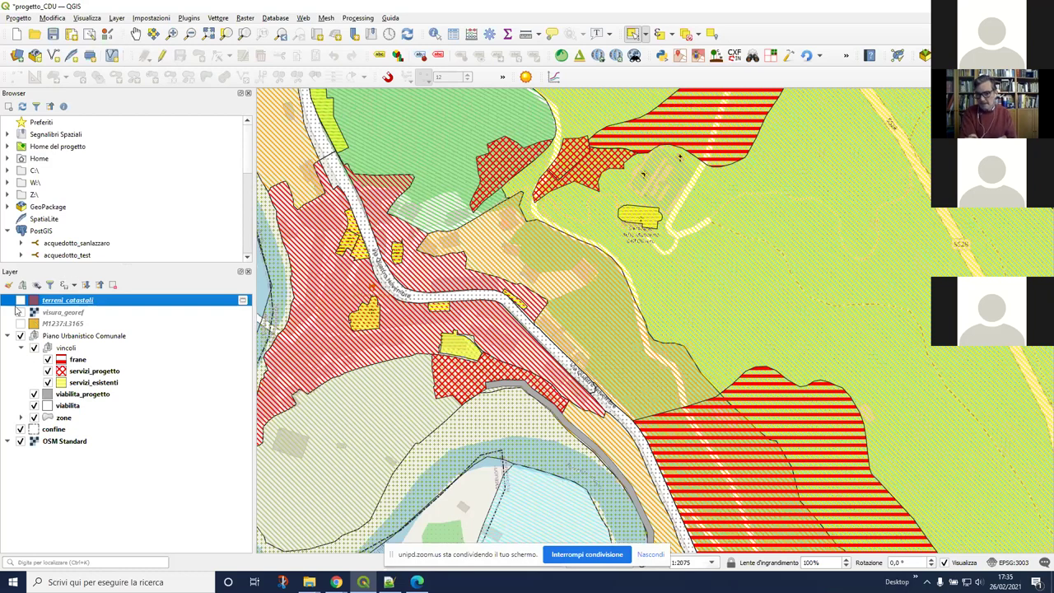
{"action": "scroll", "coordinate": [21, 214], "scroll_direction": "down", "scroll_amount": 1}
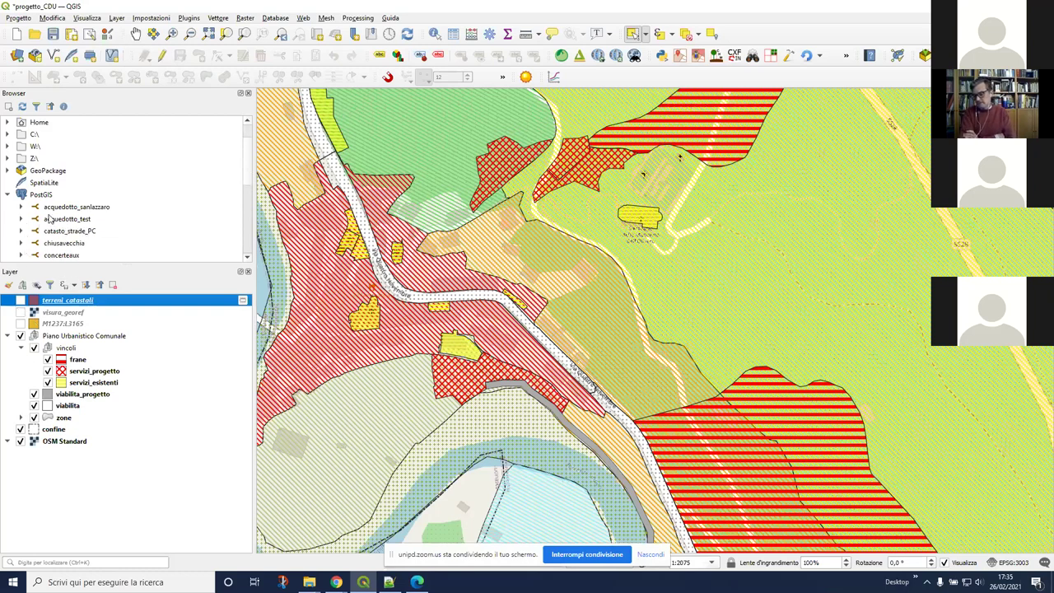
Add the terreni_catastali layer from dati_cdu.gpkg in the Browser to the project.
{"action": "left_click", "coordinate": [7, 170]}
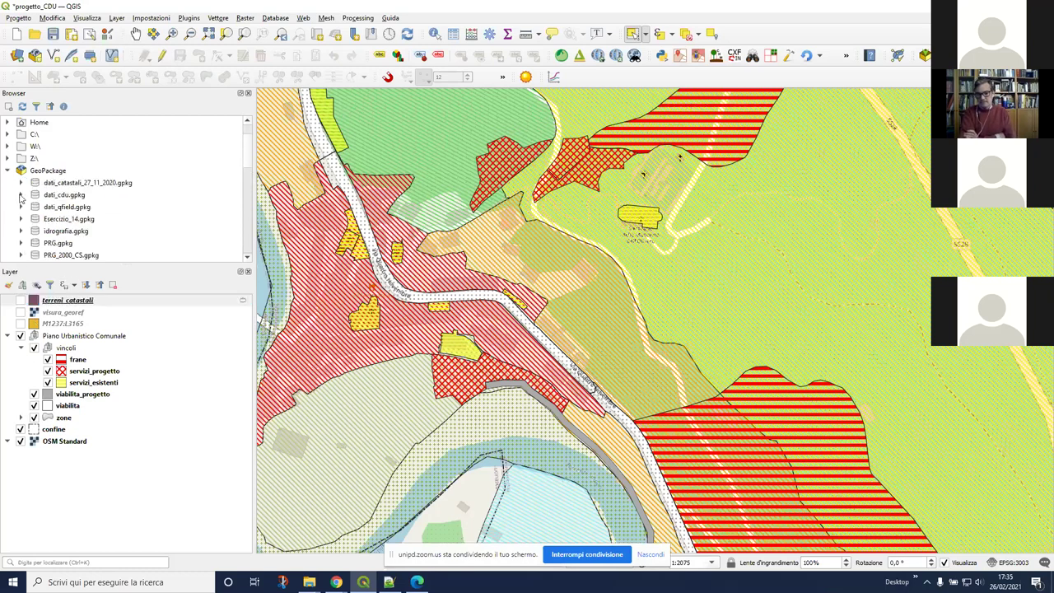
{"action": "left_click", "coordinate": [21, 195]}
{"action": "scroll", "coordinate": [58, 206], "scroll_direction": "down", "scroll_amount": 2}
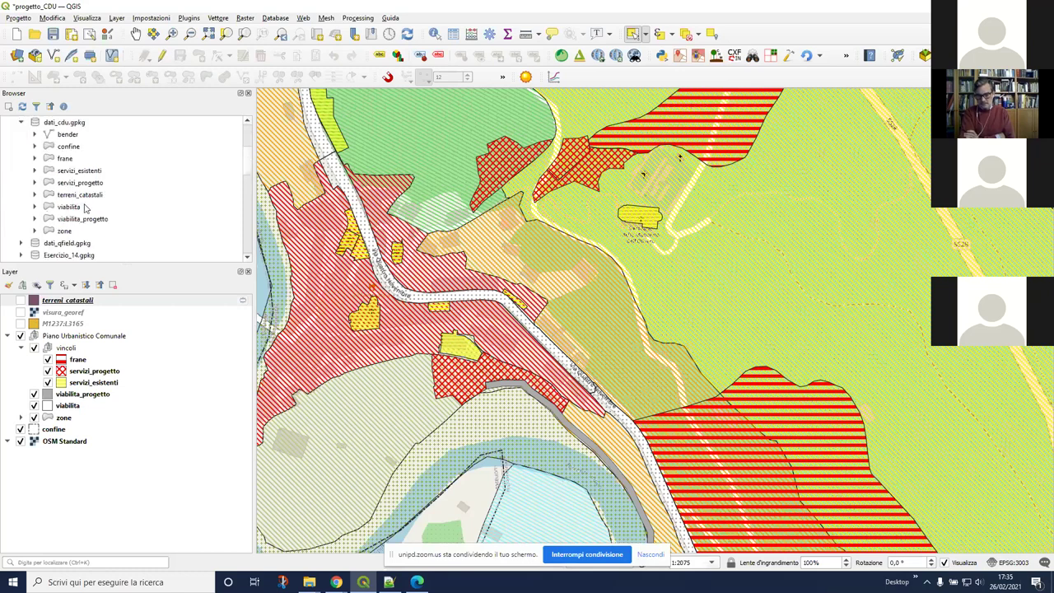
{"action": "scroll", "coordinate": [84, 225], "scroll_direction": "up", "scroll_amount": 1}
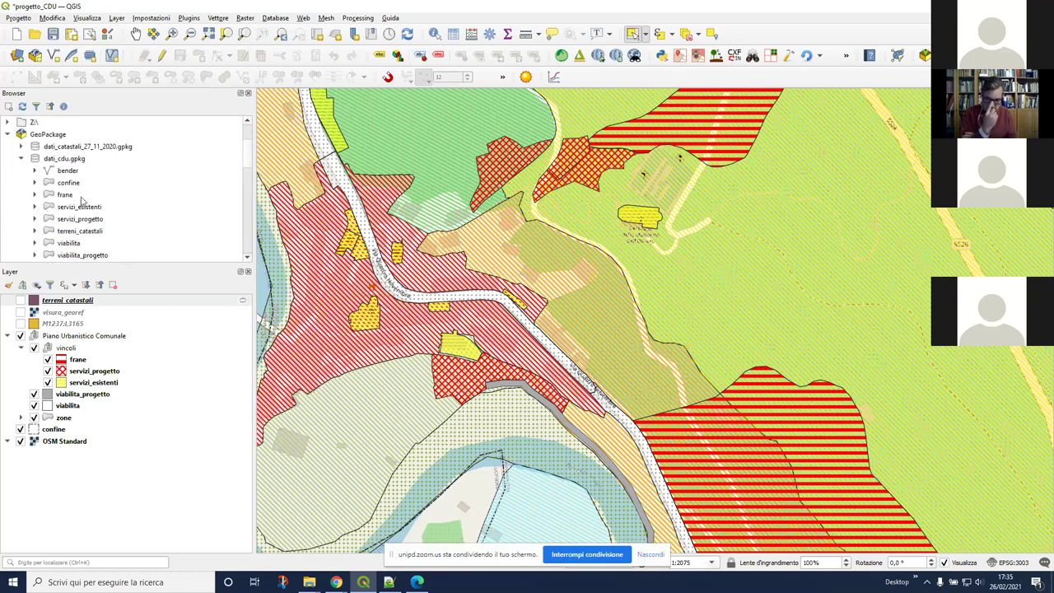
{"action": "left_click", "coordinate": [88, 233]}
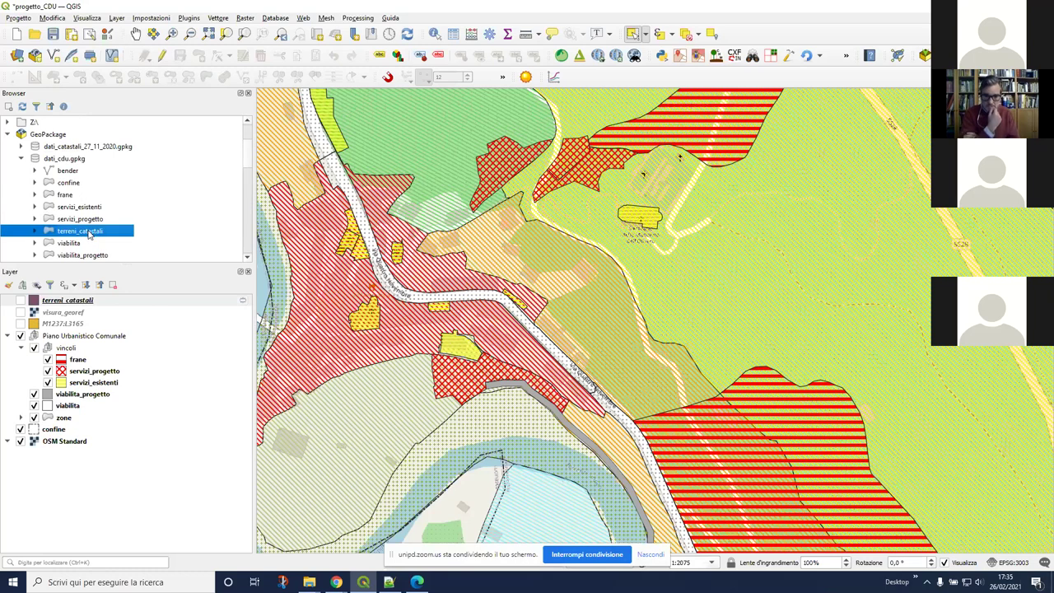
{"action": "right_click", "coordinate": [88, 232]}
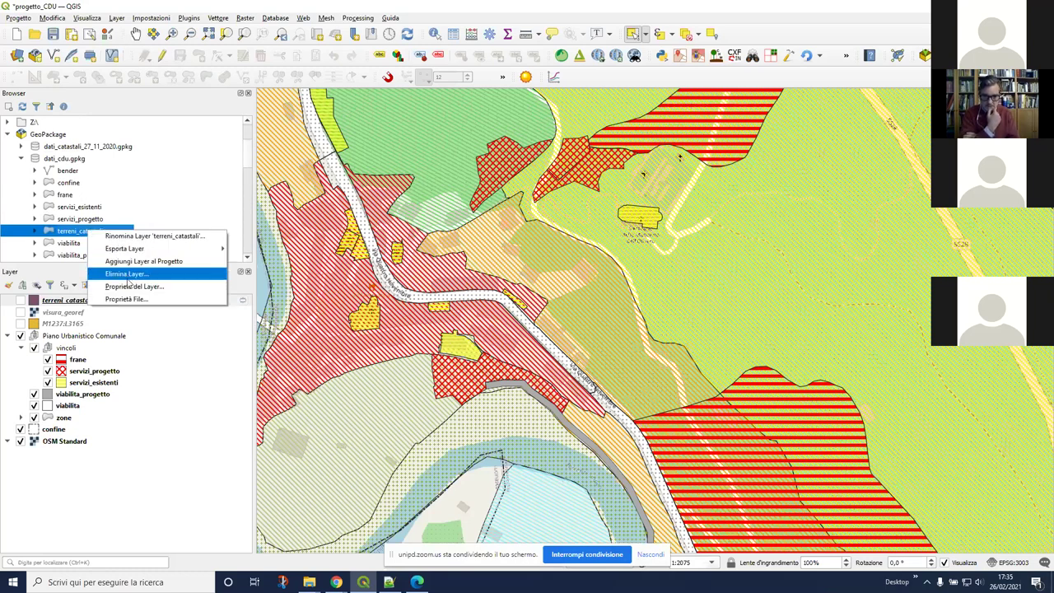
{"action": "left_click", "coordinate": [136, 262]}
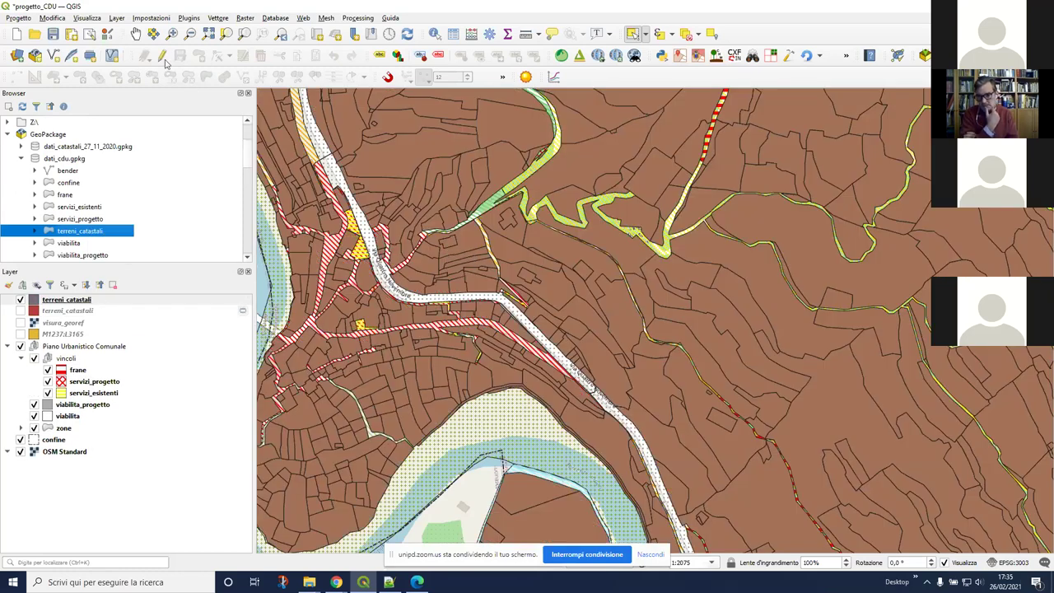
Start editing terreni_catastali and trial-move the road-side parcel near Via Quattro Novembre.
{"action": "left_click", "coordinate": [162, 56]}
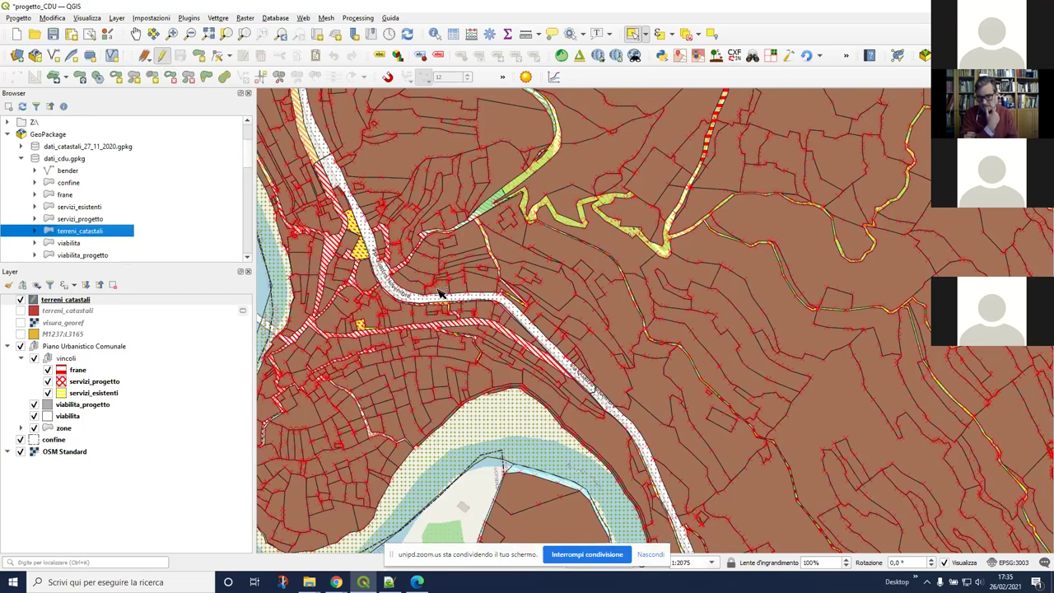
{"action": "left_click", "coordinate": [54, 76]}
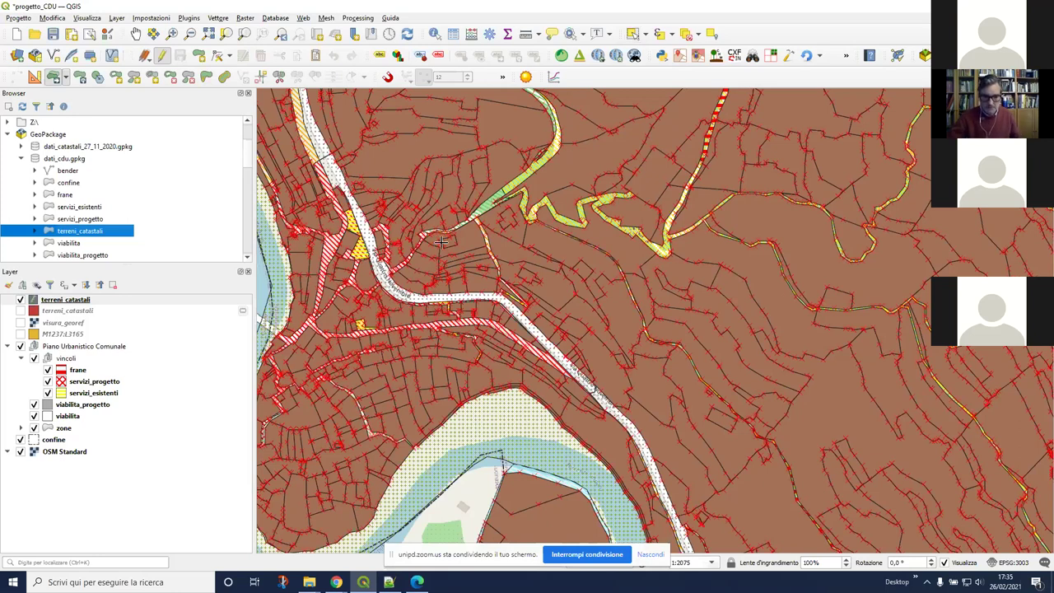
{"action": "scroll", "coordinate": [441, 241], "scroll_direction": "up", "scroll_amount": 1}
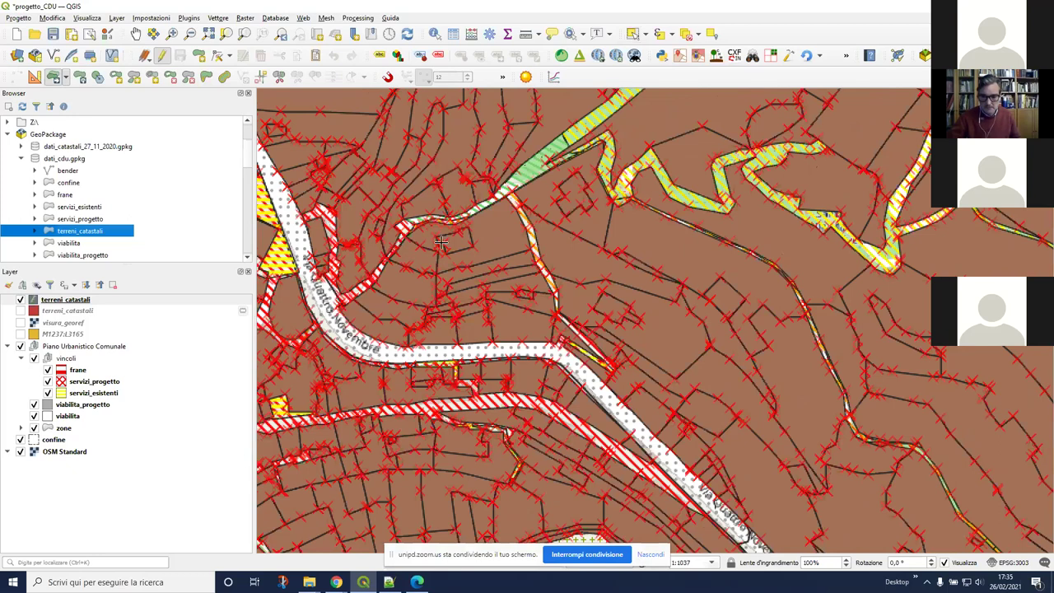
{"action": "scroll", "coordinate": [486, 243], "scroll_direction": "up", "scroll_amount": 1}
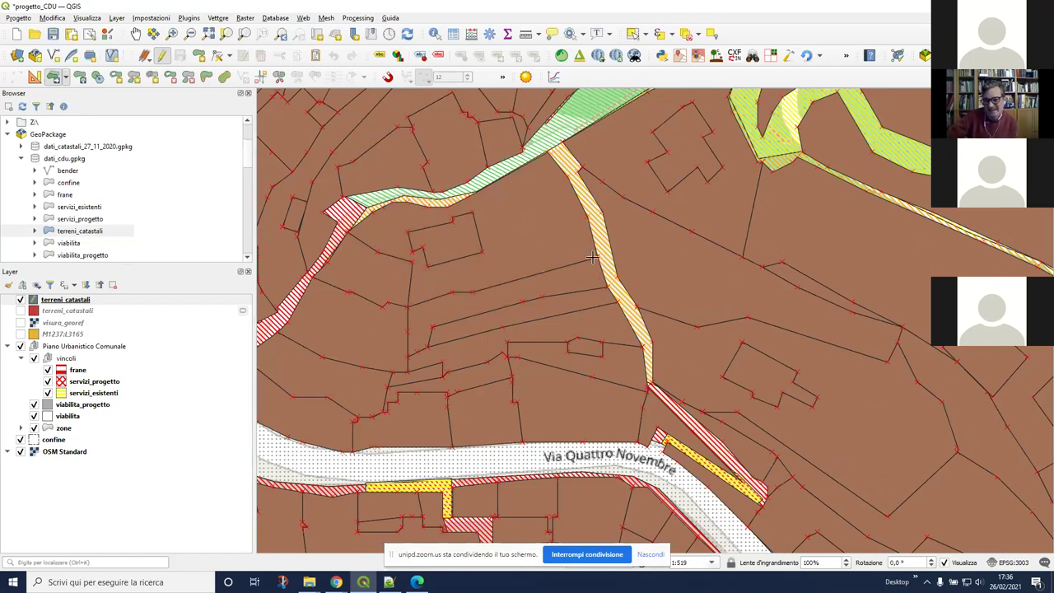
{"action": "scroll", "coordinate": [592, 258], "scroll_direction": "down", "scroll_amount": 1}
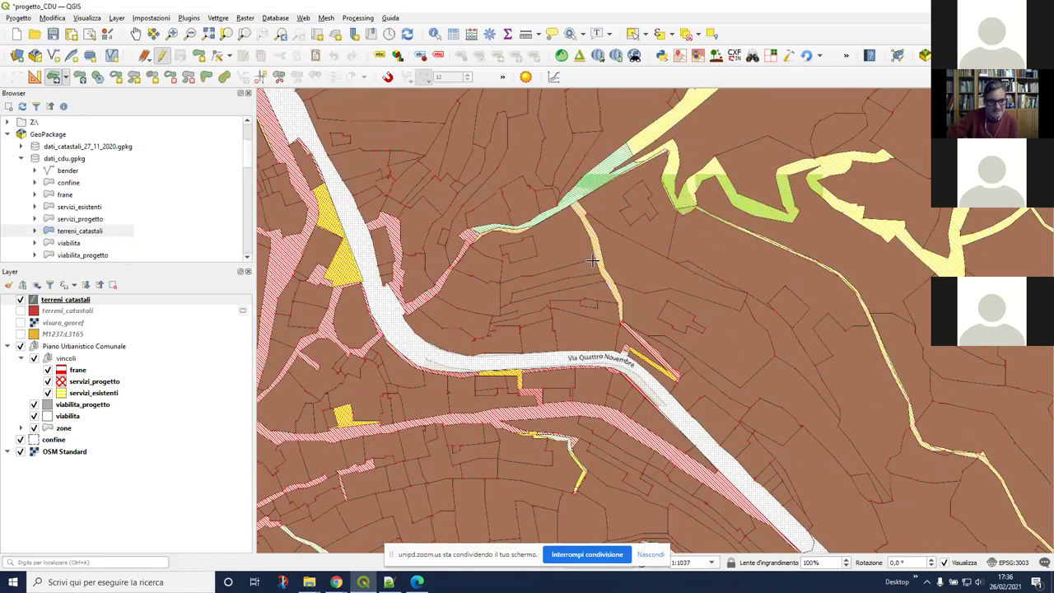
{"action": "scroll", "coordinate": [455, 320], "scroll_direction": "up", "scroll_amount": 1}
{"action": "left_click_drag", "start_coordinate": [419, 380], "coordinate": [641, 450]}
{"action": "right_click", "coordinate": [642, 440]}
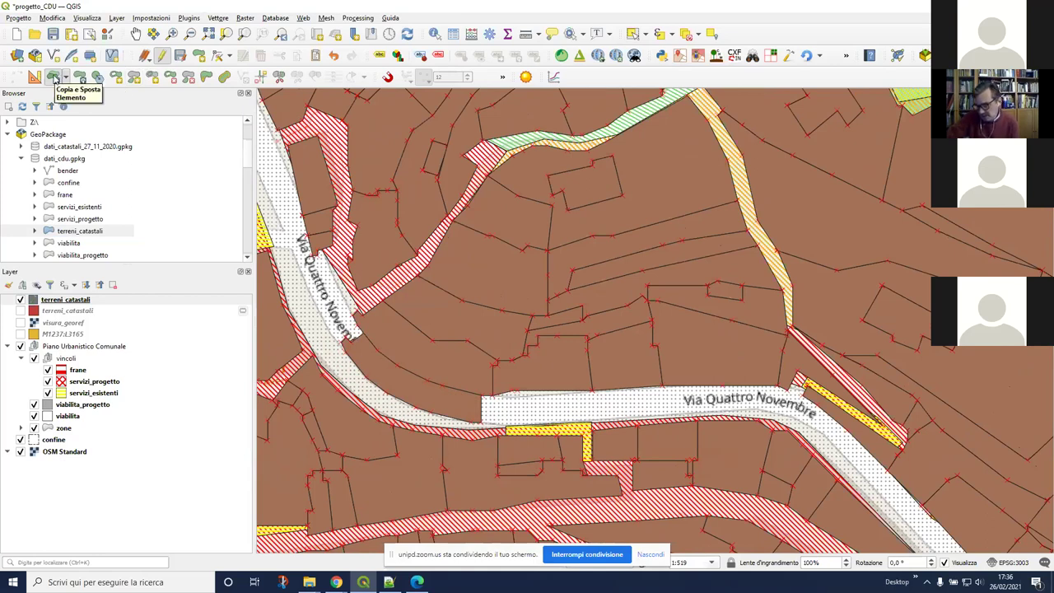
Undo the move, then delete and restore the parcel part beside Via Quattro Novembre.
{"action": "left_click", "coordinate": [333, 55]}
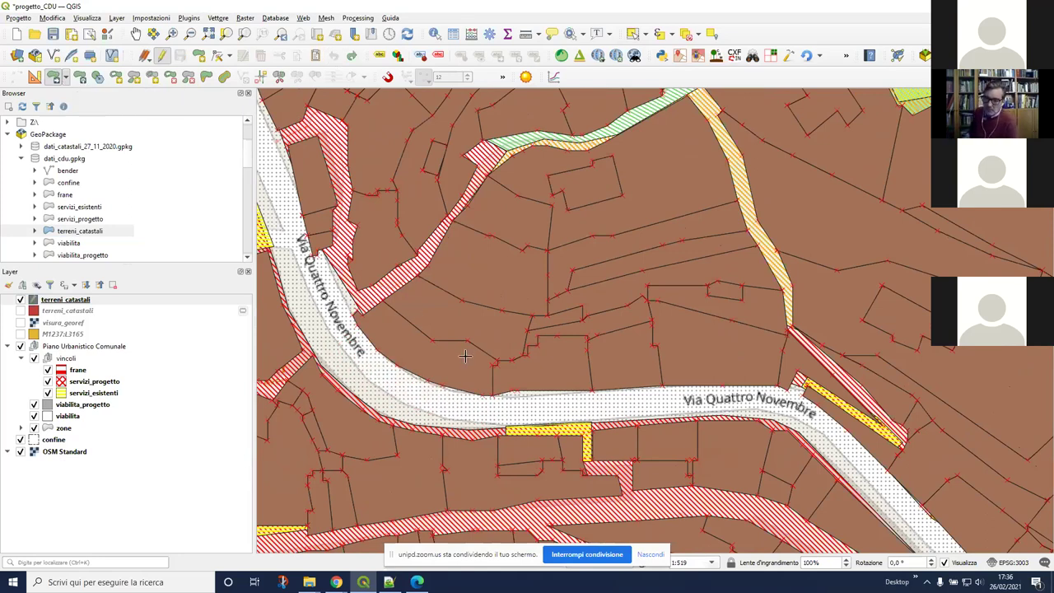
{"action": "left_click", "coordinate": [434, 384]}
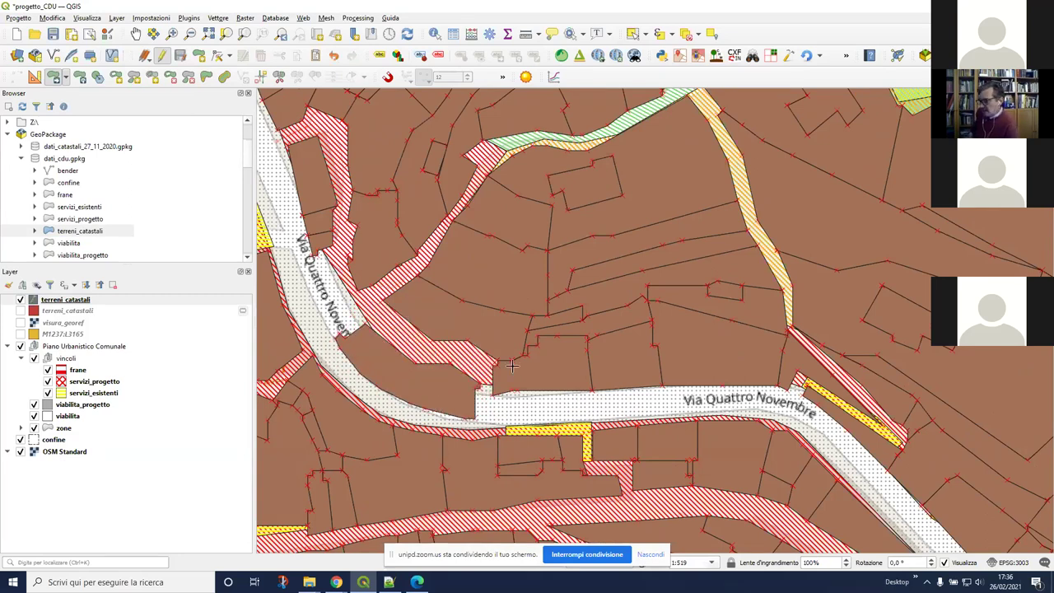
{"action": "left_click", "coordinate": [333, 55]}
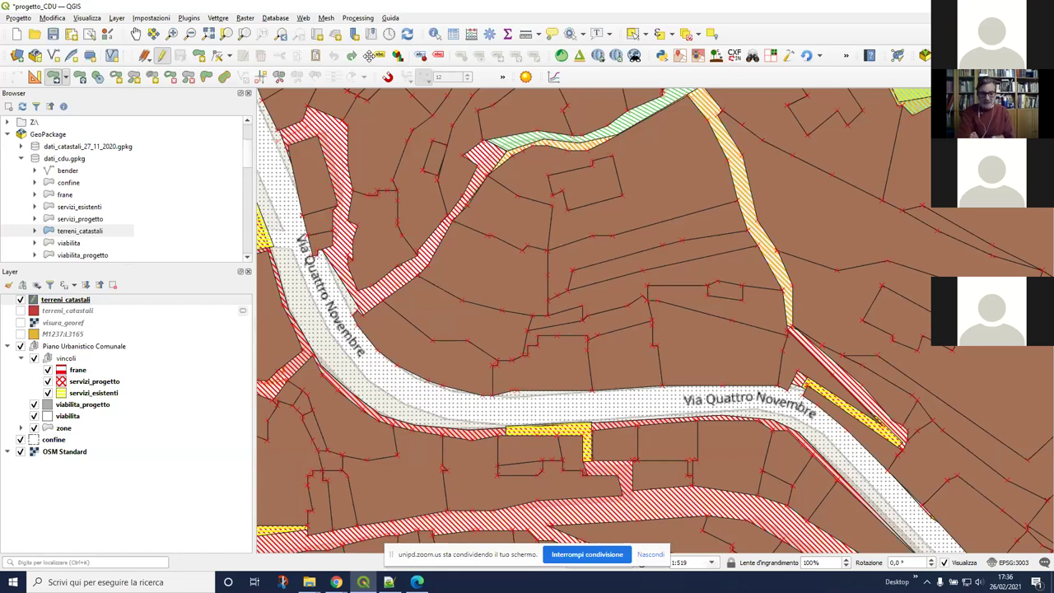
End the edit session on terreni_catastali, leaving the parcels unchanged.
{"action": "left_click", "coordinate": [162, 55]}
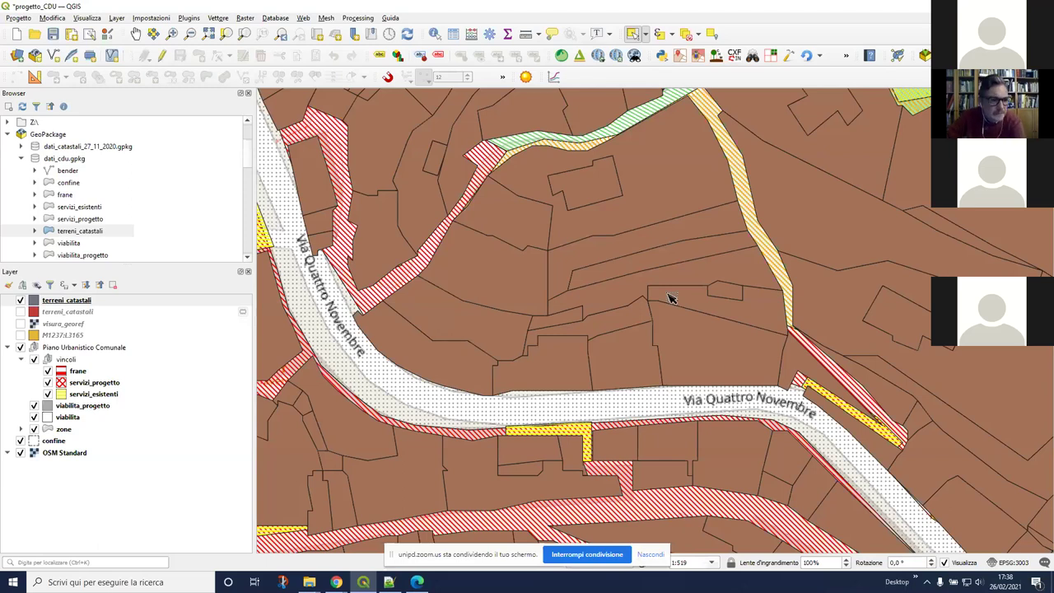
{"action": "left_click", "coordinate": [576, 556]}
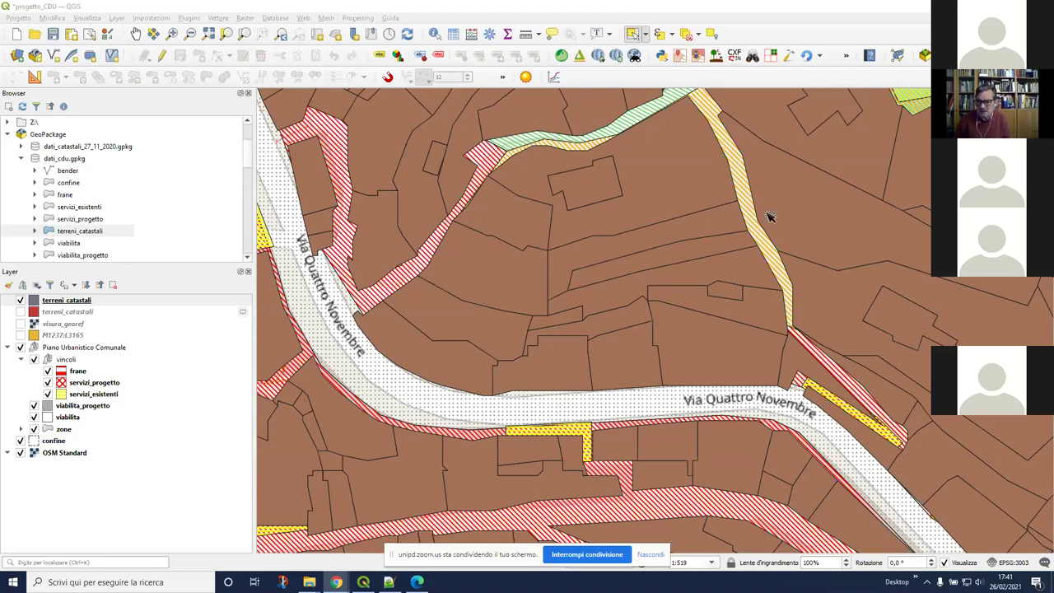
{"action": "left_click", "coordinate": [683, 57]}
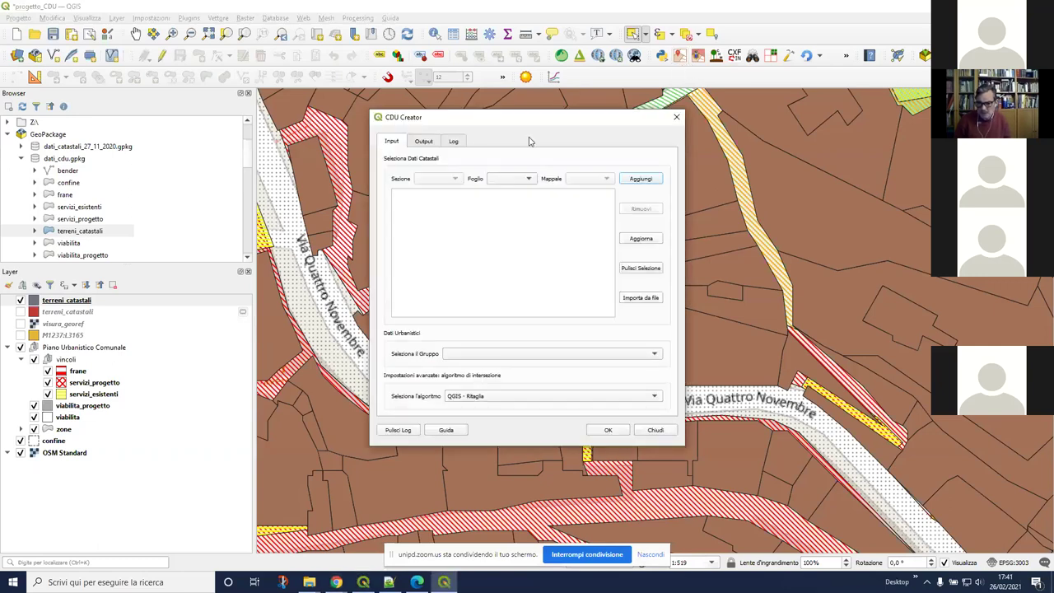
Show the CDU Creator Output tab with the CDU certificate and Genova settings.
{"action": "left_click", "coordinate": [424, 142]}
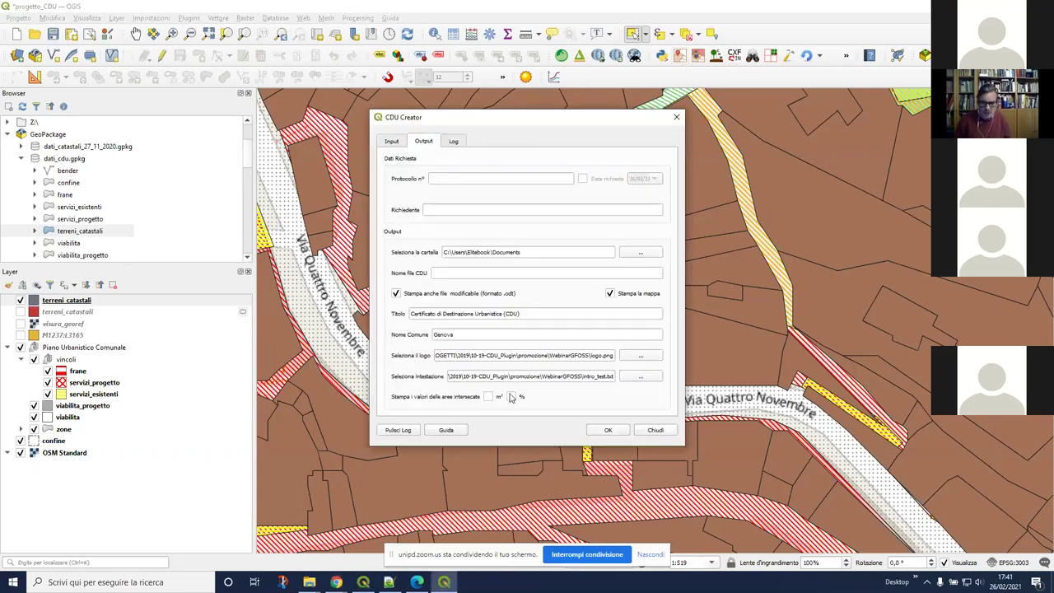
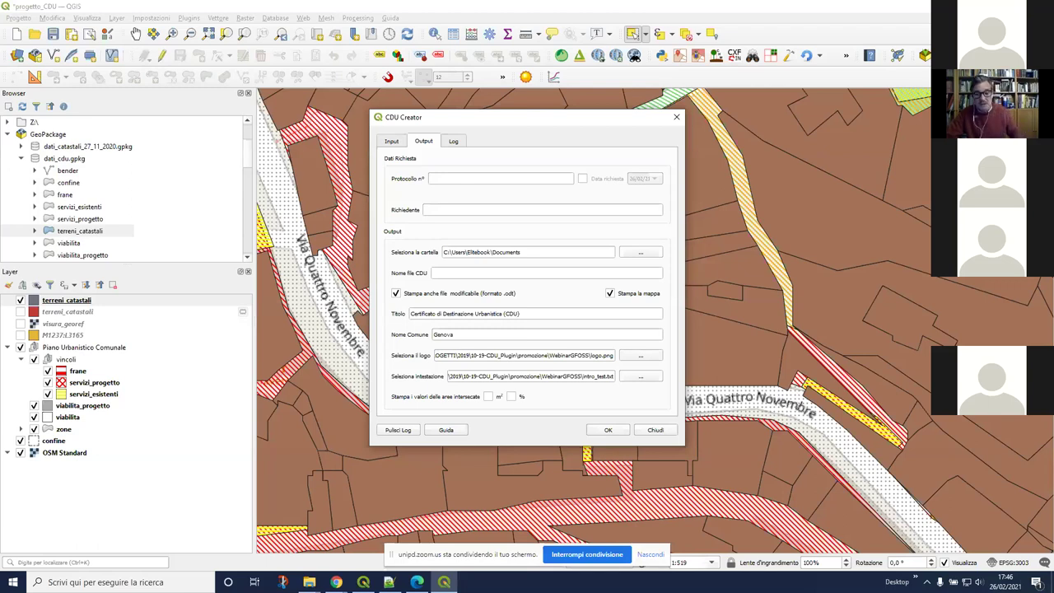
Leave QGIS for the web browser and stop sharing the QGIS screen.
{"action": "key", "text": "alt+Tab"}
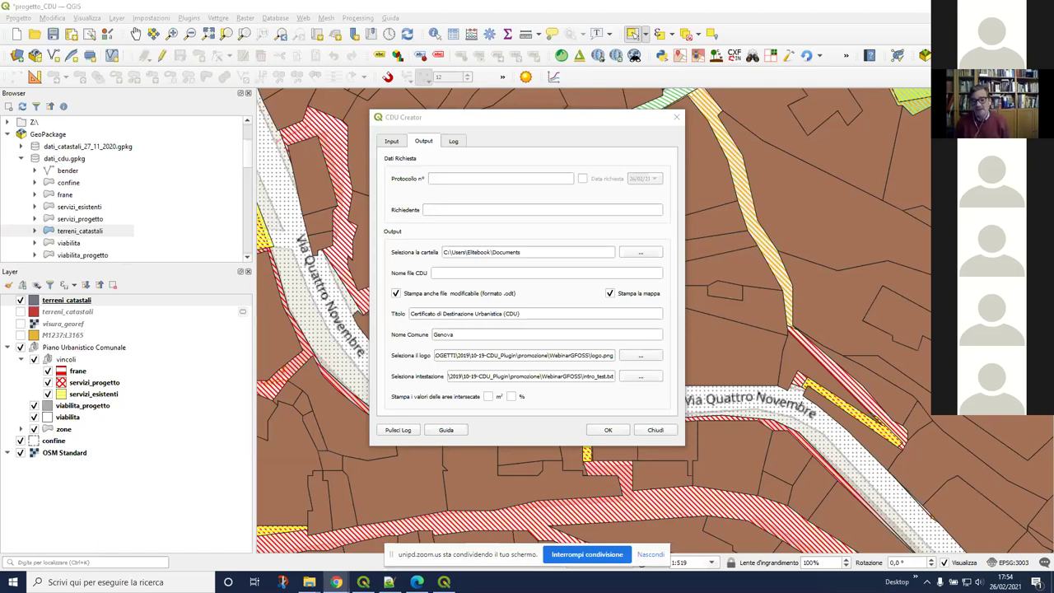
{"action": "left_click", "coordinate": [563, 556]}
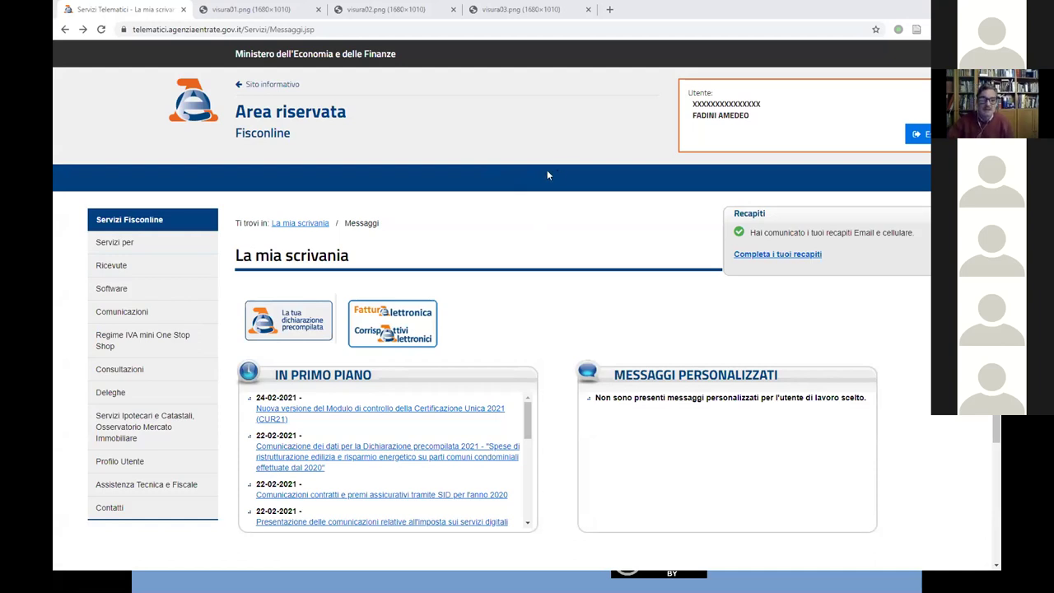
Scroll around the Fisconline 'La mia scrivania' page to review its contents.
{"action": "scroll", "coordinate": [321, 115], "scroll_direction": "down", "scroll_amount": 2}
{"action": "scroll", "coordinate": [320, 111], "scroll_direction": "up", "scroll_amount": 2}
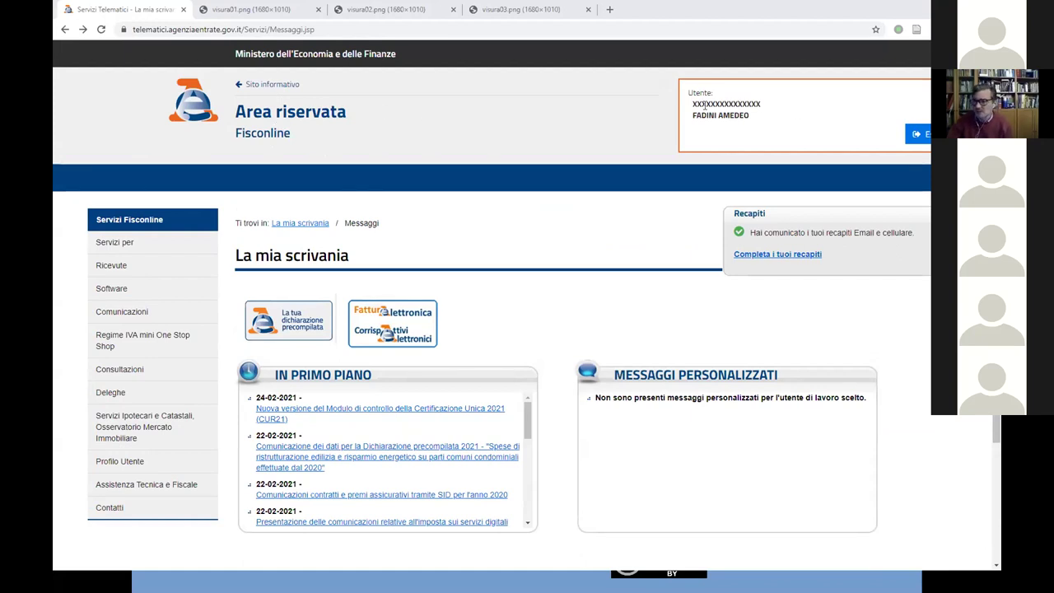
{"action": "left_click_drag", "start_coordinate": [764, 108], "coordinate": [689, 105]}
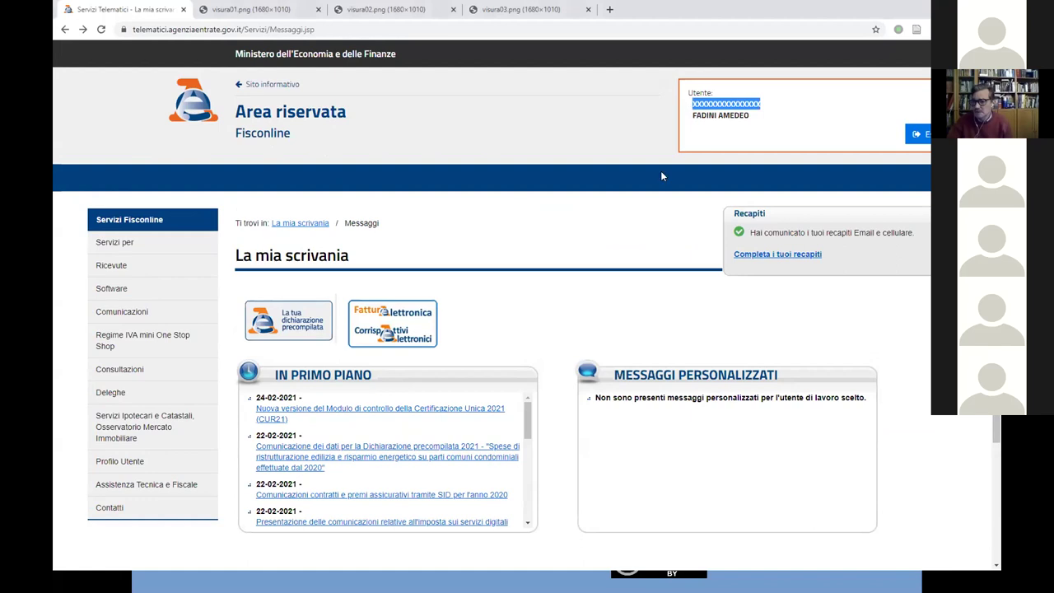
{"action": "scroll", "coordinate": [544, 209], "scroll_direction": "down", "scroll_amount": 3}
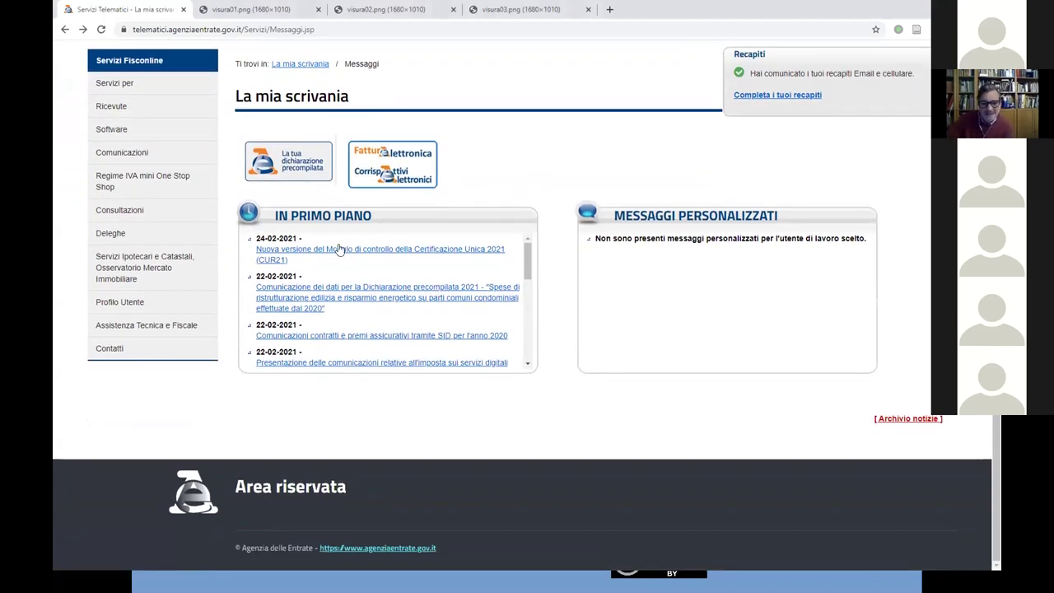
Go to Servizi Ipotecari e Catastali > Consultazioni personali and read through its notice.
{"action": "left_click", "coordinate": [122, 272]}
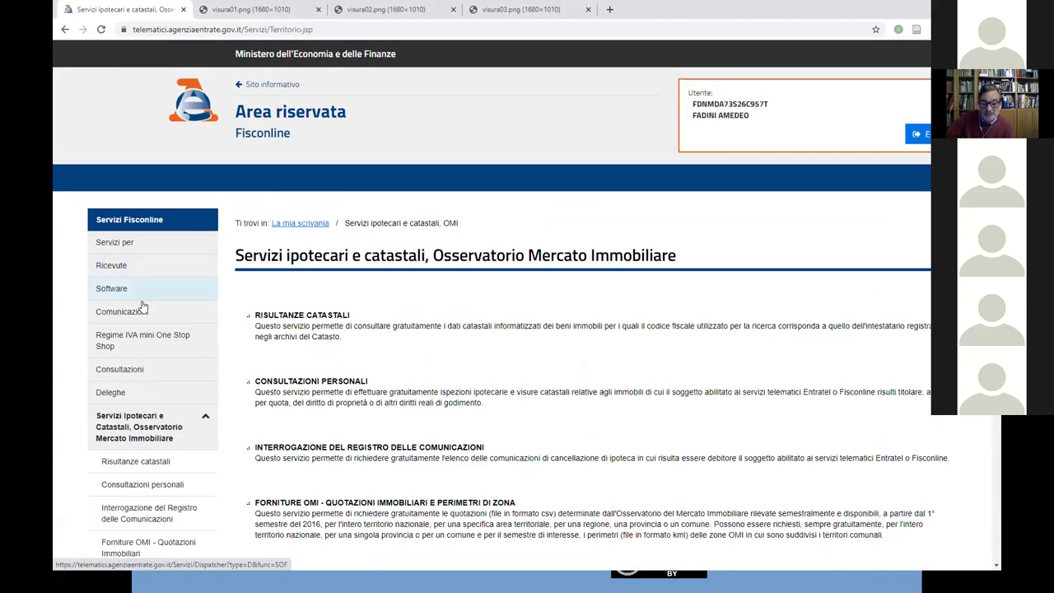
{"action": "scroll", "coordinate": [142, 303], "scroll_direction": "down", "scroll_amount": 3}
{"action": "scroll", "coordinate": [143, 282], "scroll_direction": "down", "scroll_amount": 2}
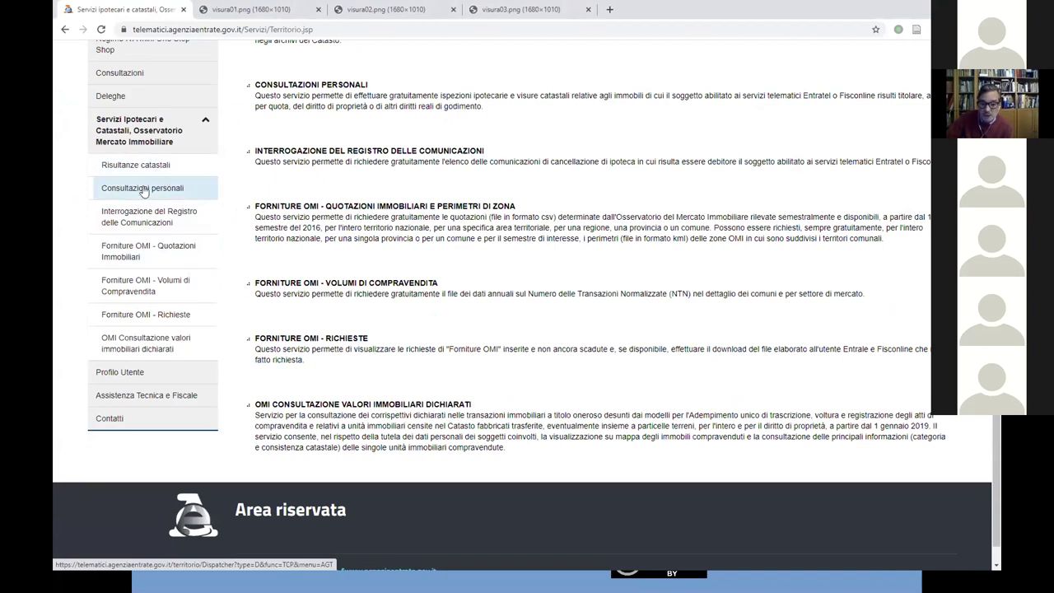
{"action": "left_click", "coordinate": [143, 190]}
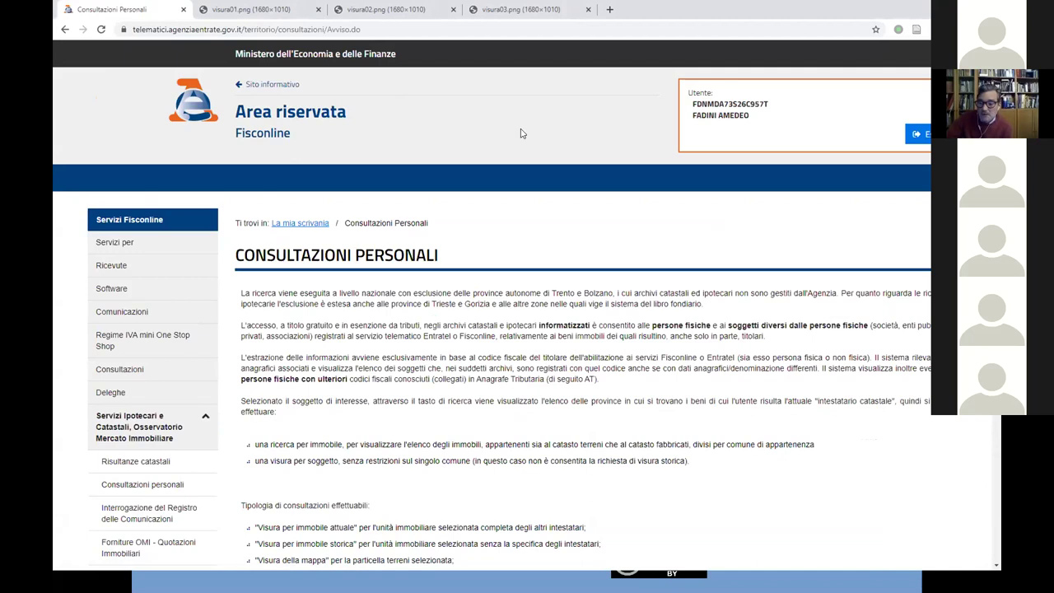
{"action": "scroll", "coordinate": [515, 139], "scroll_direction": "down", "scroll_amount": 2}
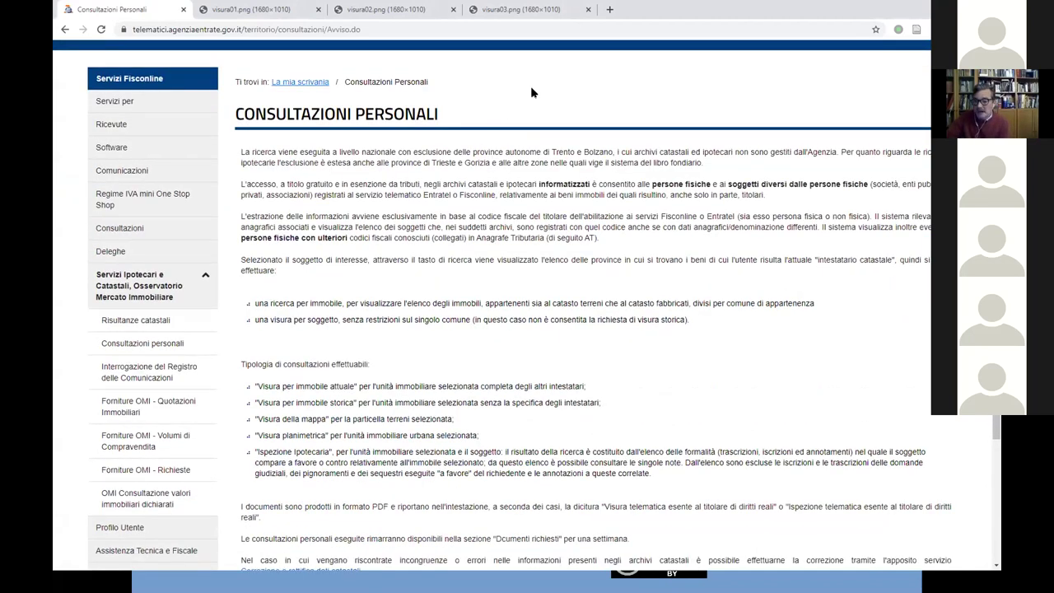
{"action": "scroll", "coordinate": [544, 90], "scroll_direction": "down", "scroll_amount": 3}
{"action": "scroll", "coordinate": [560, 92], "scroll_direction": "up", "scroll_amount": 2}
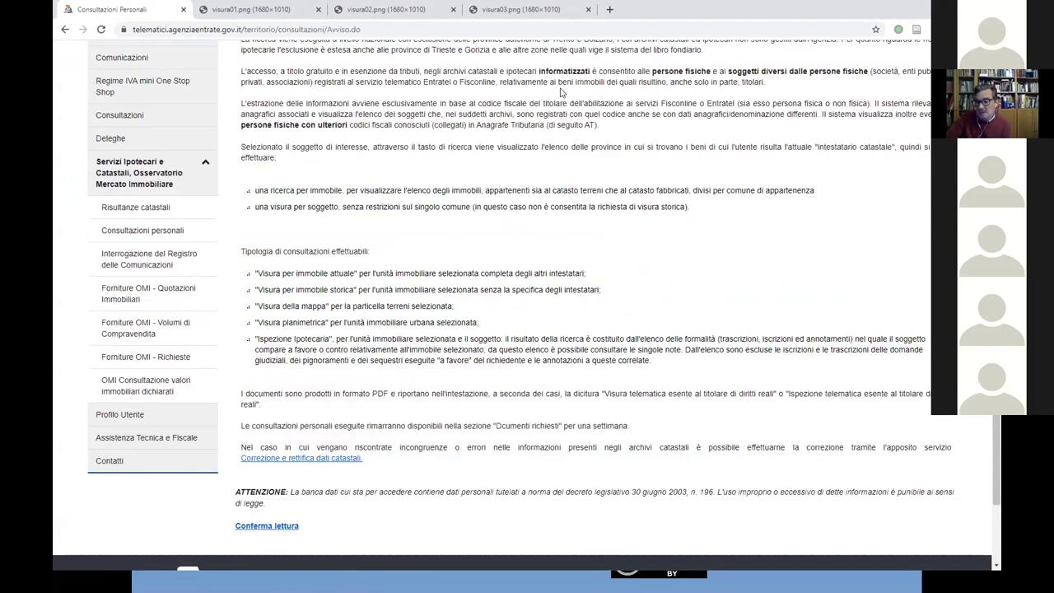
{"action": "scroll", "coordinate": [521, 144], "scroll_direction": "down", "scroll_amount": 1}
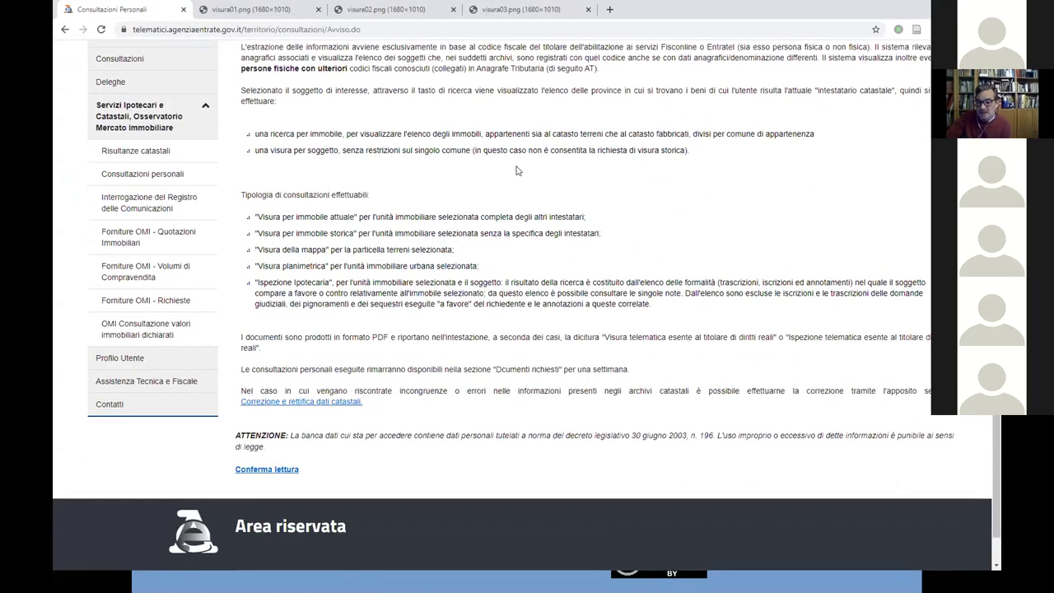
{"action": "scroll", "coordinate": [420, 269], "scroll_direction": "up", "scroll_amount": 1}
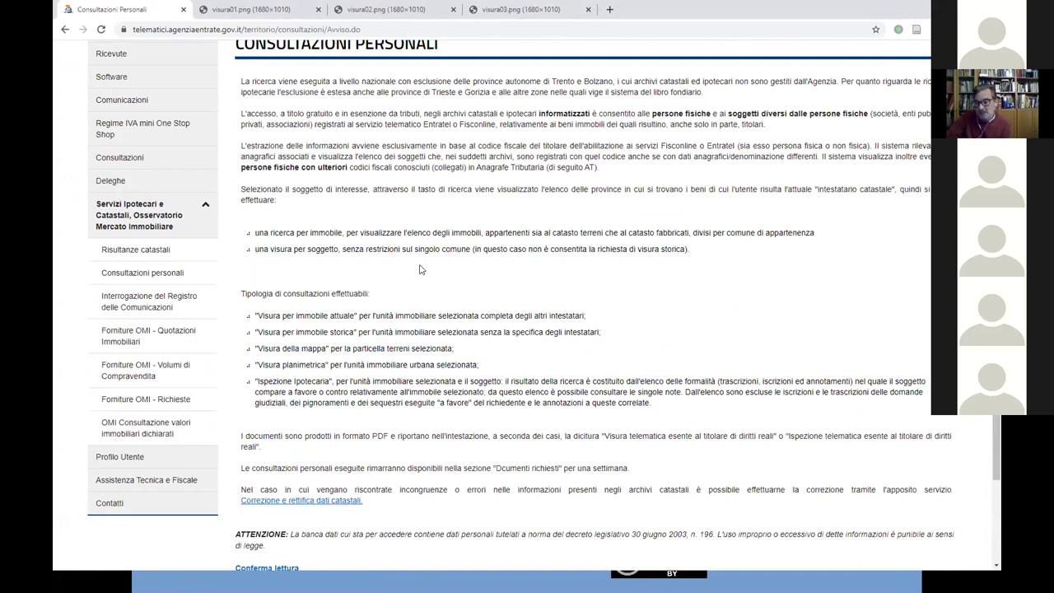
{"action": "scroll", "coordinate": [429, 258], "scroll_direction": "down", "scroll_amount": 1}
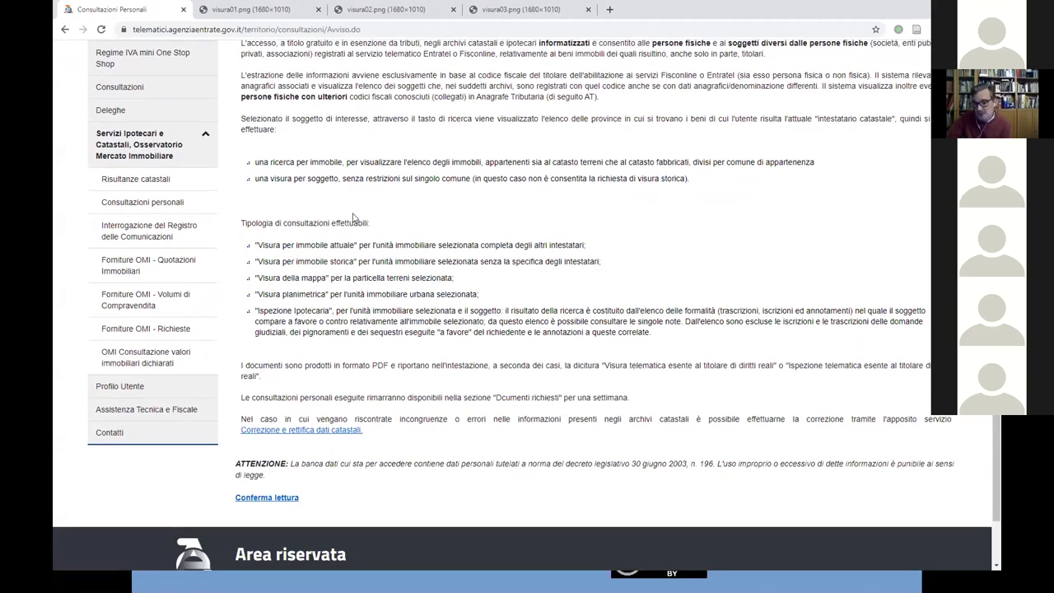
{"action": "scroll", "coordinate": [371, 212], "scroll_direction": "down", "scroll_amount": 1}
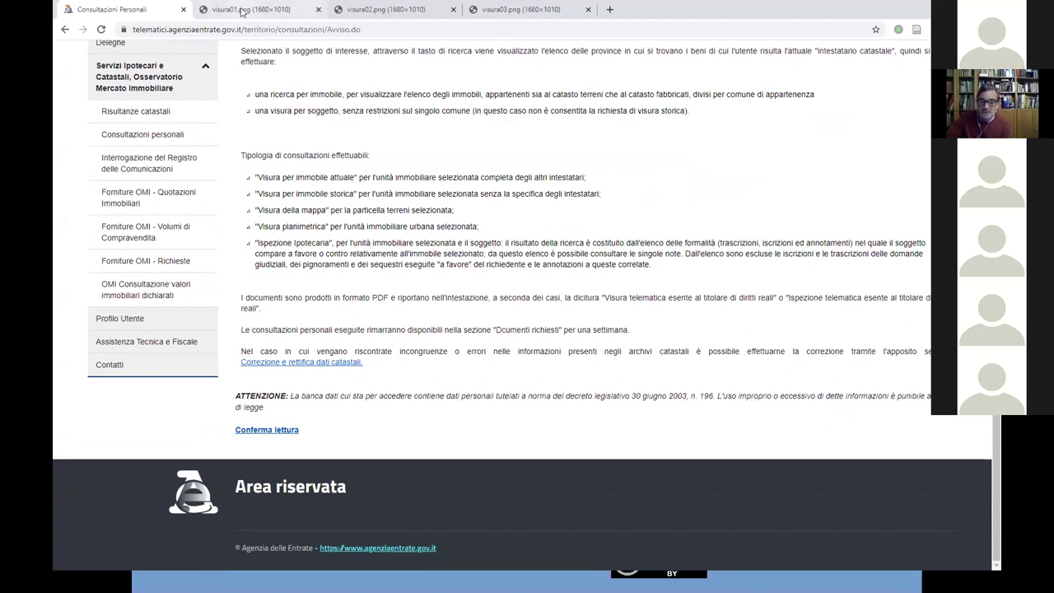
Close the live Consultazioni Personali tab and the namesakes list screenshot.
{"action": "left_click", "coordinate": [242, 10]}
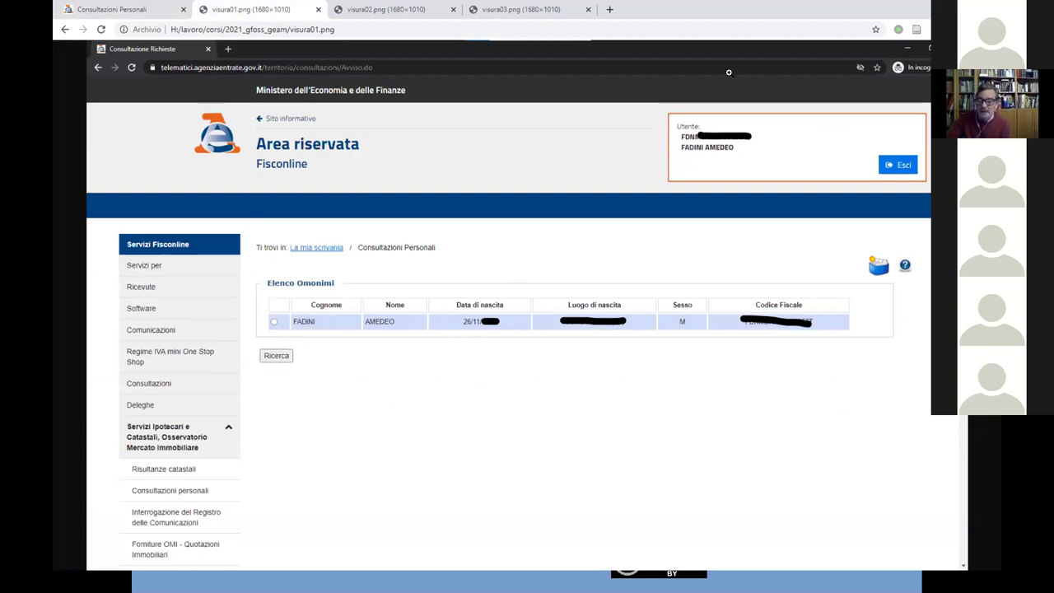
{"action": "left_click", "coordinate": [184, 10]}
{"action": "left_click", "coordinate": [232, 12]}
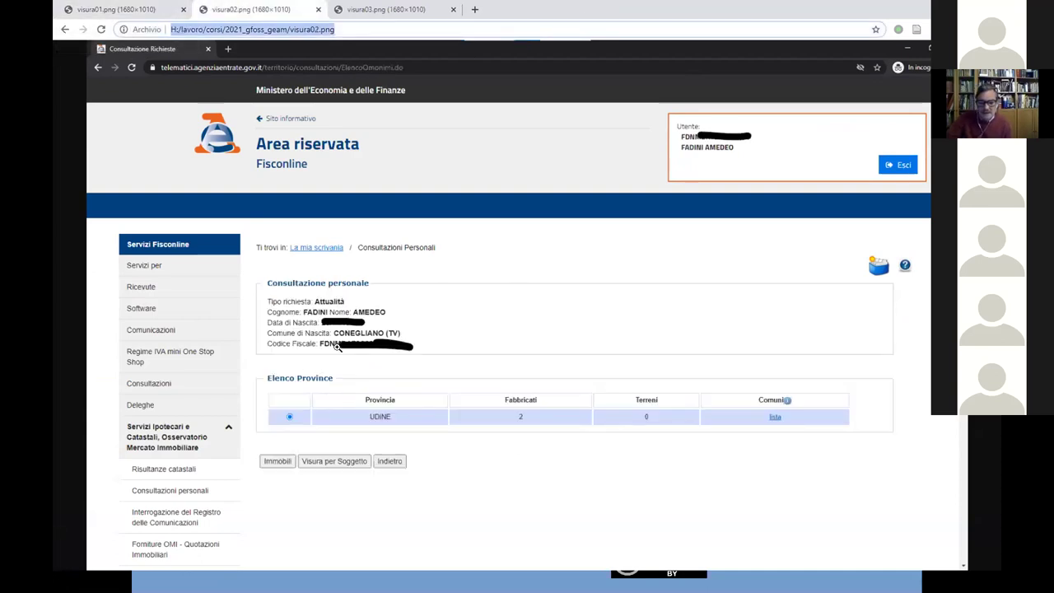
{"action": "left_click", "coordinate": [115, 10]}
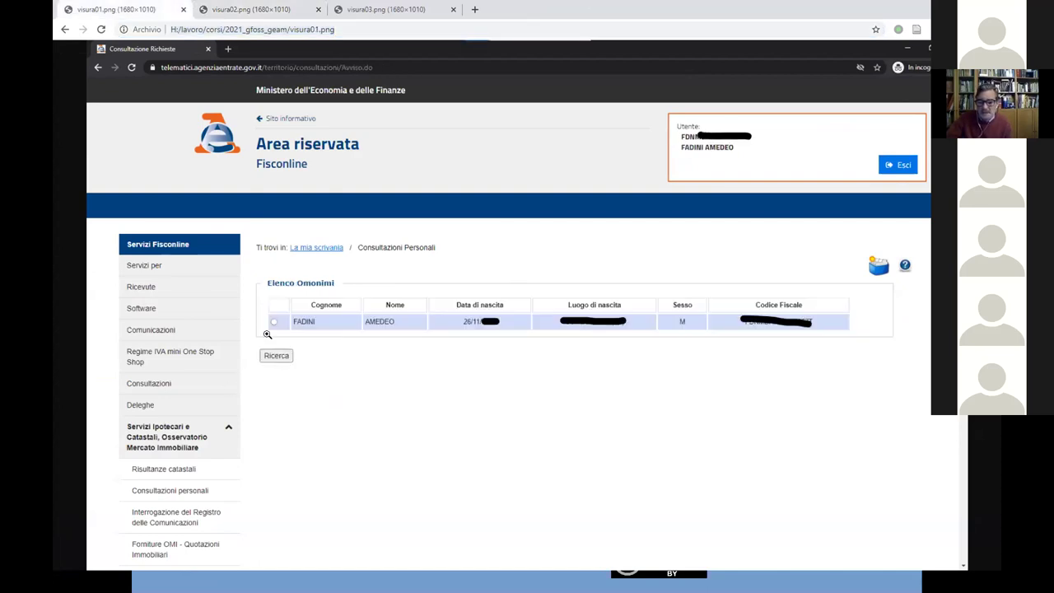
{"action": "left_click", "coordinate": [226, 14]}
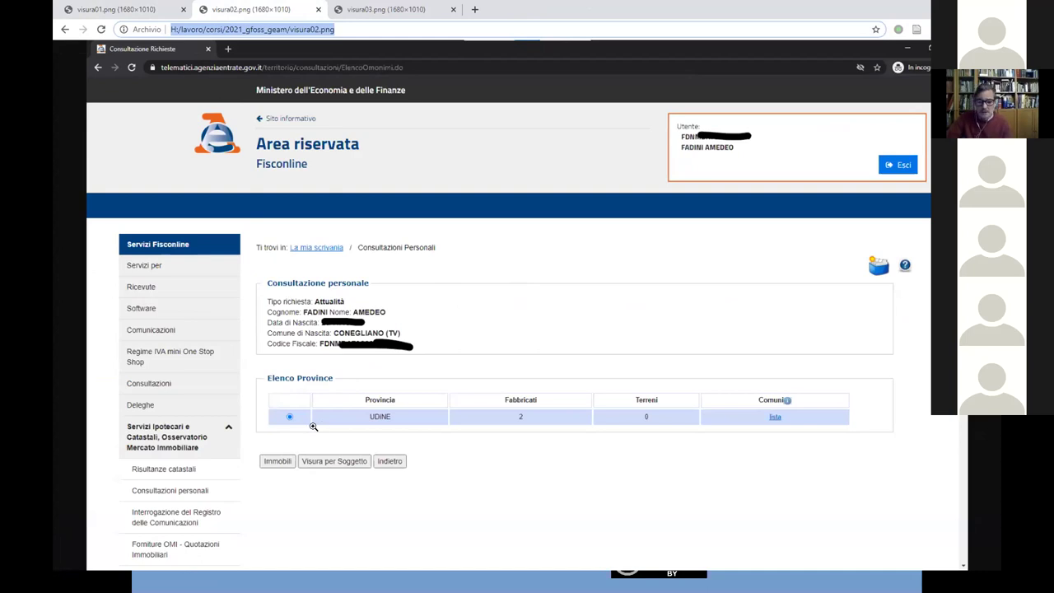
{"action": "left_click", "coordinate": [183, 9]}
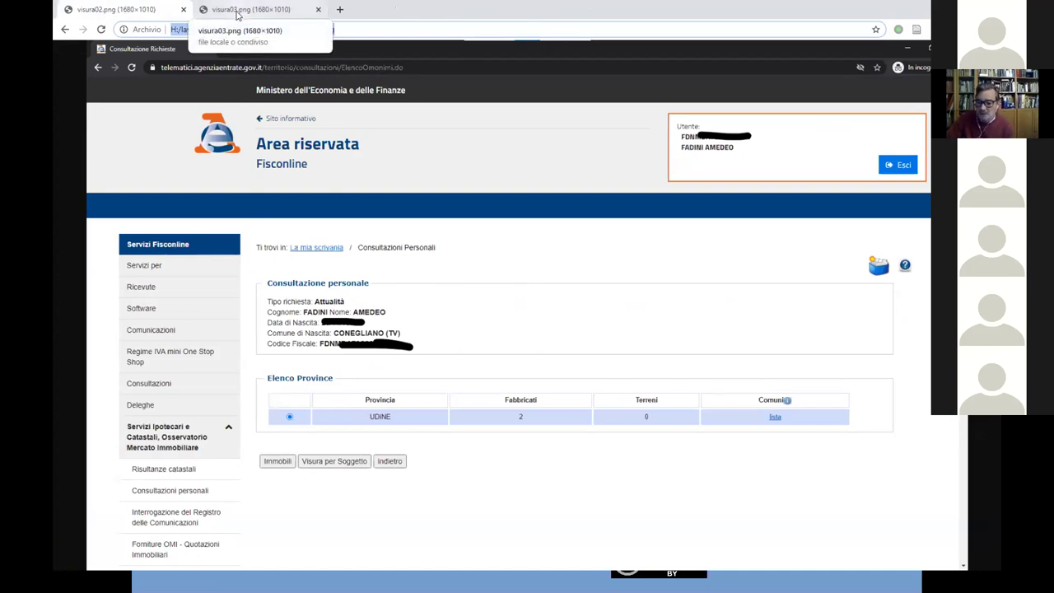
Compare the property list and province list screenshots, then close the province list one.
{"action": "left_click", "coordinate": [236, 10]}
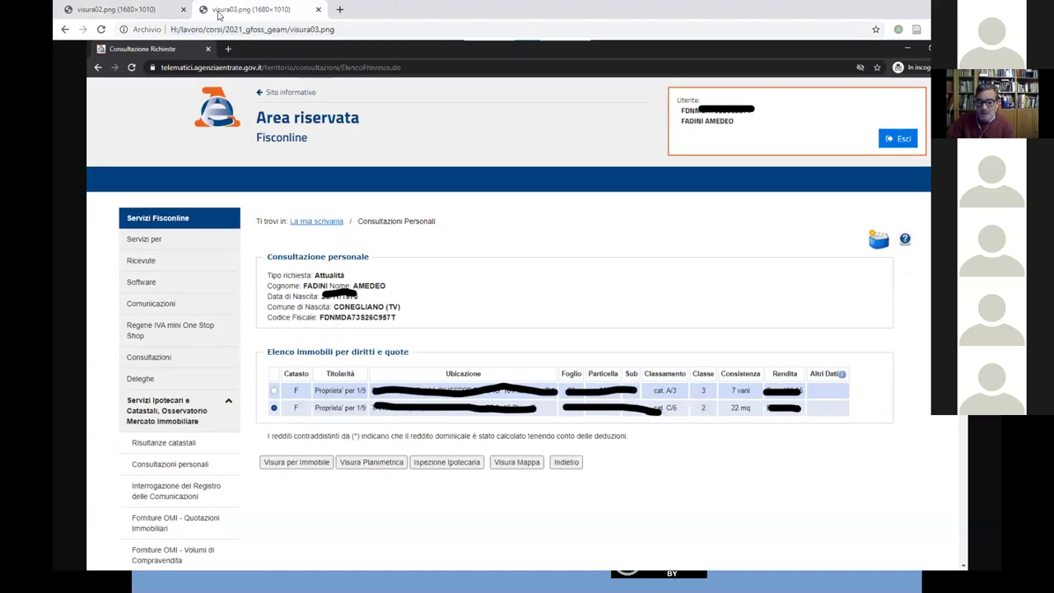
{"action": "left_click", "coordinate": [169, 8]}
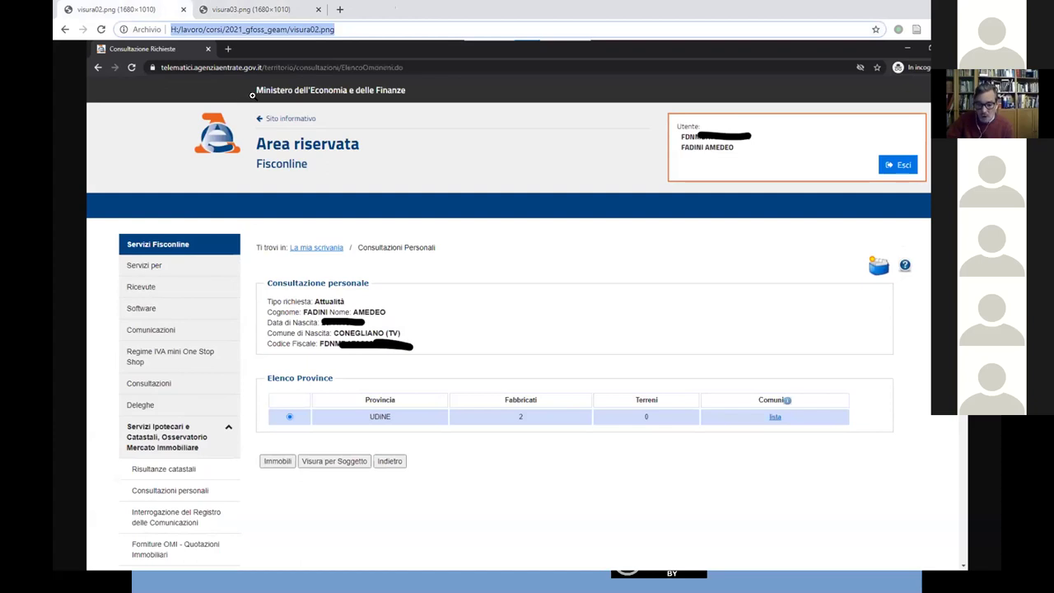
{"action": "left_click", "coordinate": [231, 8]}
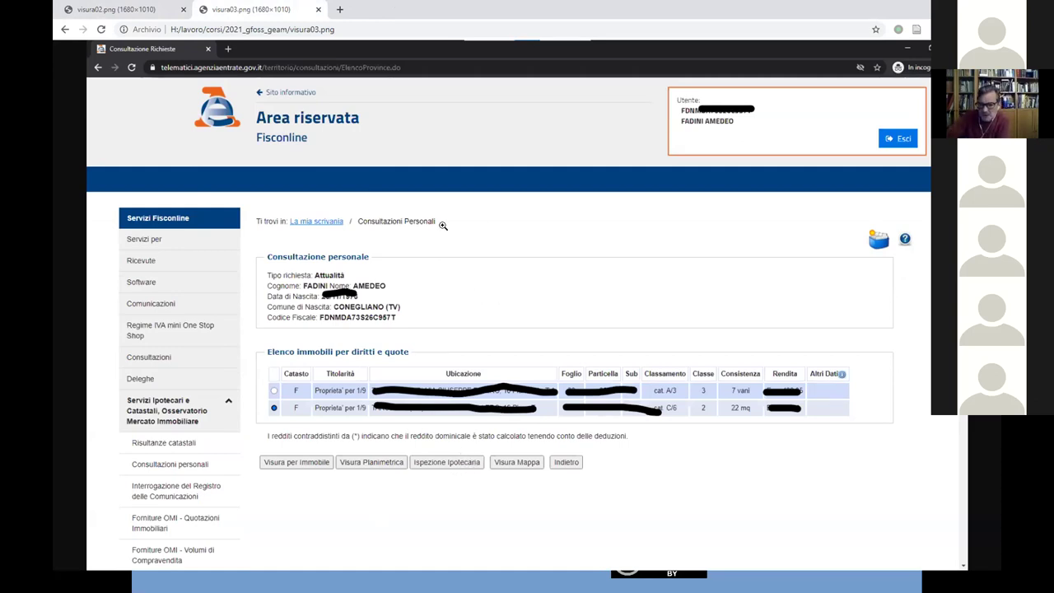
{"action": "left_click", "coordinate": [182, 10]}
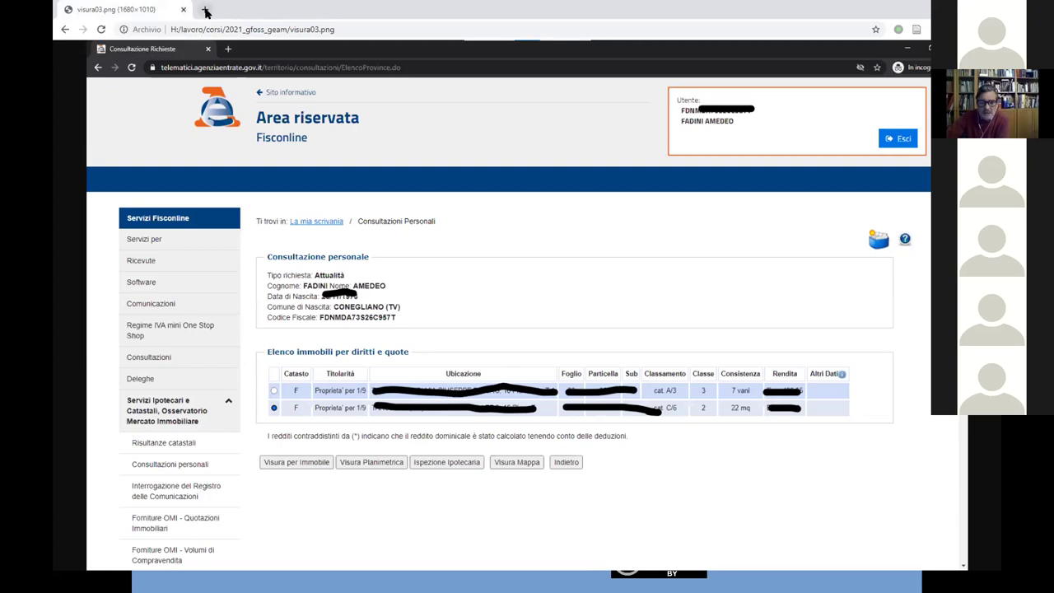
In a new tab, load the Agenzia Entrate Fabbricati e terreni page and close the last screenshot.
{"action": "left_click", "coordinate": [204, 9]}
{"action": "type", "text": "agen"}
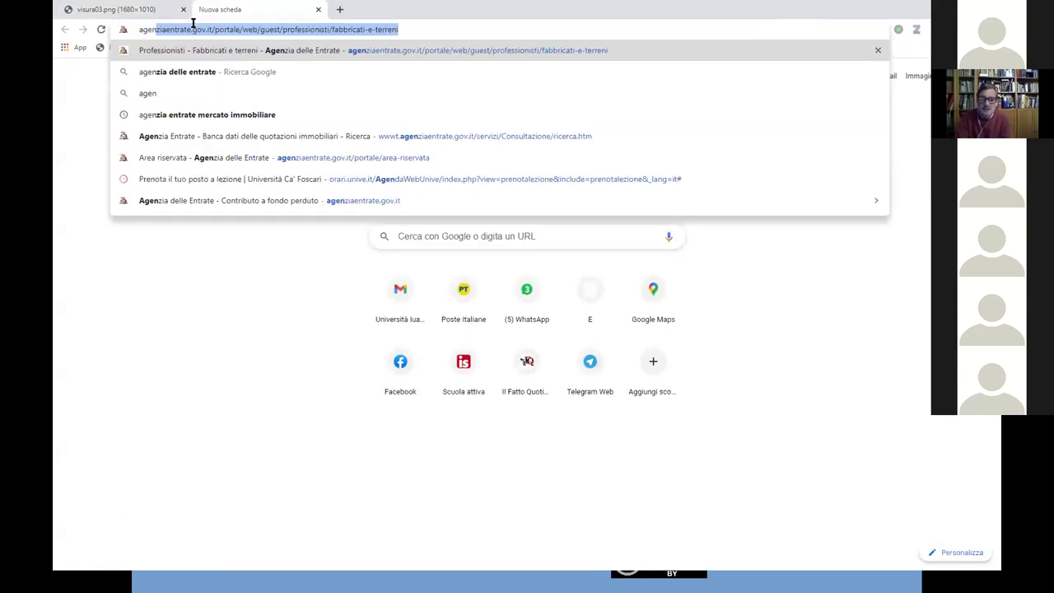
{"action": "key", "text": "Return"}
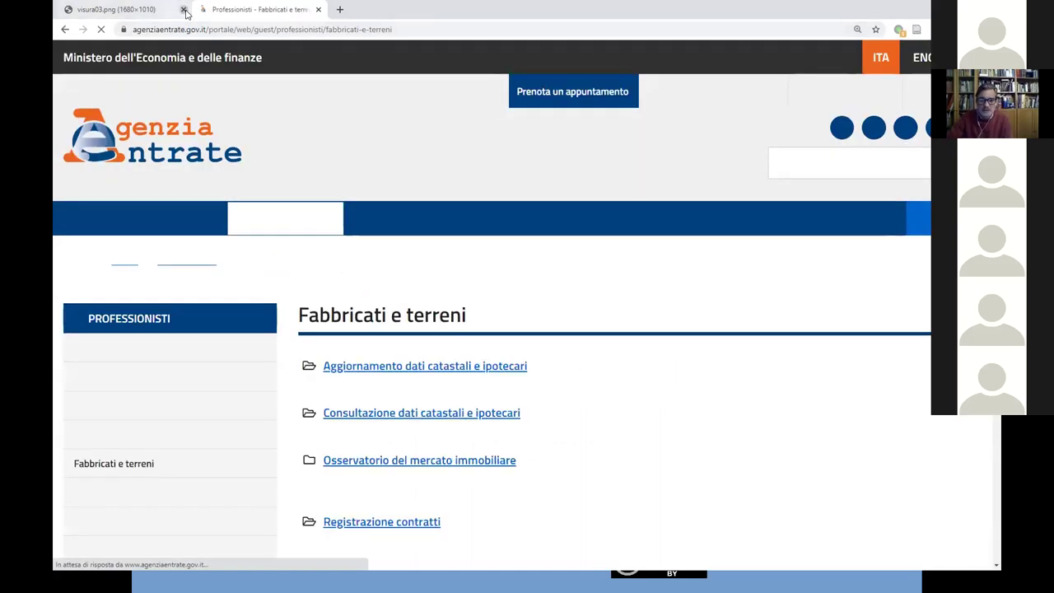
{"action": "left_click", "coordinate": [183, 9]}
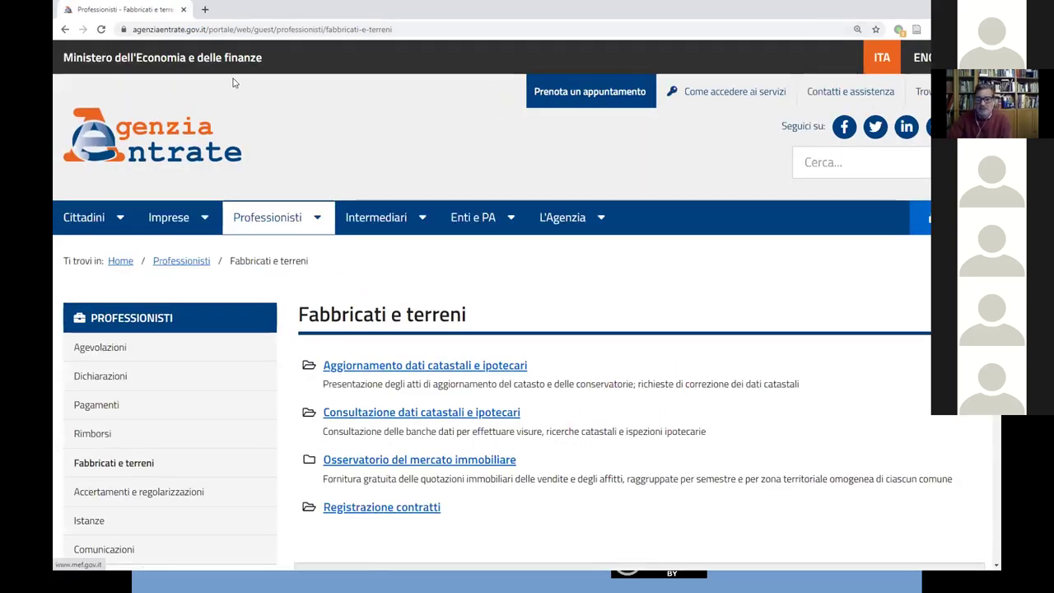
Expand the Servizi di Fabbricati e terreni list and open 'Ricerca punti fiduciali'.
{"action": "left_click", "coordinate": [324, 226]}
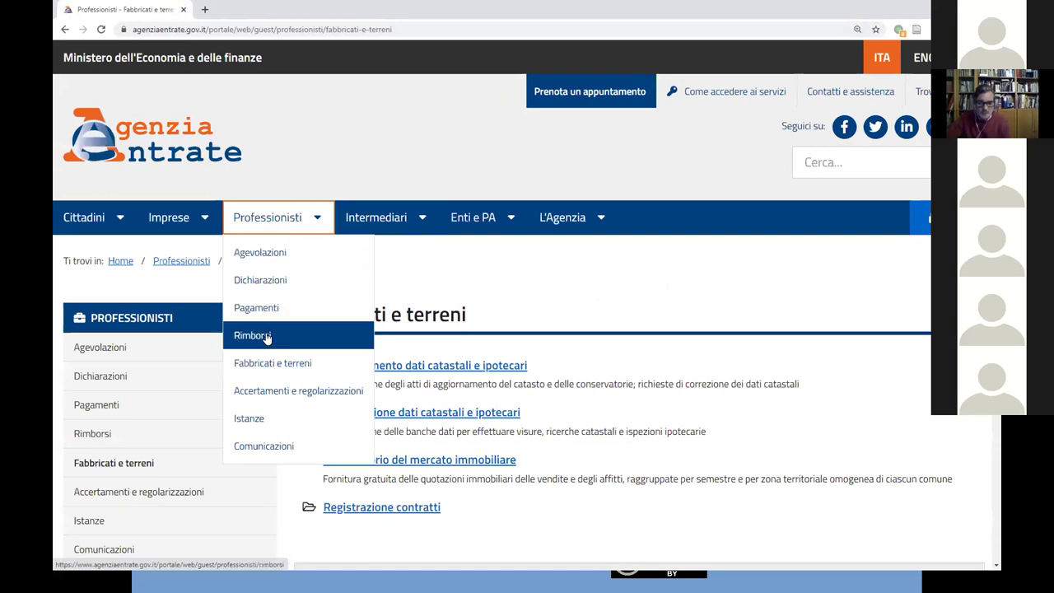
{"action": "left_click", "coordinate": [275, 363]}
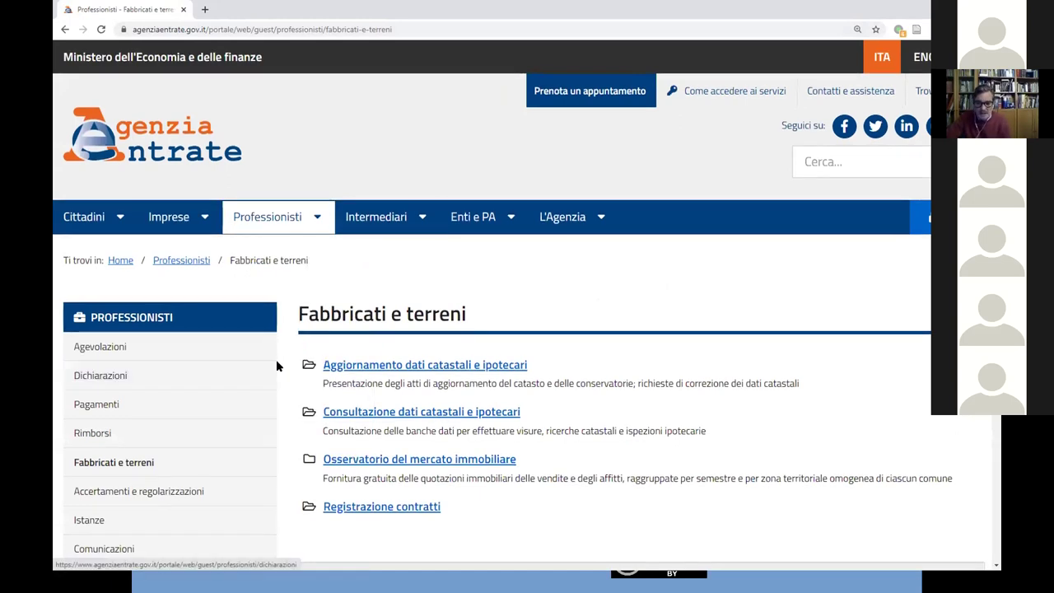
{"action": "scroll", "coordinate": [276, 364], "scroll_direction": "down", "scroll_amount": 4}
{"action": "left_click", "coordinate": [422, 285]}
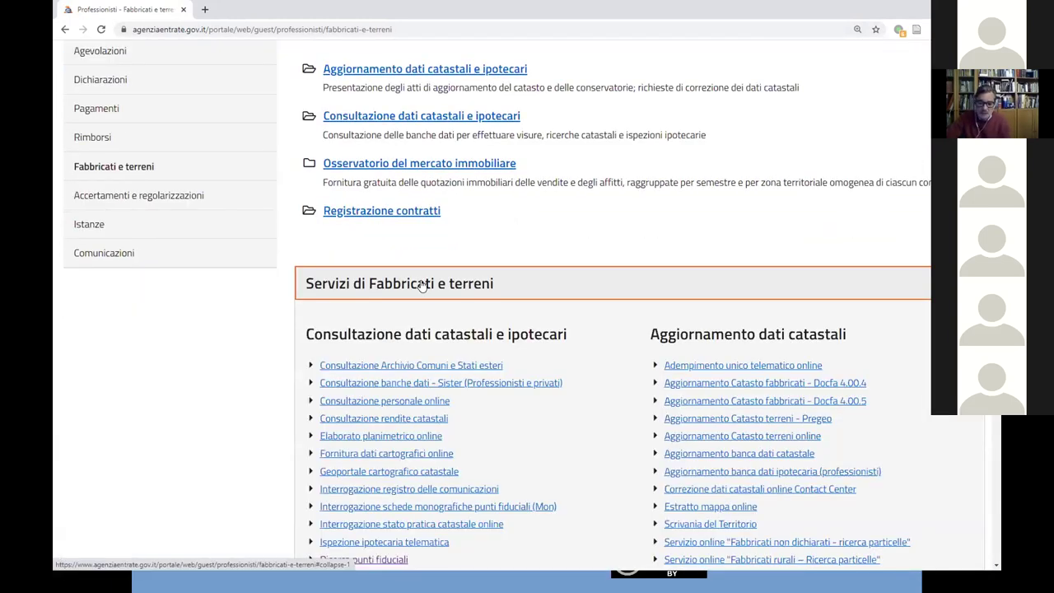
{"action": "scroll", "coordinate": [359, 352], "scroll_direction": "down", "scroll_amount": 3}
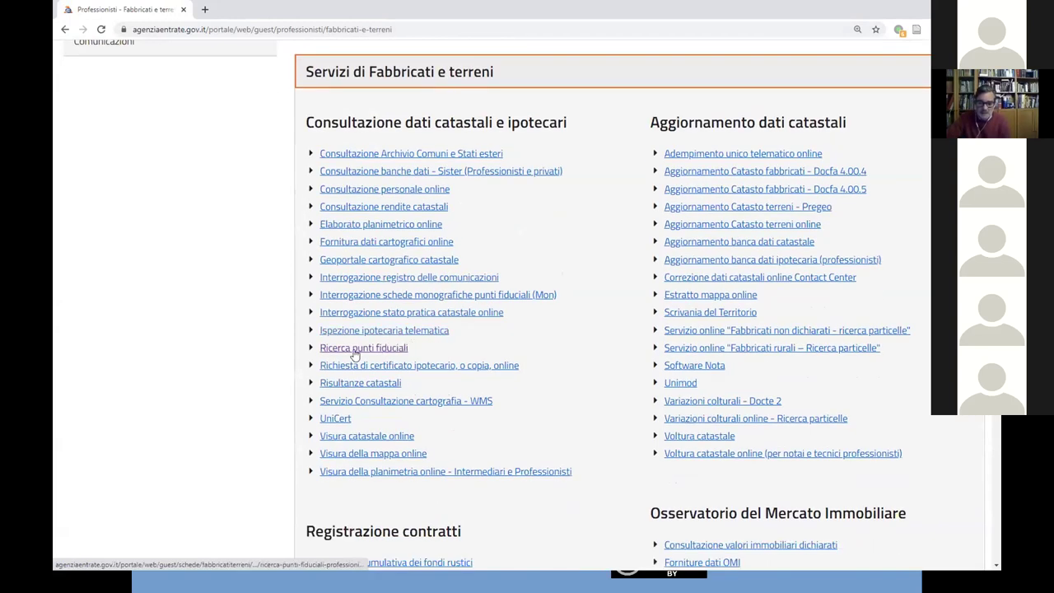
{"action": "left_click", "coordinate": [355, 349]}
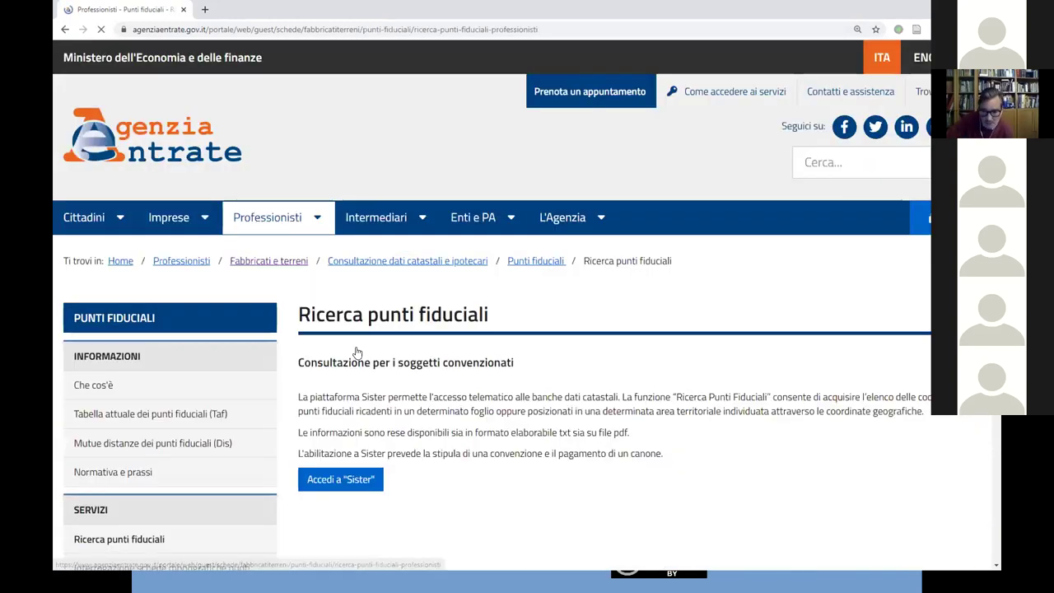
Read the 'Tabella attuale dei punti fiduciali (Taf)' page, then go to the provincial Territorio offices.
{"action": "scroll", "coordinate": [358, 352], "scroll_direction": "down", "scroll_amount": 3}
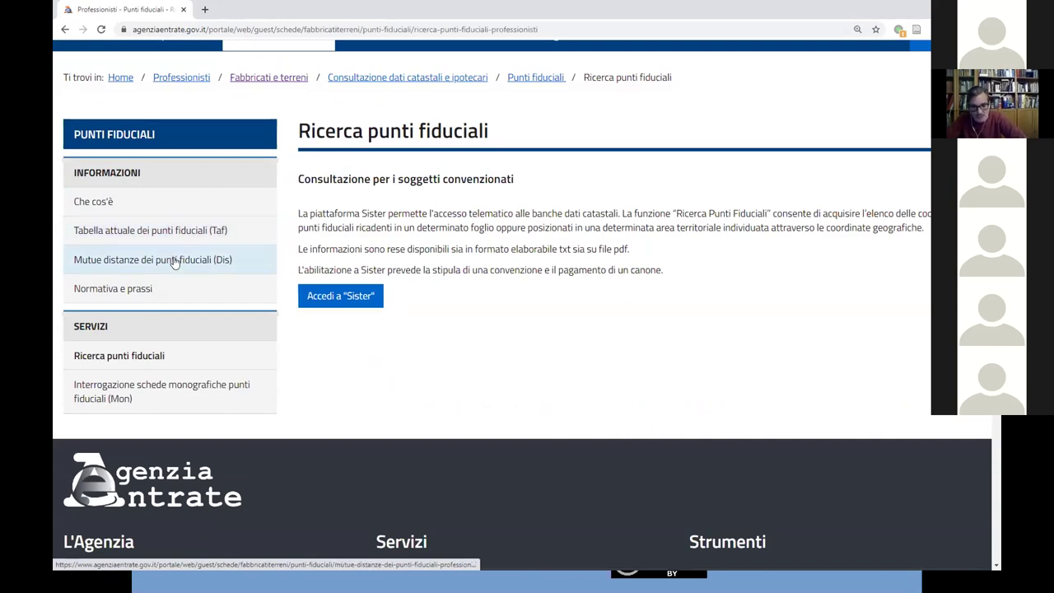
{"action": "left_click", "coordinate": [174, 234]}
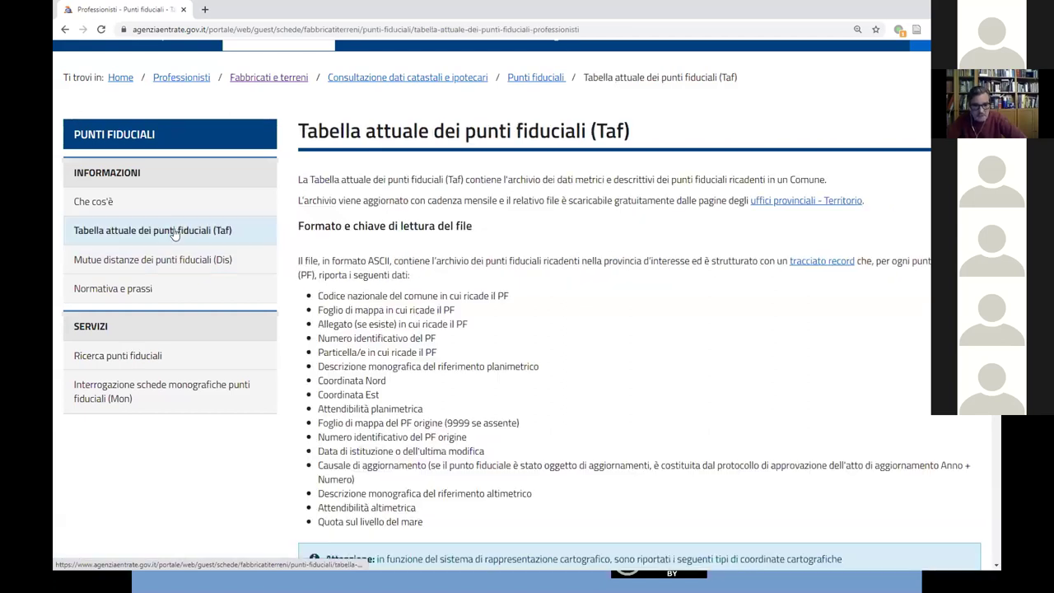
{"action": "scroll", "coordinate": [379, 356], "scroll_direction": "down", "scroll_amount": 3}
{"action": "scroll", "coordinate": [379, 355], "scroll_direction": "down", "scroll_amount": 2}
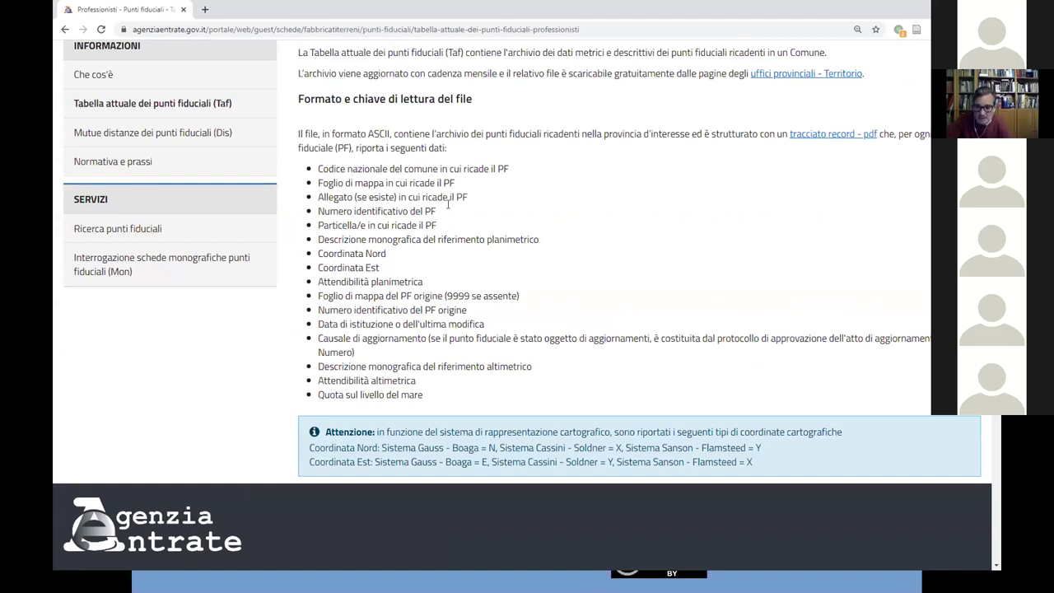
{"action": "scroll", "coordinate": [453, 210], "scroll_direction": "up", "scroll_amount": 1}
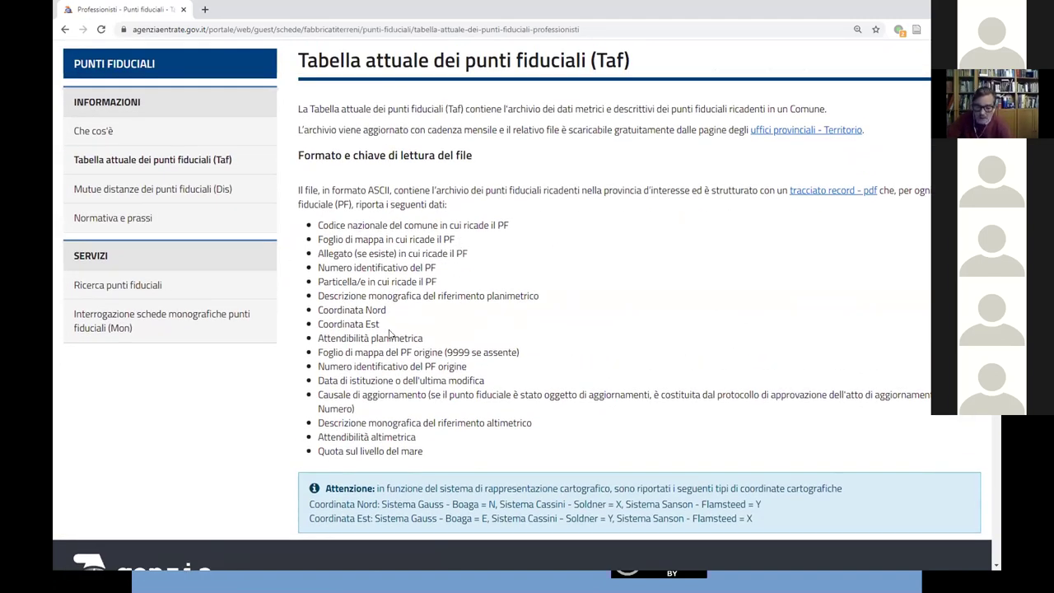
{"action": "left_click", "coordinate": [788, 131]}
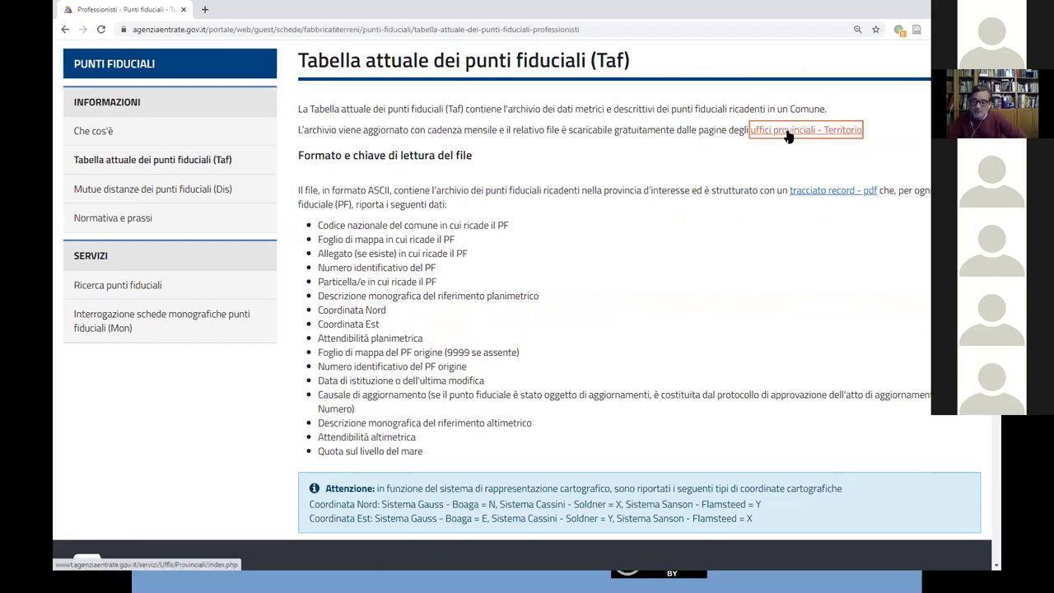
Pick Veneto on the offices map and open the Treviso provincial directorate.
{"action": "scroll", "coordinate": [461, 306], "scroll_direction": "down", "scroll_amount": 2}
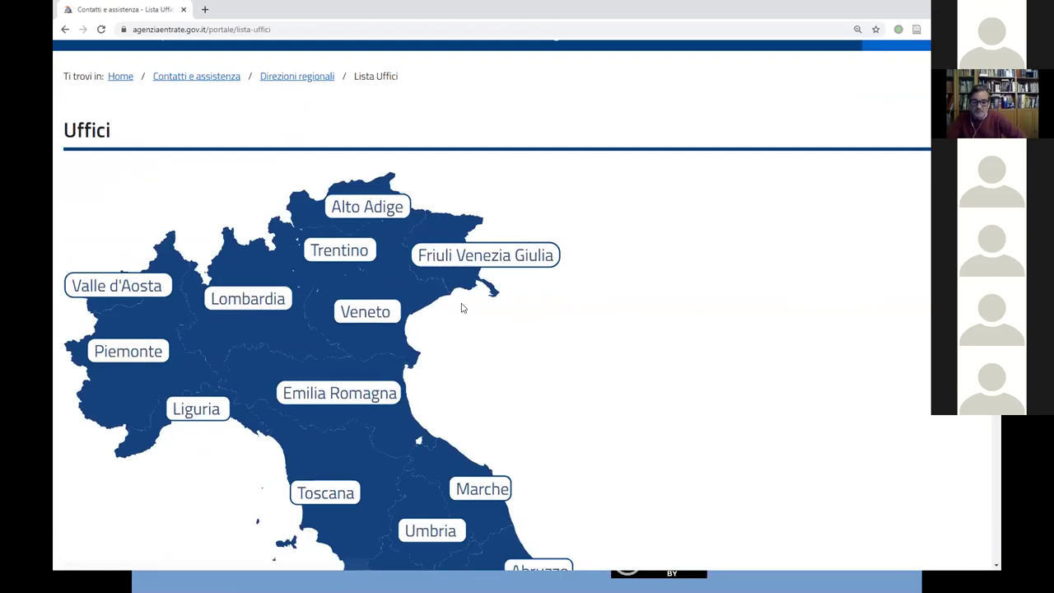
{"action": "left_click", "coordinate": [392, 313]}
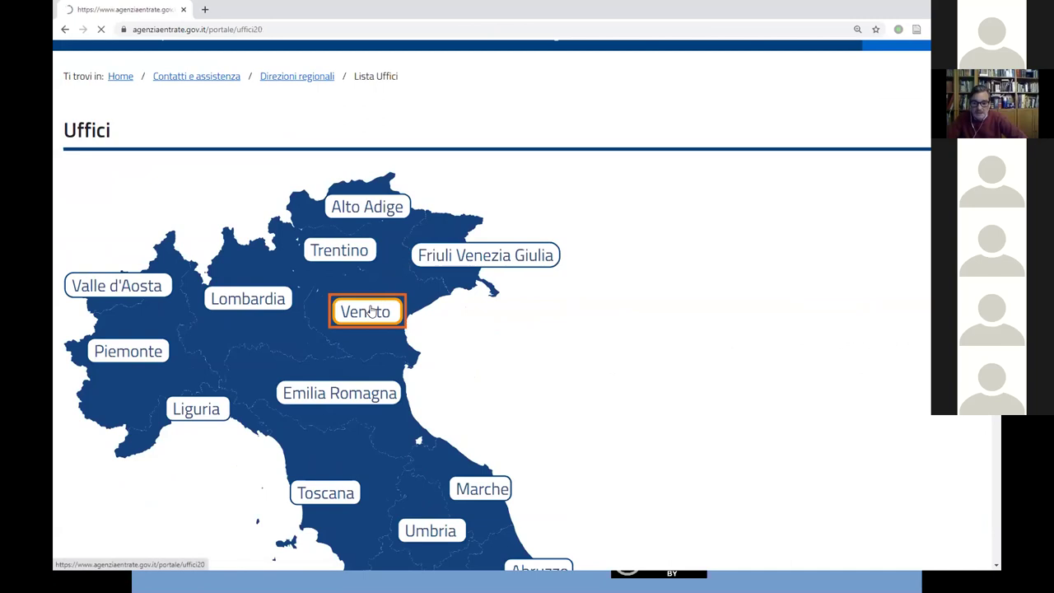
{"action": "scroll", "coordinate": [392, 314], "scroll_direction": "down", "scroll_amount": 1}
{"action": "left_click", "coordinate": [409, 336]}
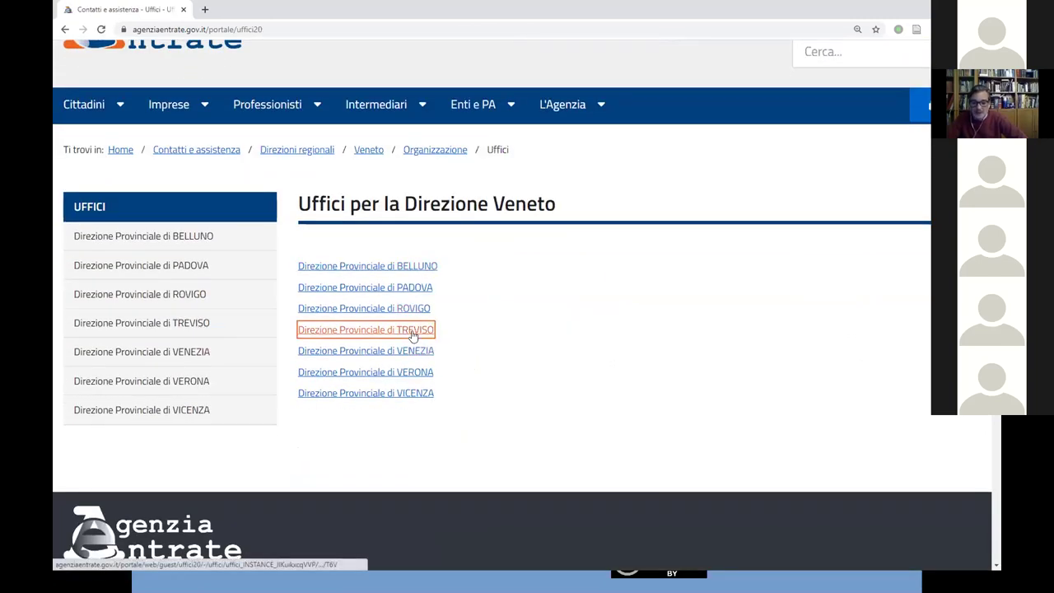
Open Treviso's Ufficio provinciale - Territorio and expand 'Archivio Taf e mutue distanze' downloads.
{"action": "scroll", "coordinate": [416, 329], "scroll_direction": "down", "scroll_amount": 2}
{"action": "scroll", "coordinate": [426, 252], "scroll_direction": "down", "scroll_amount": 3}
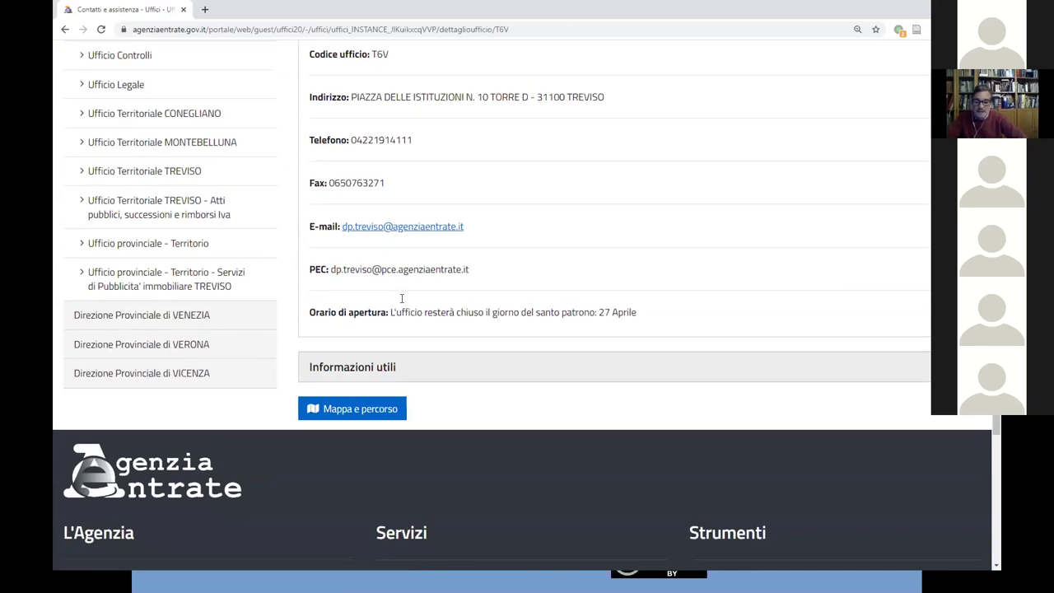
{"action": "left_click", "coordinate": [140, 235]}
{"action": "scroll", "coordinate": [422, 319], "scroll_direction": "down", "scroll_amount": 4}
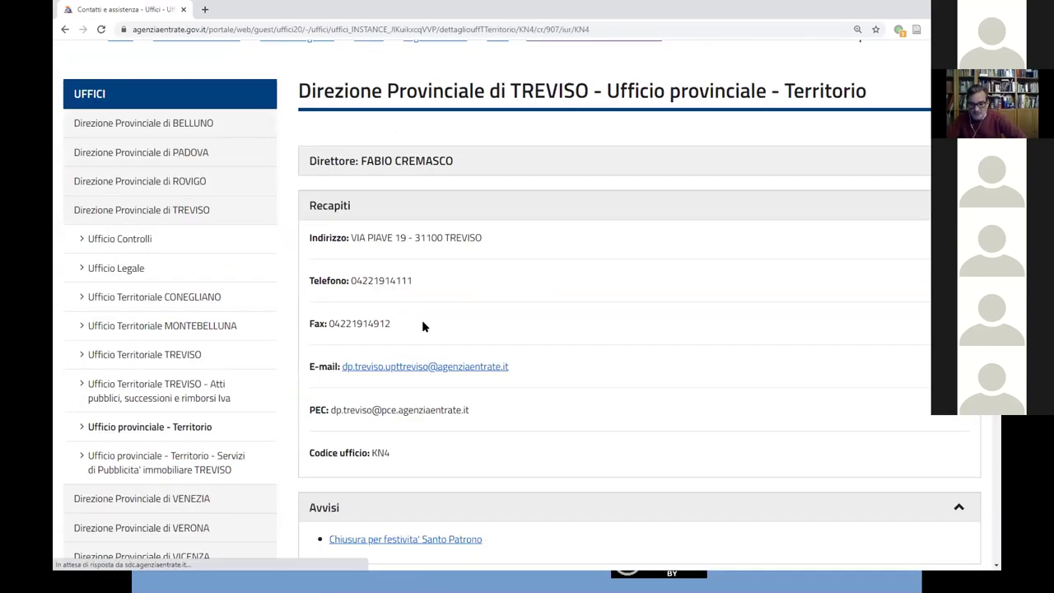
{"action": "scroll", "coordinate": [472, 317], "scroll_direction": "down", "scroll_amount": 3}
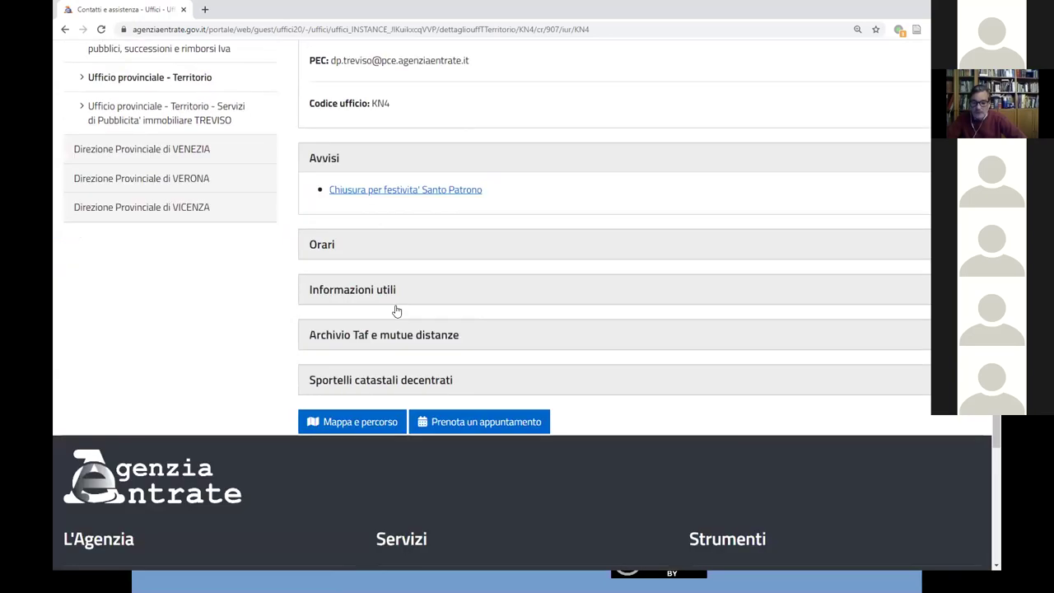
{"action": "left_click", "coordinate": [377, 294]}
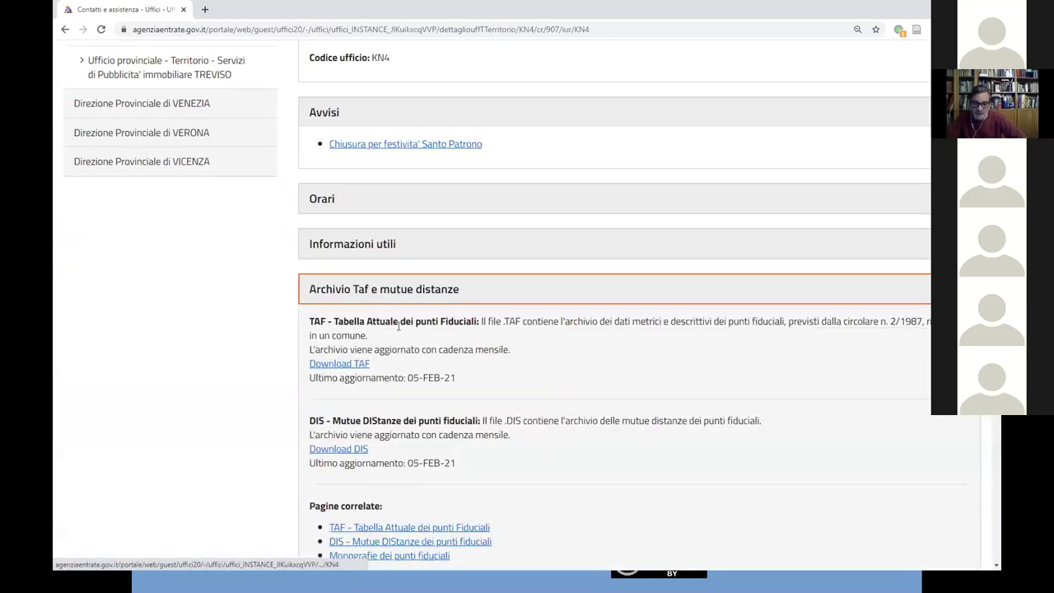
{"action": "scroll", "coordinate": [354, 280], "scroll_direction": "down", "scroll_amount": 1}
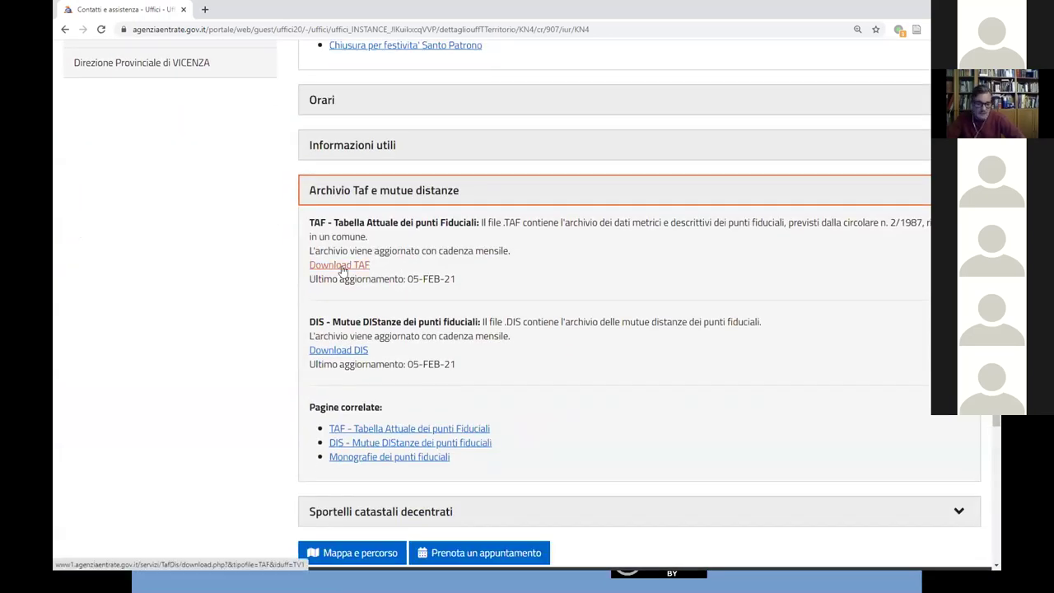